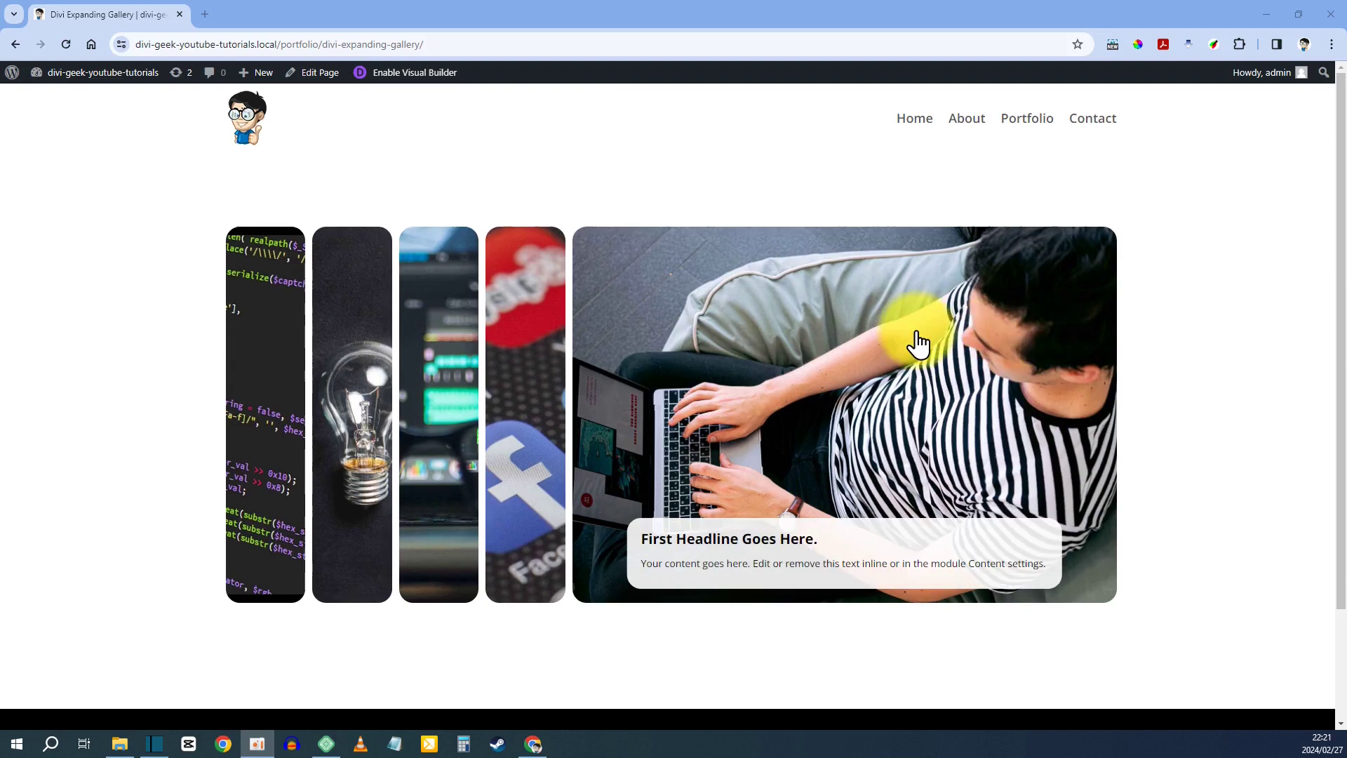
- Examine how the gallery panels expand on the desktop page and in the iPhone 6/7/8 Plus view
{"action": "mouse_move", "coordinate": [550, 349]}
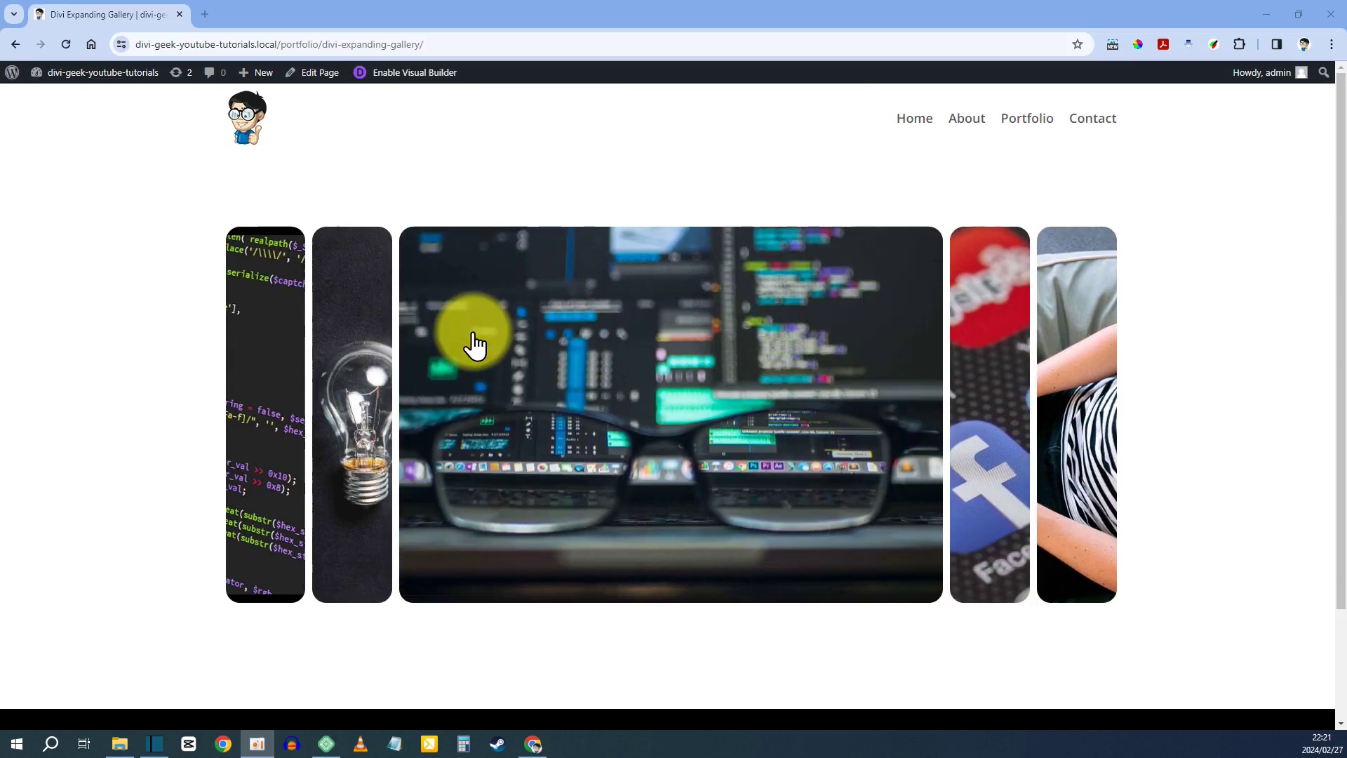
{"action": "mouse_move", "coordinate": [369, 345]}
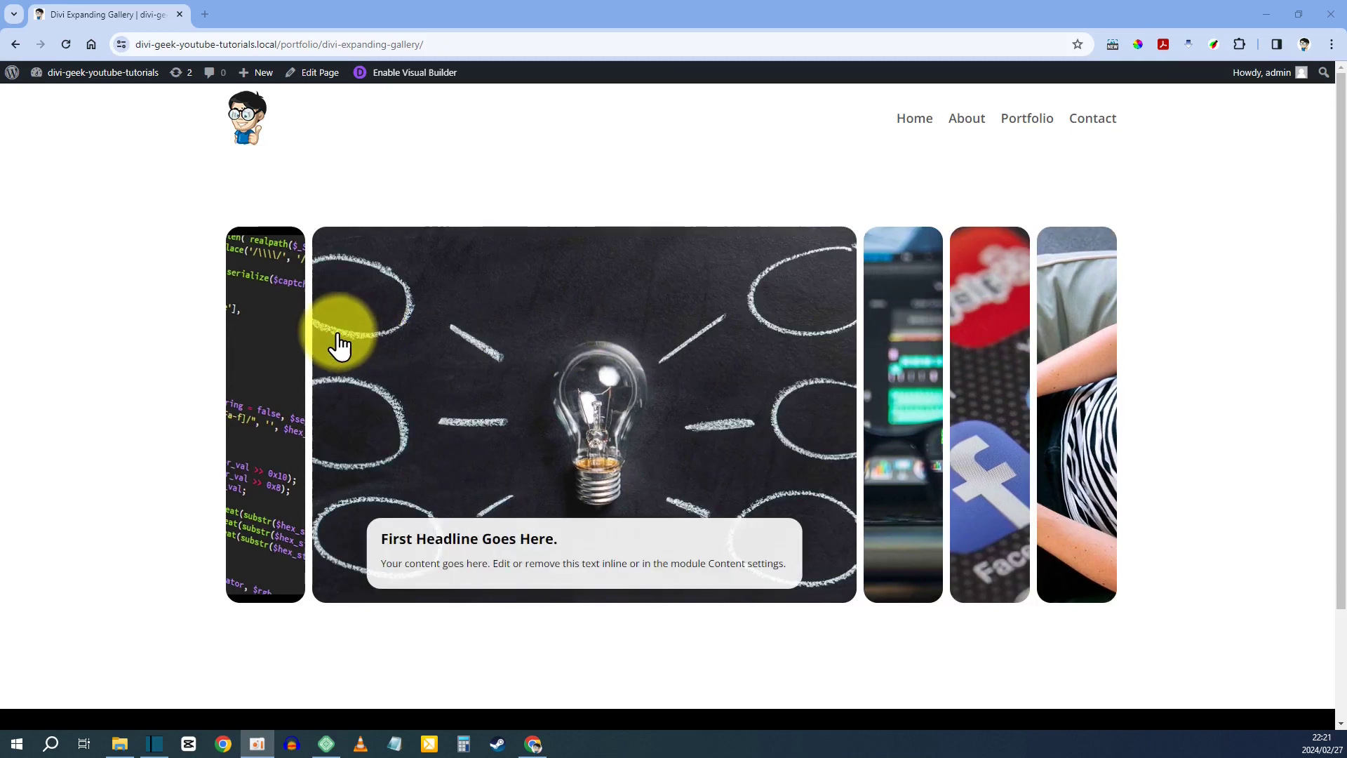
{"action": "key", "text": "ctrl+shift+i"}
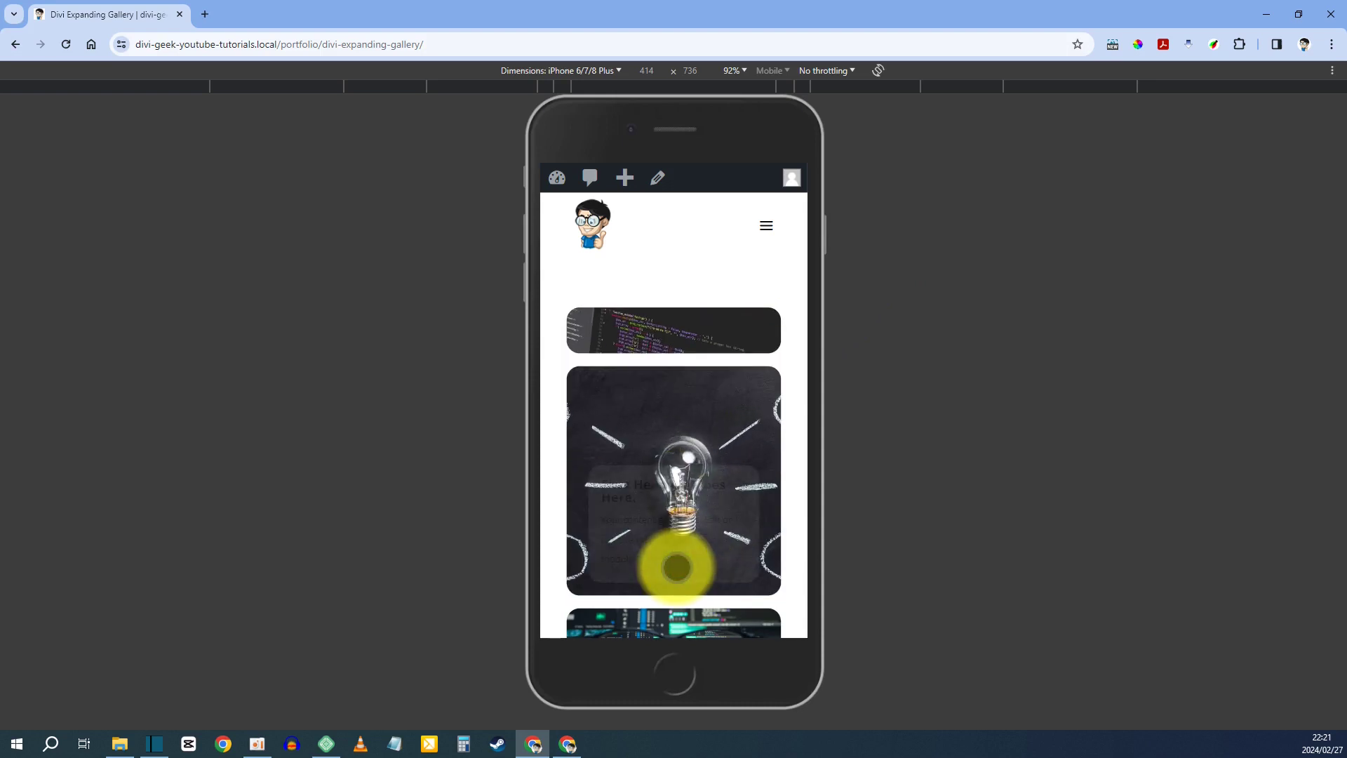
{"action": "scroll", "coordinate": [677, 566], "scroll_direction": "down", "scroll_amount": 2}
{"action": "left_click", "coordinate": [680, 502]}
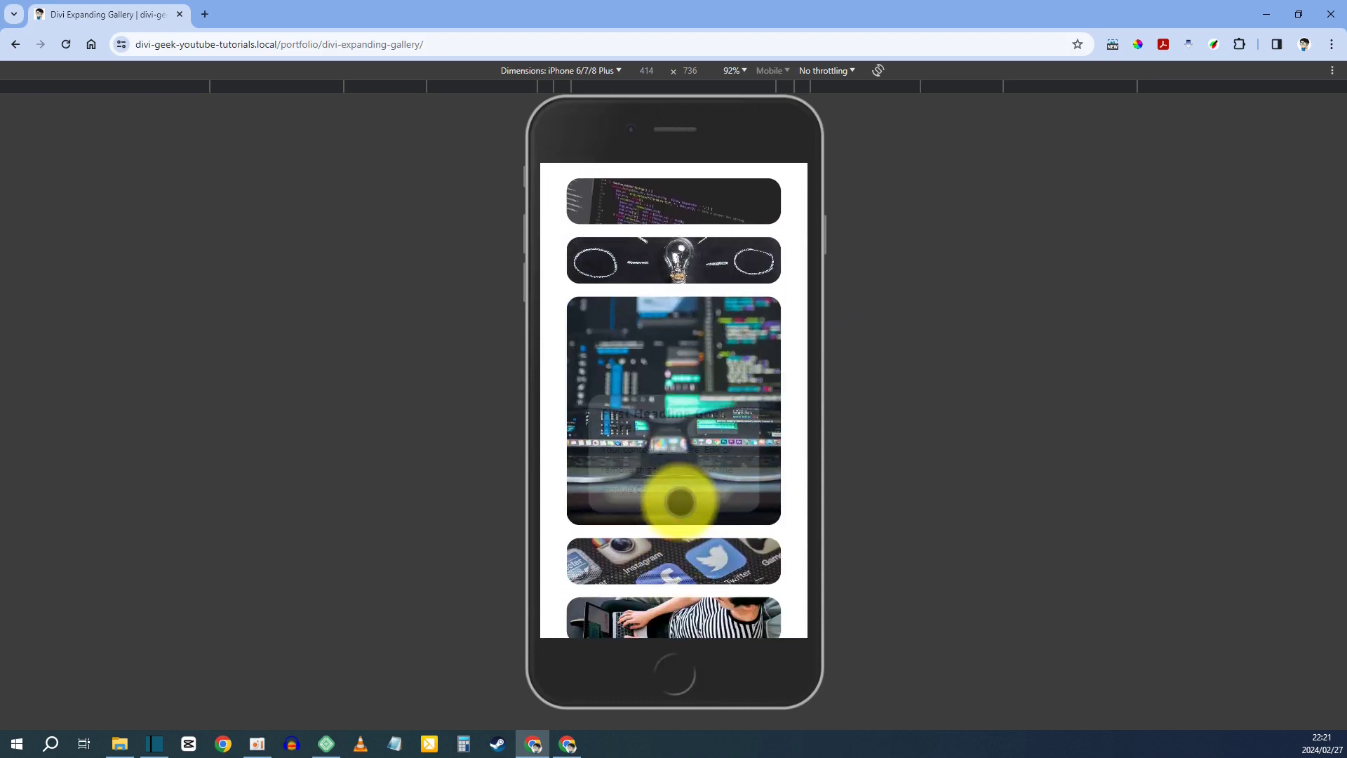
{"action": "scroll", "coordinate": [679, 507], "scroll_direction": "down", "scroll_amount": 2}
{"action": "left_click", "coordinate": [680, 446]}
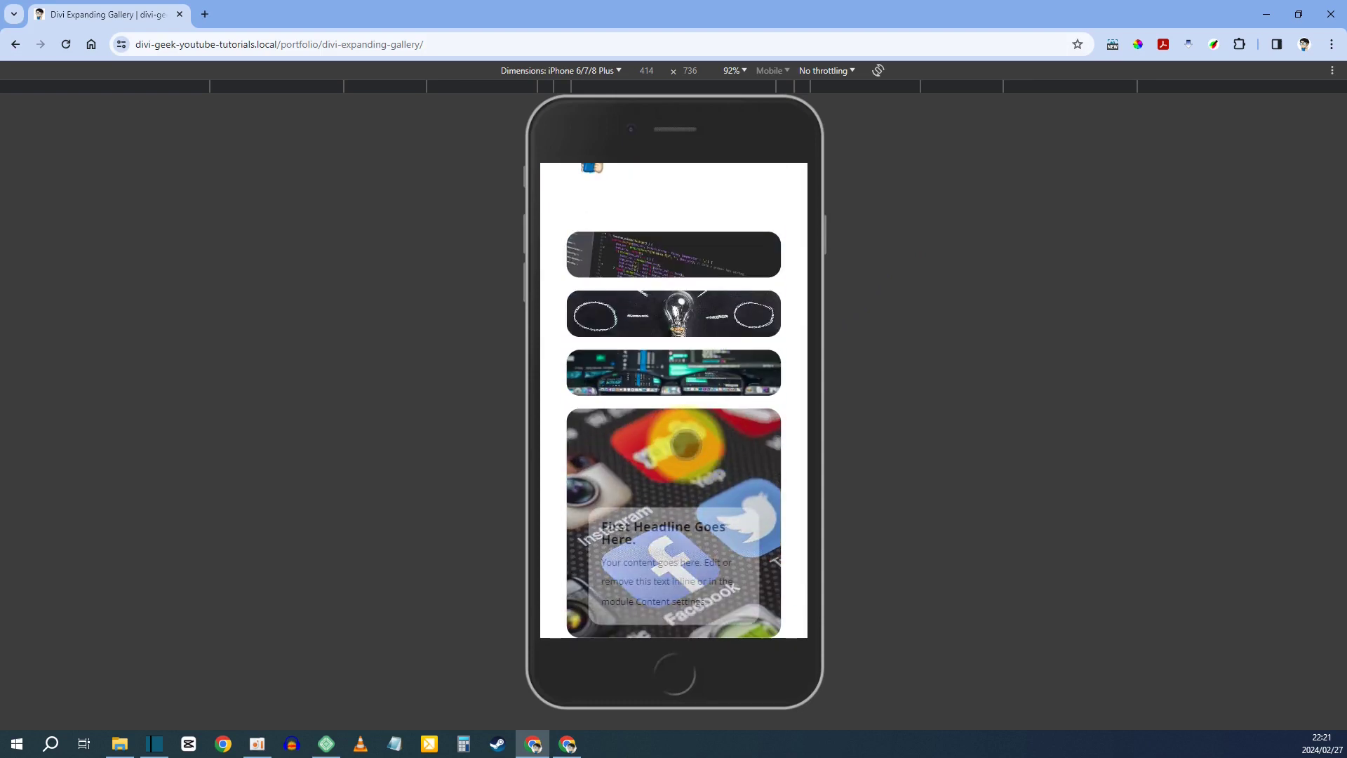
{"action": "scroll", "coordinate": [685, 449], "scroll_direction": "down", "scroll_amount": 3}
{"action": "left_click", "coordinate": [687, 425]}
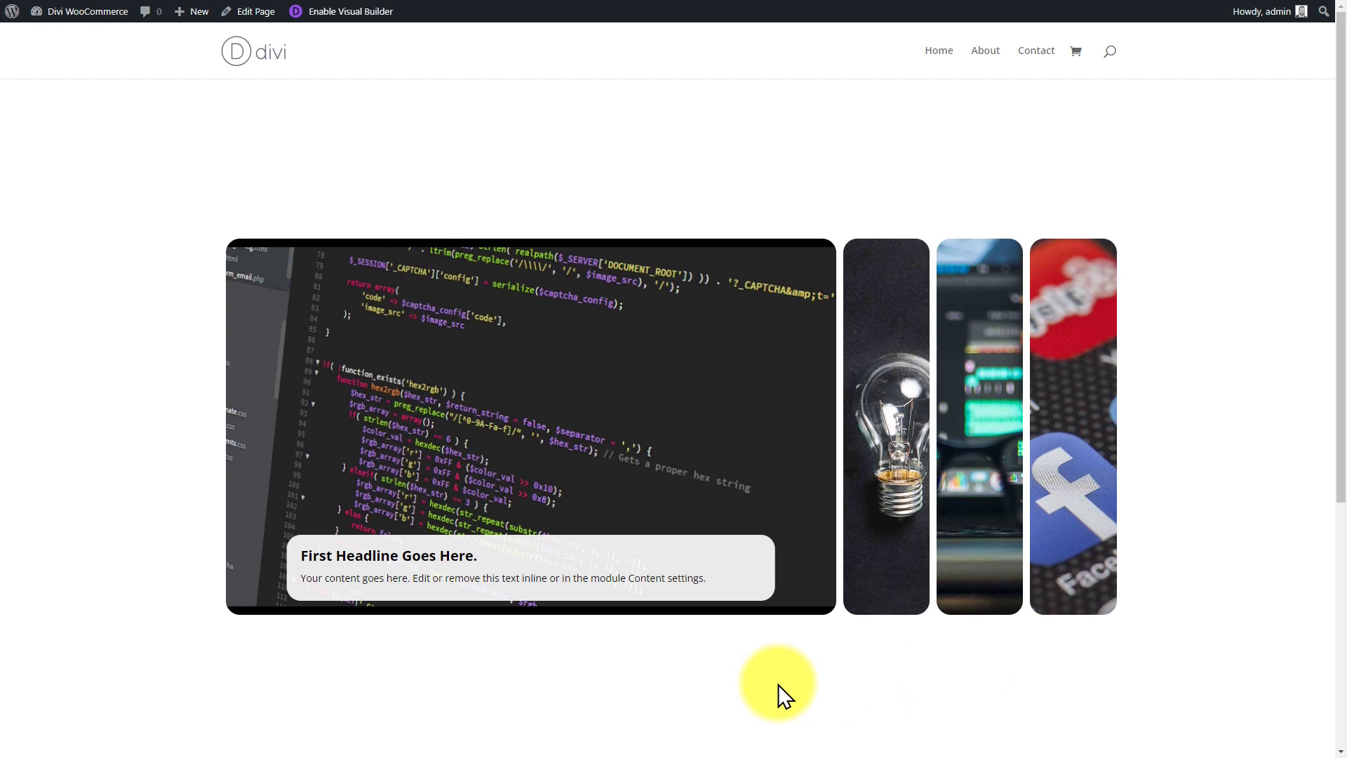
- Examine how each image and its headline text box expand in the four-panel gallery
{"action": "mouse_move", "coordinate": [875, 520]}
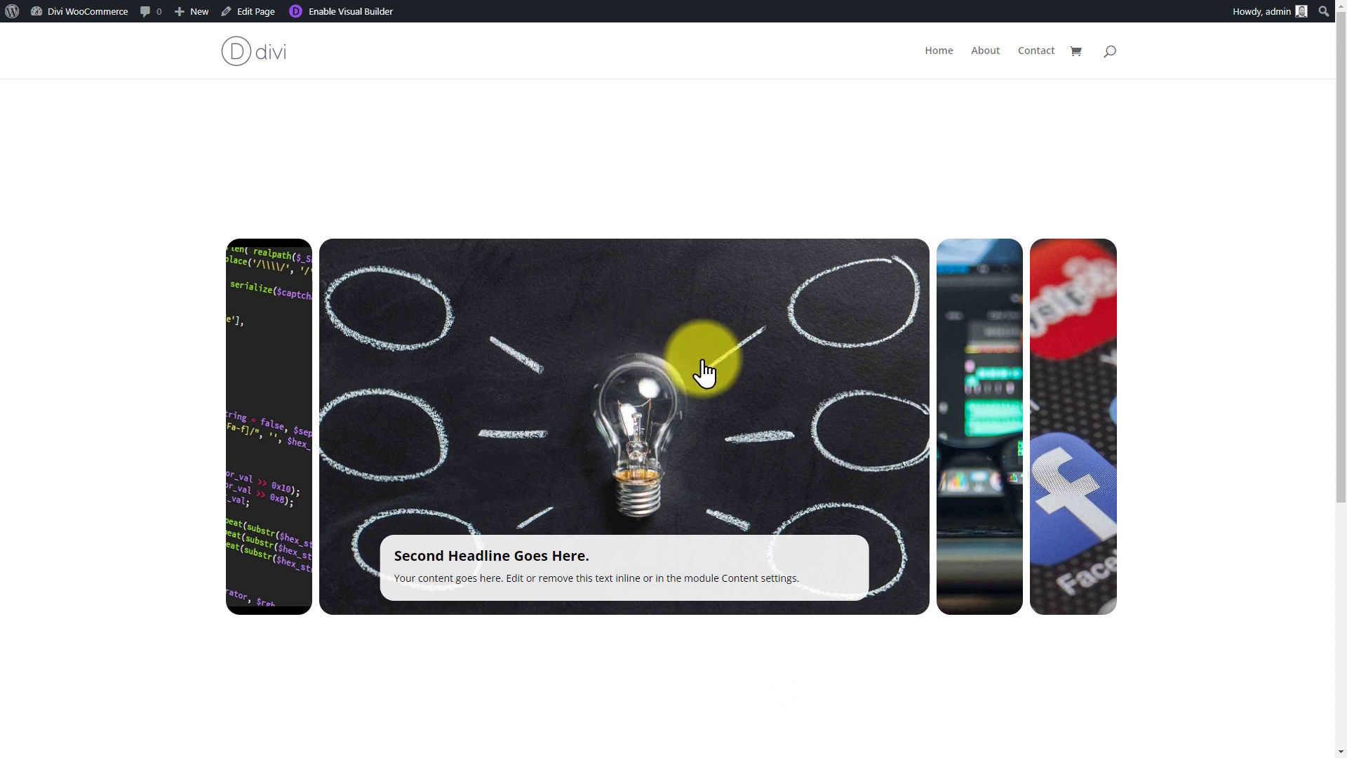
{"action": "mouse_move", "coordinate": [950, 385]}
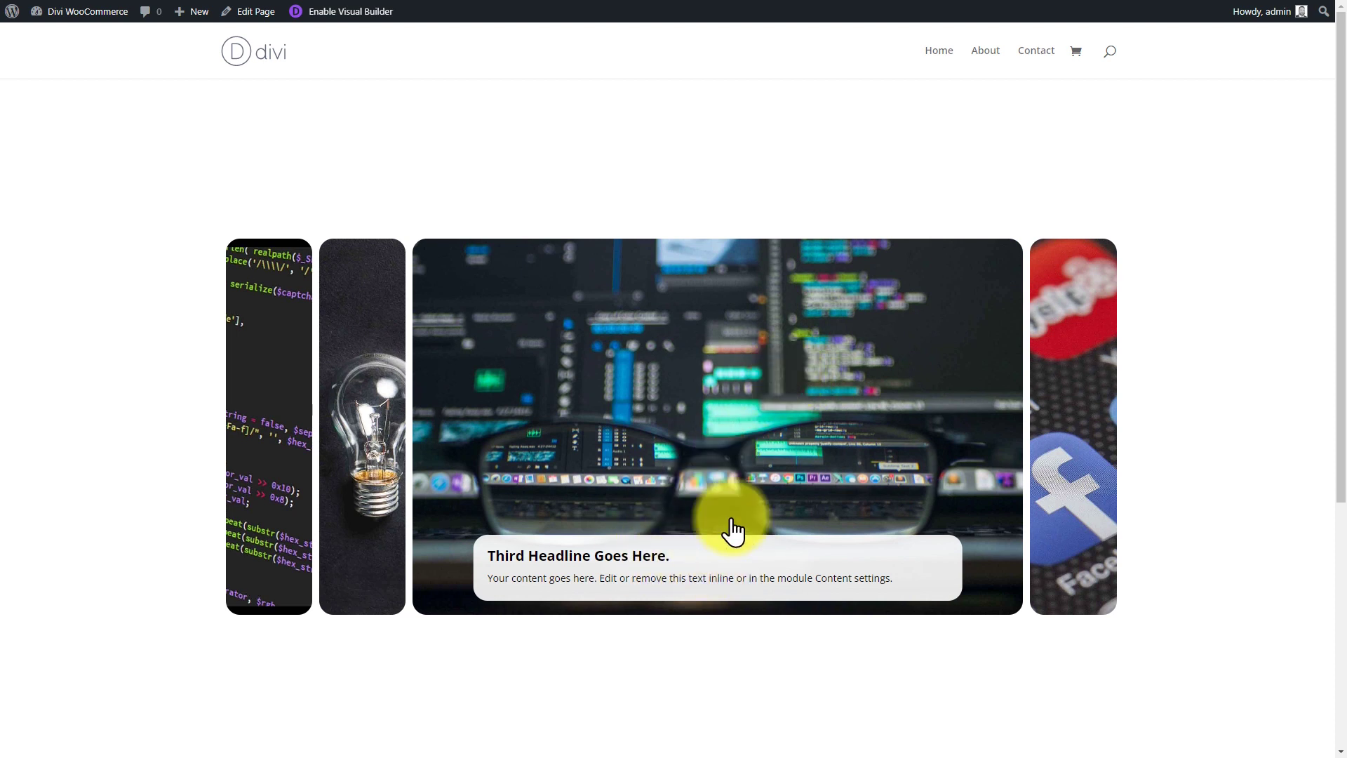
{"action": "mouse_move", "coordinate": [1069, 417]}
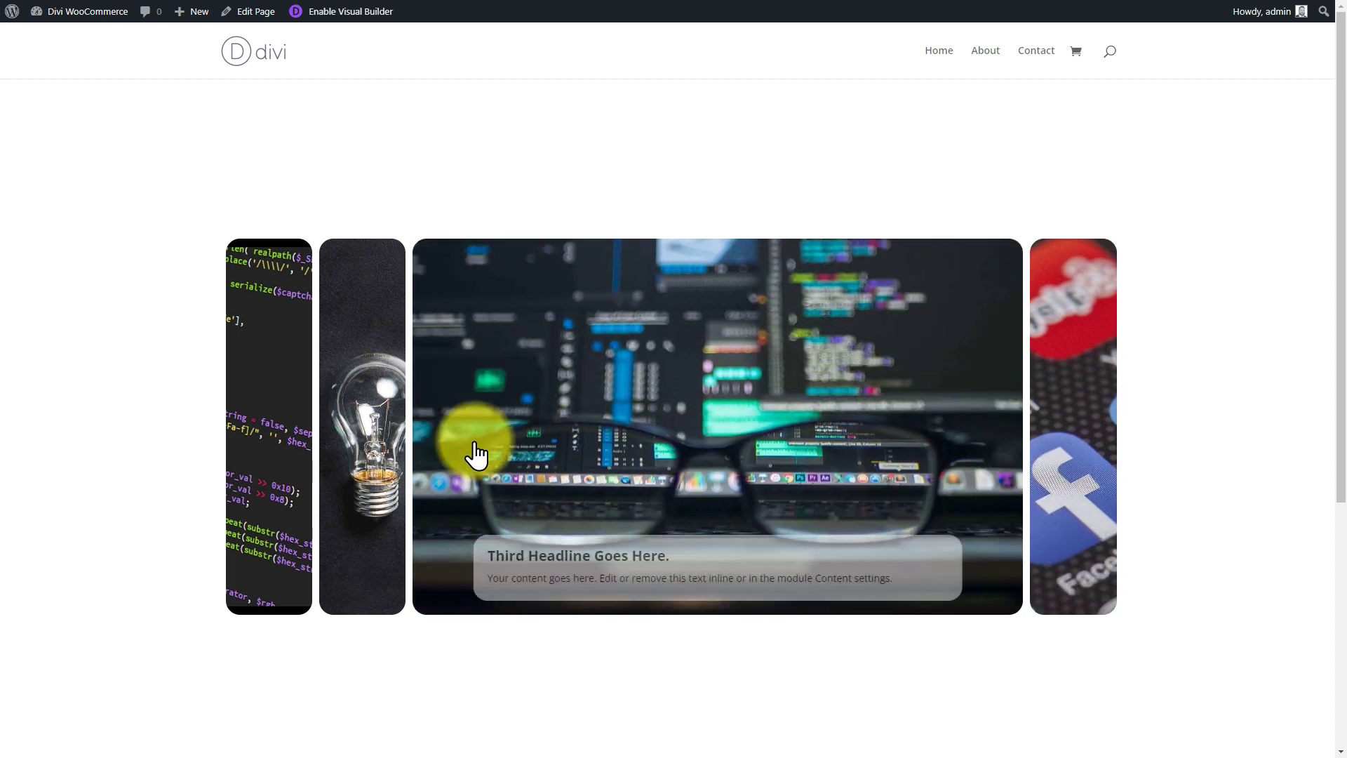
{"action": "mouse_move", "coordinate": [392, 443]}
{"action": "mouse_move", "coordinate": [292, 415]}
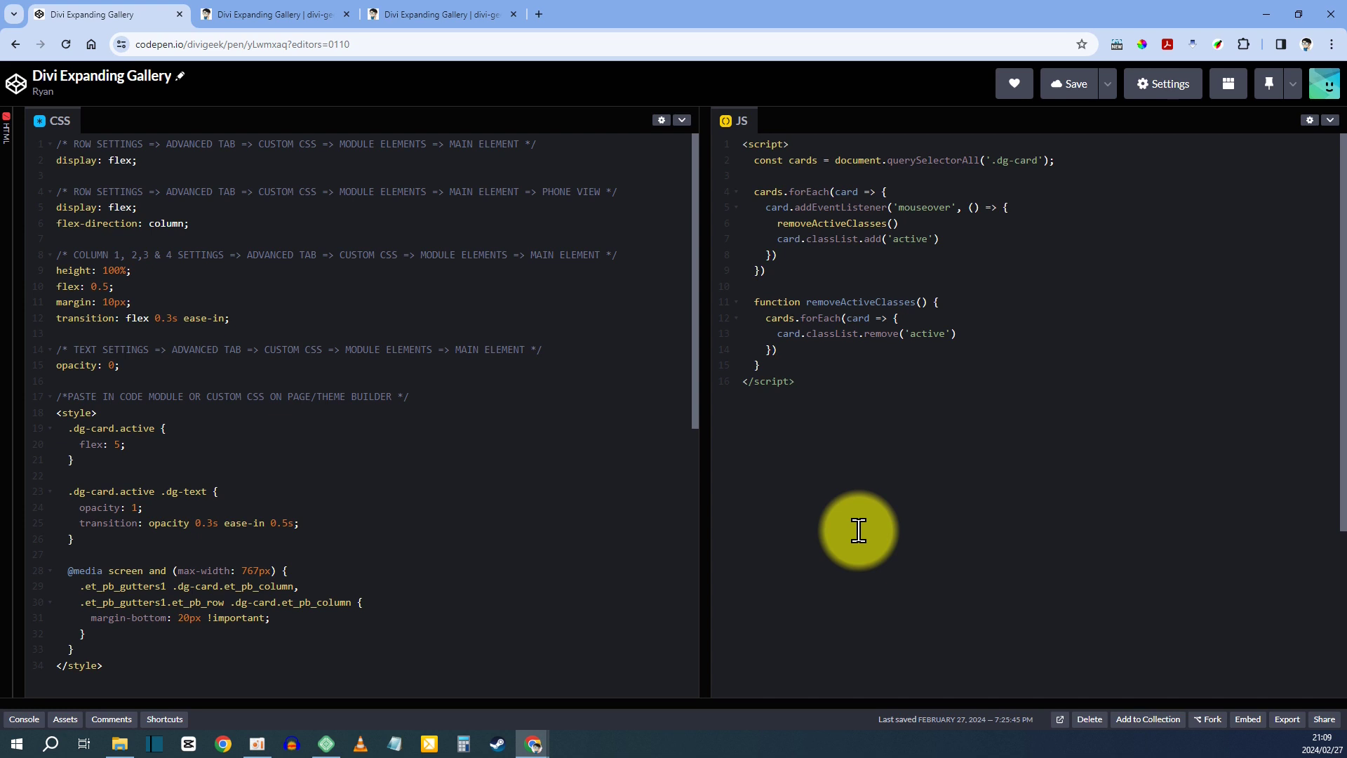
- Set the empty section's height to 100vh in the Divi Expanding Gallery page
{"action": "key", "text": "ctrl+Tab"}
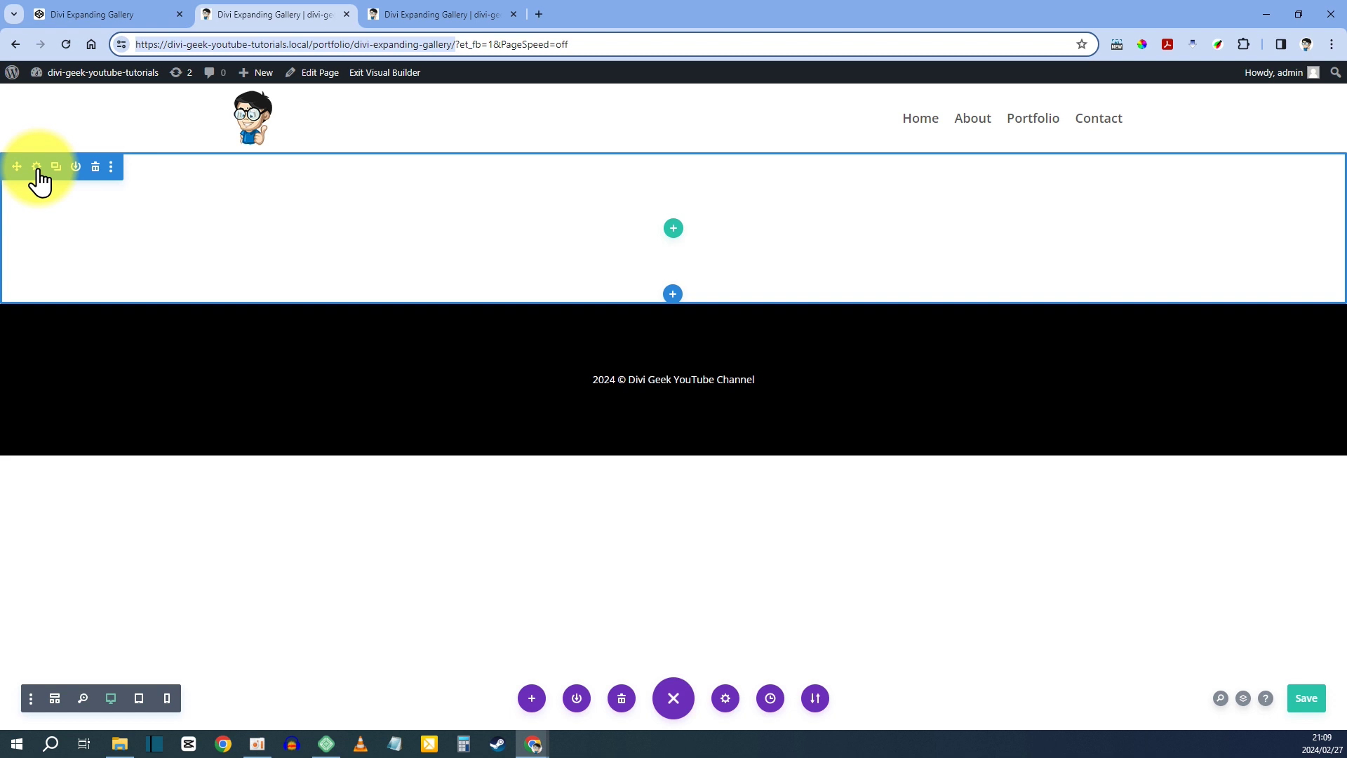
{"action": "left_click", "coordinate": [37, 167]}
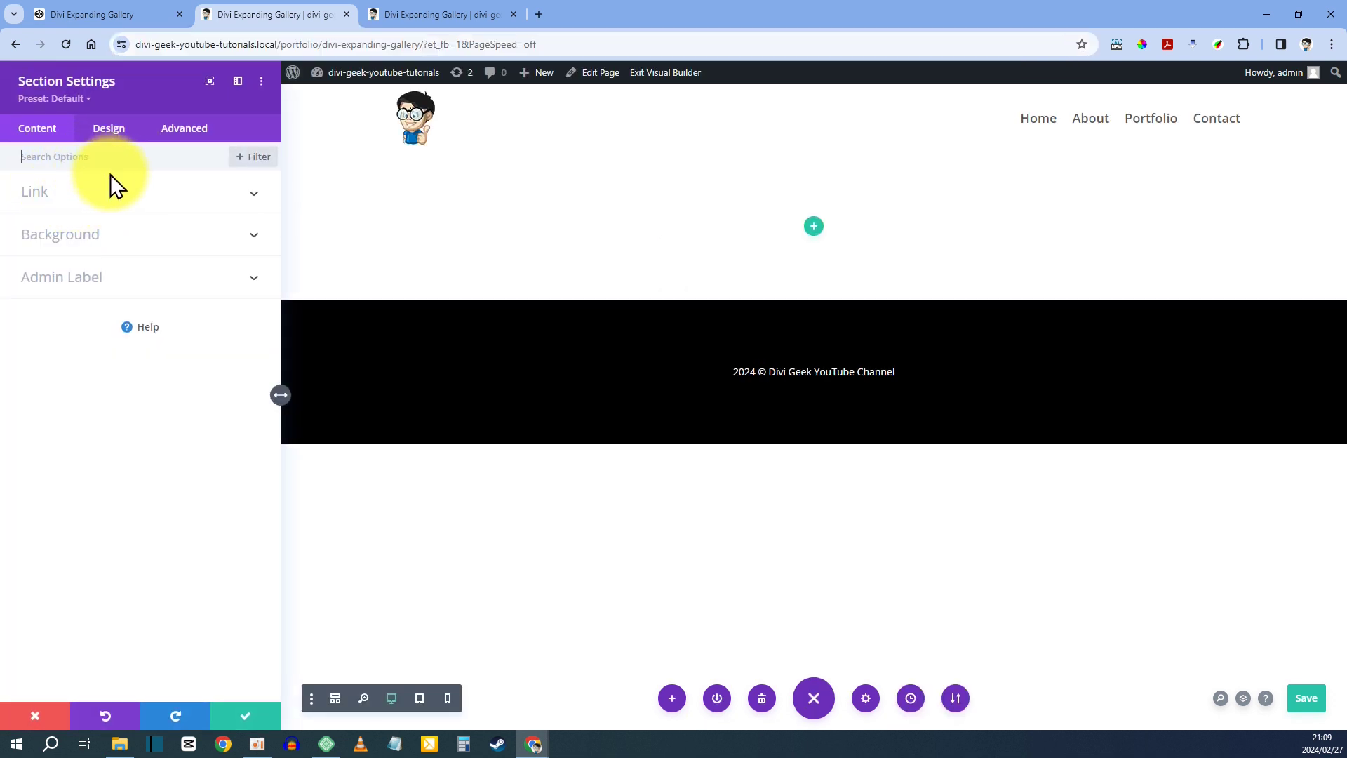
{"action": "left_click", "coordinate": [111, 132]}
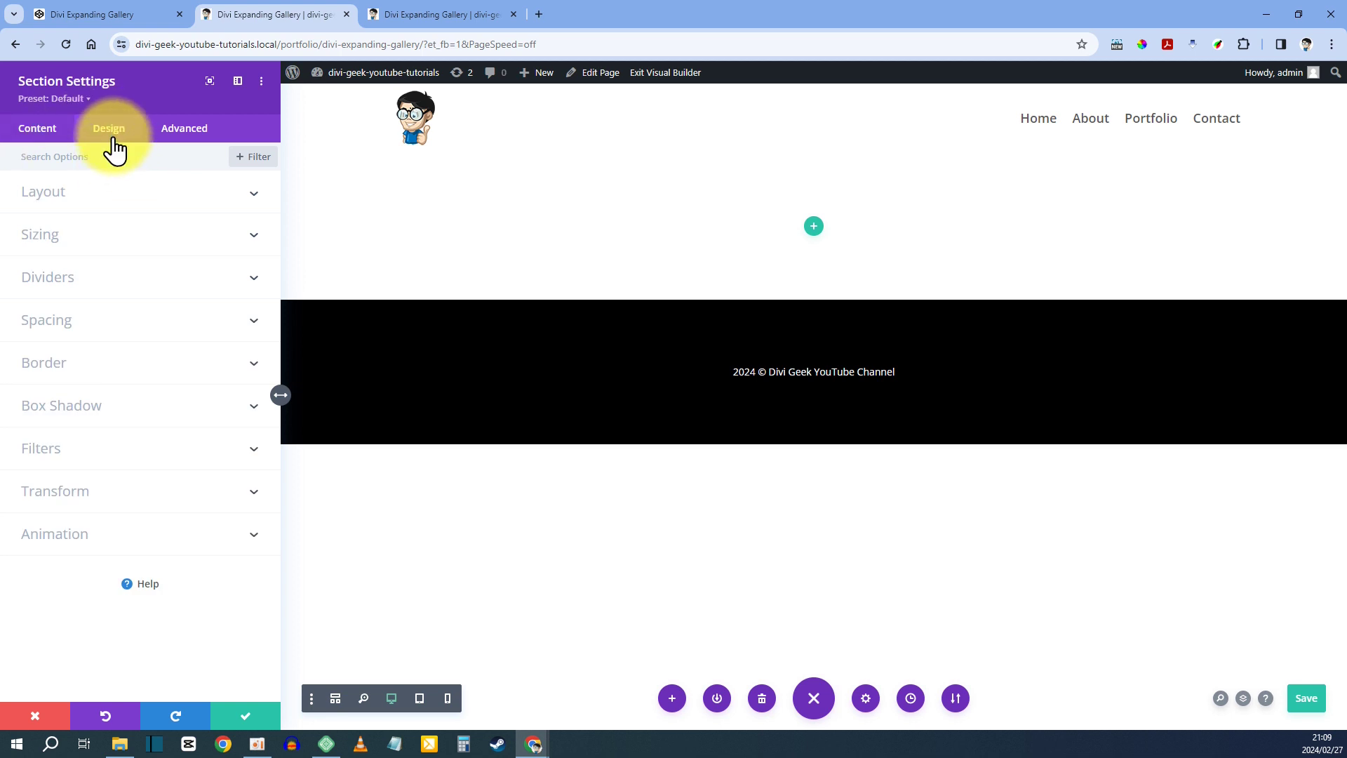
{"action": "left_click", "coordinate": [61, 246]}
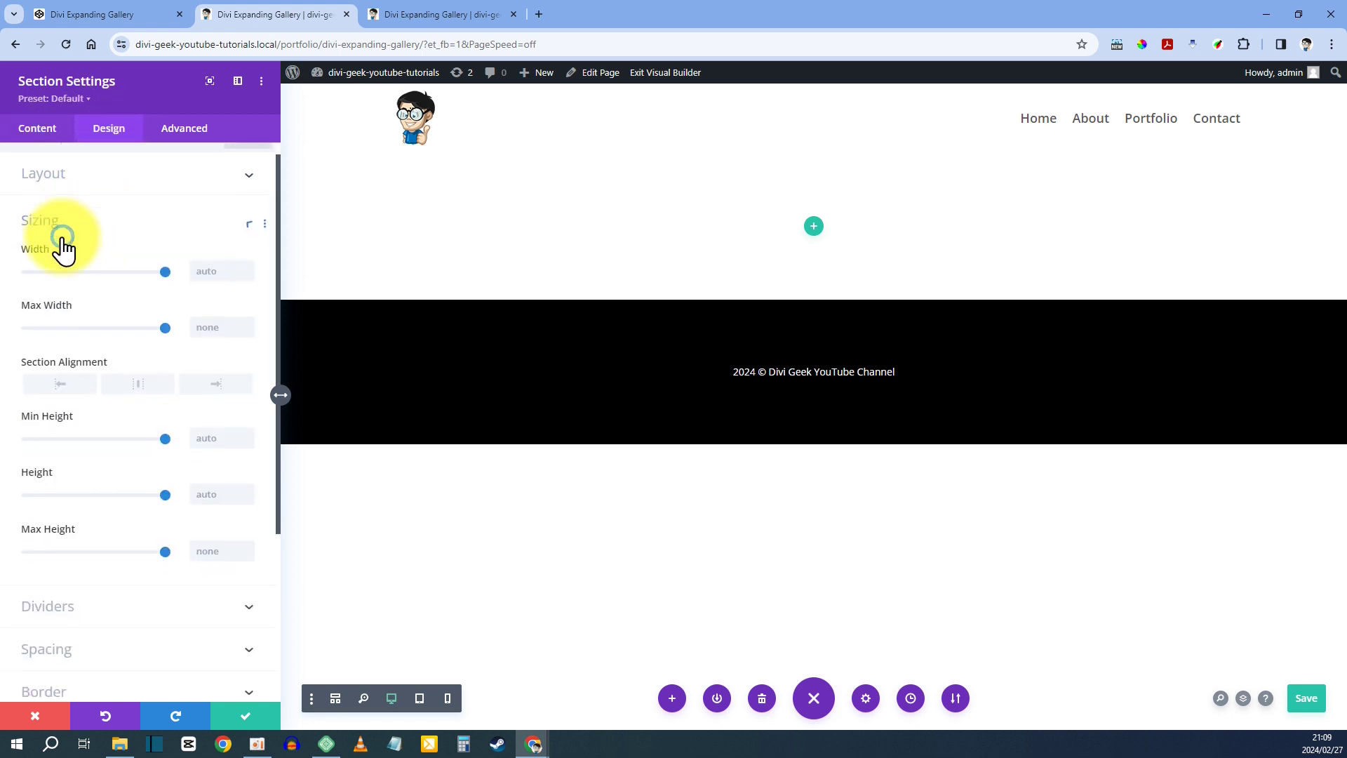
{"action": "left_click", "coordinate": [209, 428]}
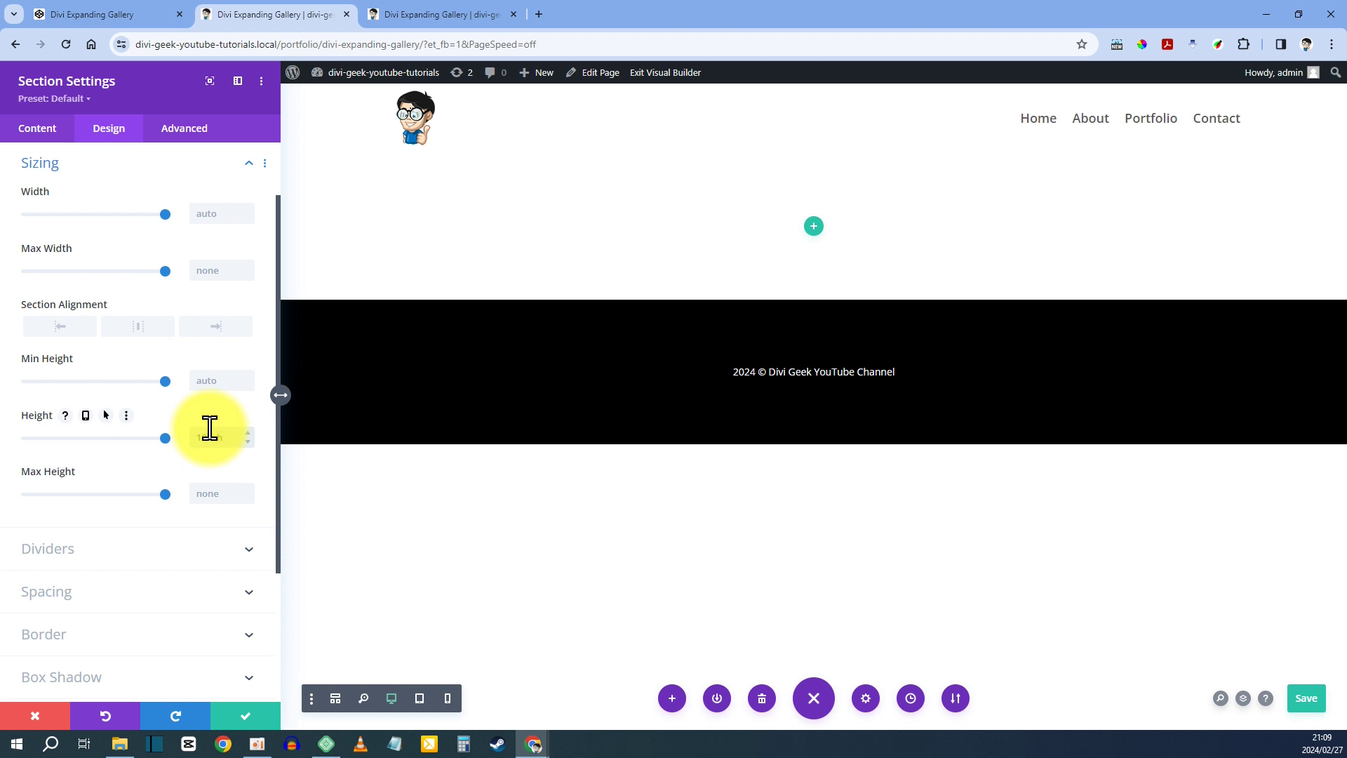
{"action": "type", "text": "100vh"}
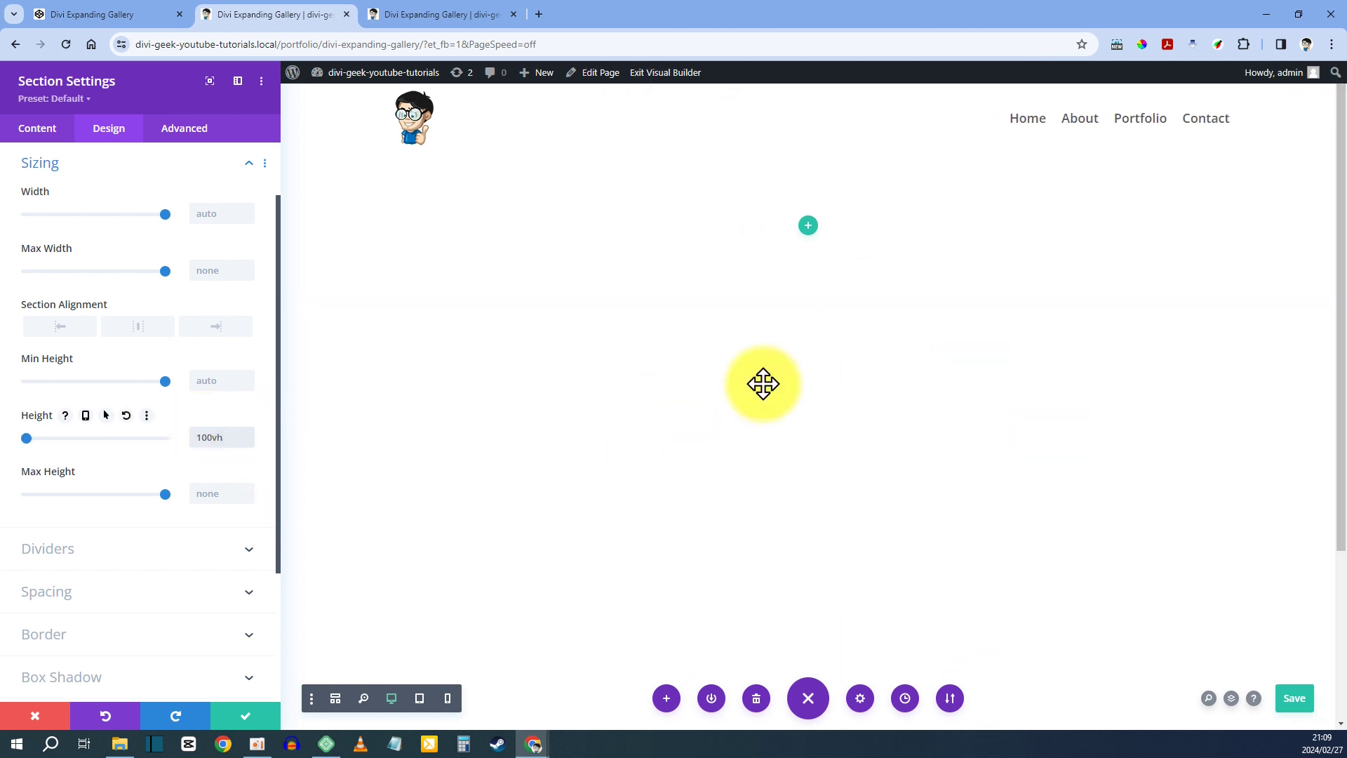
{"action": "scroll", "coordinate": [821, 451], "scroll_direction": "down", "scroll_amount": 3}
{"action": "scroll", "coordinate": [688, 580], "scroll_direction": "up", "scroll_amount": 3}
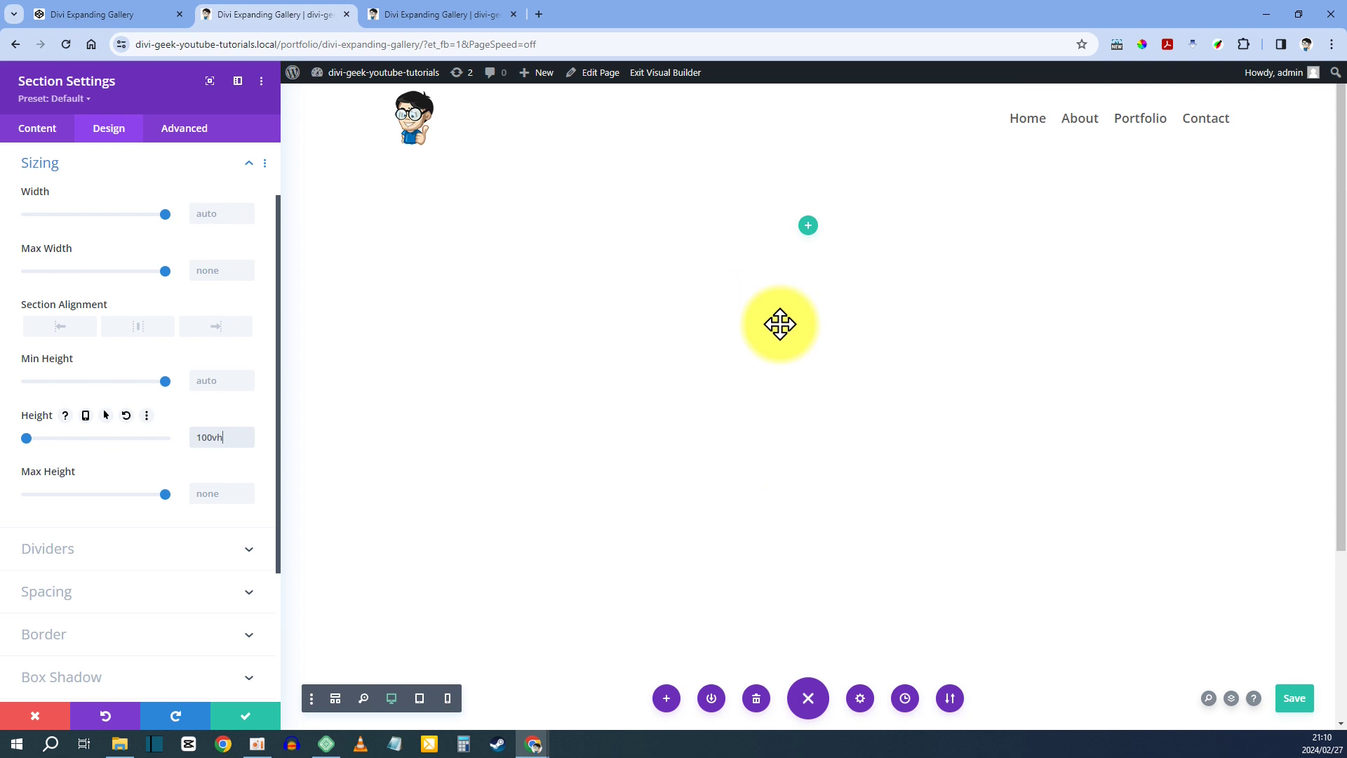
- Add the custom CSS "display: flex;" to the section's main element and save the section settings
{"action": "left_click", "coordinate": [184, 128]}
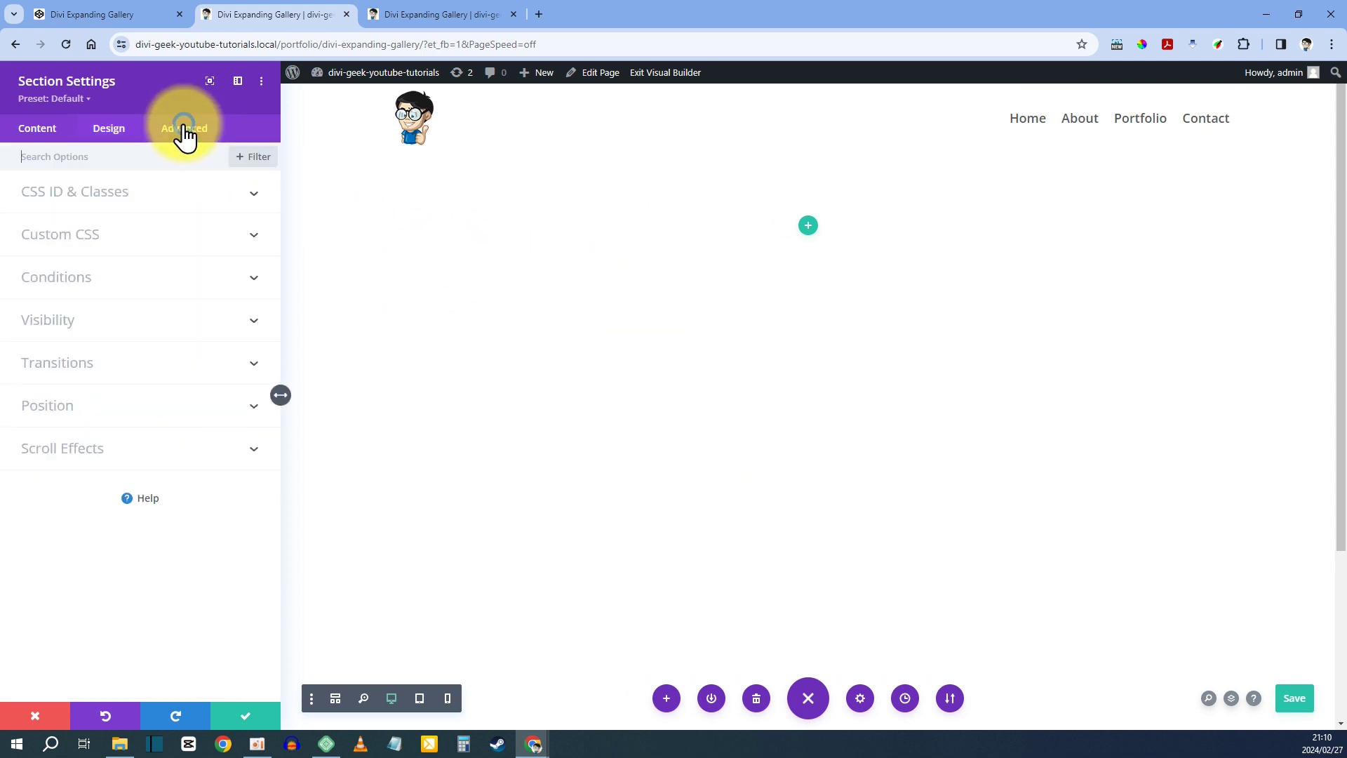
{"action": "left_click", "coordinate": [72, 235]}
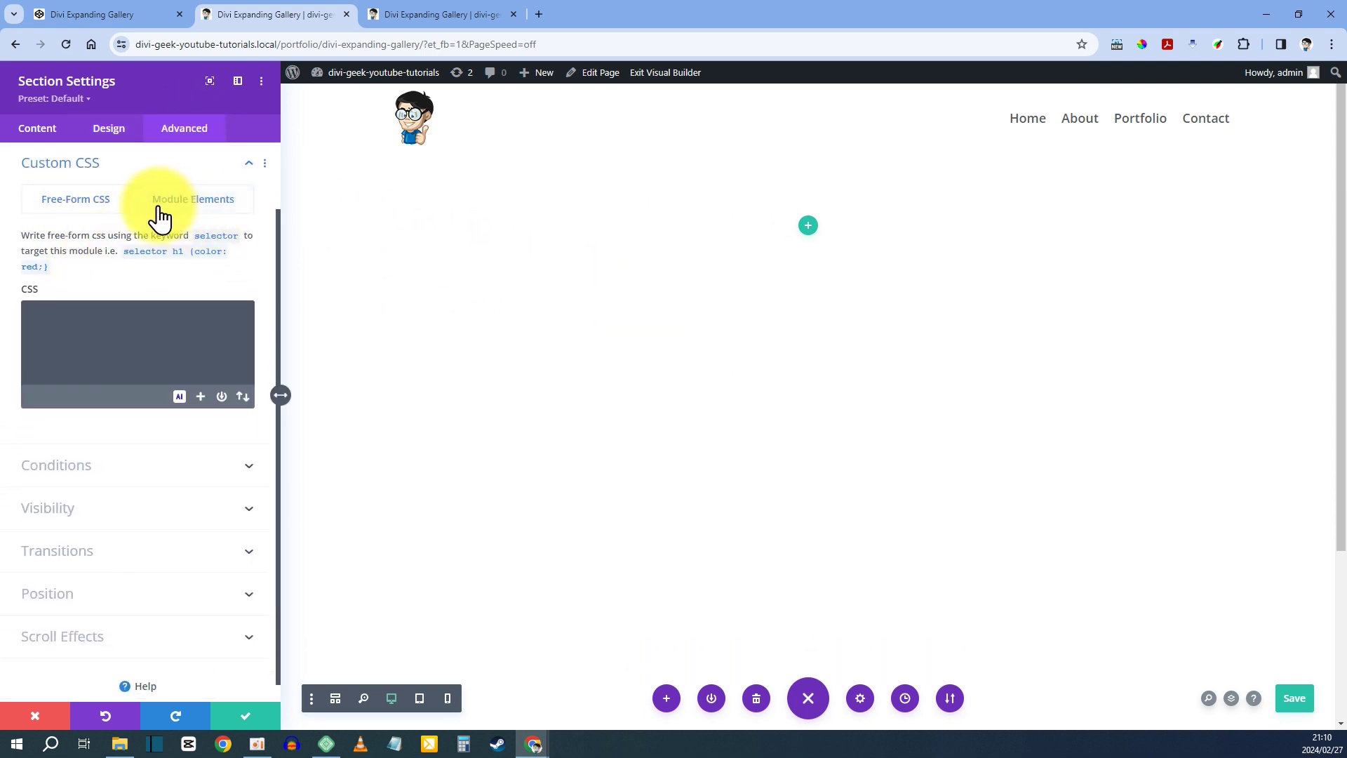
{"action": "left_click", "coordinate": [189, 199]}
{"action": "left_click", "coordinate": [65, 466]}
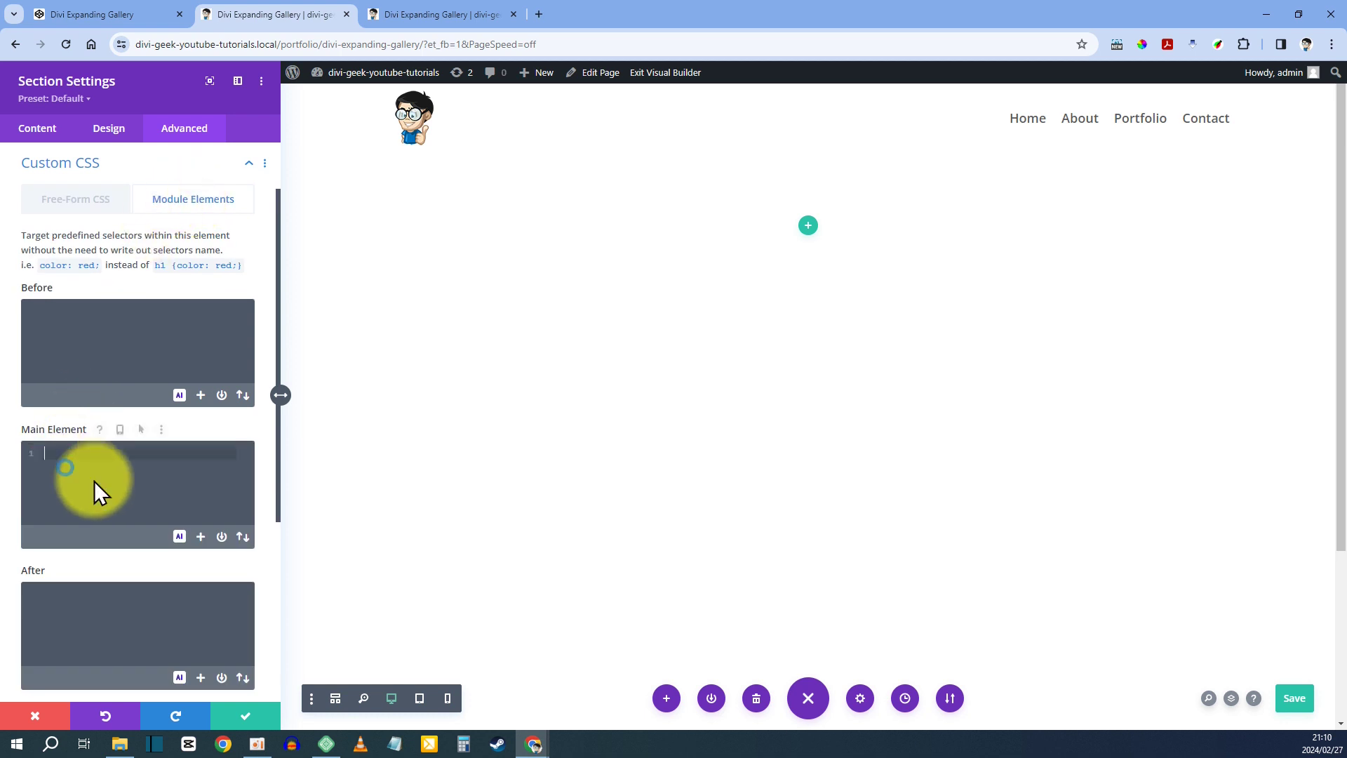
{"action": "type", "text": "display"}
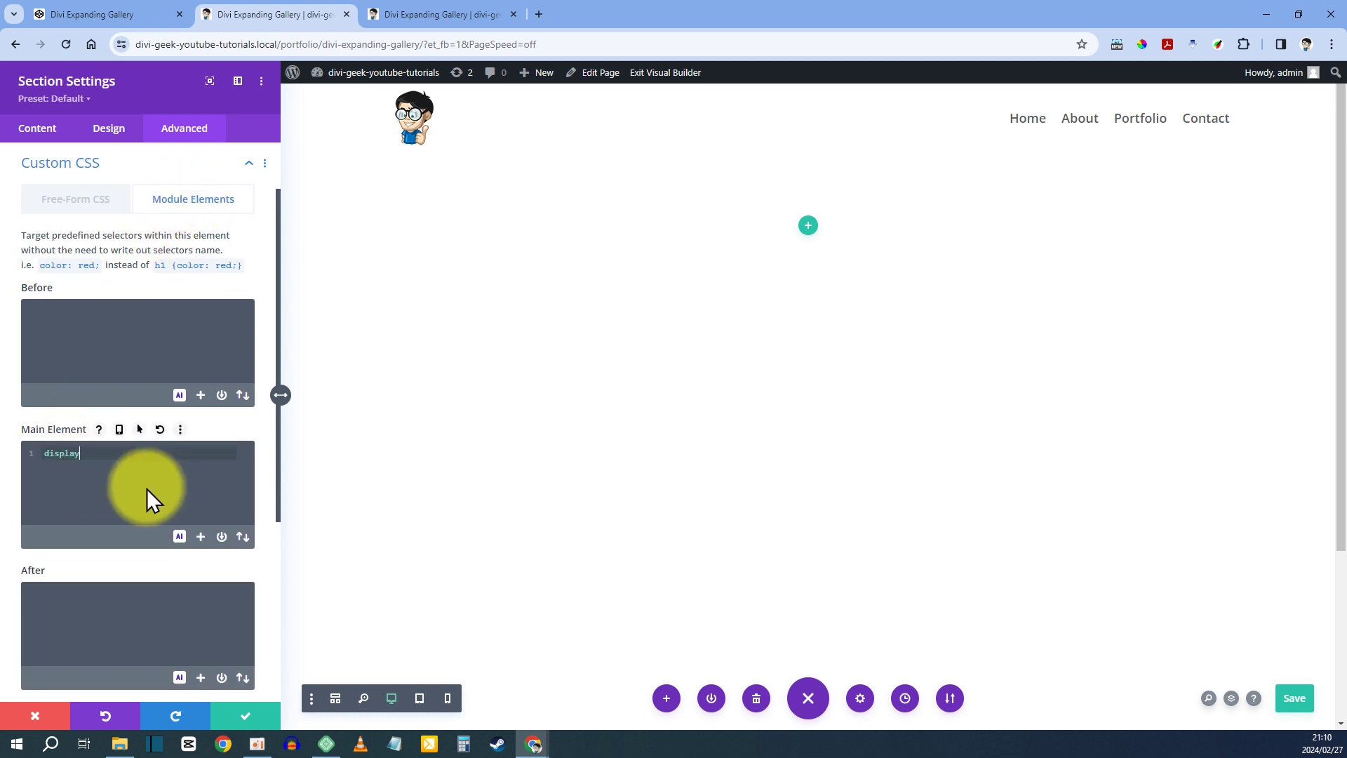
{"action": "type", "text": ": flex;"}
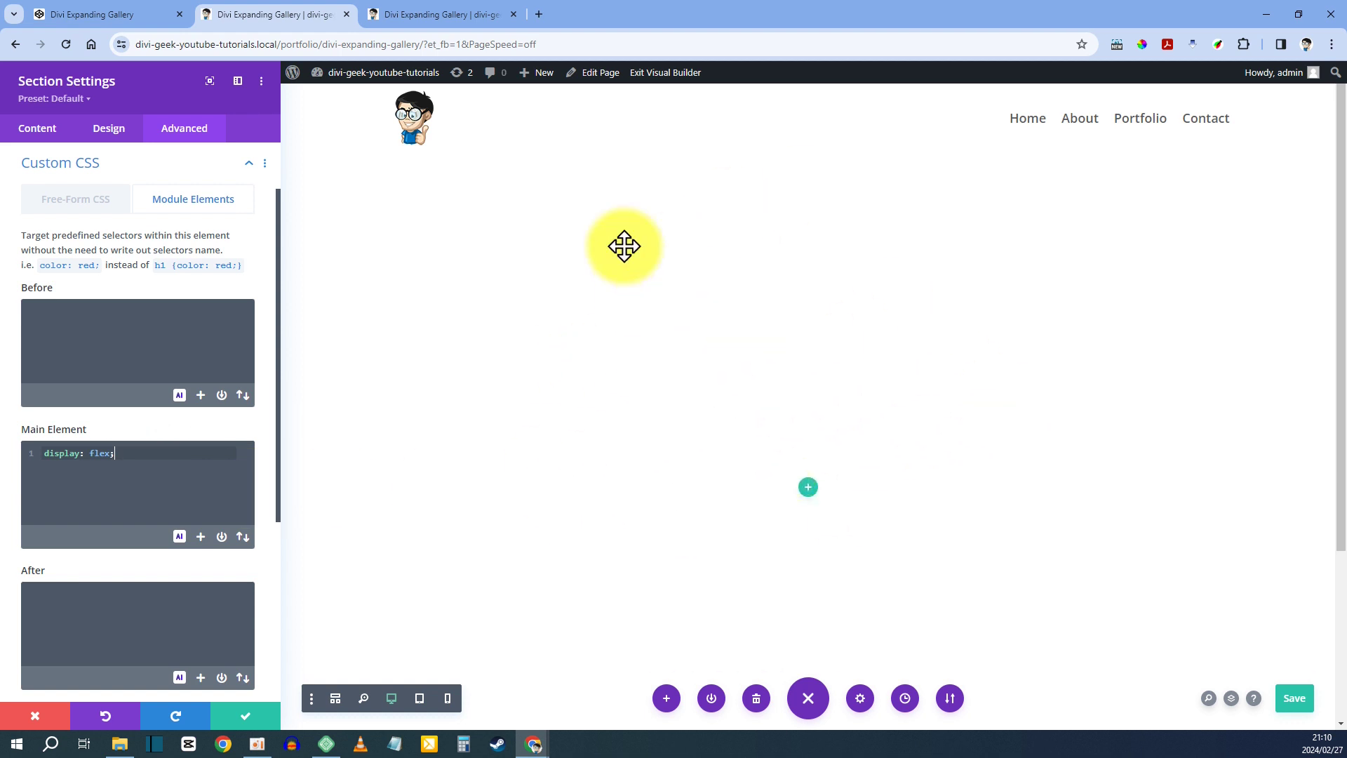
{"action": "scroll", "coordinate": [660, 211], "scroll_direction": "down", "scroll_amount": 3}
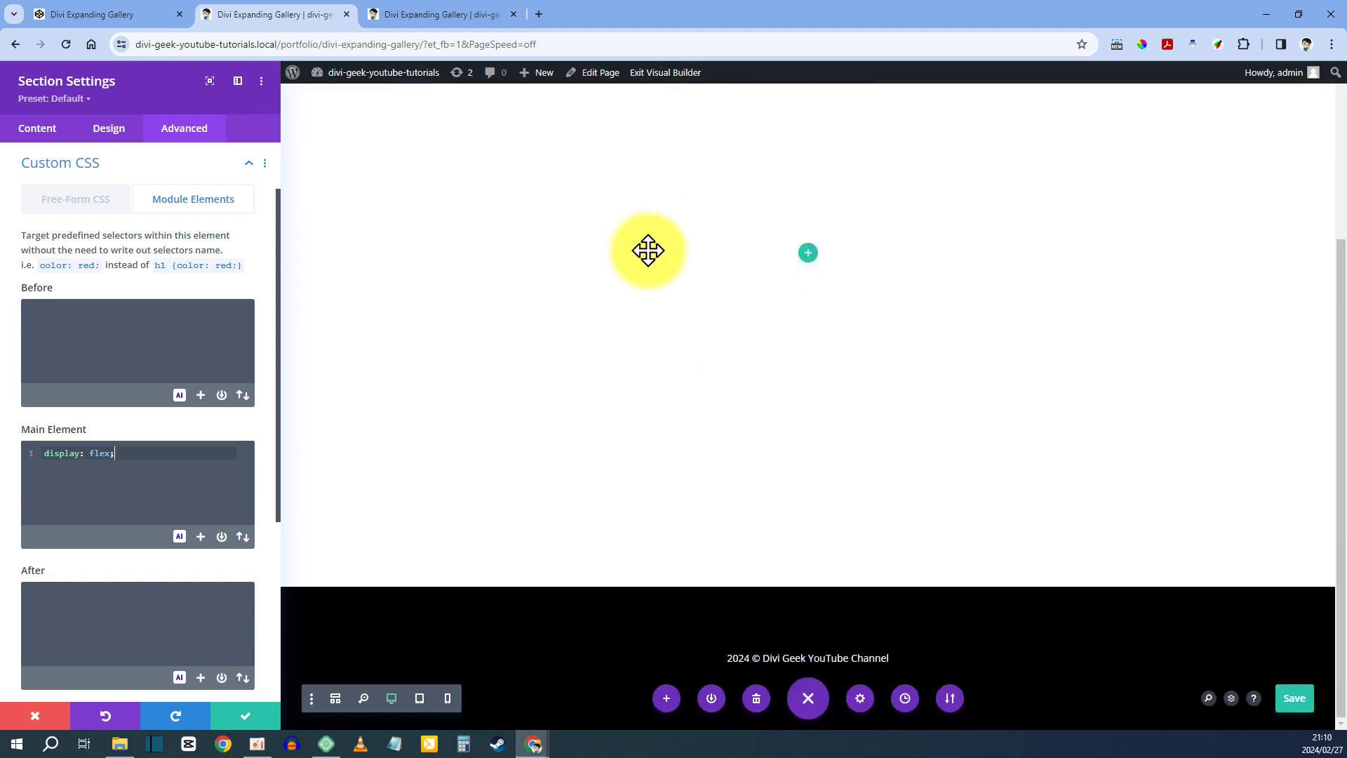
{"action": "scroll", "coordinate": [757, 519], "scroll_direction": "up", "scroll_amount": 3}
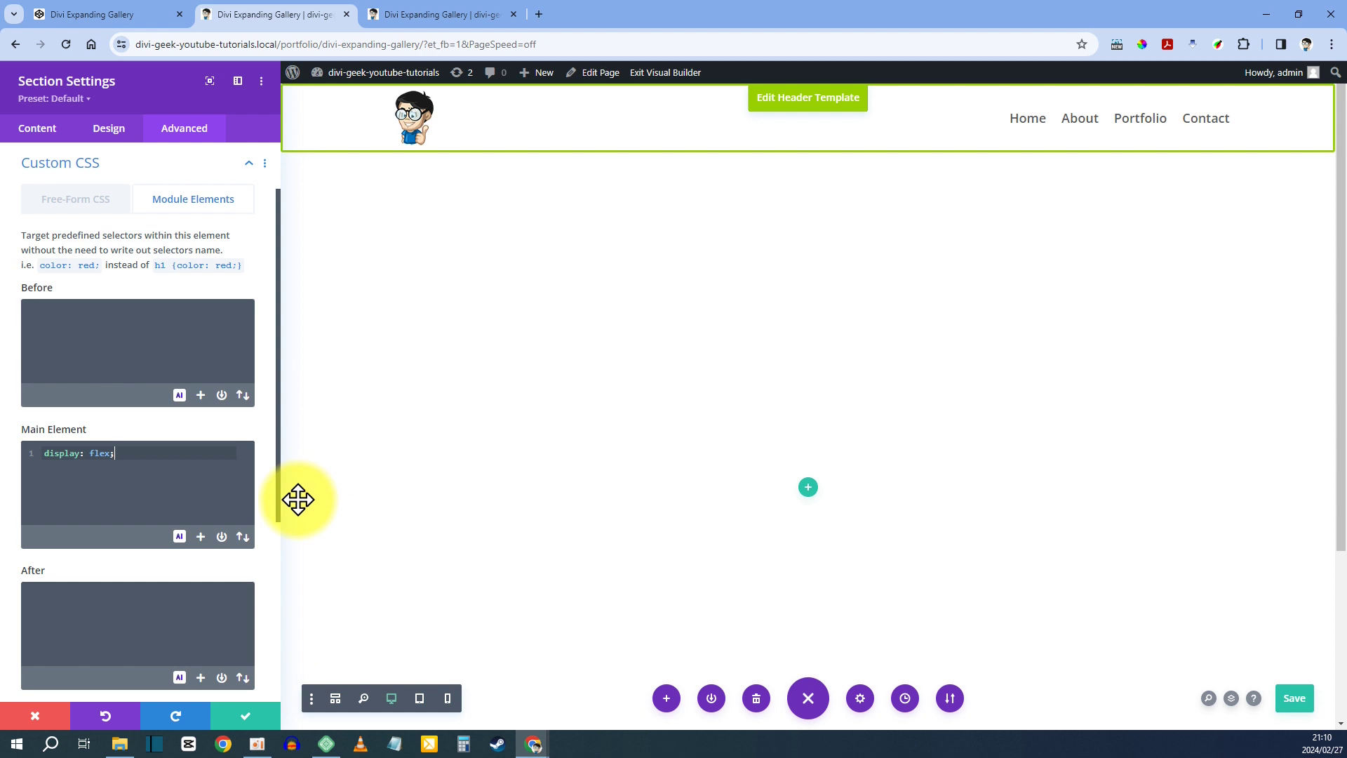
{"action": "left_click", "coordinate": [231, 715]}
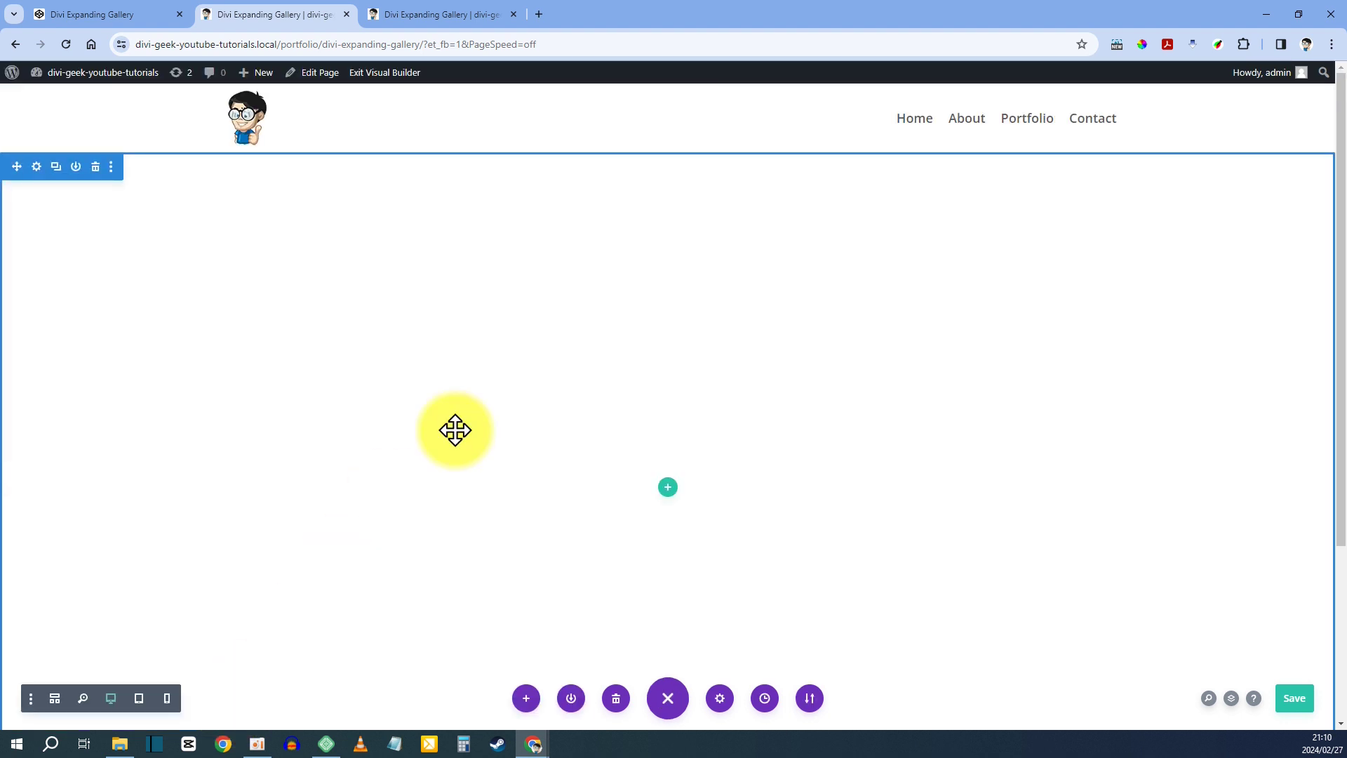
- Insert a single-column row into the section without adding a module
{"action": "left_click", "coordinate": [667, 486]}
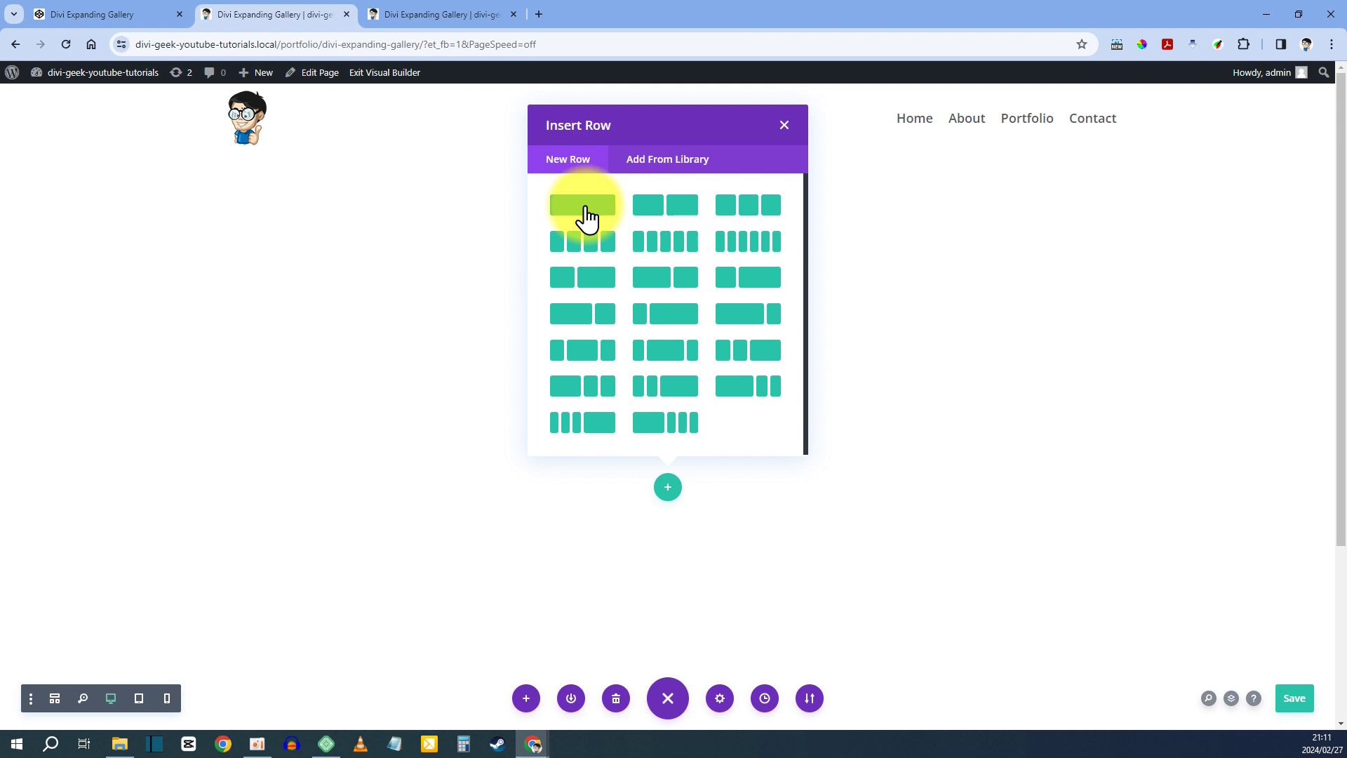
{"action": "left_click", "coordinate": [582, 205]}
{"action": "key", "text": "Escape"}
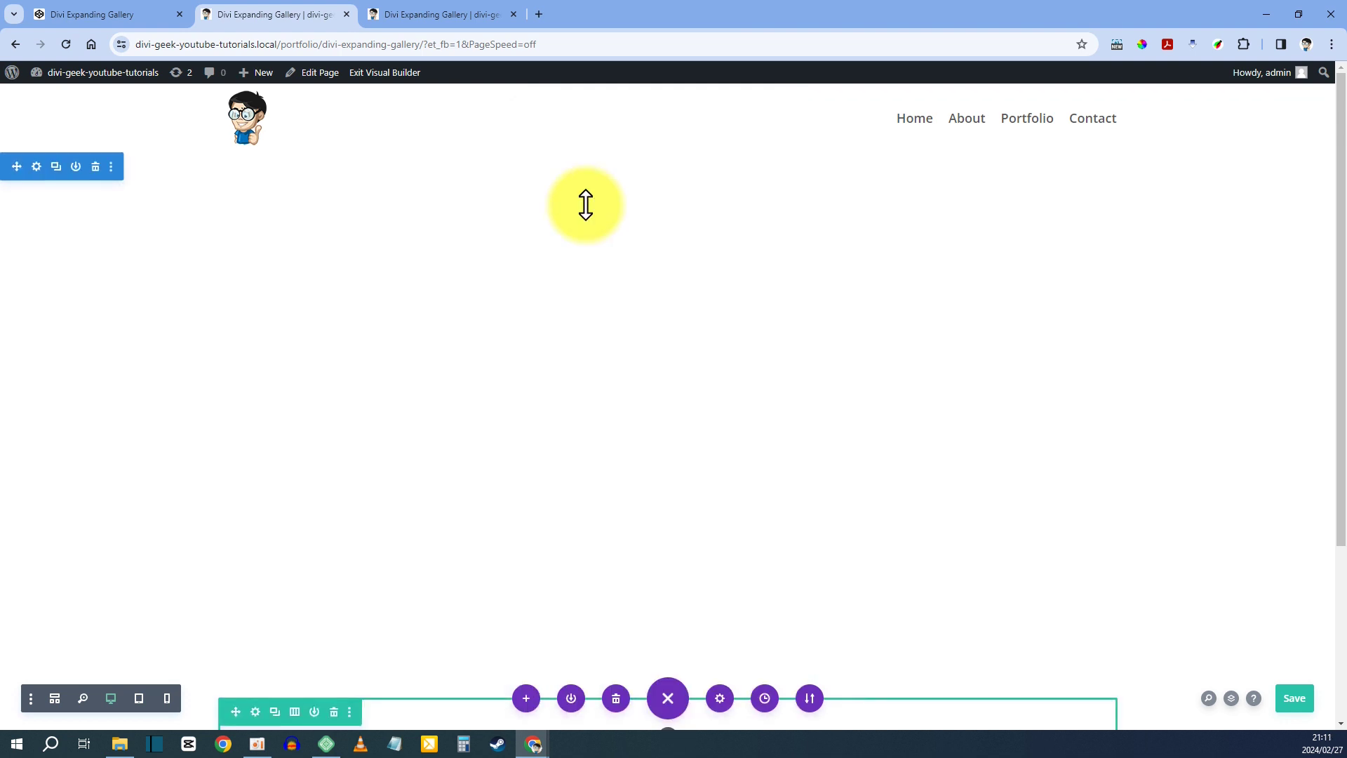
- Enable a custom gutter width of 1 for the new row and set the row's height to 600px
{"action": "scroll", "coordinate": [533, 323], "scroll_direction": "down", "scroll_amount": 1}
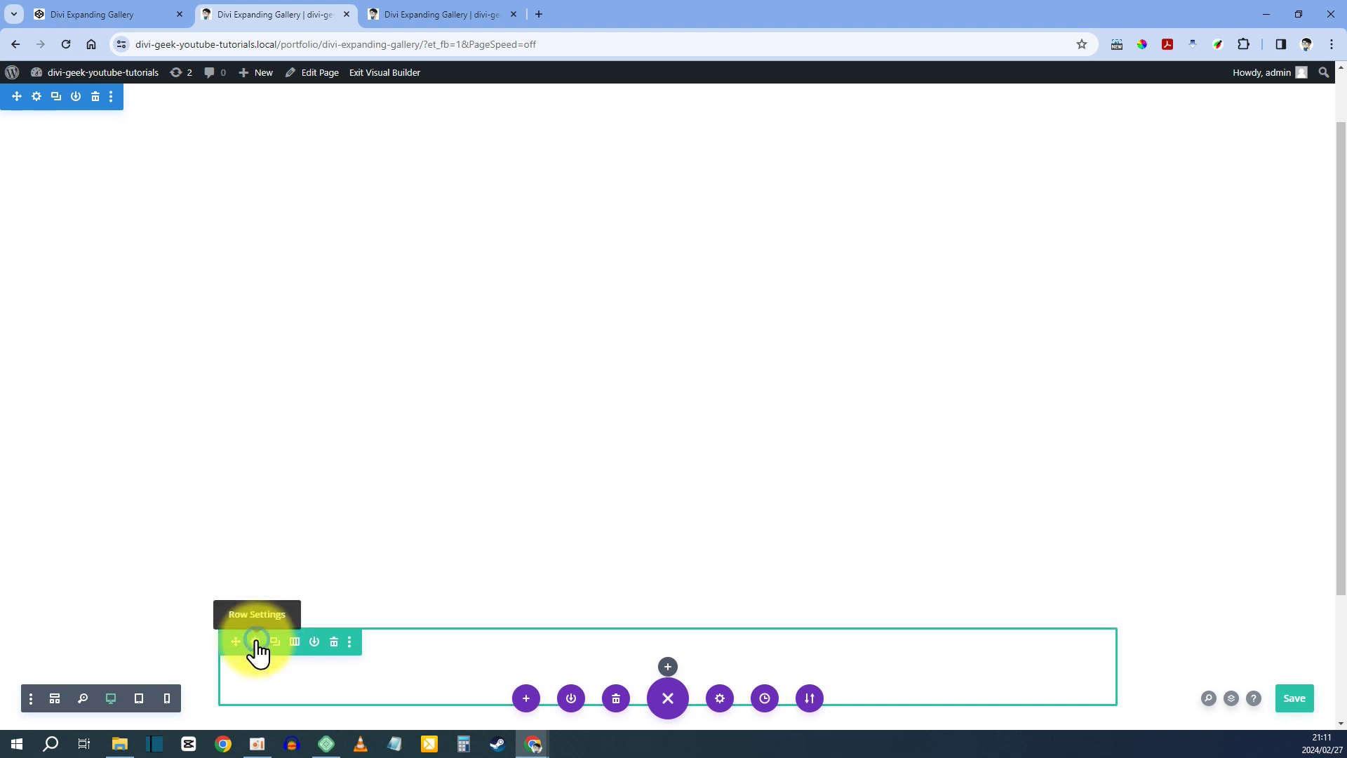
{"action": "left_click", "coordinate": [255, 641]}
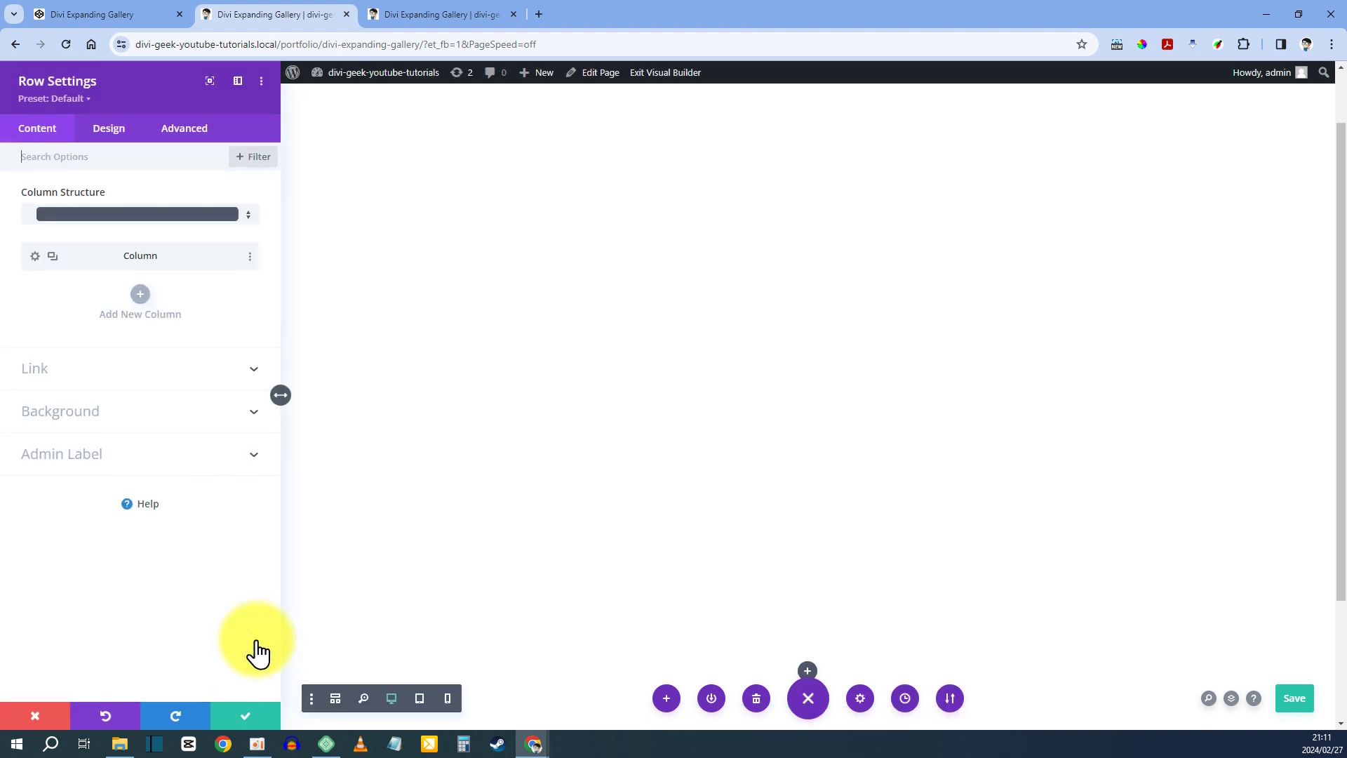
{"action": "left_click", "coordinate": [107, 133]}
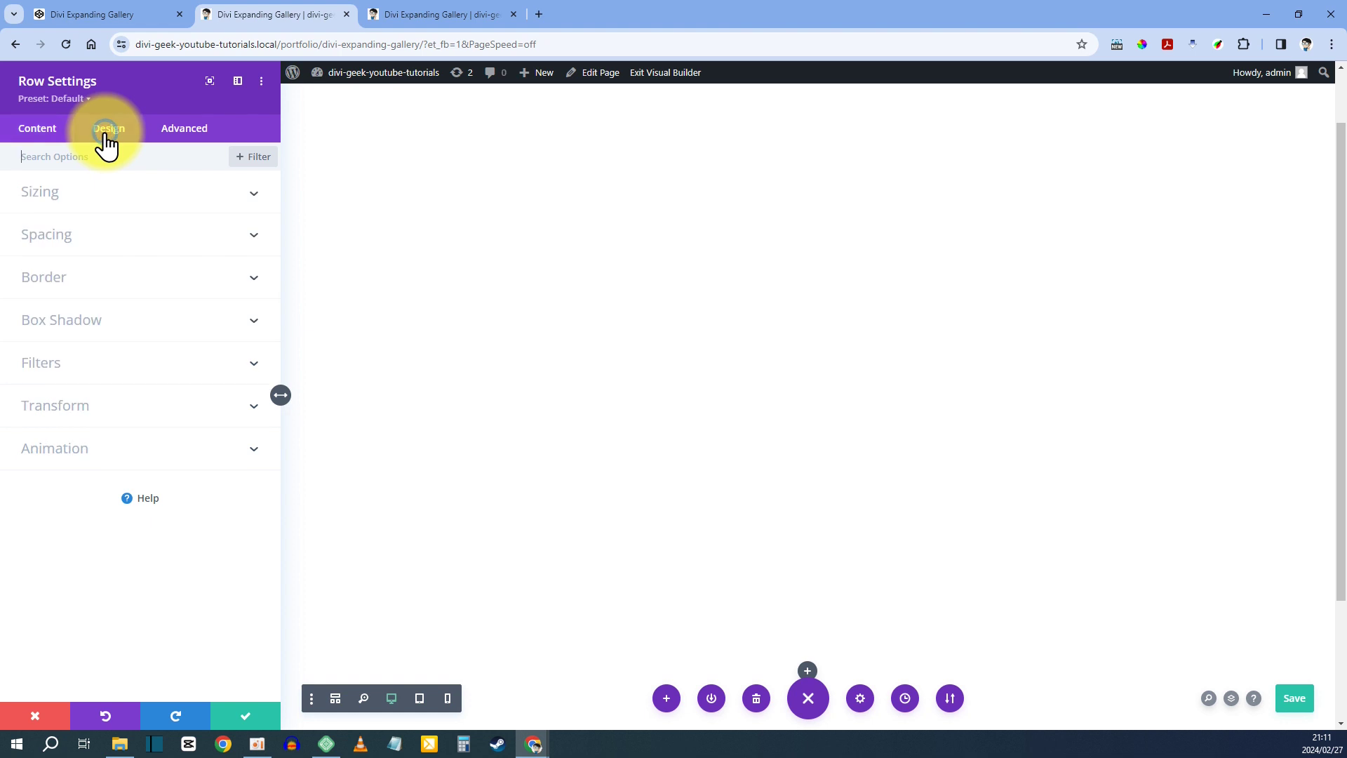
{"action": "left_click", "coordinate": [62, 200]}
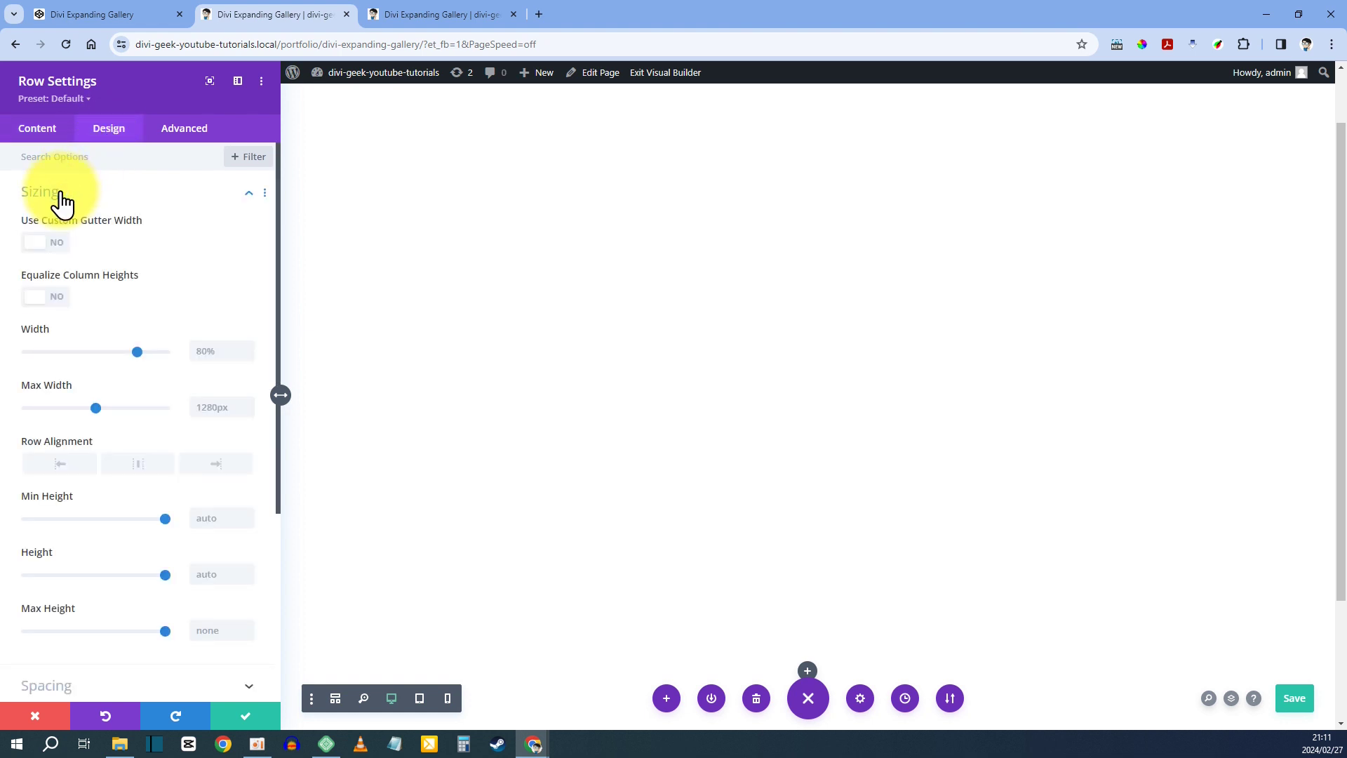
{"action": "left_click", "coordinate": [43, 245]}
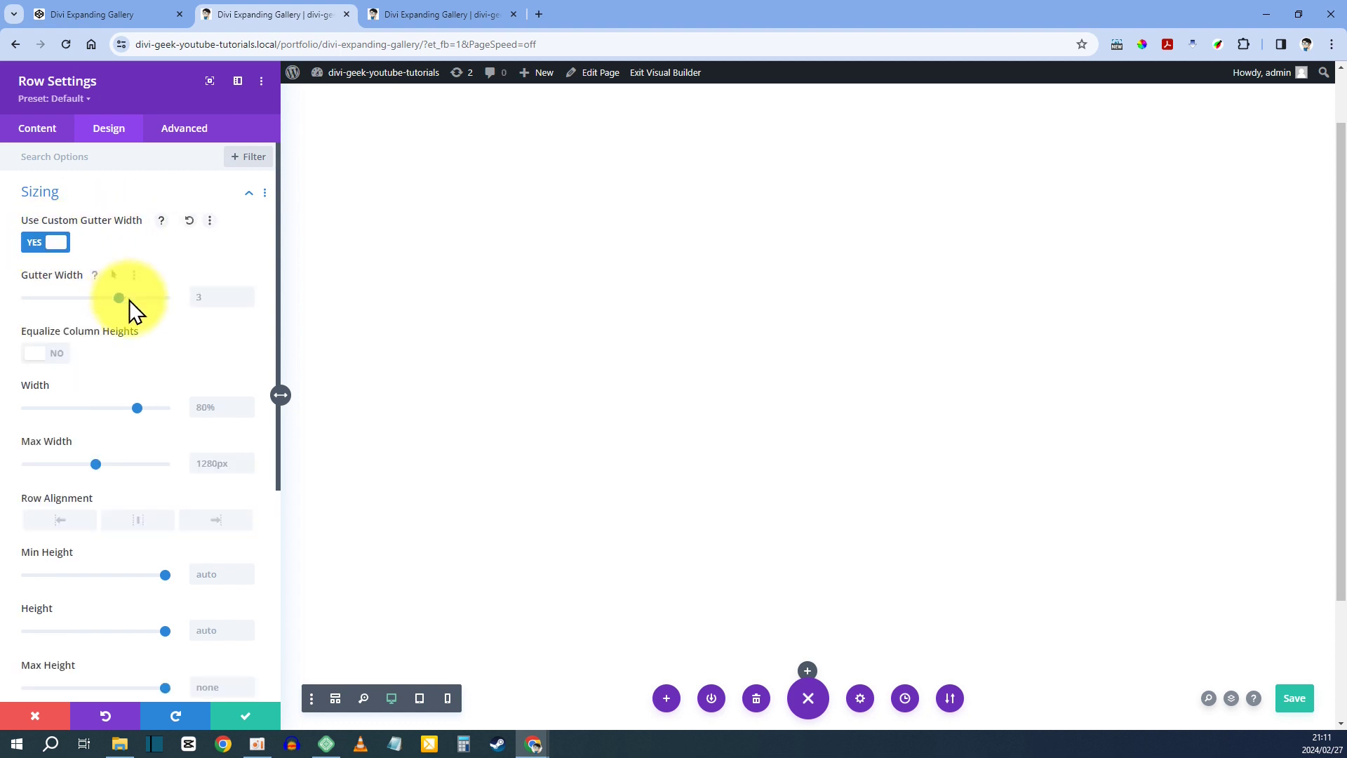
{"action": "left_click_drag", "start_coordinate": [52, 306], "coordinate": [24, 306]}
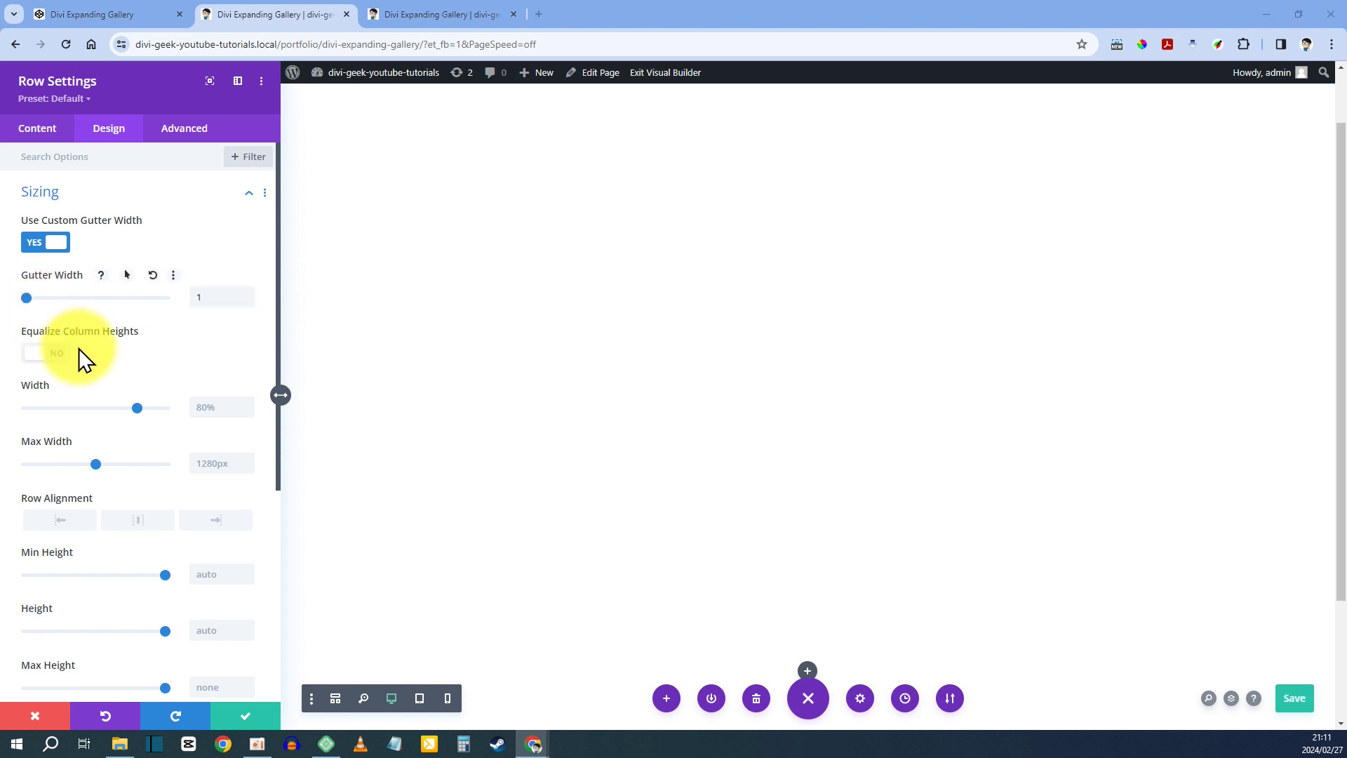
{"action": "scroll", "coordinate": [81, 352], "scroll_direction": "down", "scroll_amount": 1}
{"action": "scroll", "coordinate": [120, 435], "scroll_direction": "down", "scroll_amount": 1}
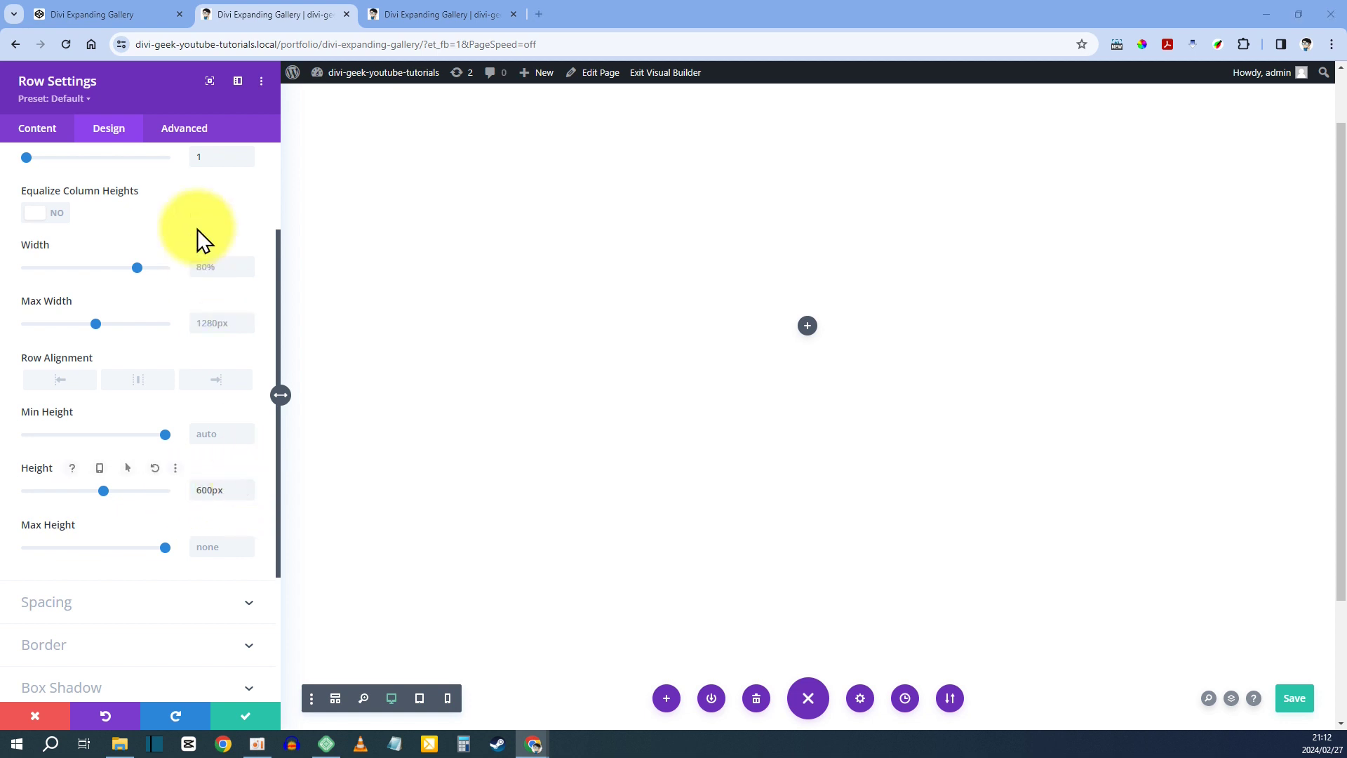
- Open the row's advanced custom CSS settings for its individual module elements
{"action": "left_click", "coordinate": [175, 132]}
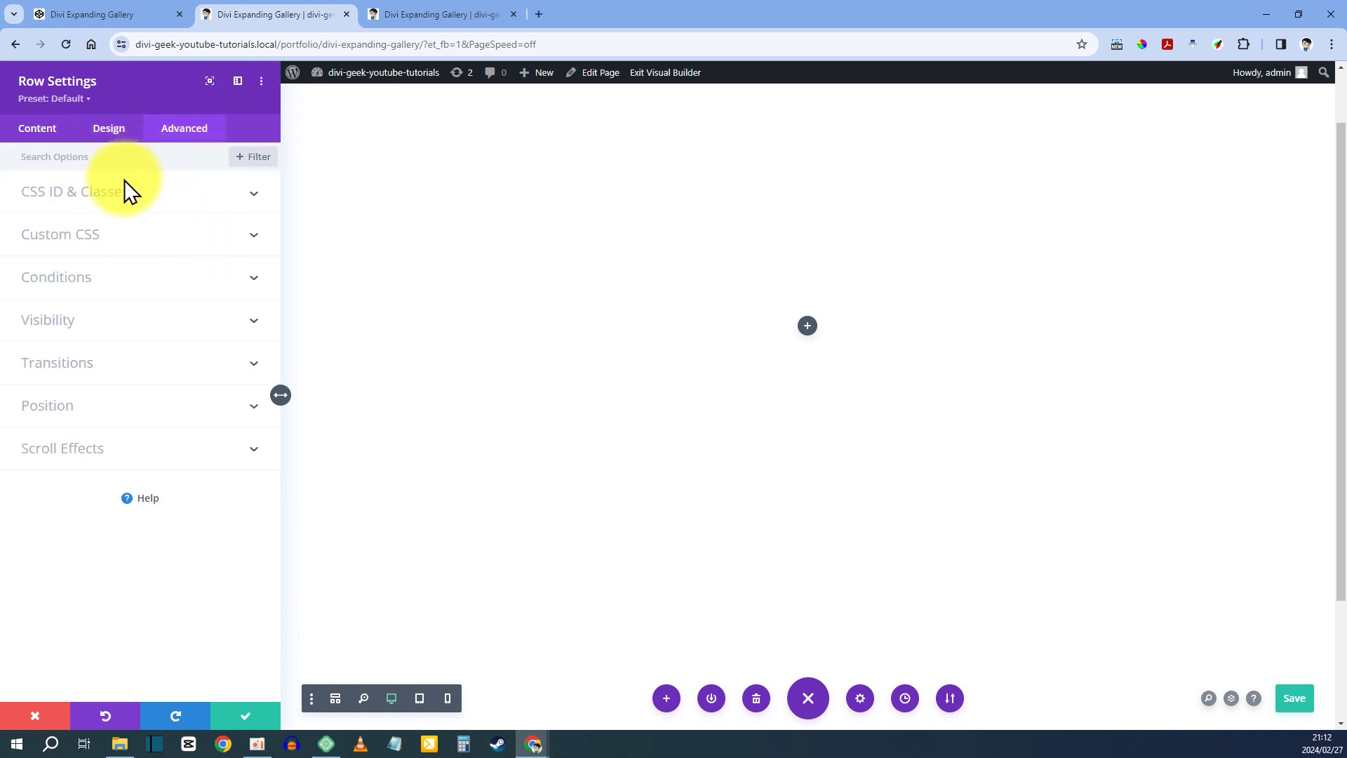
{"action": "left_click", "coordinate": [68, 242]}
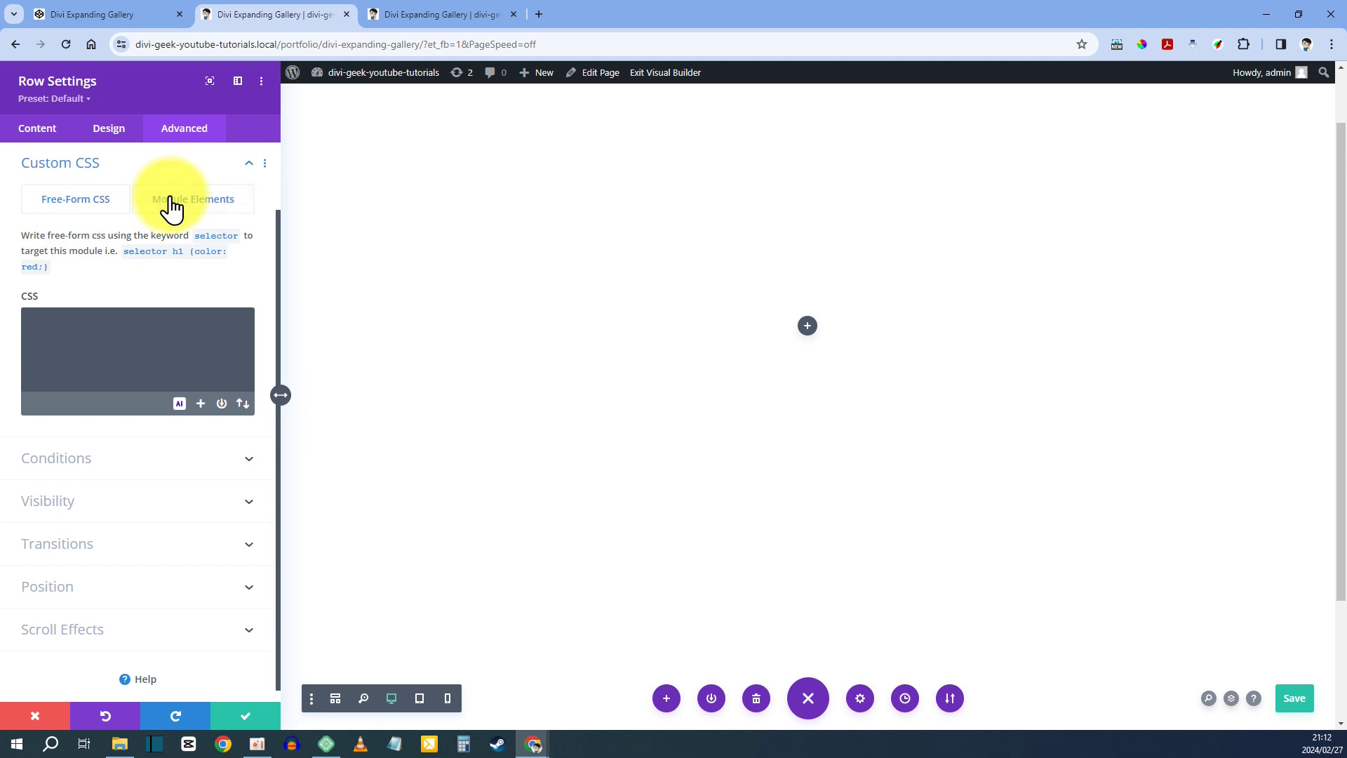
{"action": "left_click", "coordinate": [187, 205]}
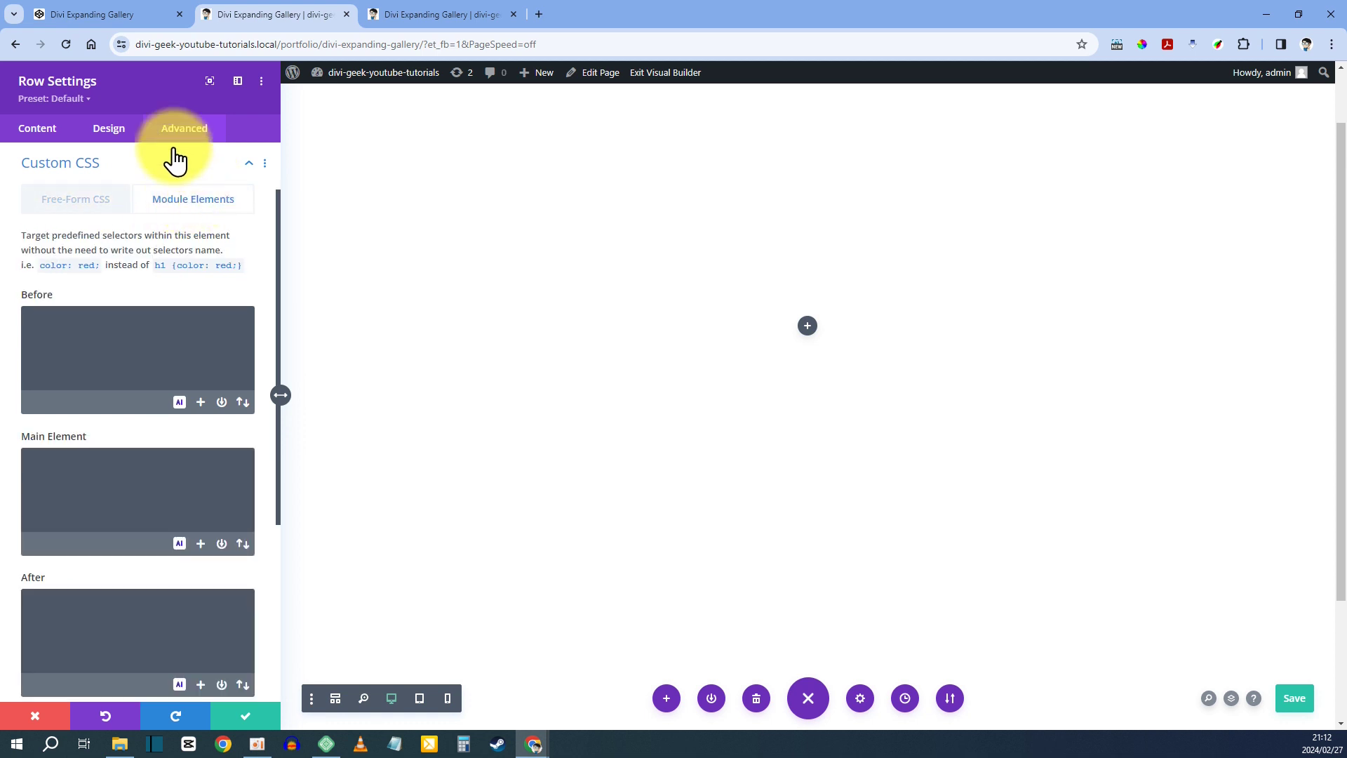
- Switch to the Divi Expanding Gallery pen in CodePen, minimize the HTML editor and widen the CSS editor
{"action": "left_click", "coordinate": [108, 14]}
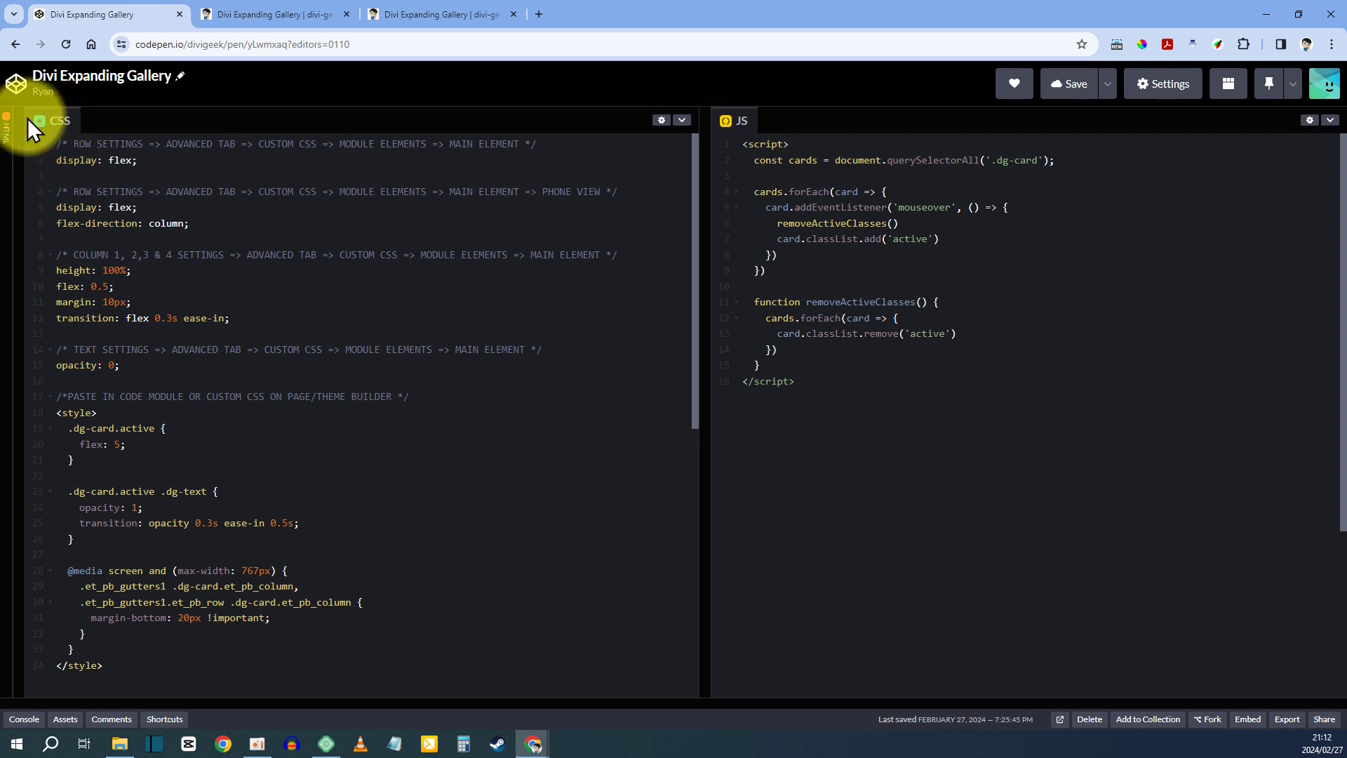
{"action": "left_click_drag", "start_coordinate": [15, 135], "coordinate": [362, 155]}
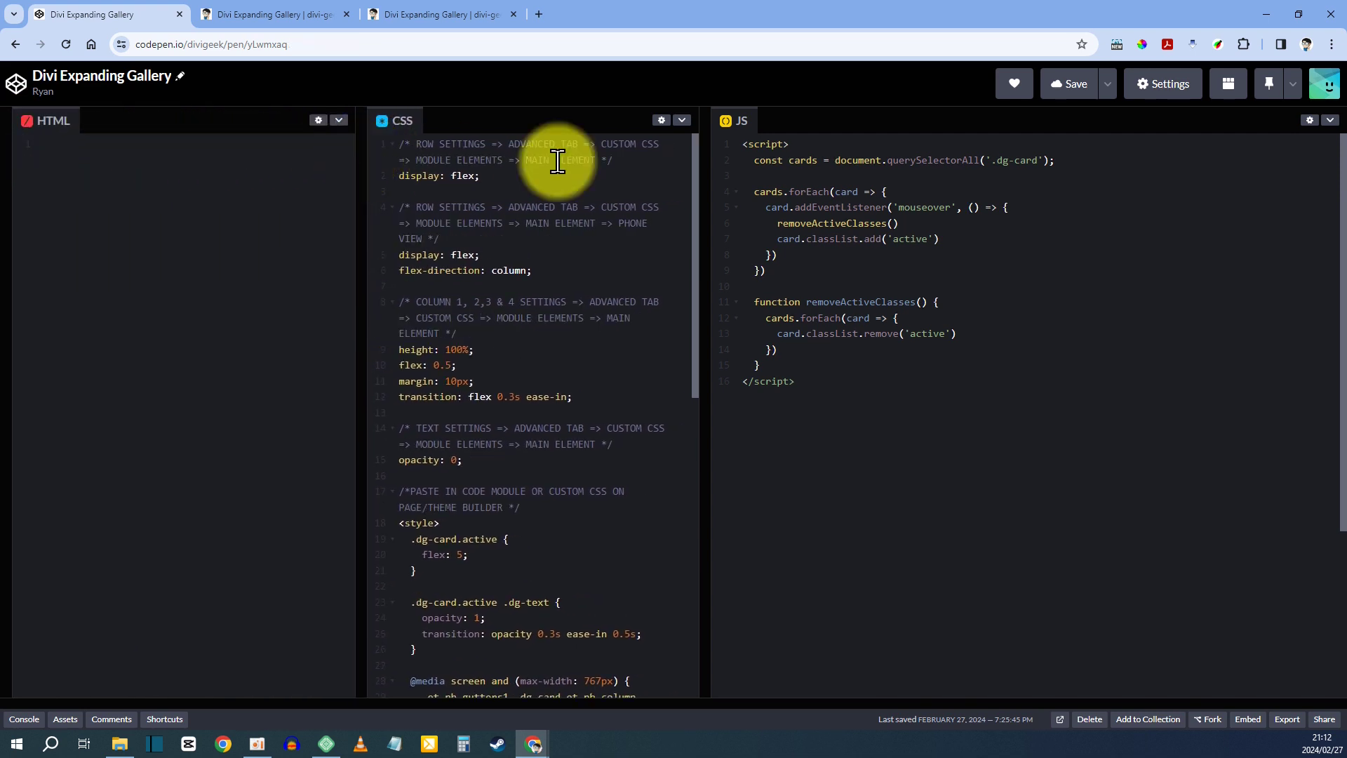
{"action": "left_click", "coordinate": [337, 122]}
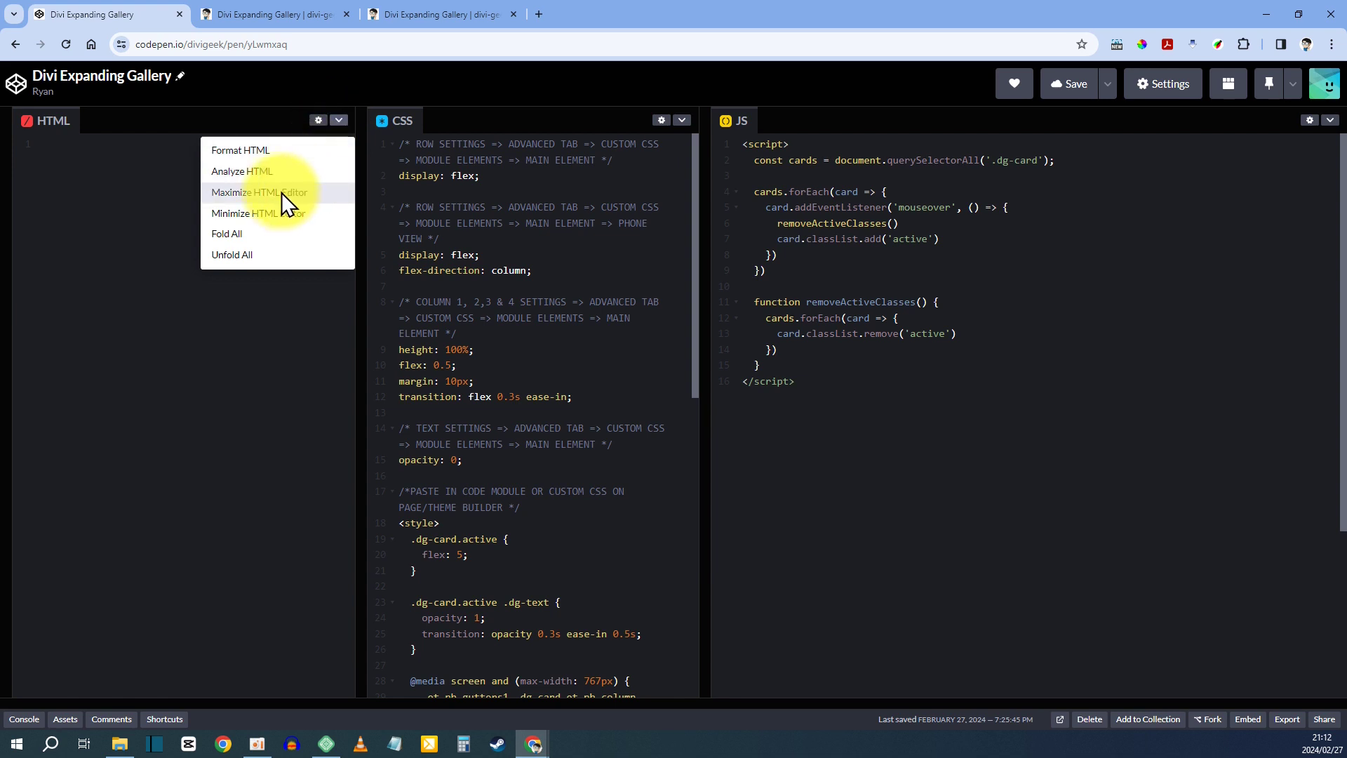
{"action": "left_click", "coordinate": [251, 213]}
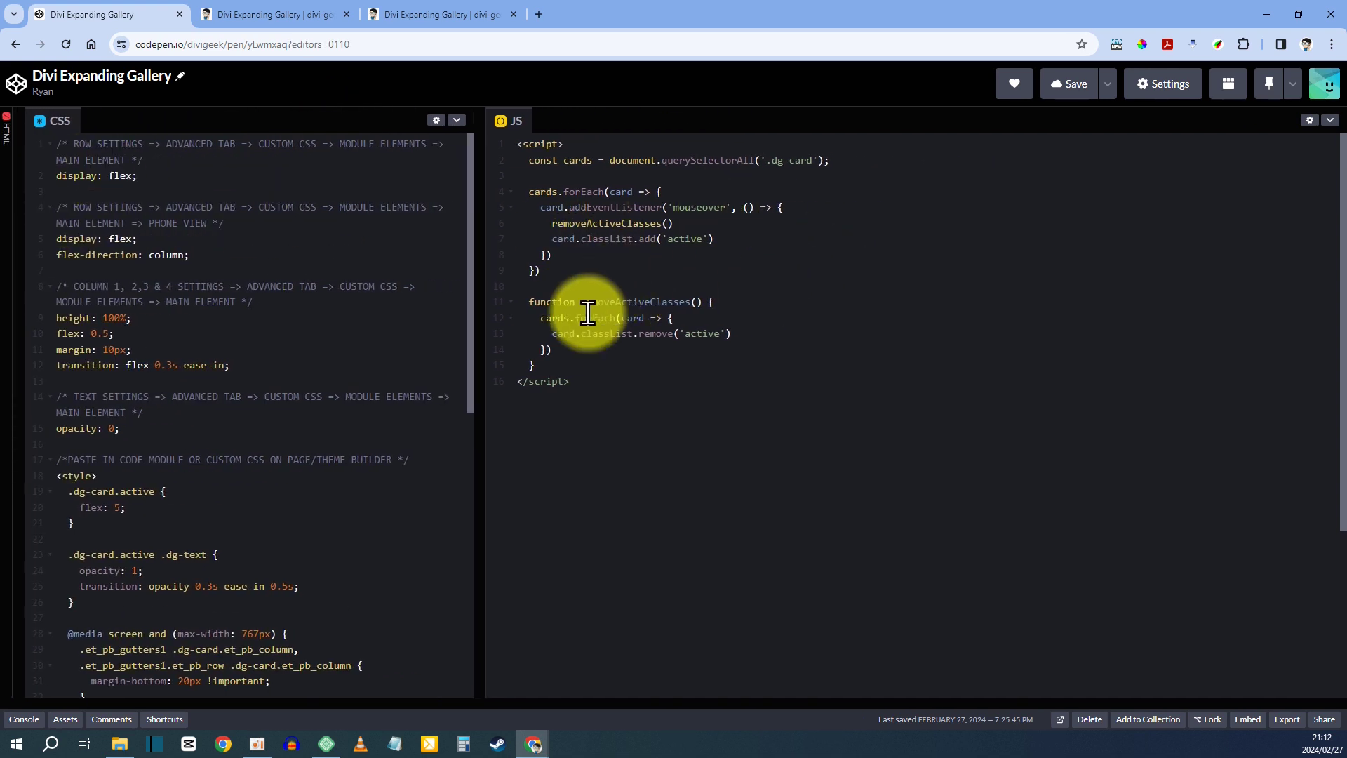
{"action": "left_click_drag", "start_coordinate": [481, 286], "coordinate": [755, 286]}
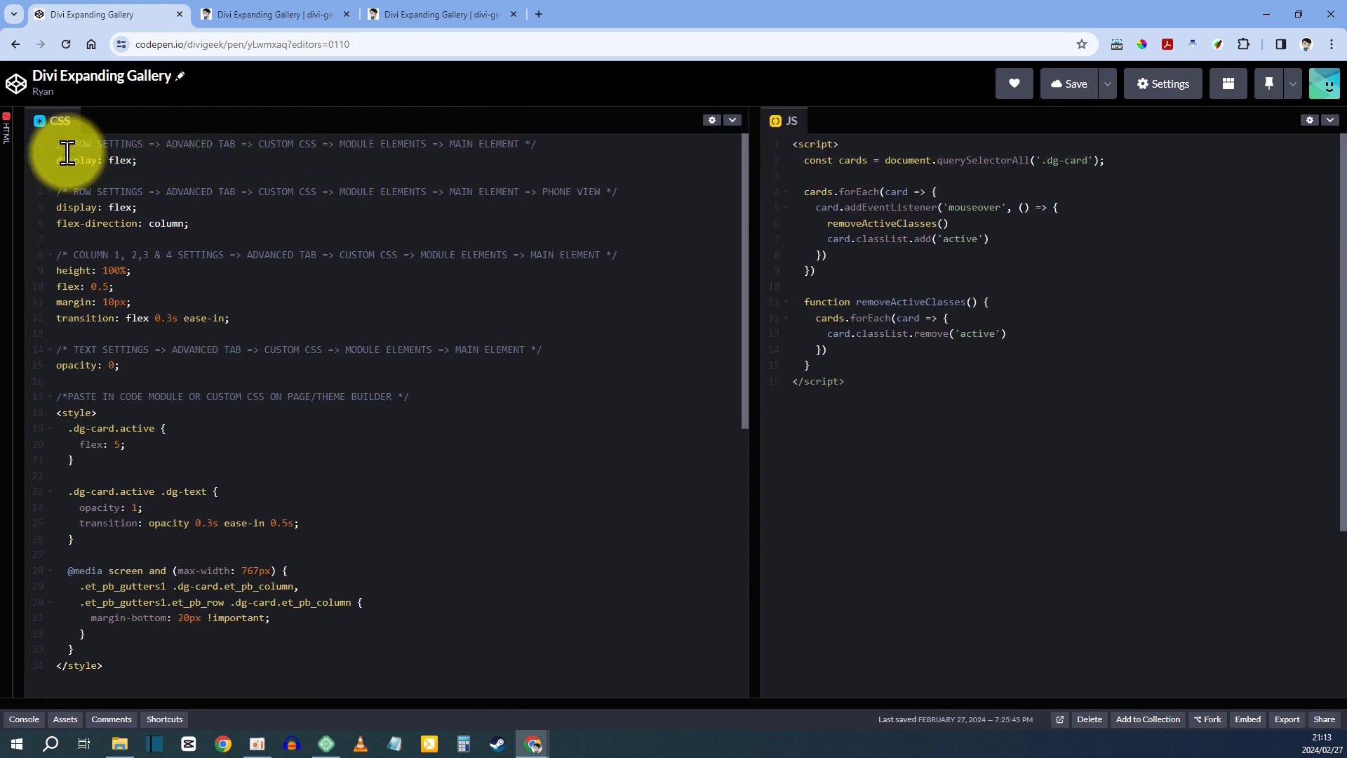
- Copy "display: flex;" from the pen's first row settings snippet into the Main Element custom CSS of the Divi row
{"action": "left_click_drag", "start_coordinate": [57, 144], "coordinate": [568, 148]}
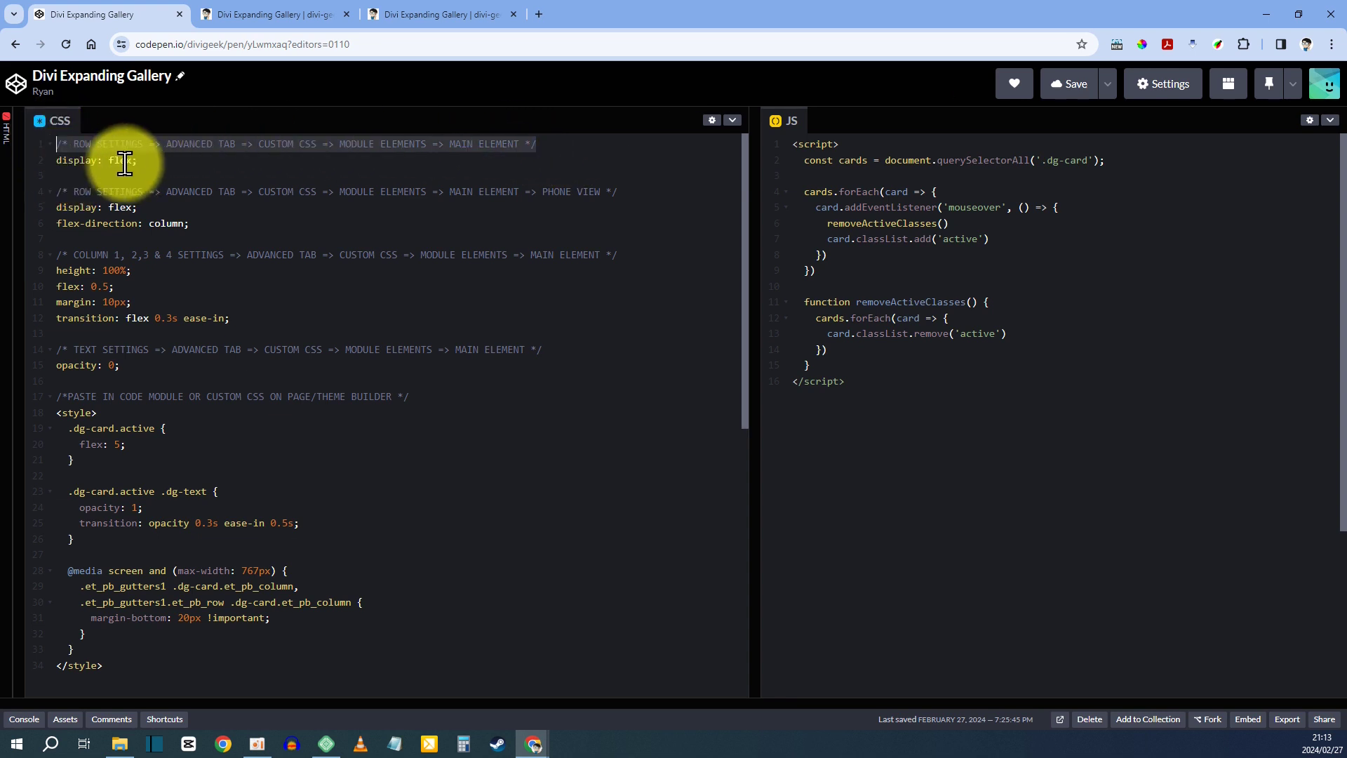
{"action": "left_click", "coordinate": [147, 142]}
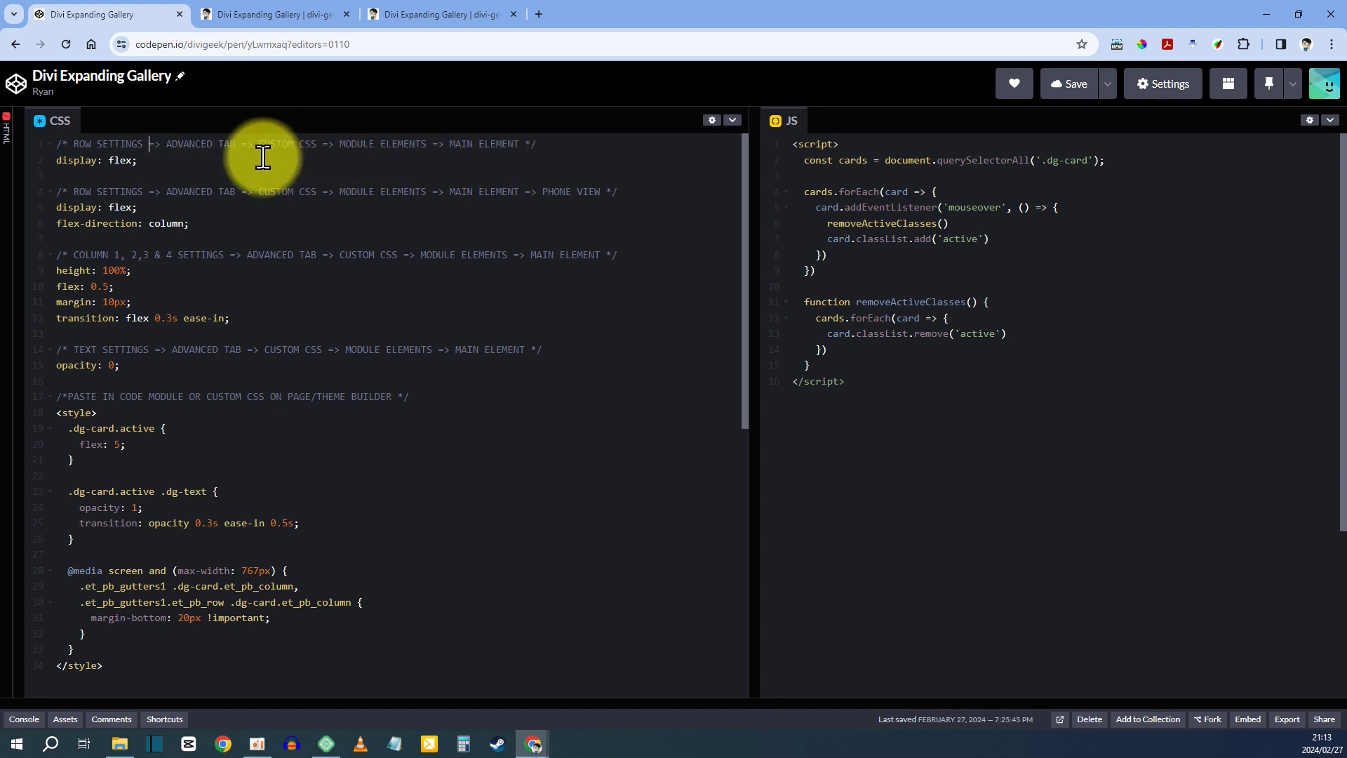
{"action": "left_click_drag", "start_coordinate": [57, 160], "coordinate": [135, 160]}
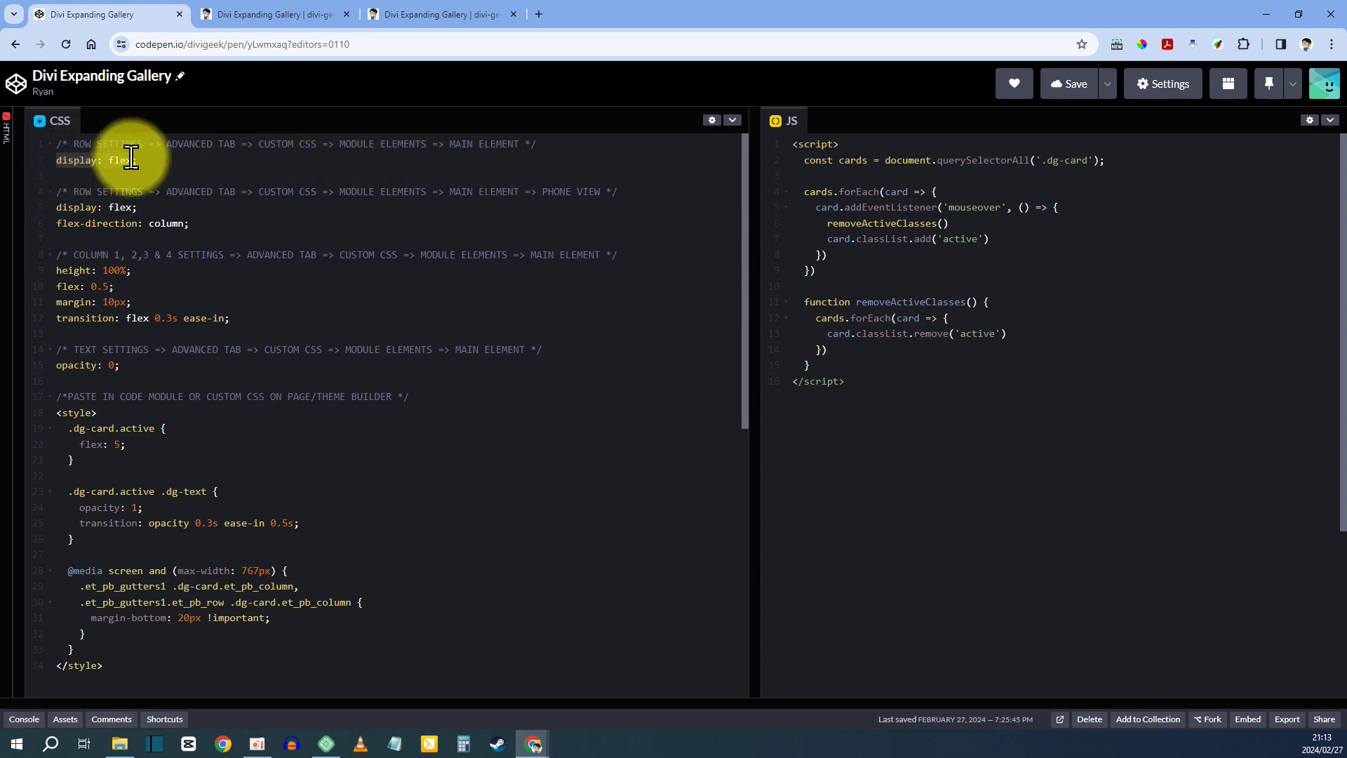
{"action": "right_click", "coordinate": [114, 156]}
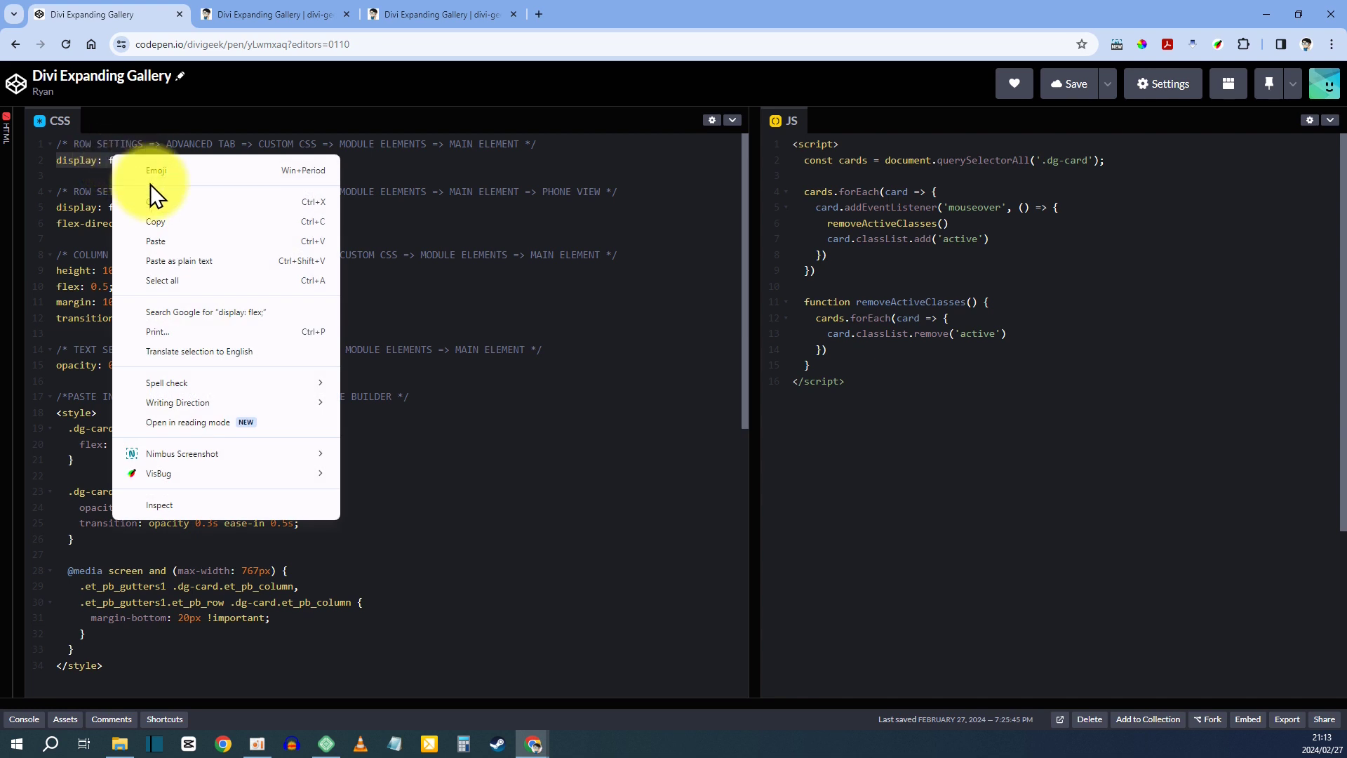
{"action": "left_click", "coordinate": [166, 219]}
{"action": "left_click", "coordinate": [271, 14]}
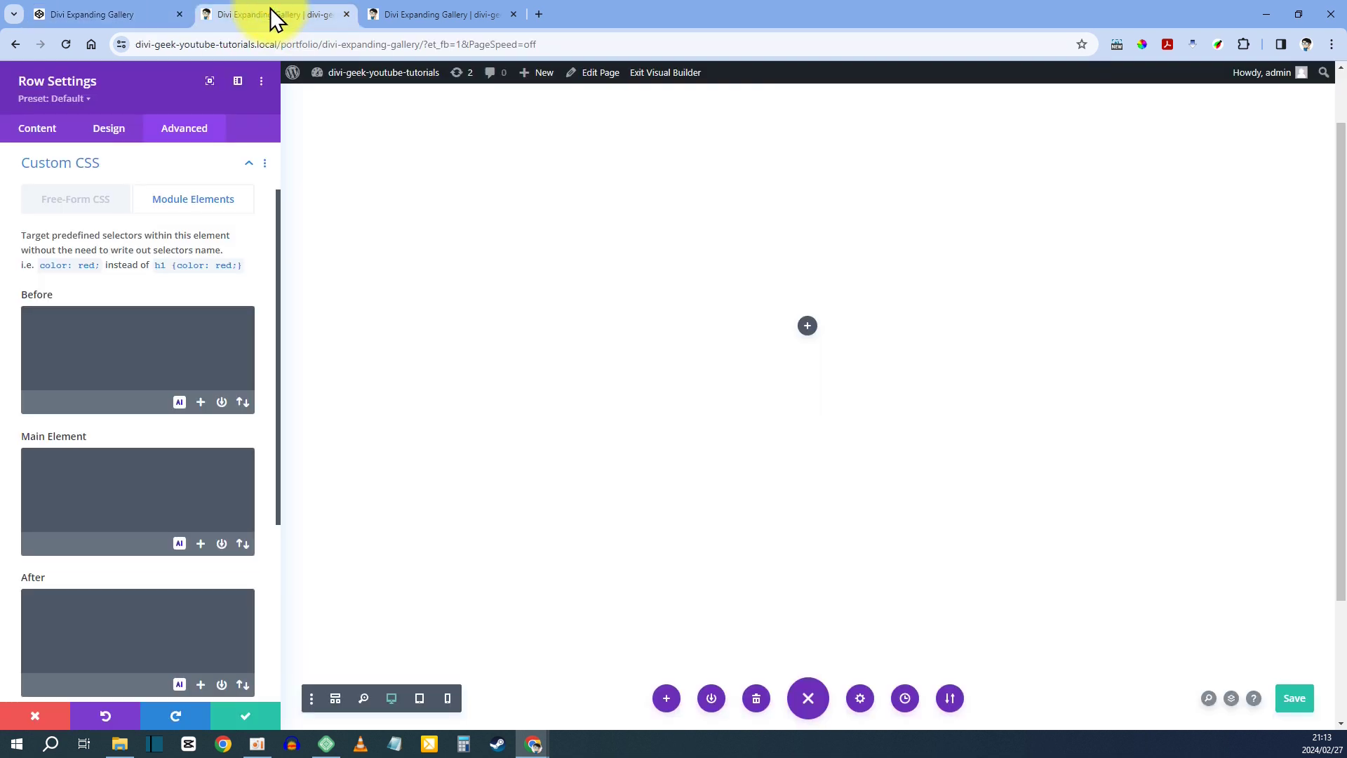
{"action": "right_click", "coordinate": [81, 465]}
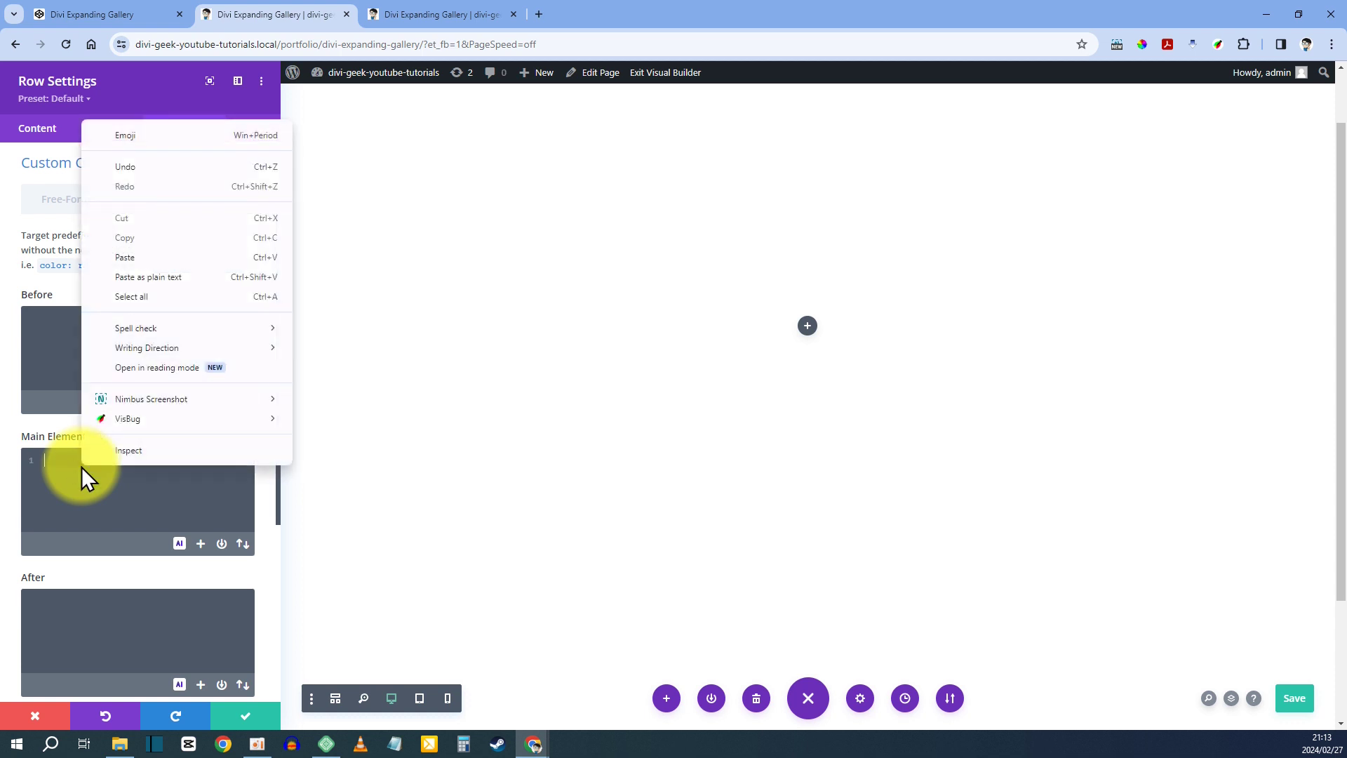
{"action": "left_click", "coordinate": [171, 258]}
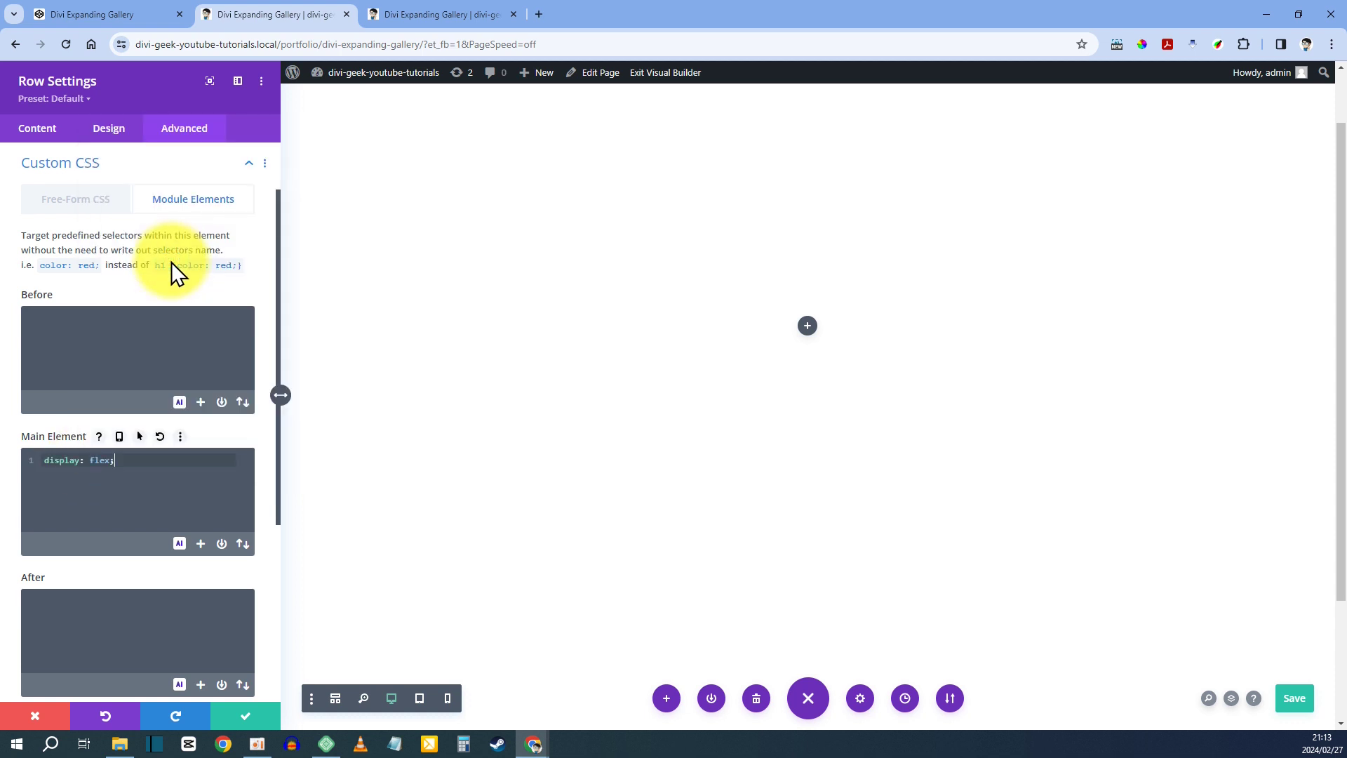
- Copy the phone view row snippet "display: flex; flex-direction: column;" from the CodePen CSS
{"action": "left_click", "coordinate": [91, 14]}
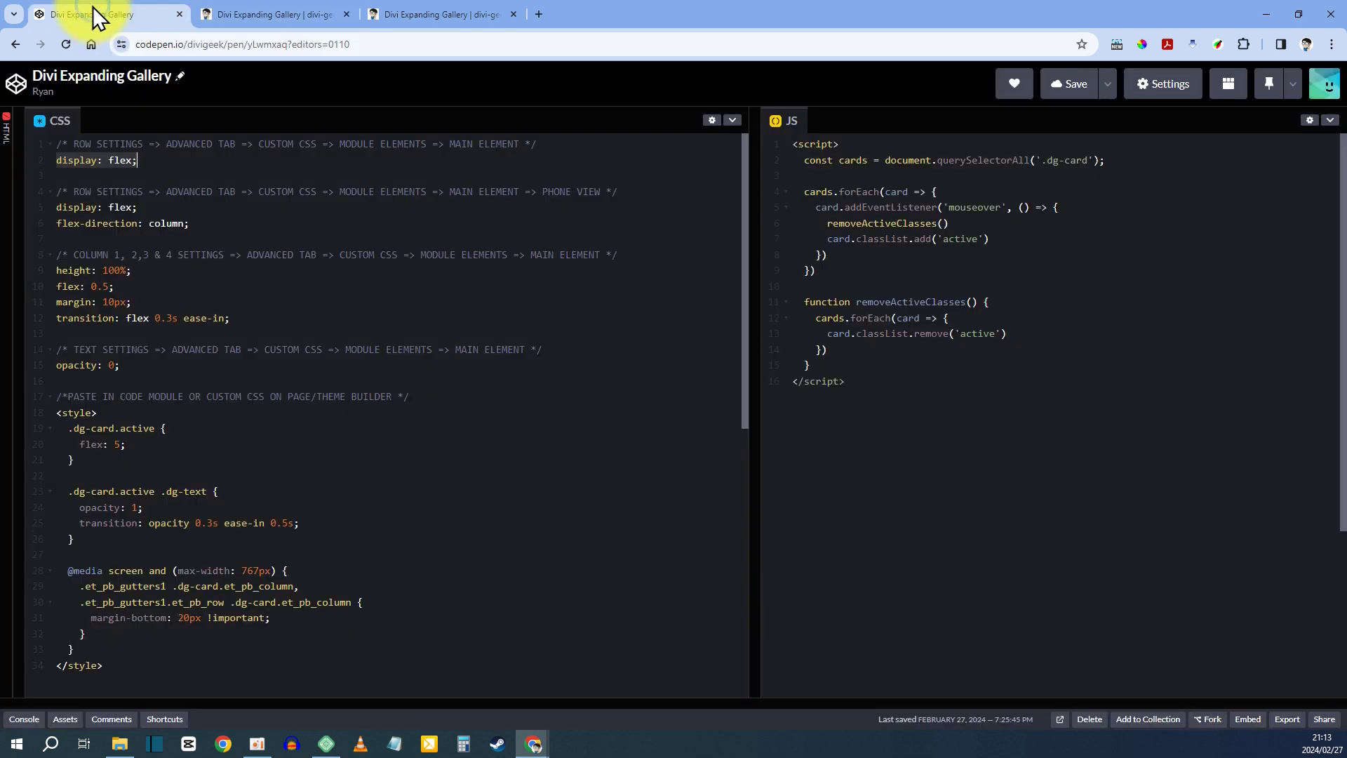
{"action": "left_click", "coordinate": [77, 190]}
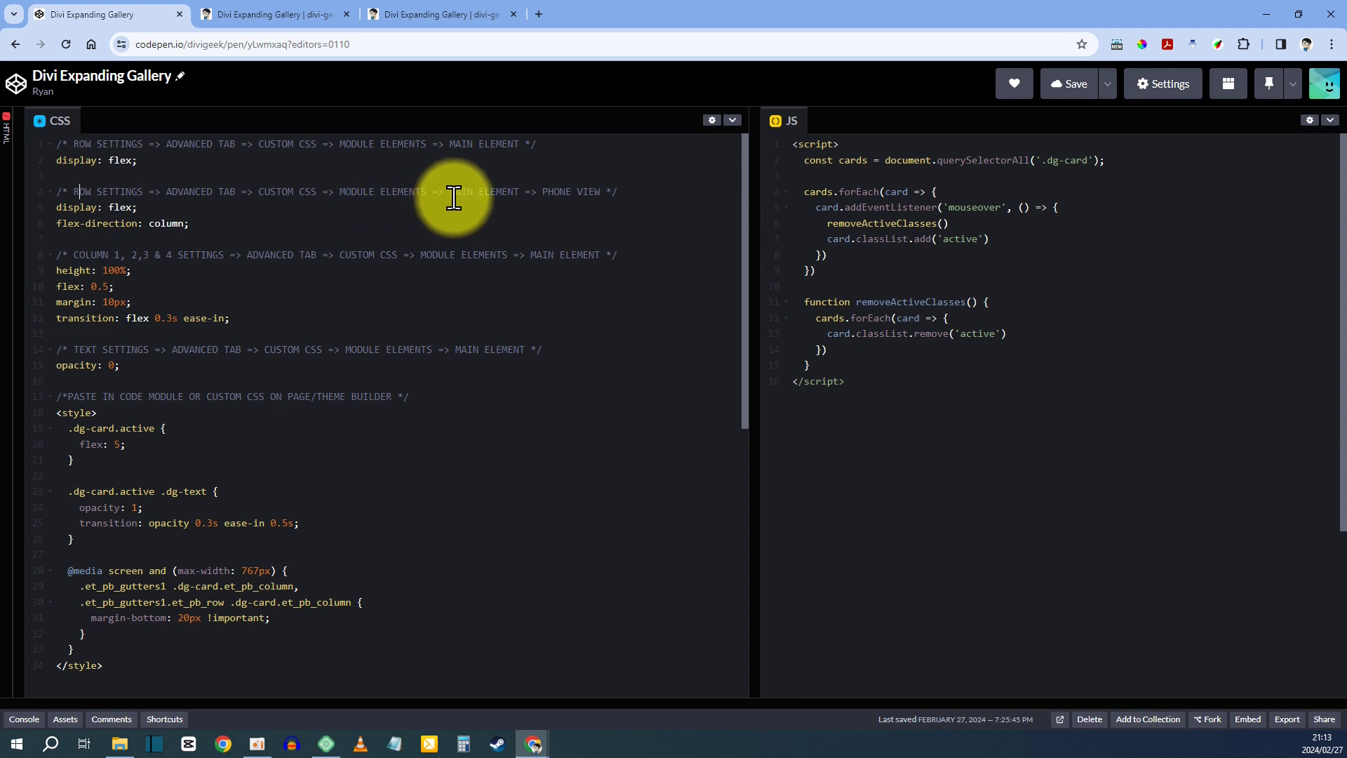
{"action": "left_click_drag", "start_coordinate": [543, 191], "coordinate": [606, 191]}
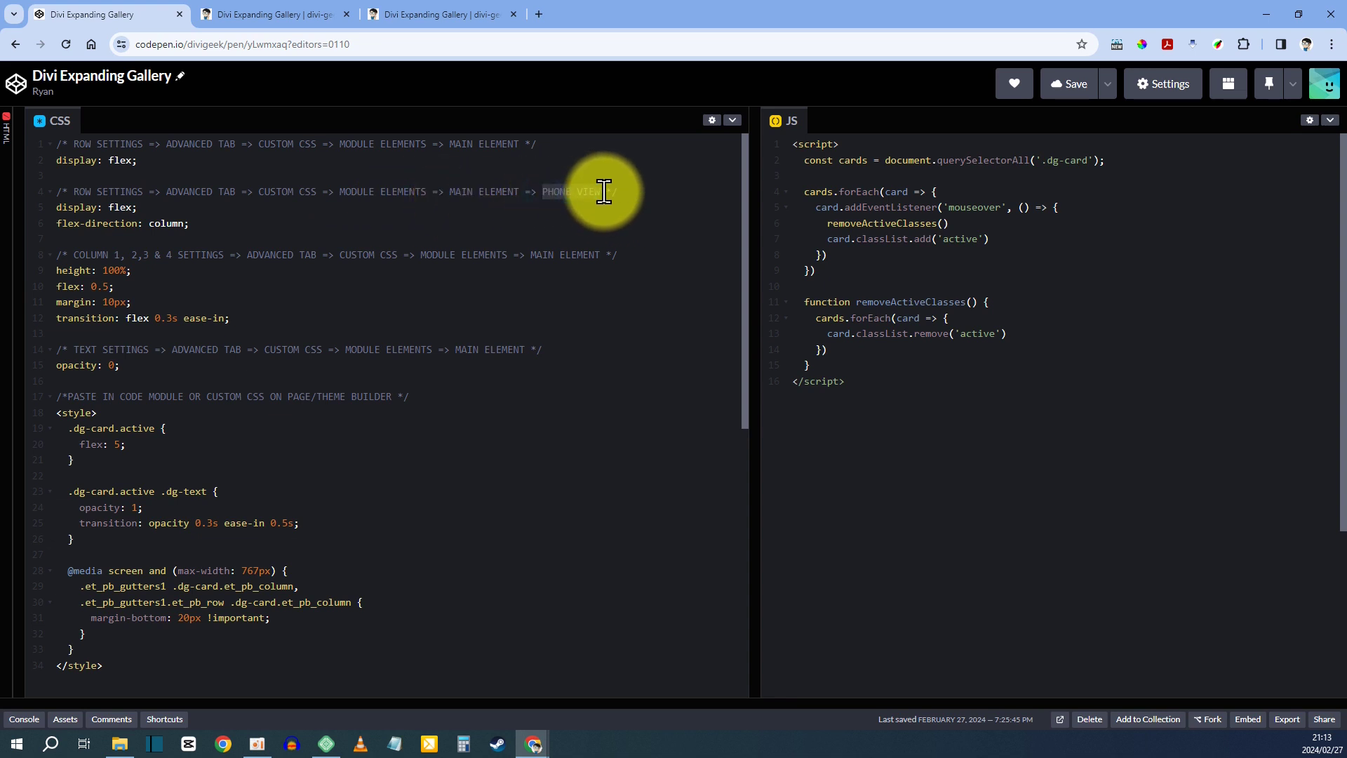
{"action": "left_click", "coordinate": [108, 226]}
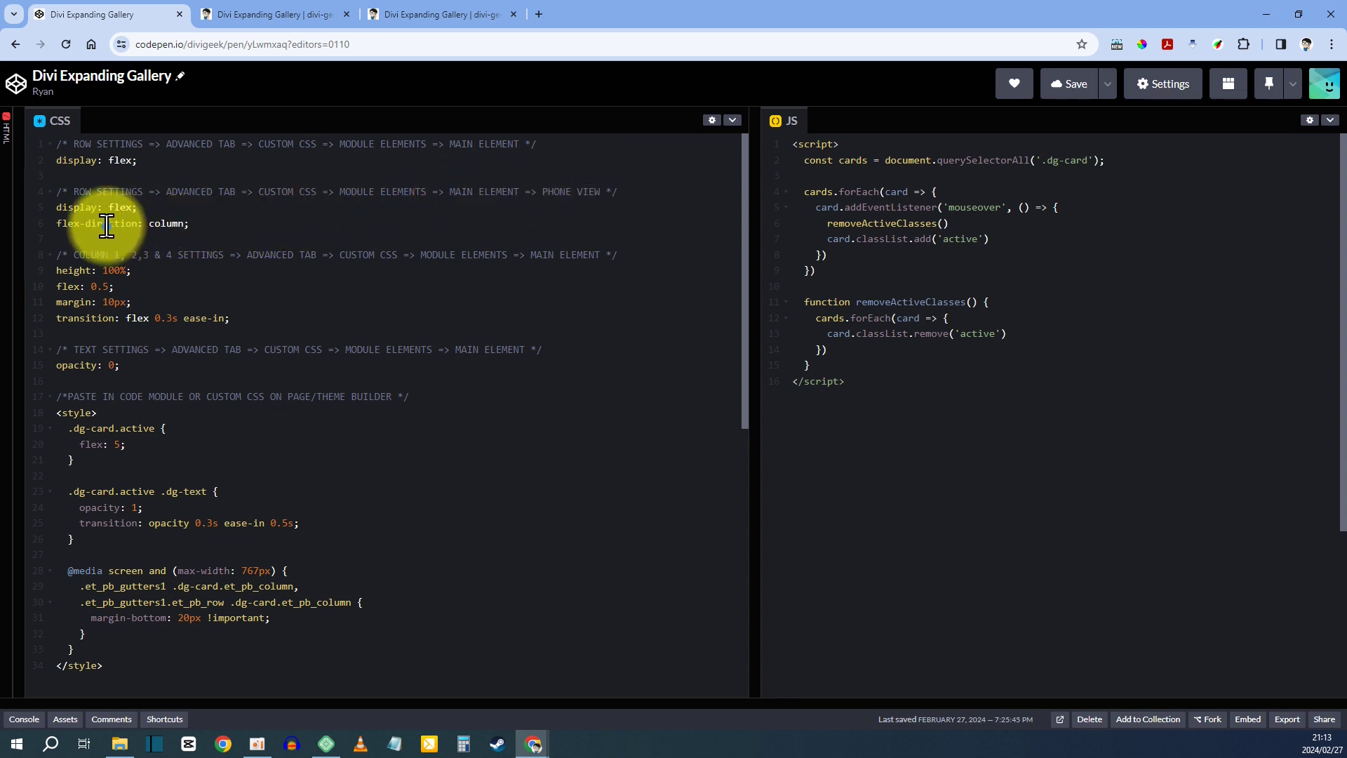
{"action": "left_click_drag", "start_coordinate": [54, 207], "coordinate": [204, 223]}
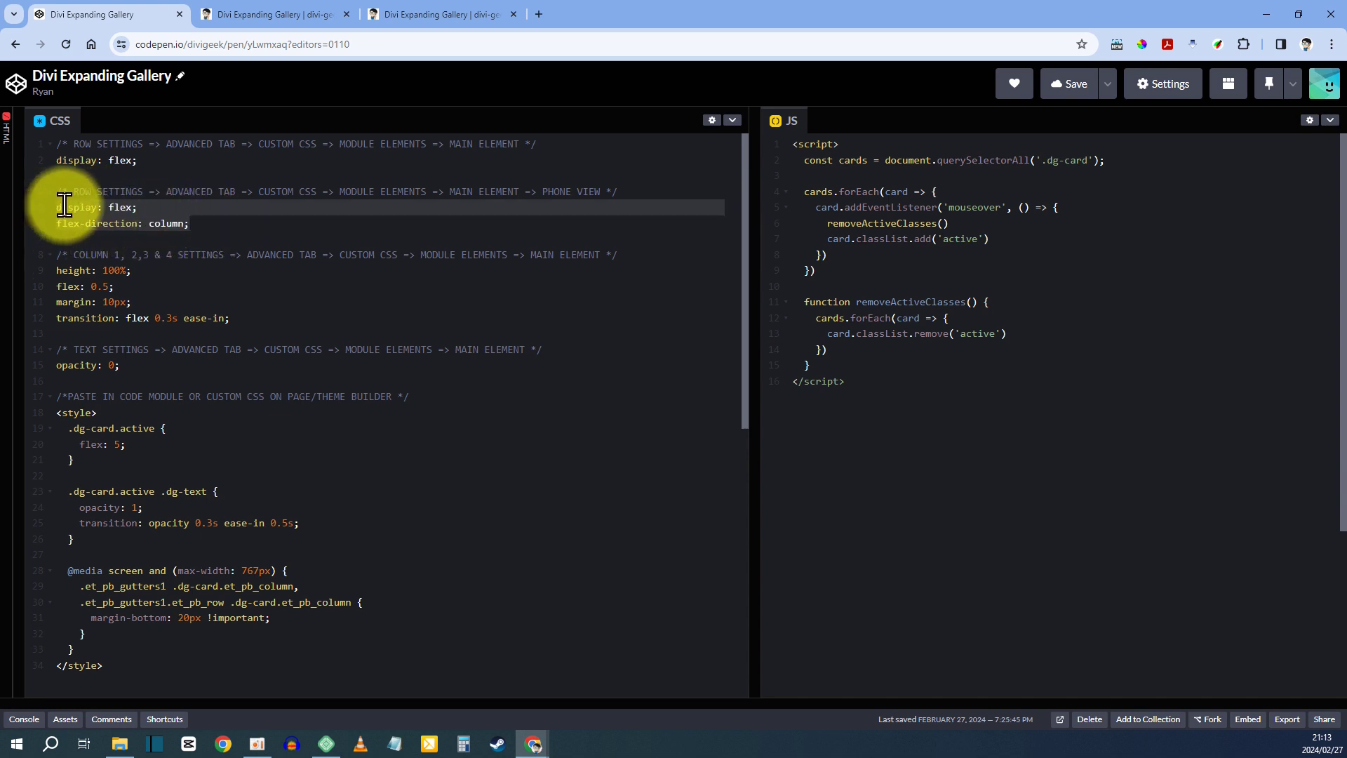
{"action": "right_click", "coordinate": [98, 209]}
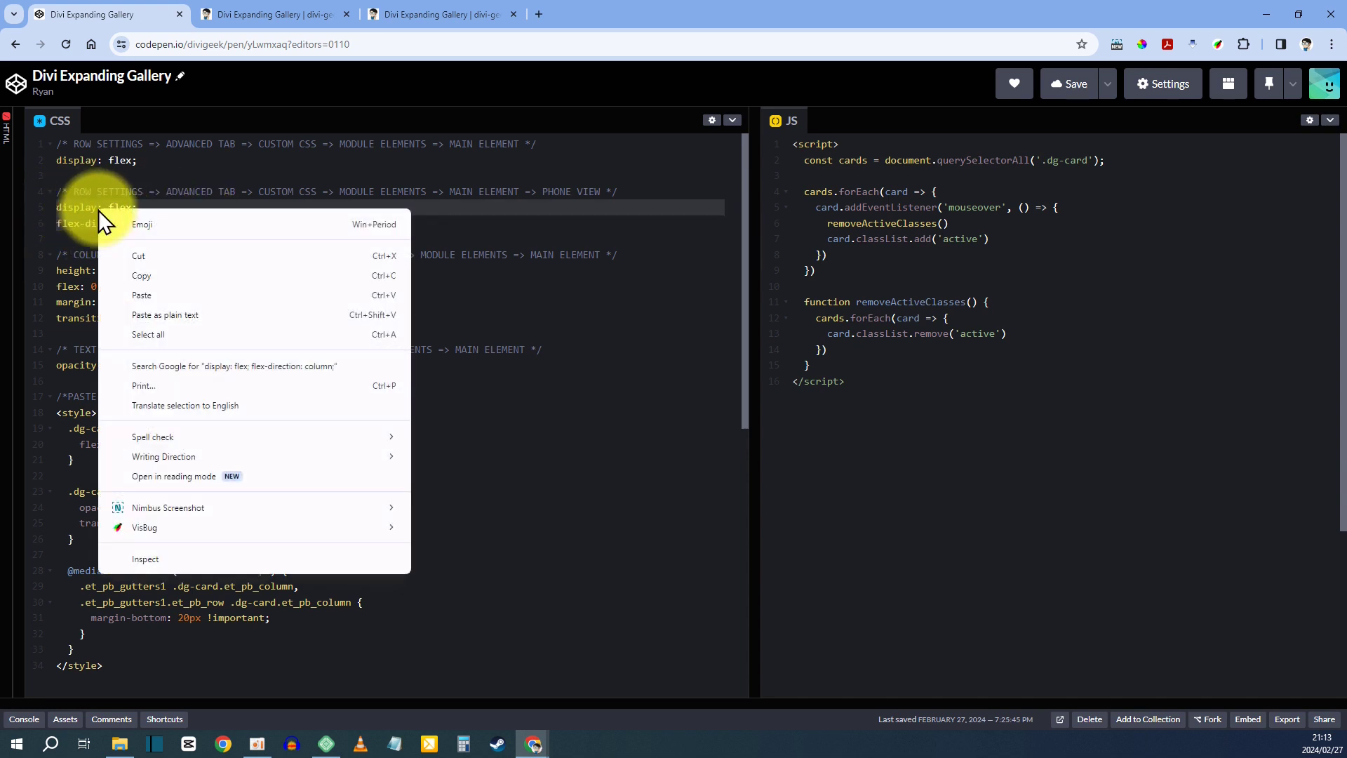
{"action": "left_click", "coordinate": [150, 273]}
- Back in Divi, enable responsive Main Element CSS for the row, paste the flex-column snippet for phone, and compare it with the desktop CSS
{"action": "left_click", "coordinate": [271, 12]}
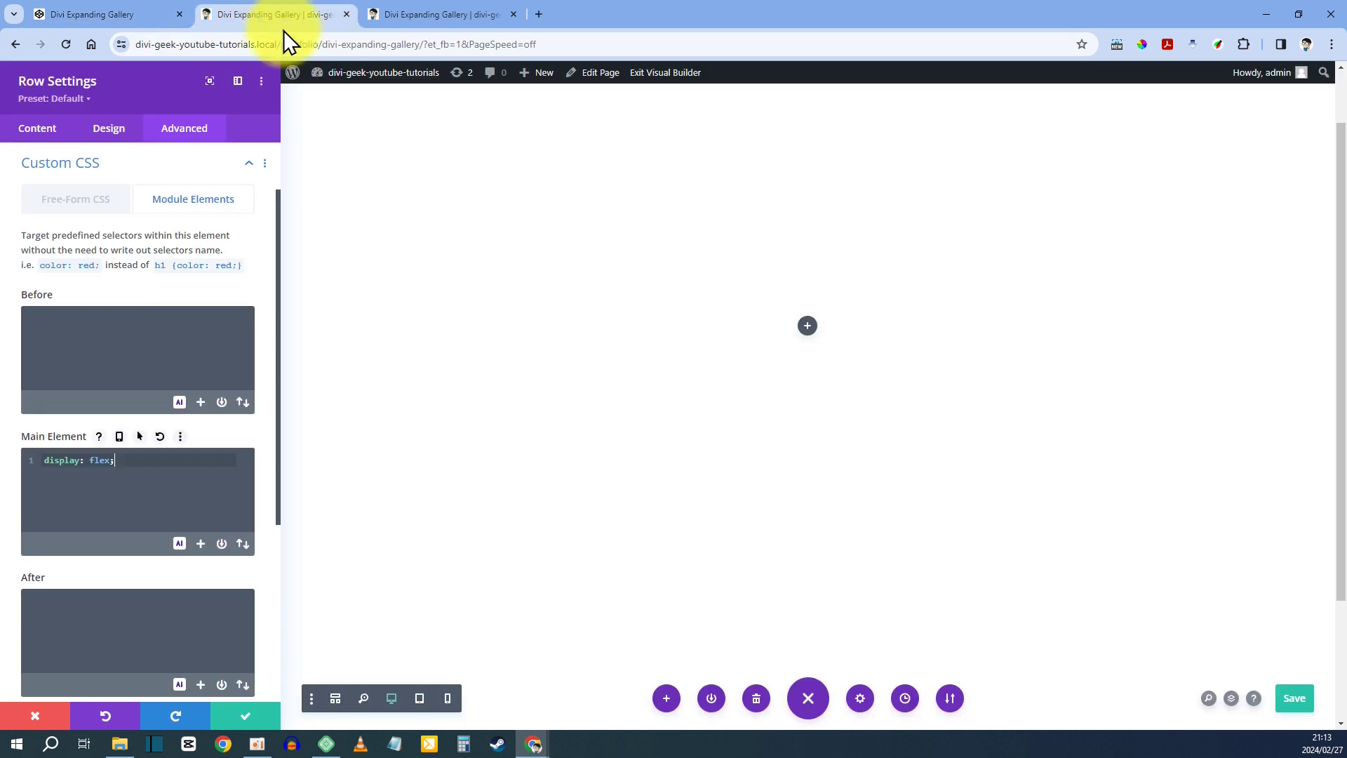
{"action": "left_click", "coordinate": [119, 438]}
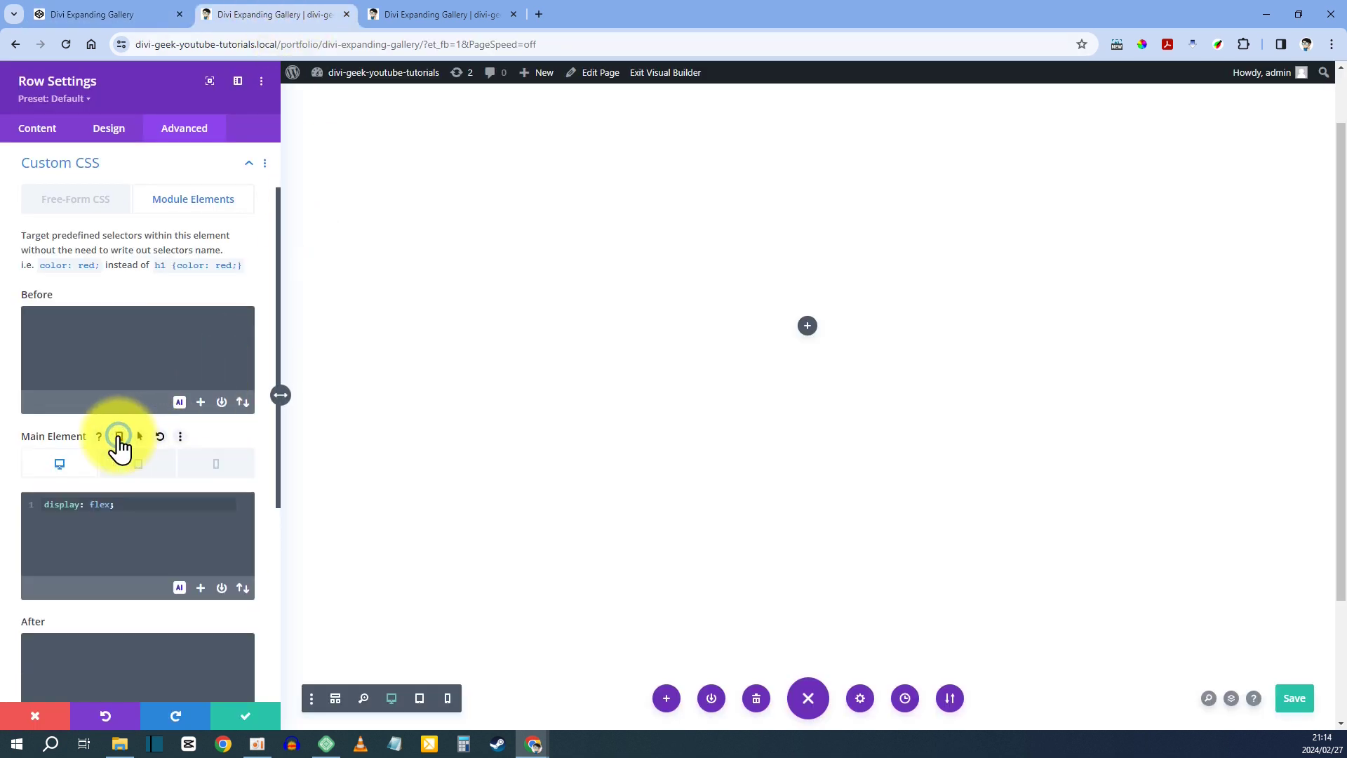
{"action": "left_click", "coordinate": [218, 464]}
{"action": "left_click", "coordinate": [118, 500]}
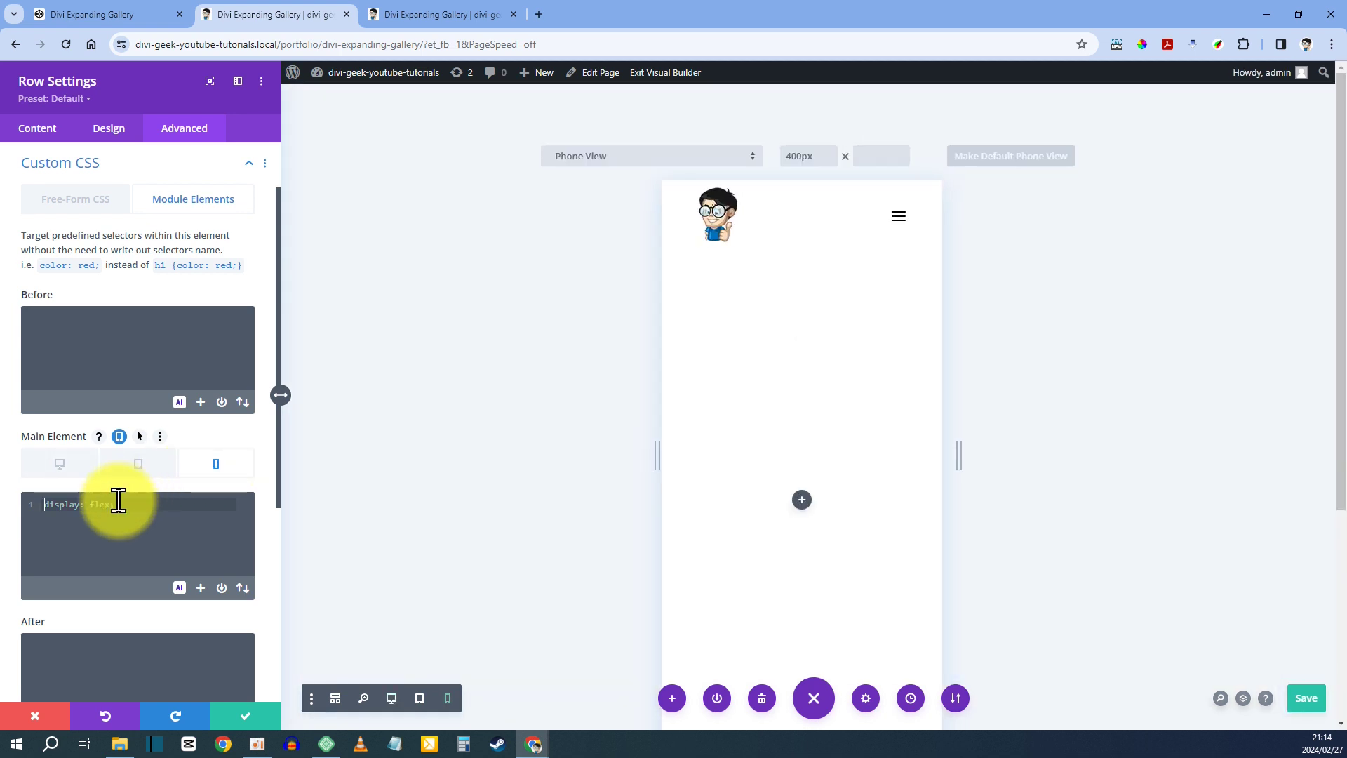
{"action": "right_click", "coordinate": [119, 502]}
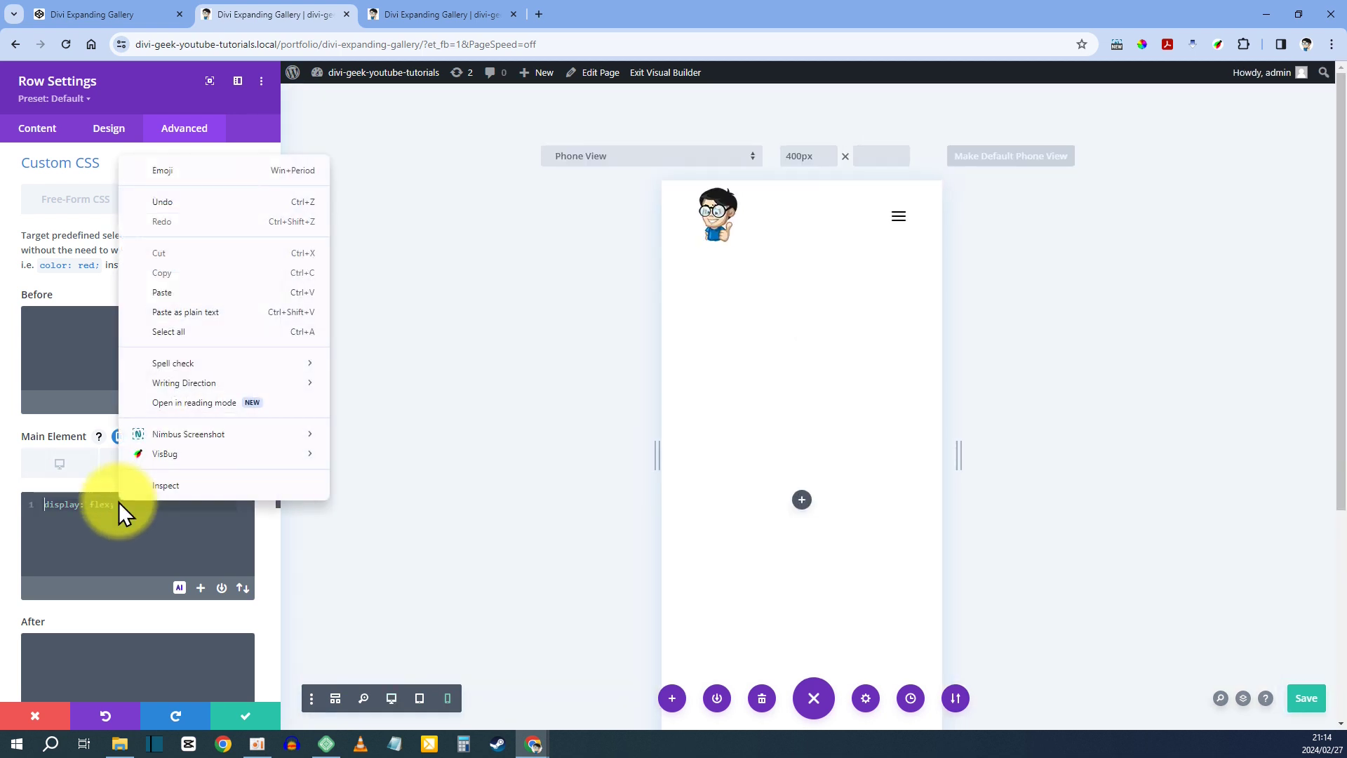
{"action": "left_click", "coordinate": [204, 292]}
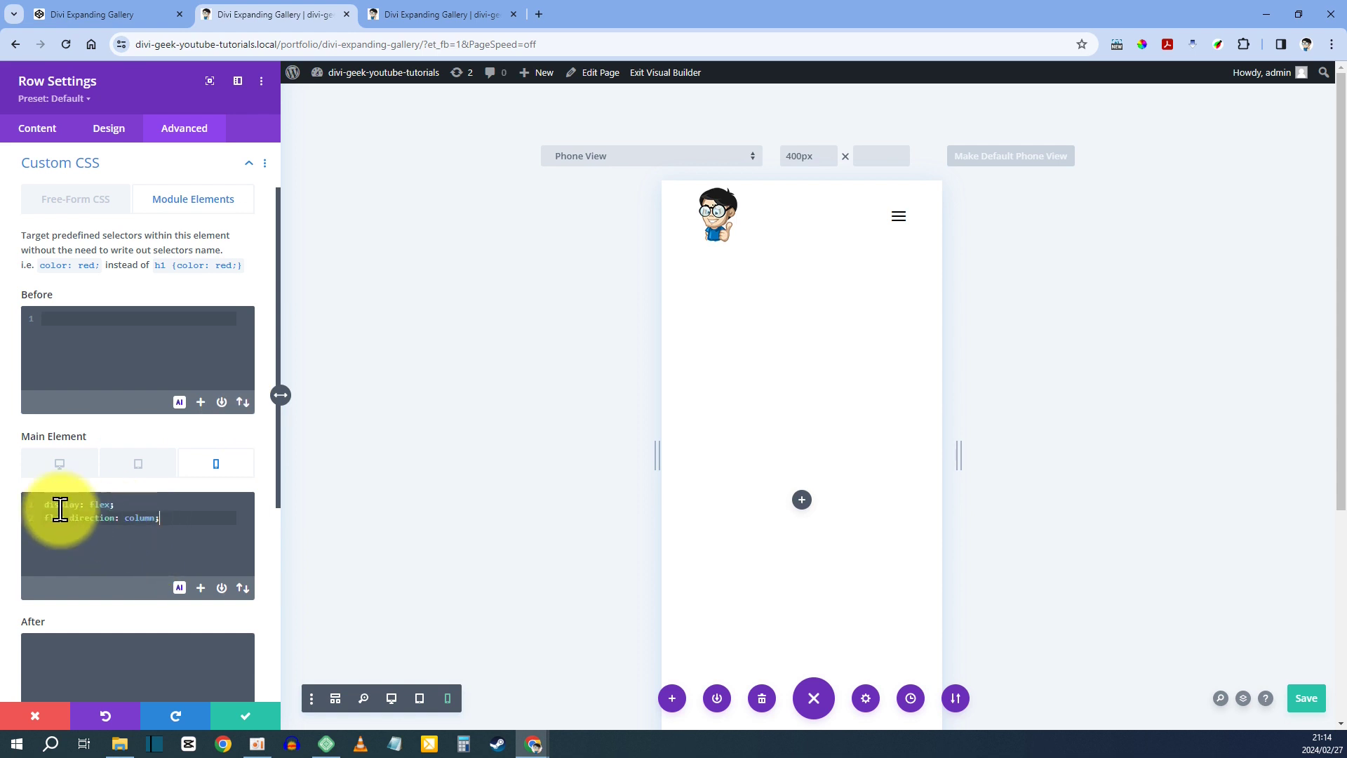
{"action": "left_click", "coordinate": [66, 467]}
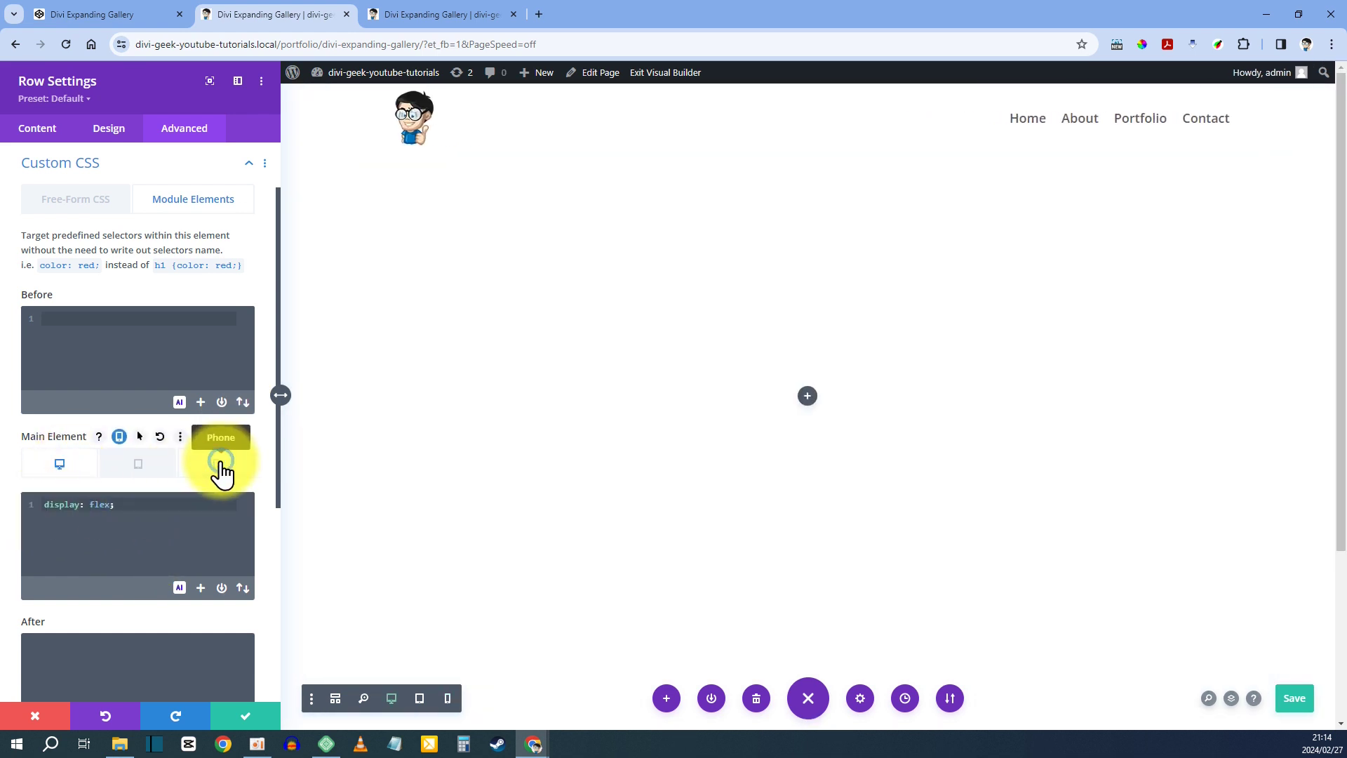
{"action": "left_click", "coordinate": [216, 466]}
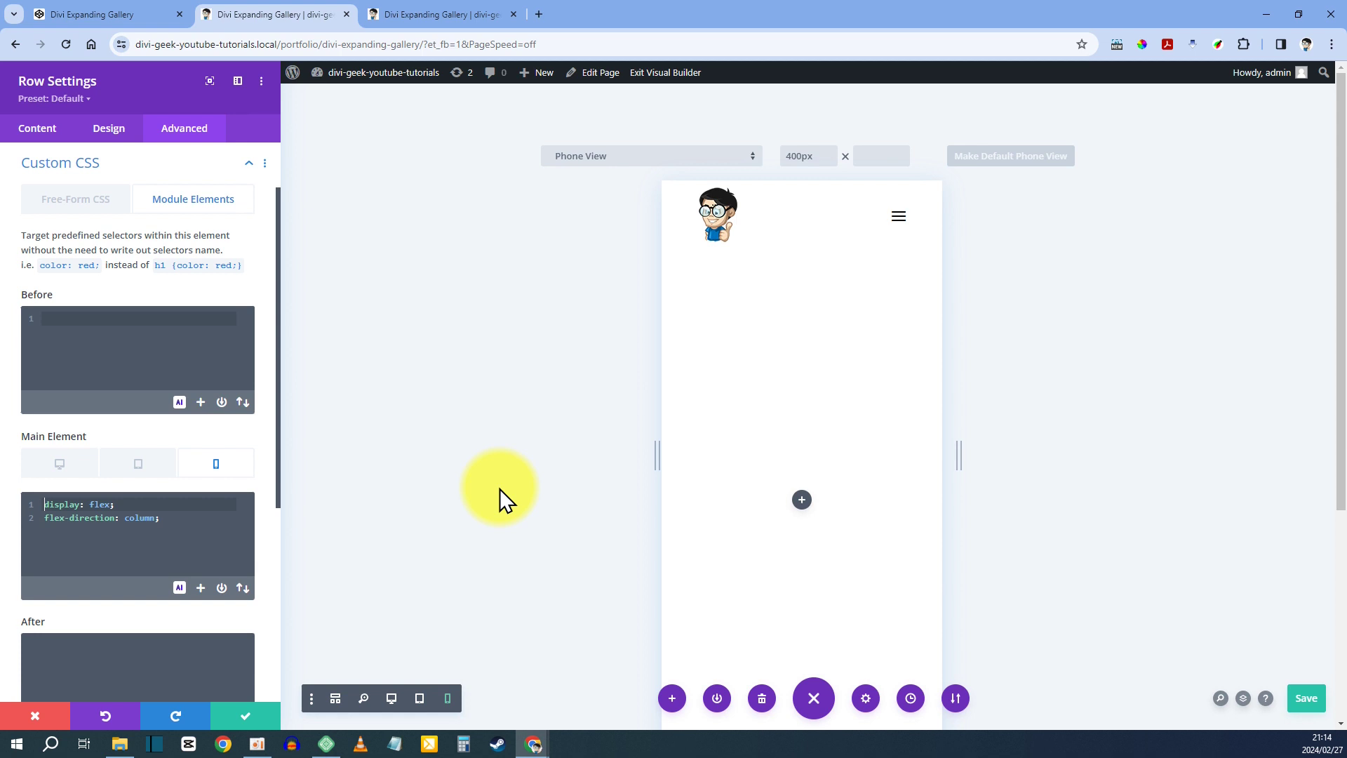
{"action": "left_click", "coordinate": [60, 467]}
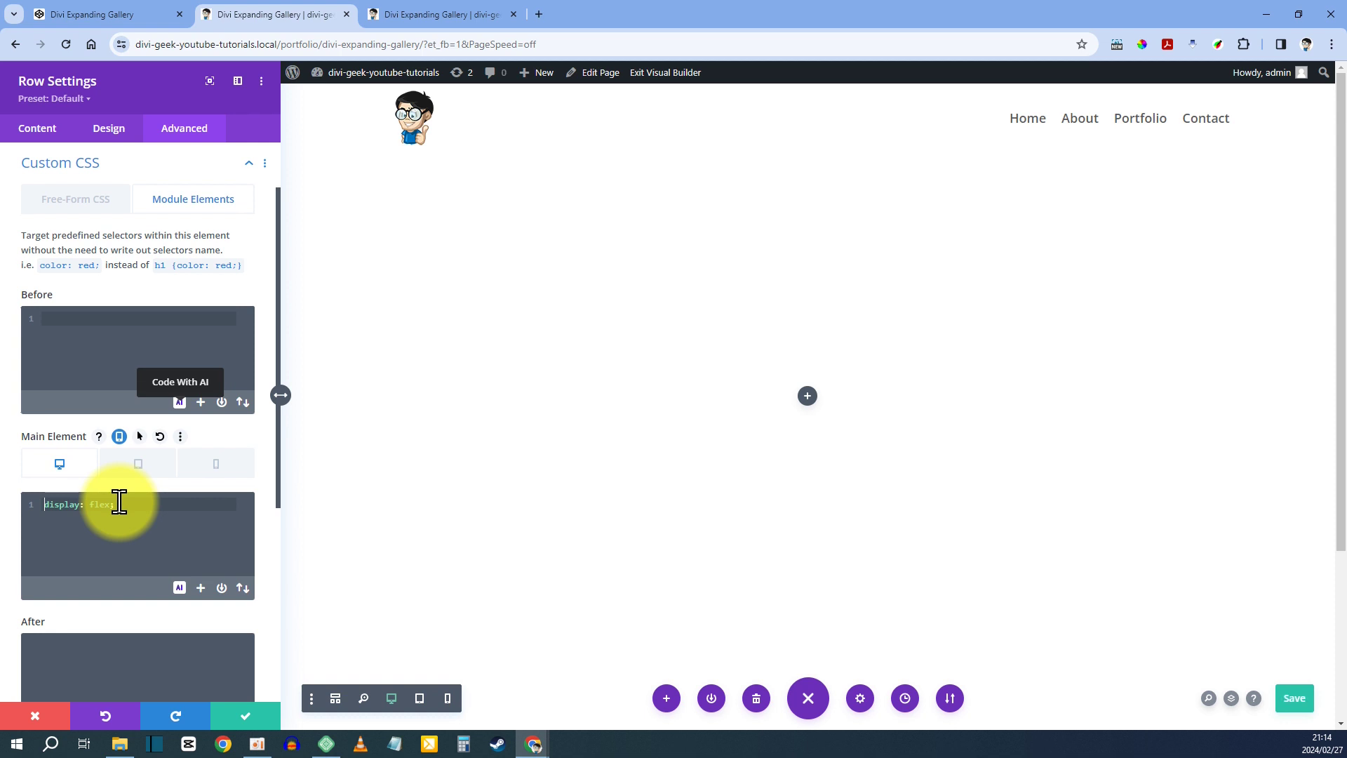
- Set image-3.jpg from the media library as the background image of the row's column
{"action": "left_click", "coordinate": [39, 131]}
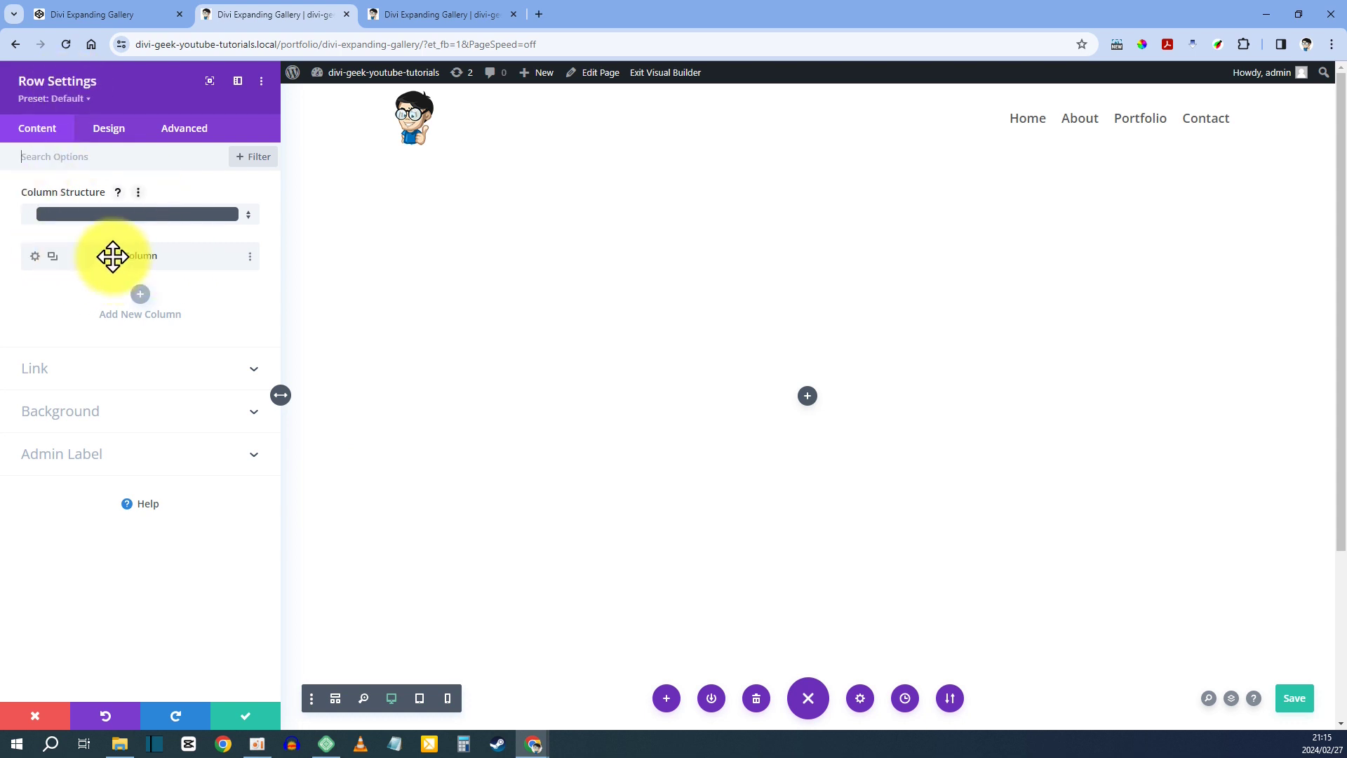
{"action": "left_click", "coordinate": [34, 257]}
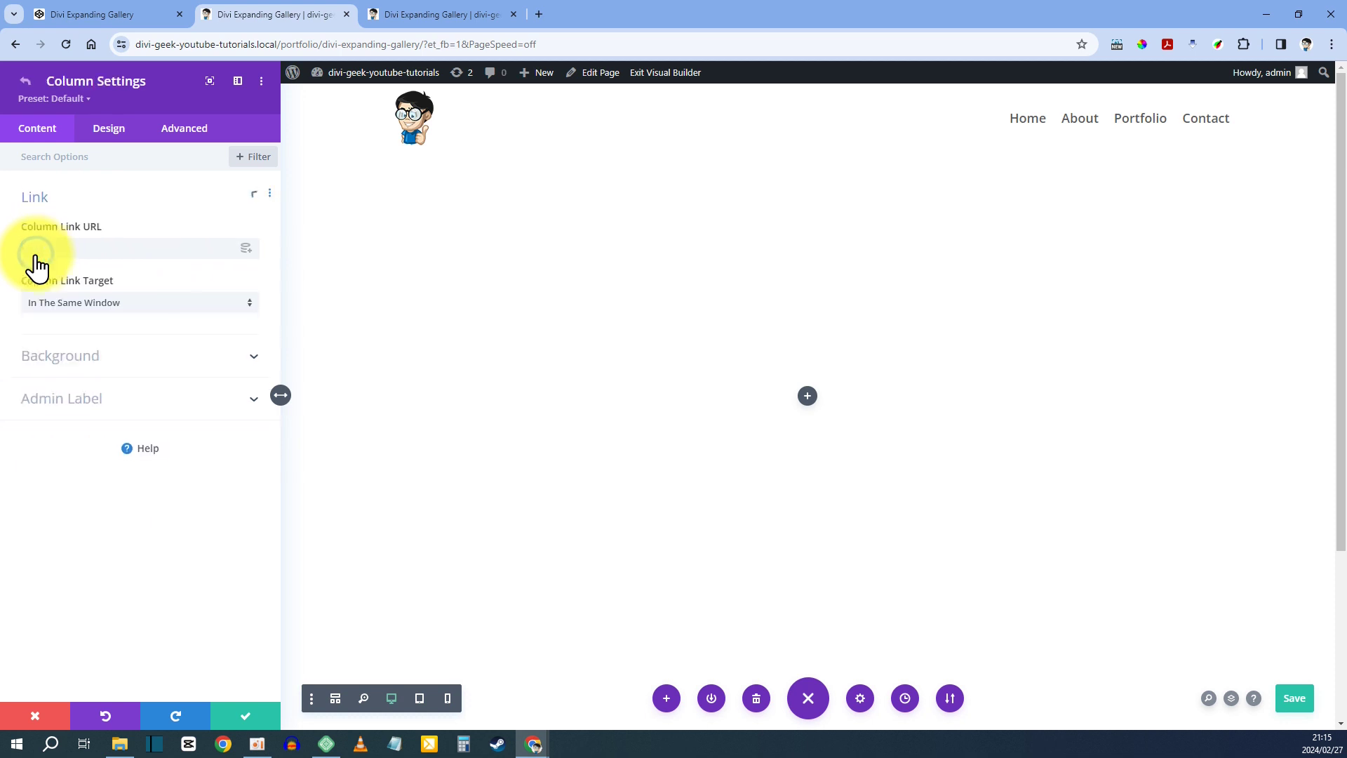
{"action": "left_click", "coordinate": [63, 350]}
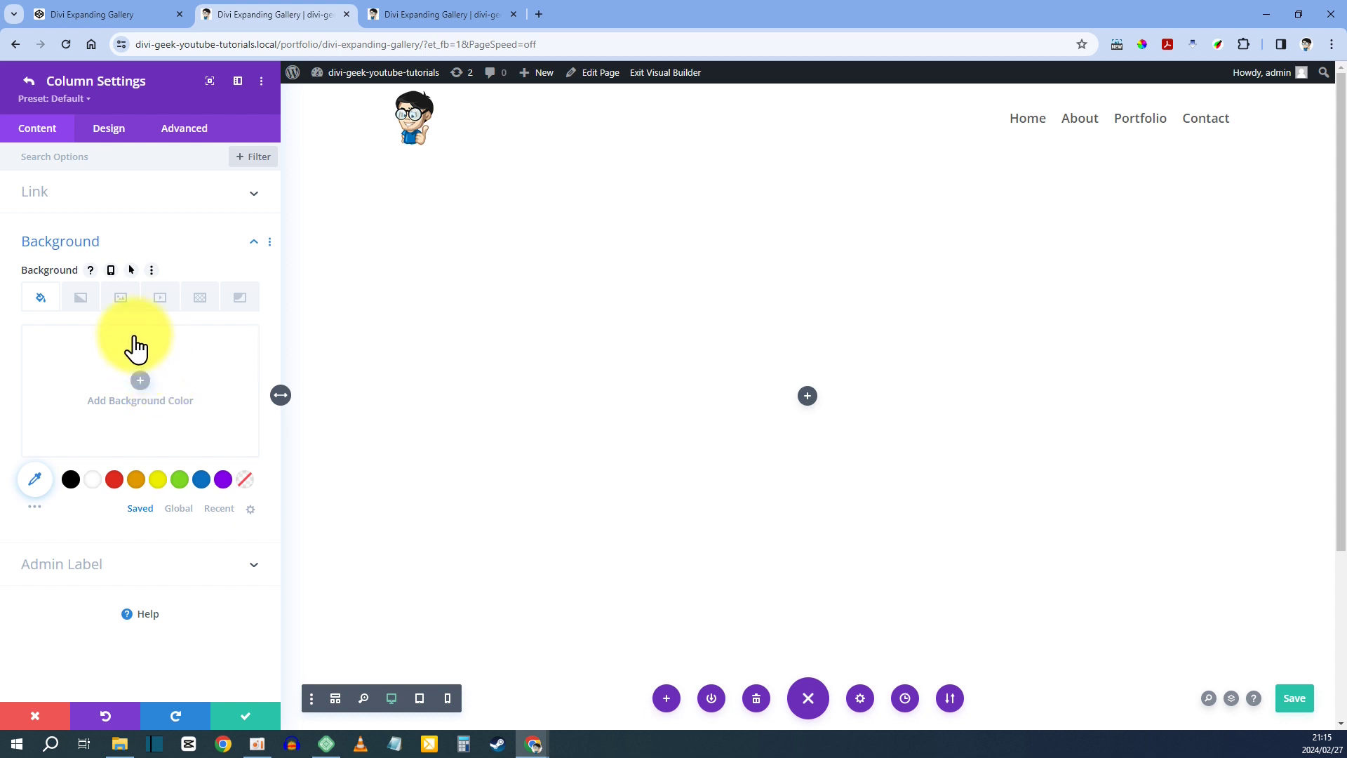
{"action": "left_click", "coordinate": [117, 298]}
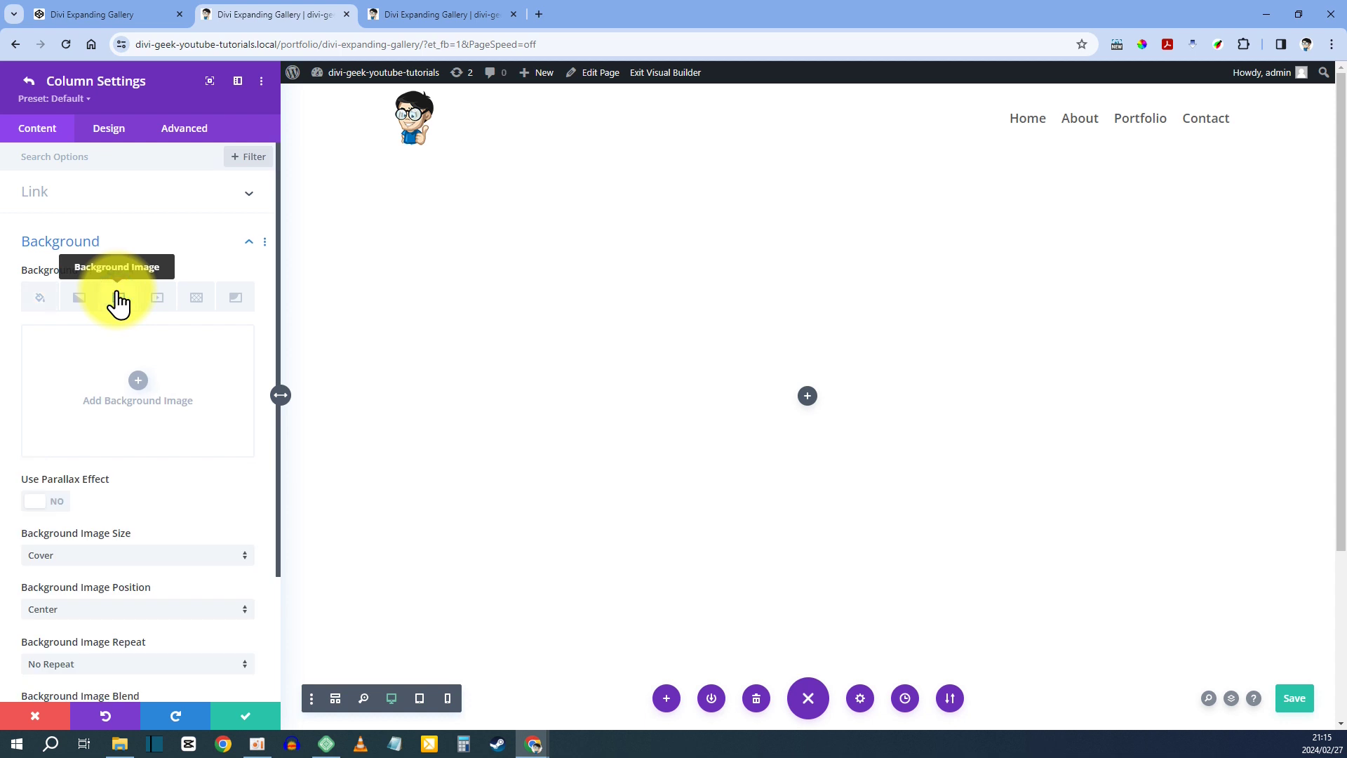
{"action": "left_click", "coordinate": [138, 378]}
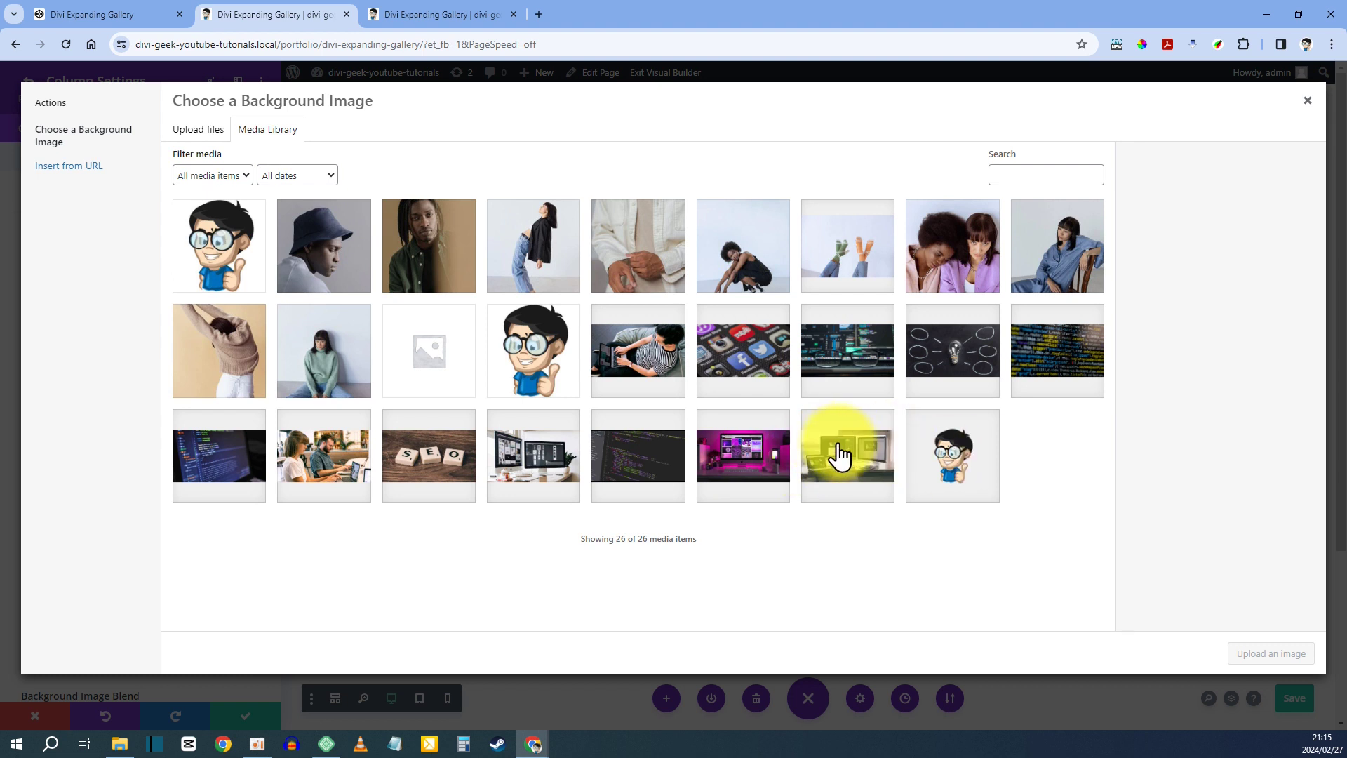
{"action": "left_click", "coordinate": [654, 452]}
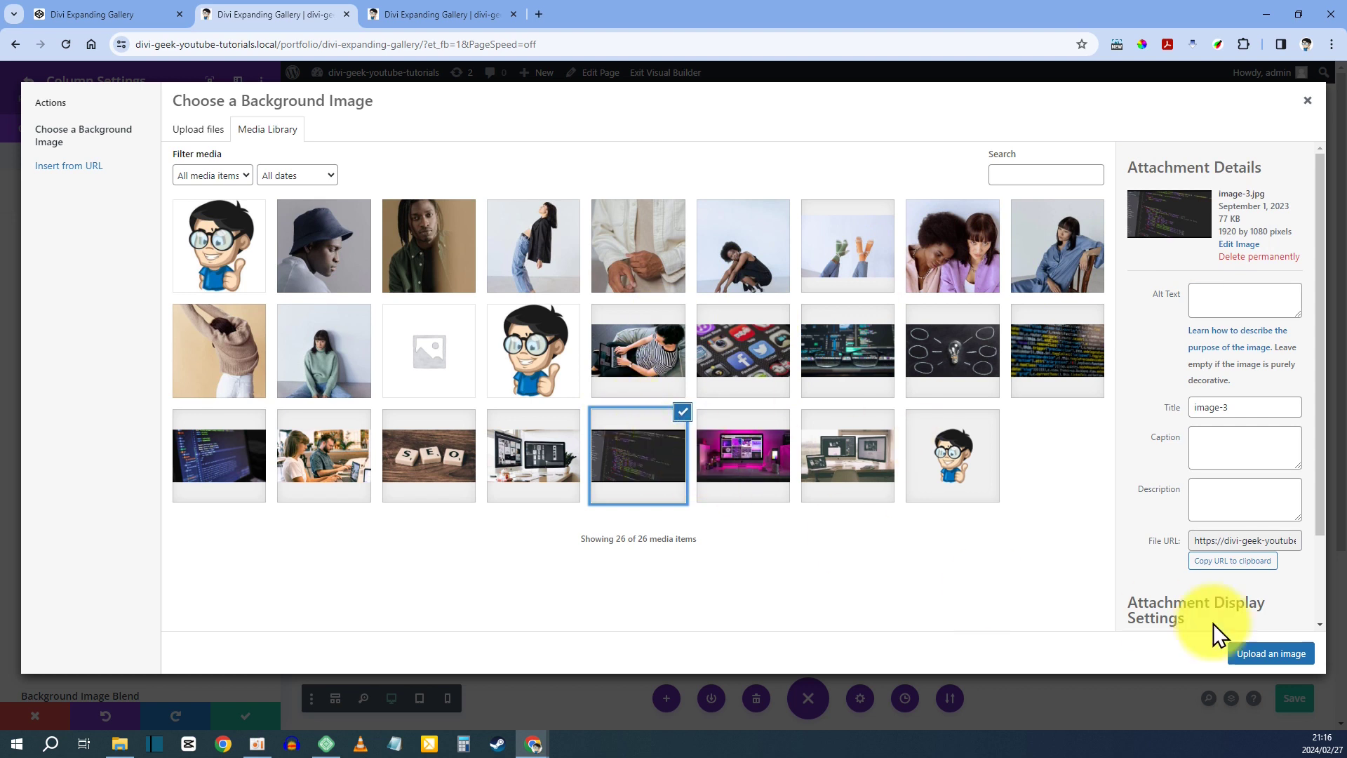
{"action": "left_click", "coordinate": [1258, 666]}
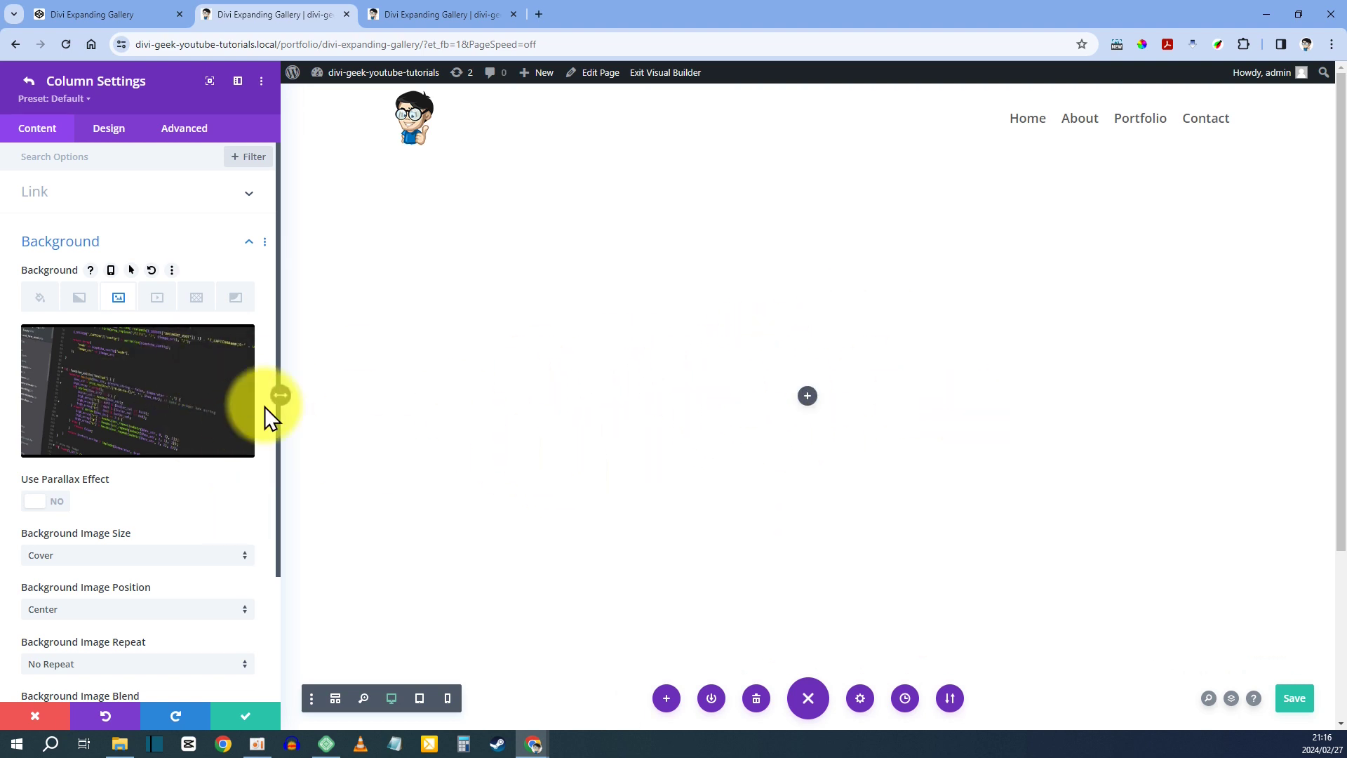
{"action": "scroll", "coordinate": [140, 452], "scroll_direction": "down", "scroll_amount": 2}
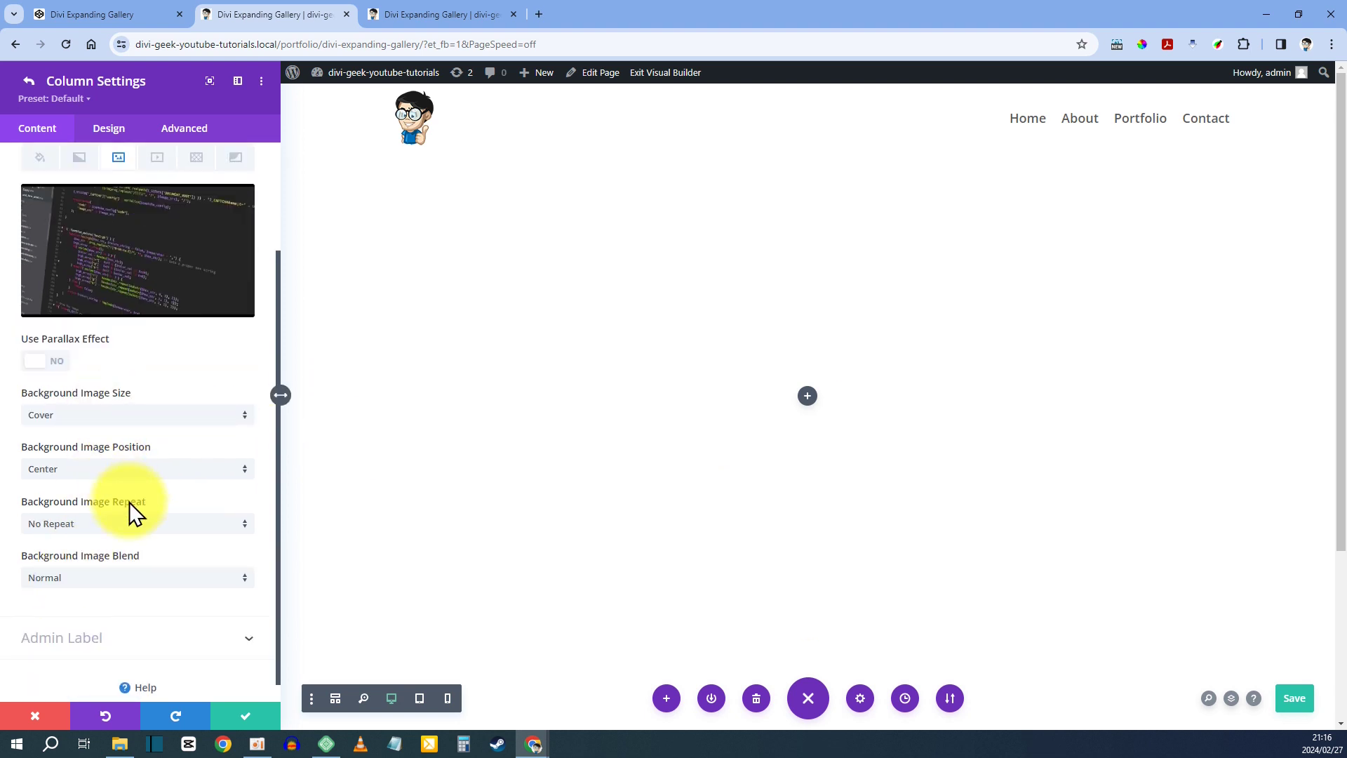
{"action": "mouse_move", "coordinate": [96, 294]}
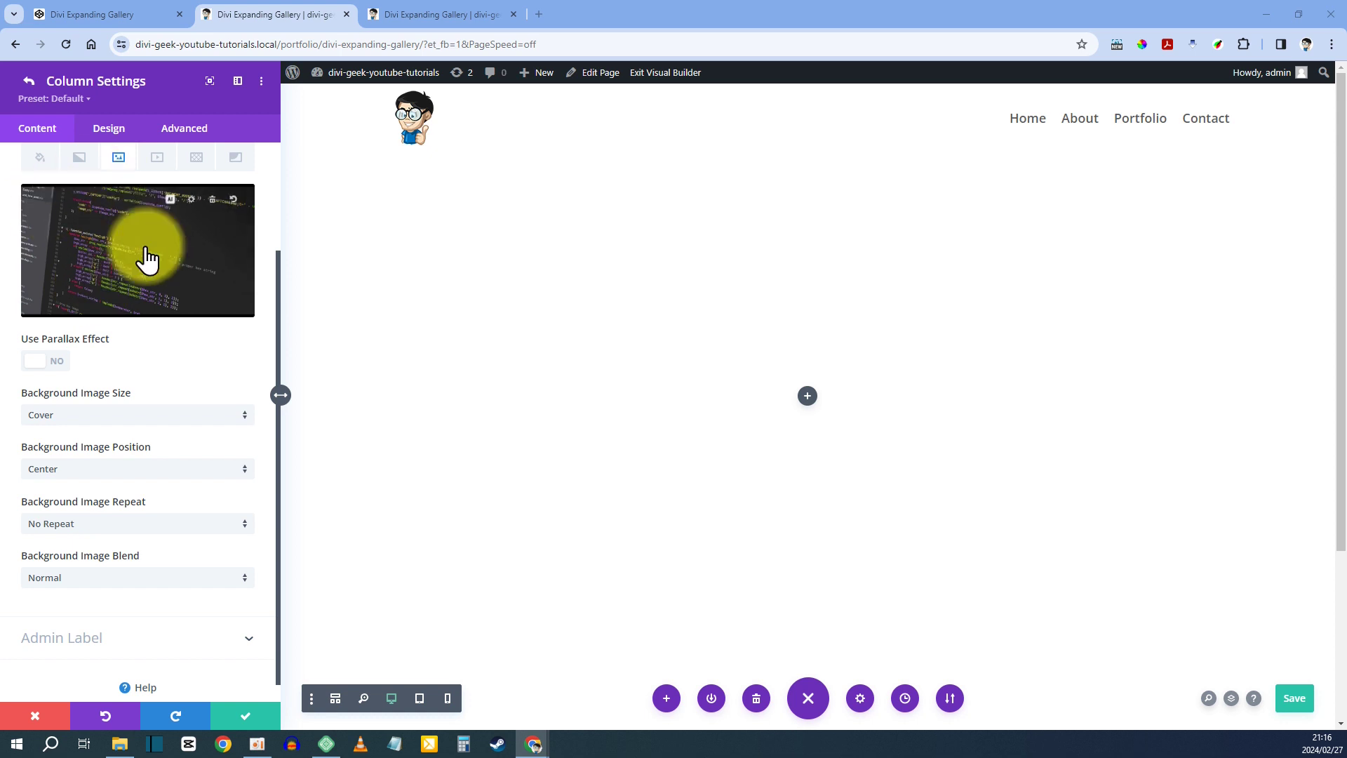
- Set the column's padding to 20px on the top, bottom, left and right
{"action": "left_click", "coordinate": [112, 129]}
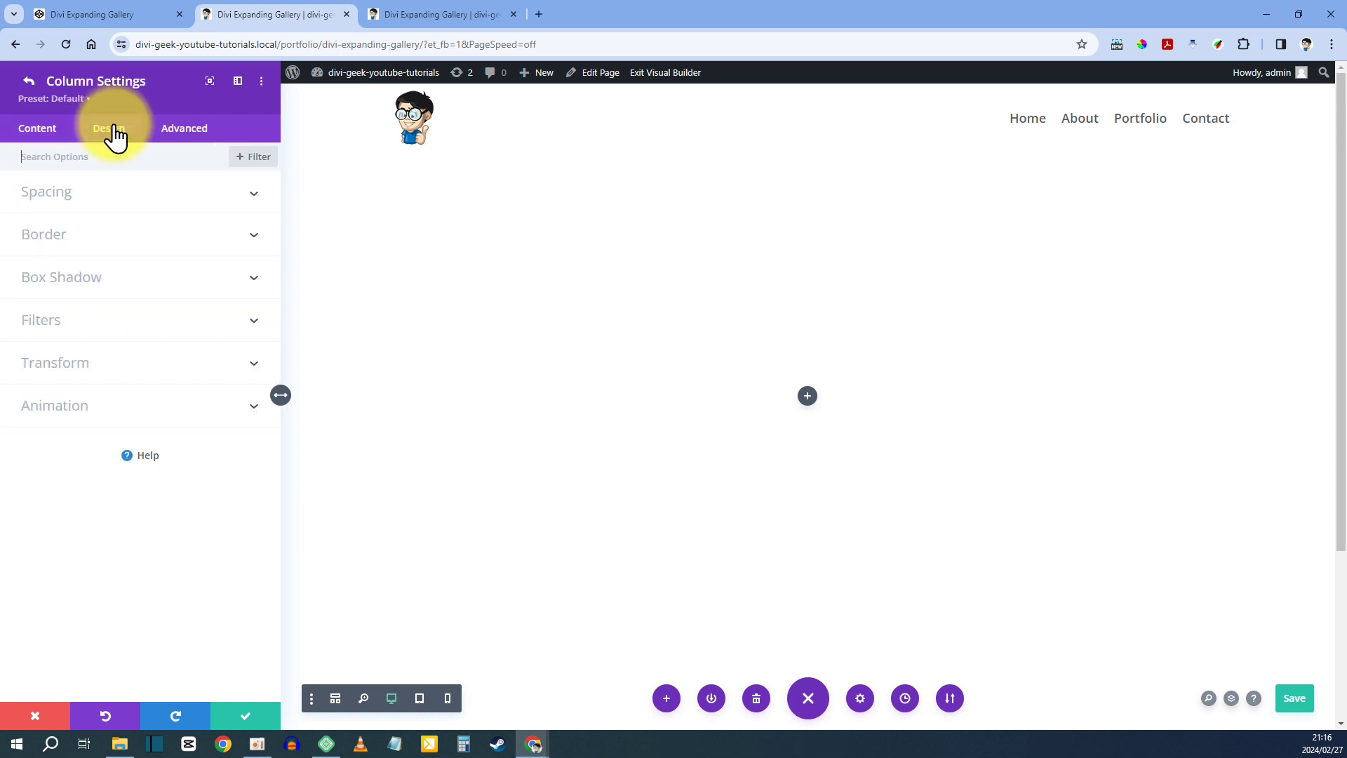
{"action": "left_click", "coordinate": [49, 195]}
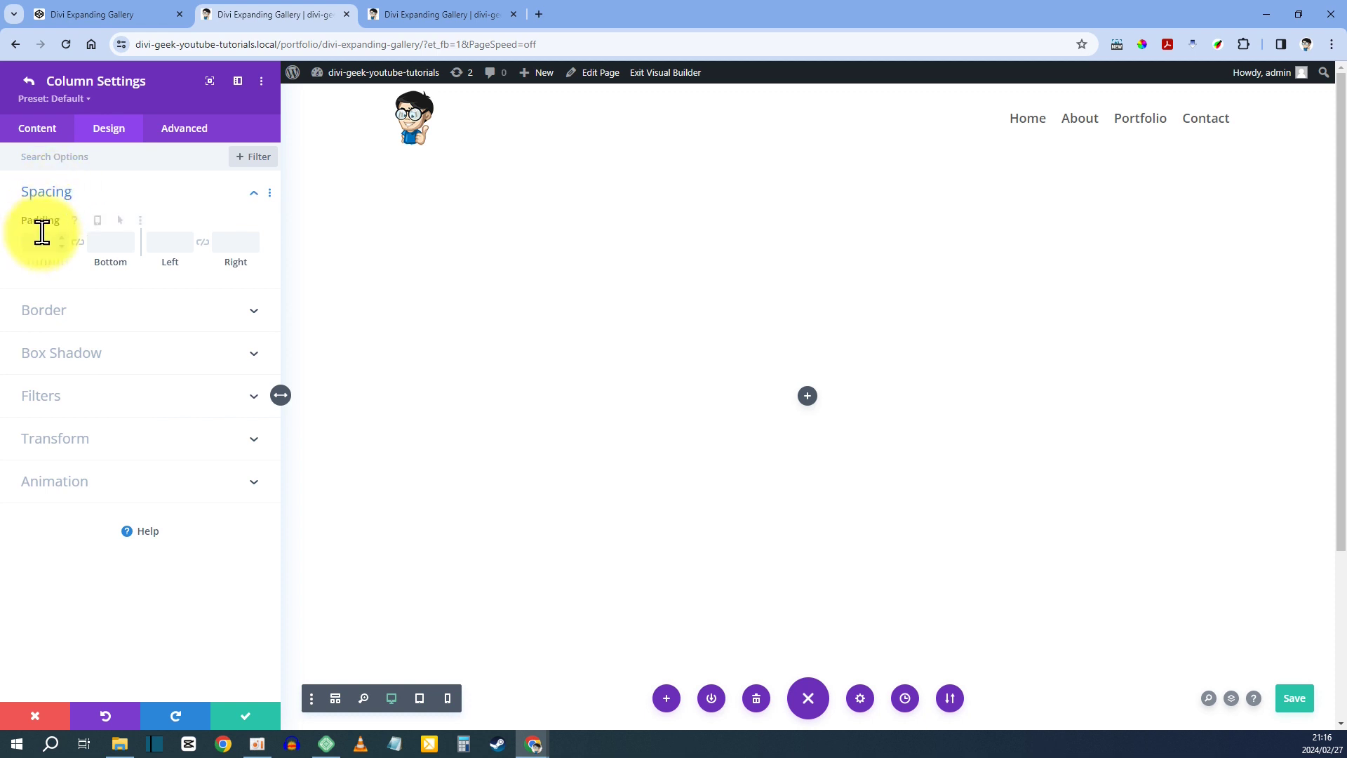
{"action": "left_click", "coordinate": [79, 241]}
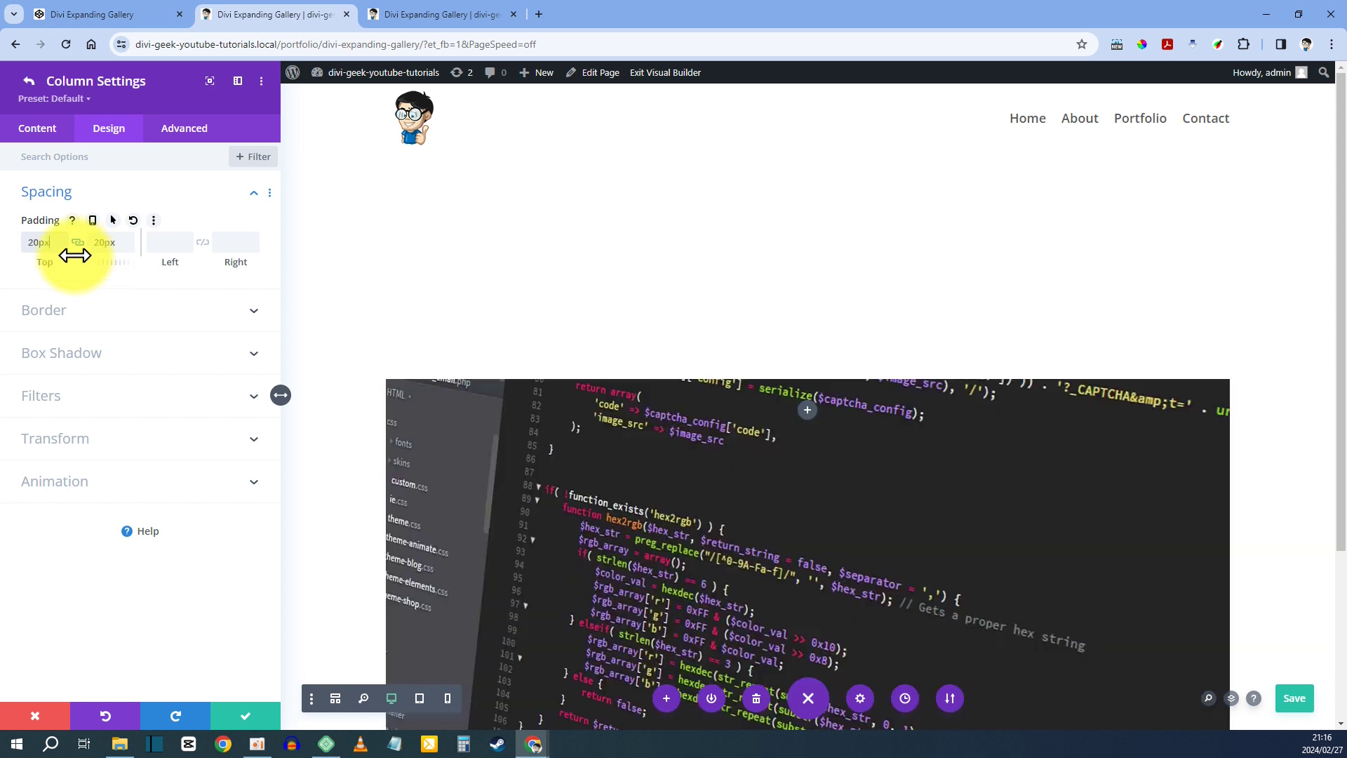
{"action": "scroll", "coordinate": [584, 429], "scroll_direction": "down", "scroll_amount": 3}
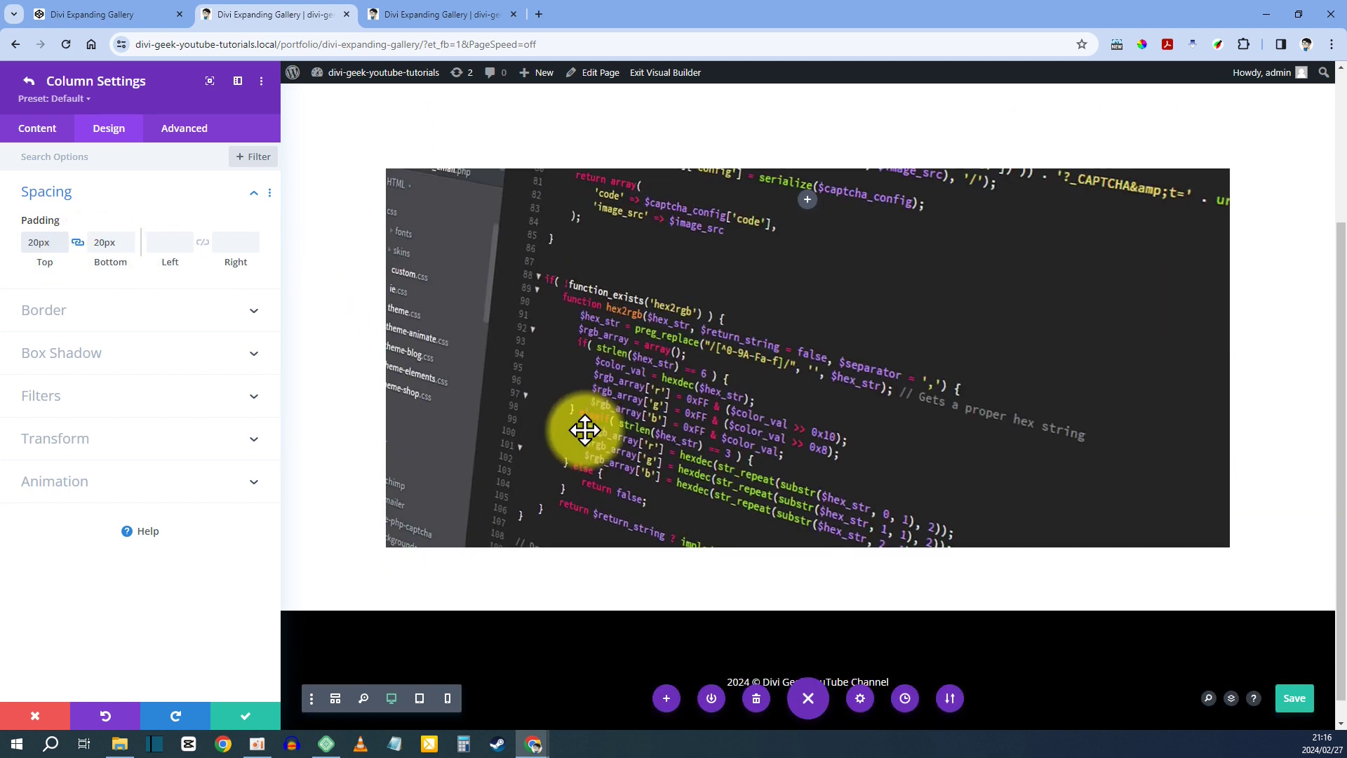
{"action": "scroll", "coordinate": [477, 372], "scroll_direction": "up", "scroll_amount": 1}
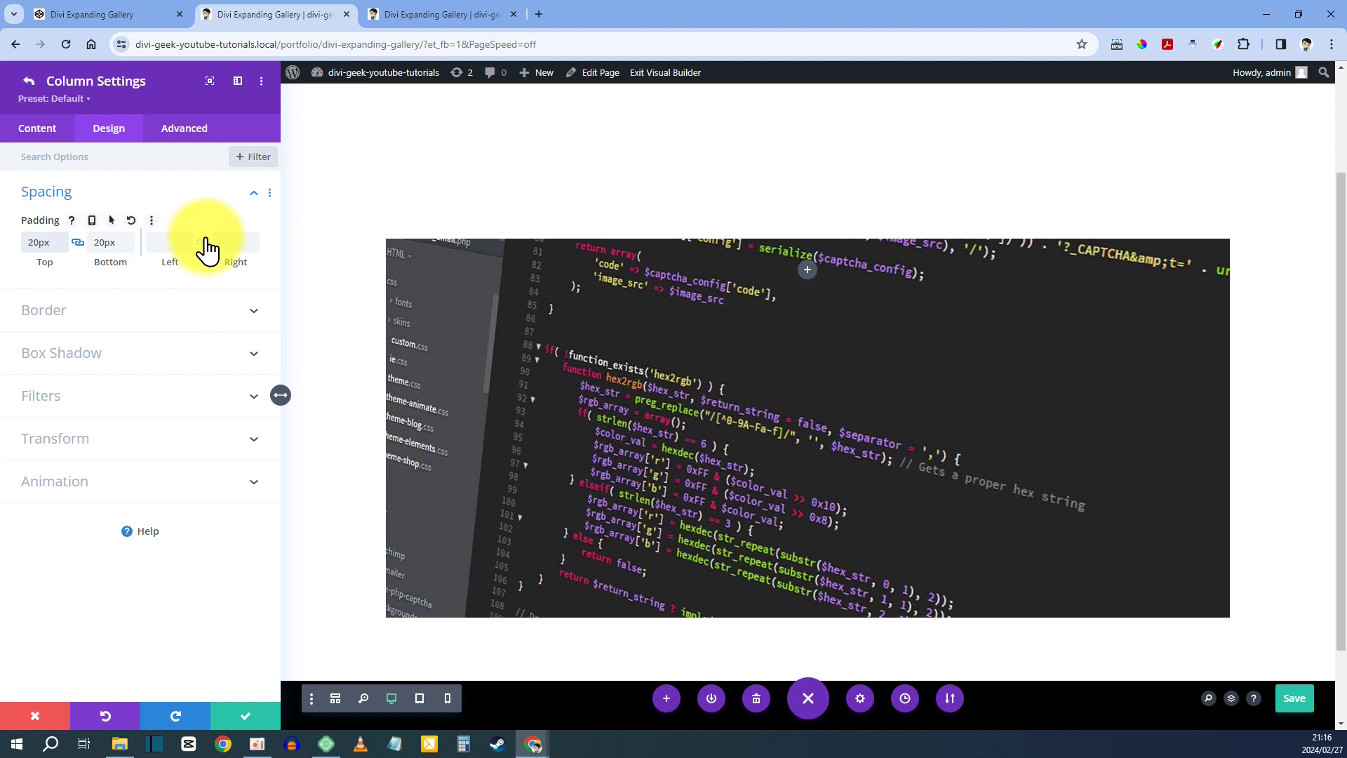
{"action": "left_click", "coordinate": [202, 241]}
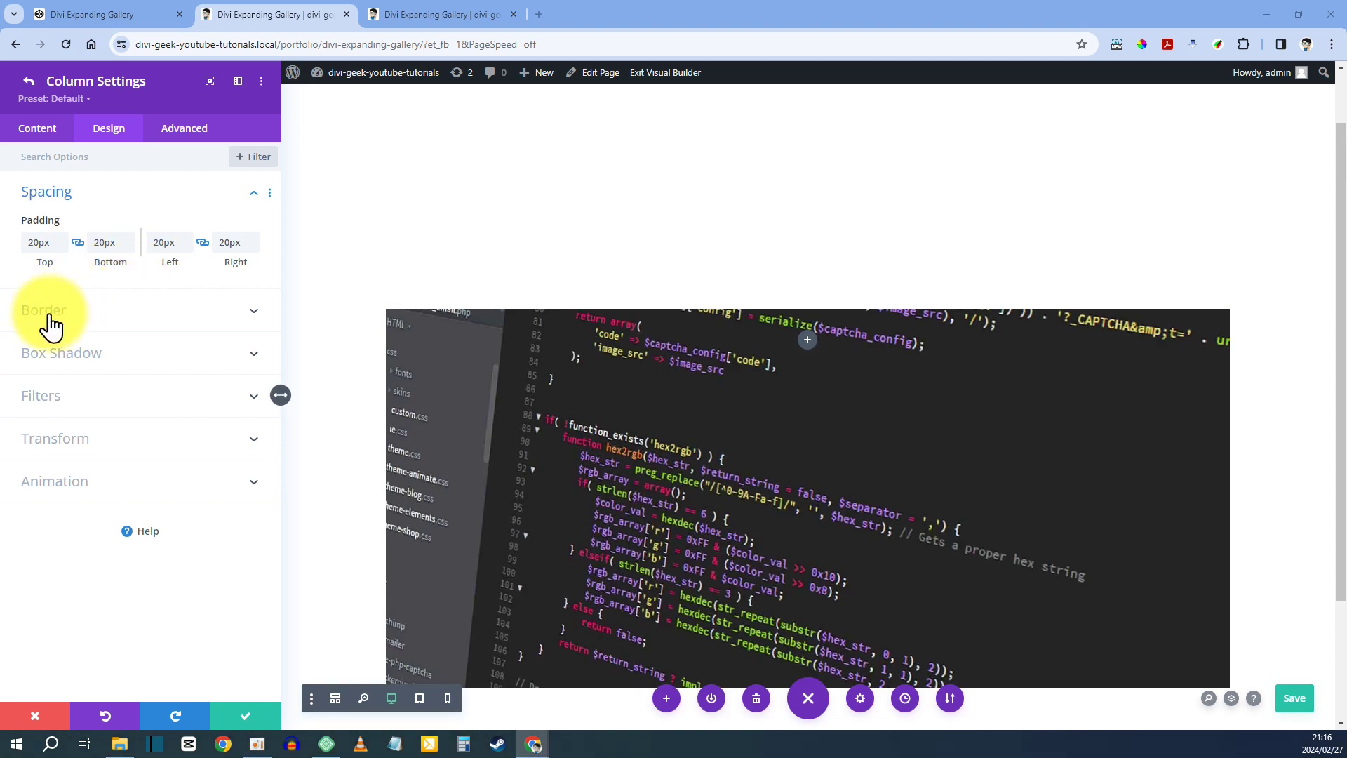
- Round all four corners of the column's border to 20px
{"action": "left_click", "coordinate": [58, 315]}
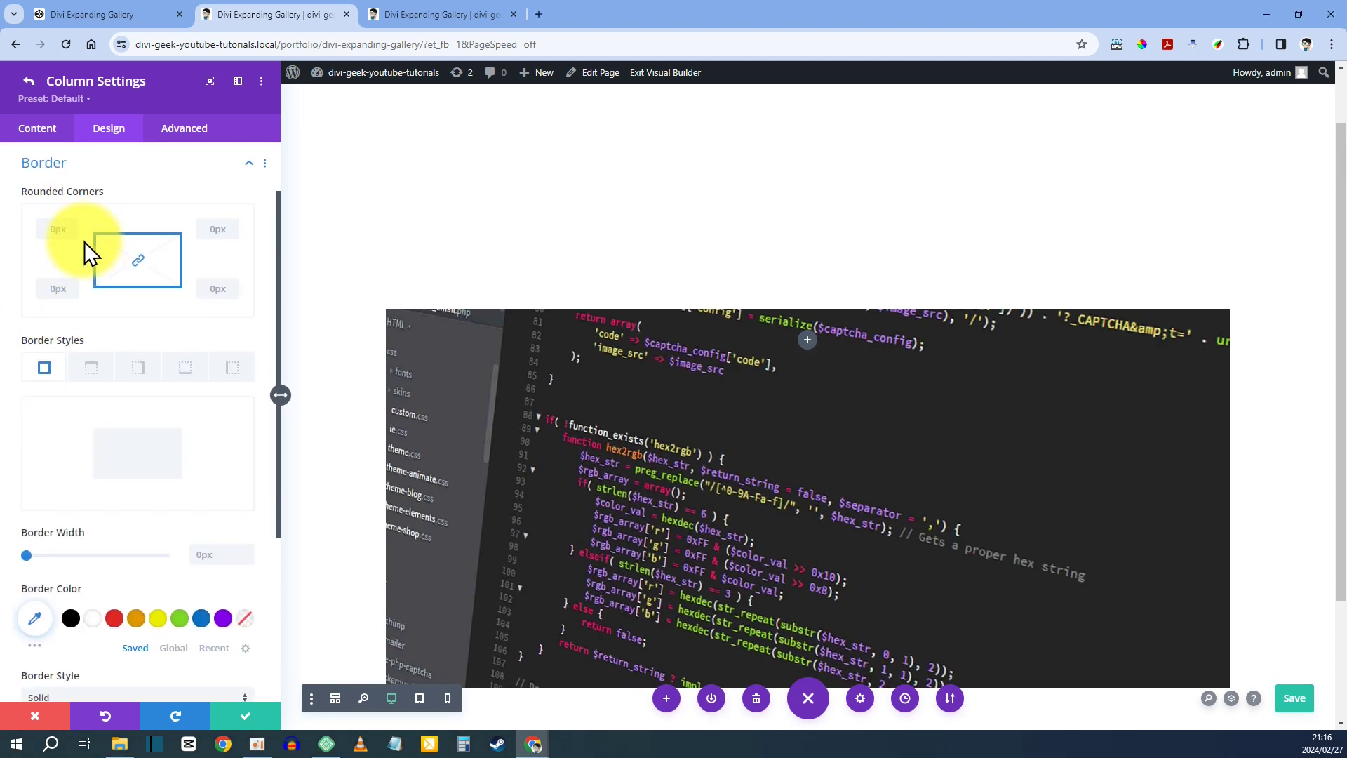
{"action": "left_click", "coordinate": [53, 227]}
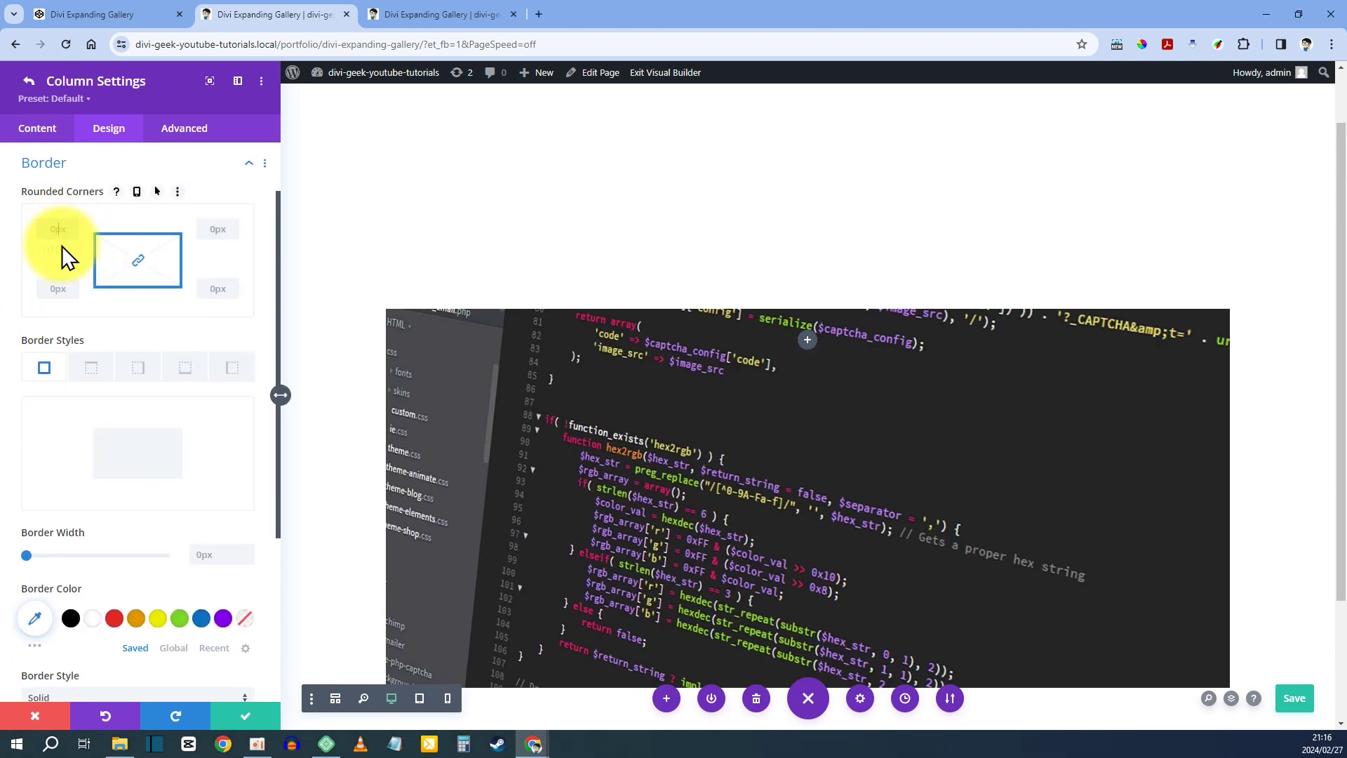
{"action": "type", "text": "20"}
{"action": "left_click", "coordinate": [137, 261]}
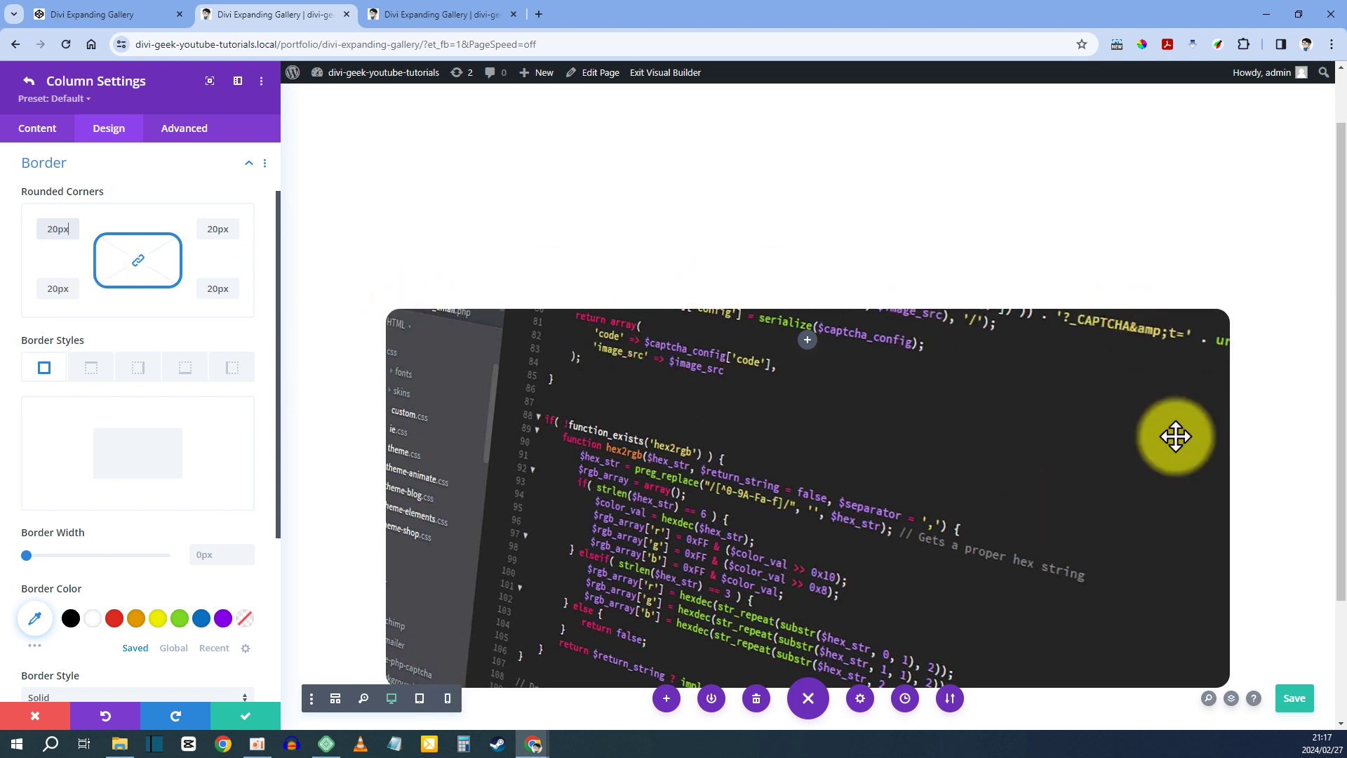
{"action": "left_click", "coordinate": [222, 280]}
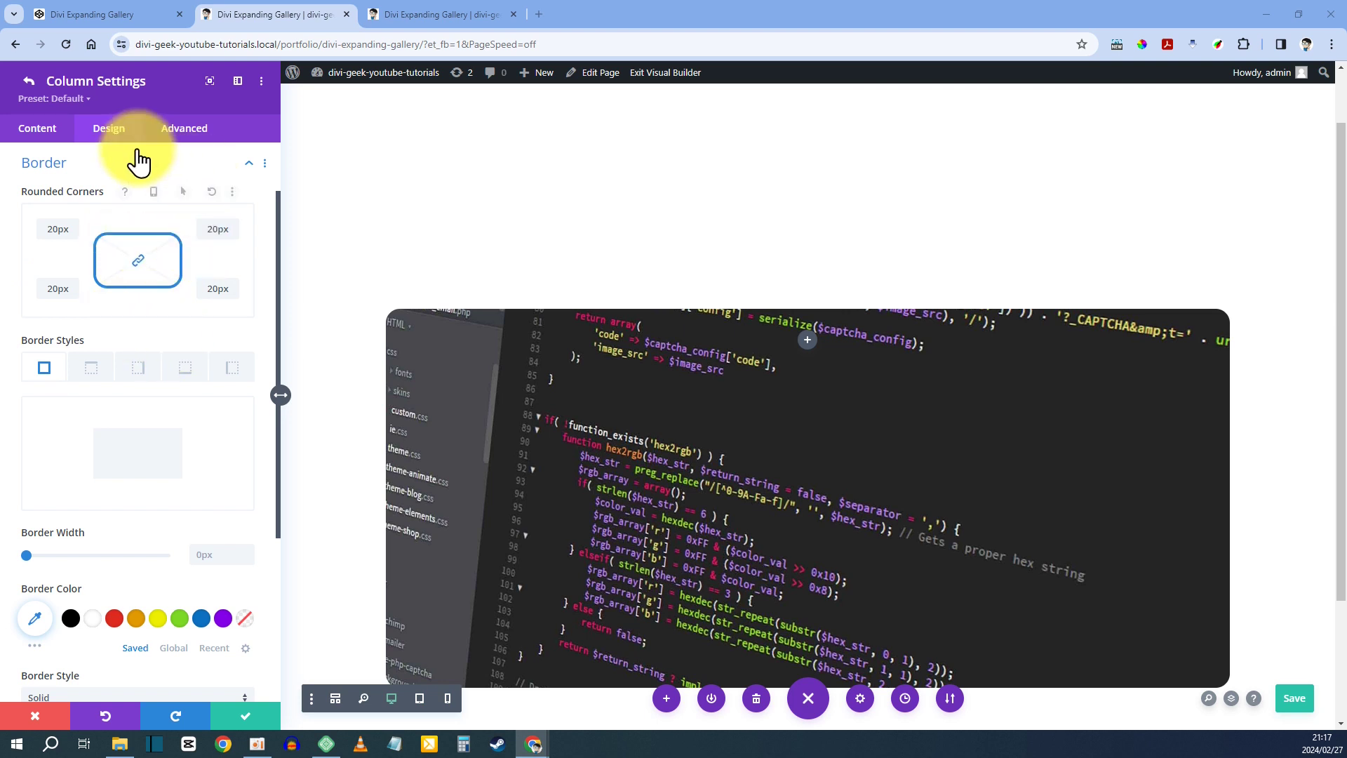
- Open the column's CSS ID and class settings, and copy the class name "dg-card.active" from the CodePen CSS
{"action": "left_click", "coordinate": [185, 133]}
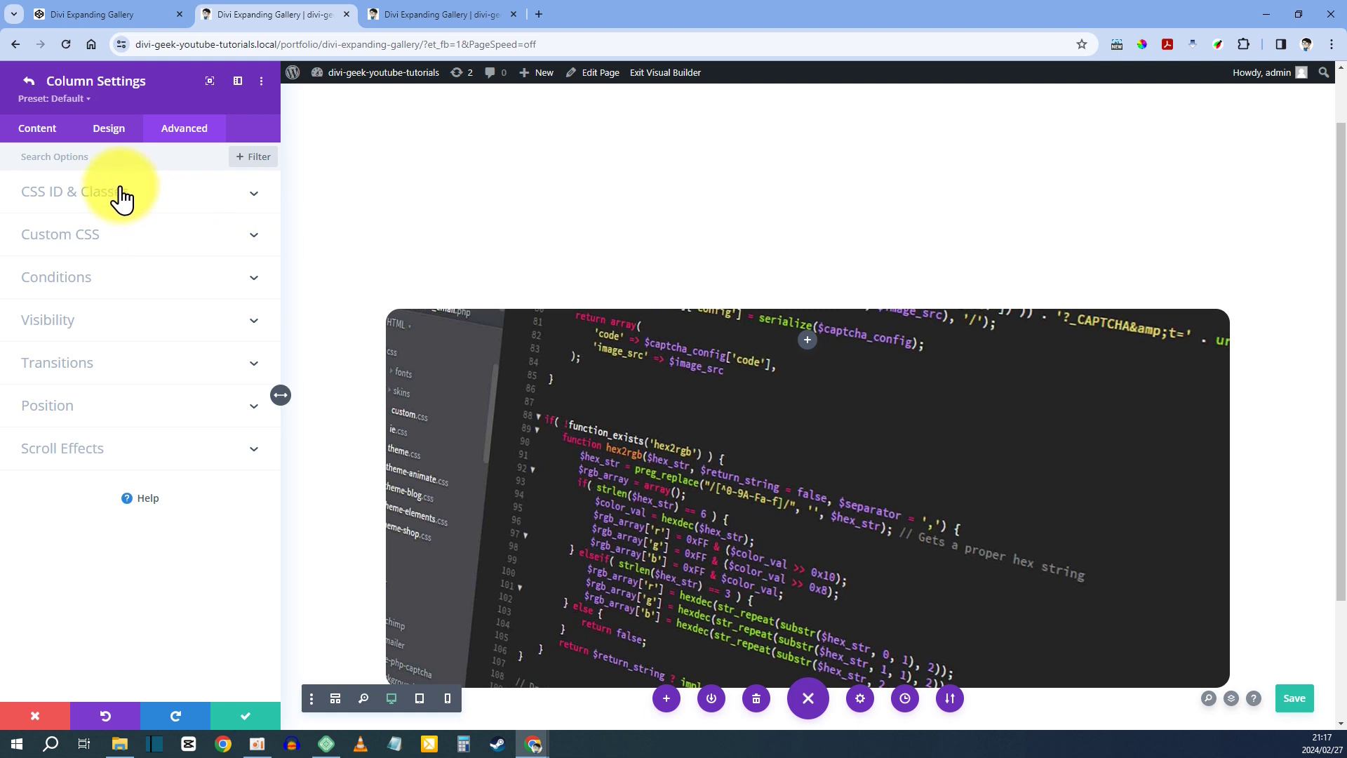
{"action": "left_click", "coordinate": [74, 203]}
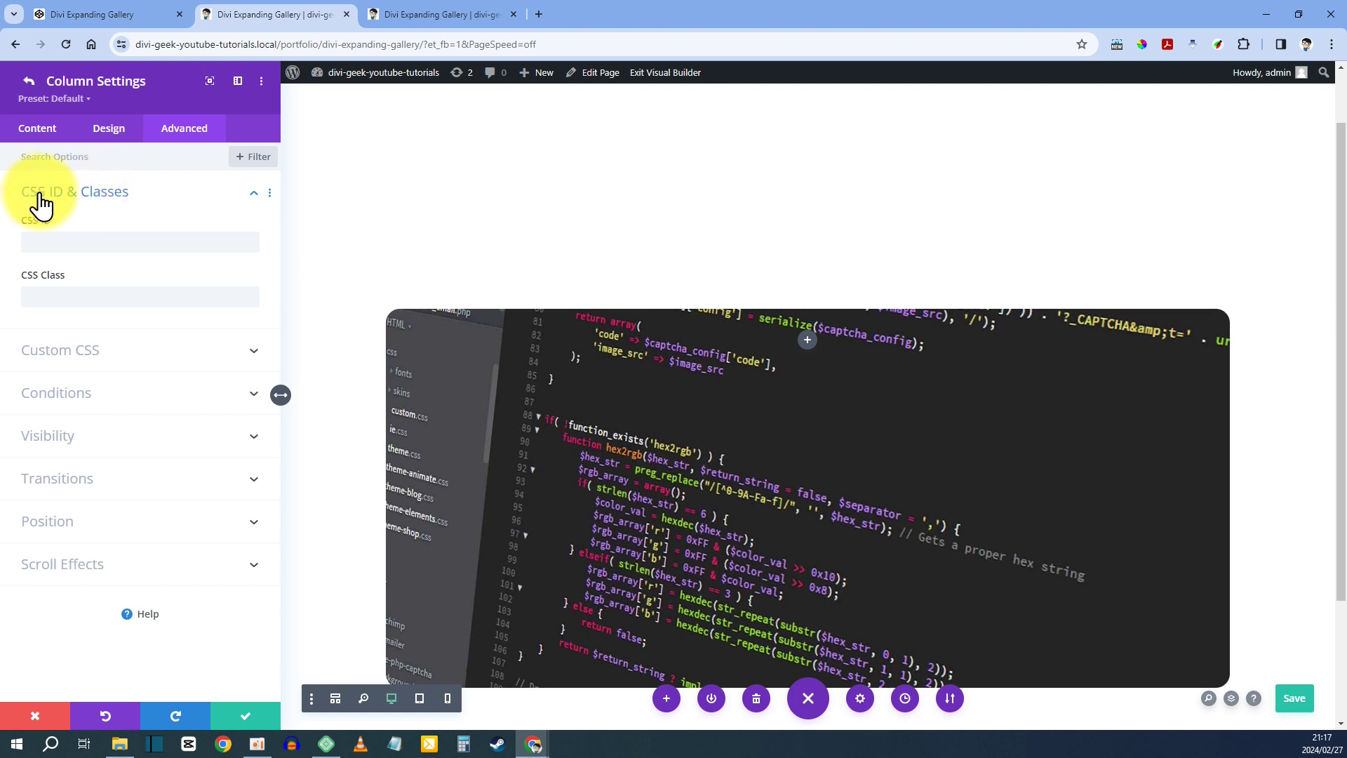
{"action": "left_click", "coordinate": [117, 14]}
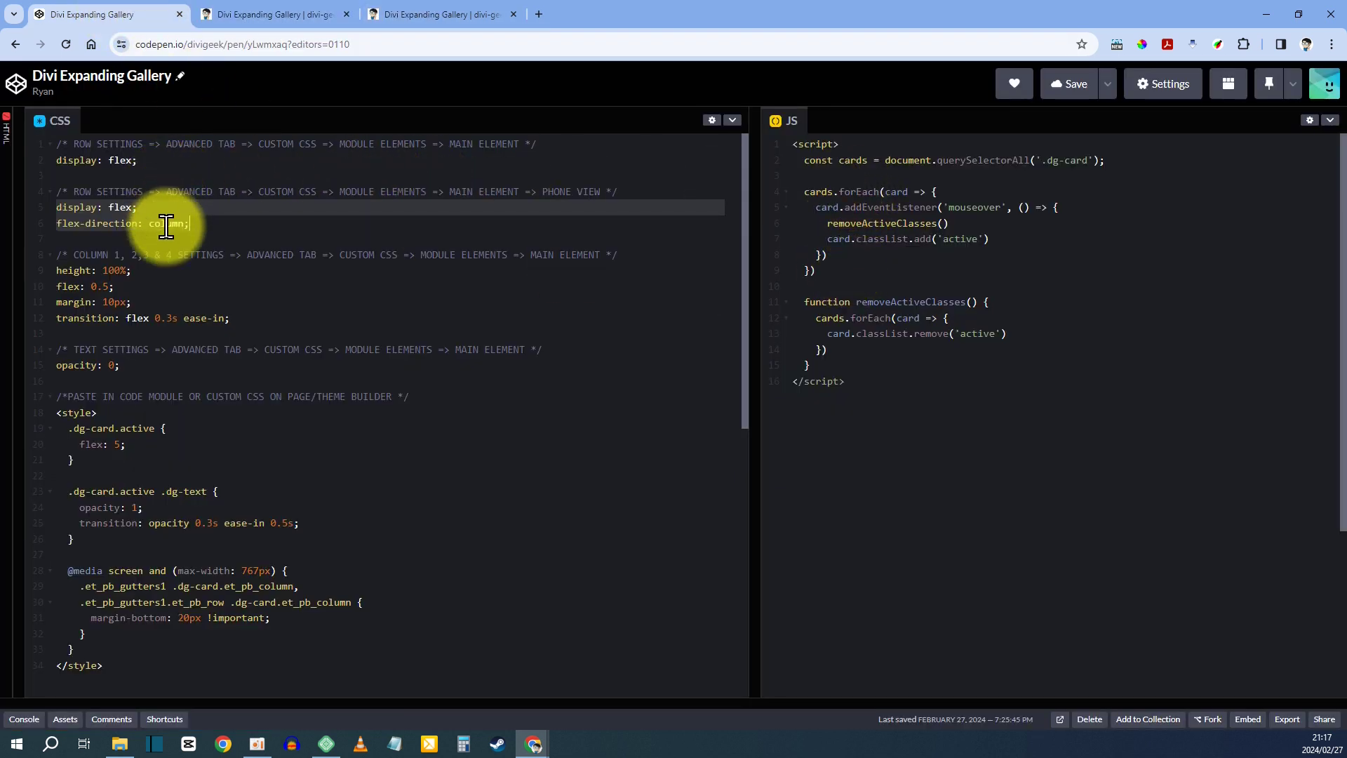
{"action": "scroll", "coordinate": [119, 386], "scroll_direction": "down", "scroll_amount": 1}
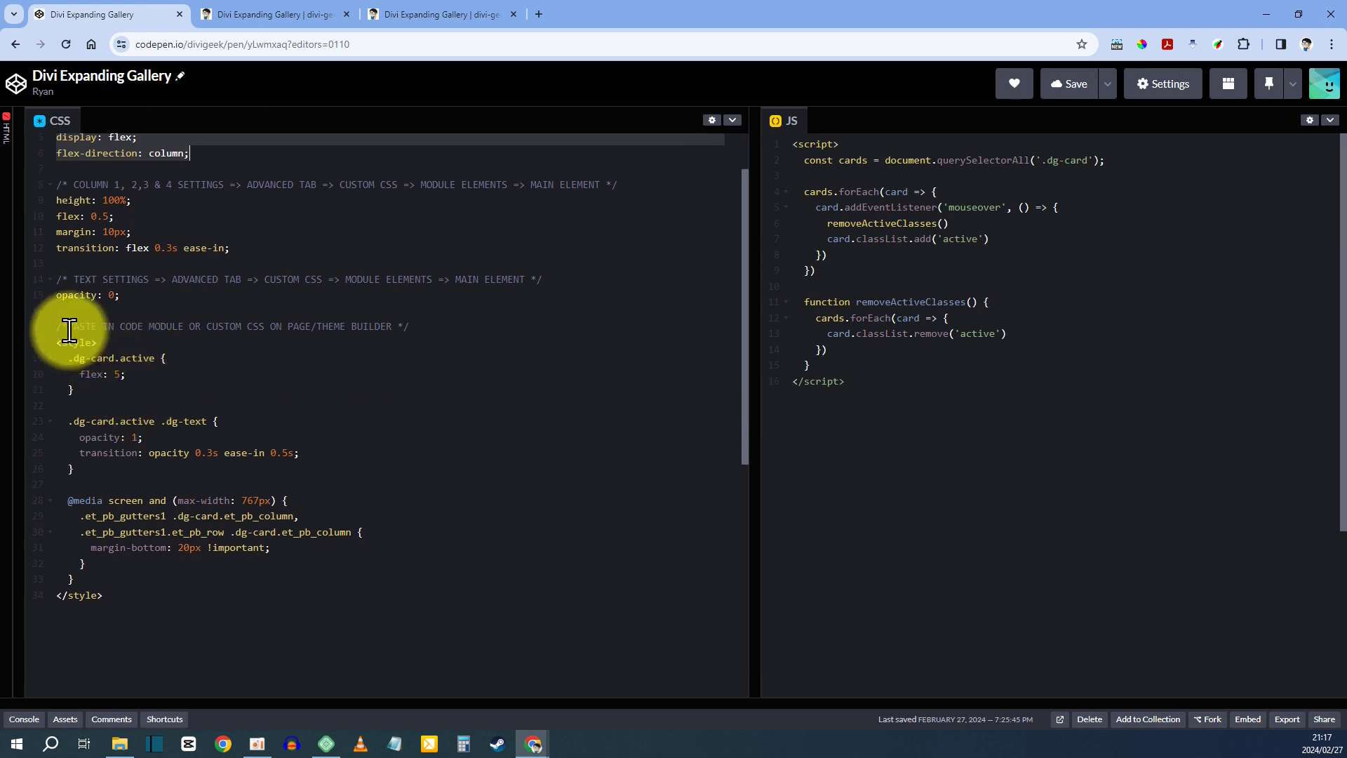
{"action": "left_click_drag", "start_coordinate": [58, 326], "coordinate": [421, 325]}
{"action": "left_click", "coordinate": [144, 349]}
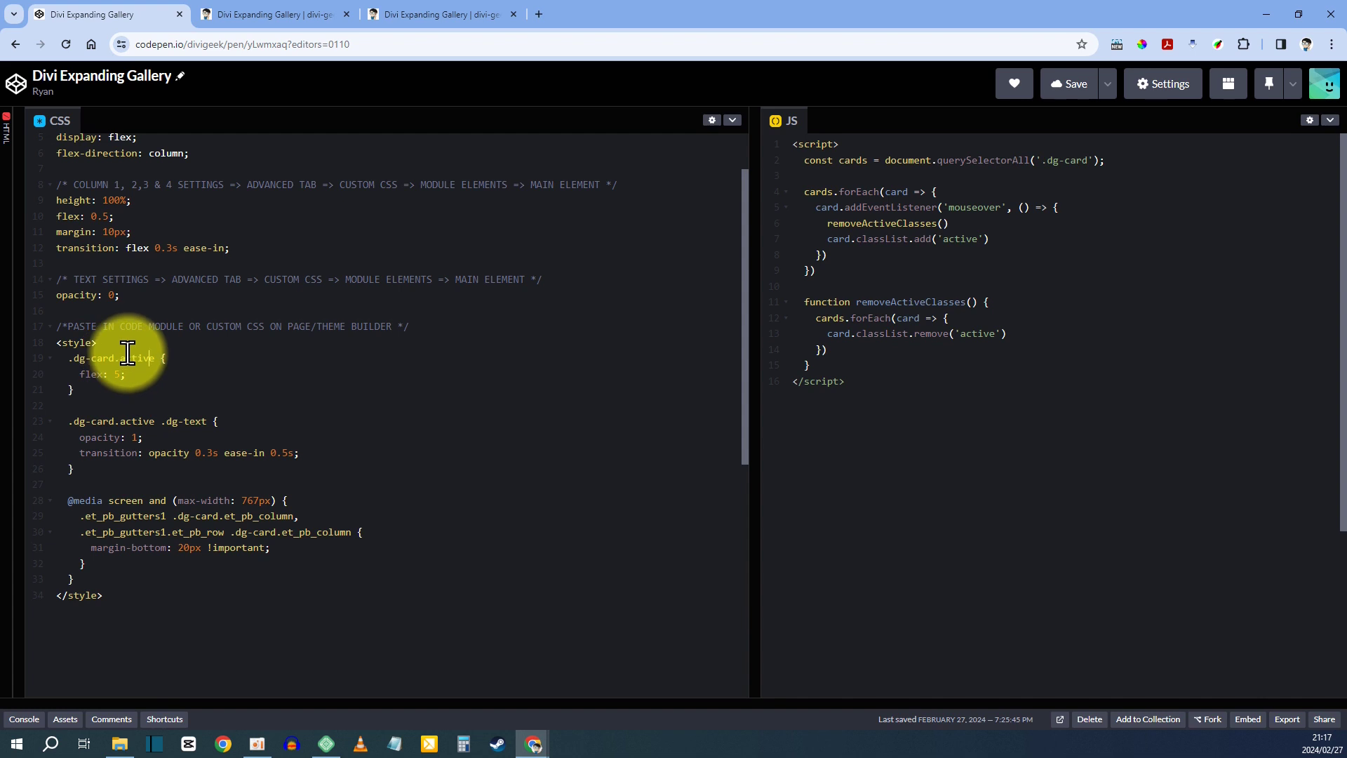
{"action": "left_click_drag", "start_coordinate": [75, 354], "coordinate": [153, 355]}
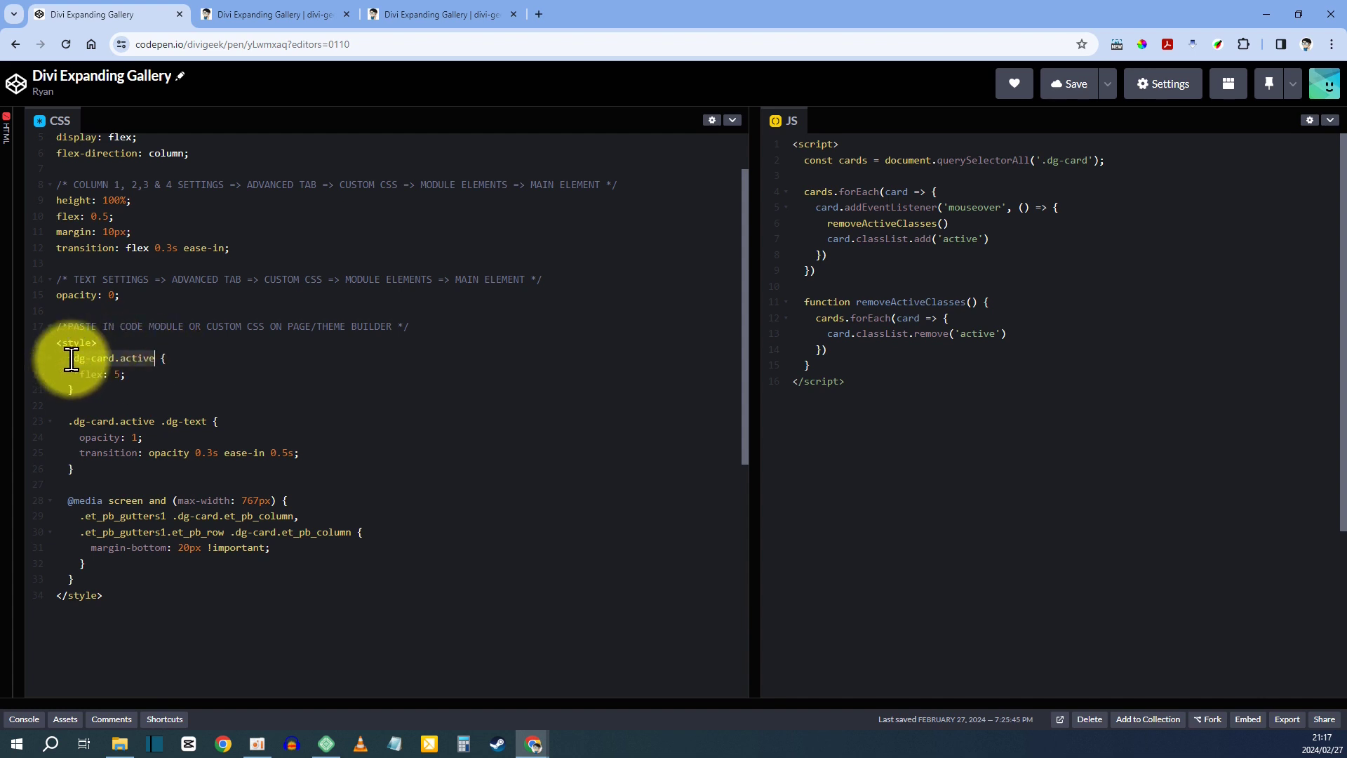
{"action": "right_click", "coordinate": [124, 363]}
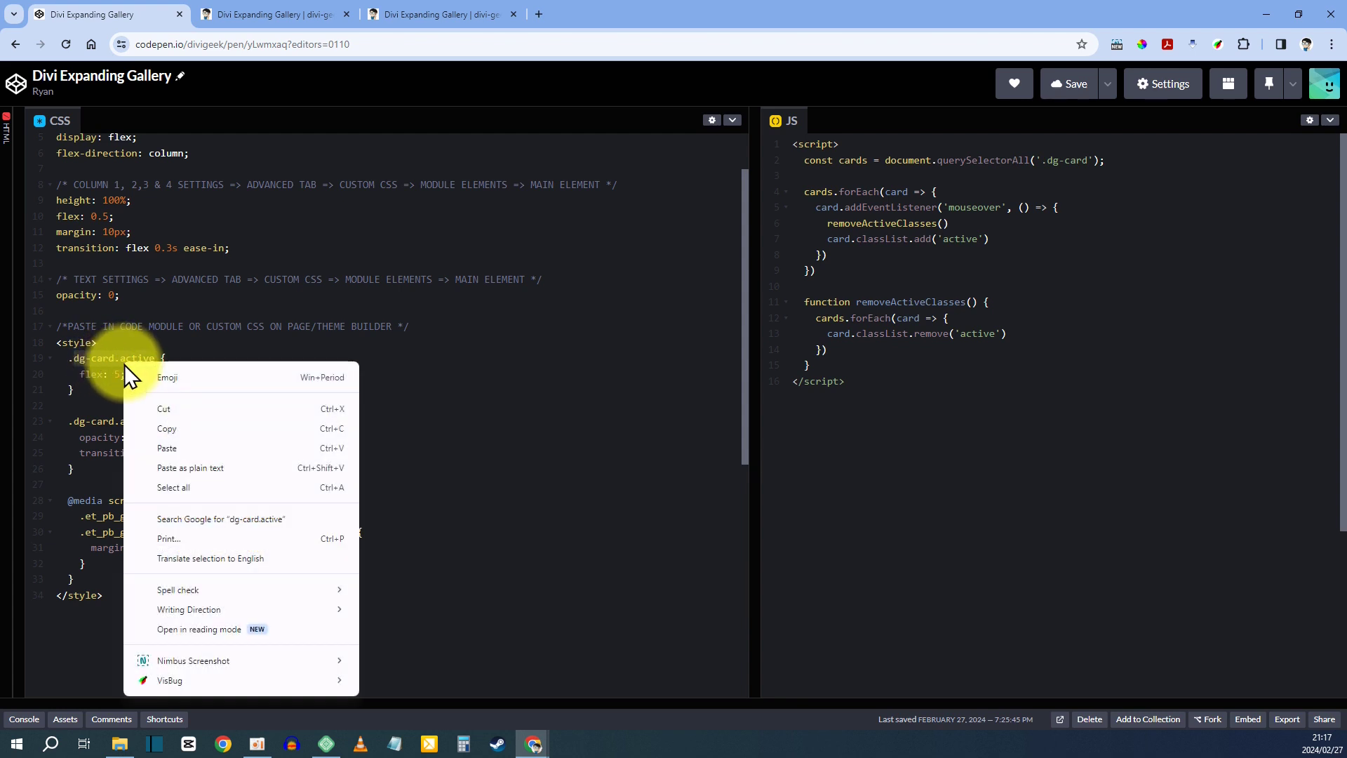
{"action": "left_click", "coordinate": [155, 427]}
- Back in Divi, paste the copied name as the column's CSS class and edit it to "dg-card active"
{"action": "left_click", "coordinate": [253, 18]}
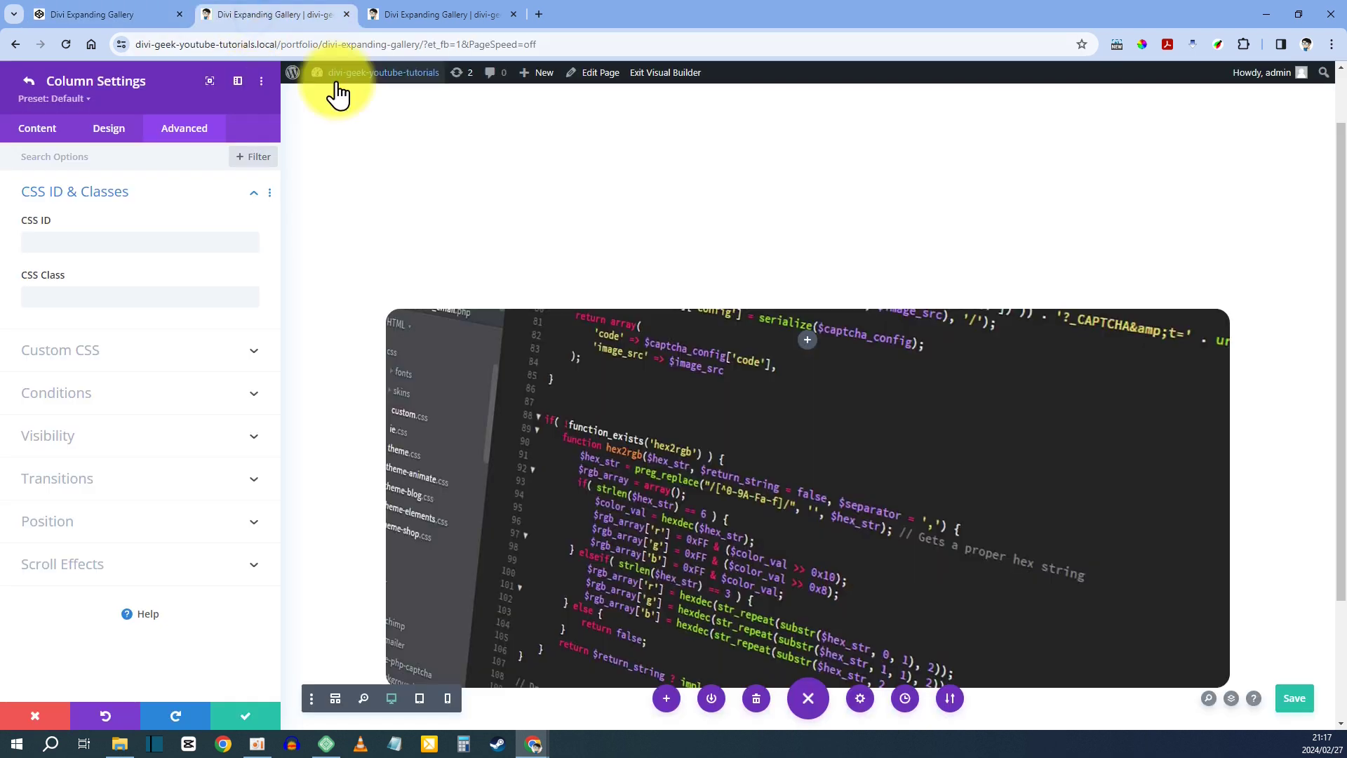
{"action": "right_click", "coordinate": [53, 293]}
{"action": "left_click", "coordinate": [123, 424]}
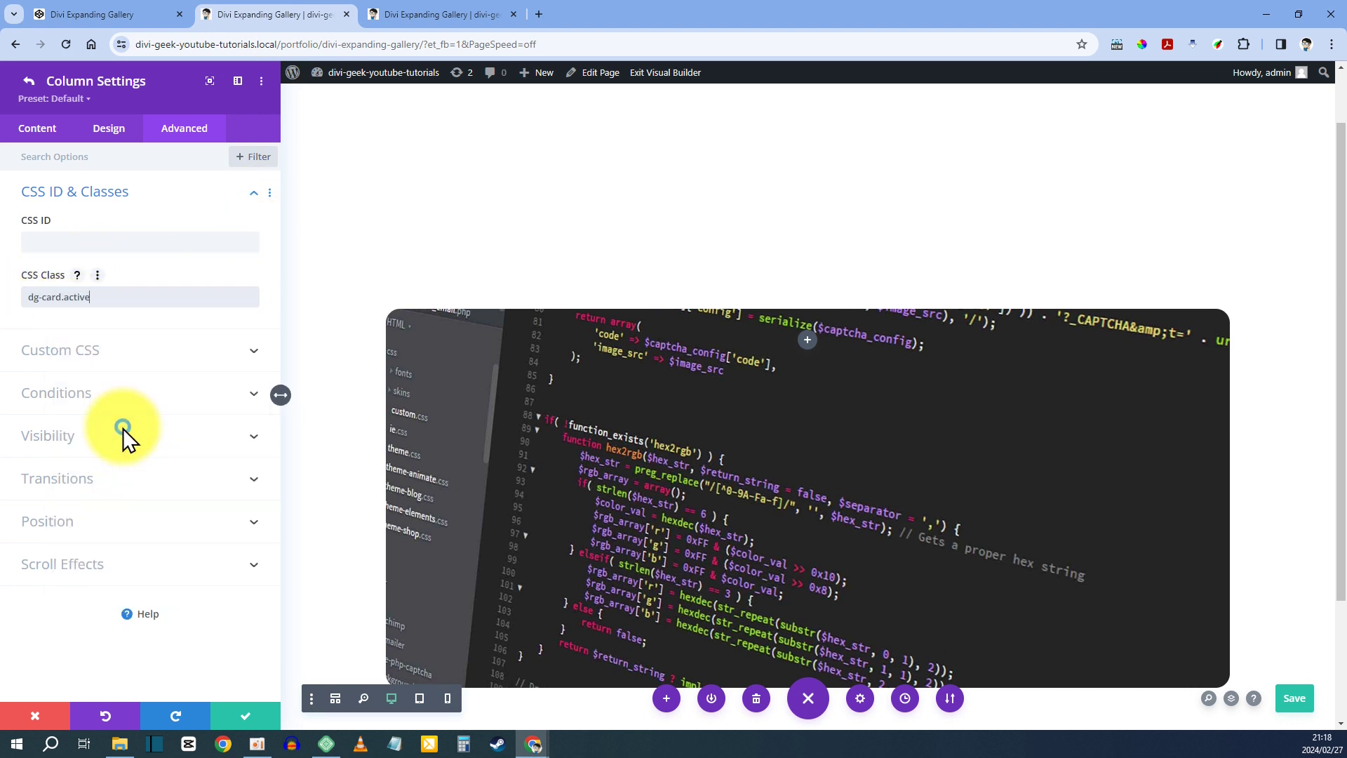
{"action": "left_click", "coordinate": [64, 295]}
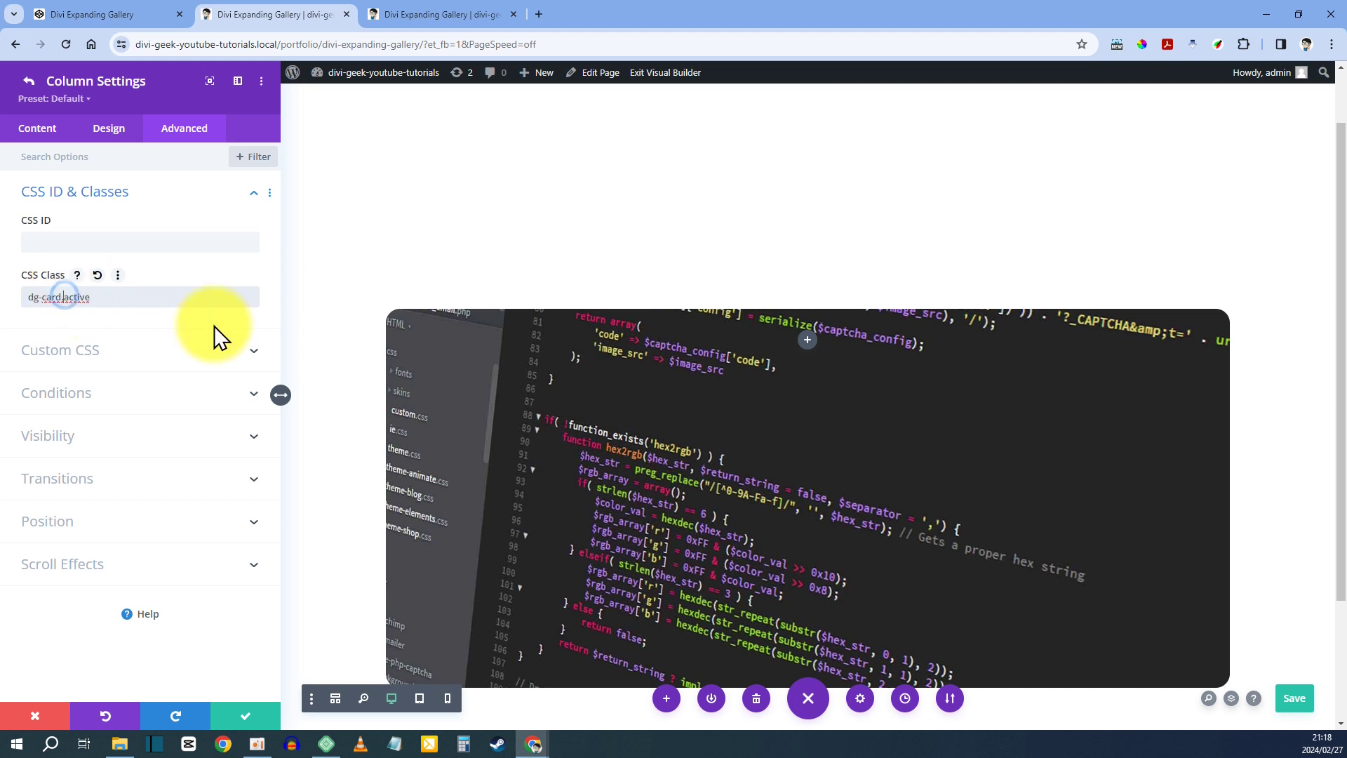
{"action": "key", "text": "BackSpace"}
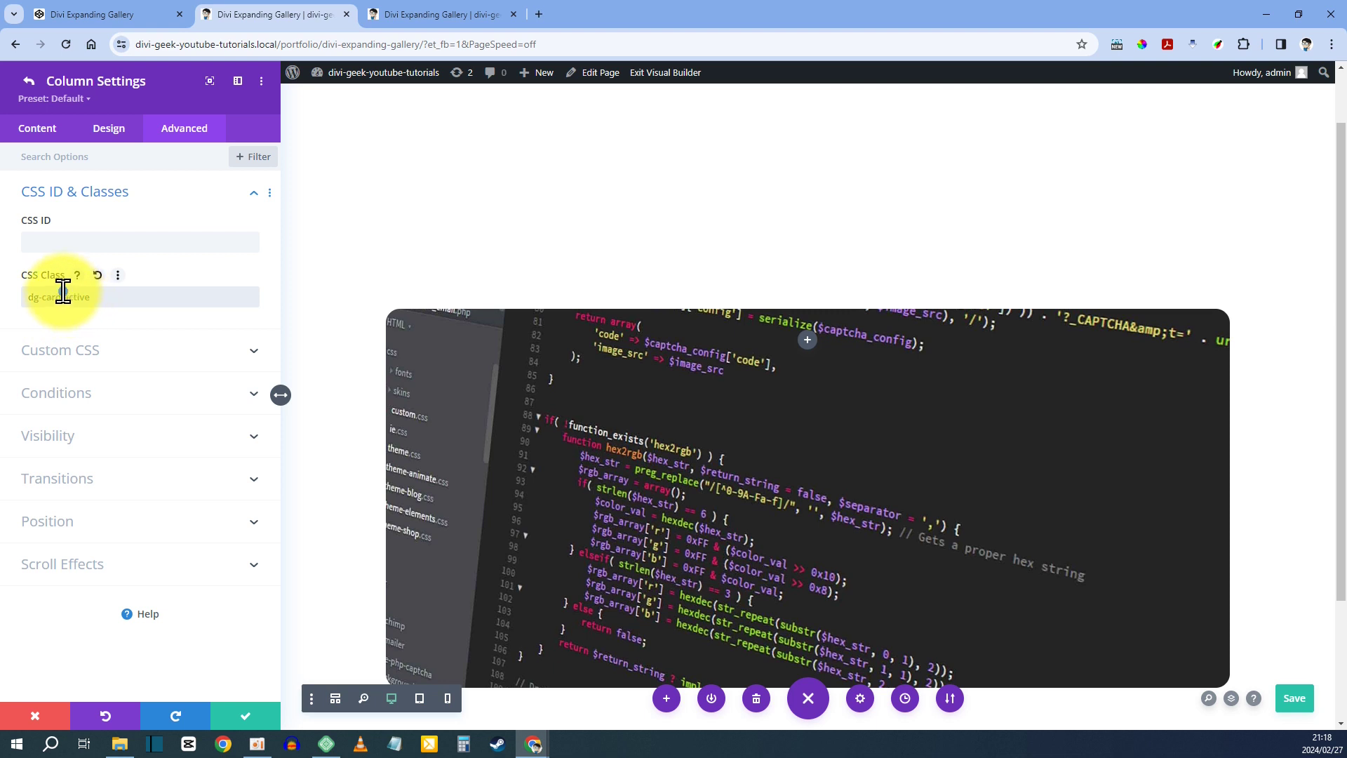
{"action": "left_click", "coordinate": [106, 298]}
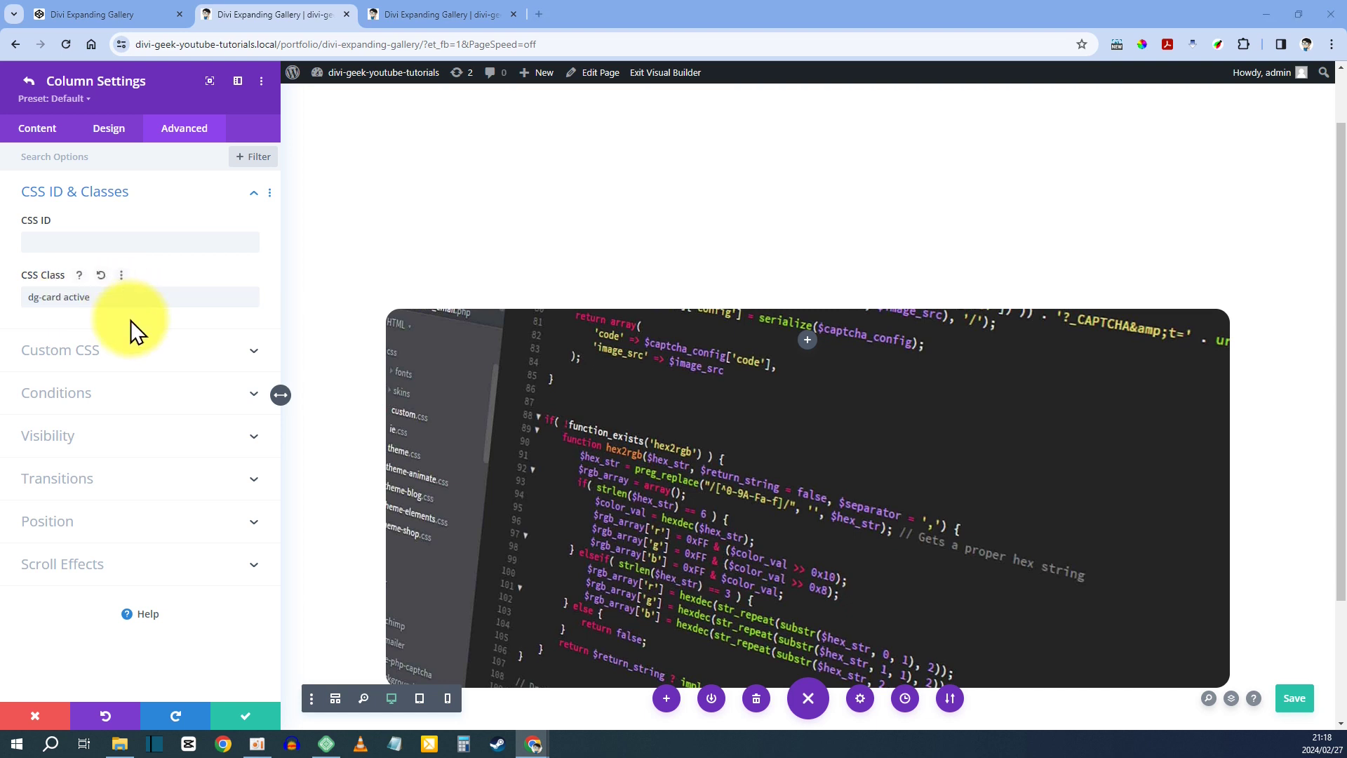
- Open the column's Custom CSS settings, and copy the height, flex, margin and transition declarations for columns 1–4 from the CodePen CSS
{"action": "left_click", "coordinate": [75, 350]}
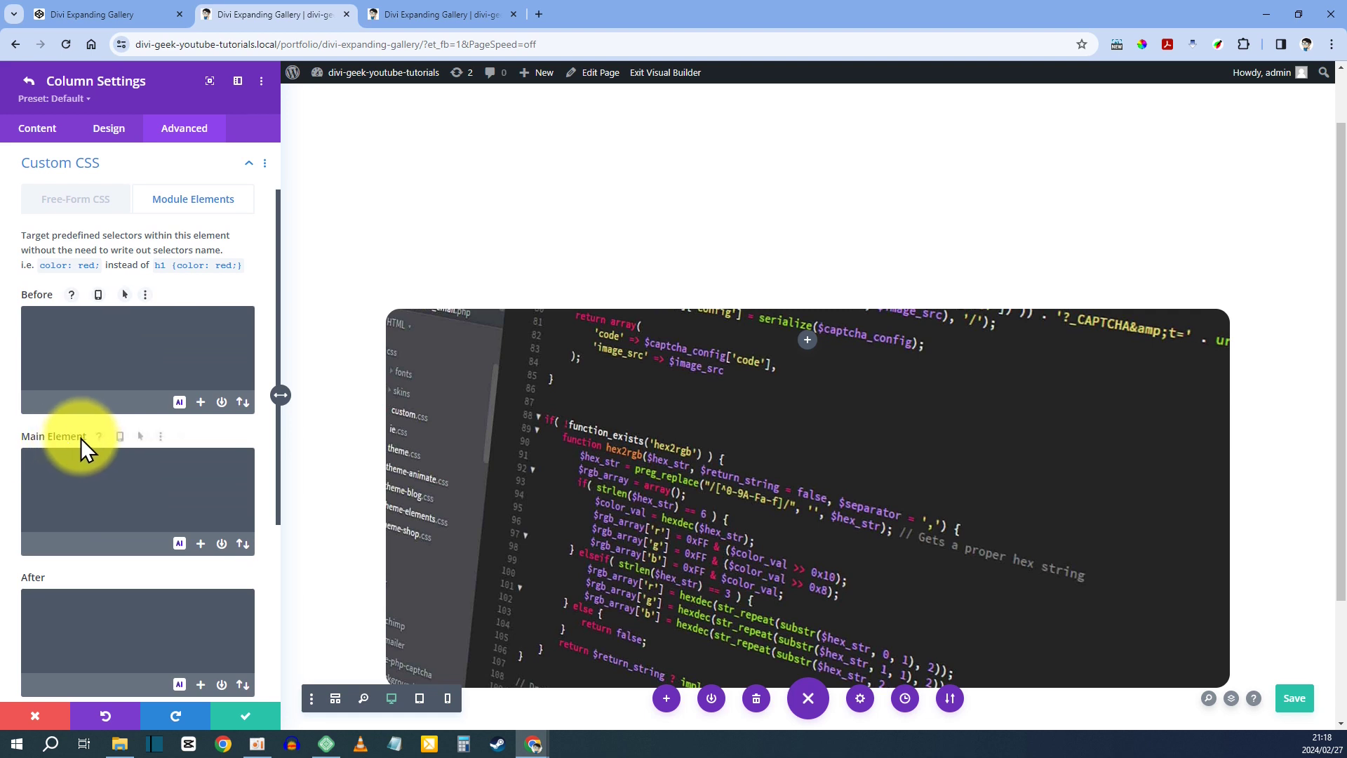
{"action": "left_click", "coordinate": [100, 5]}
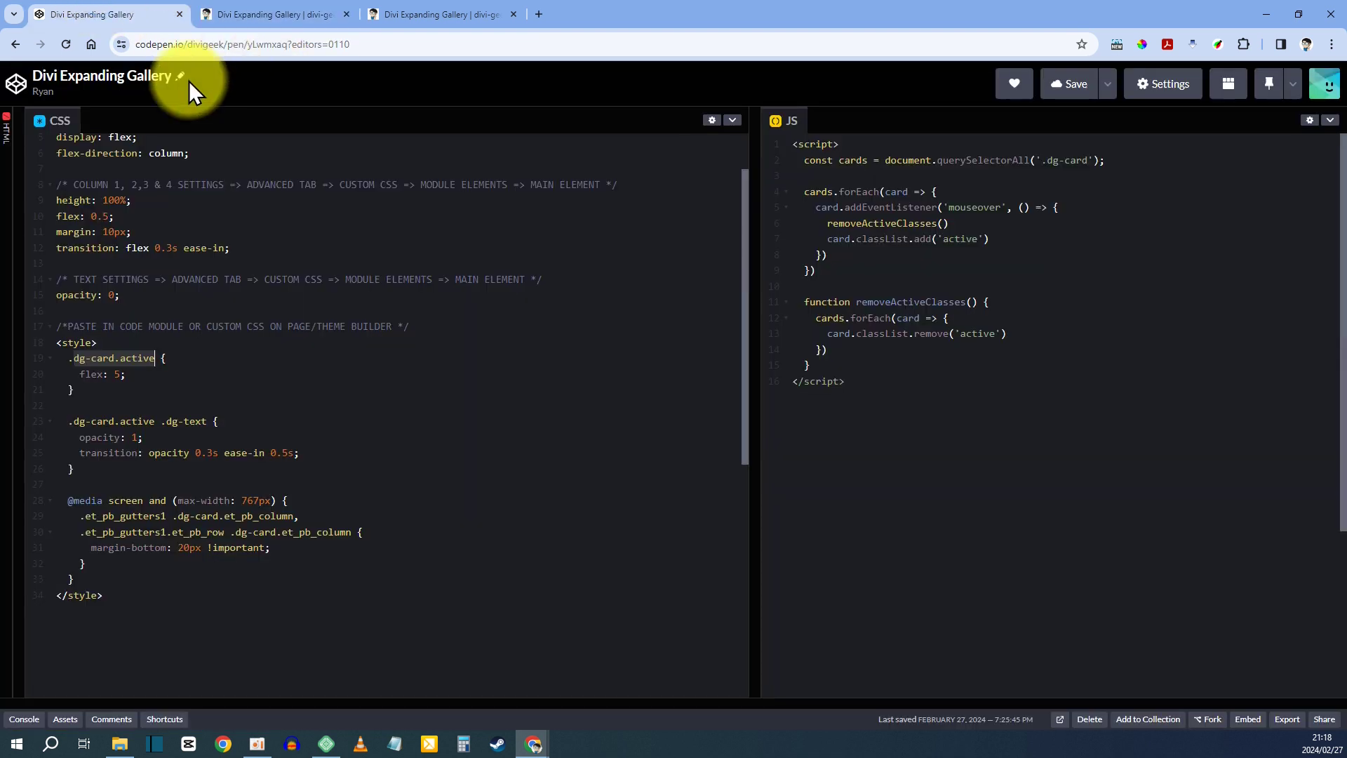
{"action": "left_click", "coordinate": [72, 180]}
{"action": "left_click_drag", "start_coordinate": [57, 185], "coordinate": [639, 185]}
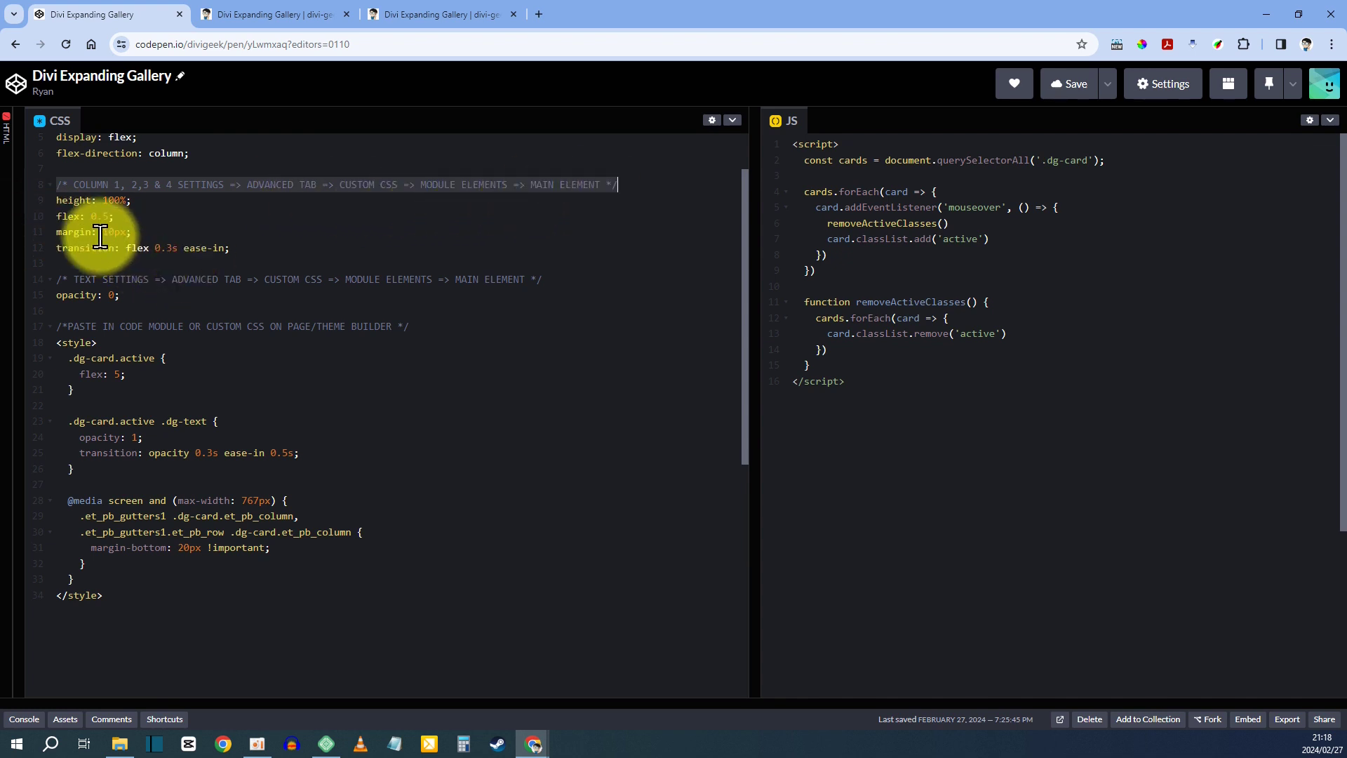
{"action": "left_click_drag", "start_coordinate": [56, 201], "coordinate": [159, 240]}
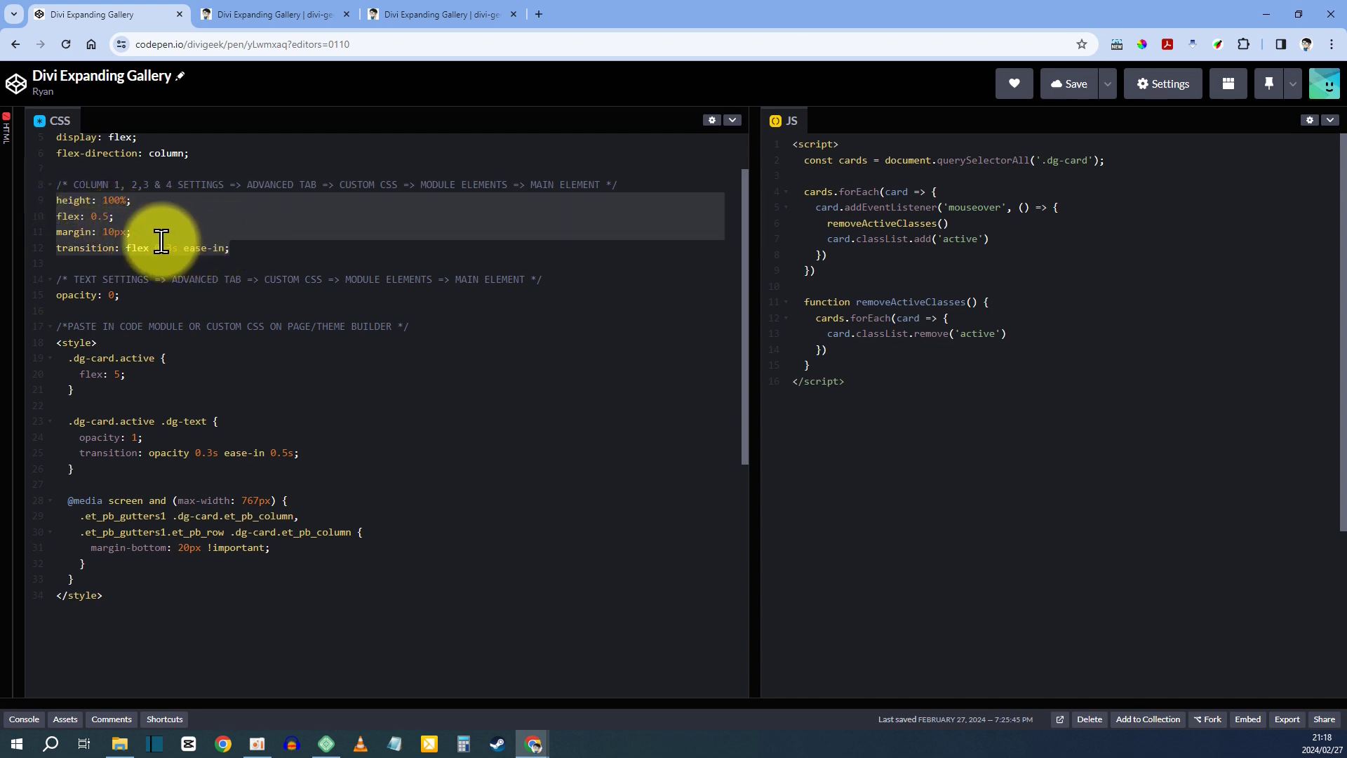
{"action": "right_click", "coordinate": [162, 242]}
{"action": "left_click", "coordinate": [235, 308]}
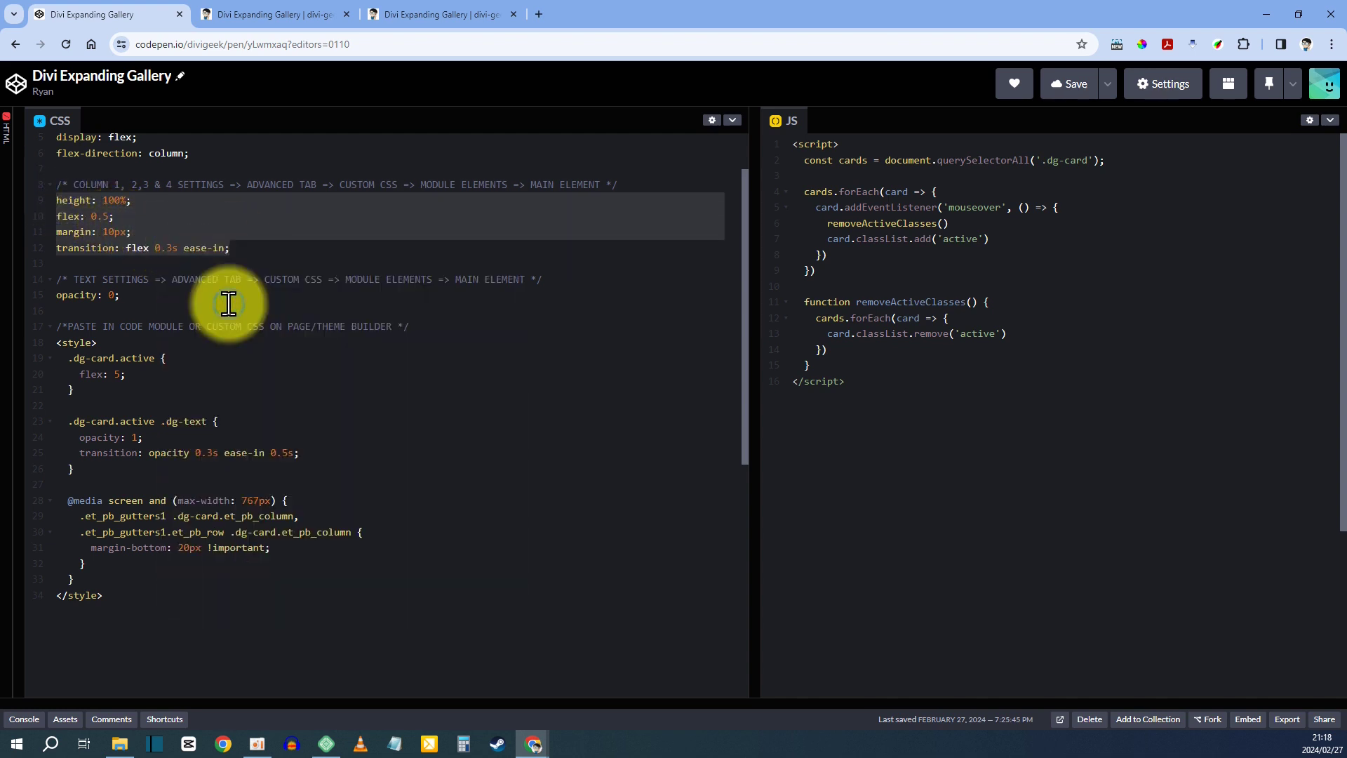
- Back in Divi, paste the copied declarations into the column's Main Element CSS, check the page preview, and save the column and row settings
{"action": "left_click", "coordinate": [265, 14]}
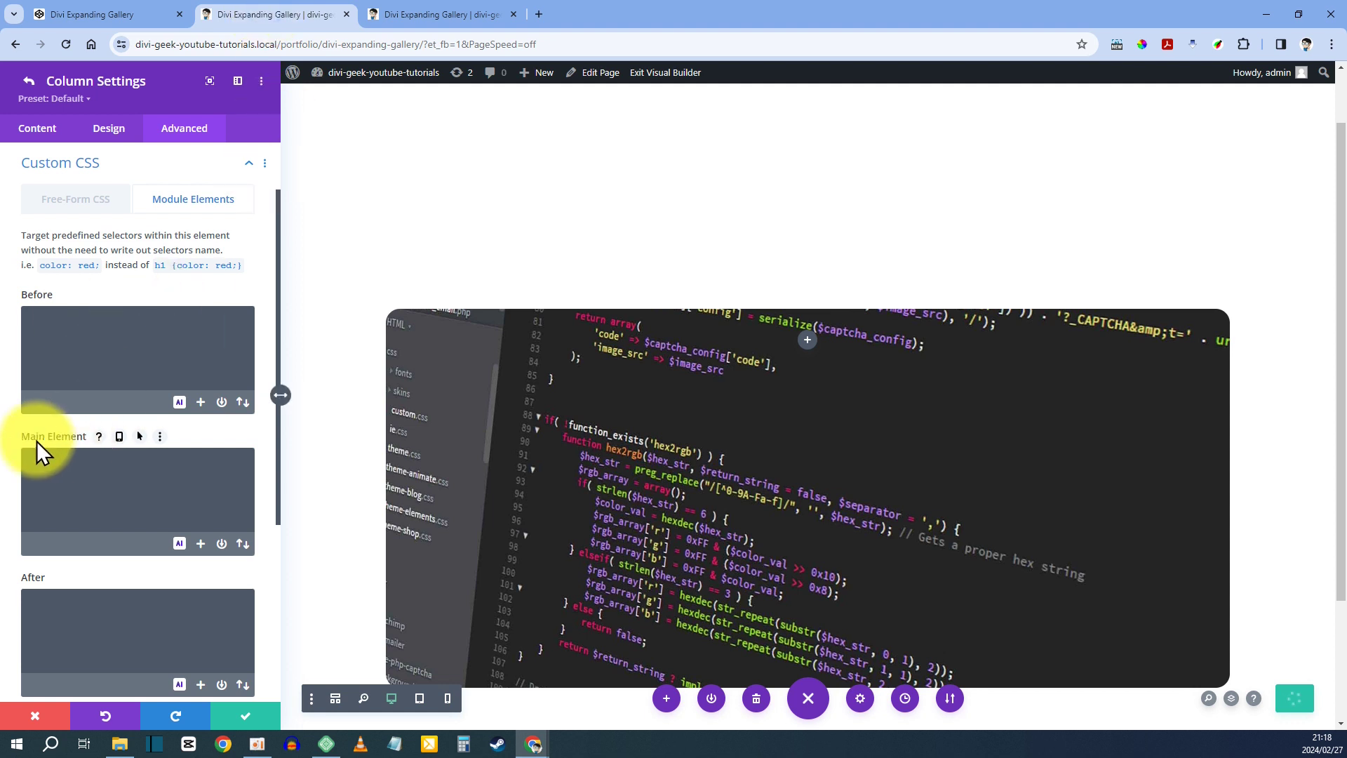
{"action": "left_click", "coordinate": [58, 456]}
{"action": "right_click", "coordinate": [56, 460]}
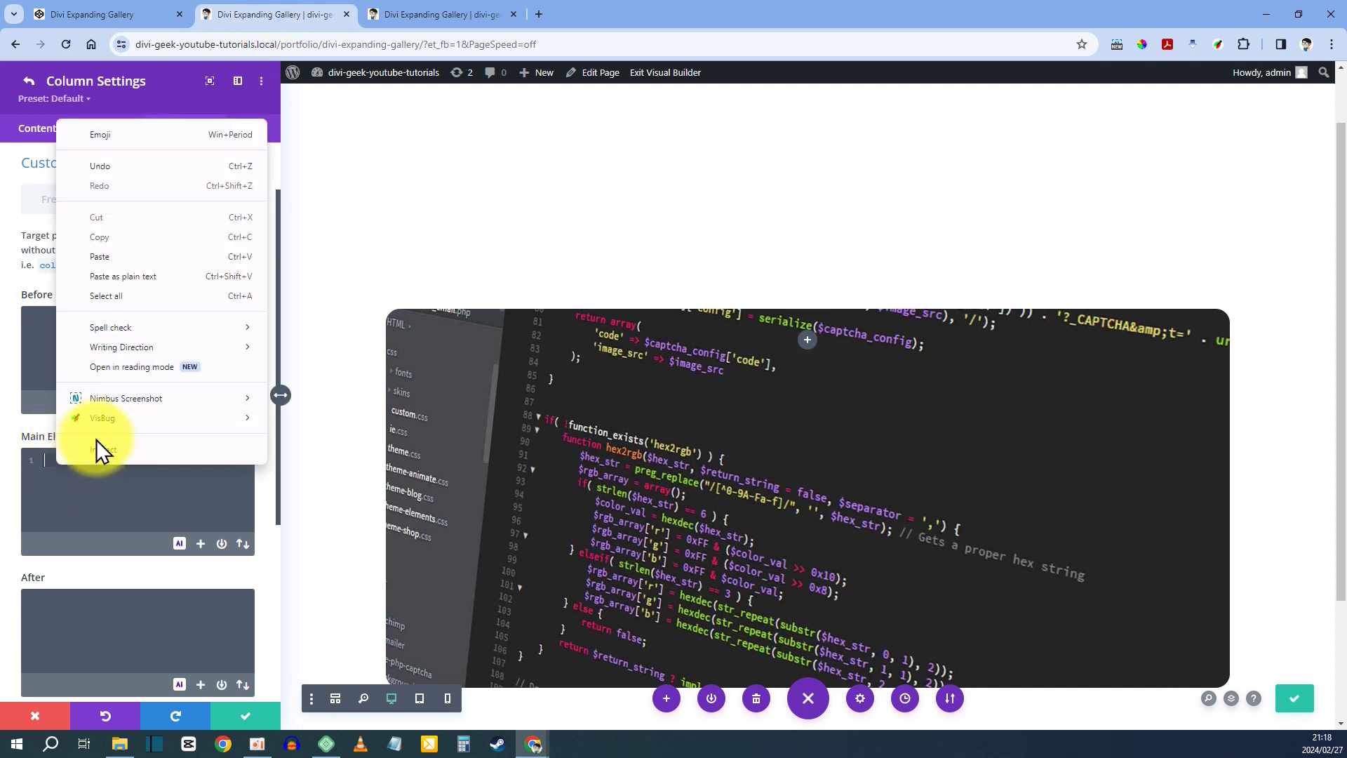
{"action": "left_click", "coordinate": [124, 259]}
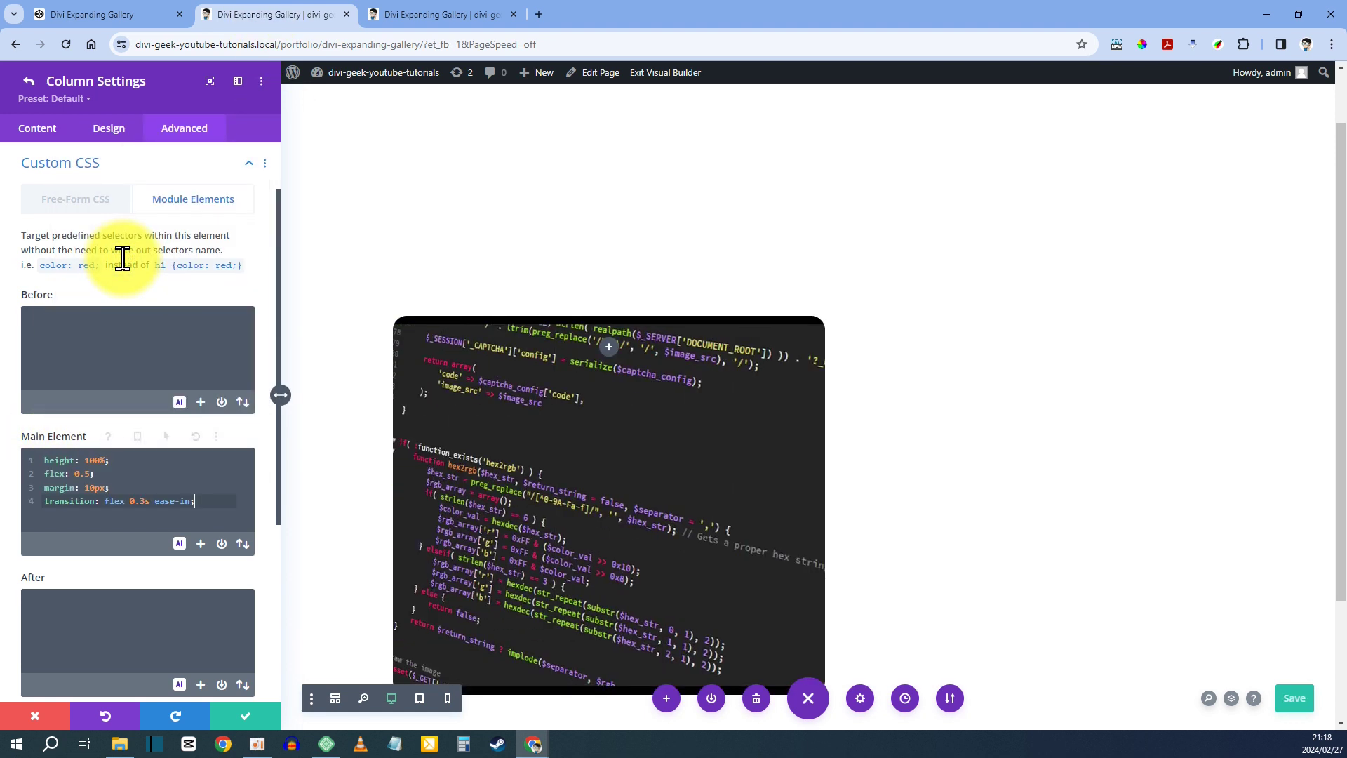
{"action": "scroll", "coordinate": [491, 358], "scroll_direction": "down", "scroll_amount": 2}
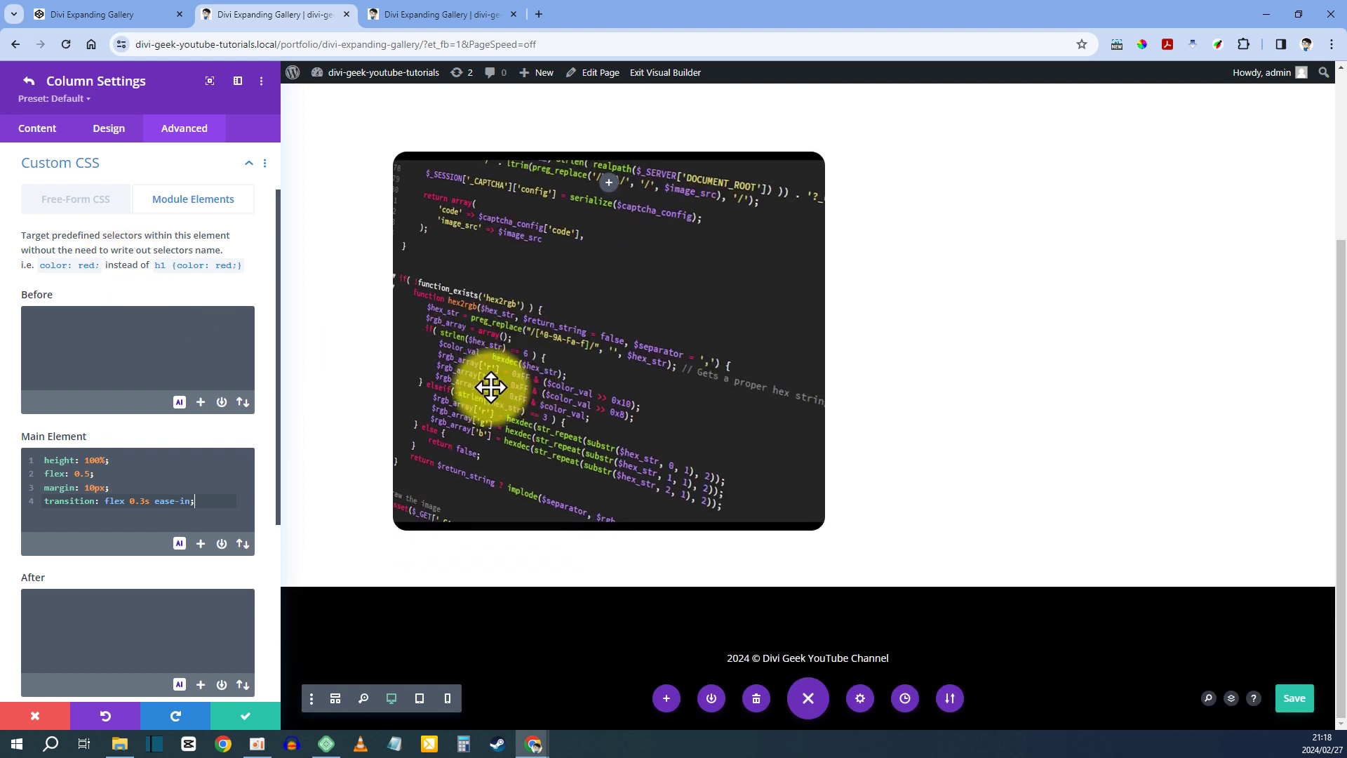
{"action": "scroll", "coordinate": [489, 372], "scroll_direction": "up", "scroll_amount": 1}
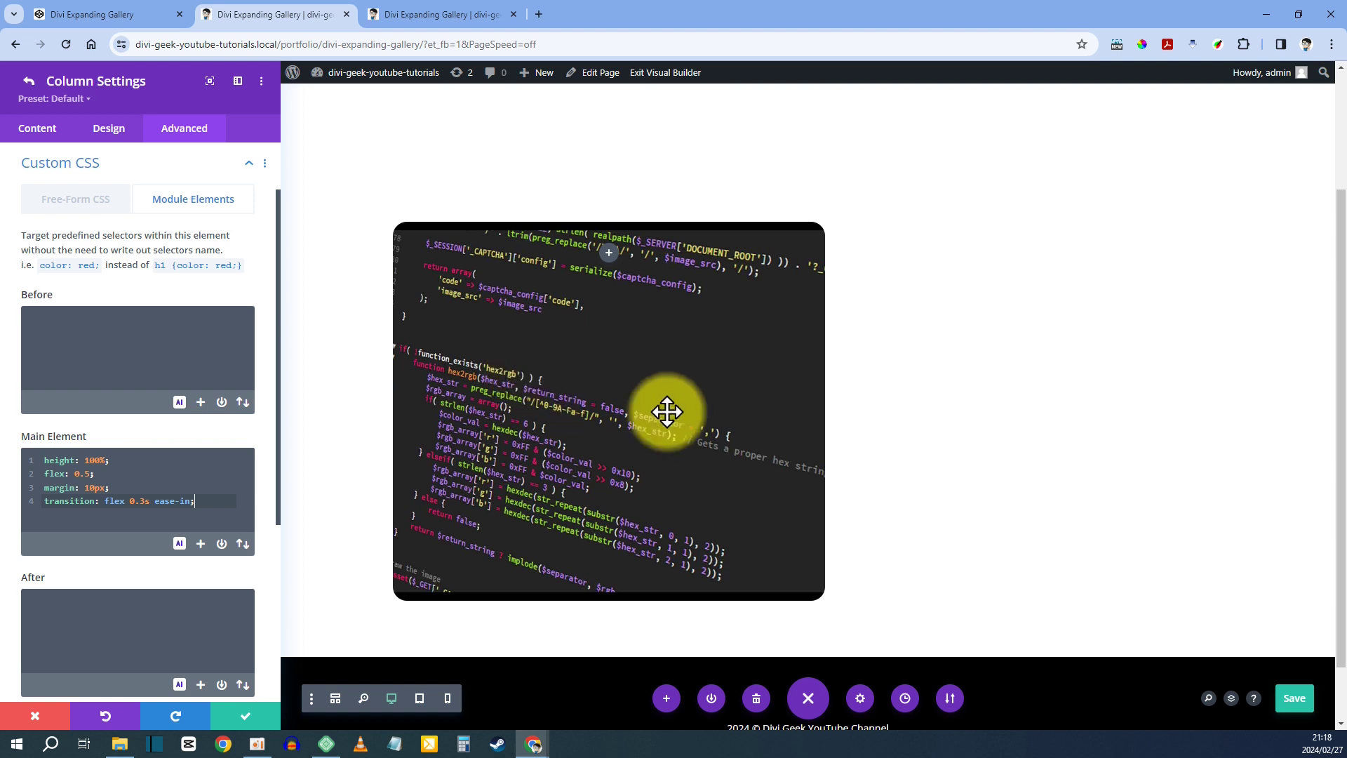
{"action": "scroll", "coordinate": [509, 428], "scroll_direction": "up", "scroll_amount": 2}
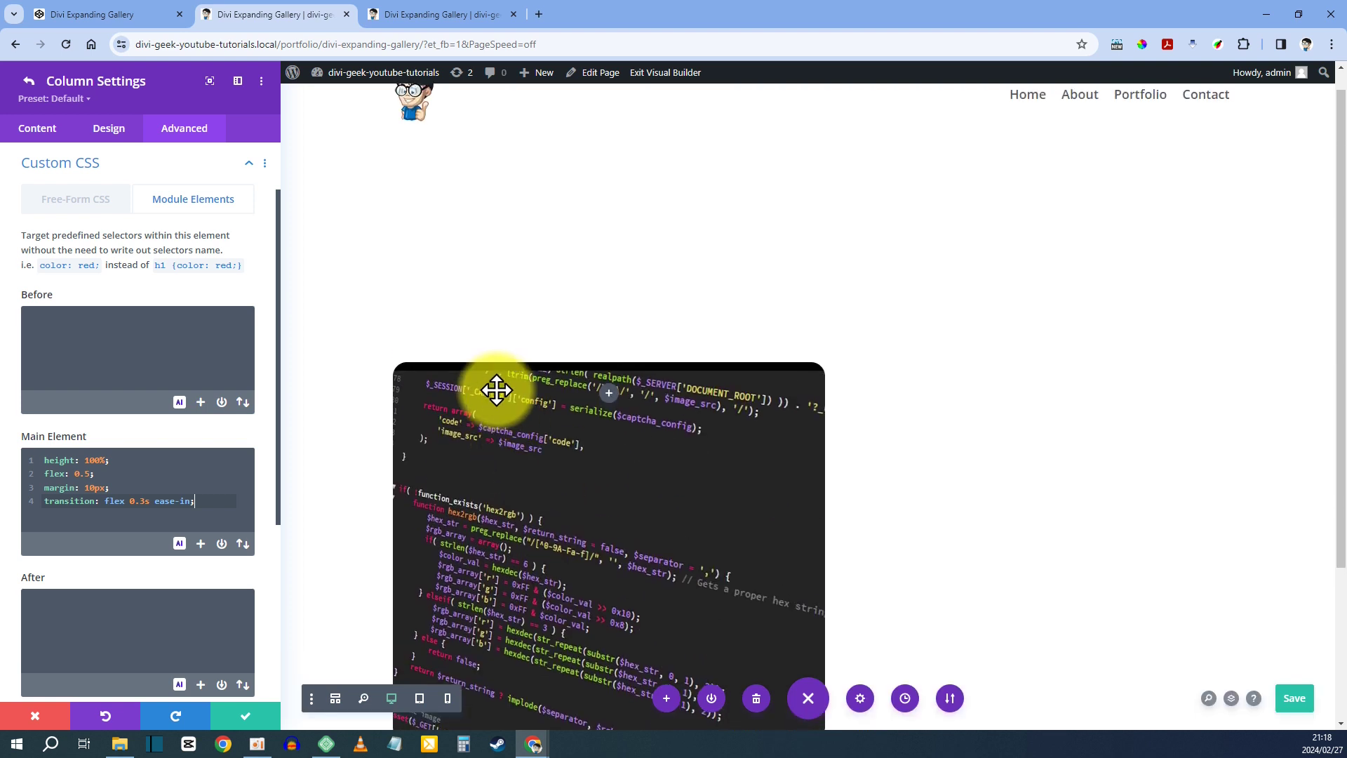
{"action": "scroll", "coordinate": [494, 387], "scroll_direction": "down", "scroll_amount": 2}
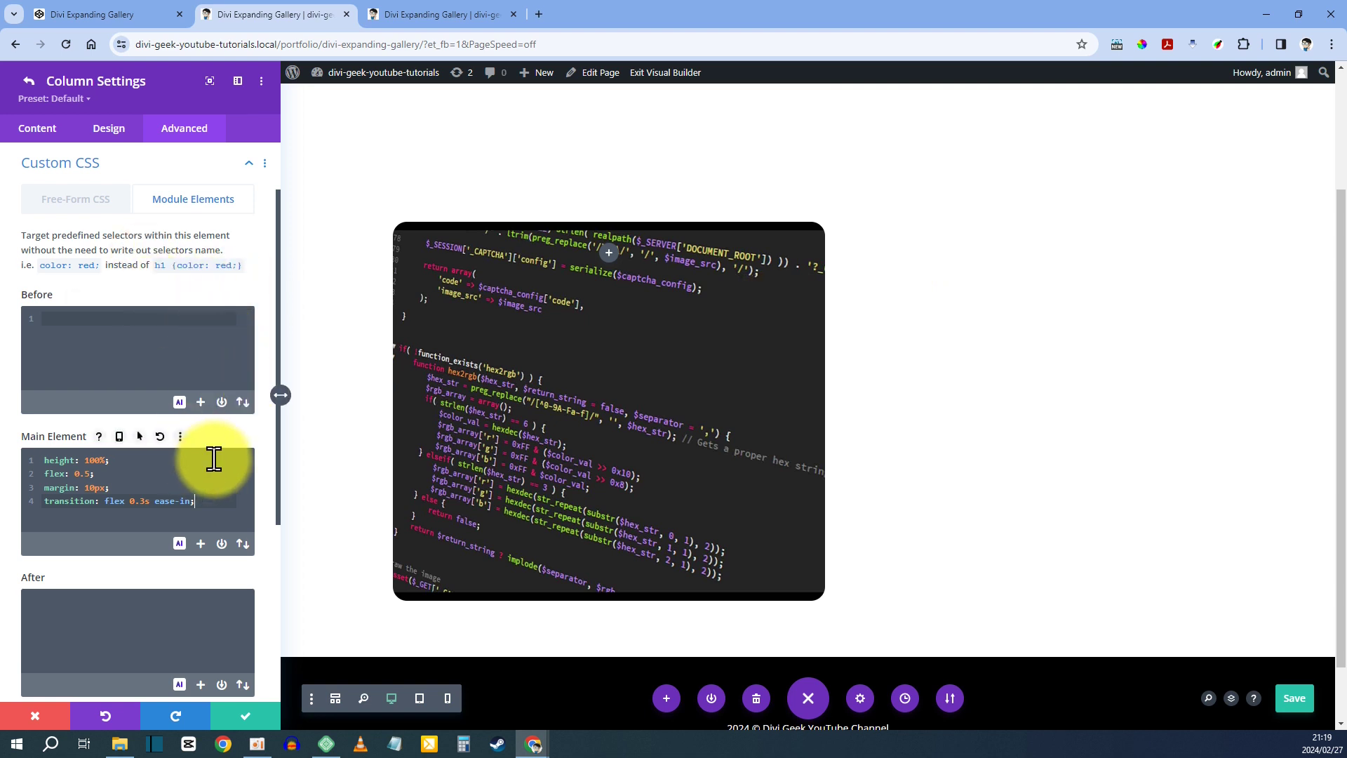
{"action": "left_click", "coordinate": [247, 714]}
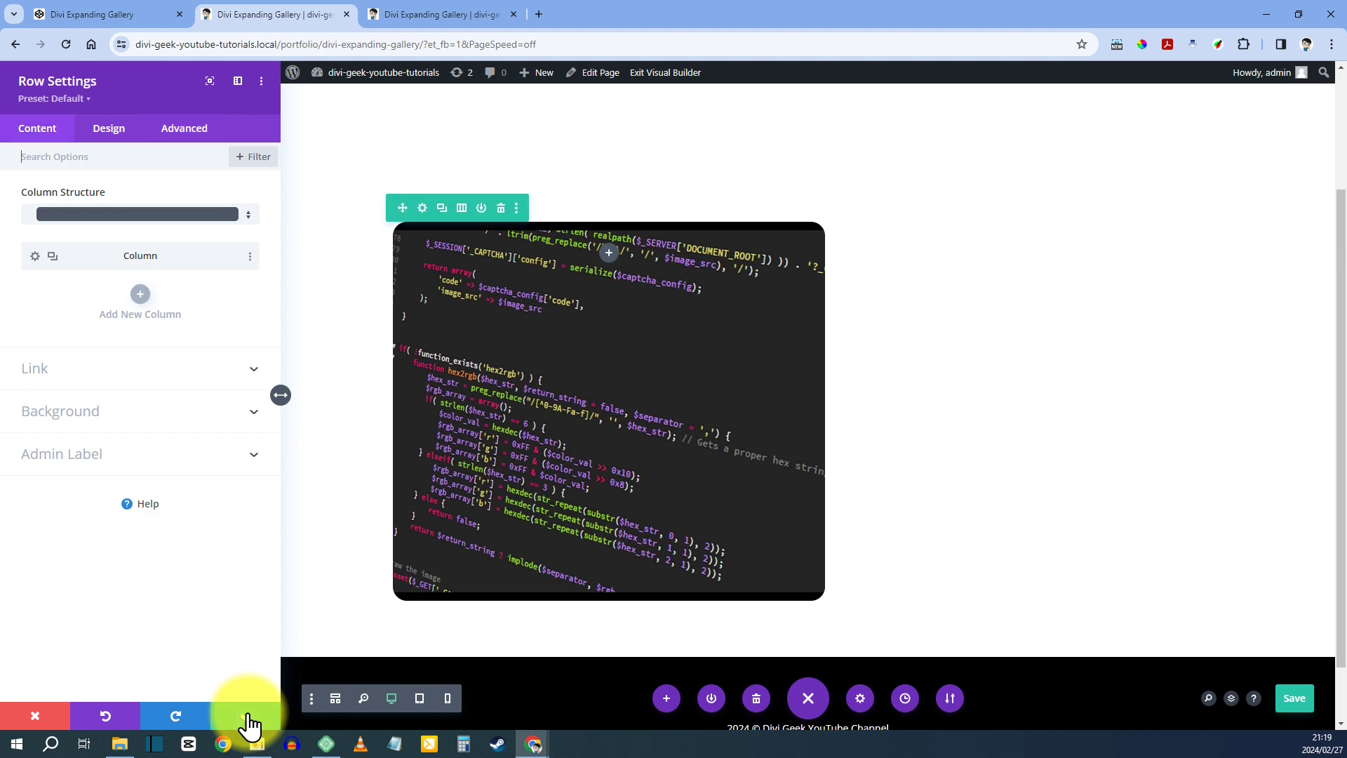
{"action": "left_click", "coordinate": [247, 714]}
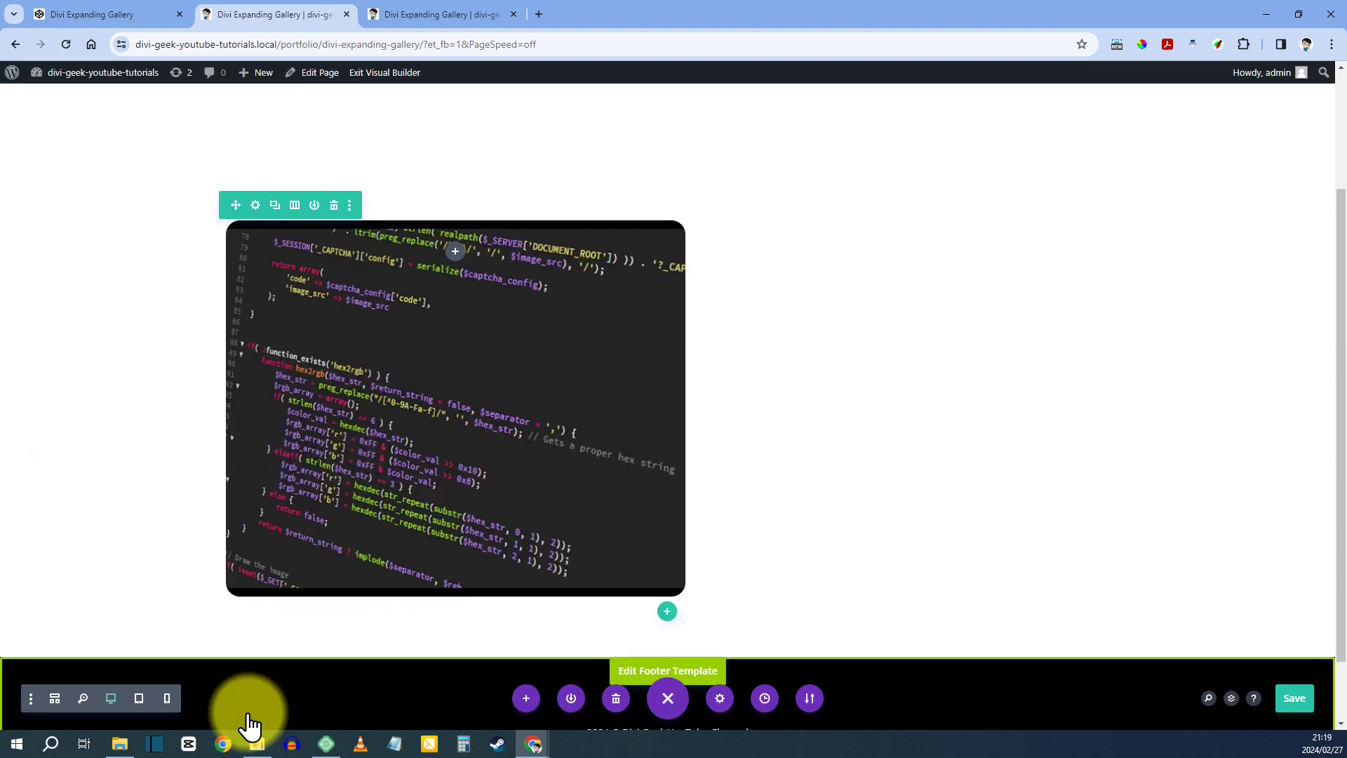
- Insert a Text module into the image column
{"action": "left_click", "coordinate": [450, 253]}
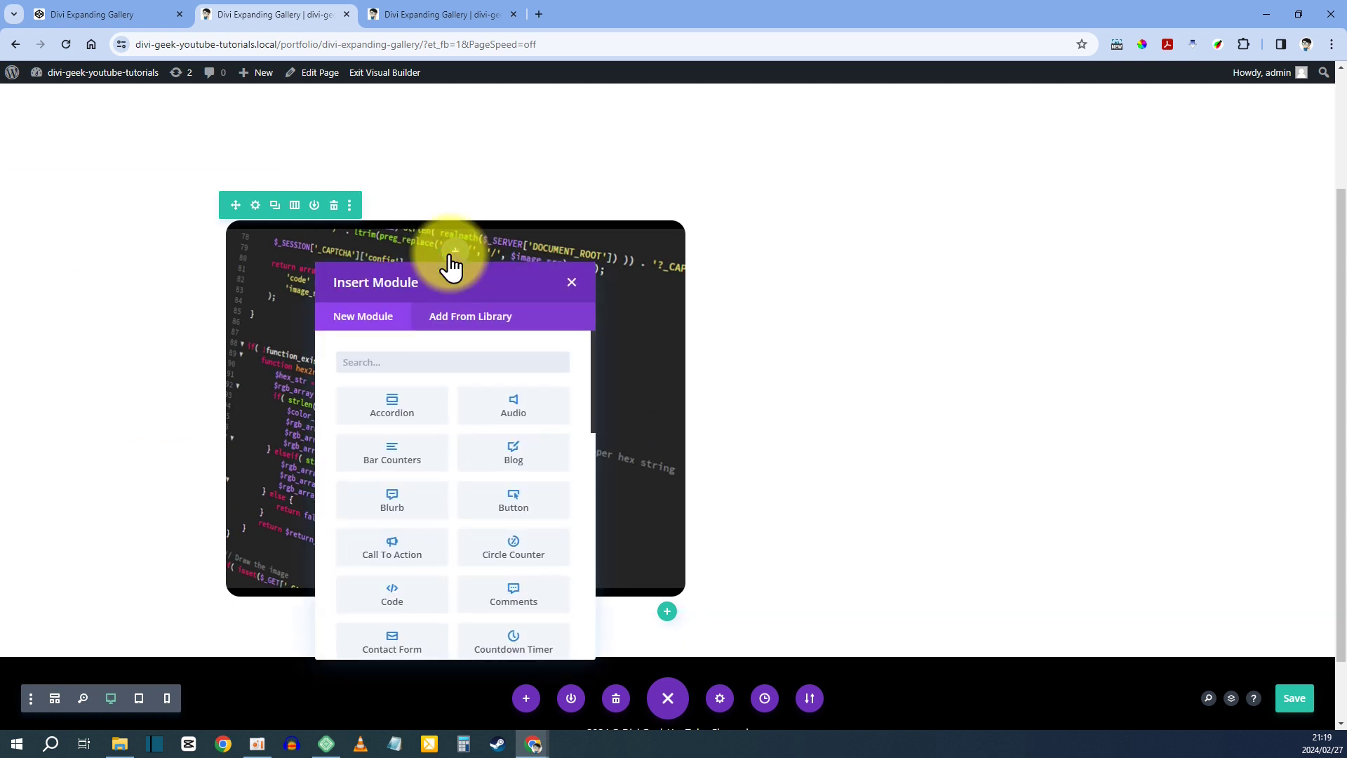
{"action": "type", "text": "text"}
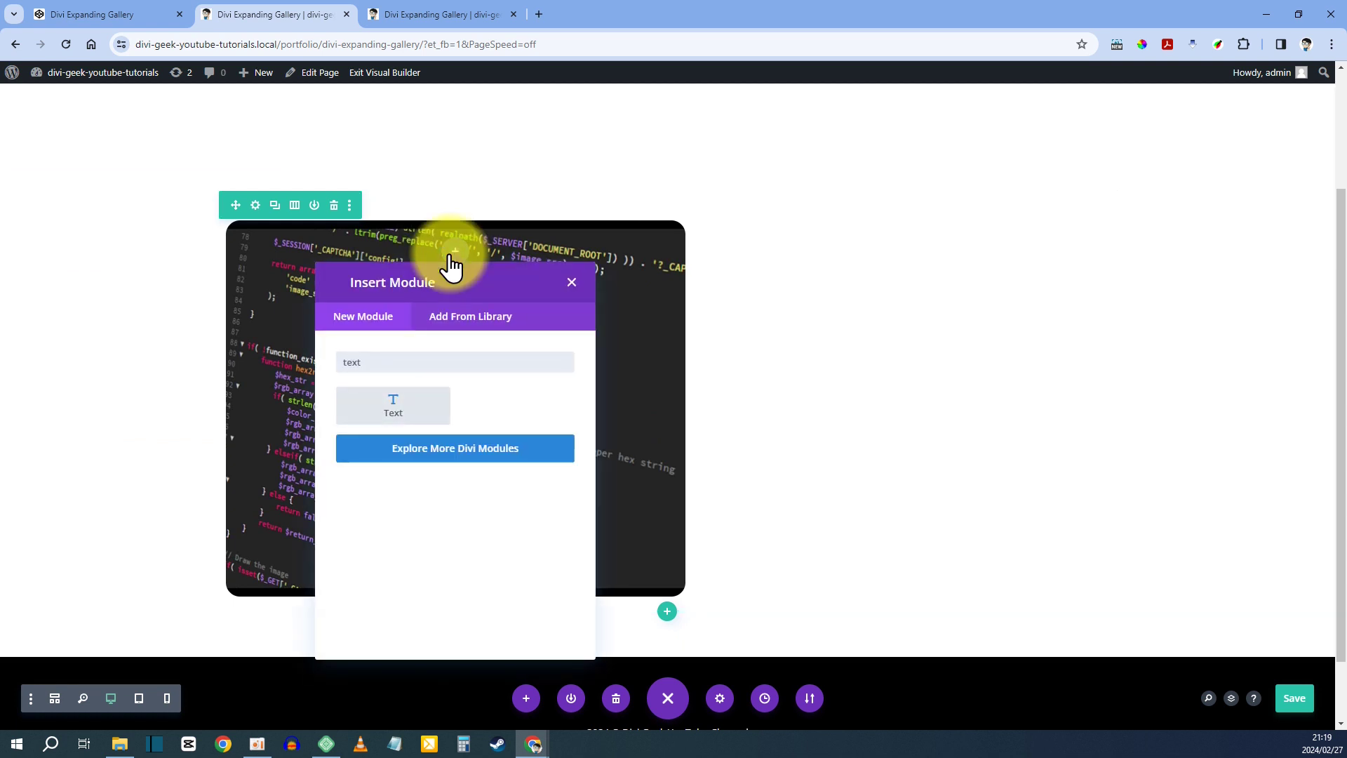
{"action": "left_click", "coordinate": [401, 409]}
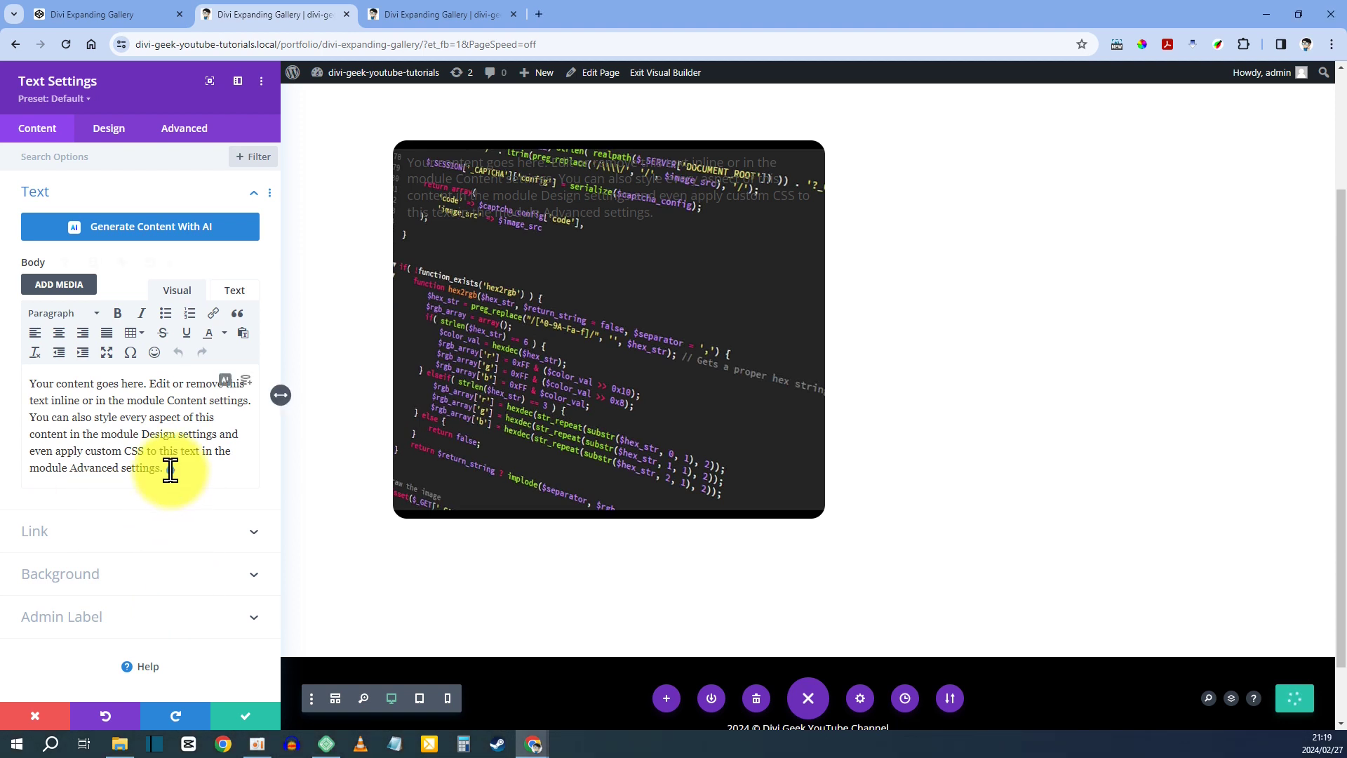
- Replace the placeholder body with "First Headline Goes Here." above a short content paragraph, and format the headline as Heading 3
{"action": "left_click_drag", "start_coordinate": [171, 466], "coordinate": [13, 379]}
{"action": "key", "text": "ctrl+v"}
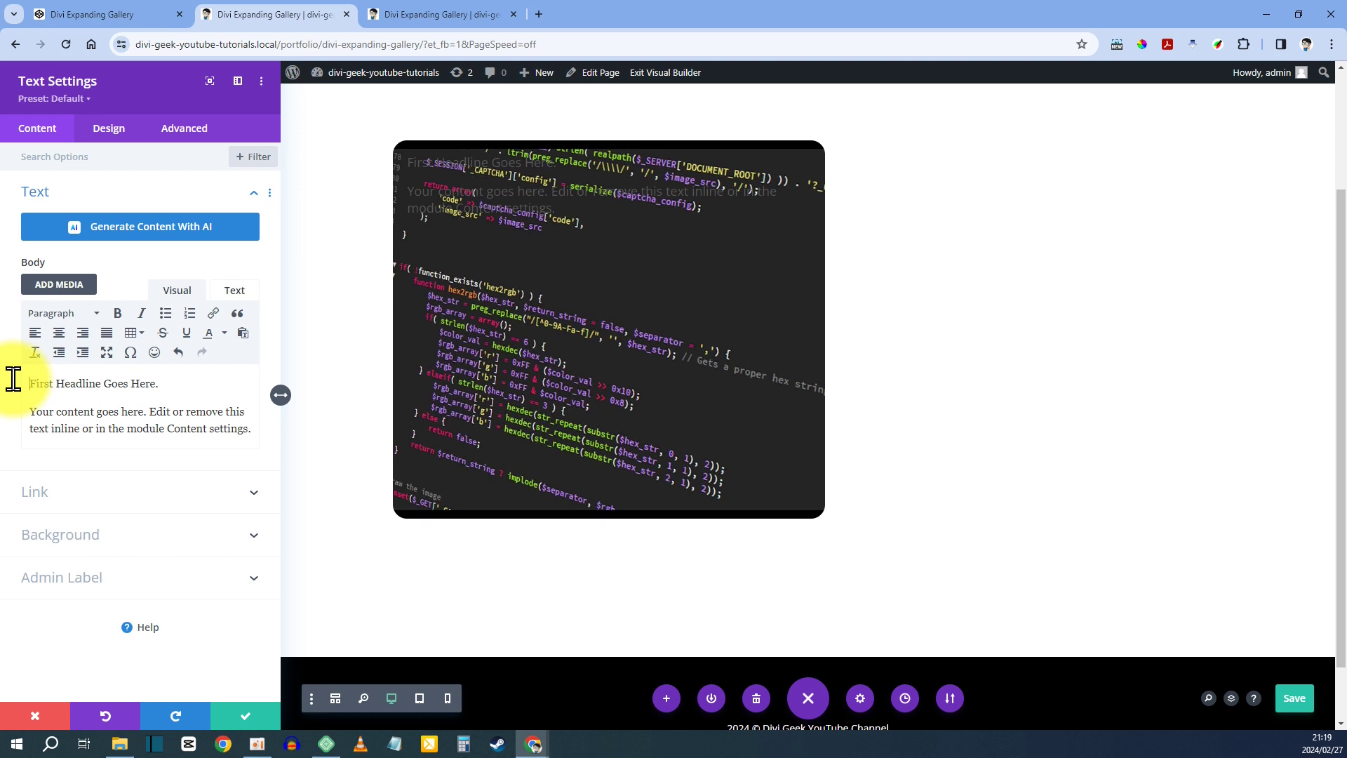
{"action": "key", "text": "shift+End"}
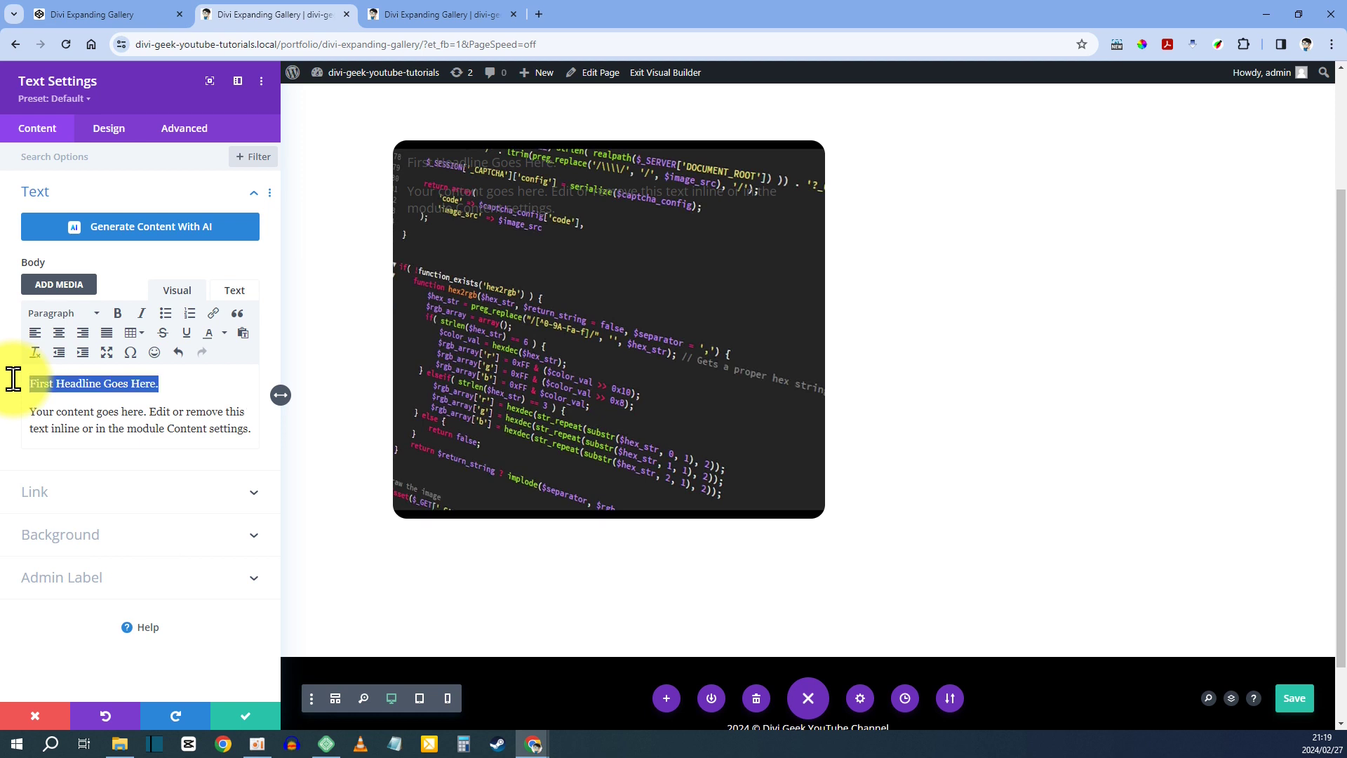
{"action": "left_click", "coordinate": [80, 314]}
{"action": "left_click", "coordinate": [104, 425]}
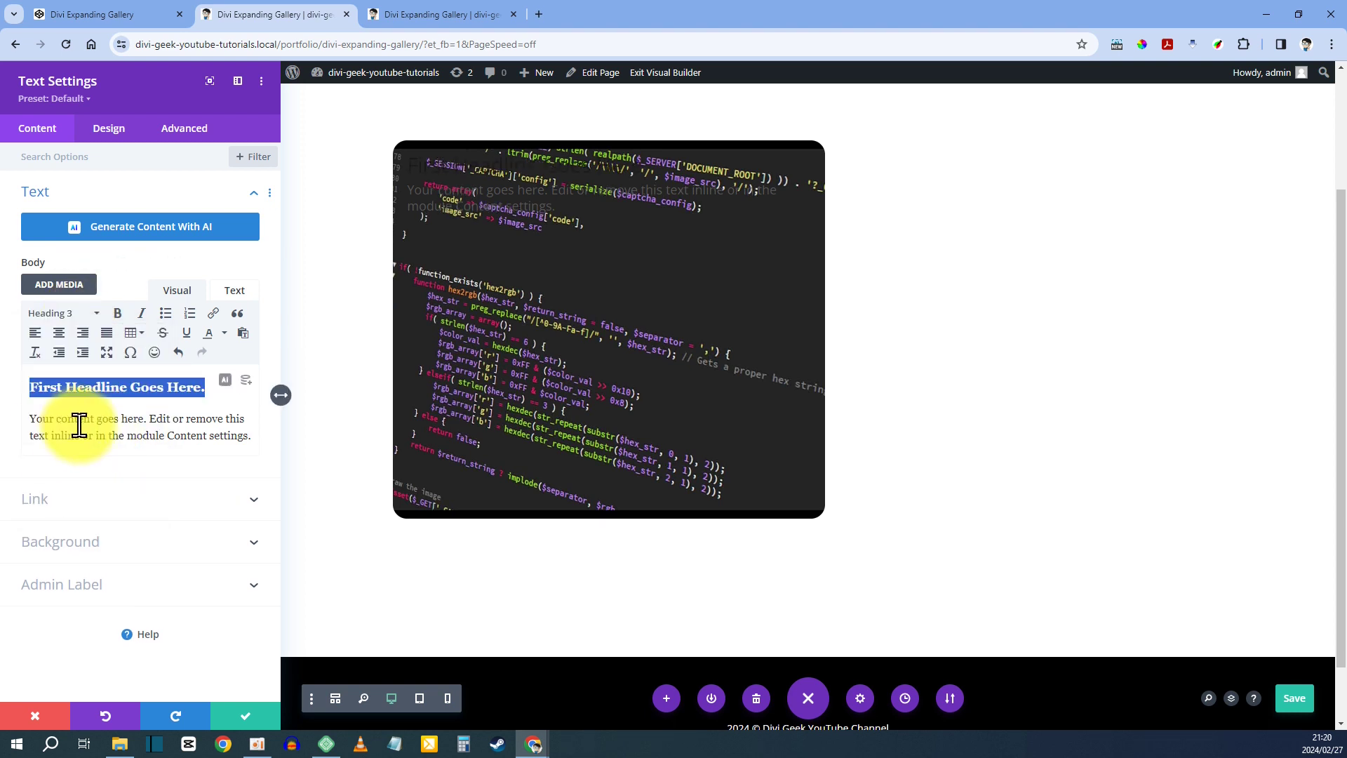
{"action": "left_click", "coordinate": [134, 428]}
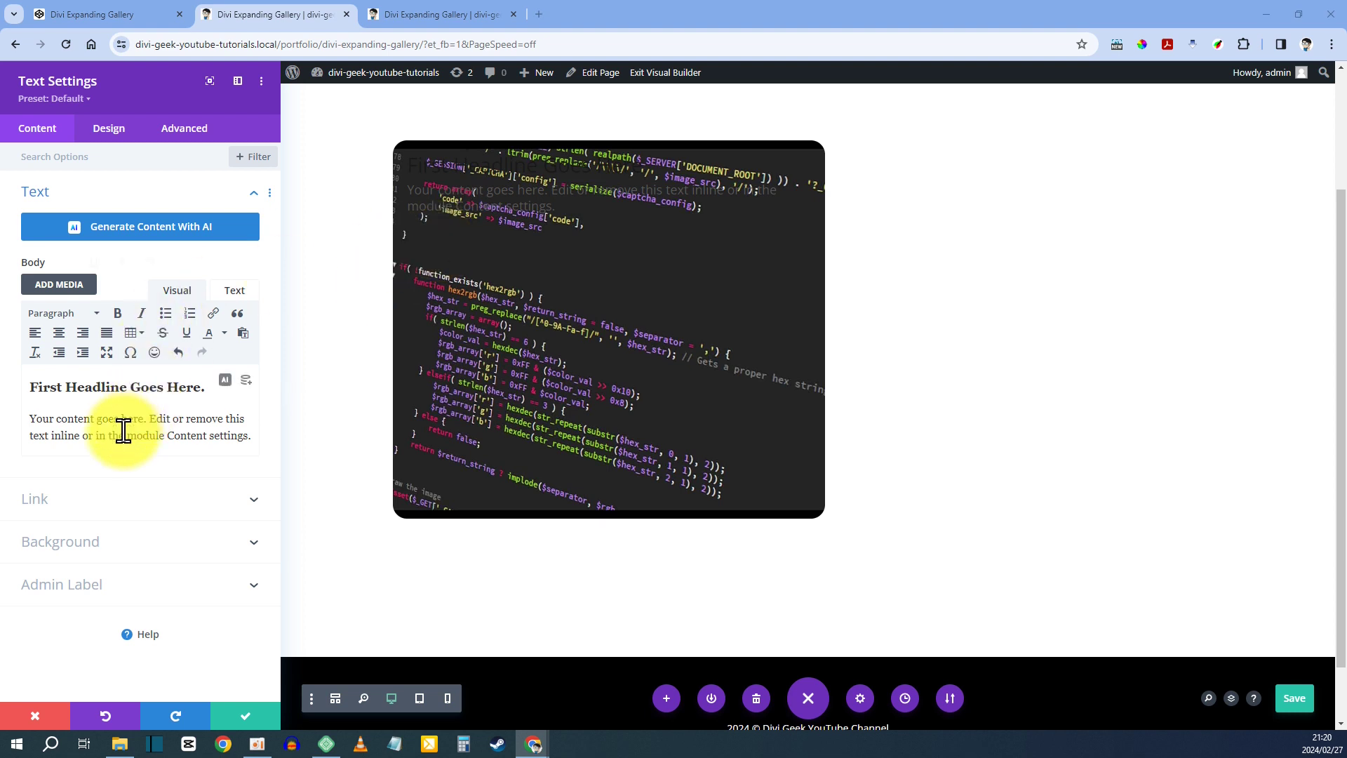
- Give the text module a white #ffffff background and set its Heading 3 text color to black
{"action": "left_click", "coordinate": [81, 554]}
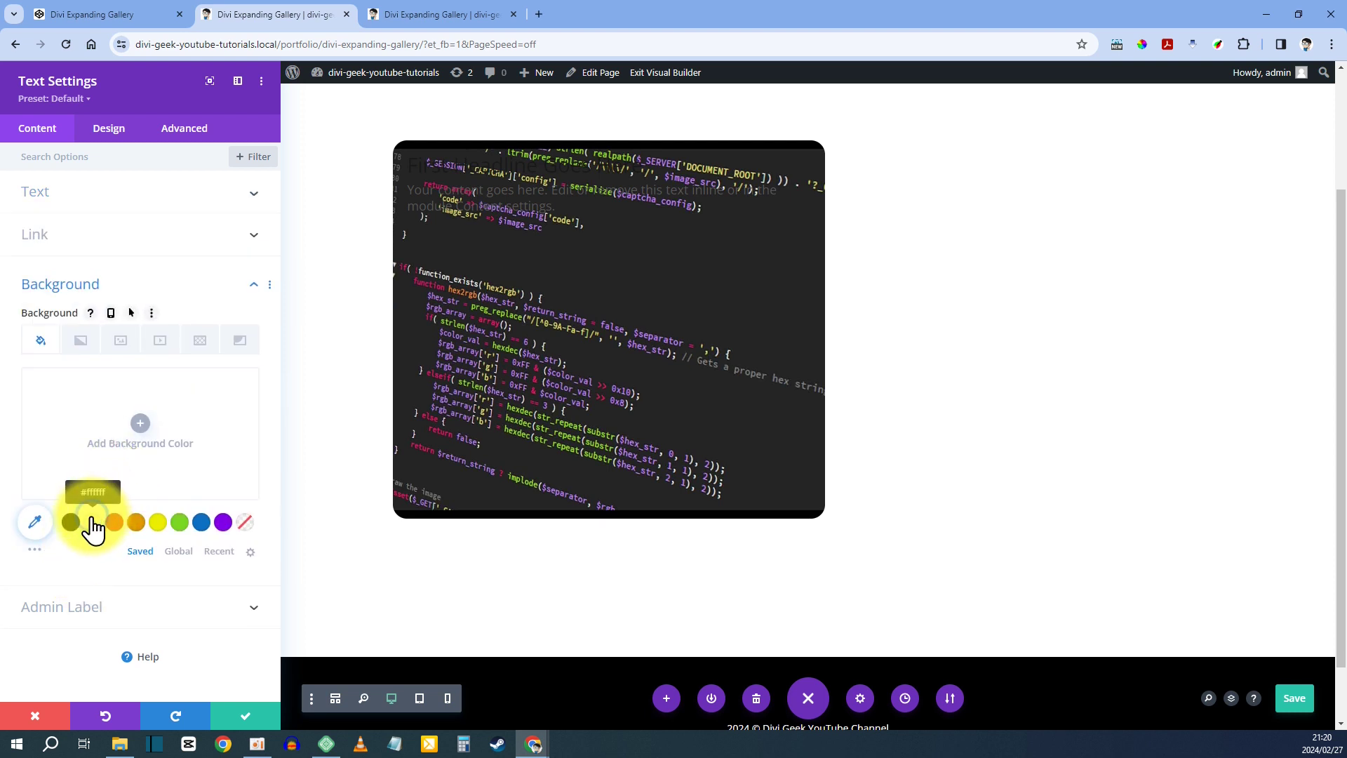
{"action": "left_click", "coordinate": [92, 520]}
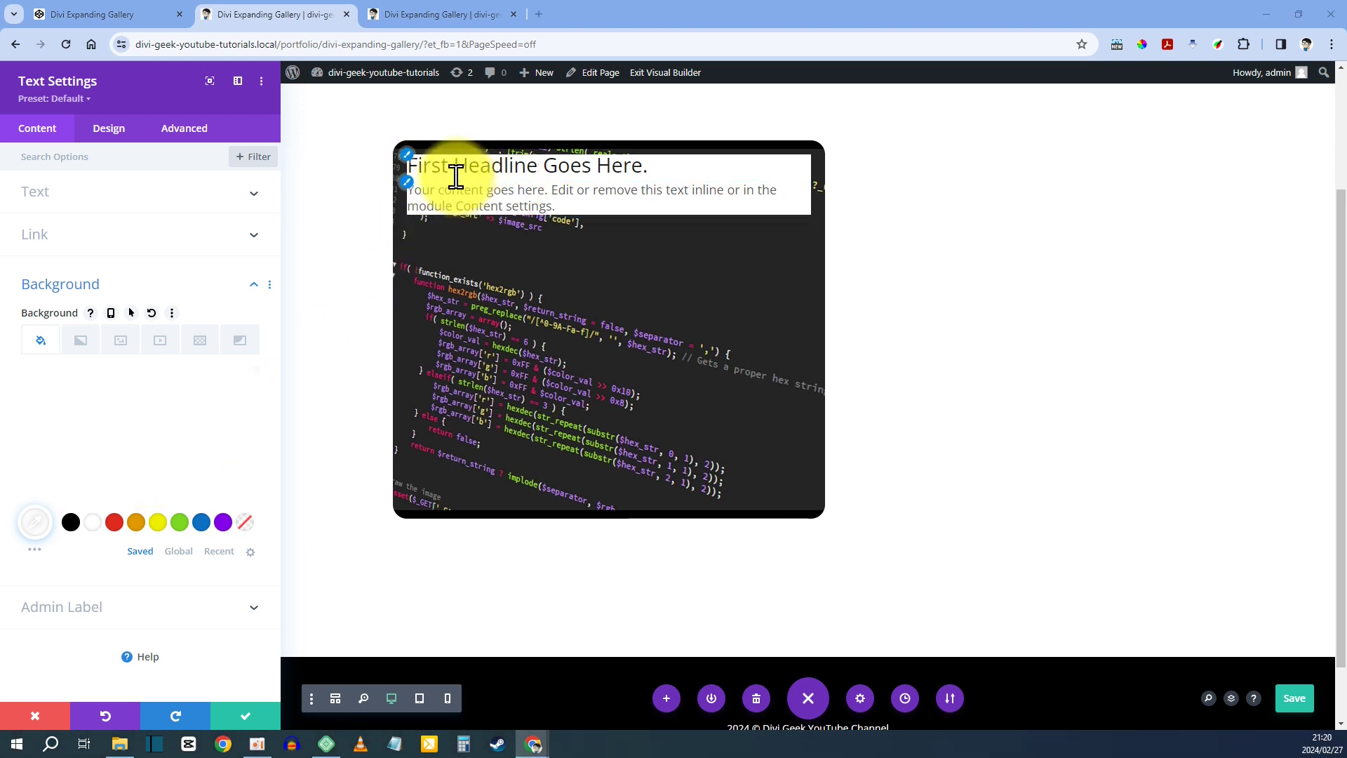
{"action": "left_click", "coordinate": [409, 166]}
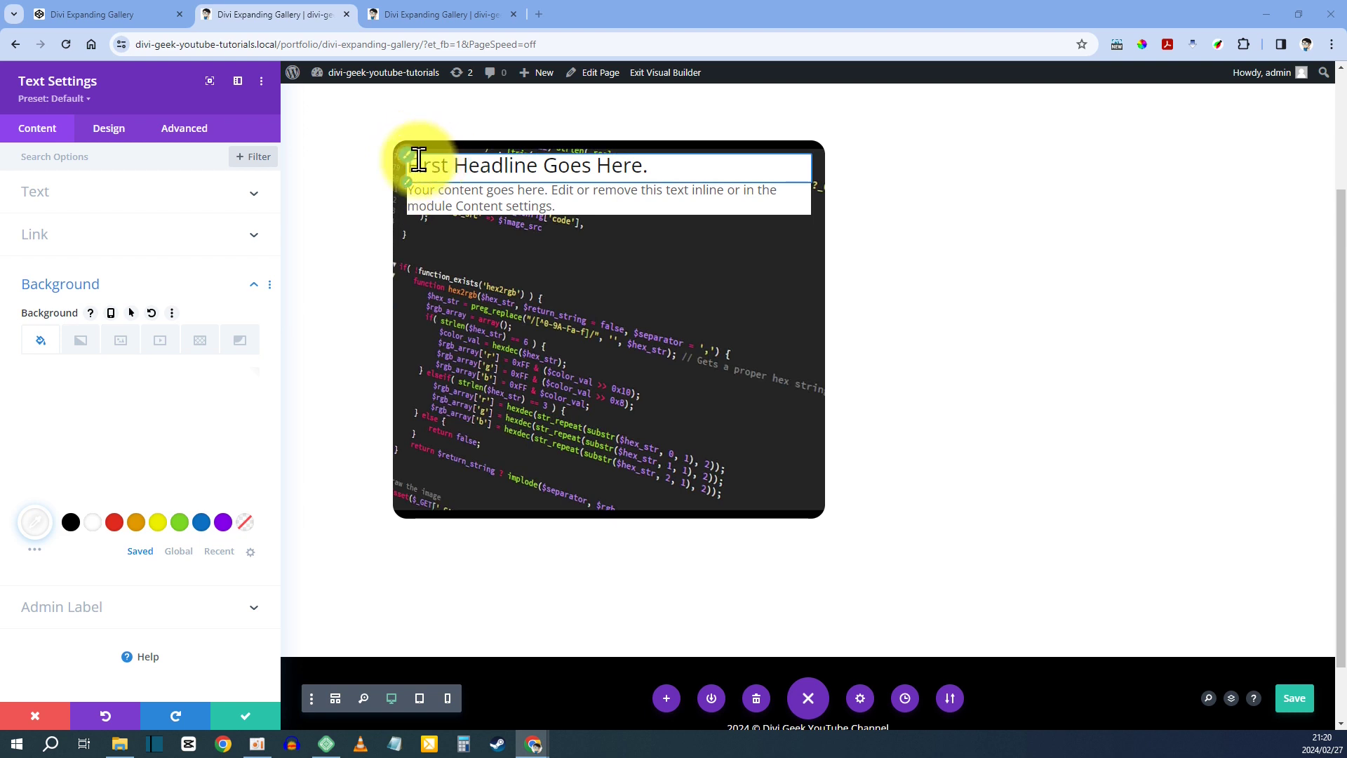
{"action": "left_click", "coordinate": [408, 157]}
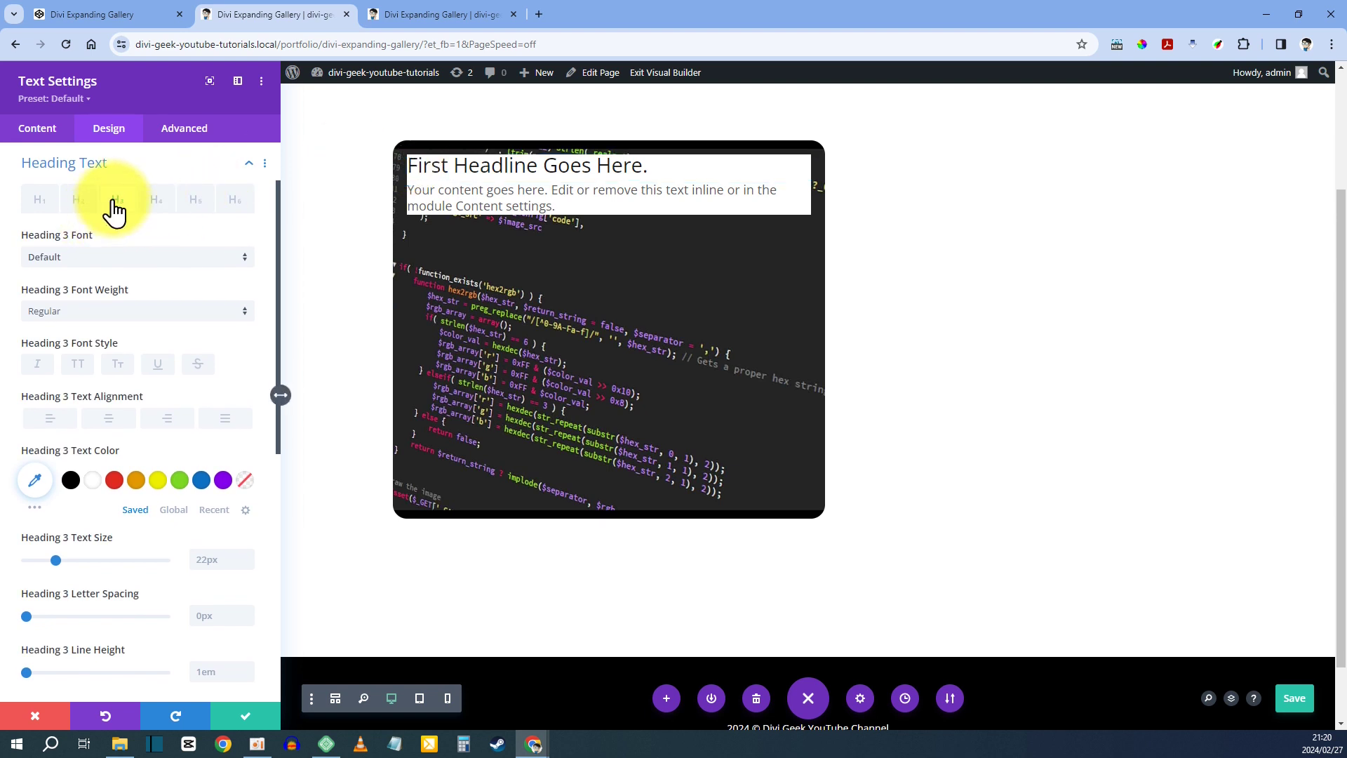
{"action": "left_click", "coordinate": [72, 480]}
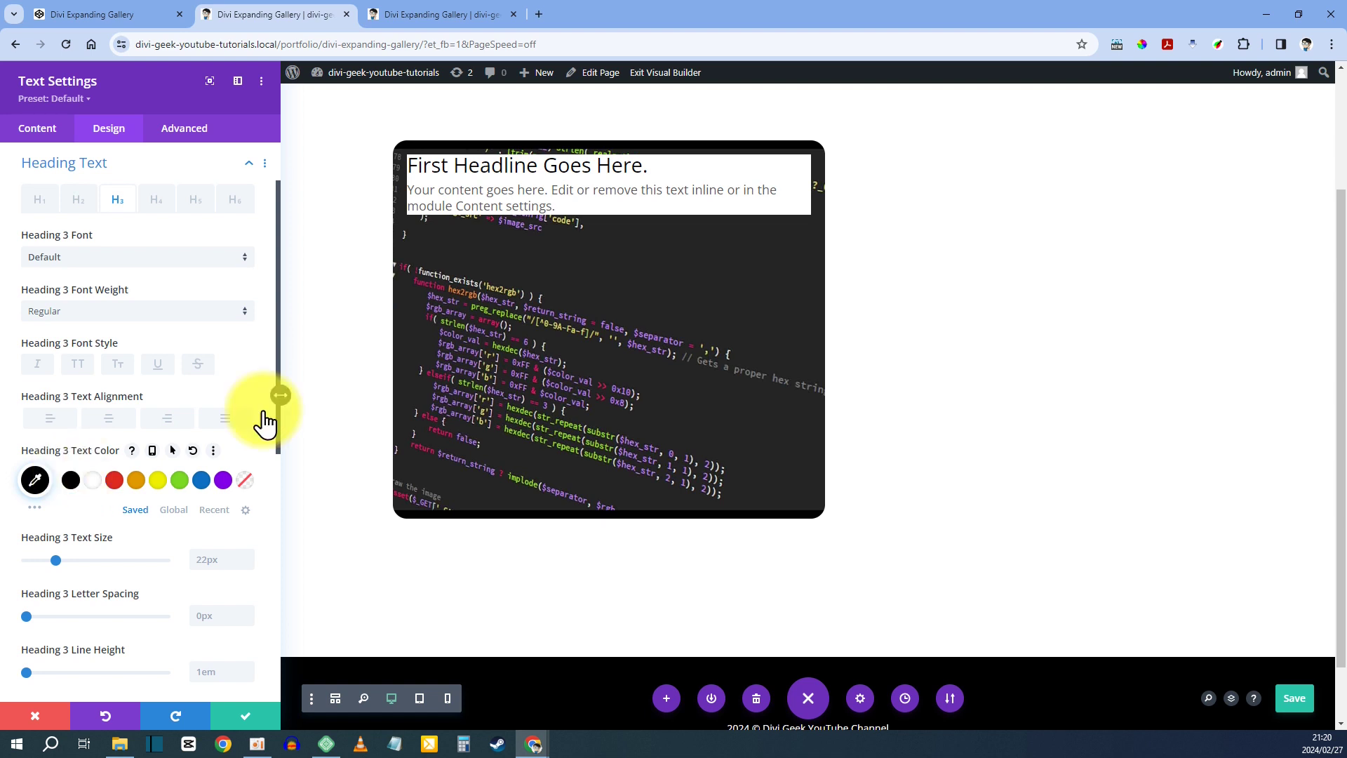
- Set the text module's paragraph text color to black
{"action": "left_click", "coordinate": [407, 196]}
{"action": "left_click", "coordinate": [225, 193]}
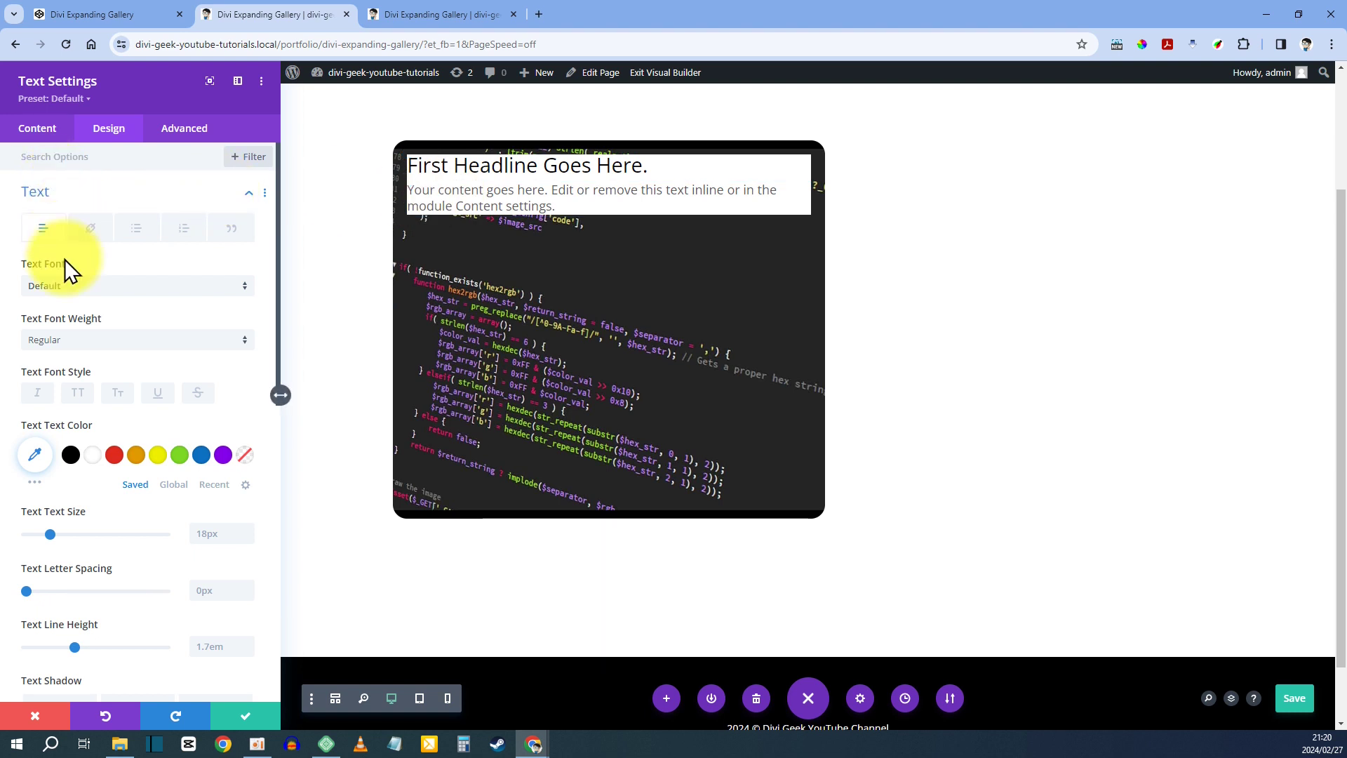
{"action": "left_click", "coordinate": [72, 458]}
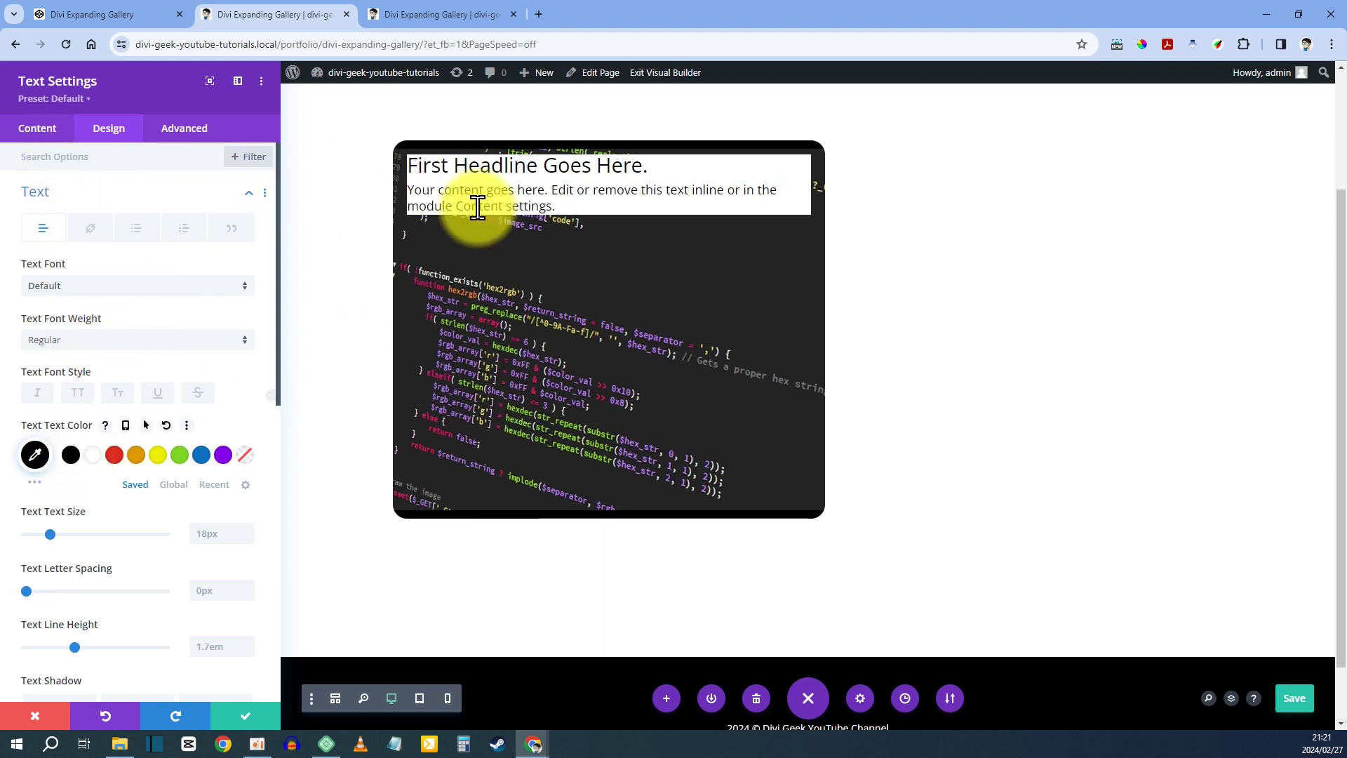
- Make the text module's white background slightly transparent by setting its color to rgba(255,255,255,0.9)
{"action": "left_click", "coordinate": [46, 131]}
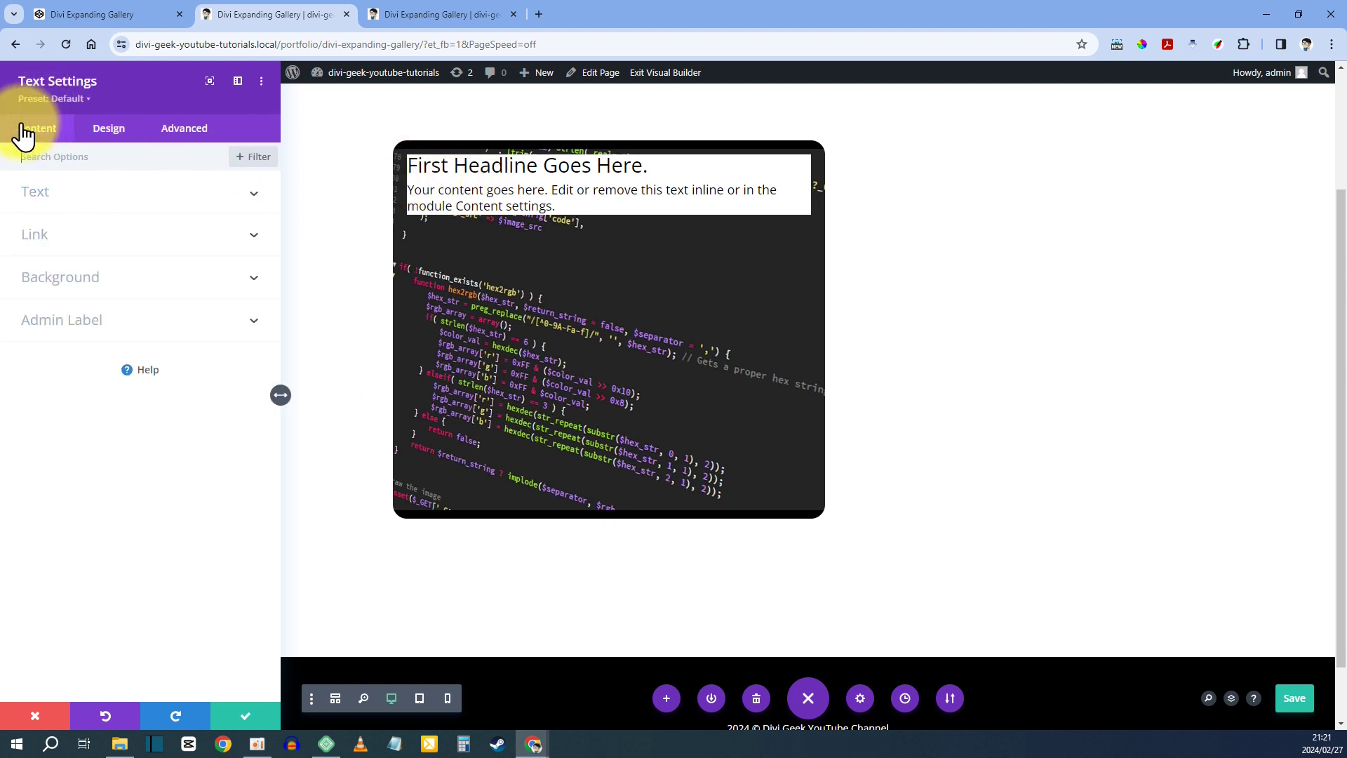
{"action": "left_click", "coordinate": [89, 285]}
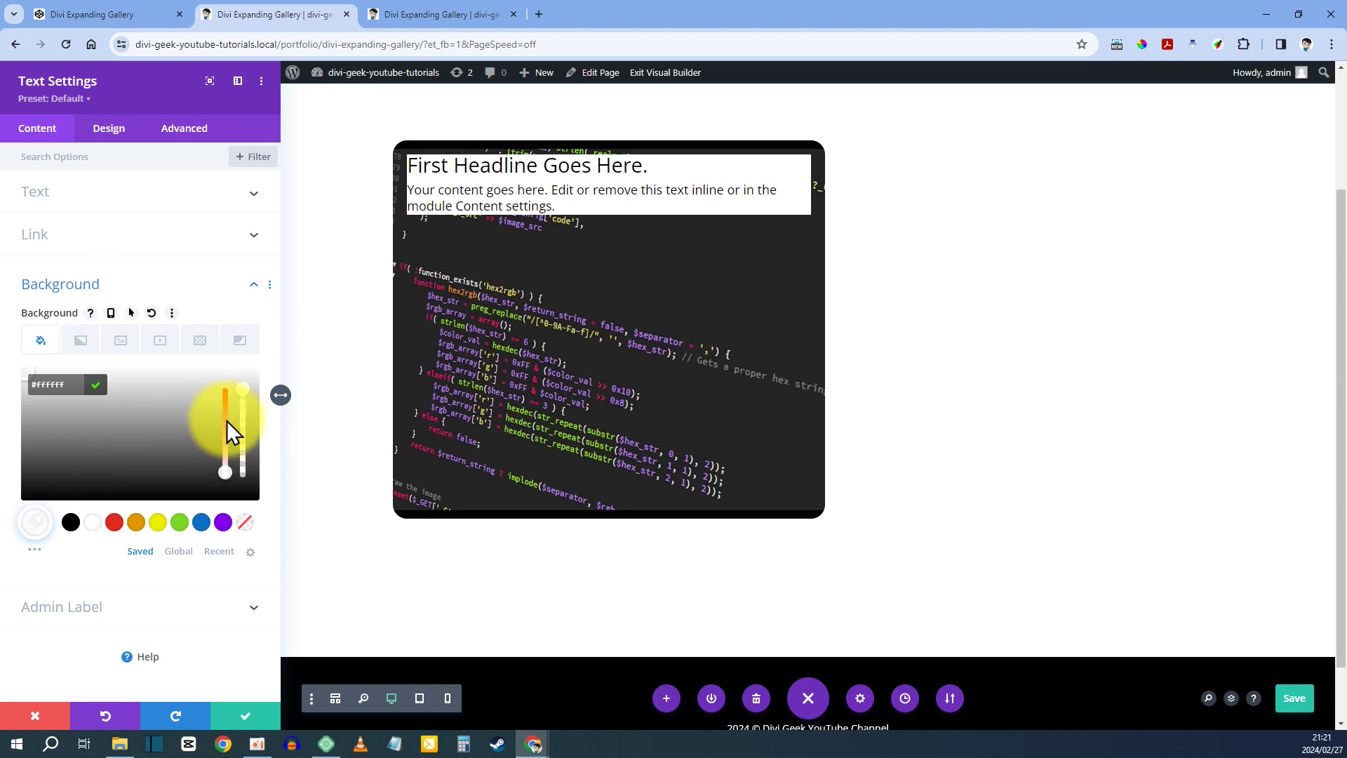
{"action": "left_click", "coordinate": [246, 391]}
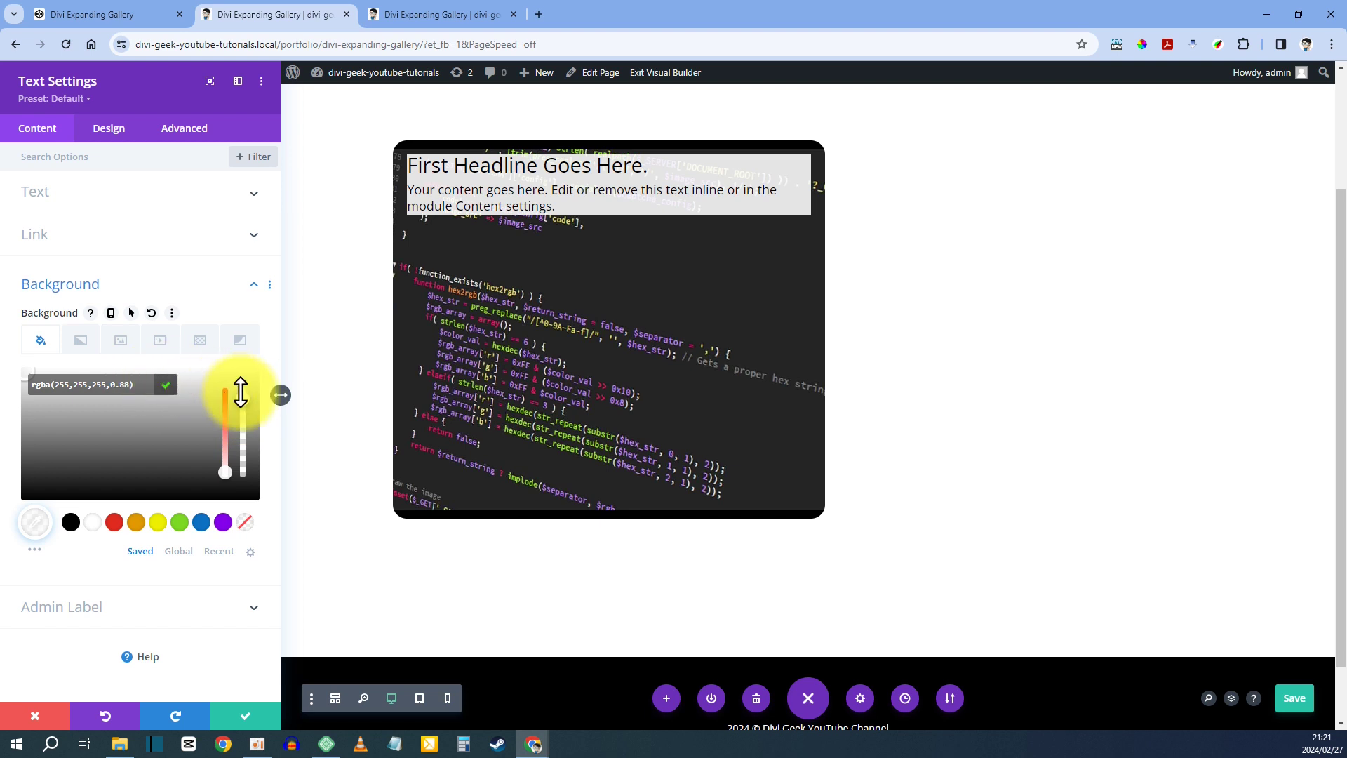
{"action": "left_click", "coordinate": [243, 392]}
{"action": "left_click", "coordinate": [129, 383]}
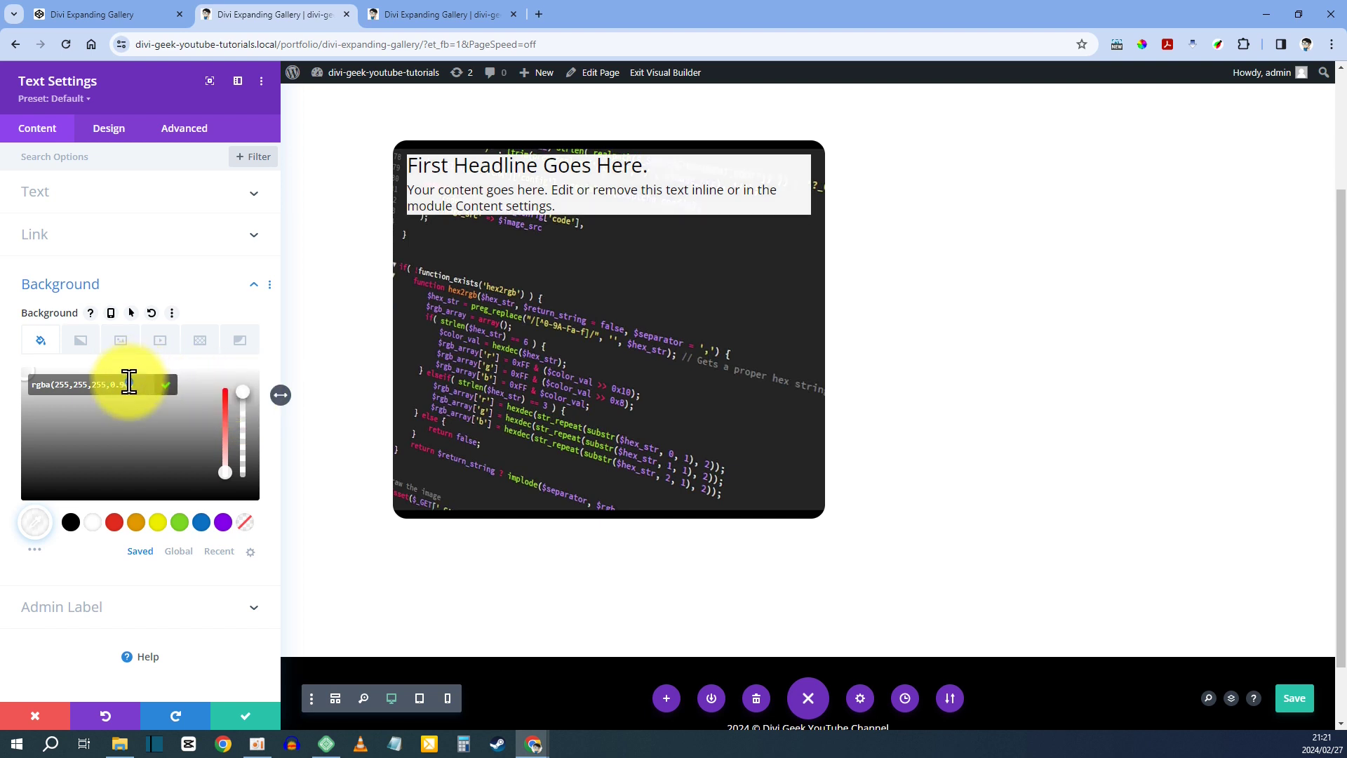
{"action": "key", "text": "BackSpace"}
{"action": "left_click", "coordinate": [165, 384]}
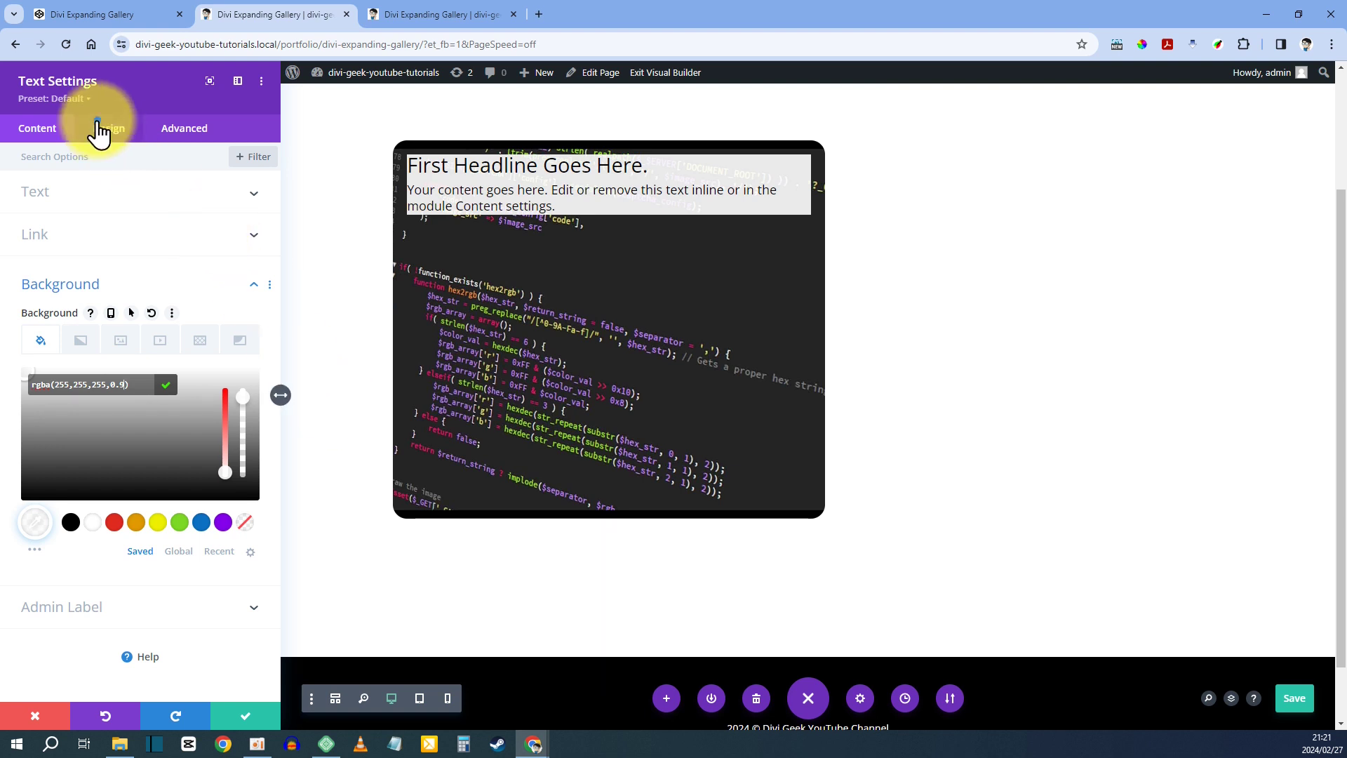
- Set the text module's width to 80% in its sizing options
{"action": "left_click", "coordinate": [100, 129]}
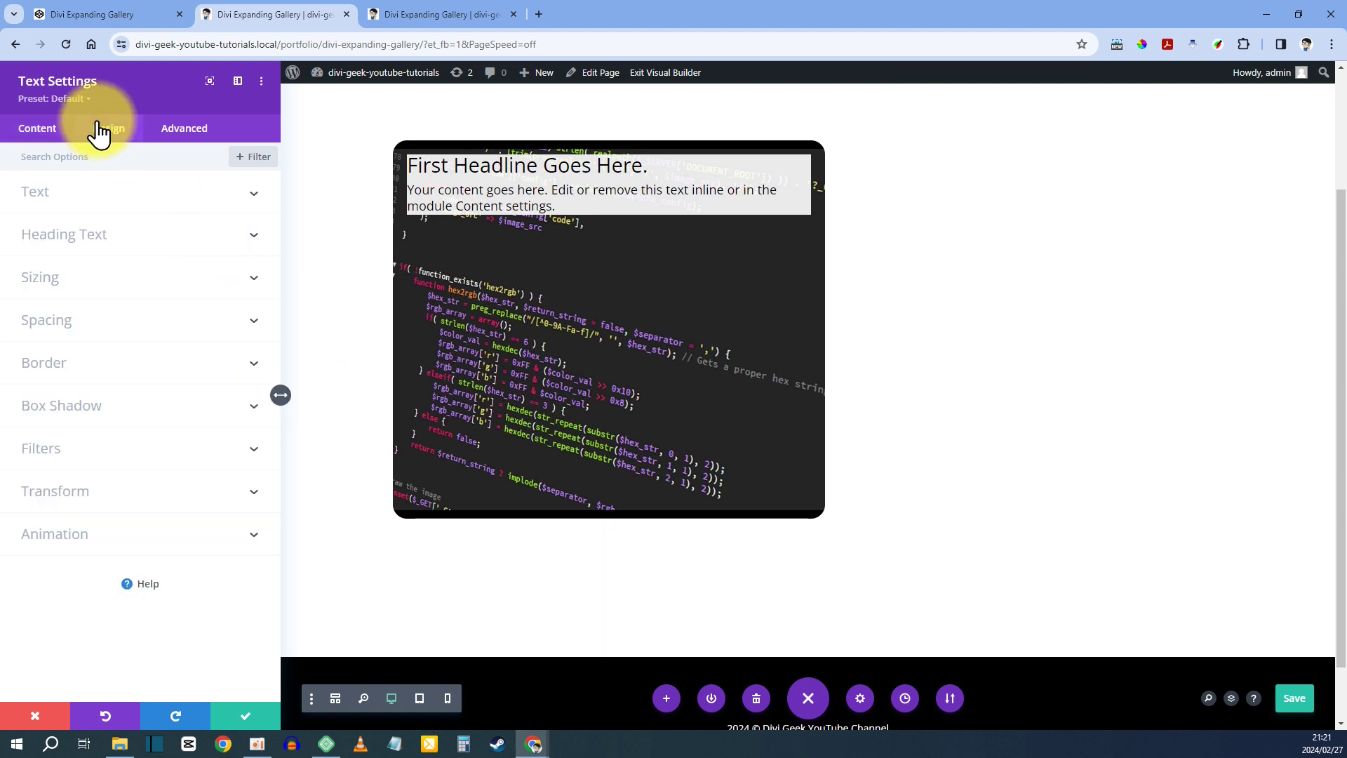
{"action": "left_click", "coordinate": [60, 287]}
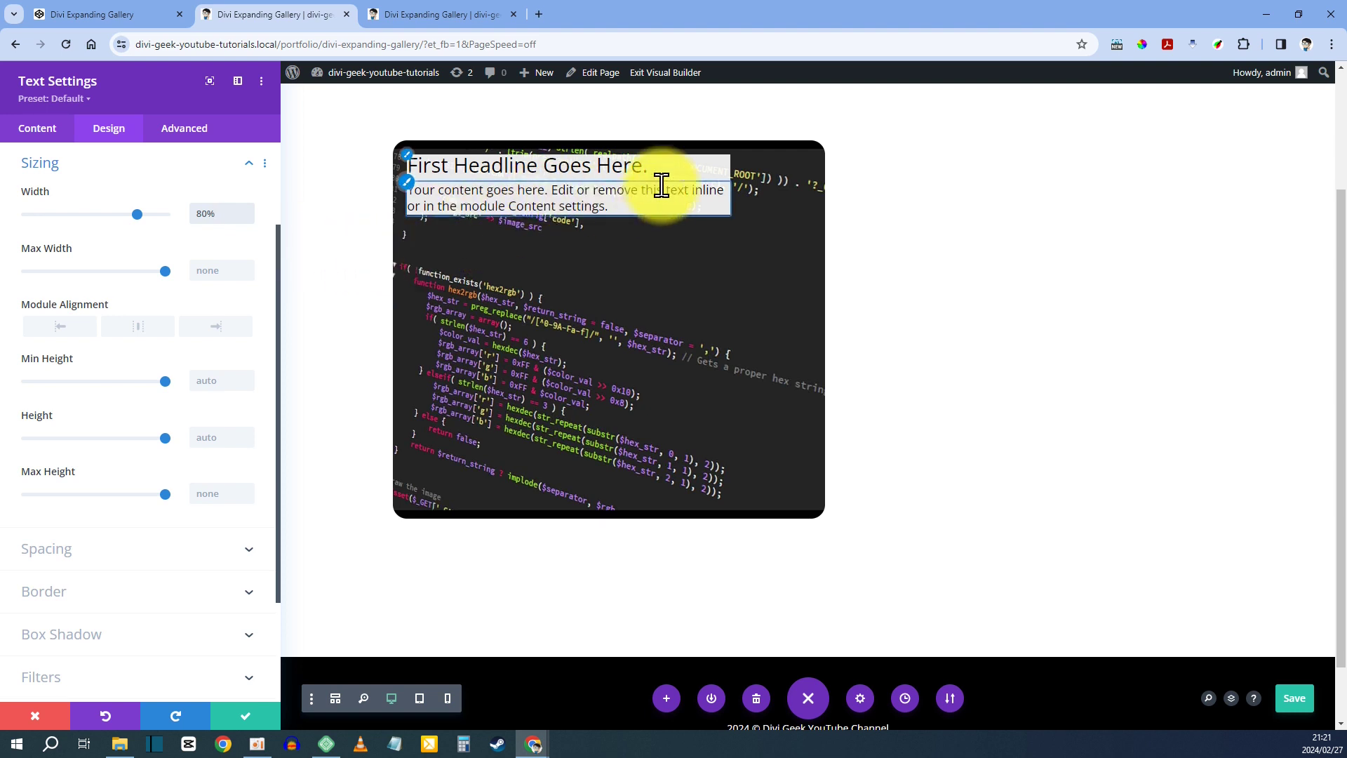
- Set the text module's padding to 20px on all four sides
{"action": "left_click", "coordinate": [473, 176]}
{"action": "left_click", "coordinate": [441, 189]}
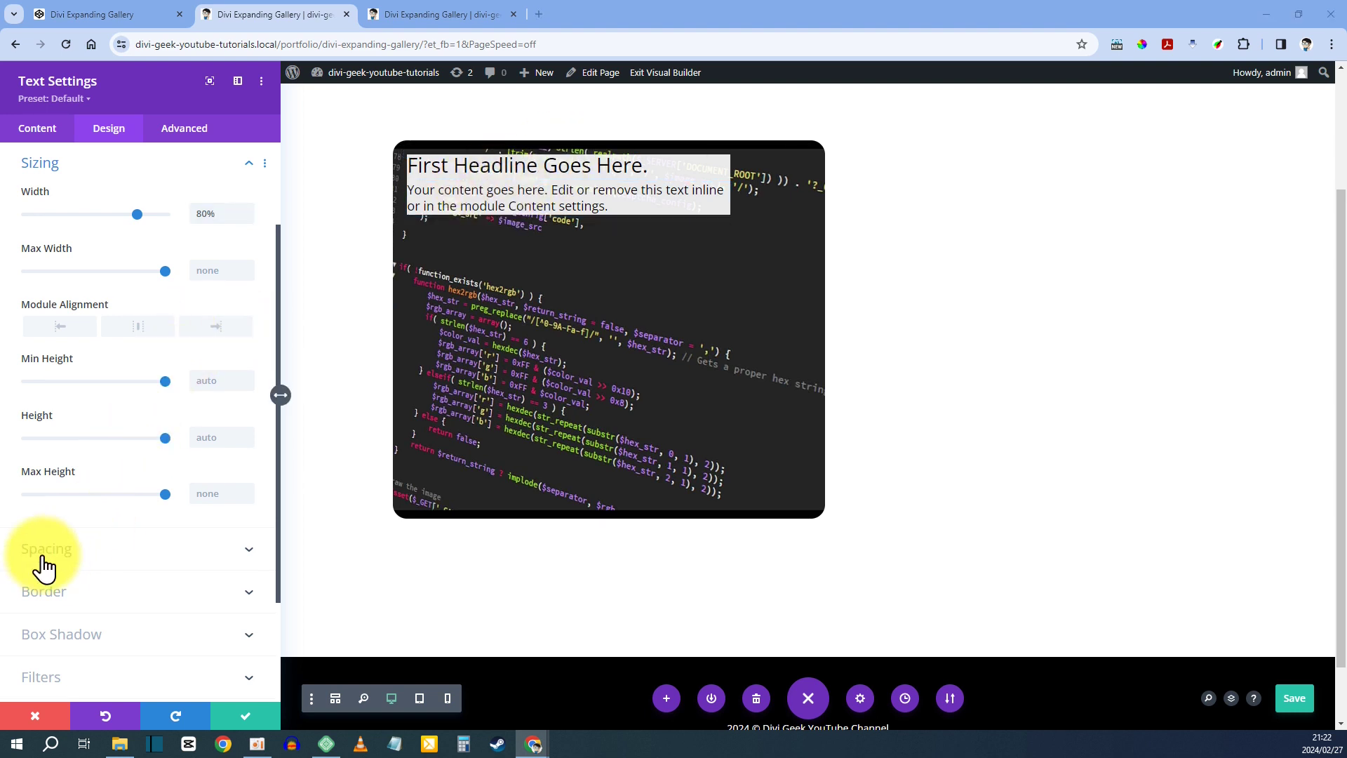
{"action": "left_click", "coordinate": [68, 556]}
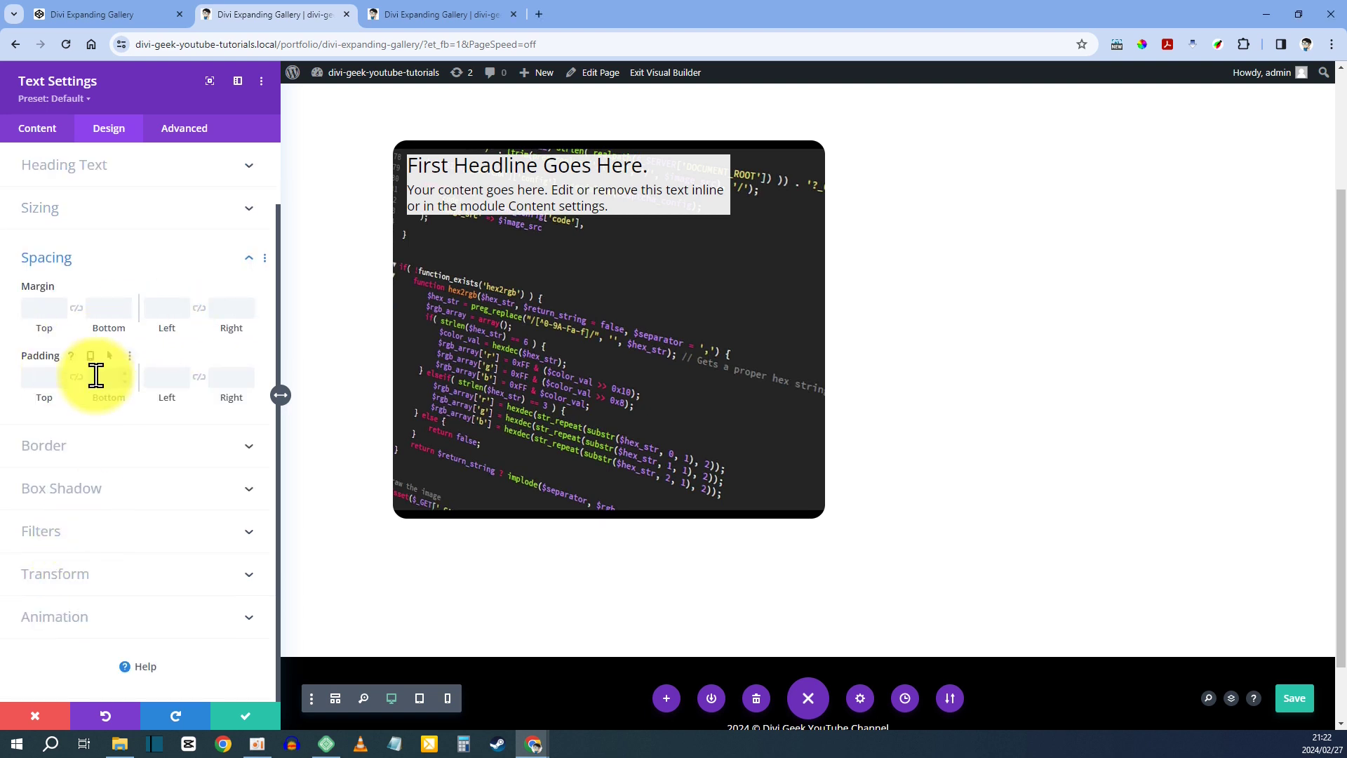
{"action": "left_click", "coordinate": [74, 382]}
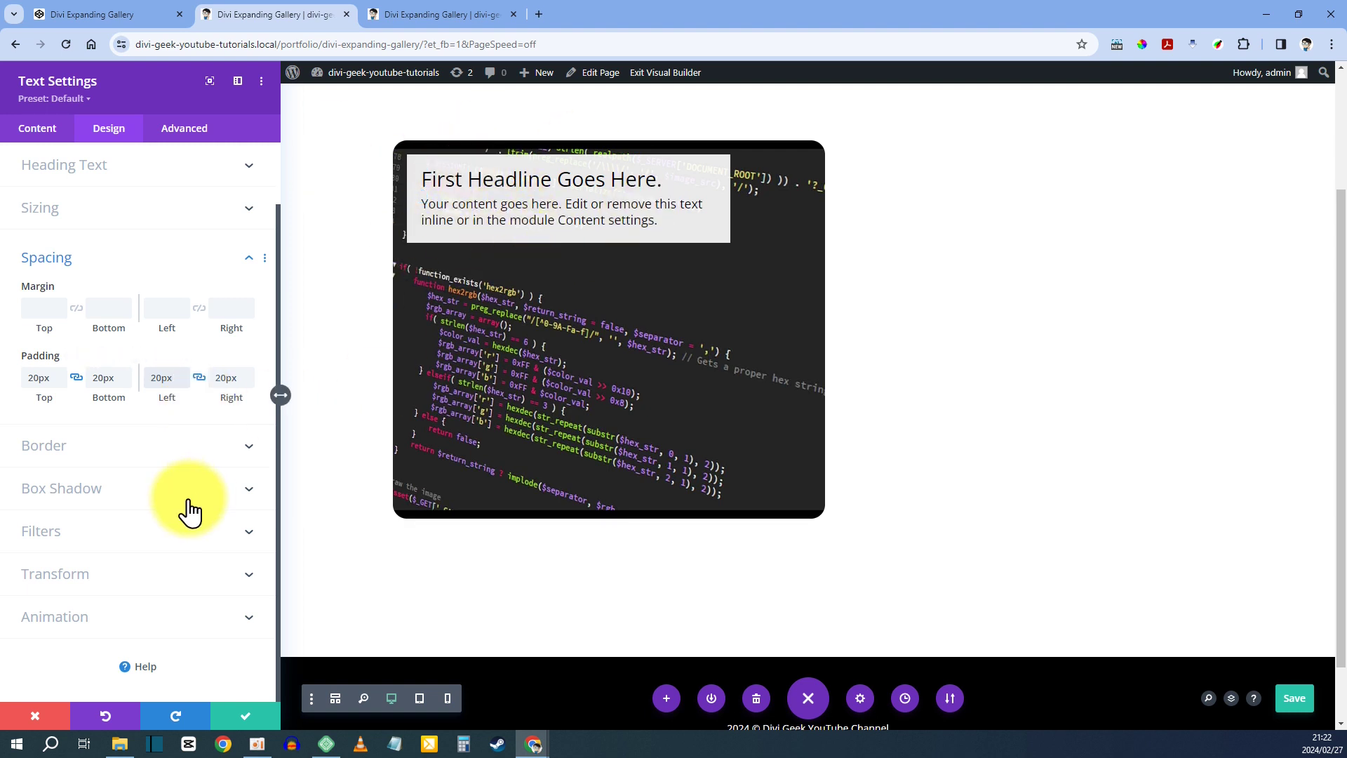
- Round all four corners of the text module by 20px
{"action": "left_click", "coordinate": [59, 443]}
{"action": "left_click", "coordinate": [42, 222]}
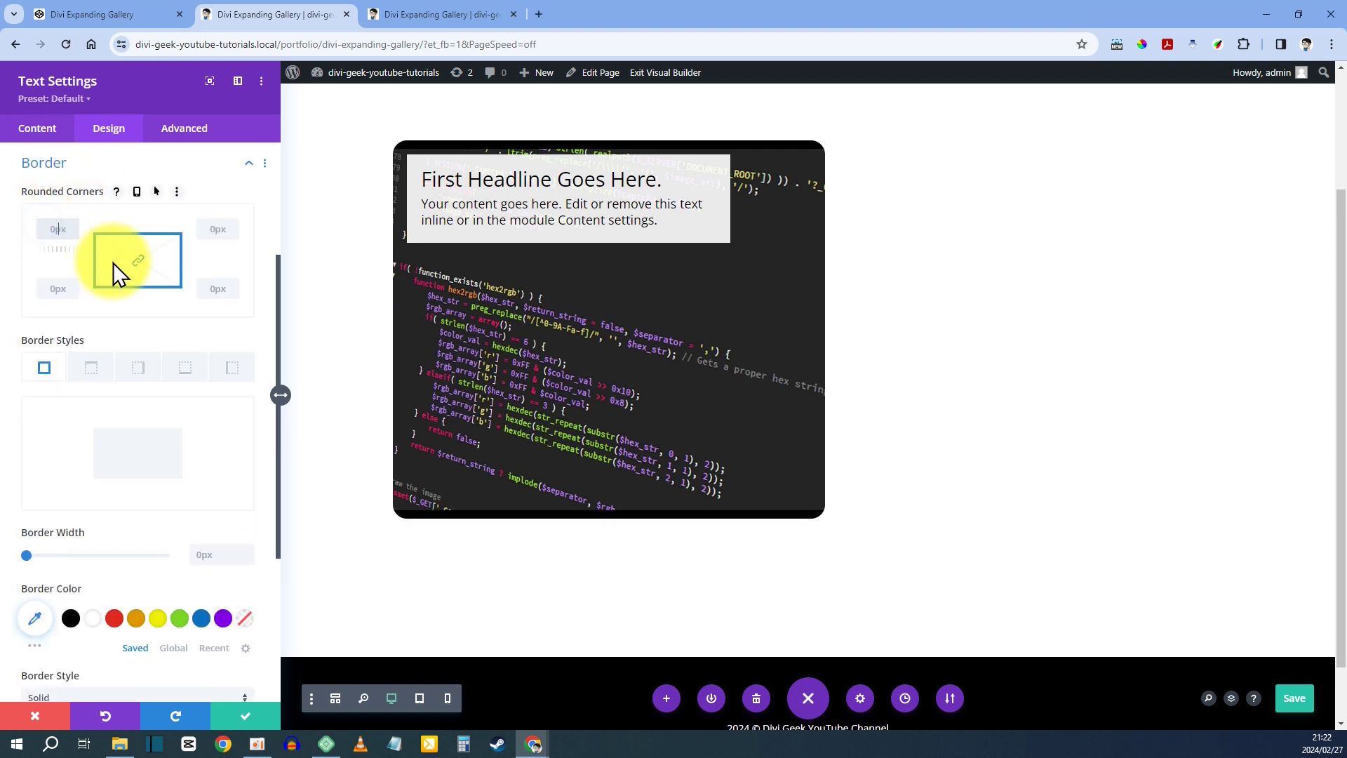
{"action": "type", "text": "20"}
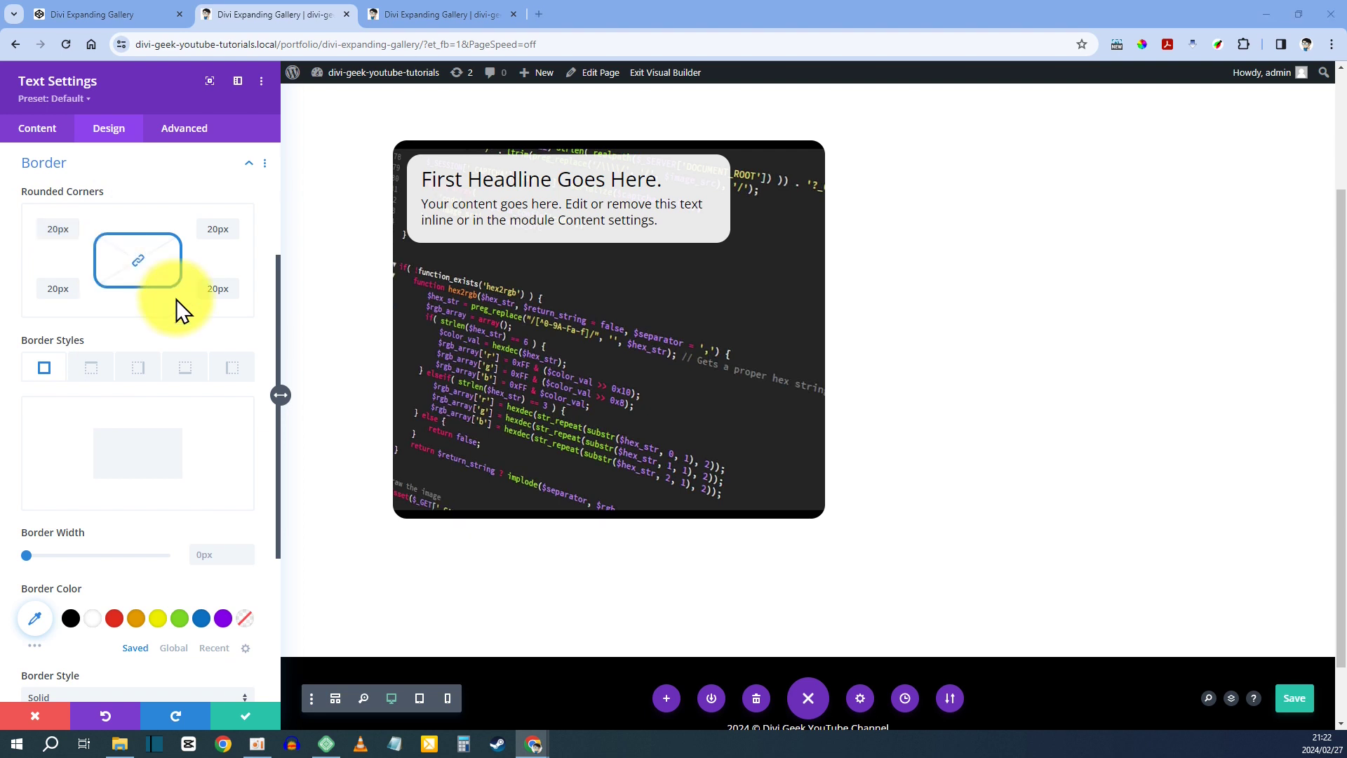
- Copy the dg-text class name from the CodePen CSS and paste it as the text module's CSS class
{"action": "left_click", "coordinate": [182, 131]}
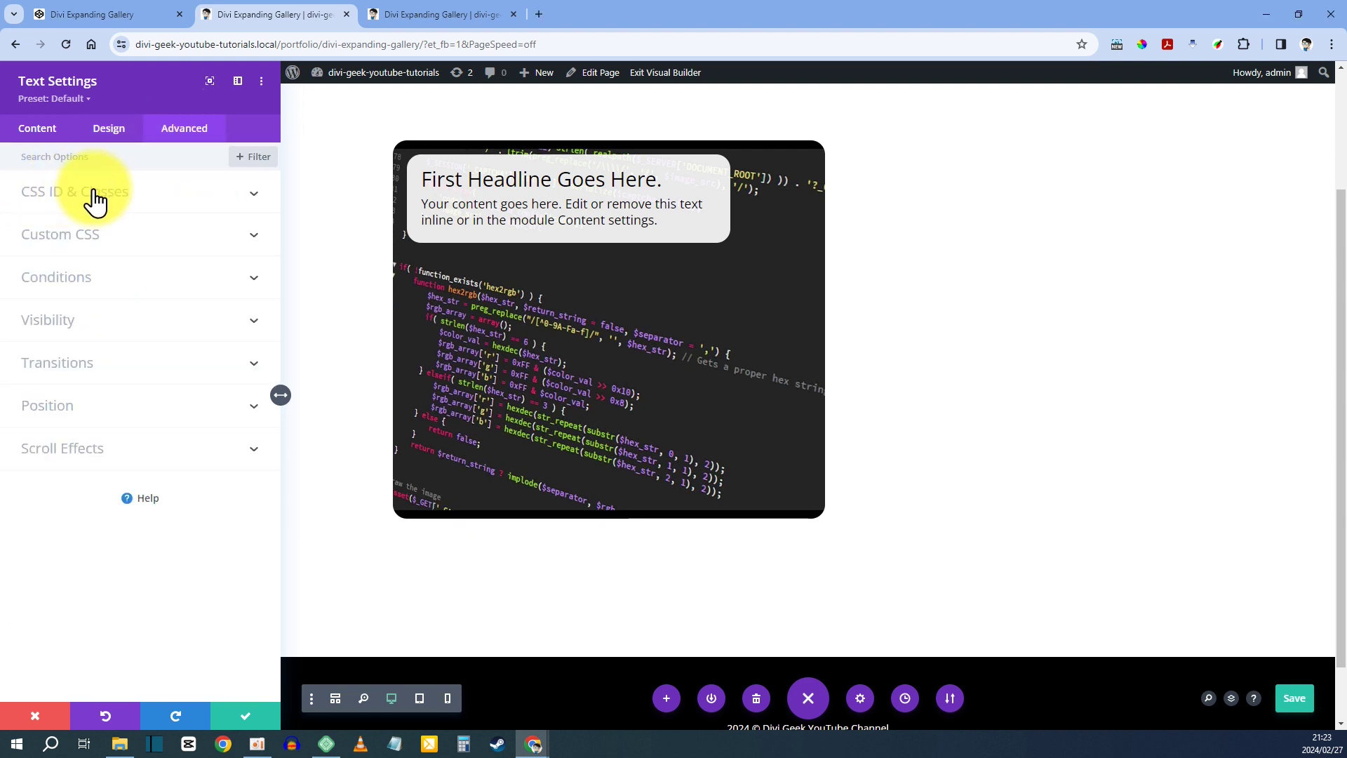
{"action": "left_click", "coordinate": [95, 197]}
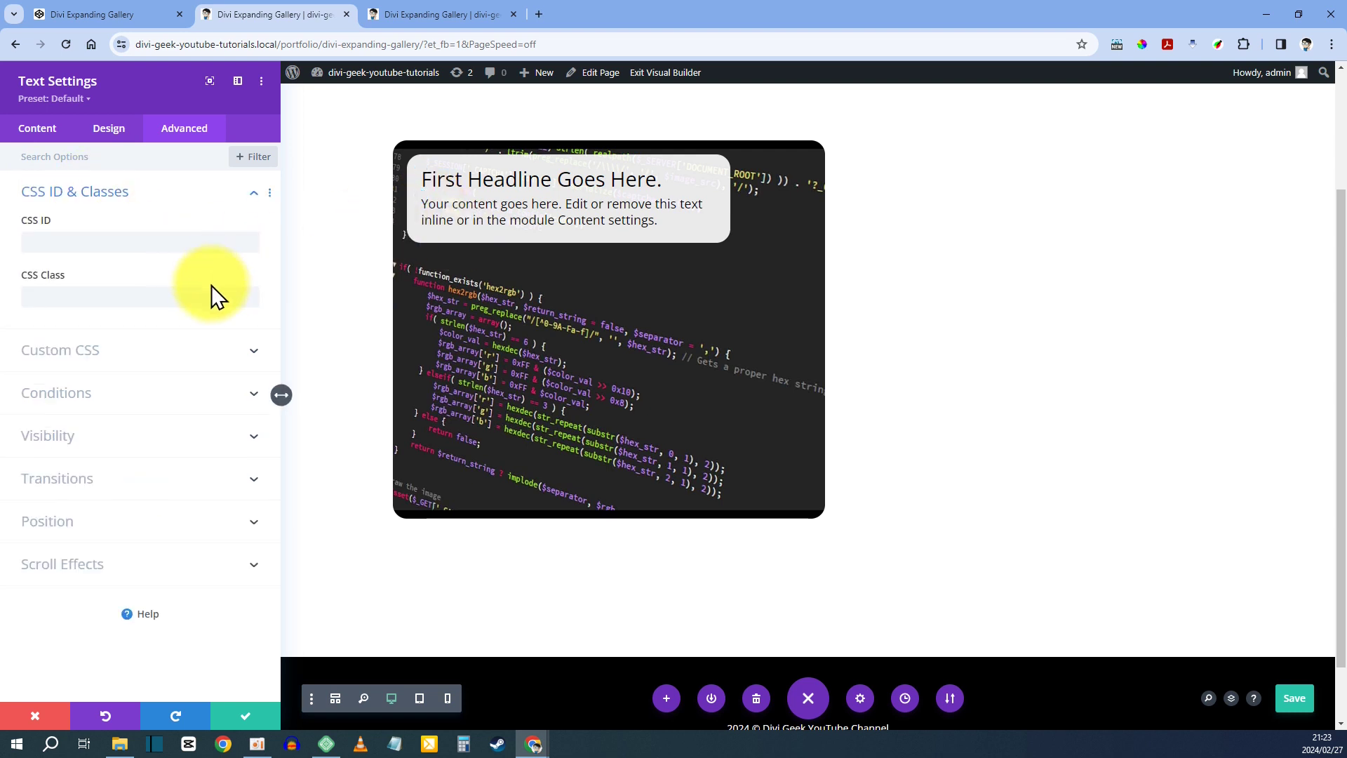
{"action": "left_click", "coordinate": [73, 15]}
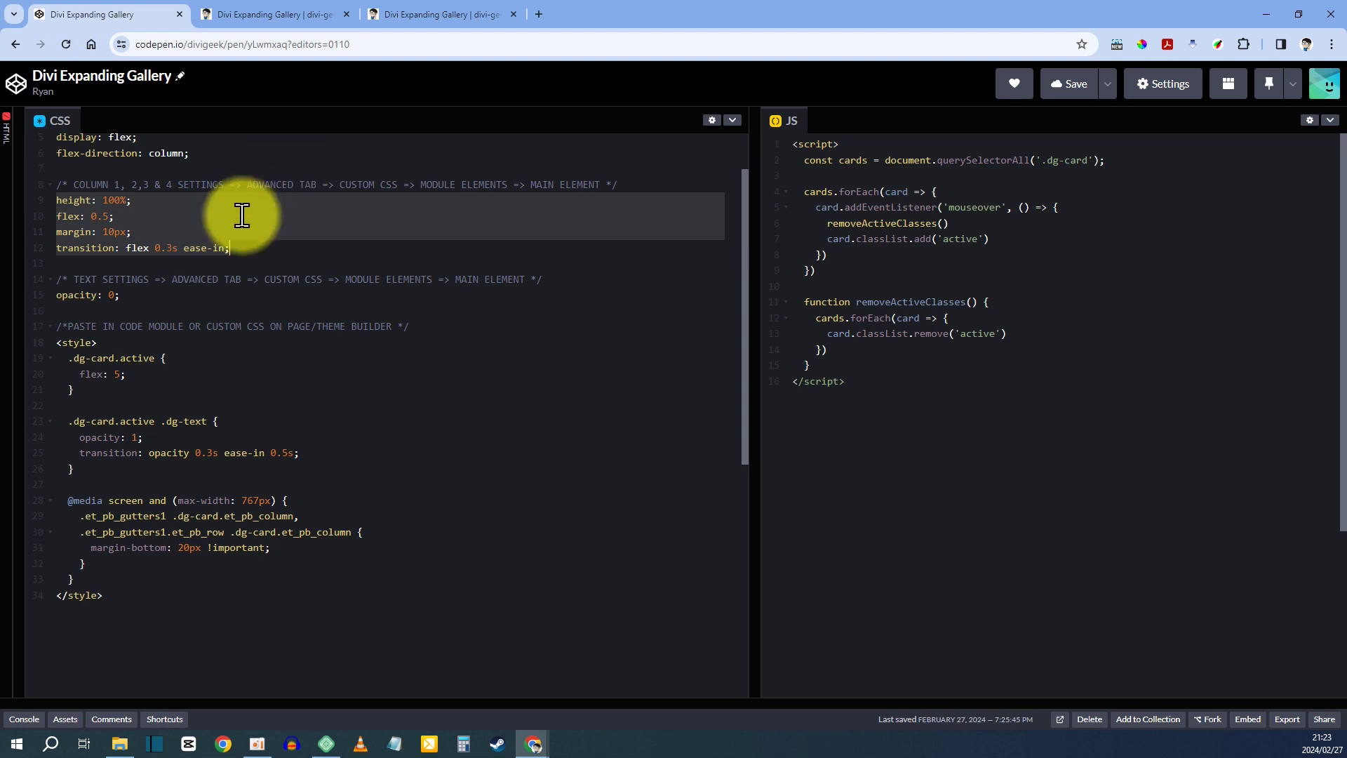
{"action": "left_click", "coordinate": [194, 423]}
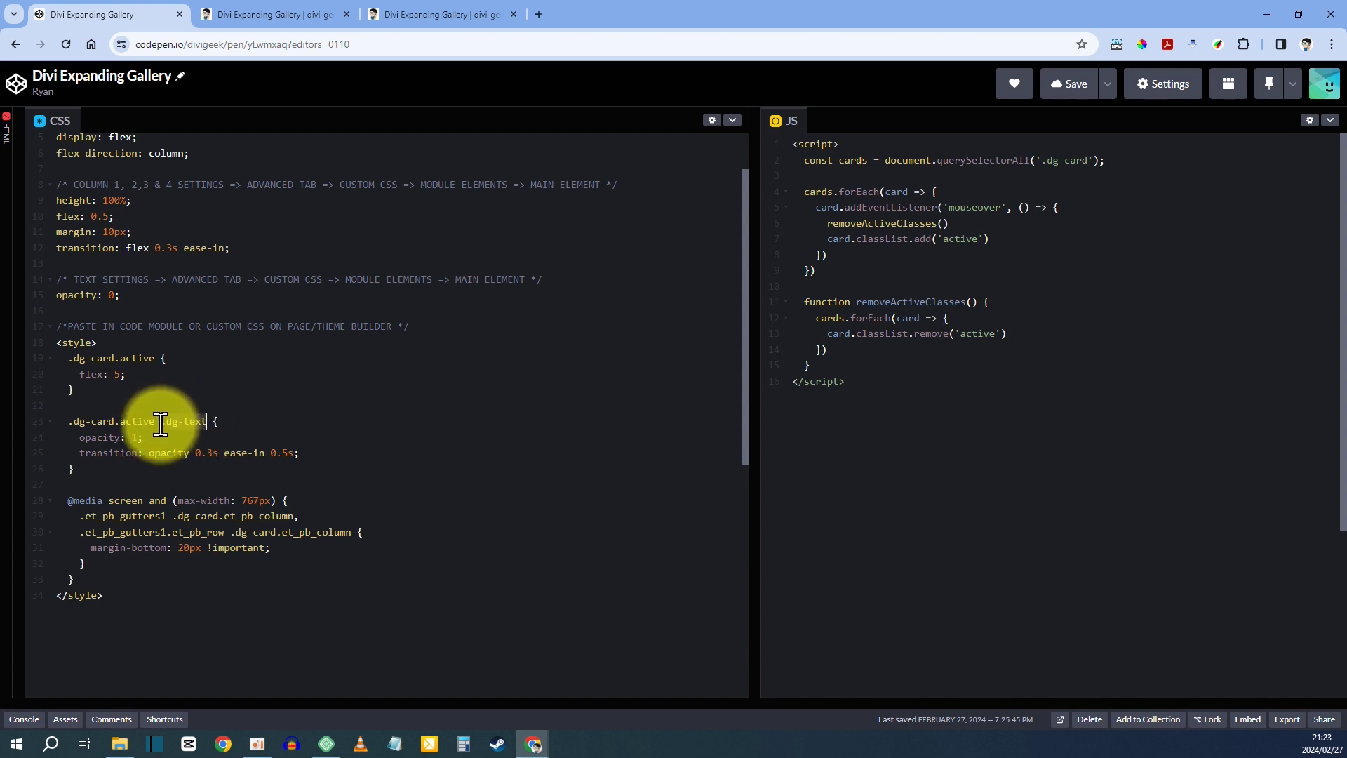
{"action": "right_click", "coordinate": [182, 422]}
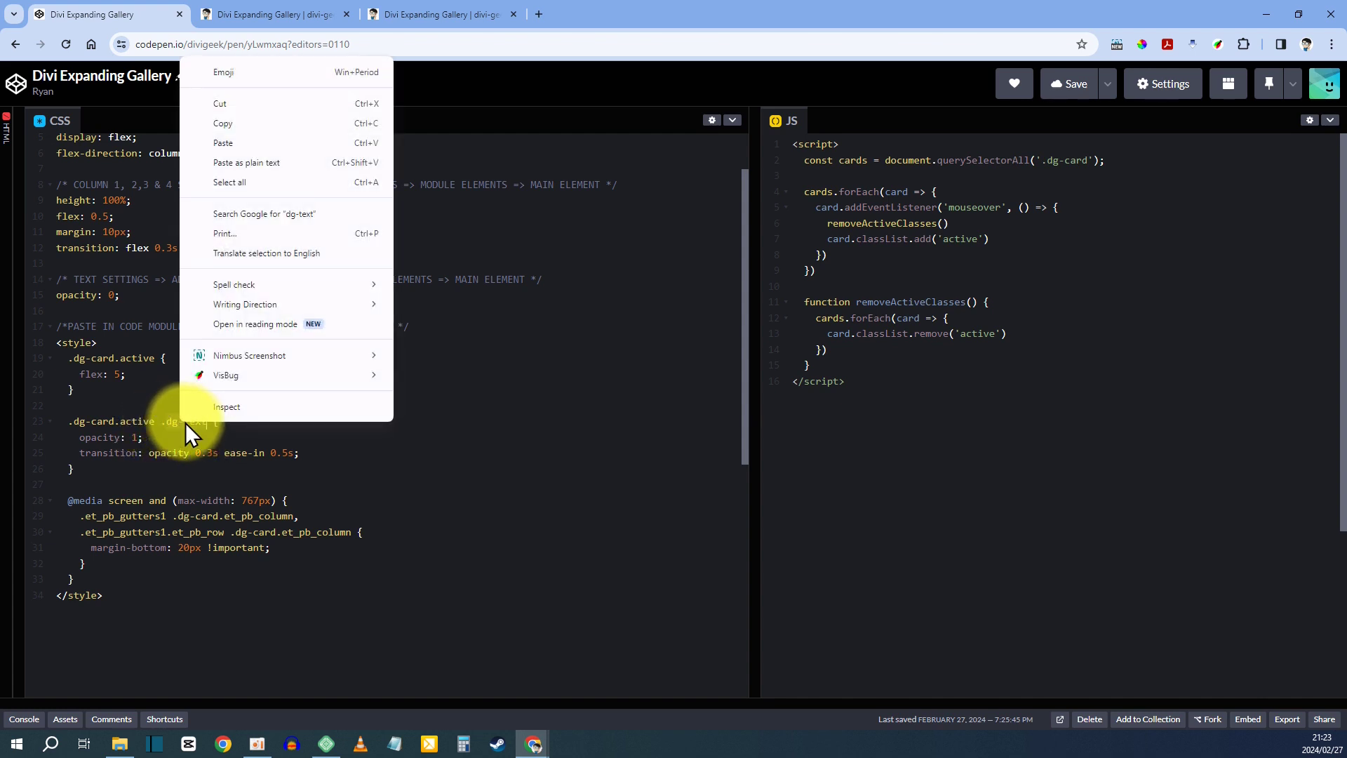
{"action": "left_click", "coordinate": [242, 124]}
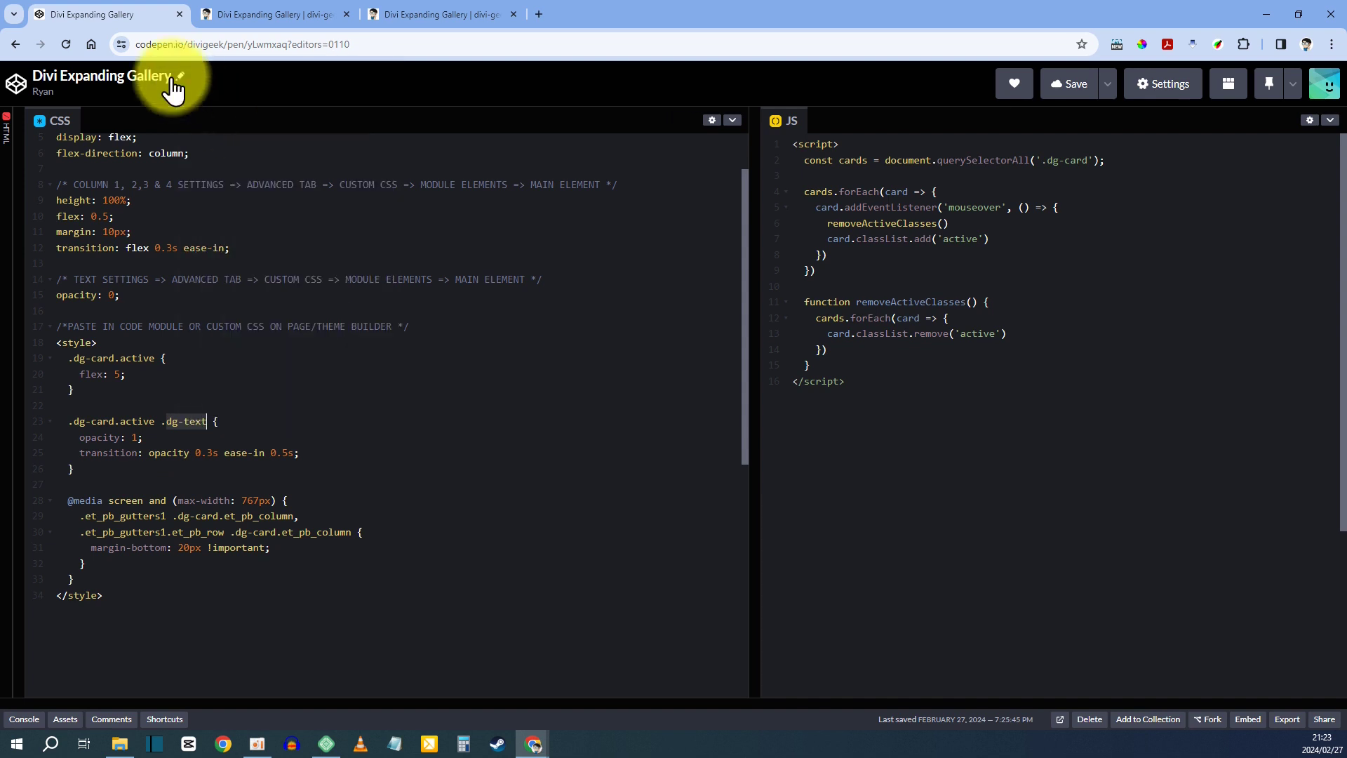
{"action": "left_click", "coordinate": [267, 6]}
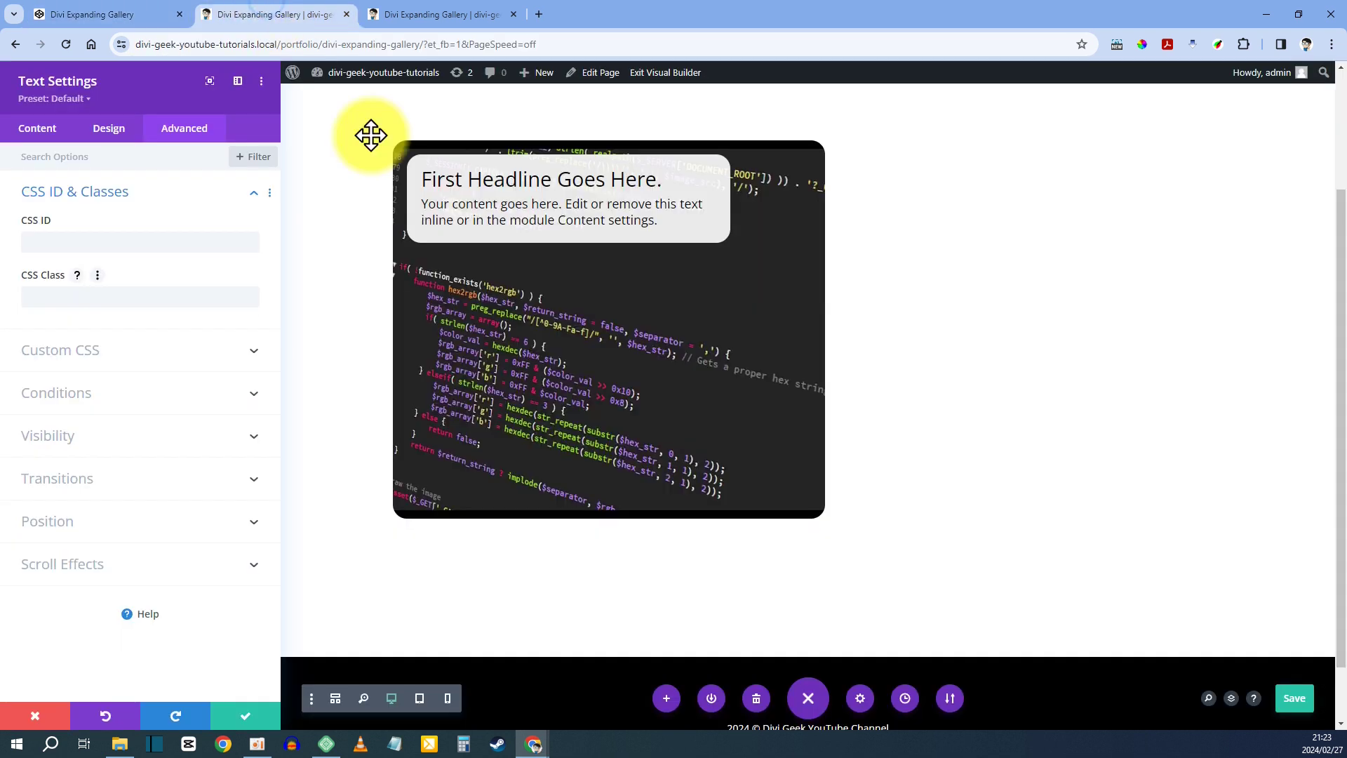
{"action": "right_click", "coordinate": [52, 297]}
{"action": "left_click", "coordinate": [111, 434]}
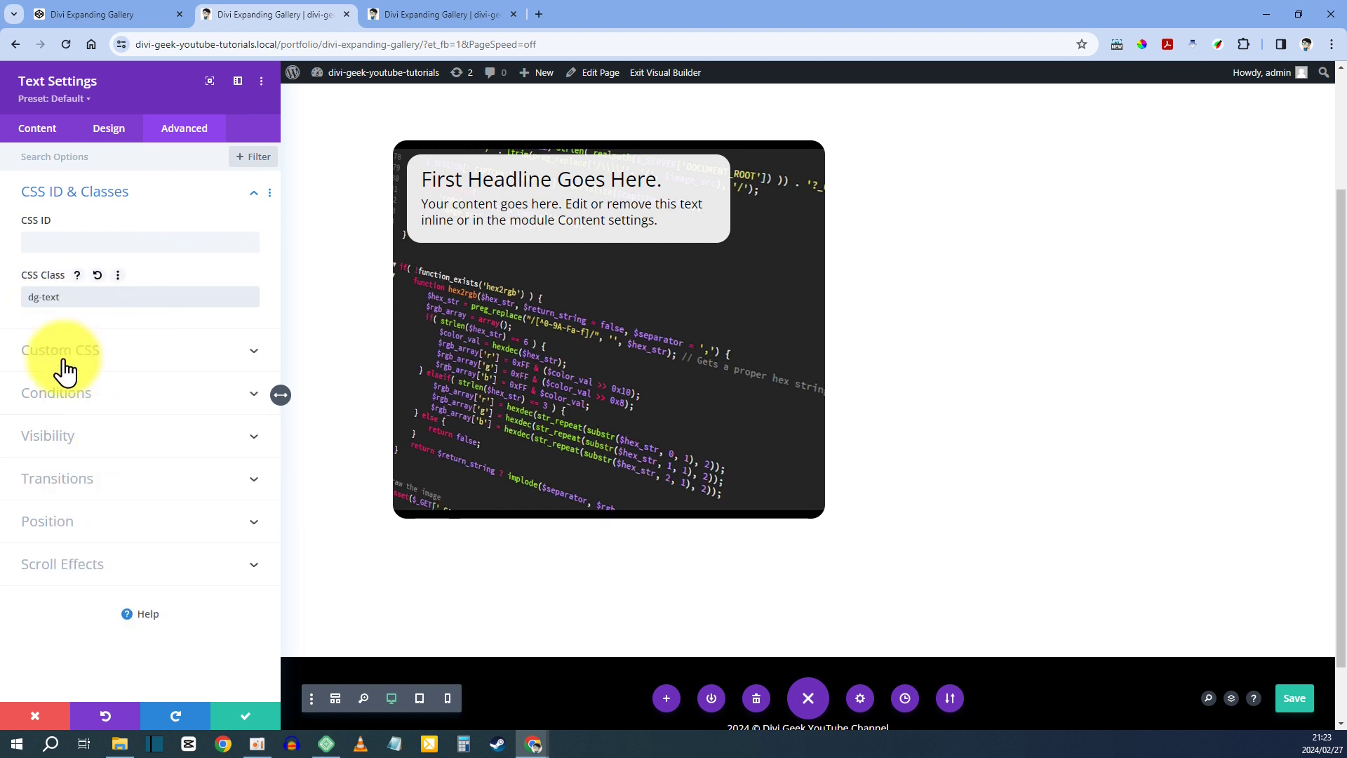
- Show the text module's custom CSS for module elements and copy the "opacity: 0;" rule from the CodePen text settings section
{"action": "left_click", "coordinate": [84, 350]}
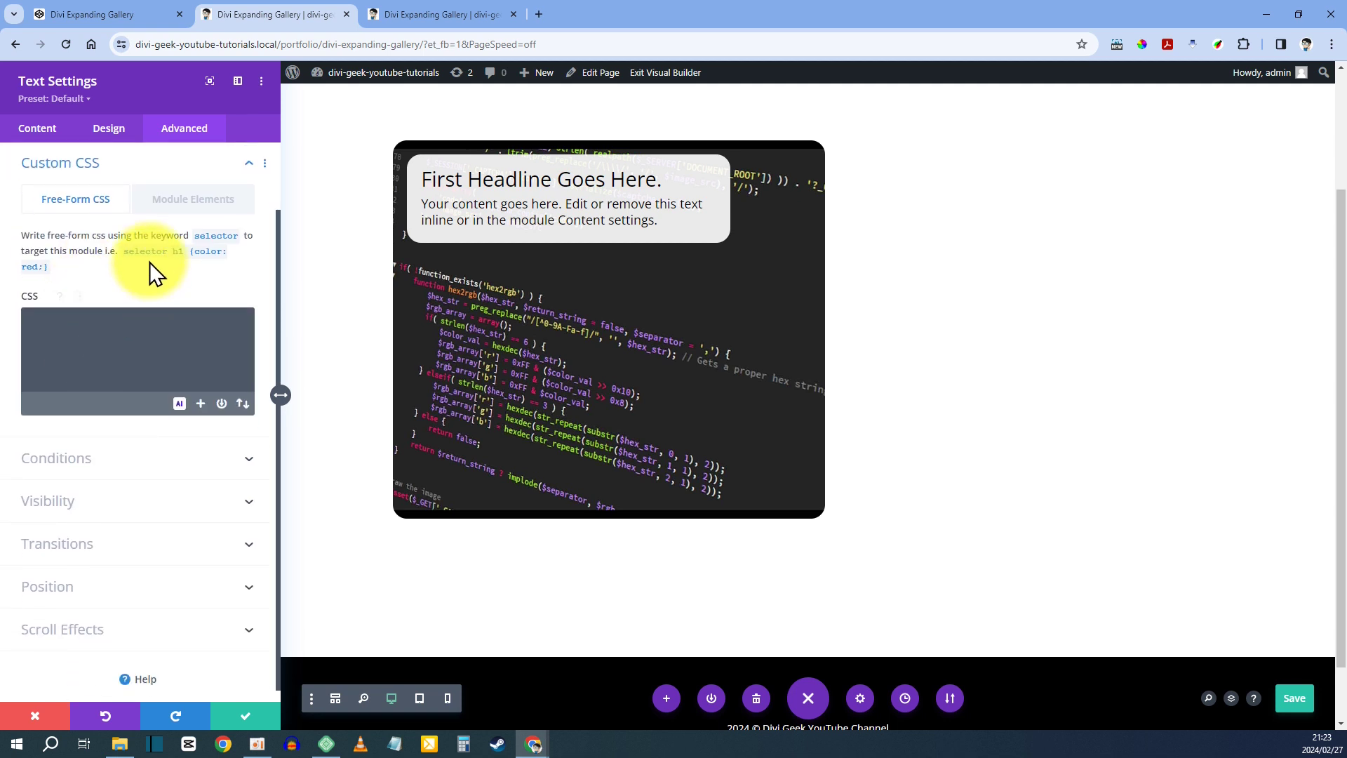
{"action": "left_click", "coordinate": [197, 207]}
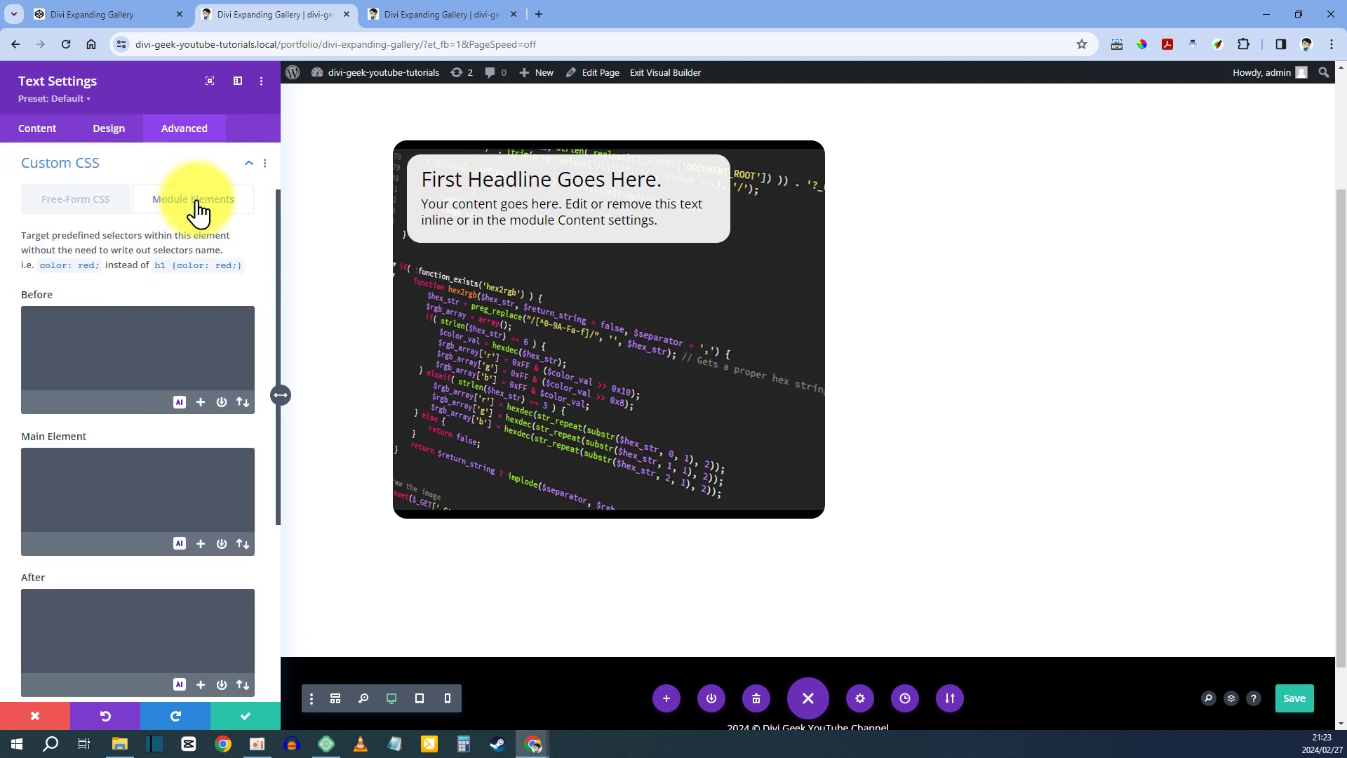
{"action": "left_click", "coordinate": [108, 15]}
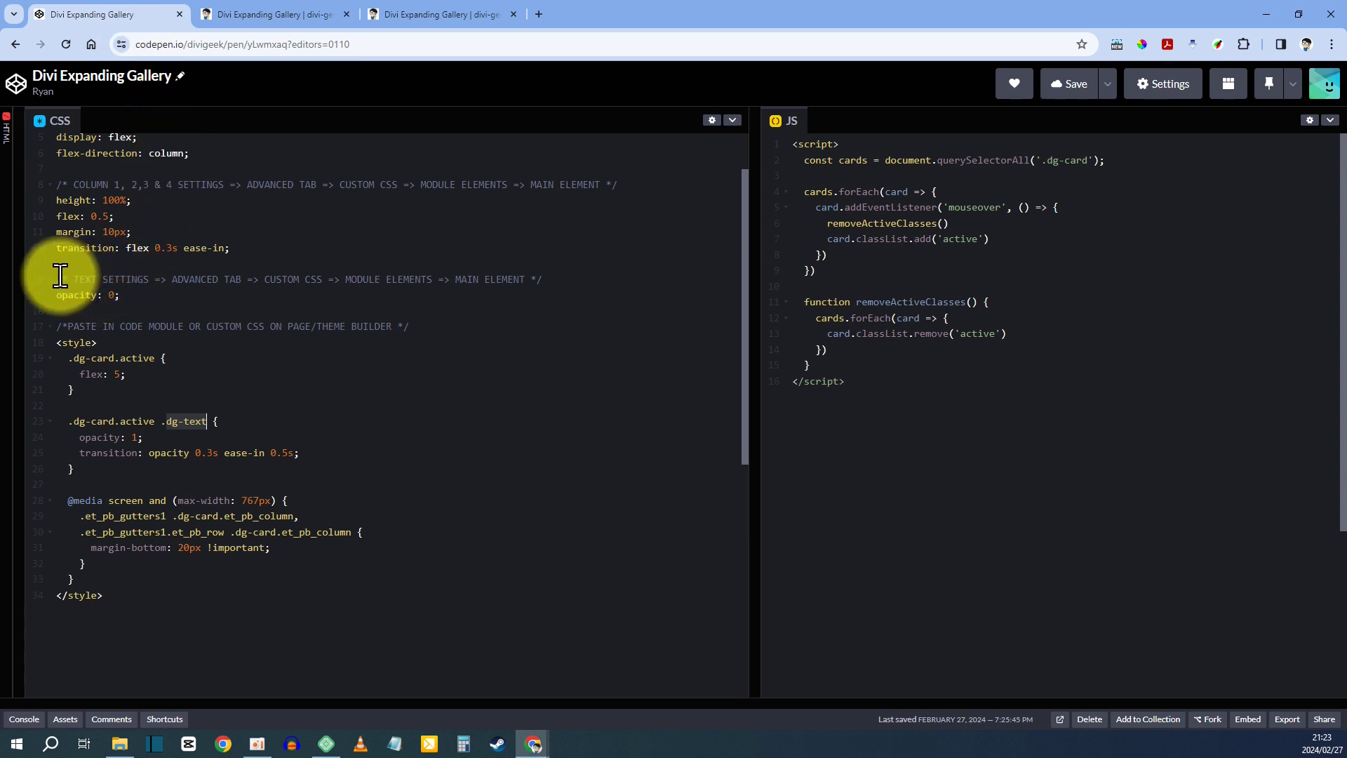
{"action": "left_click_drag", "start_coordinate": [61, 276], "coordinate": [559, 276]}
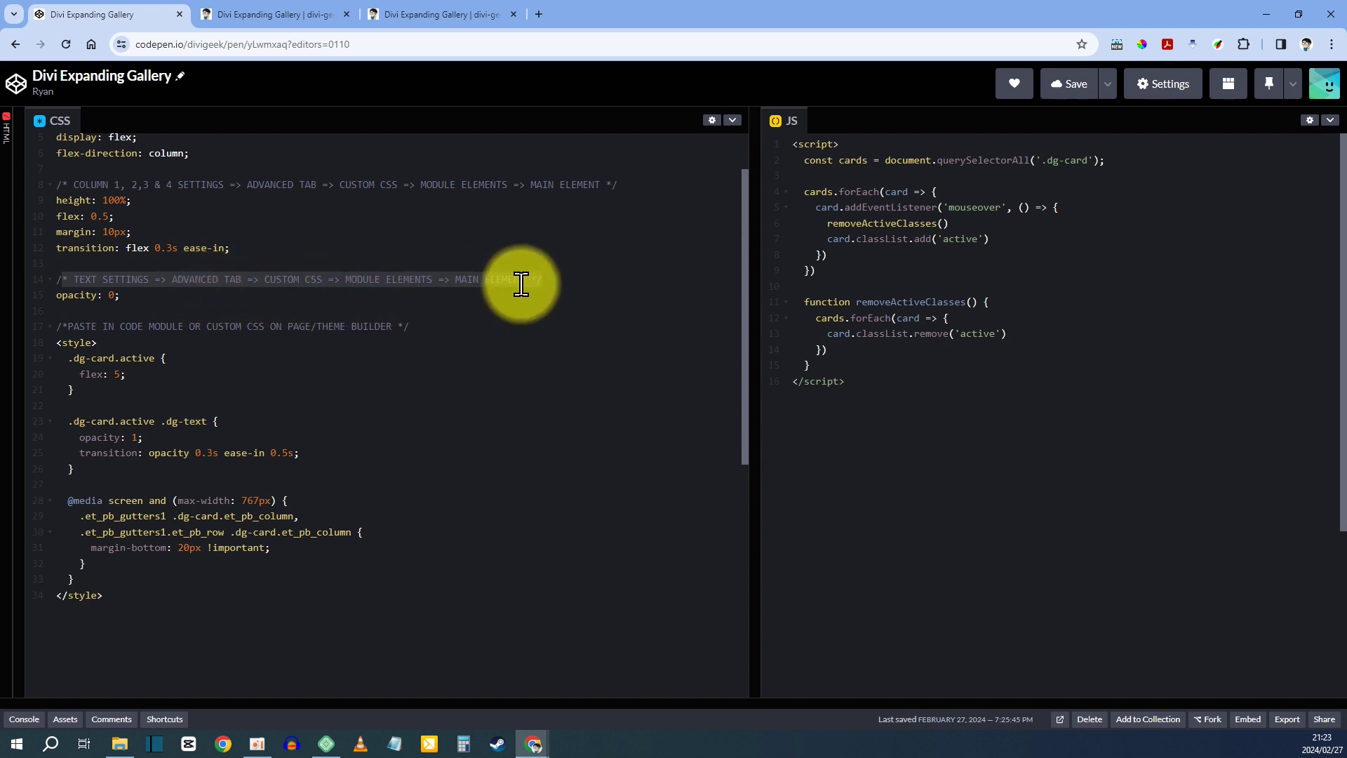
{"action": "left_click", "coordinate": [56, 291]}
{"action": "right_click", "coordinate": [97, 292]}
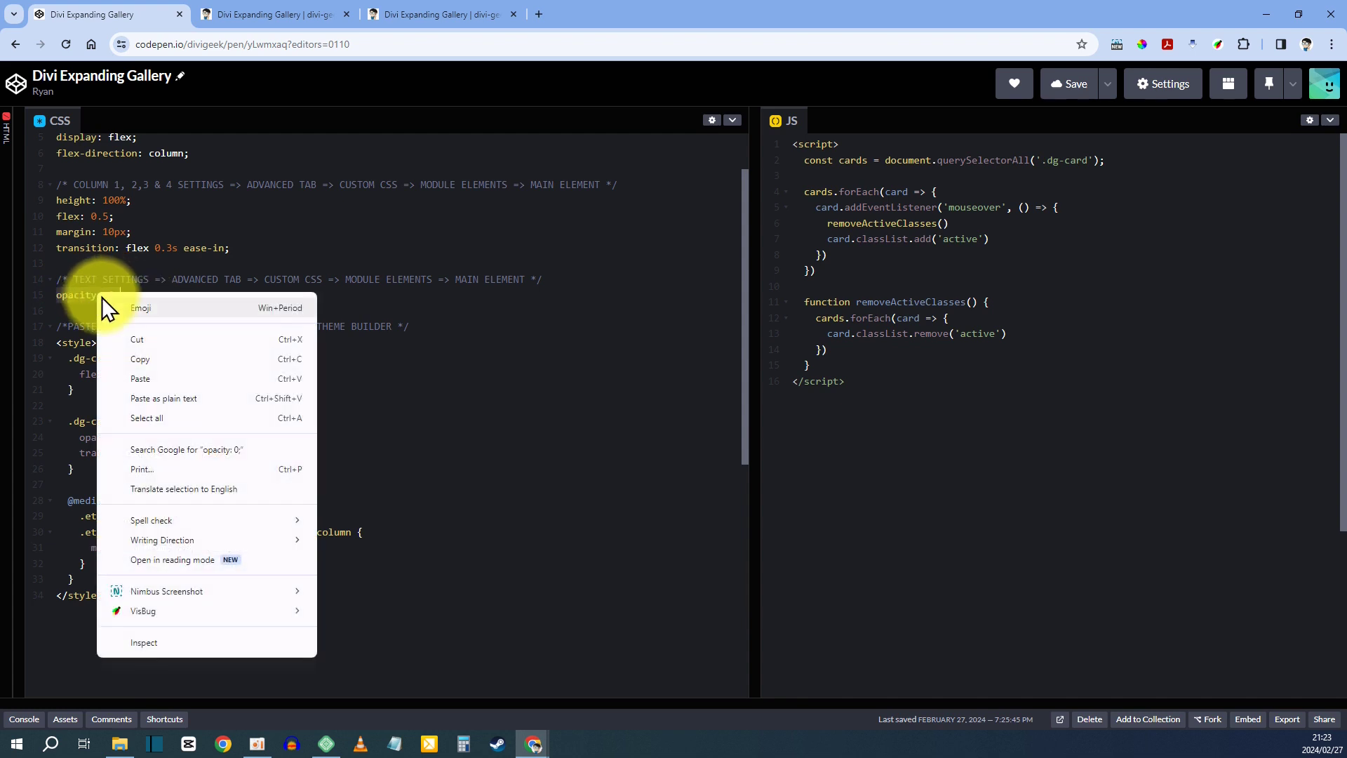
{"action": "left_click", "coordinate": [157, 359]}
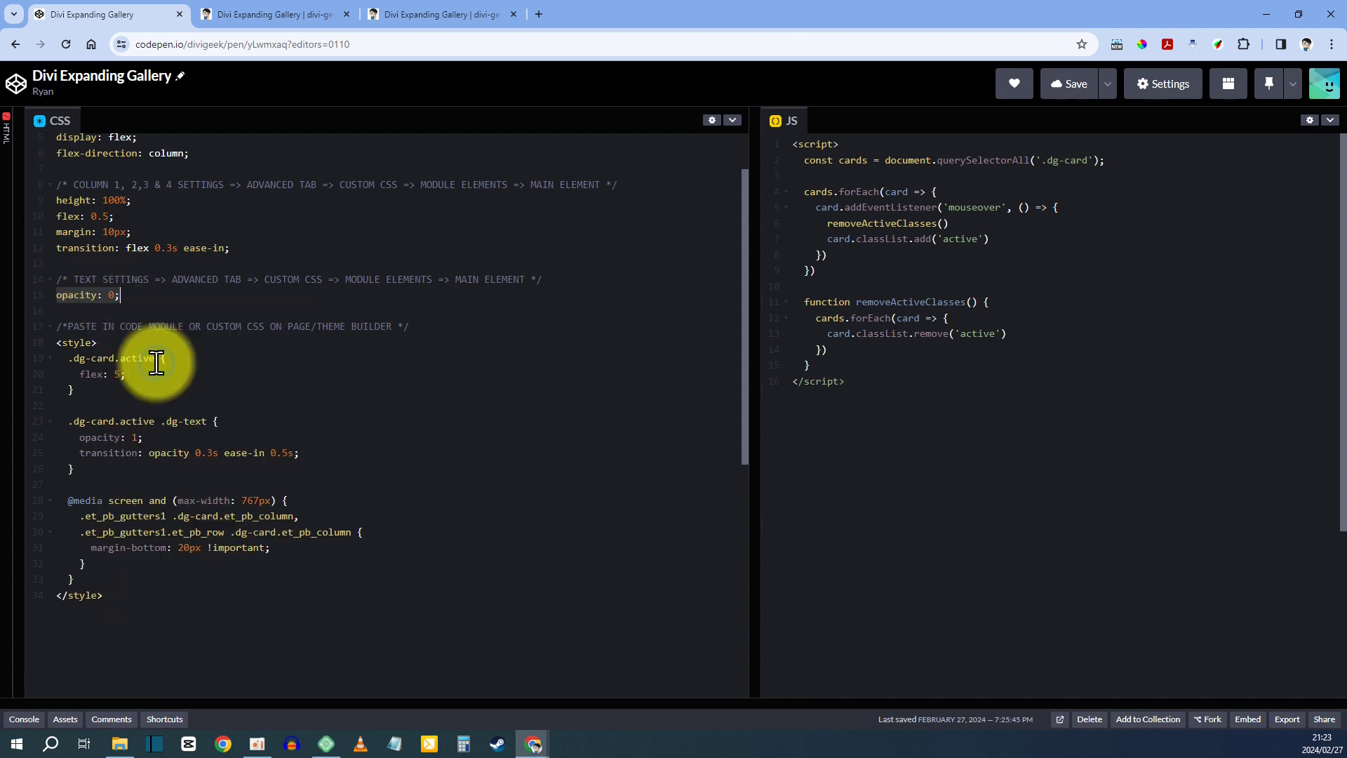
- Paste the opacity rule into the text module's Main Element CSS and change its value to 1
{"action": "left_click", "coordinate": [239, 11]}
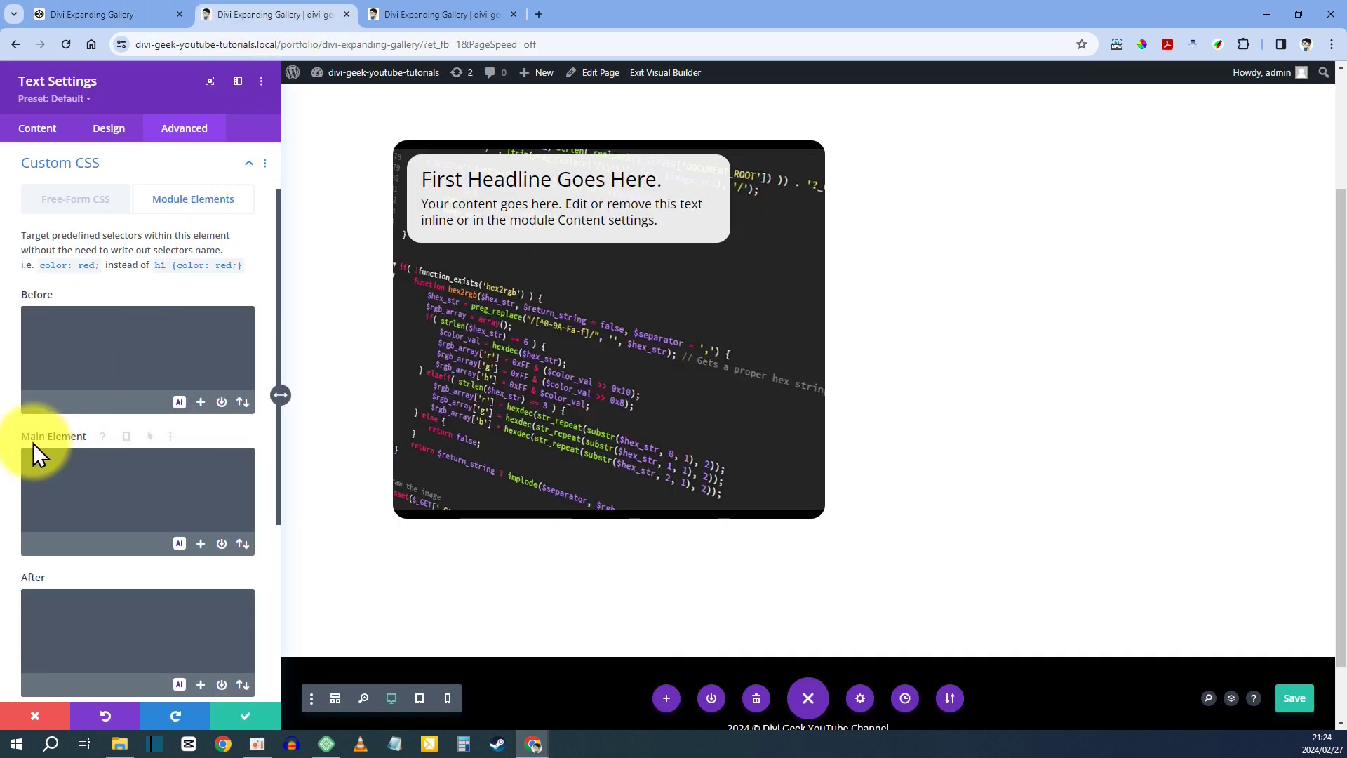
{"action": "left_click", "coordinate": [47, 459]}
{"action": "right_click", "coordinate": [67, 460]}
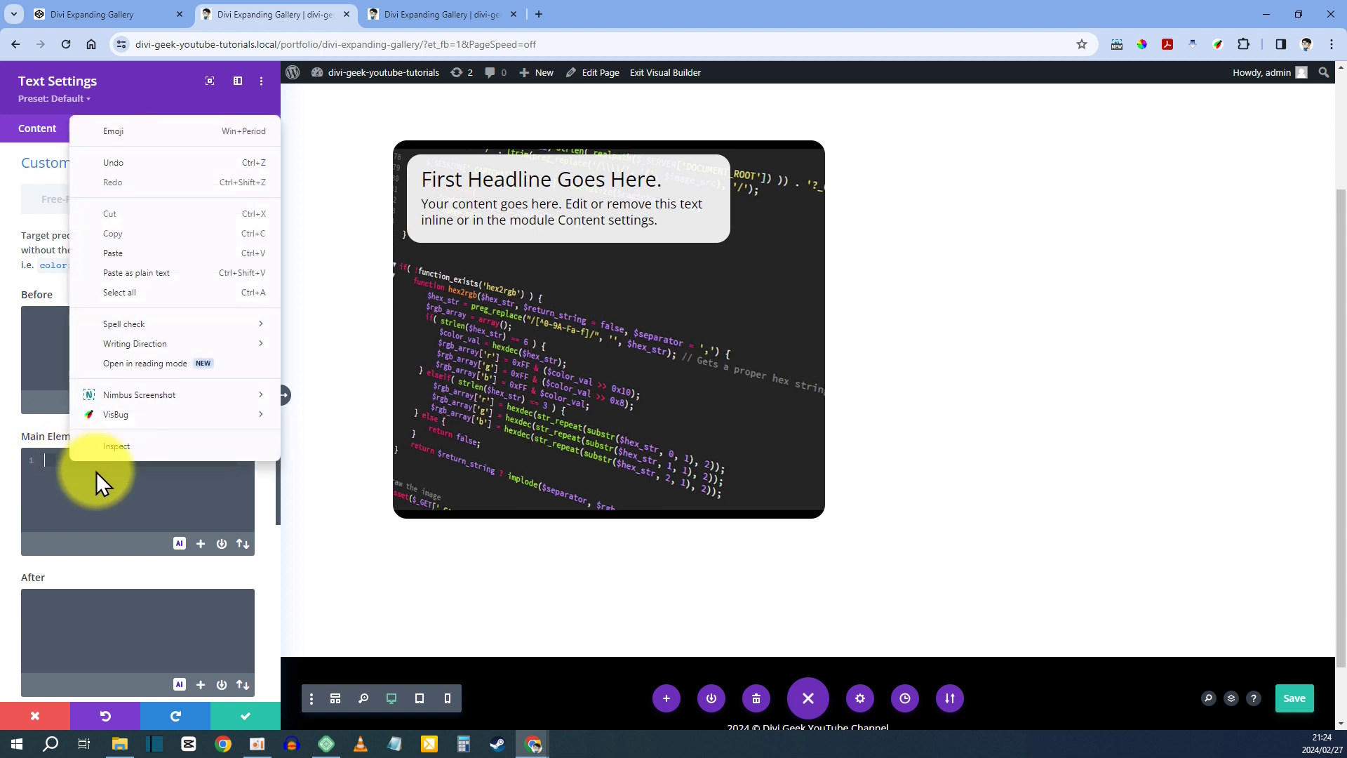
{"action": "left_click", "coordinate": [144, 254]}
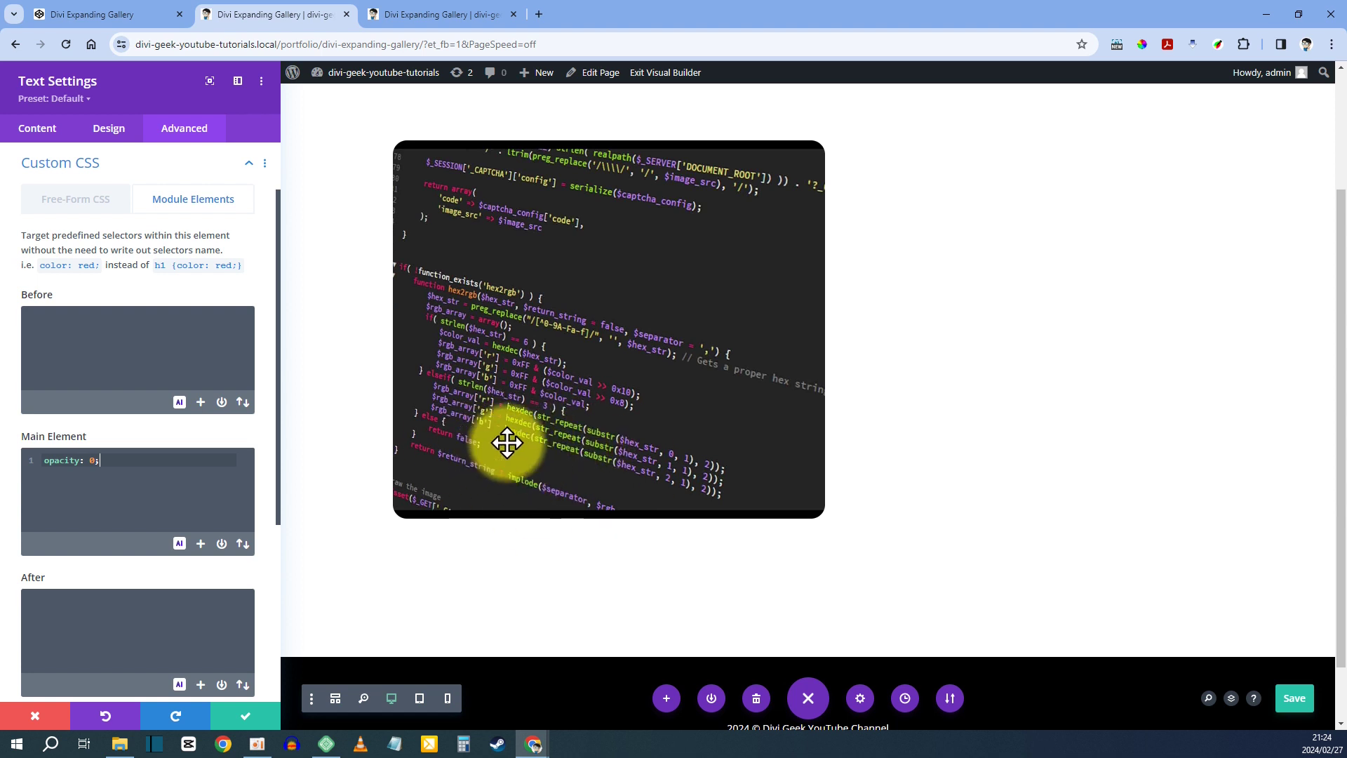
{"action": "left_click", "coordinate": [97, 460]}
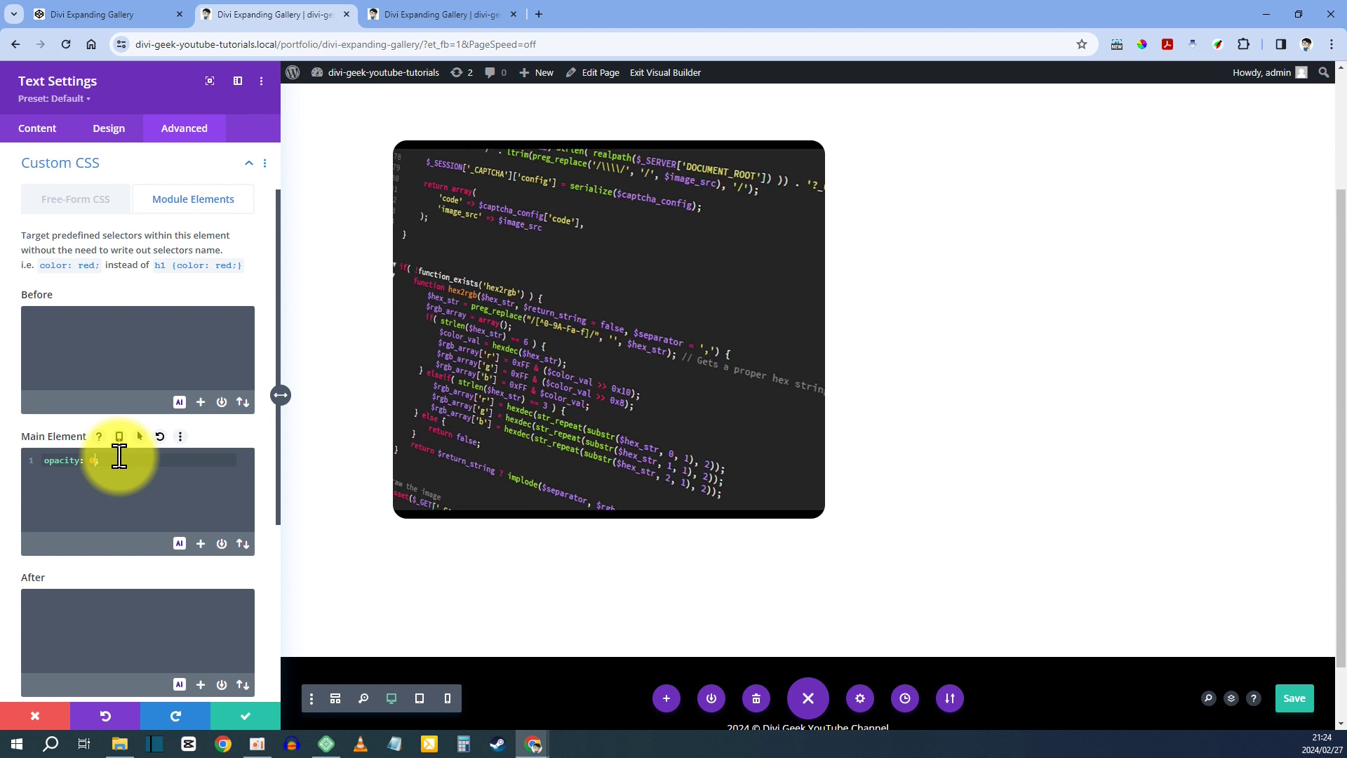
{"action": "type", "text": "1"}
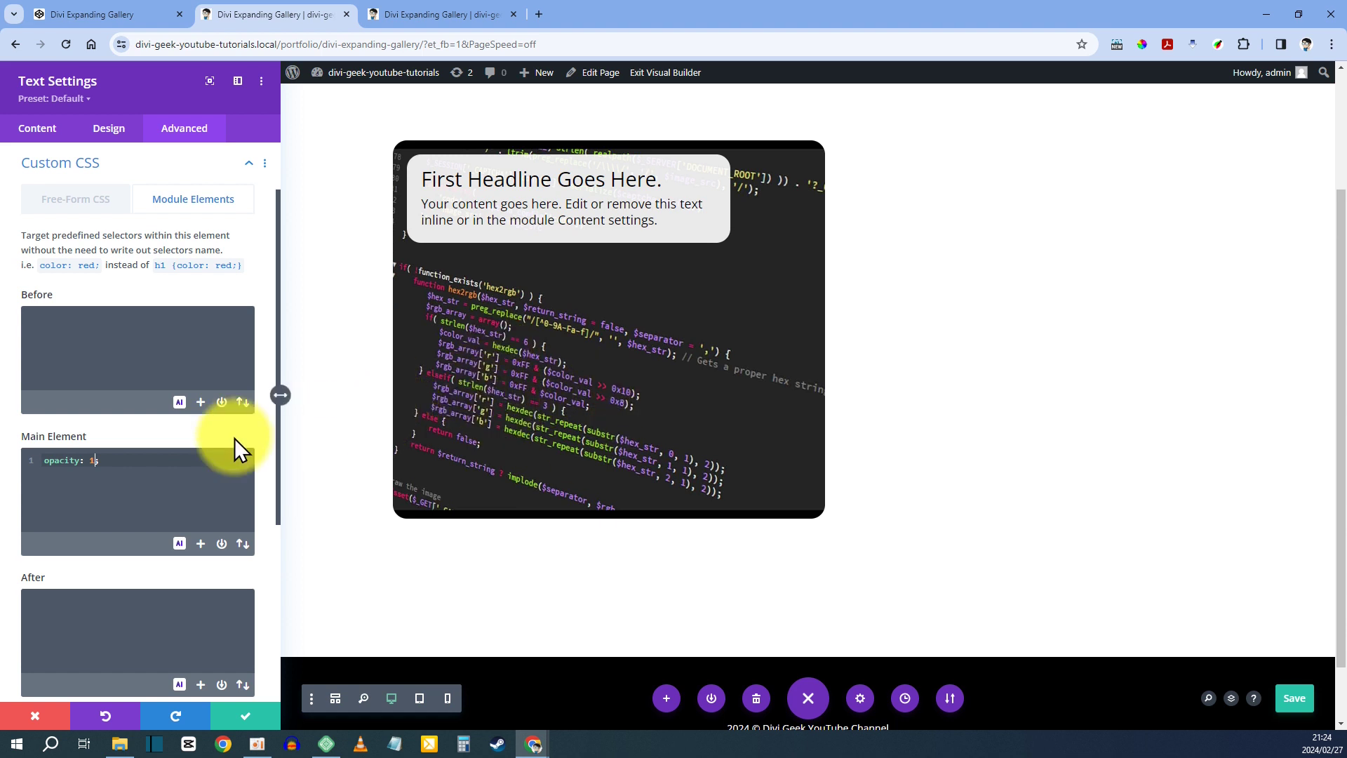
- Position the text module absolutely at the column's bottom center with a 20px vertical offset
{"action": "scroll", "coordinate": [200, 455], "scroll_direction": "down", "scroll_amount": 4}
{"action": "scroll", "coordinate": [137, 457], "scroll_direction": "down", "scroll_amount": 1}
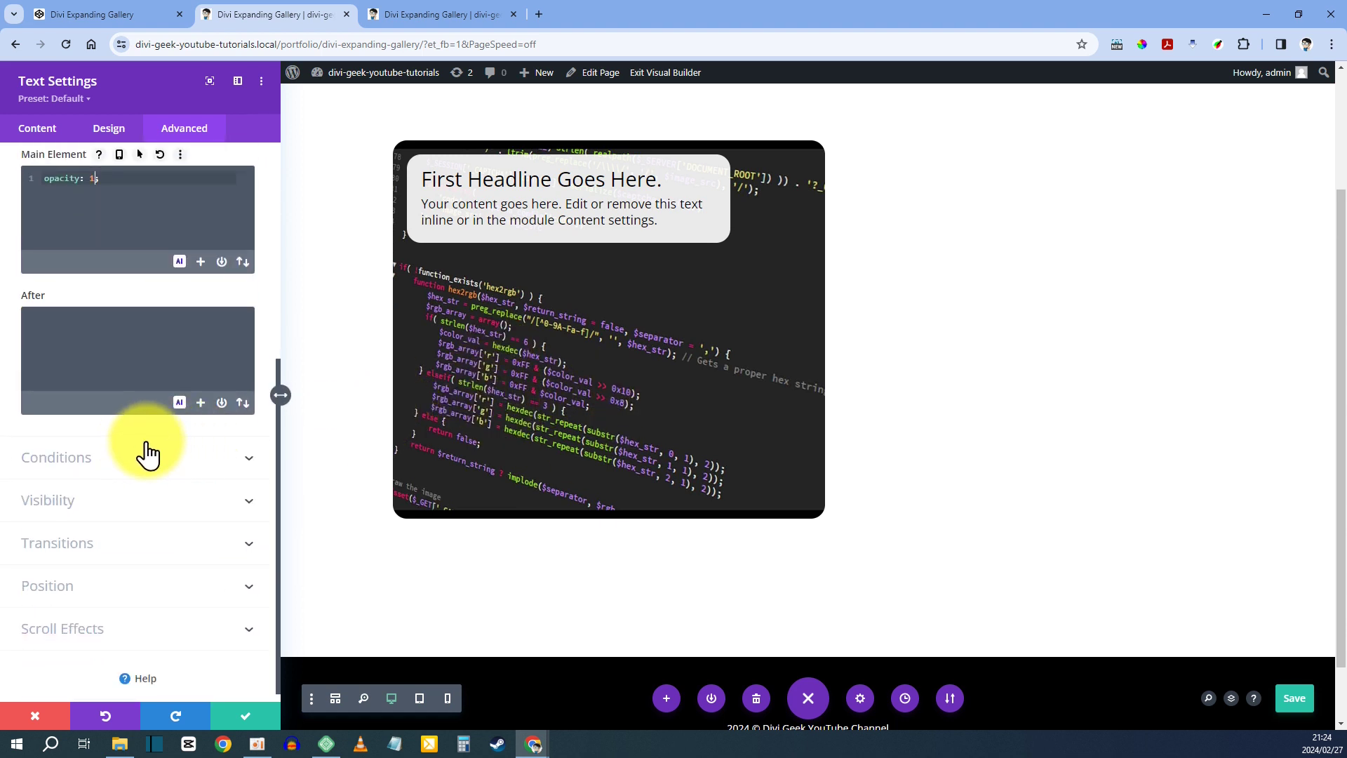
{"action": "left_click", "coordinate": [50, 576]}
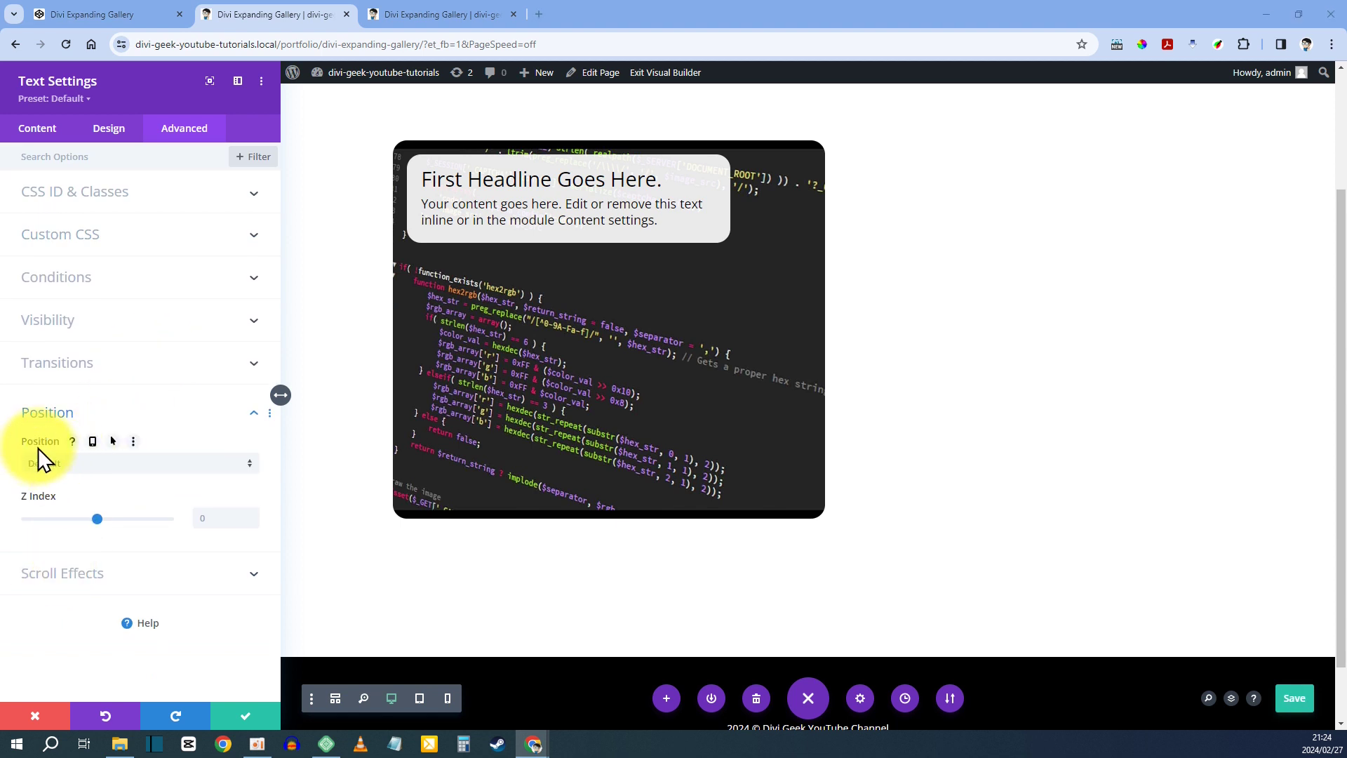
{"action": "left_click", "coordinate": [55, 465]}
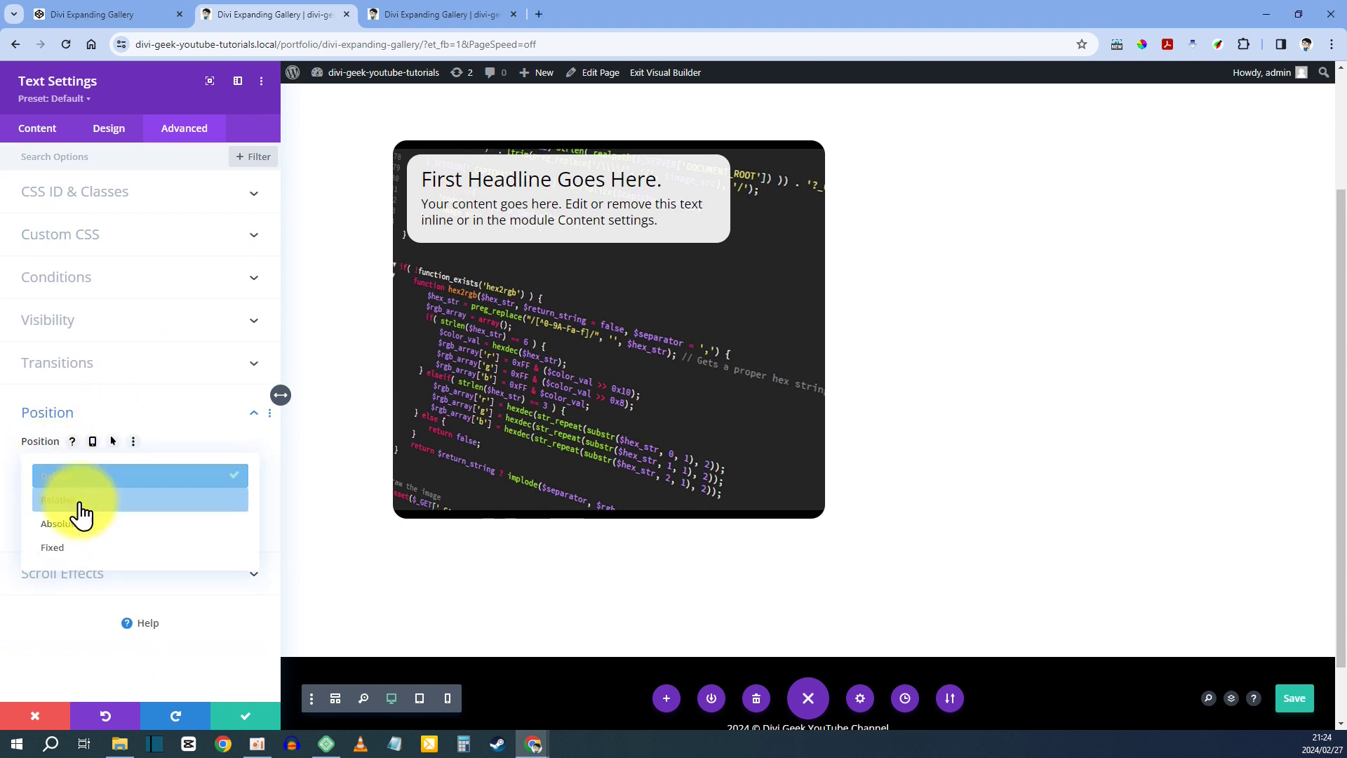
{"action": "left_click", "coordinate": [85, 540]}
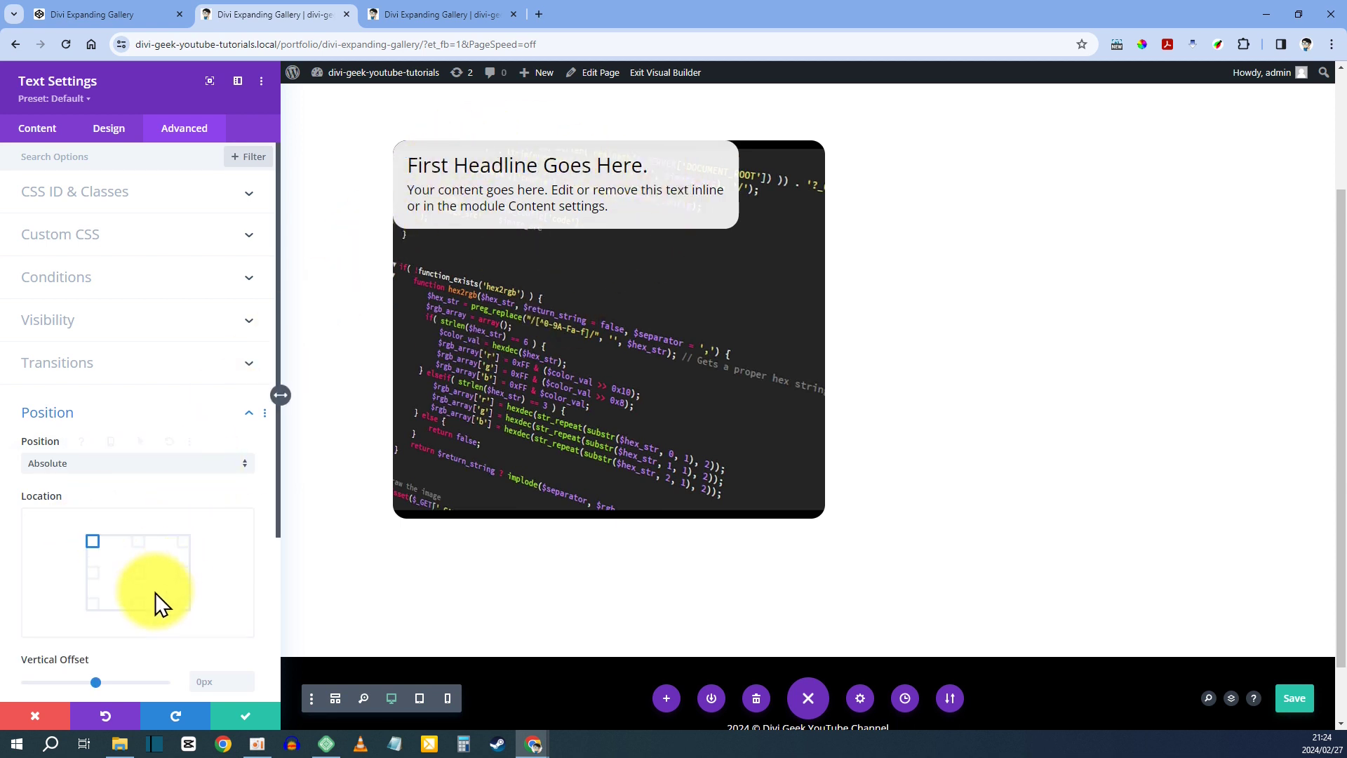
{"action": "left_click", "coordinate": [138, 604]}
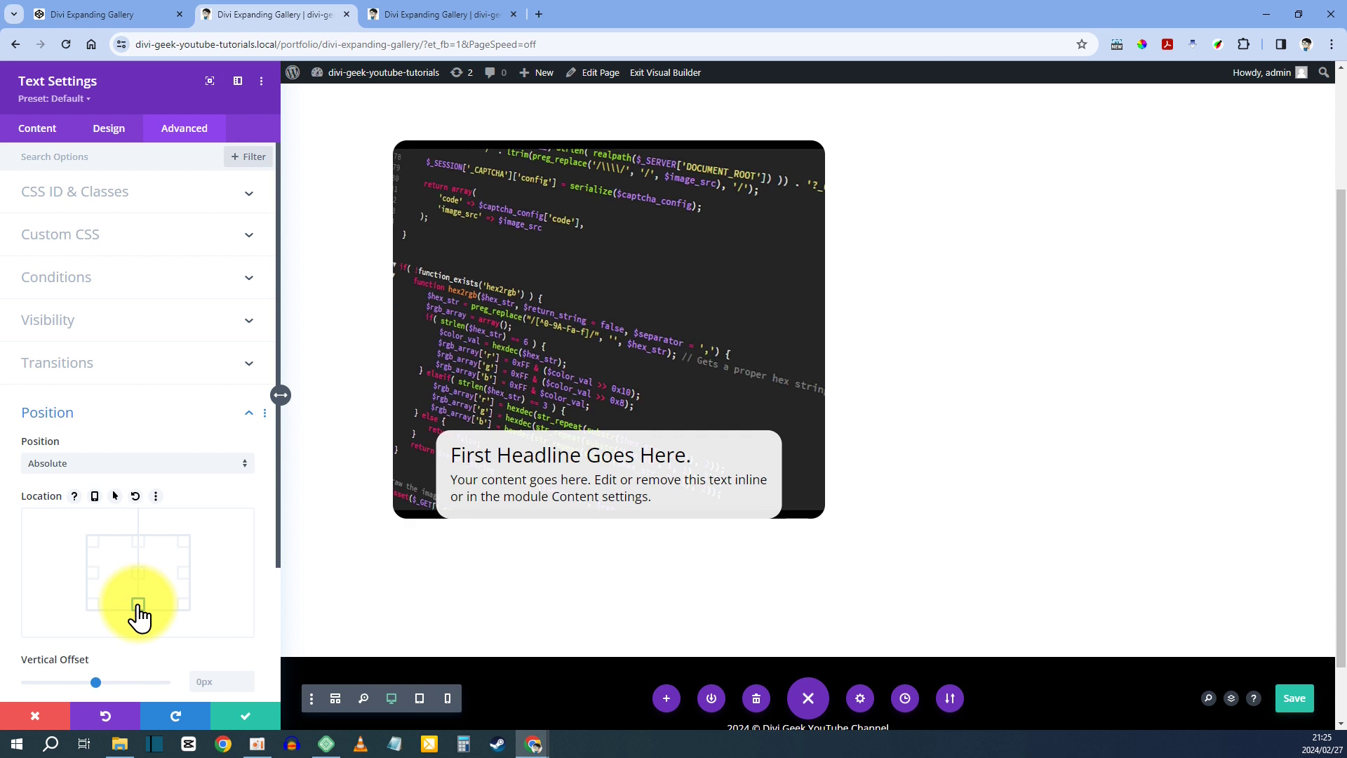
{"action": "scroll", "coordinate": [138, 614], "scroll_direction": "down", "scroll_amount": 1}
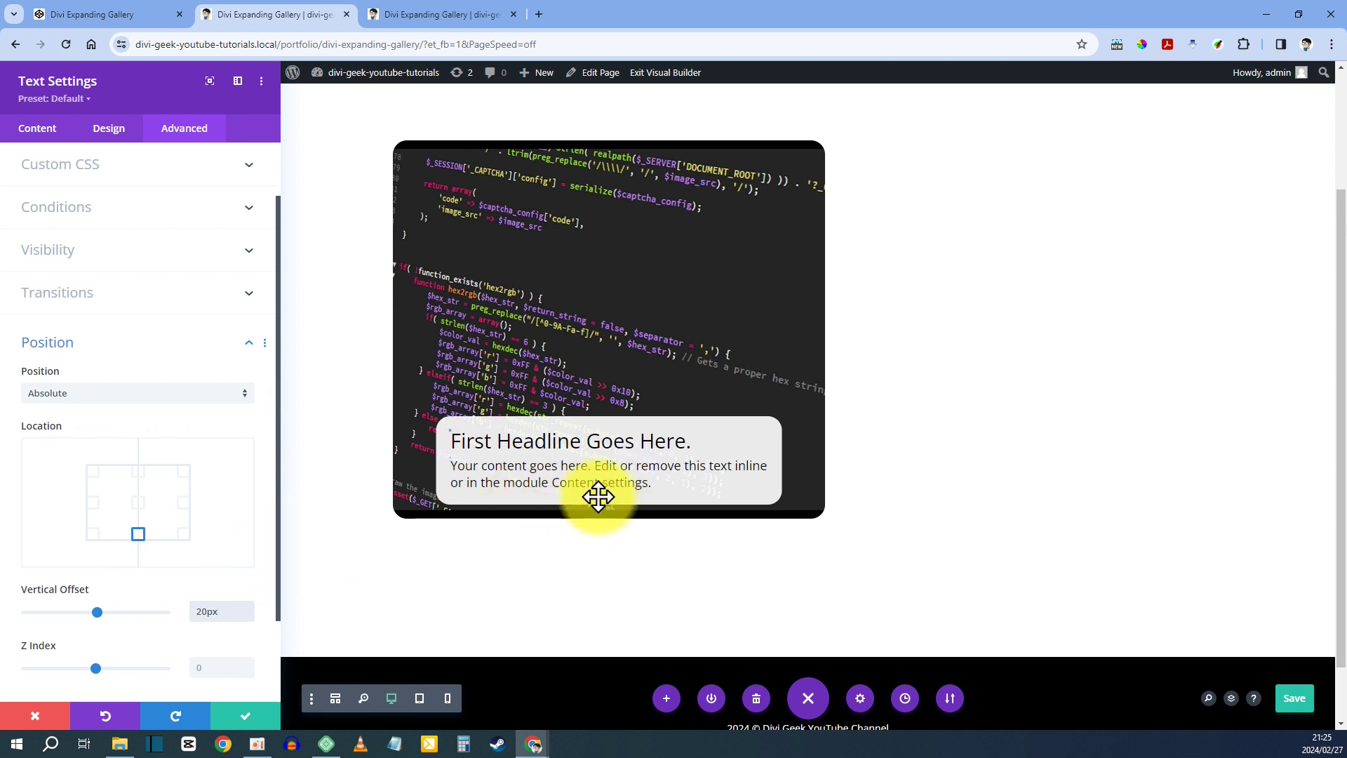
- Clear the text module's width to try automatic sizing, and re-enter 80 as the width
{"action": "left_click", "coordinate": [108, 128]}
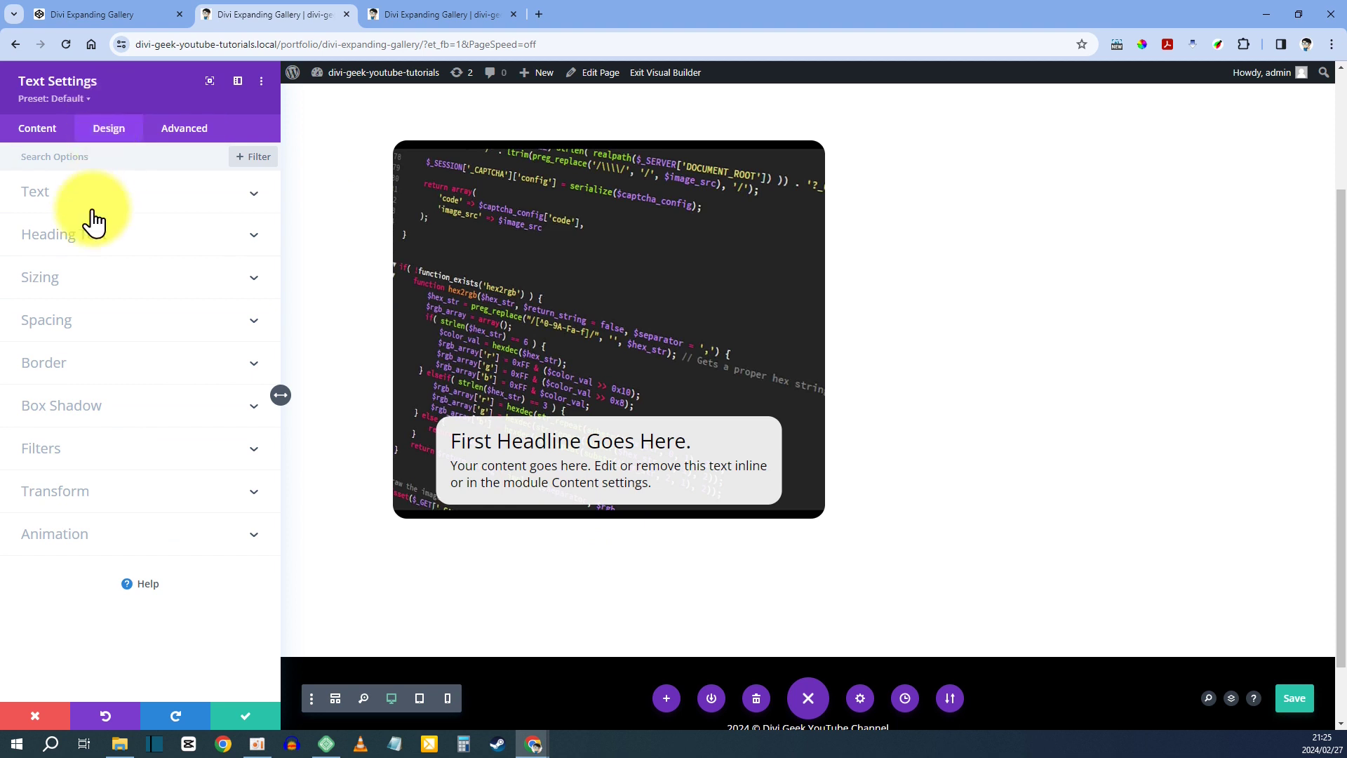
{"action": "left_click", "coordinate": [63, 281]}
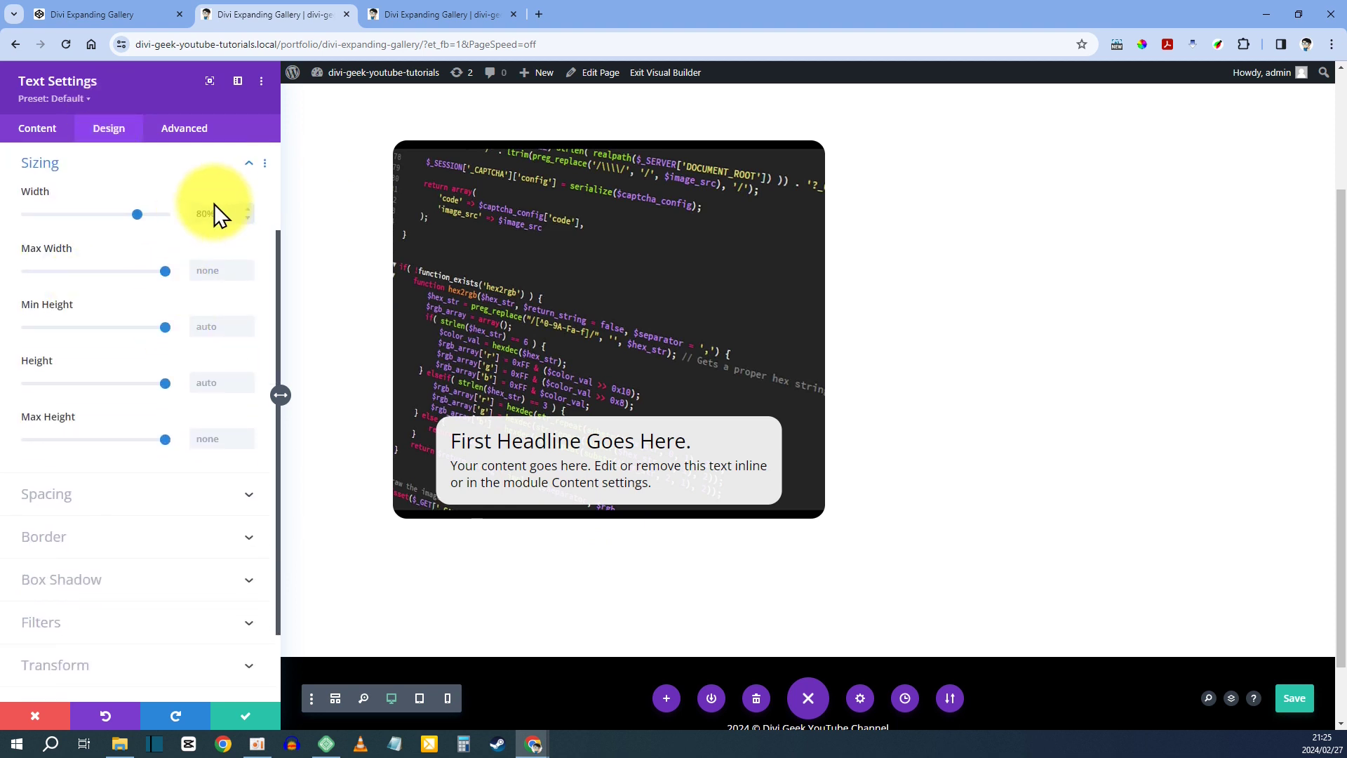
{"action": "left_click", "coordinate": [220, 210]}
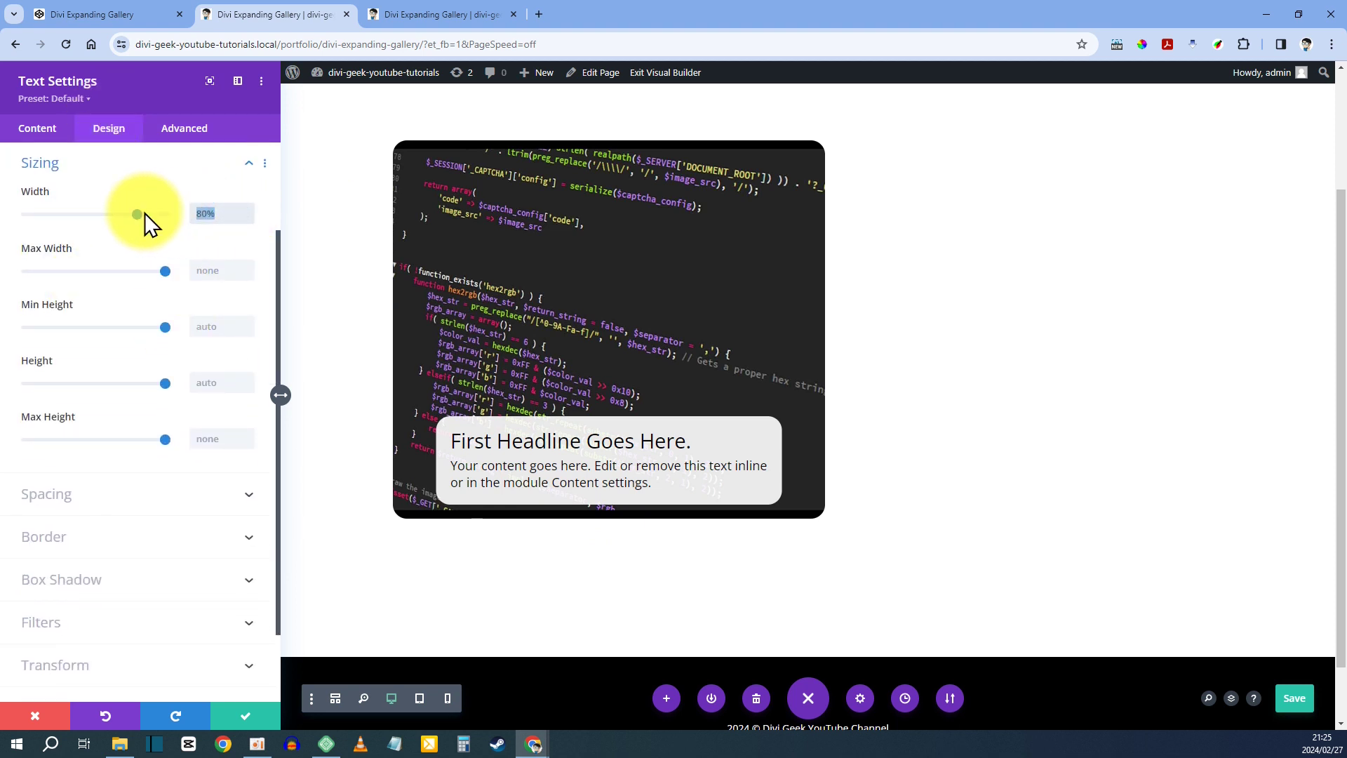
{"action": "key", "text": "BackSpace"}
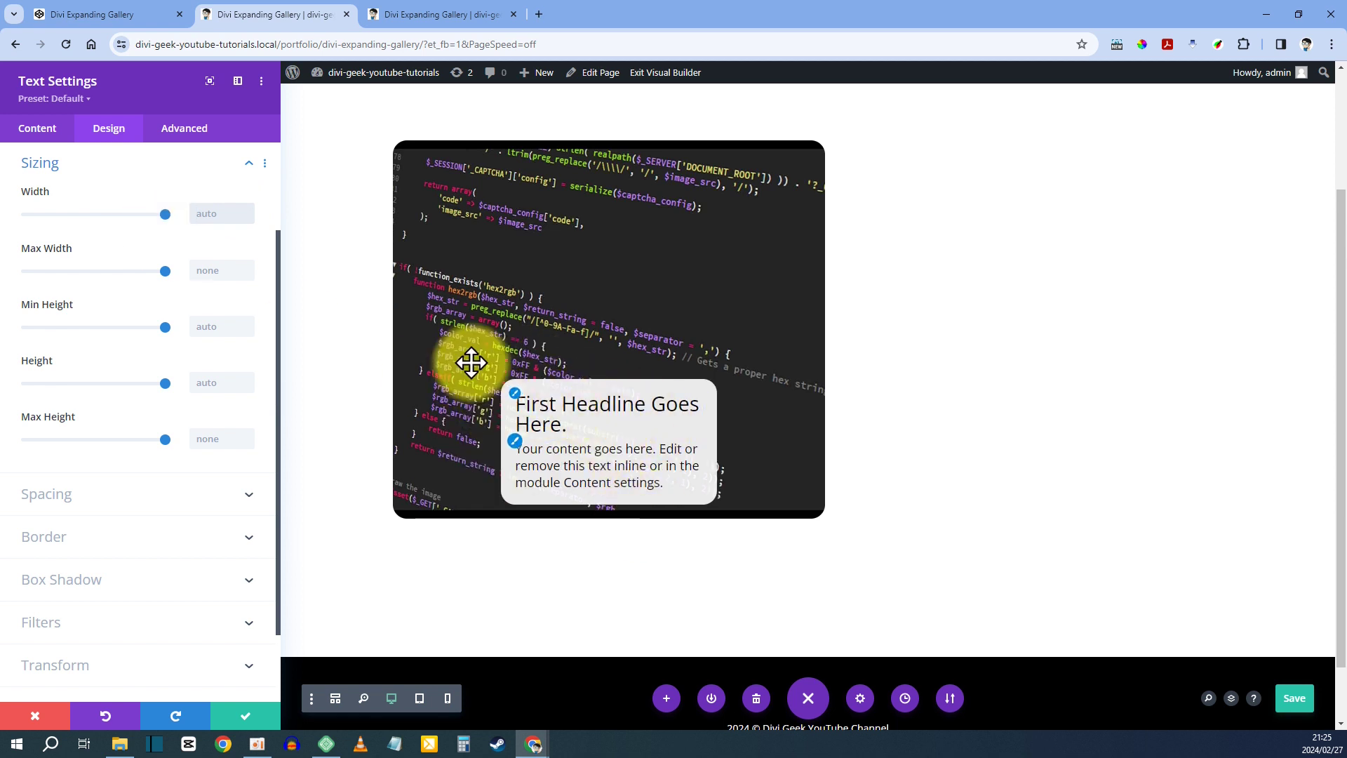
{"action": "left_click", "coordinate": [213, 214]}
{"action": "type", "text": "80"}
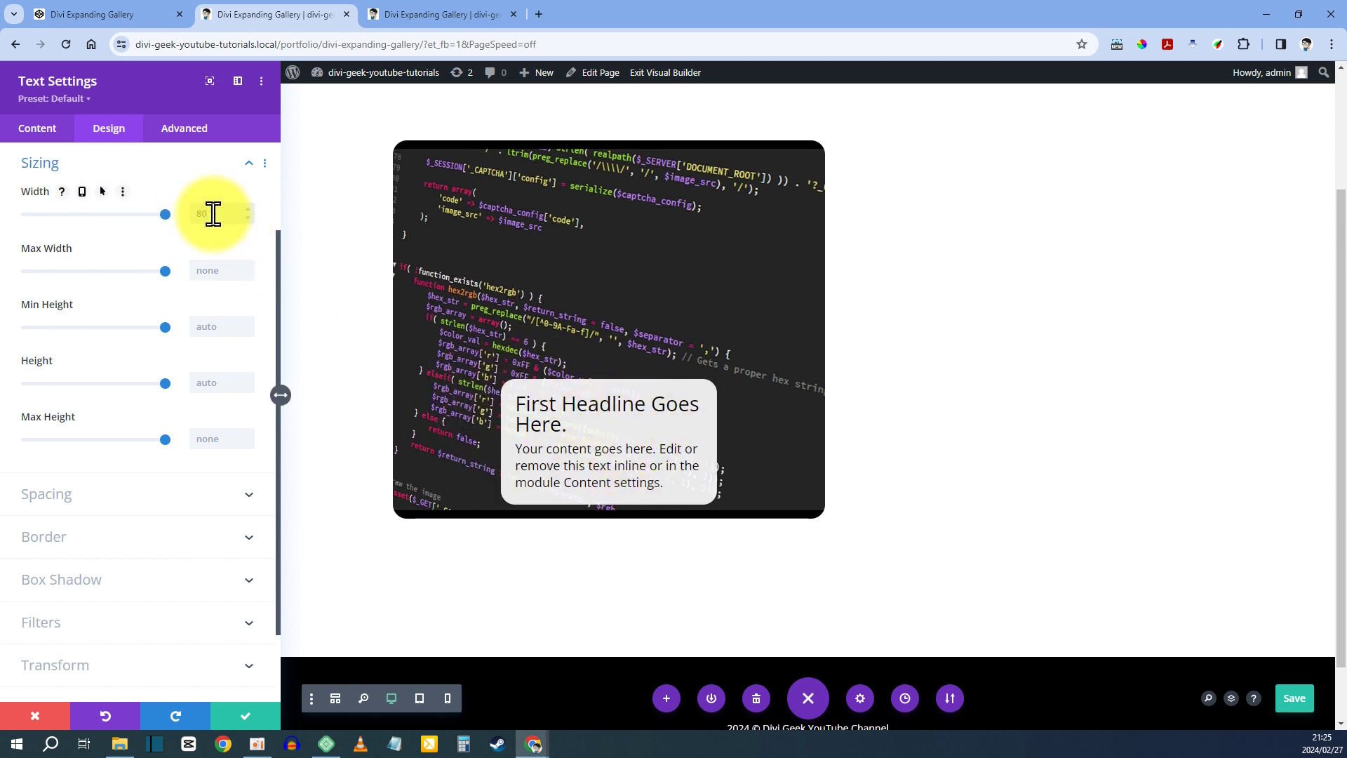
- Set the text module's width to 80%, change its Main Element CSS to "opacity: 0;" and save the module settings
{"action": "type", "text": "%"}
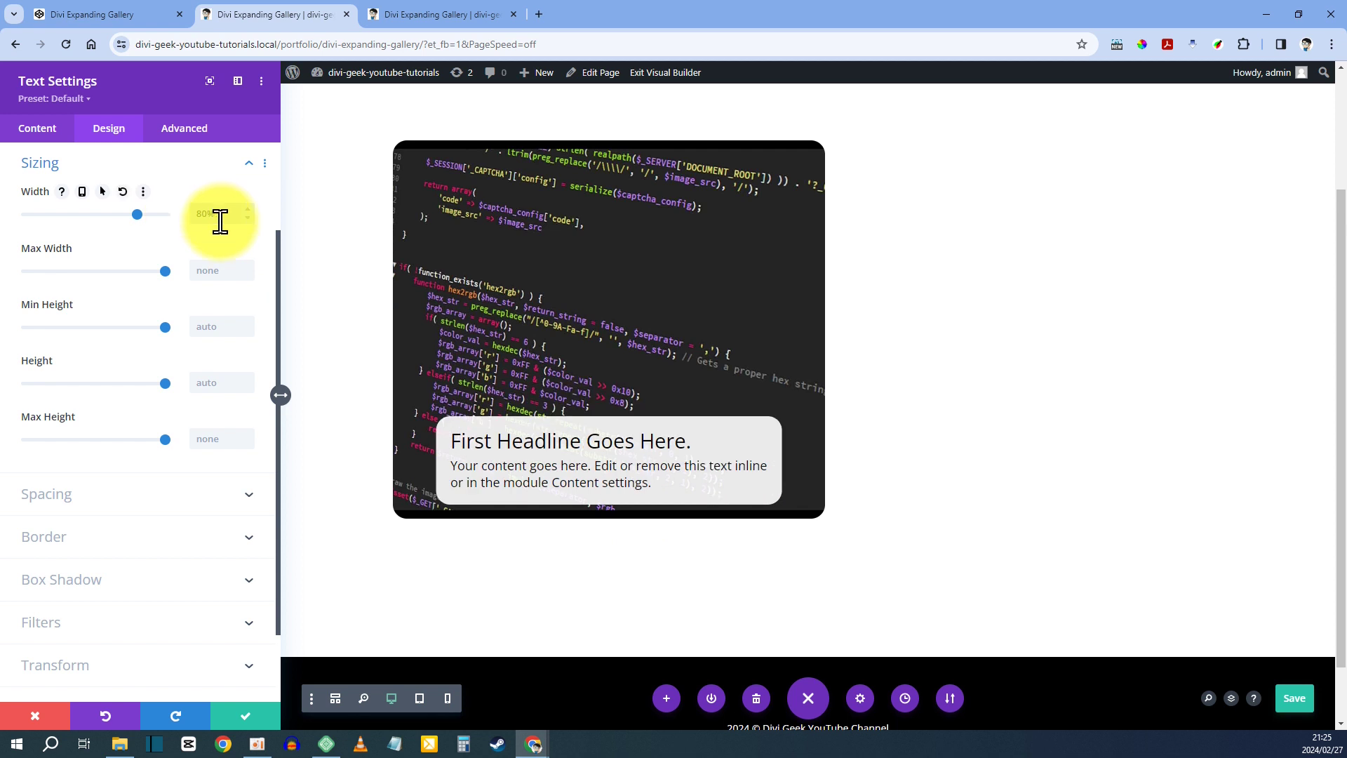
{"action": "left_click", "coordinate": [204, 206]}
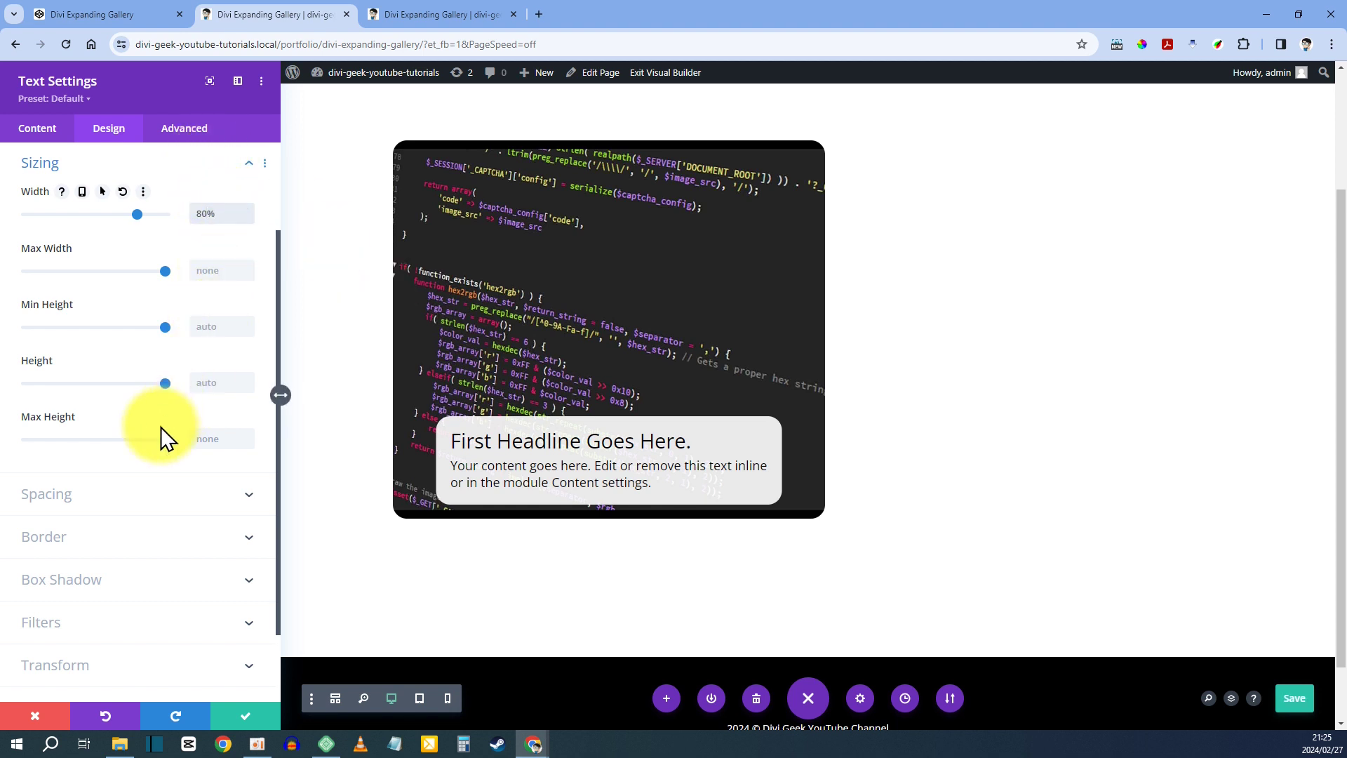
{"action": "left_click", "coordinate": [186, 130]}
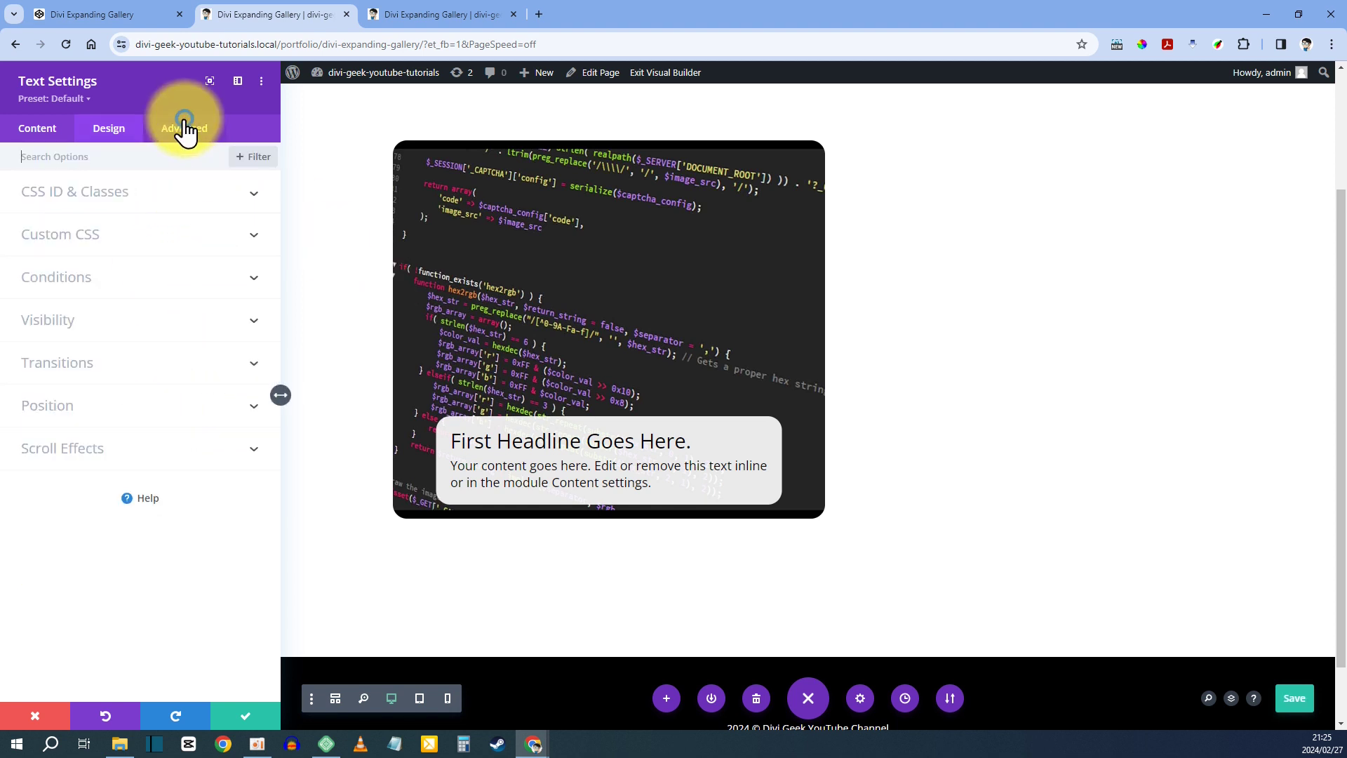
{"action": "left_click", "coordinate": [85, 239]}
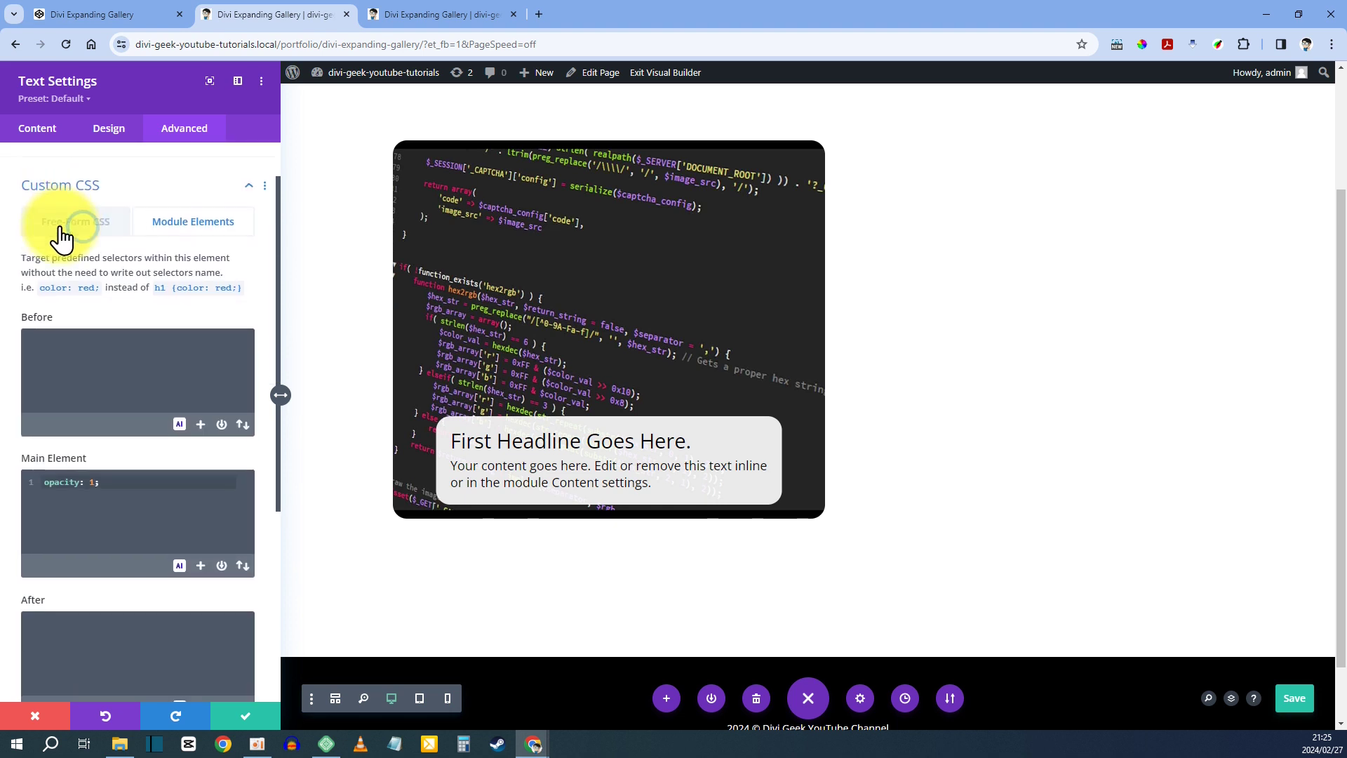
{"action": "type", "text": "1;"}
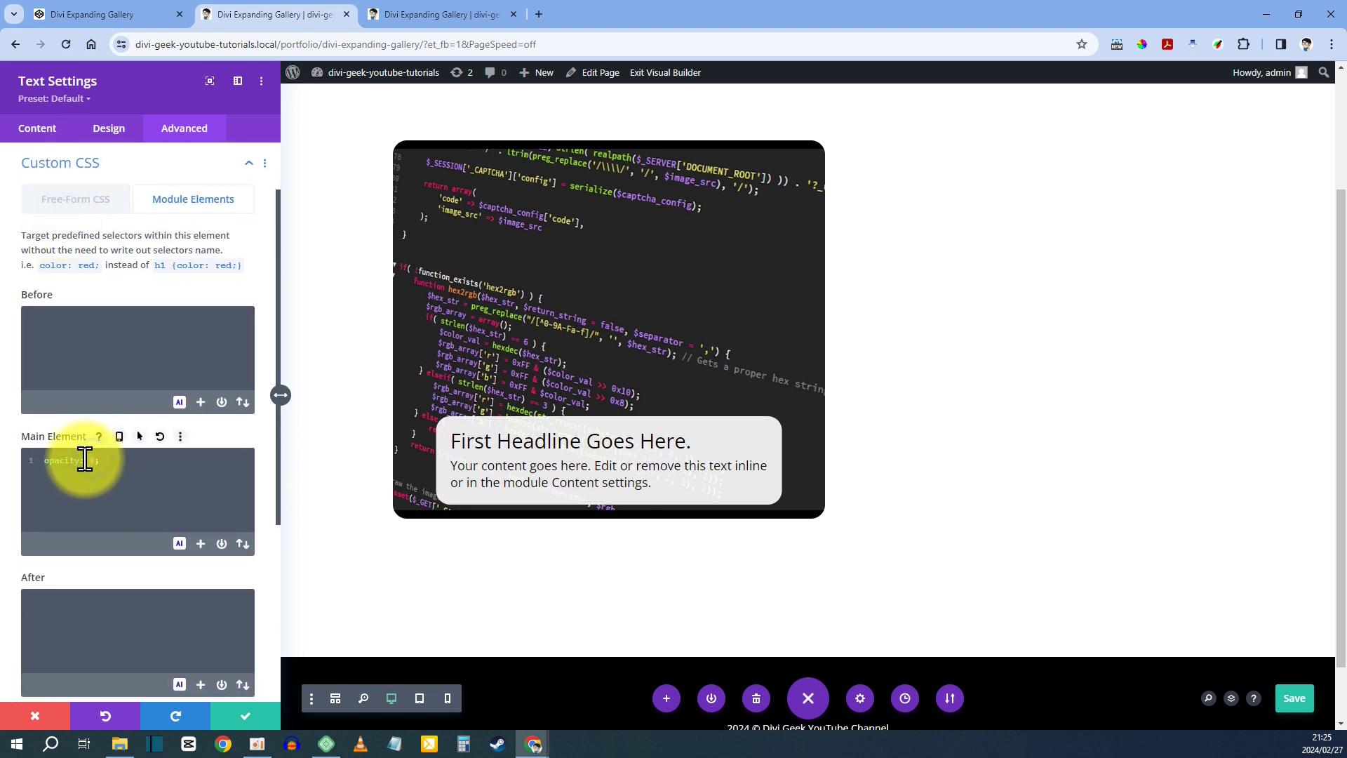
{"action": "type", "text": "0"}
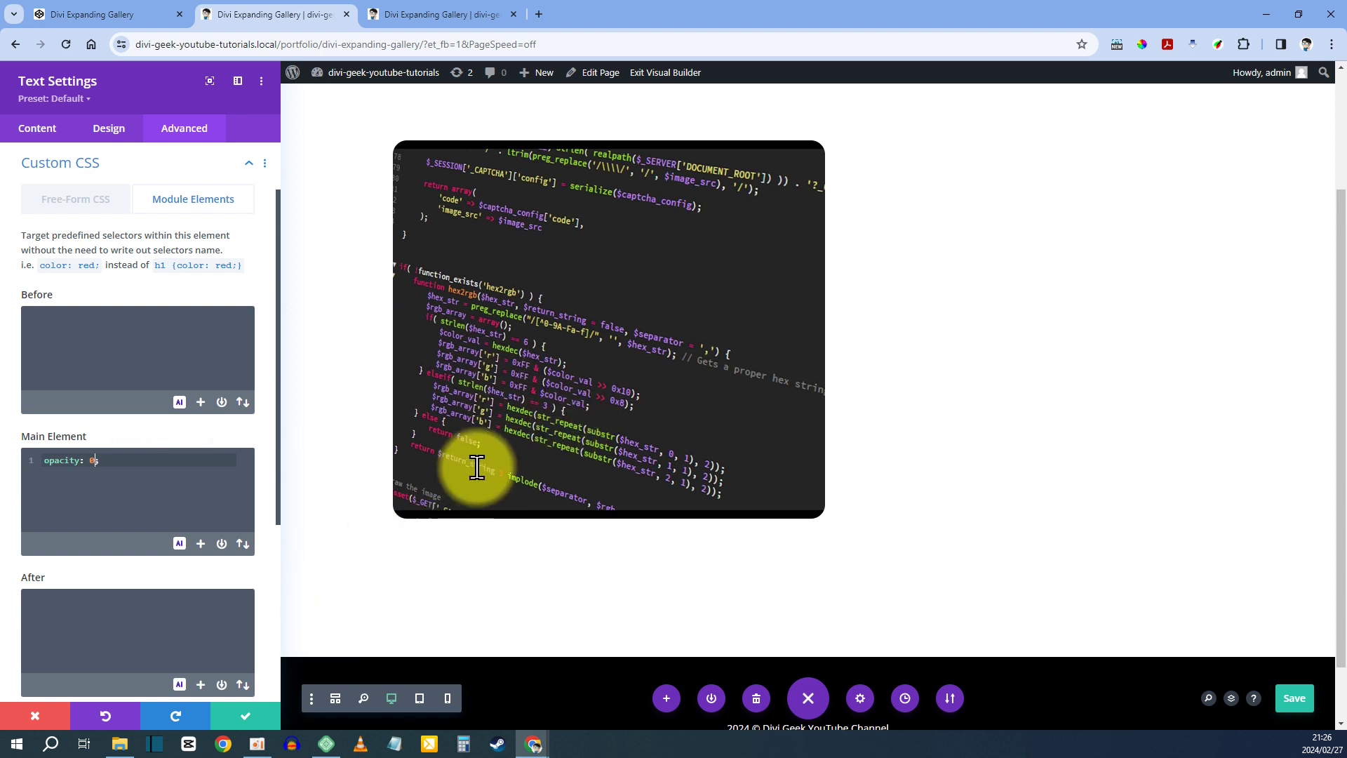
{"action": "left_click", "coordinate": [245, 717]}
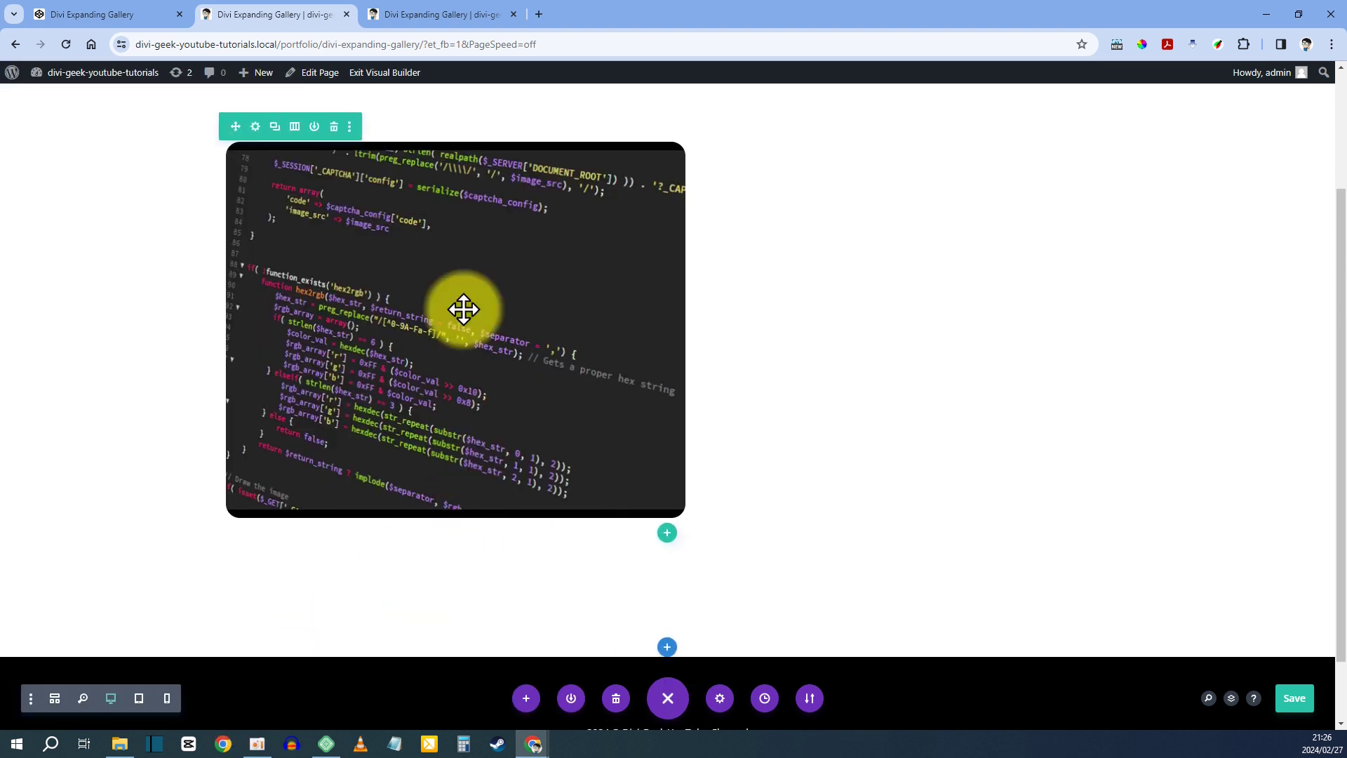
- Duplicate the gallery row's column four times to make five identical columns
{"action": "left_click", "coordinate": [256, 128]}
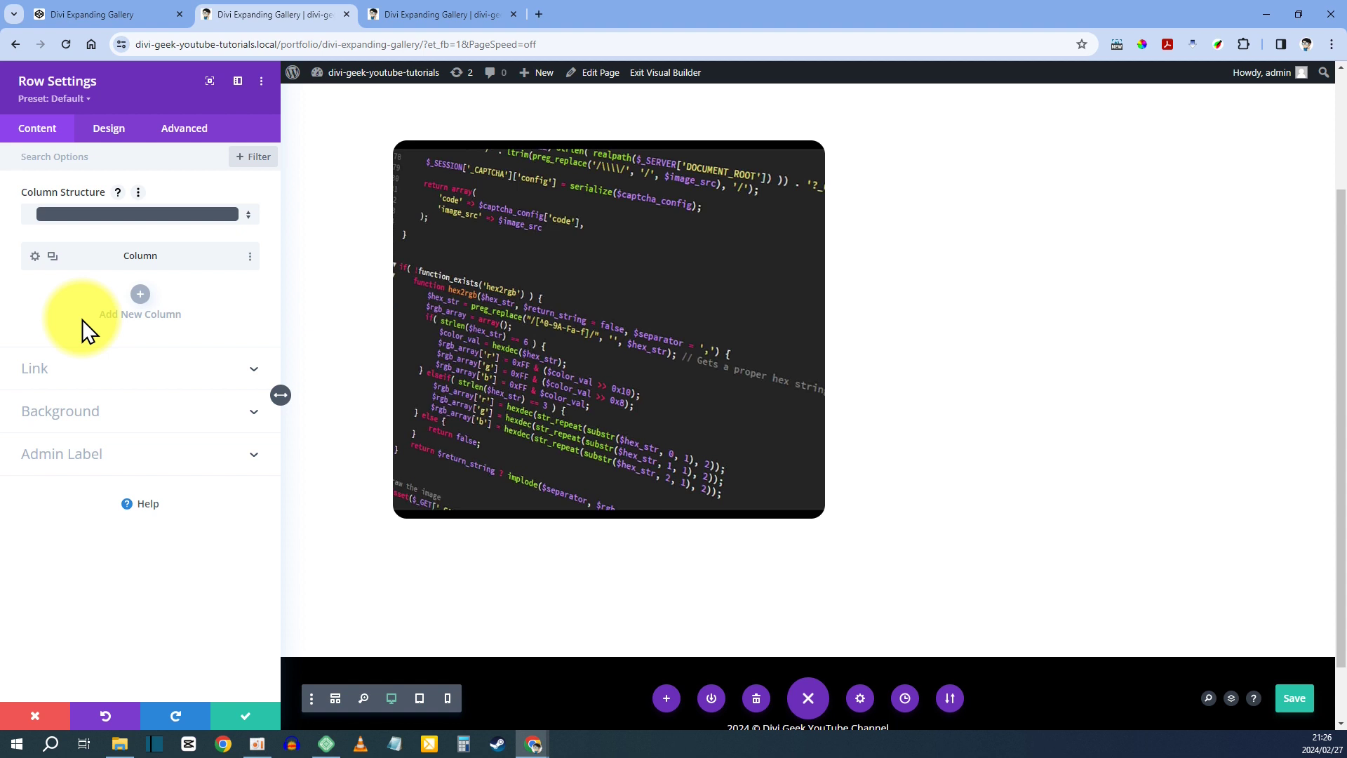
{"action": "left_click", "coordinate": [52, 257]}
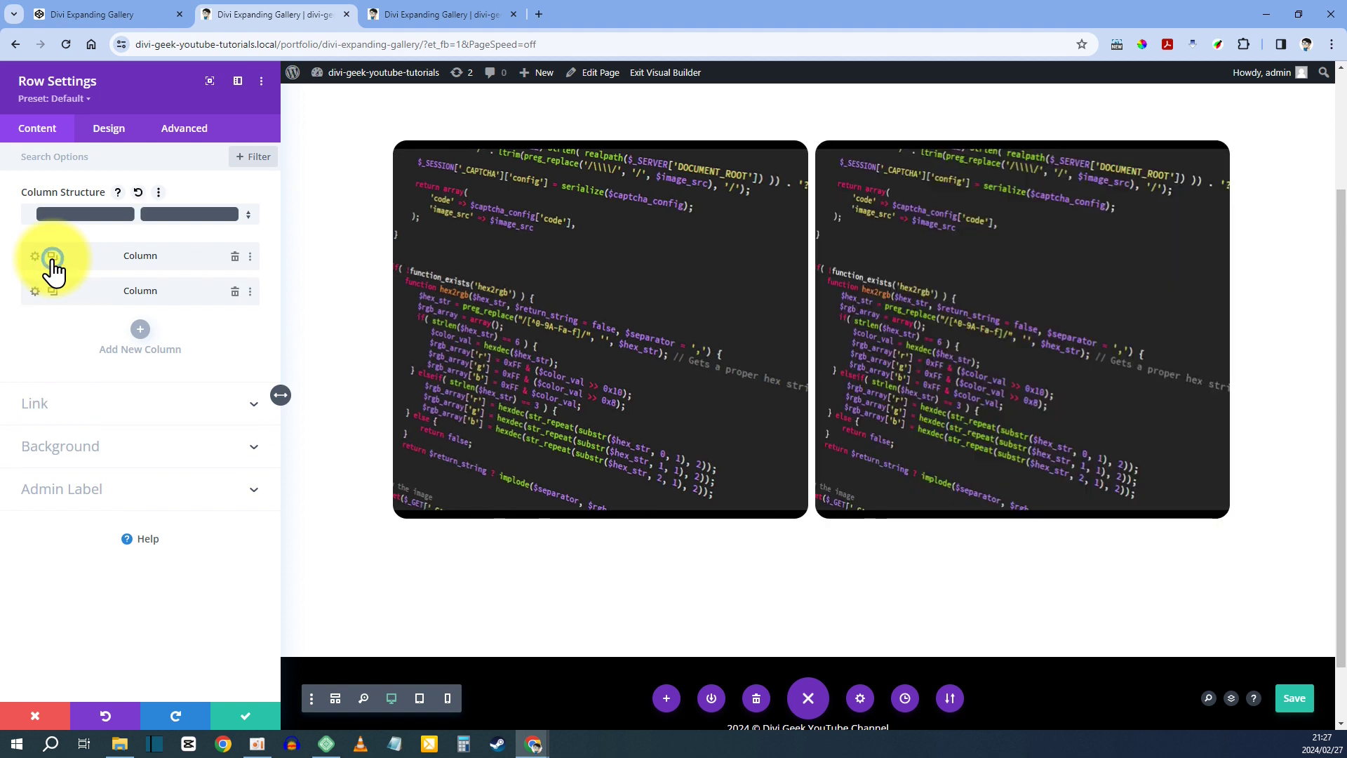
{"action": "left_click", "coordinate": [53, 256]}
{"action": "left_click", "coordinate": [52, 257]}
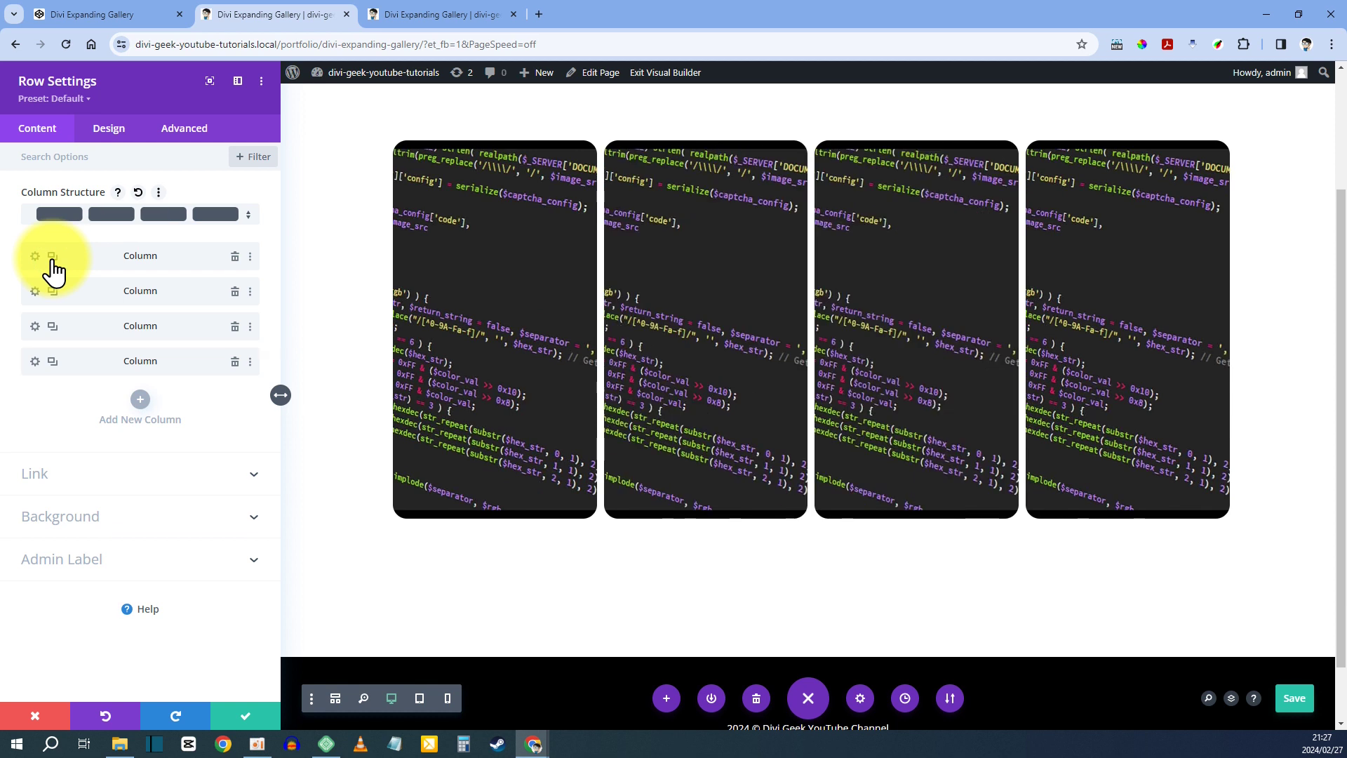
{"action": "left_click", "coordinate": [53, 256]}
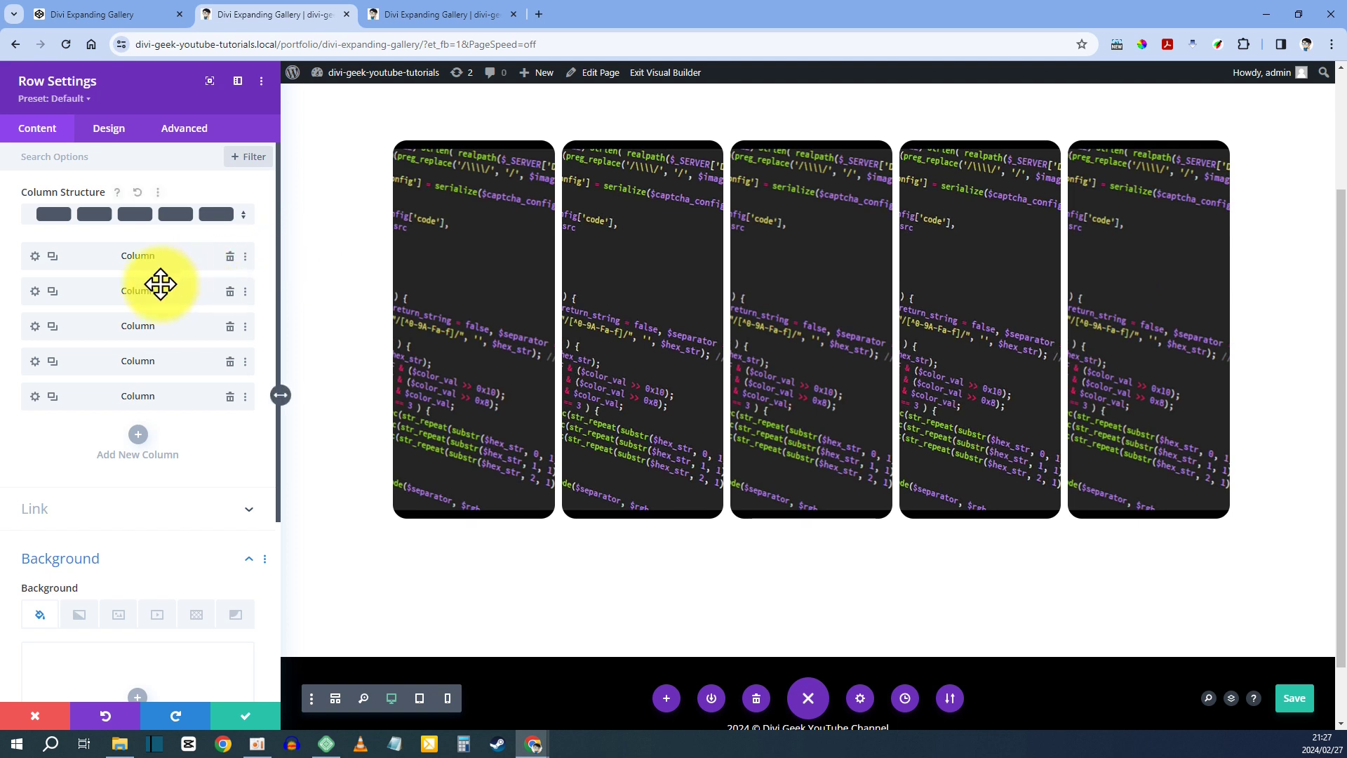
- Replace the background images of columns two to five with the light bulb, glasses and monitors, social media icons and laptop user, then save the row
{"action": "left_click", "coordinate": [35, 291]}
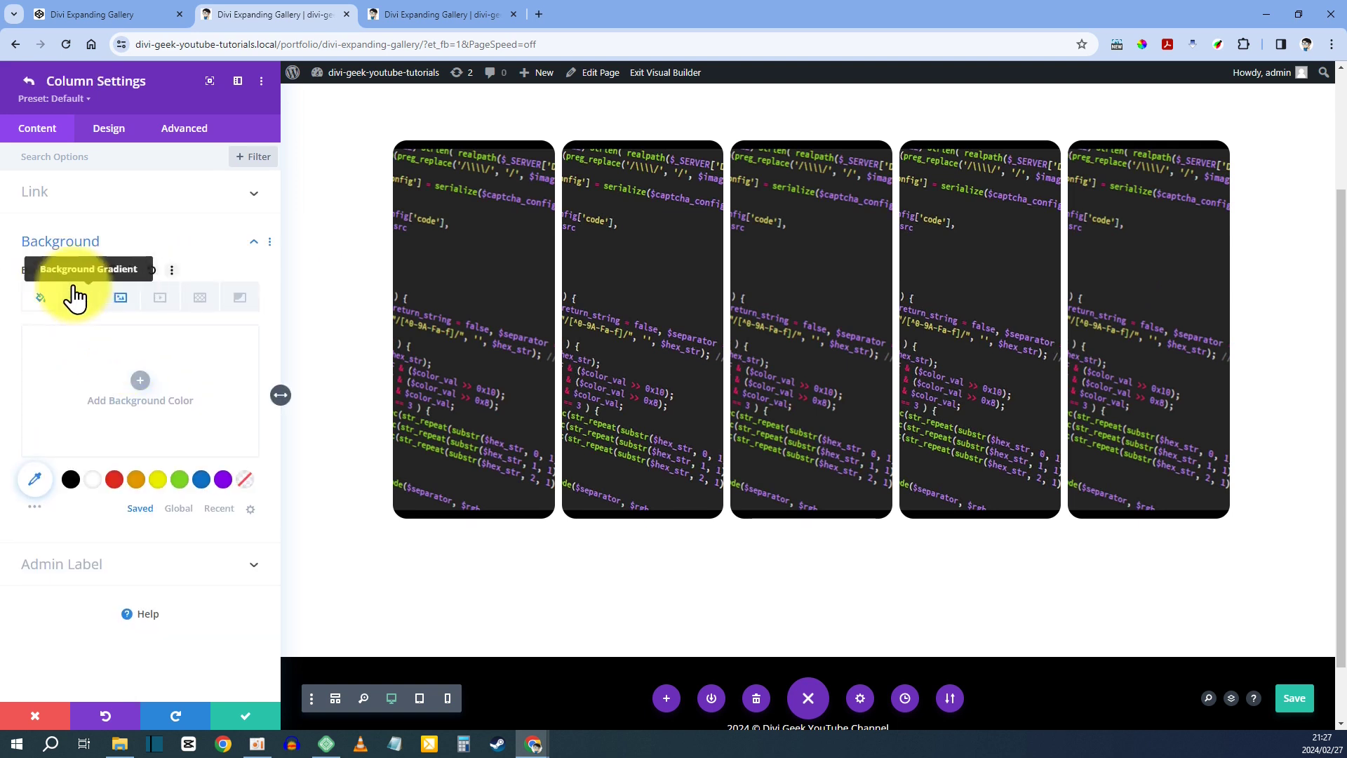
{"action": "left_click", "coordinate": [119, 298]}
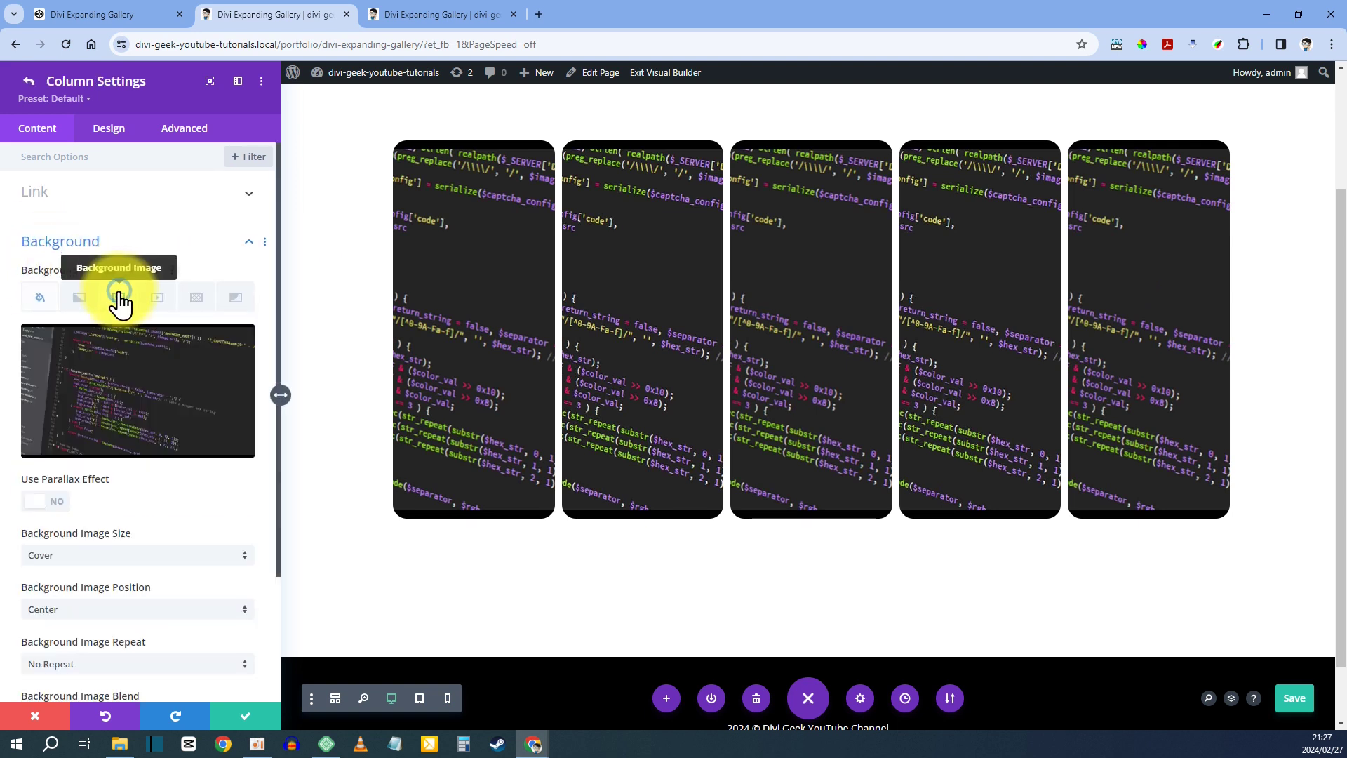
{"action": "left_click", "coordinate": [144, 405]}
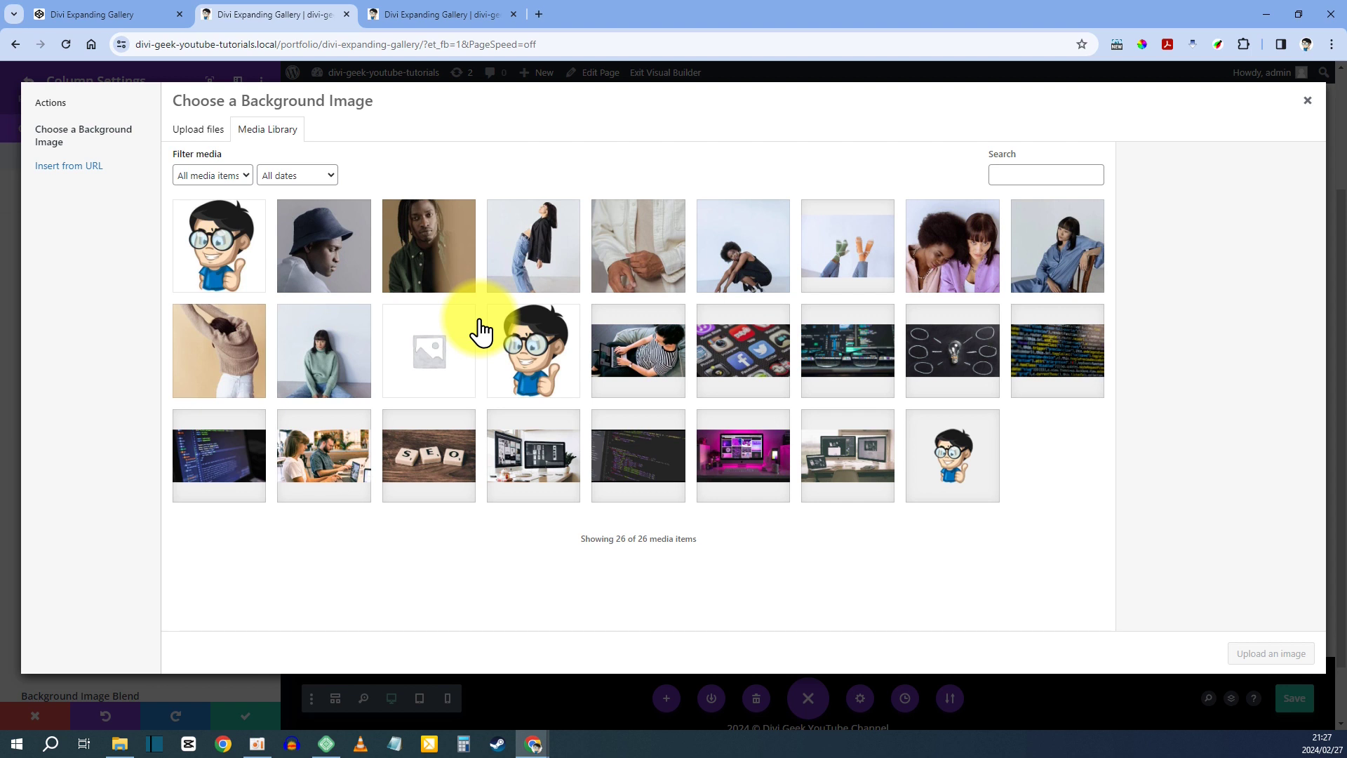
{"action": "left_click", "coordinate": [947, 376]}
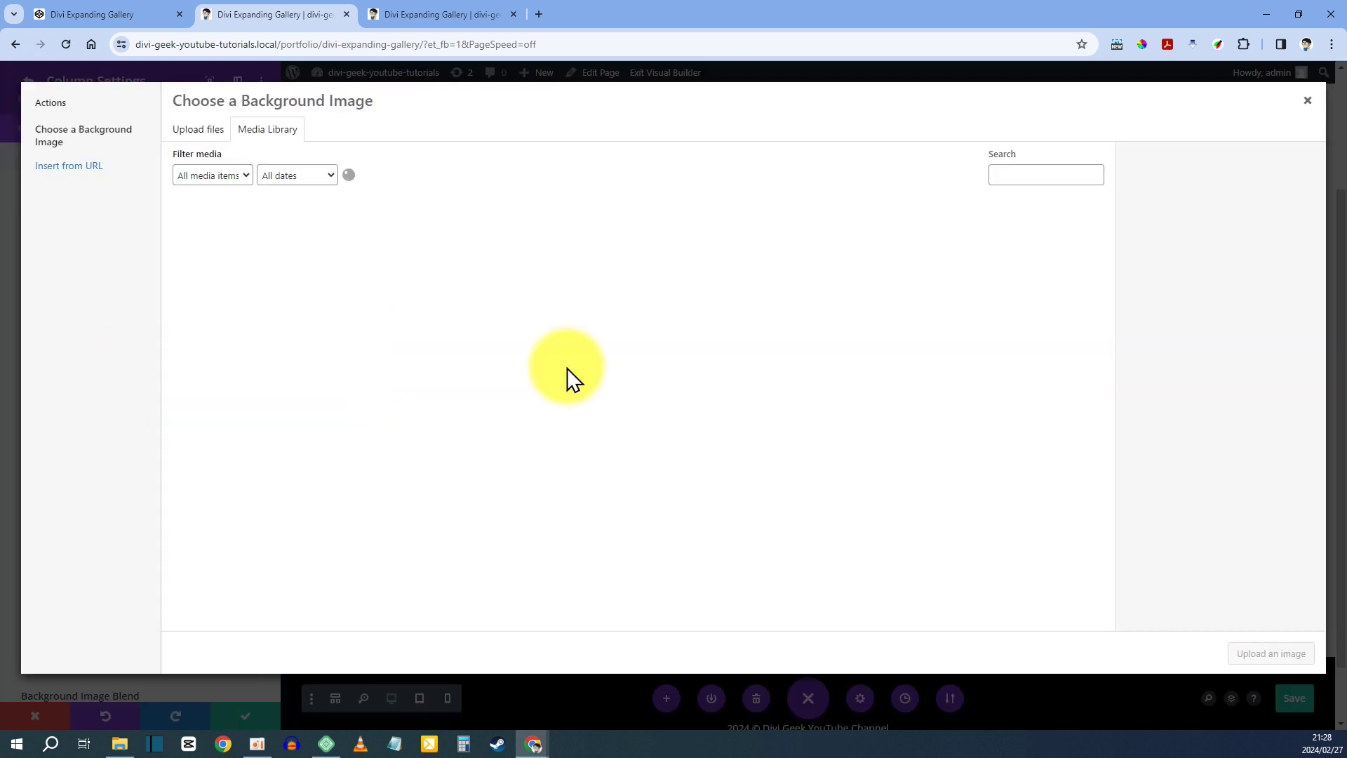
{"action": "left_click", "coordinate": [847, 351]}
{"action": "left_click", "coordinate": [1259, 653]}
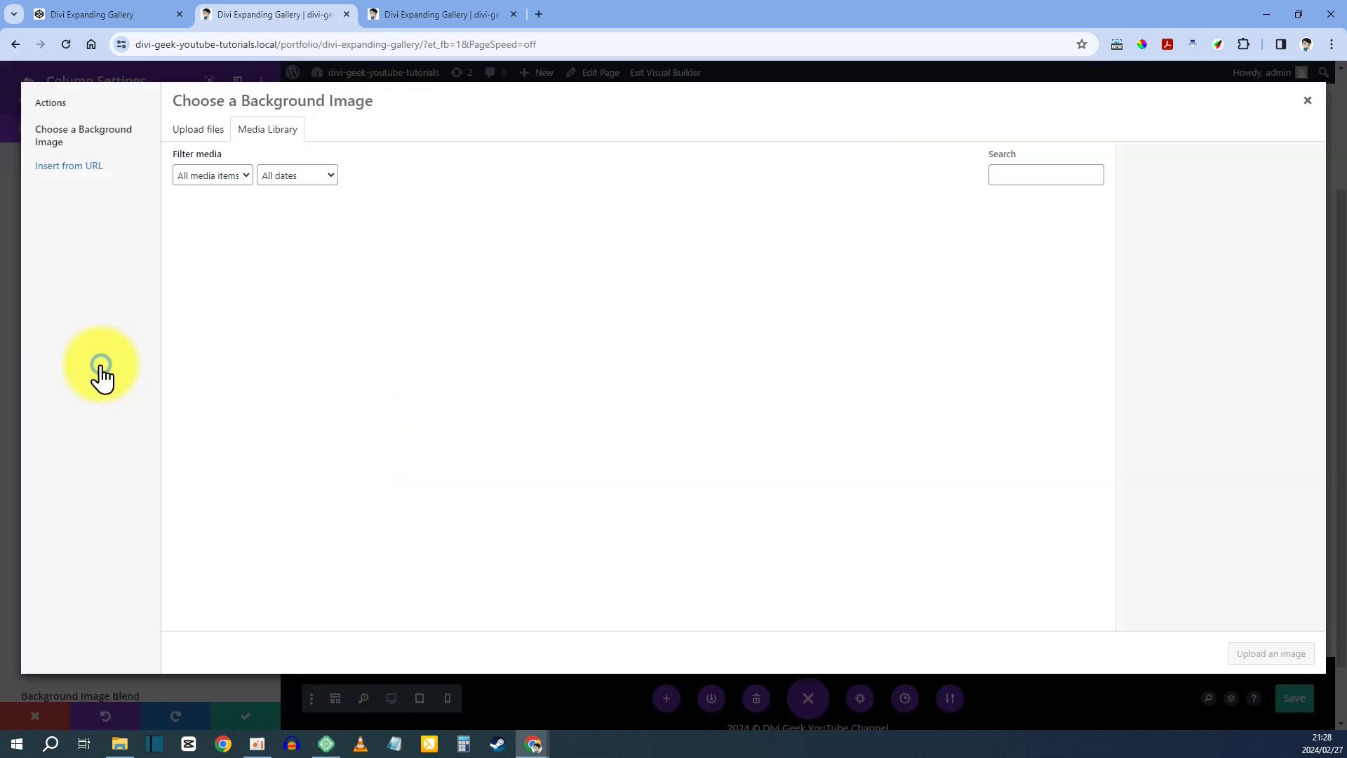
{"action": "left_click", "coordinate": [638, 350]}
{"action": "left_click", "coordinate": [1270, 653]}
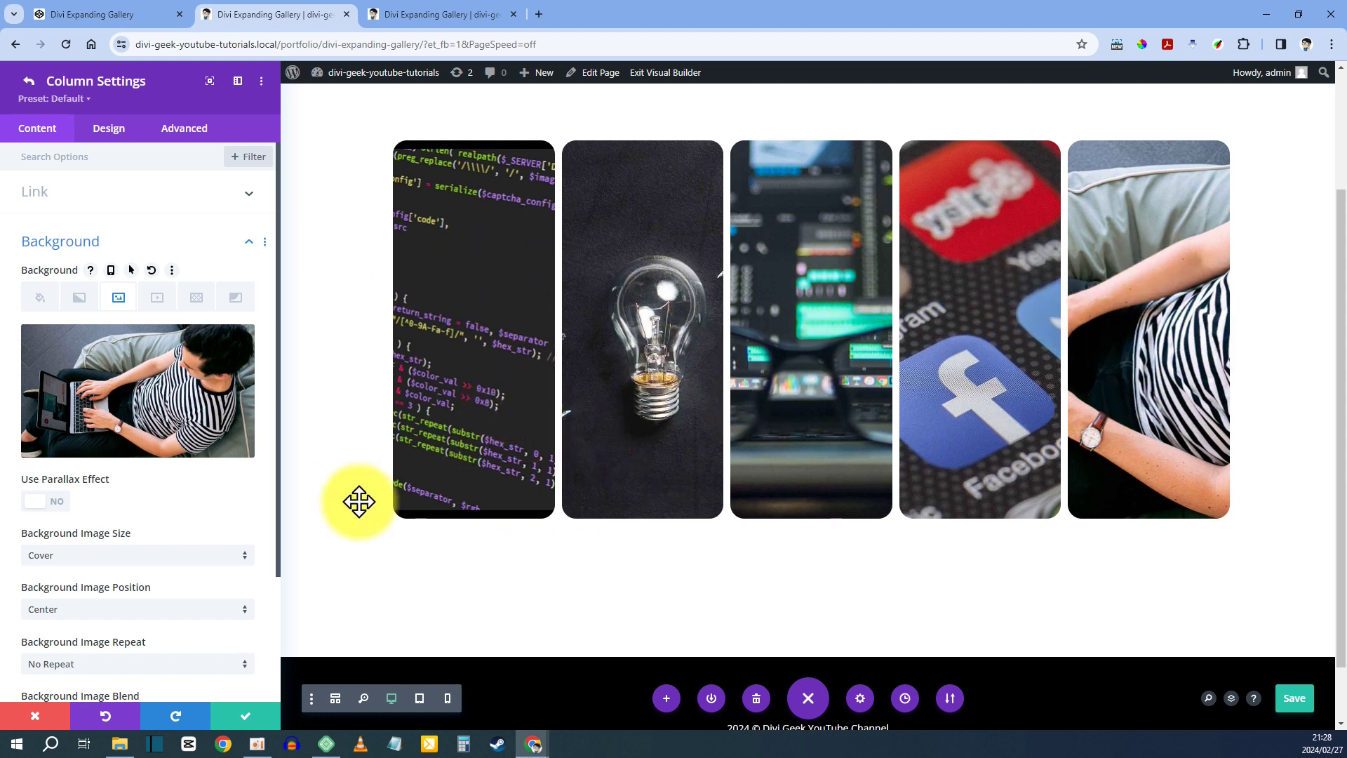
{"action": "left_click", "coordinate": [245, 717]}
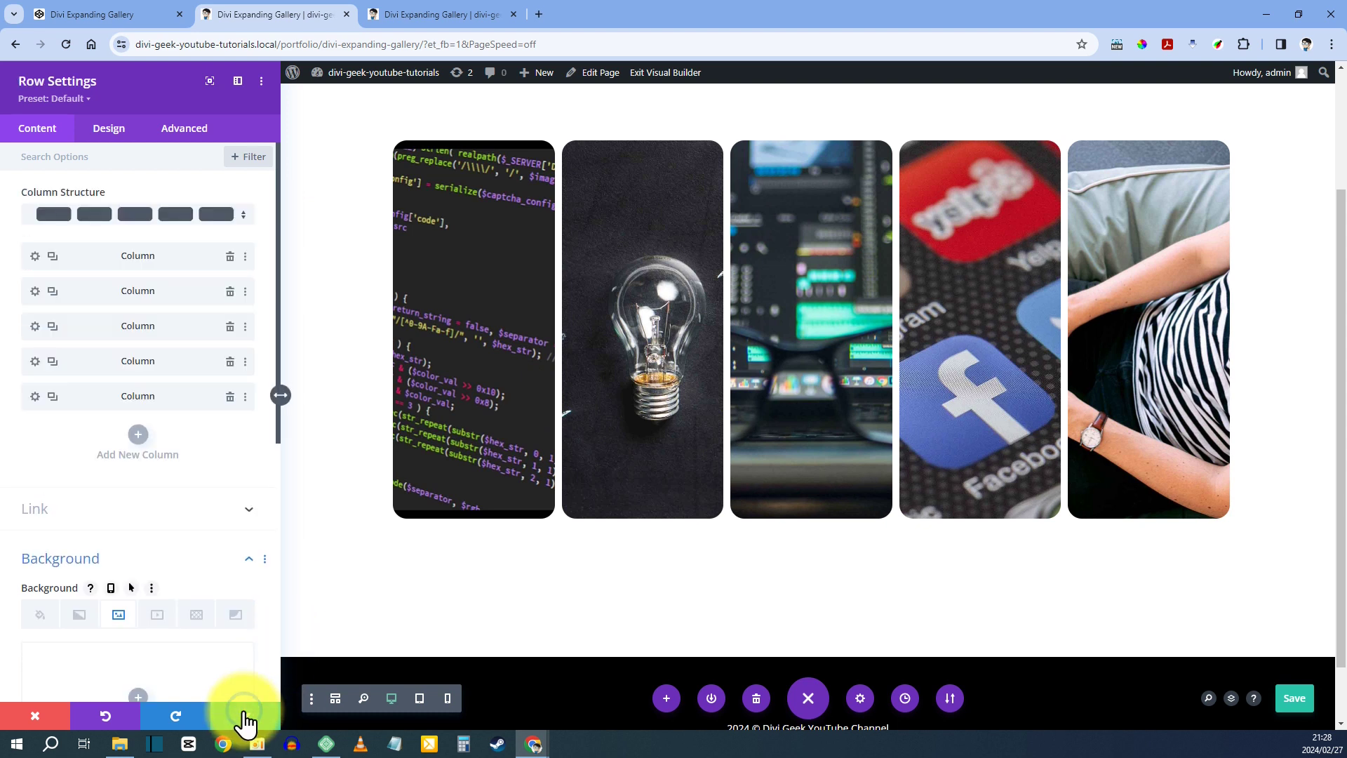
{"action": "left_click", "coordinate": [251, 717]}
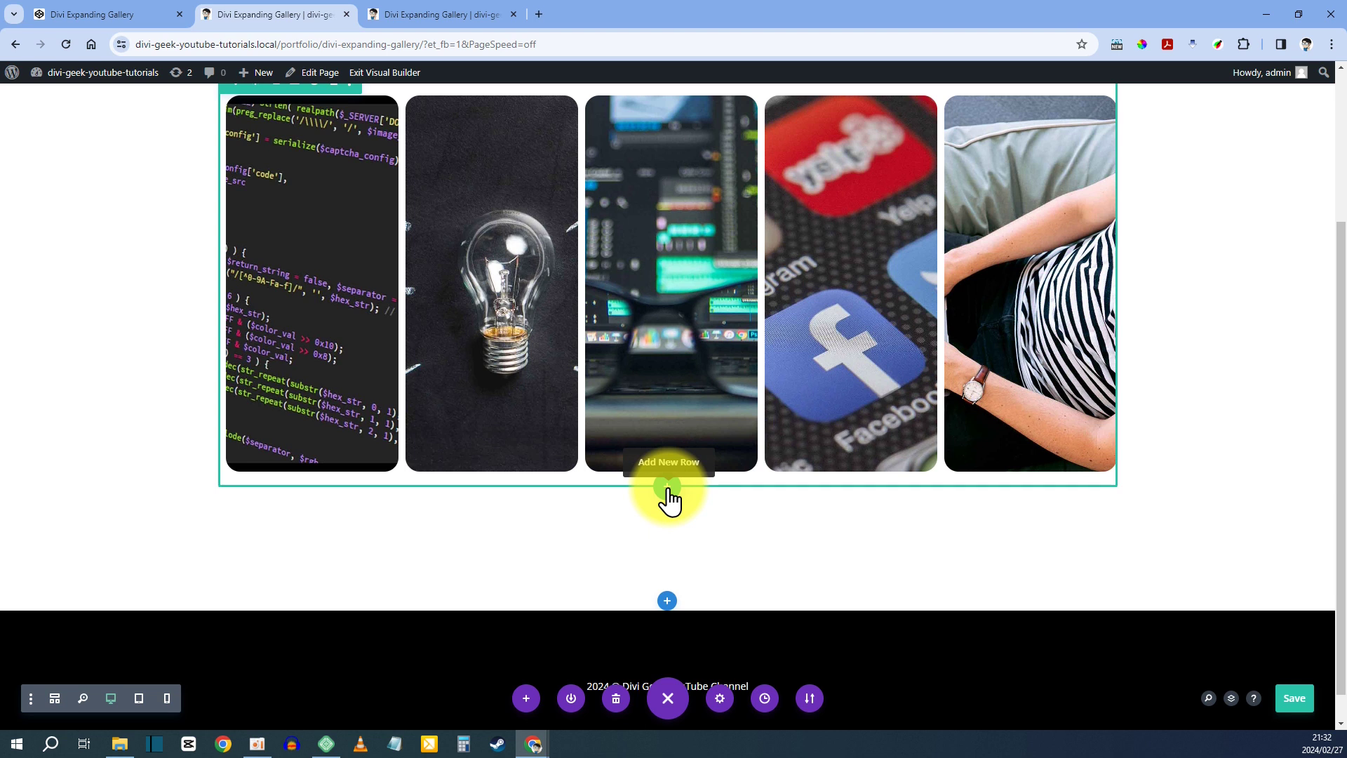
- Insert a single-column row below the gallery row without adding a module
{"action": "left_click", "coordinate": [667, 487]}
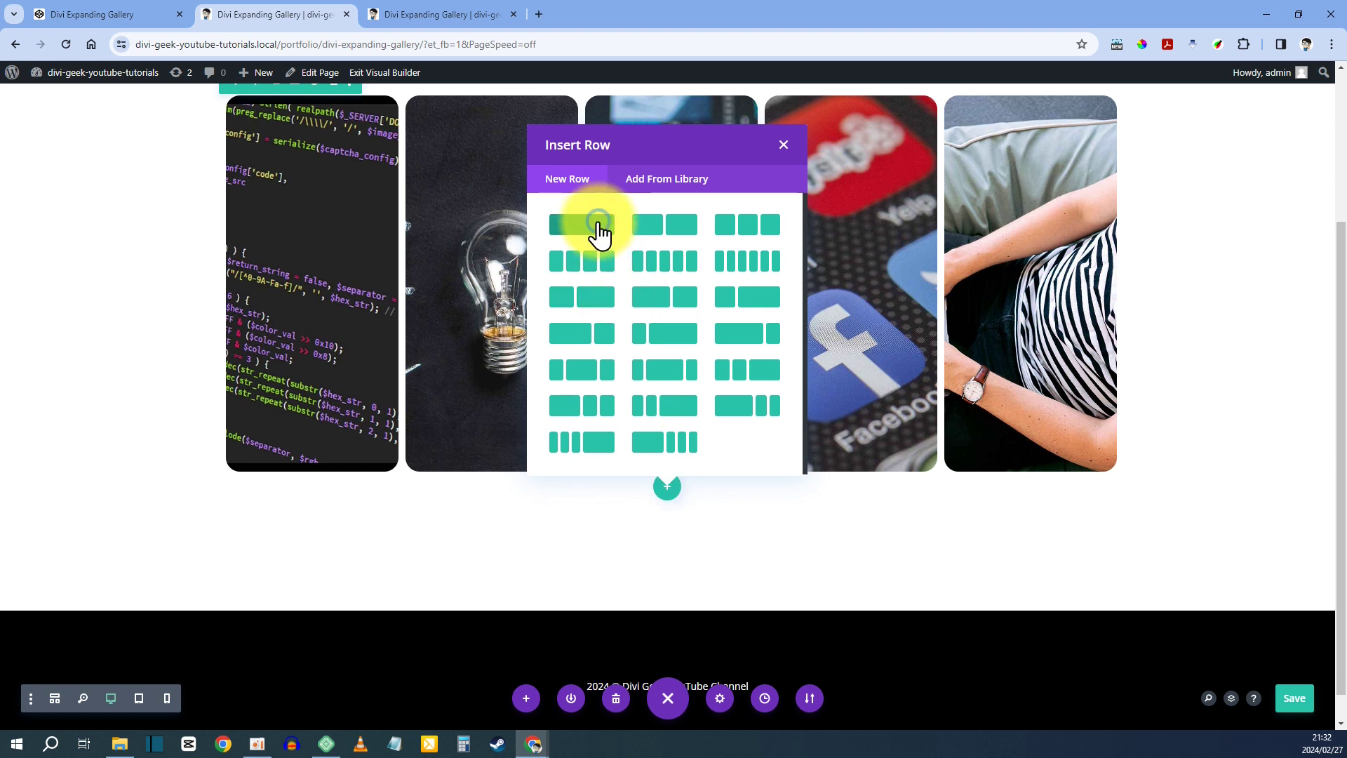
{"action": "left_click", "coordinate": [598, 224]}
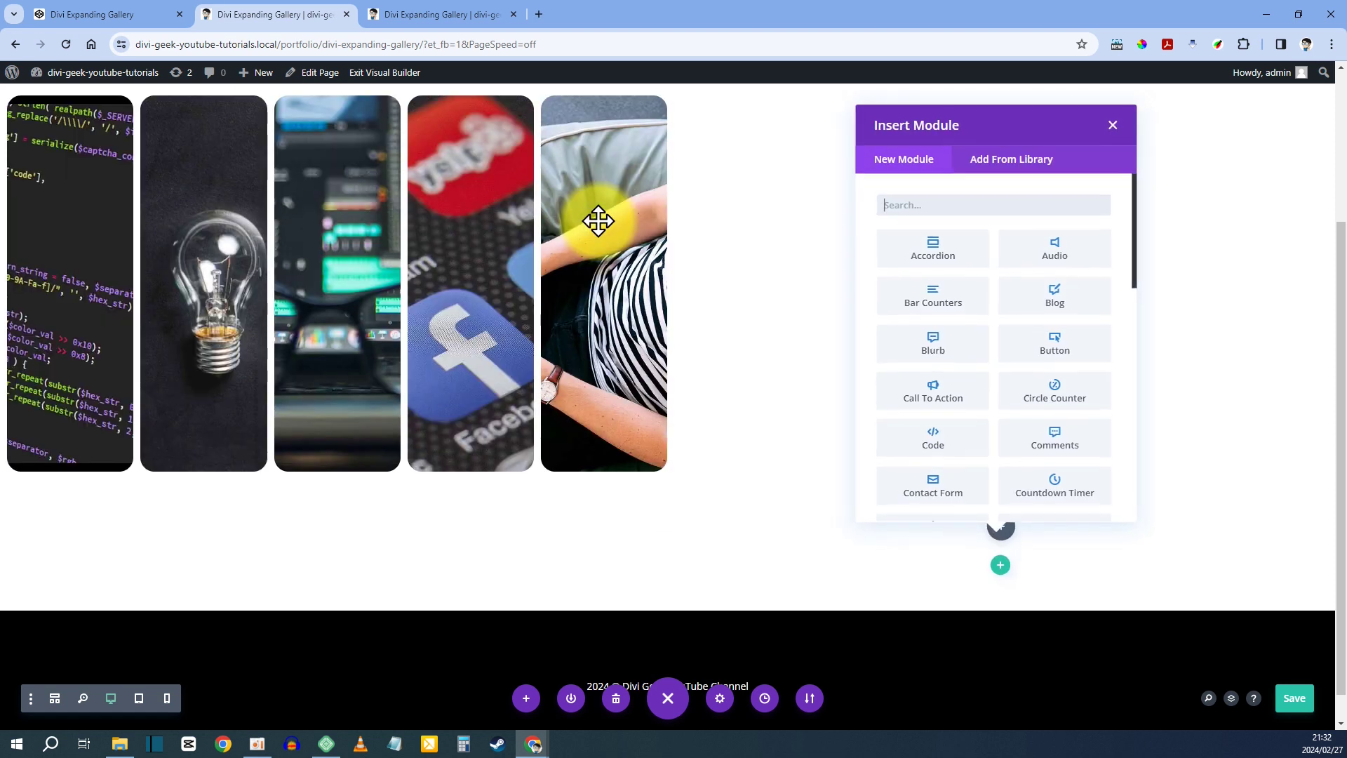
{"action": "left_click", "coordinate": [1114, 130]}
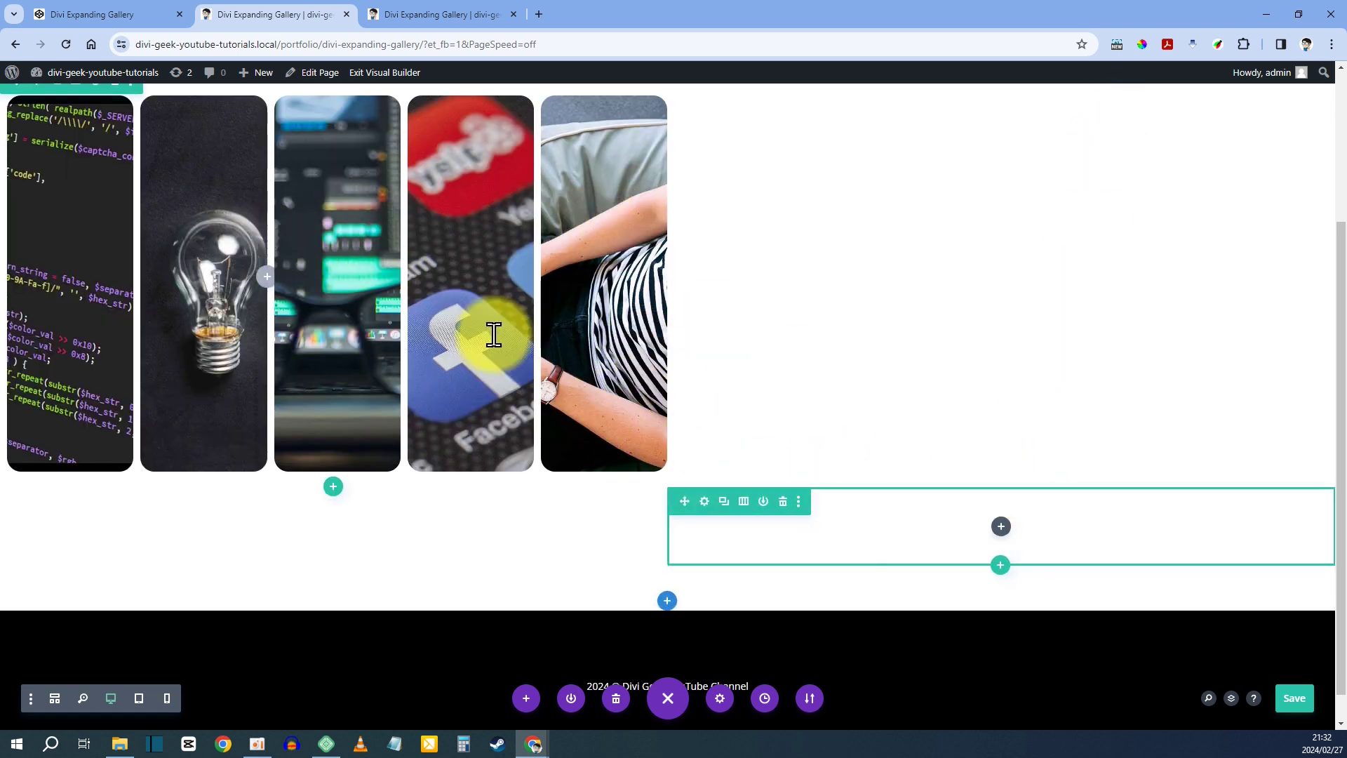
- Add "flex-direction: column;" below "display: flex;" in the section's Main Element CSS and save the section settings
{"action": "scroll", "coordinate": [442, 284], "scroll_direction": "up", "scroll_amount": 1}
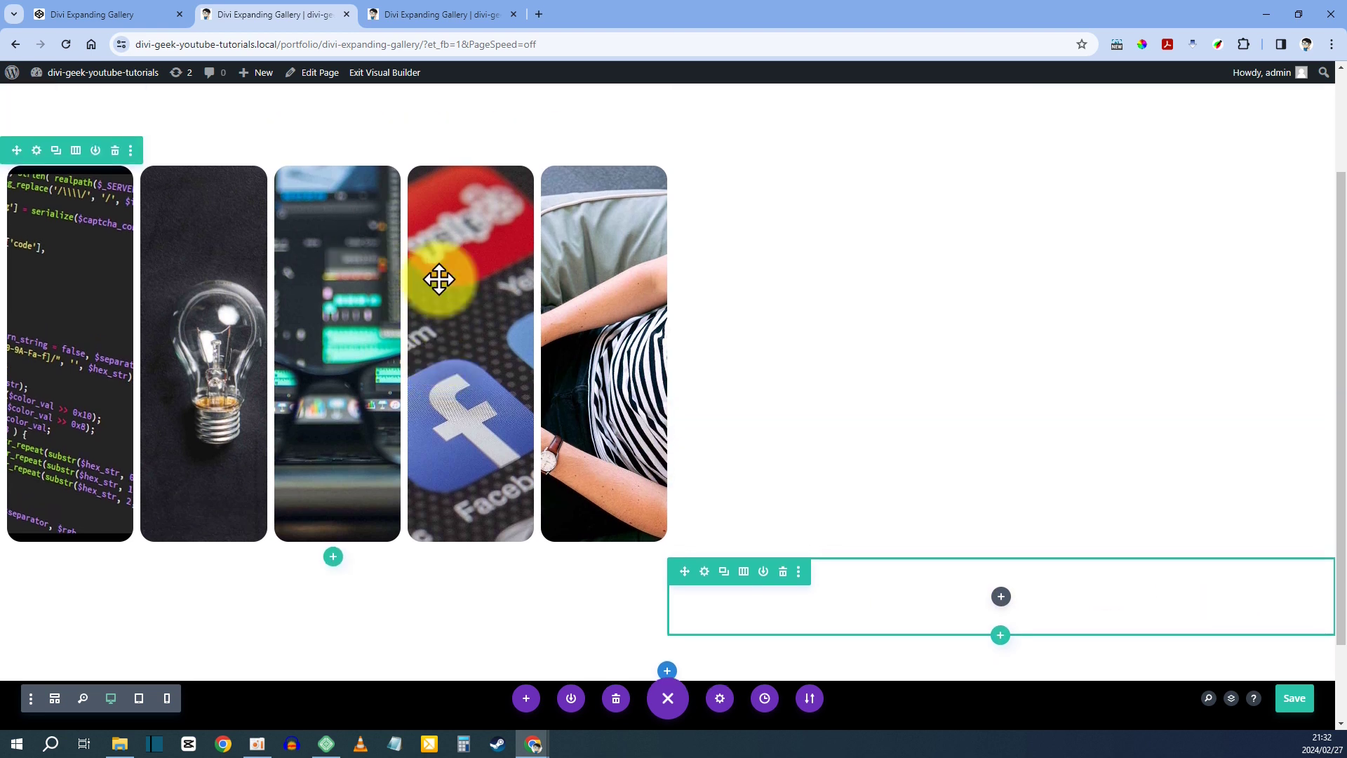
{"action": "scroll", "coordinate": [98, 241], "scroll_direction": "up", "scroll_amount": 1}
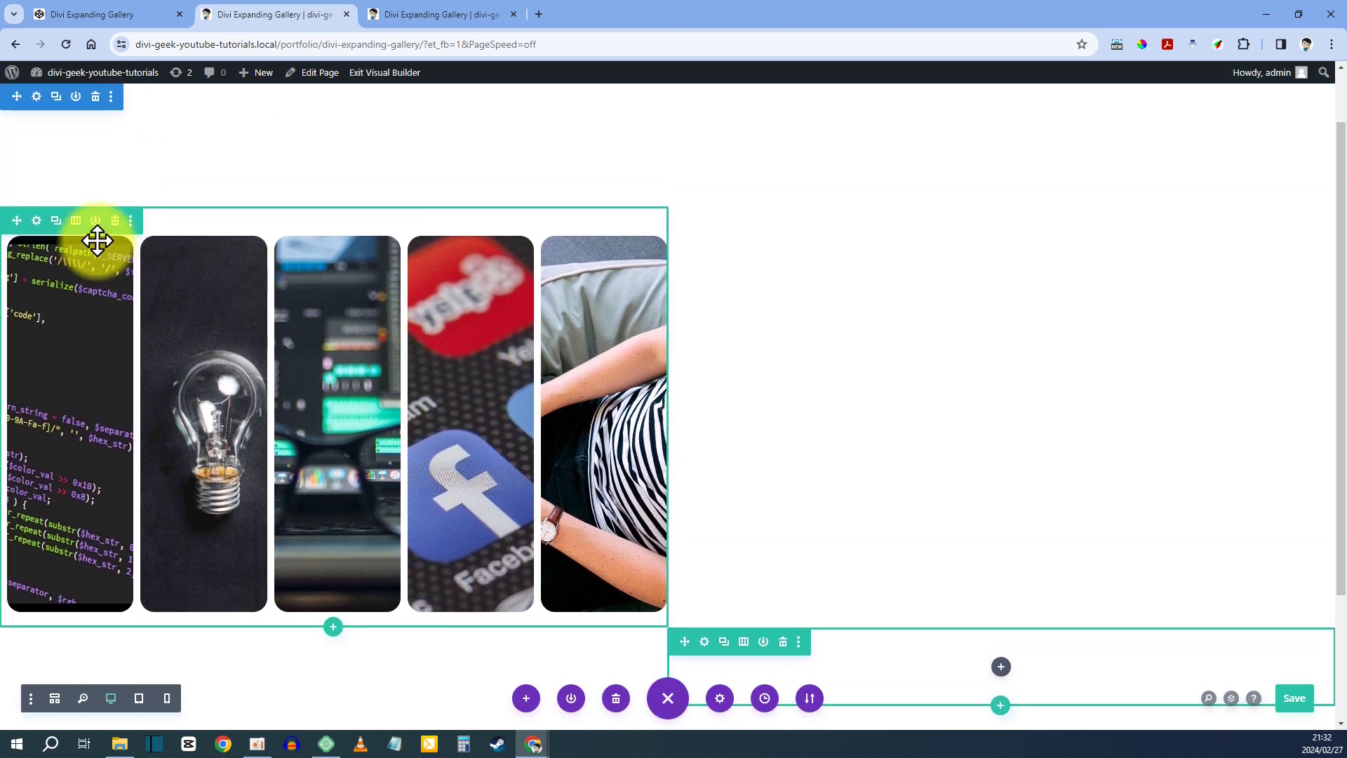
{"action": "left_click", "coordinate": [36, 98]}
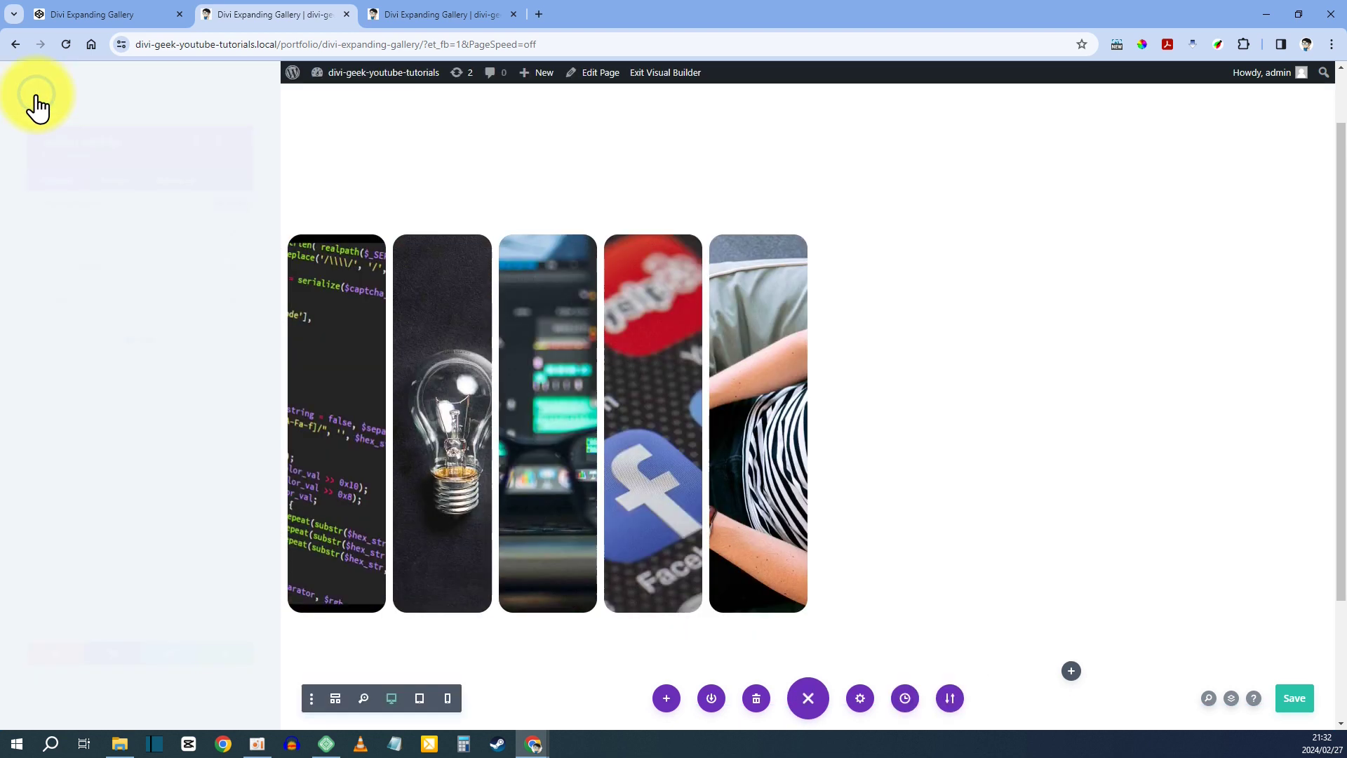
{"action": "left_click", "coordinate": [169, 133]}
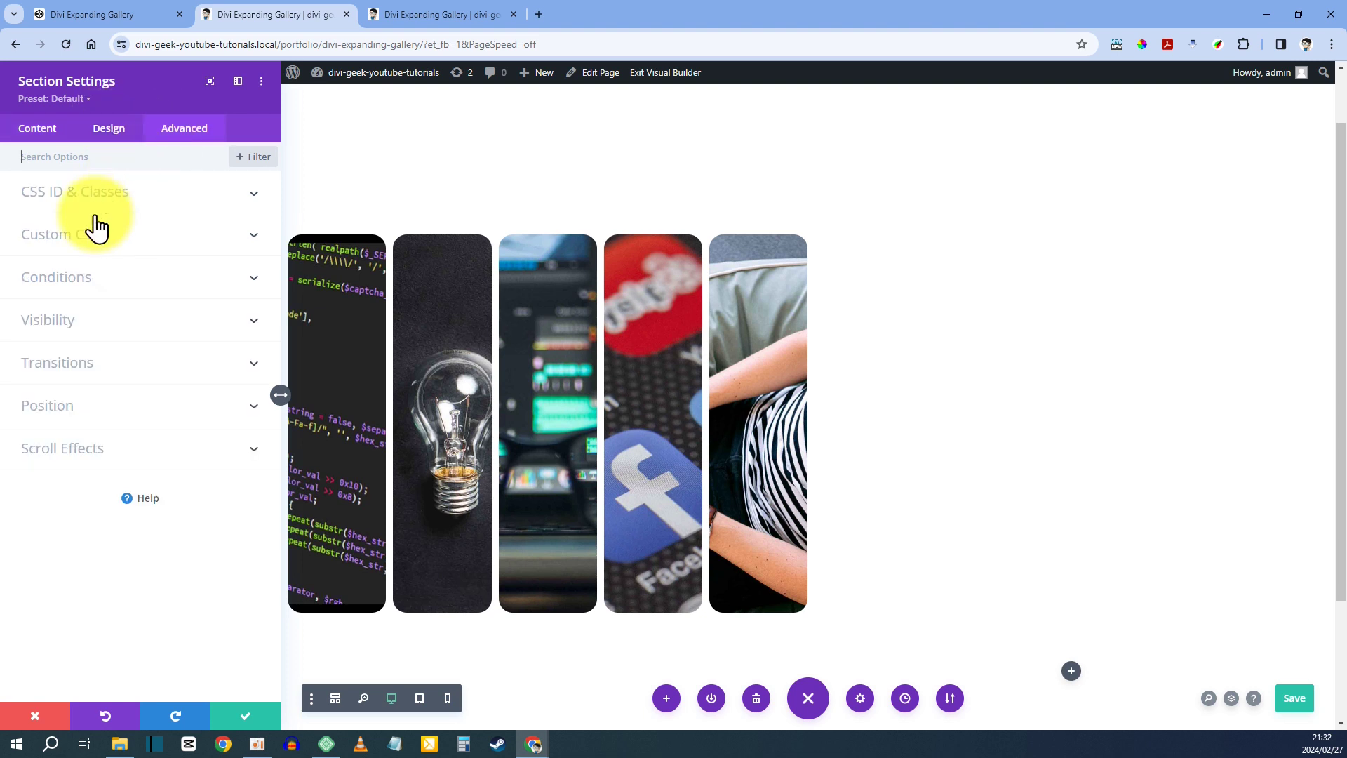
{"action": "left_click", "coordinate": [82, 238]}
{"action": "left_click", "coordinate": [170, 217]}
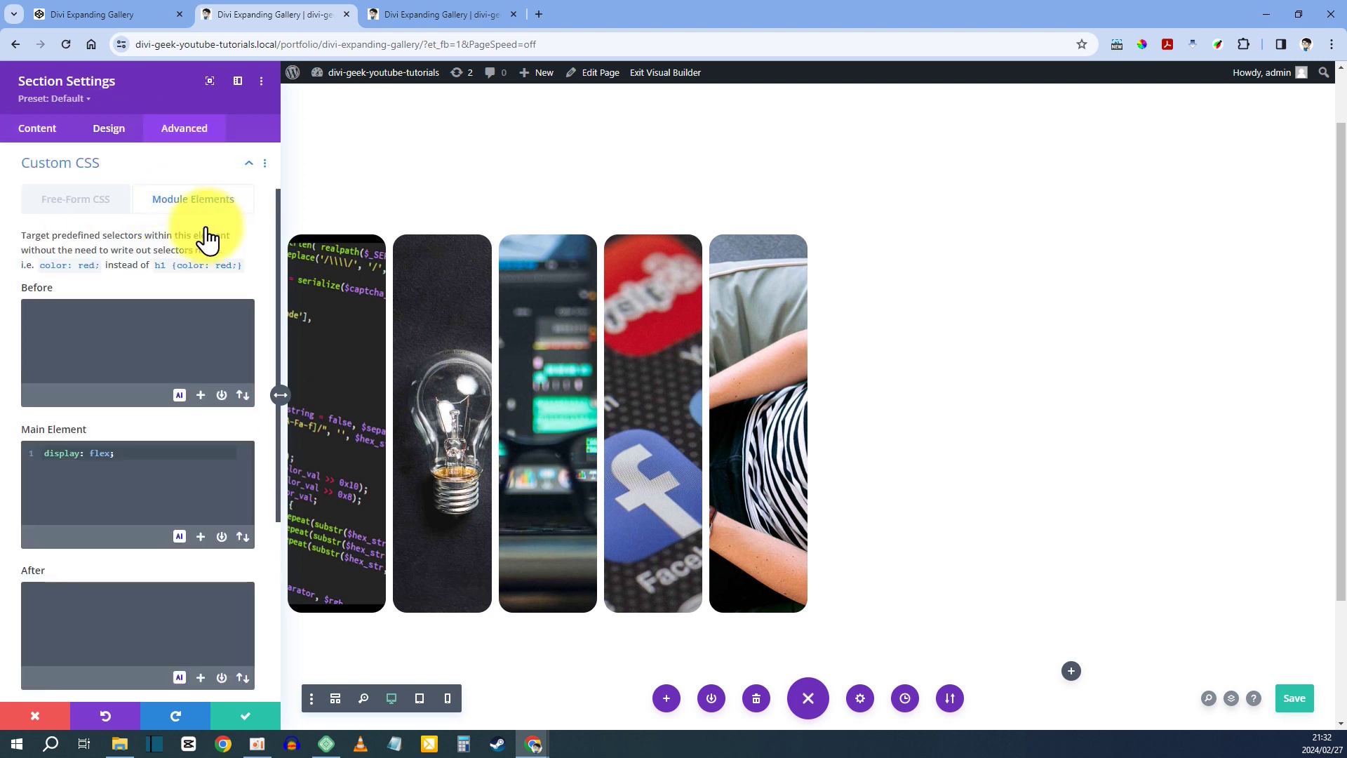
{"action": "left_click", "coordinate": [103, 453]}
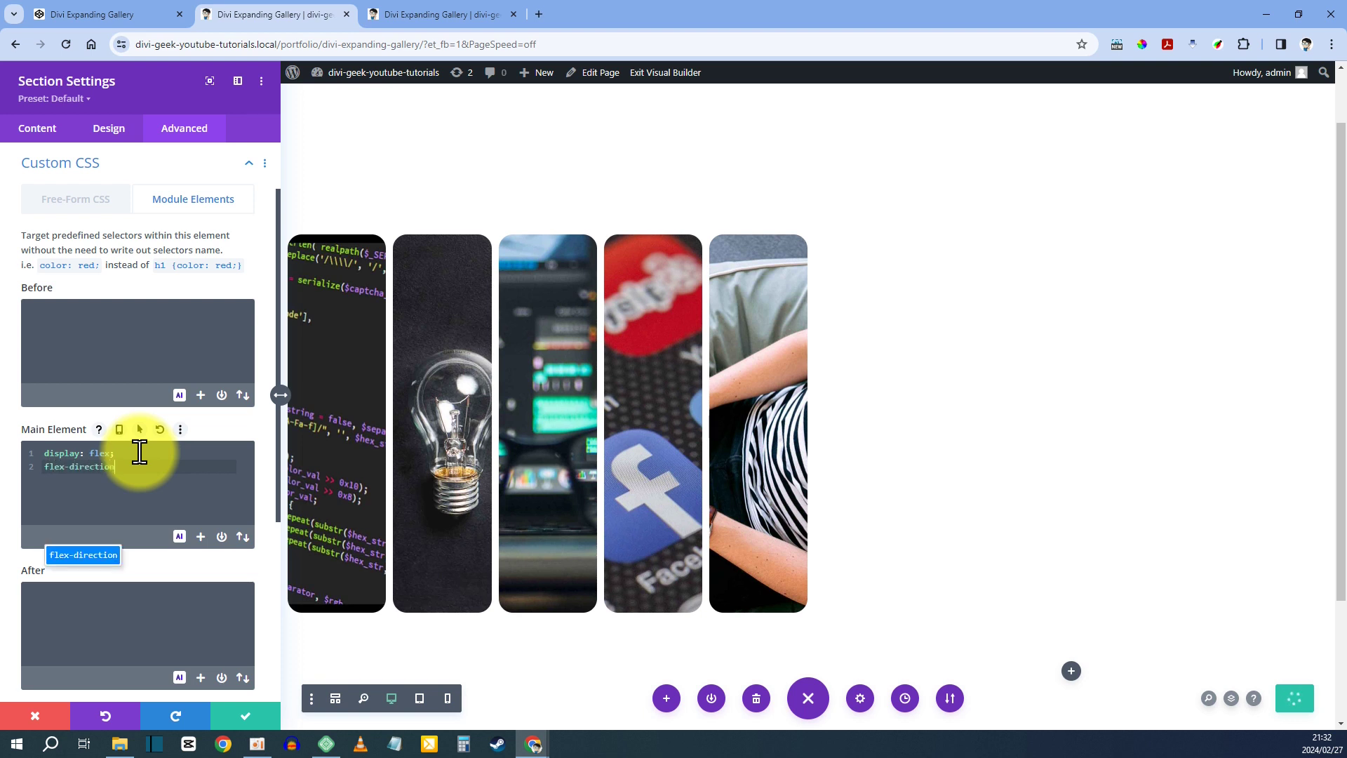
{"action": "type", "text": "umn;"}
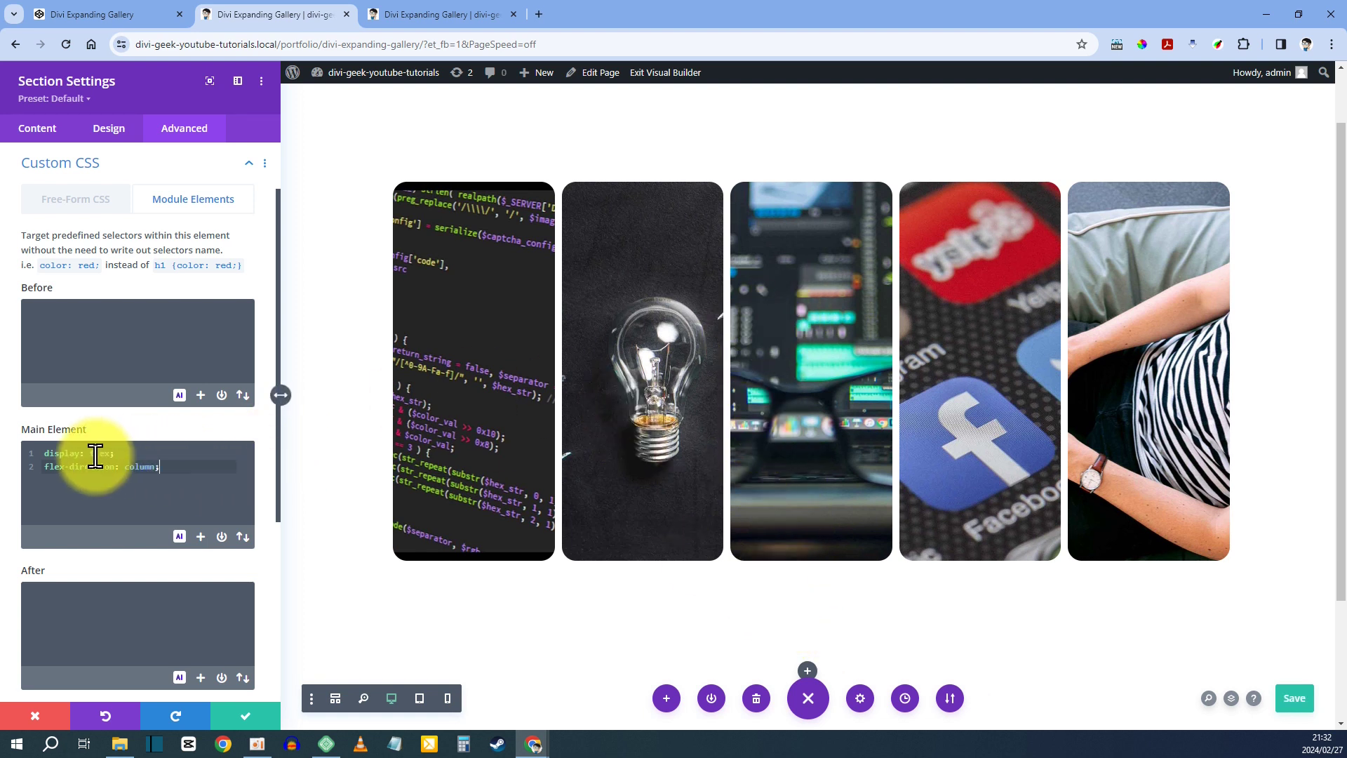
{"action": "left_click_drag", "start_coordinate": [46, 453], "coordinate": [164, 463]}
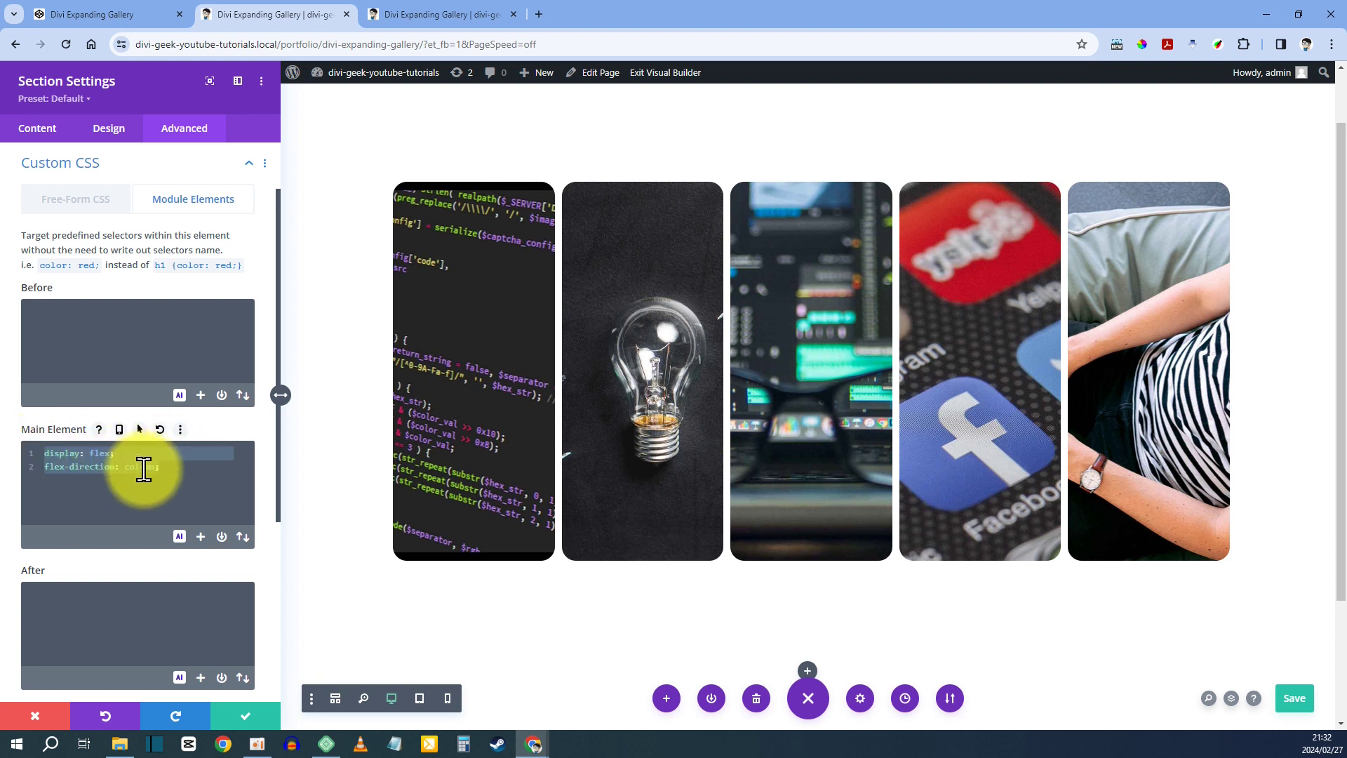
{"action": "left_click", "coordinate": [185, 466]}
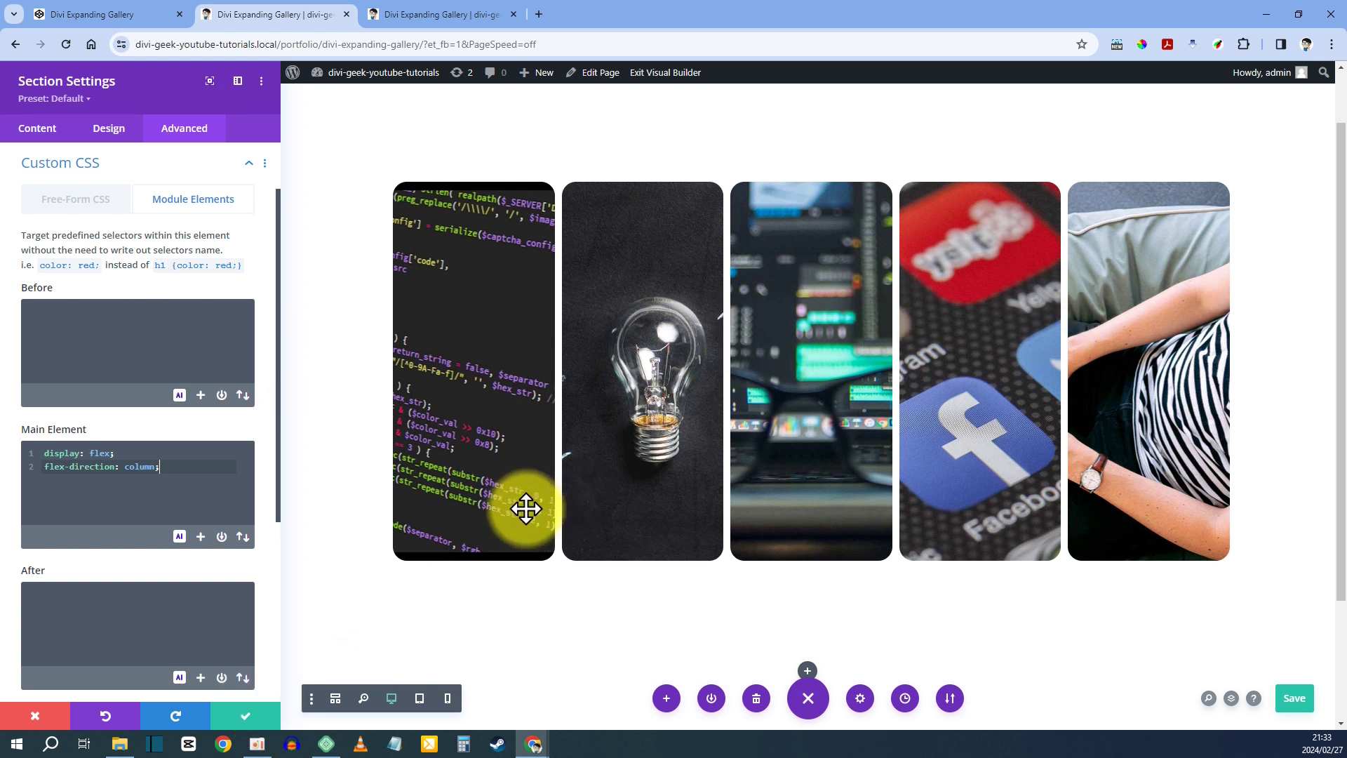
{"action": "left_click", "coordinate": [249, 715]}
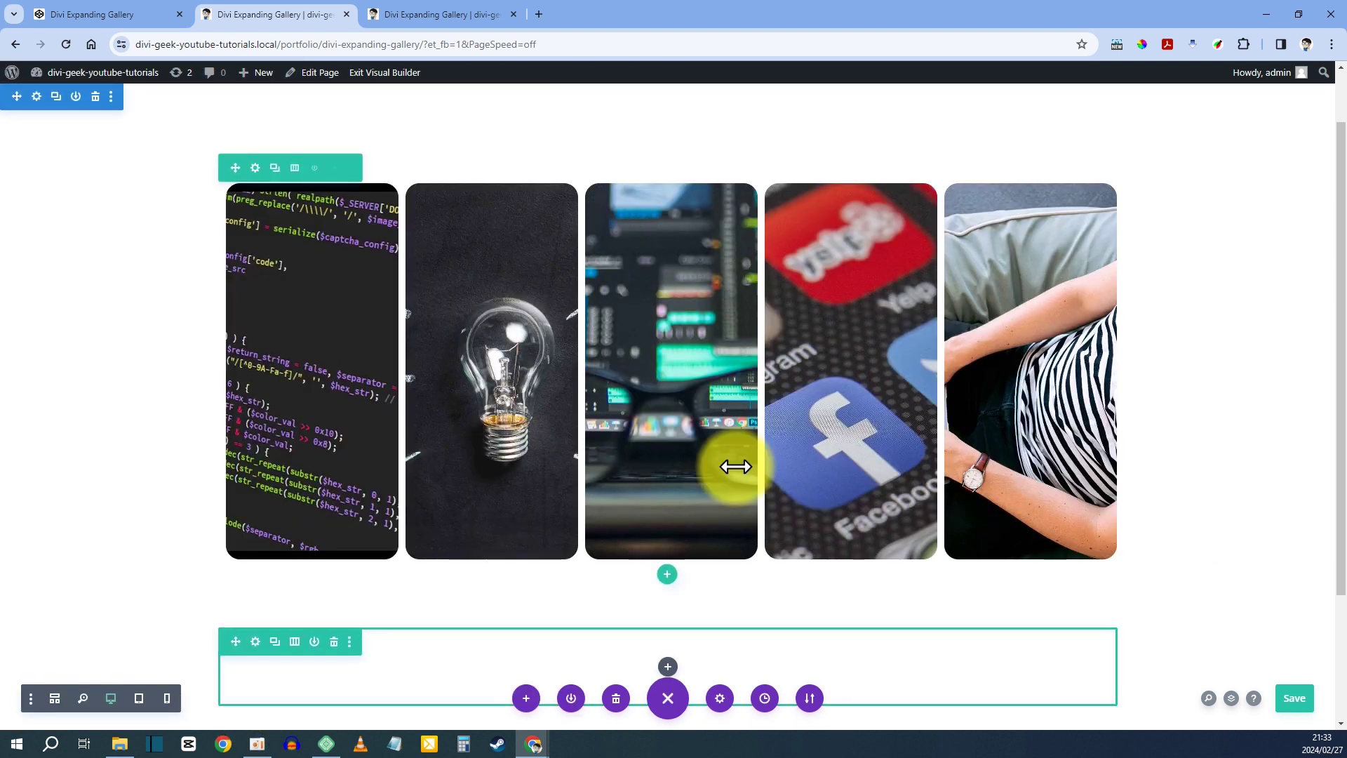
- Add a Code module to the empty row below the gallery and widen its settings panel
{"action": "scroll", "coordinate": [697, 481], "scroll_direction": "down", "scroll_amount": 2}
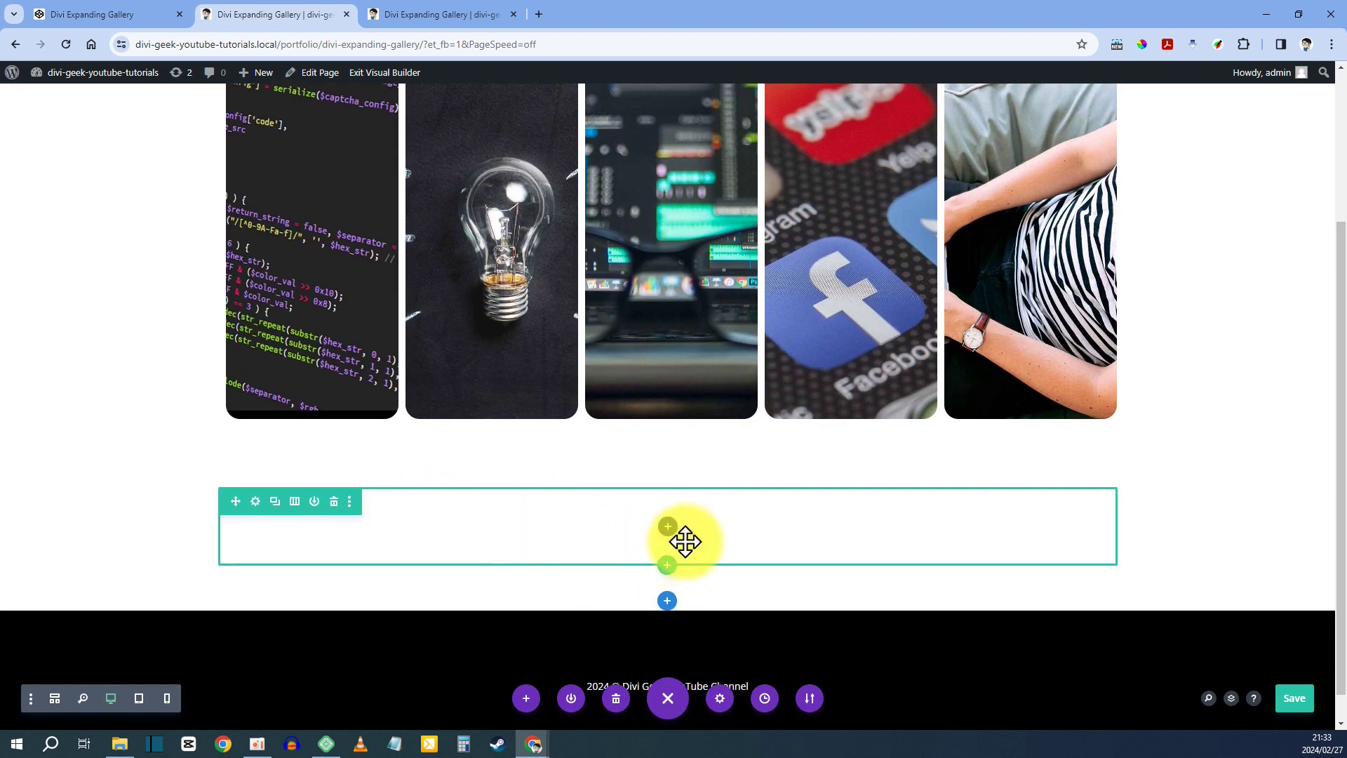
{"action": "left_click", "coordinate": [669, 526]}
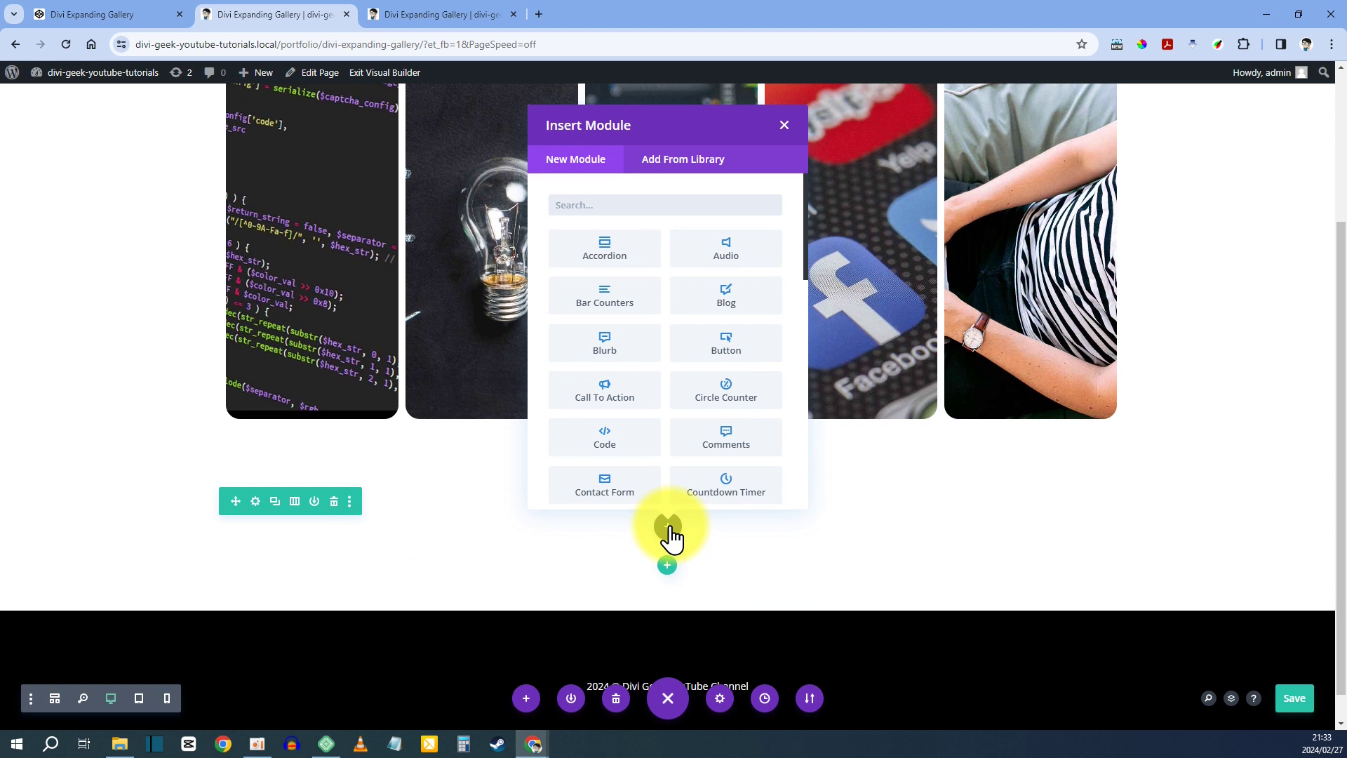
{"action": "type", "text": "code"}
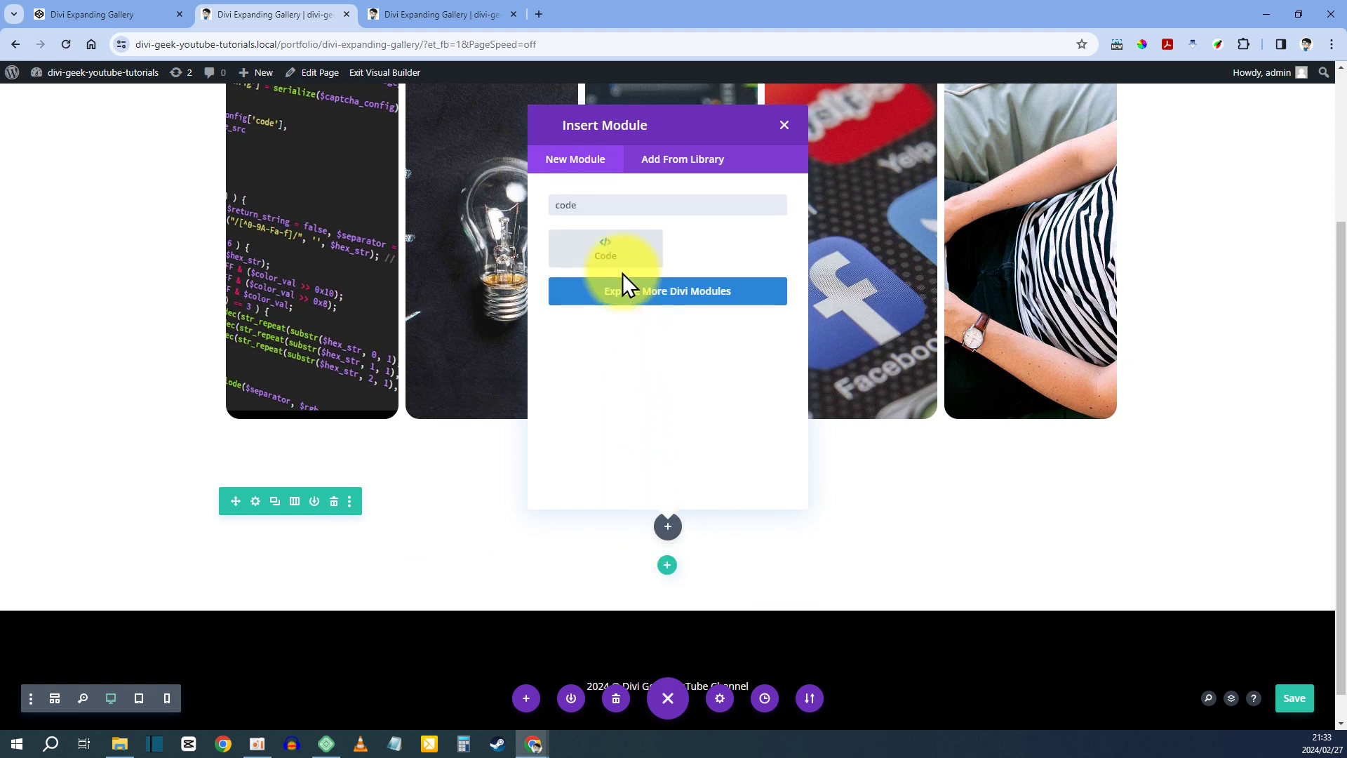
{"action": "left_click", "coordinate": [610, 253]}
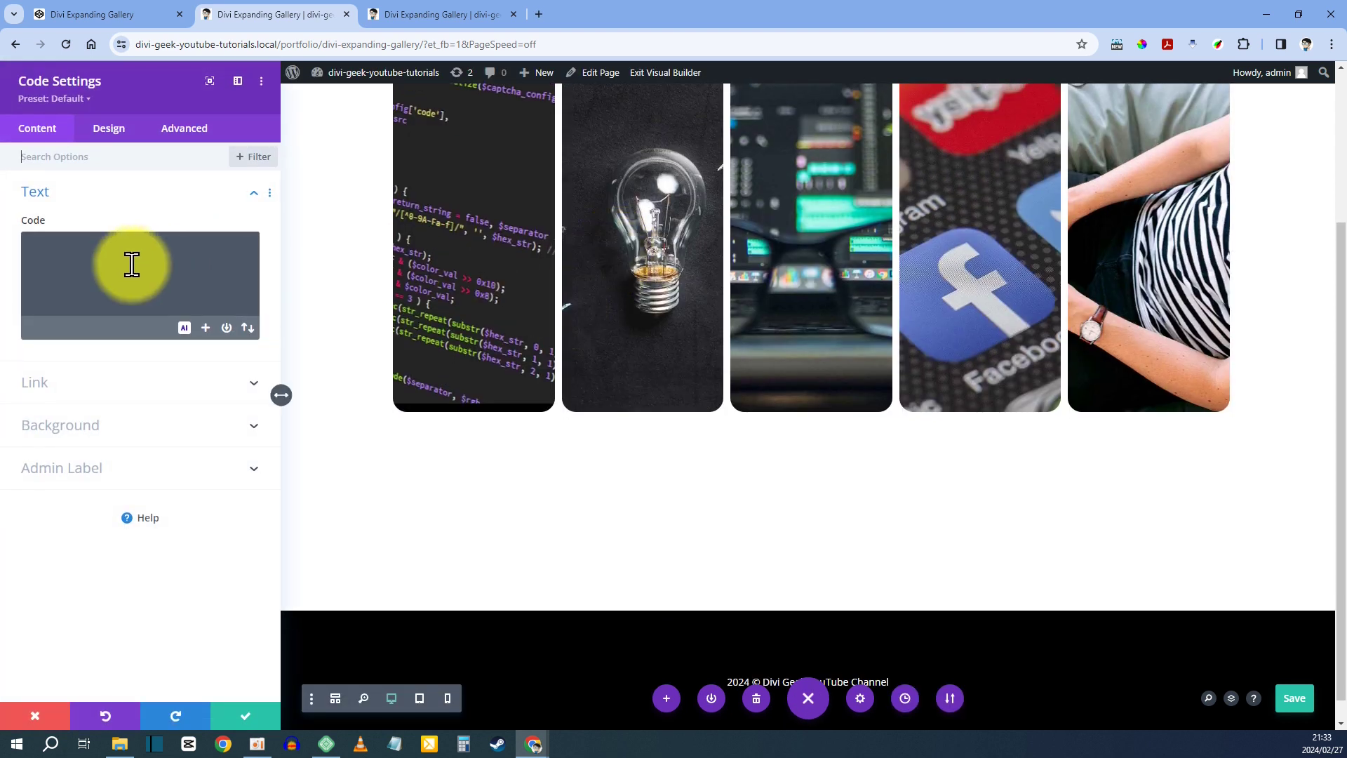
{"action": "left_click_drag", "start_coordinate": [280, 389], "coordinate": [416, 391]}
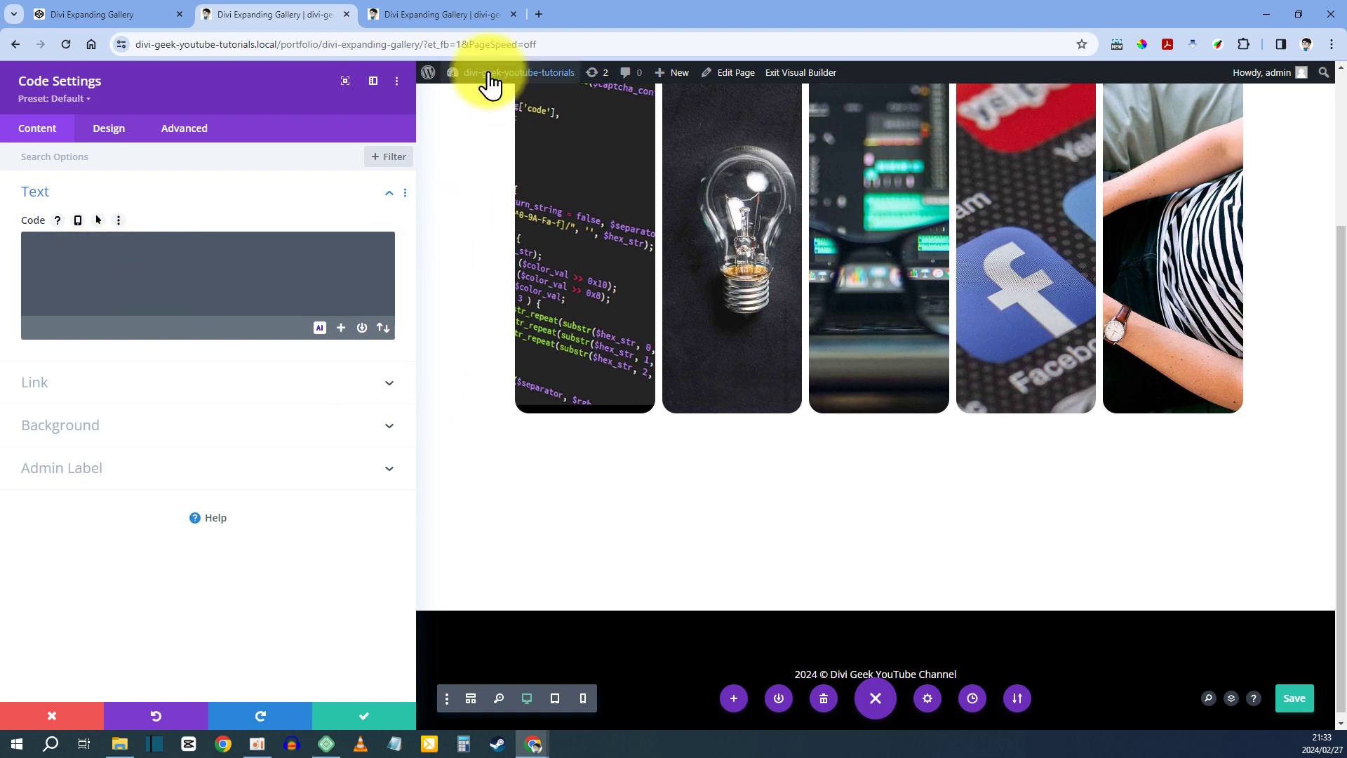
- Copy the complete <style> block for the Code module from the CSS of the Divi Expanding Gallery pen on CodePen
{"action": "left_click", "coordinate": [150, 15]}
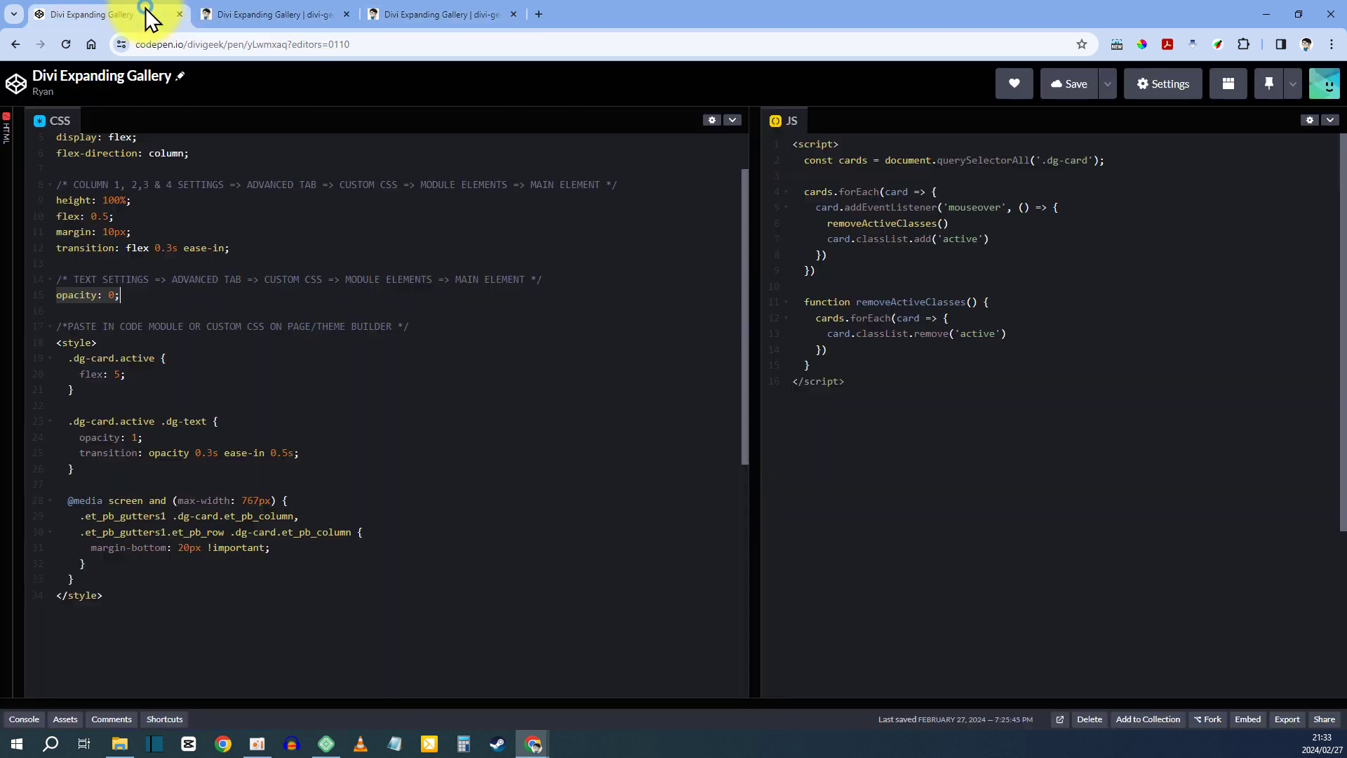
{"action": "left_click", "coordinate": [161, 377]}
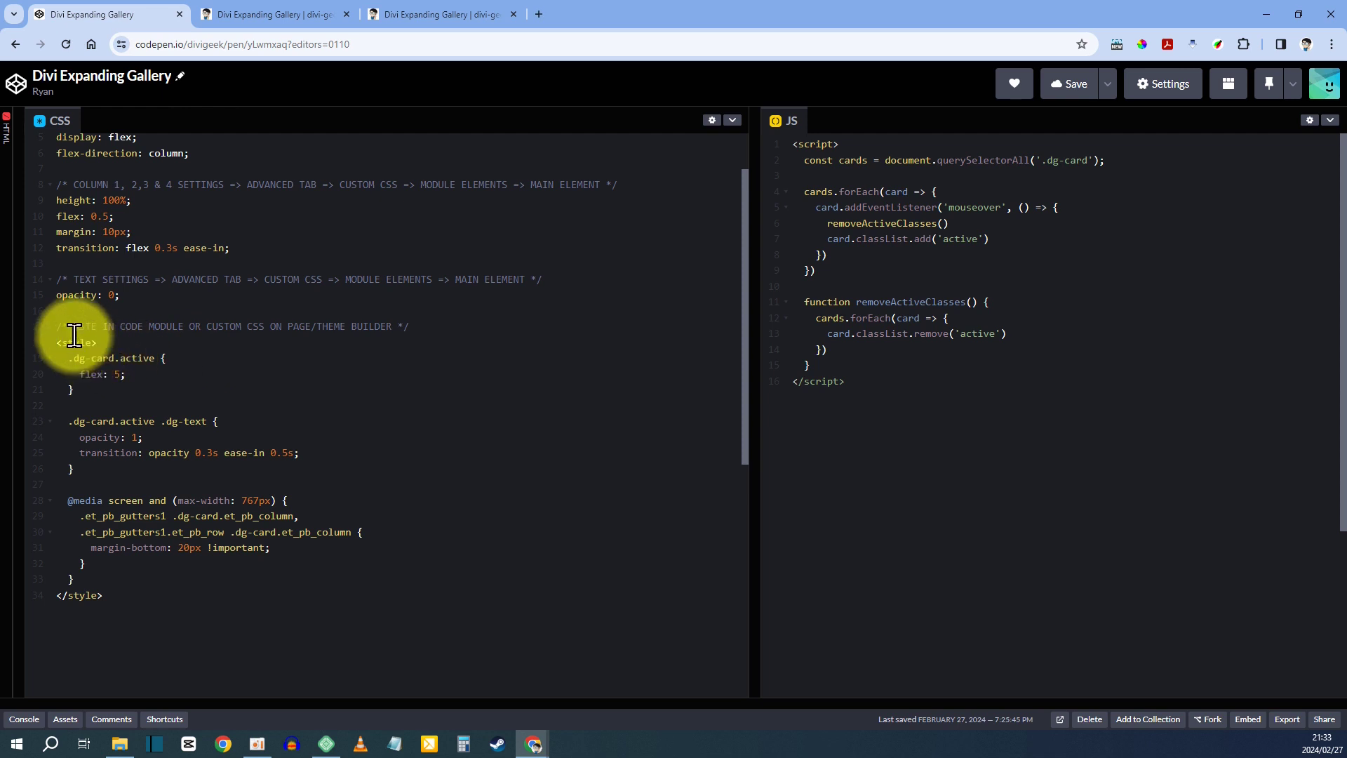
{"action": "left_click_drag", "start_coordinate": [55, 326], "coordinate": [449, 326]}
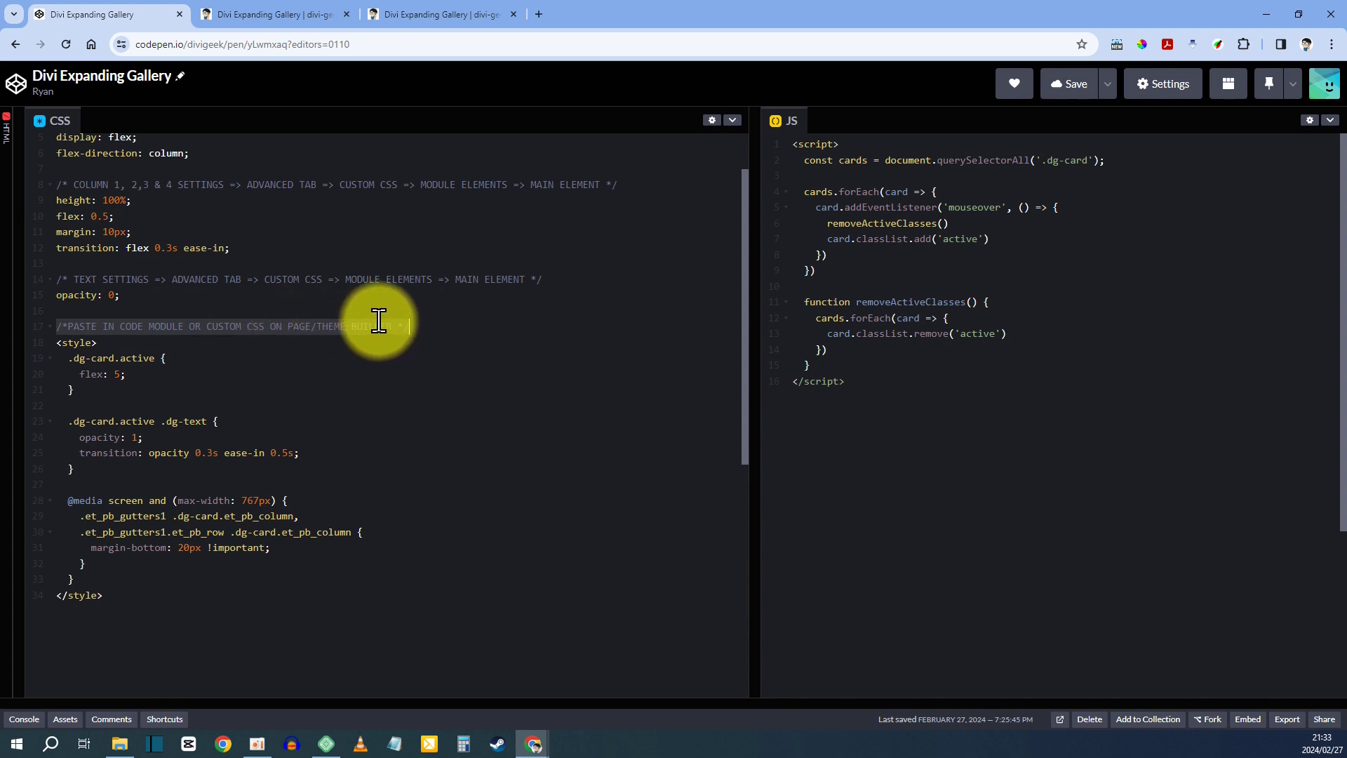
{"action": "left_click", "coordinate": [233, 323]}
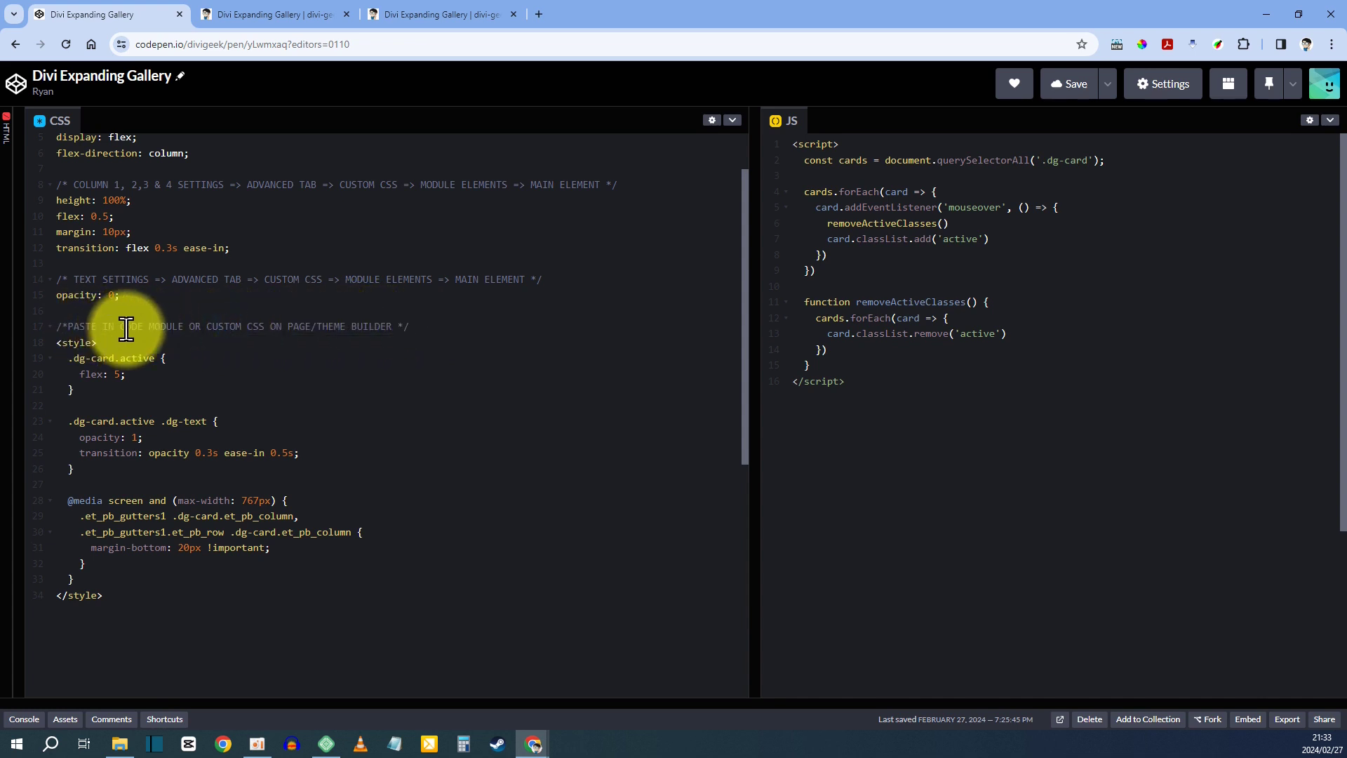
{"action": "left_click_drag", "start_coordinate": [125, 324], "coordinate": [166, 325]}
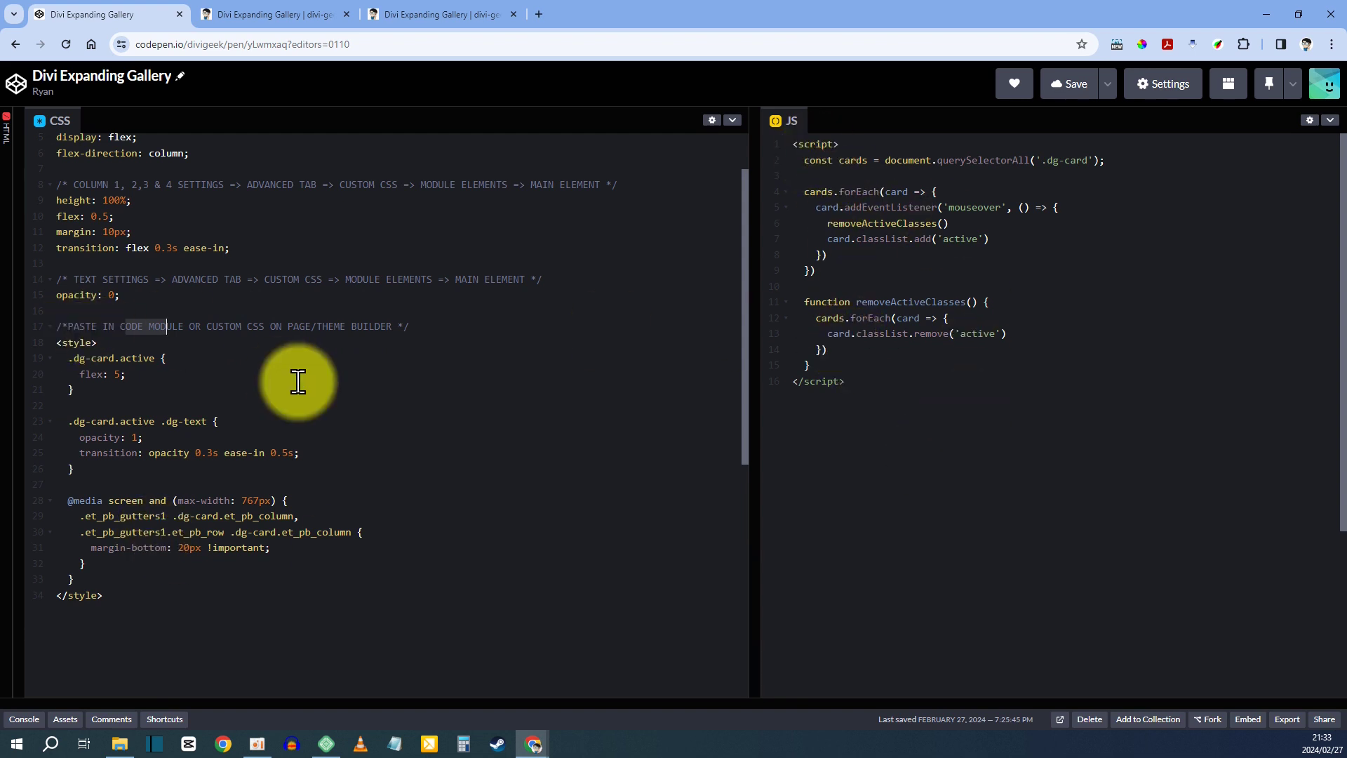
{"action": "left_click_drag", "start_coordinate": [56, 342], "coordinate": [129, 588]}
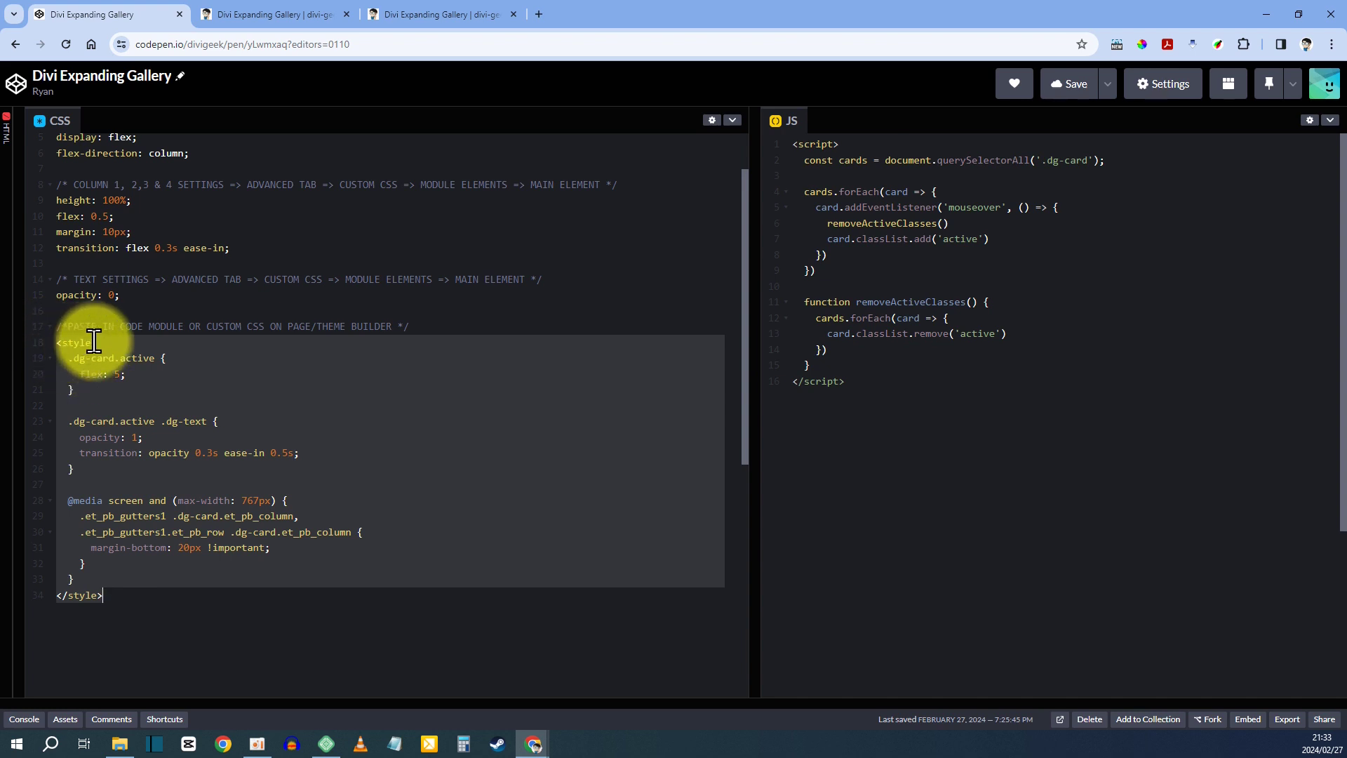
{"action": "right_click", "coordinate": [181, 439]}
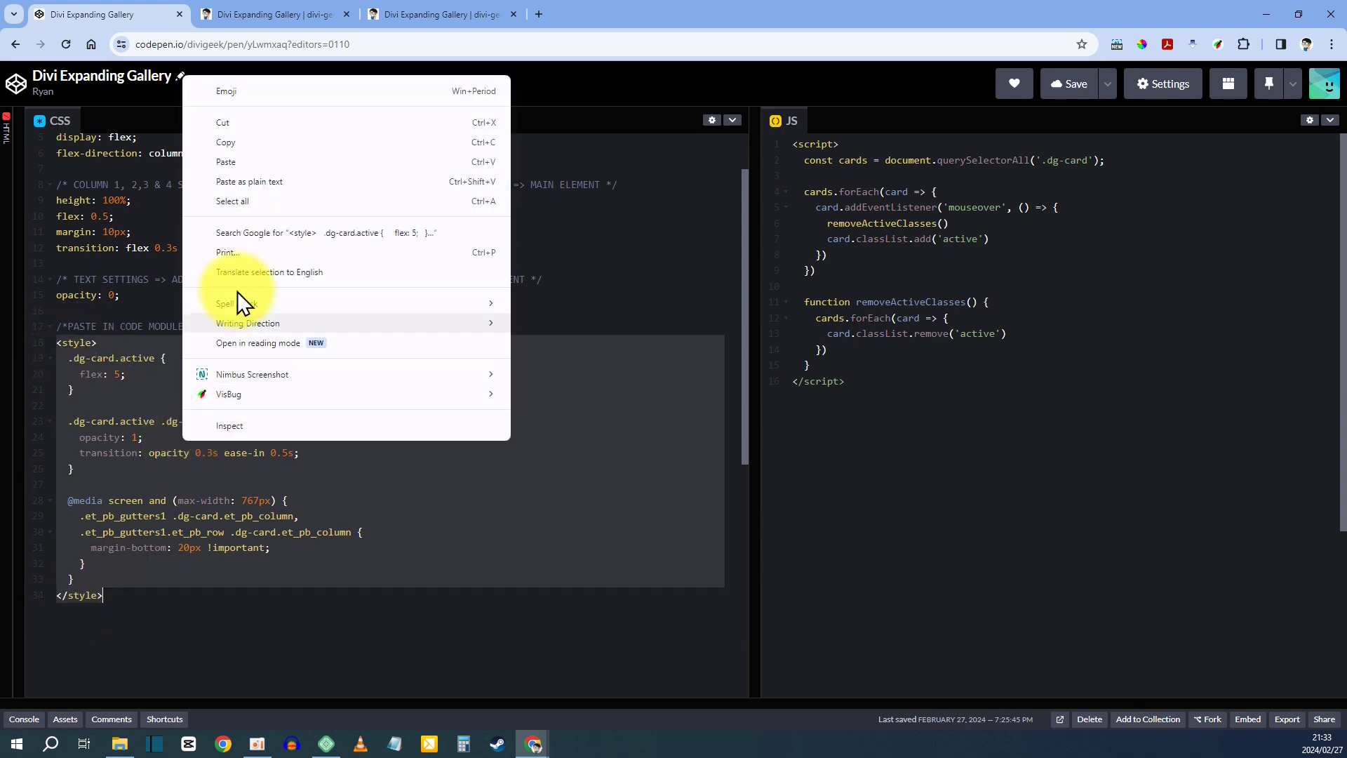
{"action": "left_click", "coordinate": [253, 149]}
- Paste the copied <style> block into the Code module on the Divi page and save the module
{"action": "left_click", "coordinate": [266, 15]}
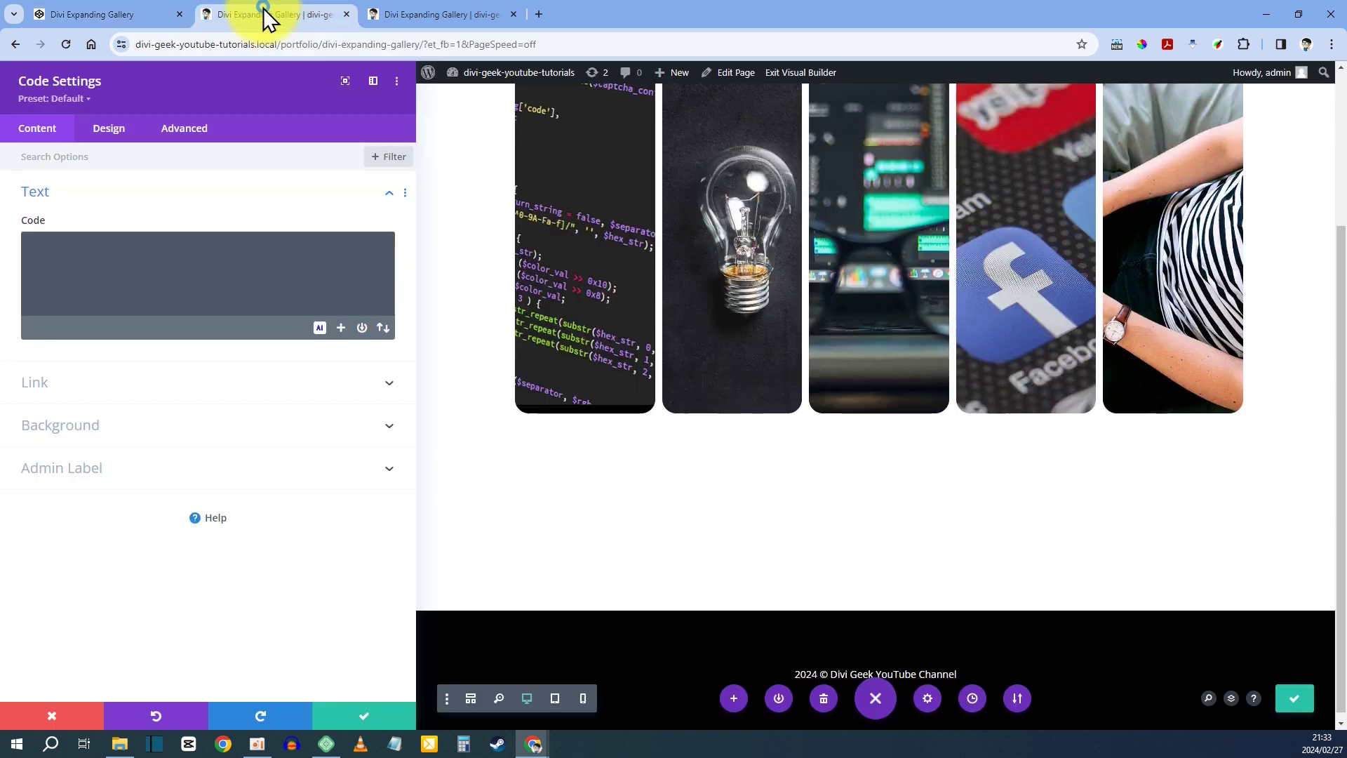
{"action": "right_click", "coordinate": [55, 249]}
{"action": "left_click", "coordinate": [135, 390]}
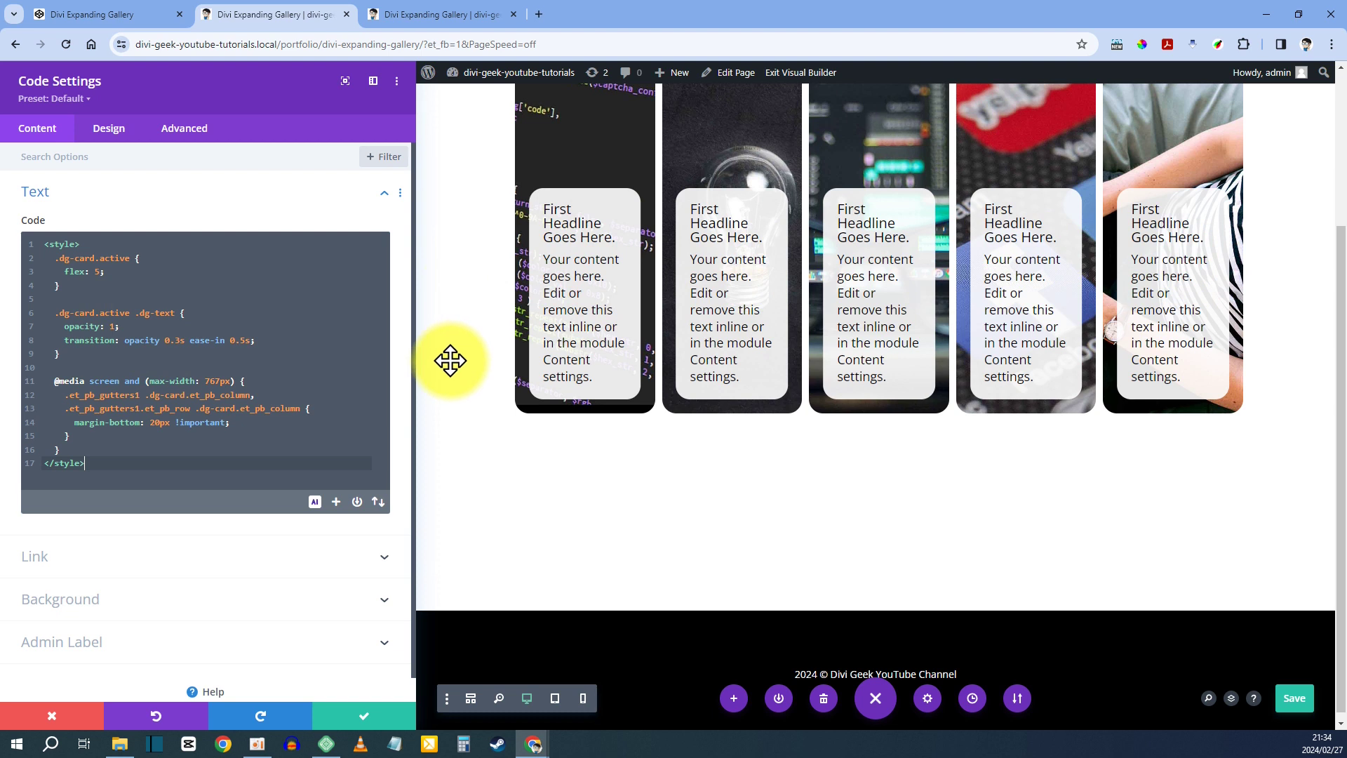
{"action": "left_click", "coordinate": [366, 715]}
- Remove "active" from the CSS class of the gallery row's second column, leaving only dg-card
{"action": "scroll", "coordinate": [430, 517], "scroll_direction": "up", "scroll_amount": 1}
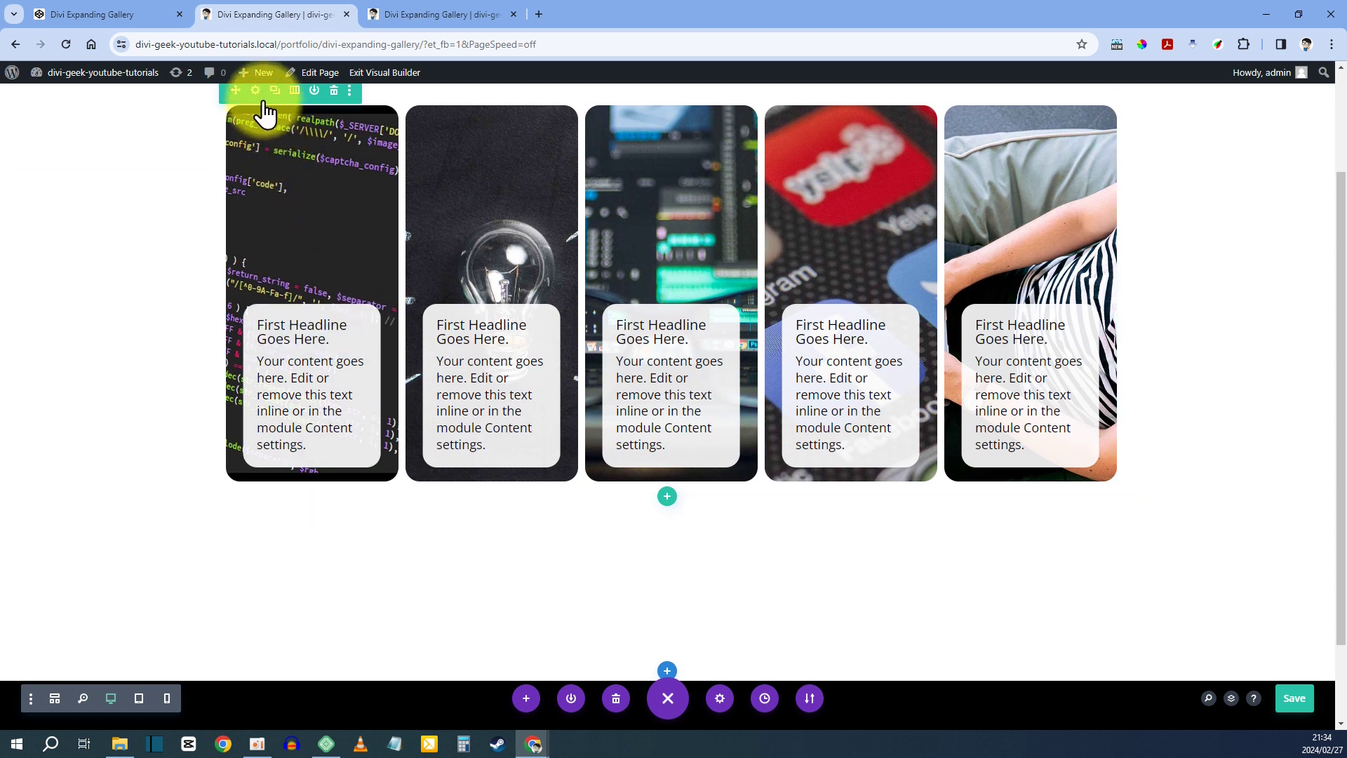
{"action": "left_click", "coordinate": [257, 91]}
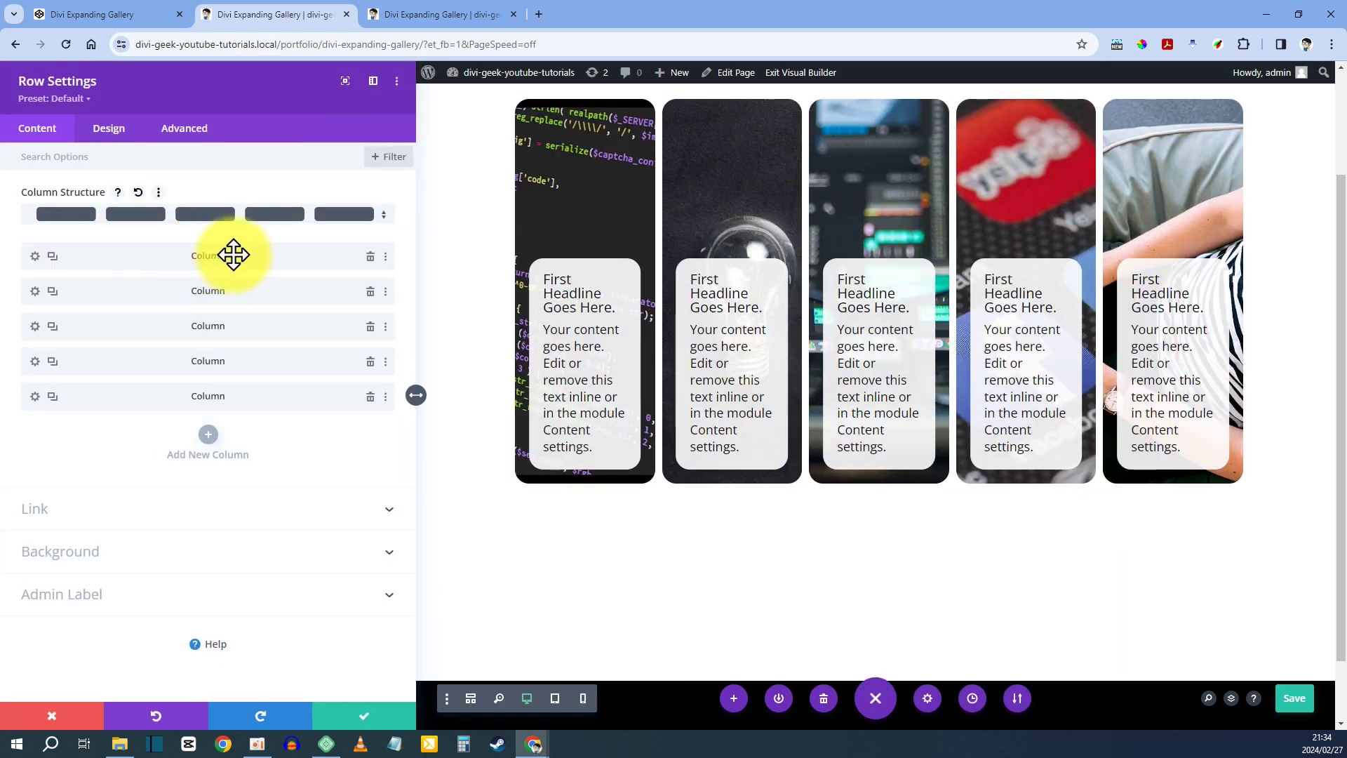
{"action": "left_click", "coordinate": [35, 290]}
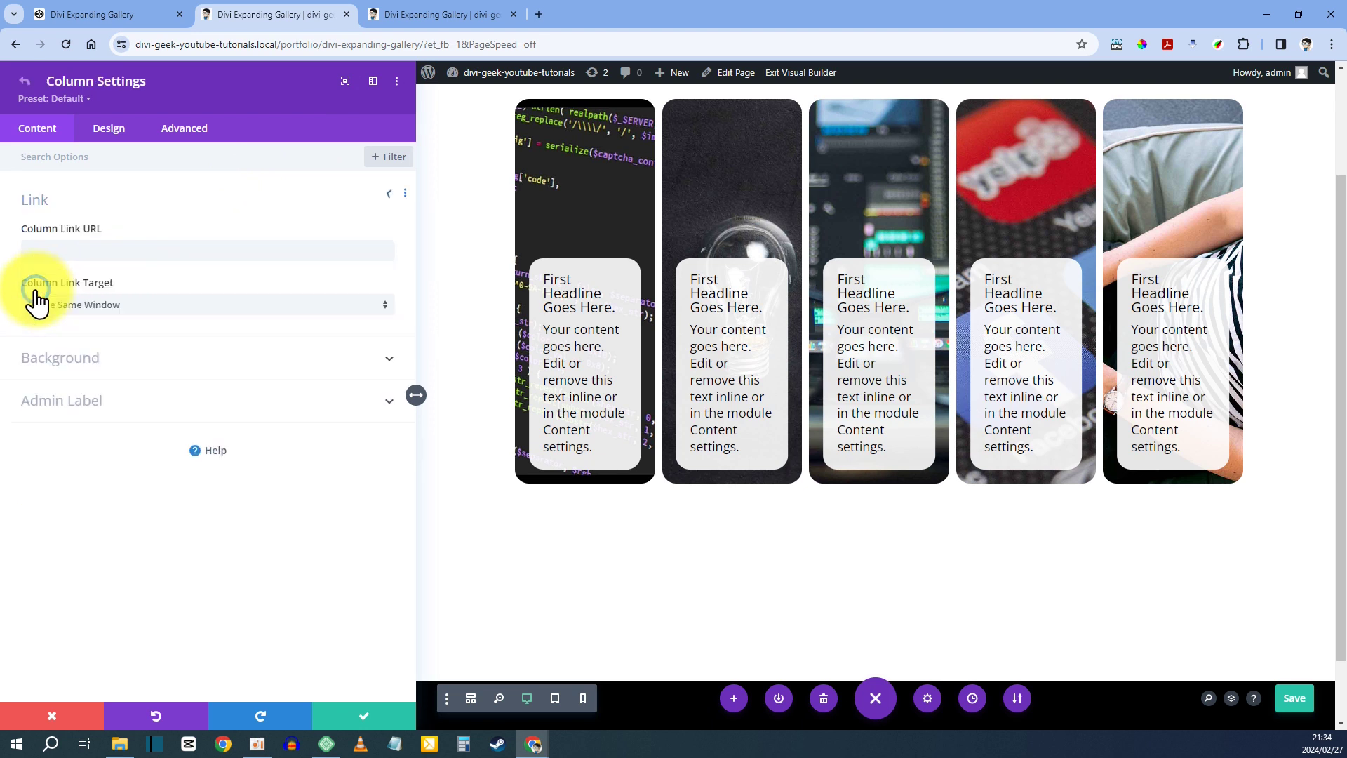
{"action": "left_click", "coordinate": [184, 129]}
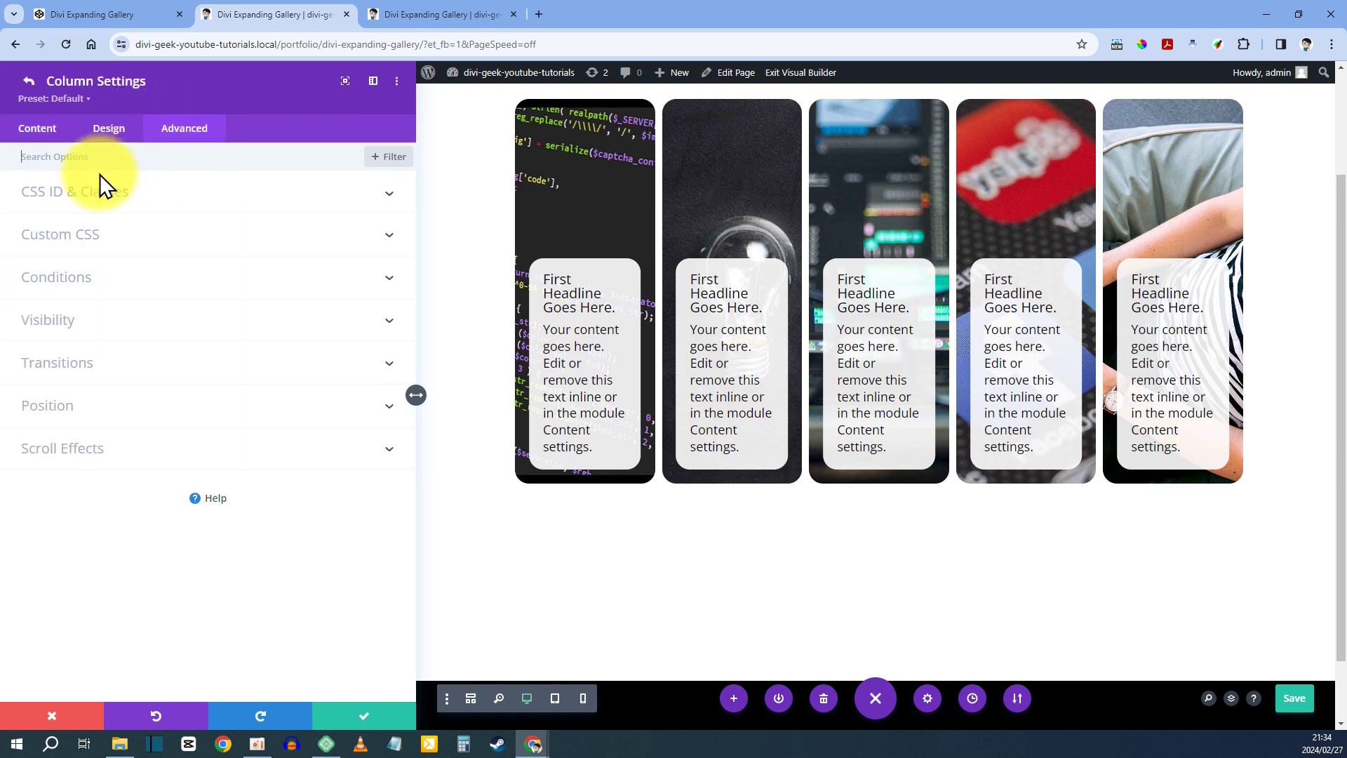
{"action": "left_click", "coordinate": [68, 191]}
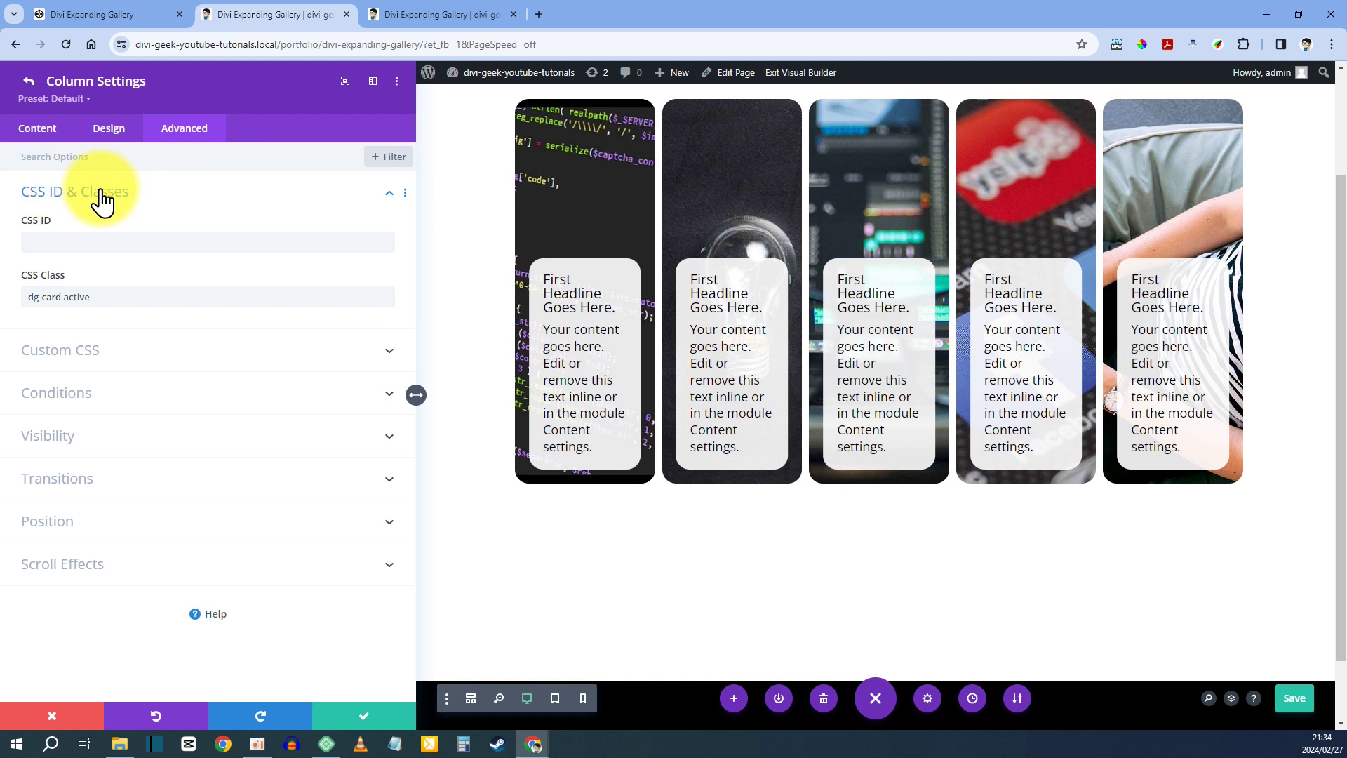
{"action": "left_click", "coordinate": [94, 296]}
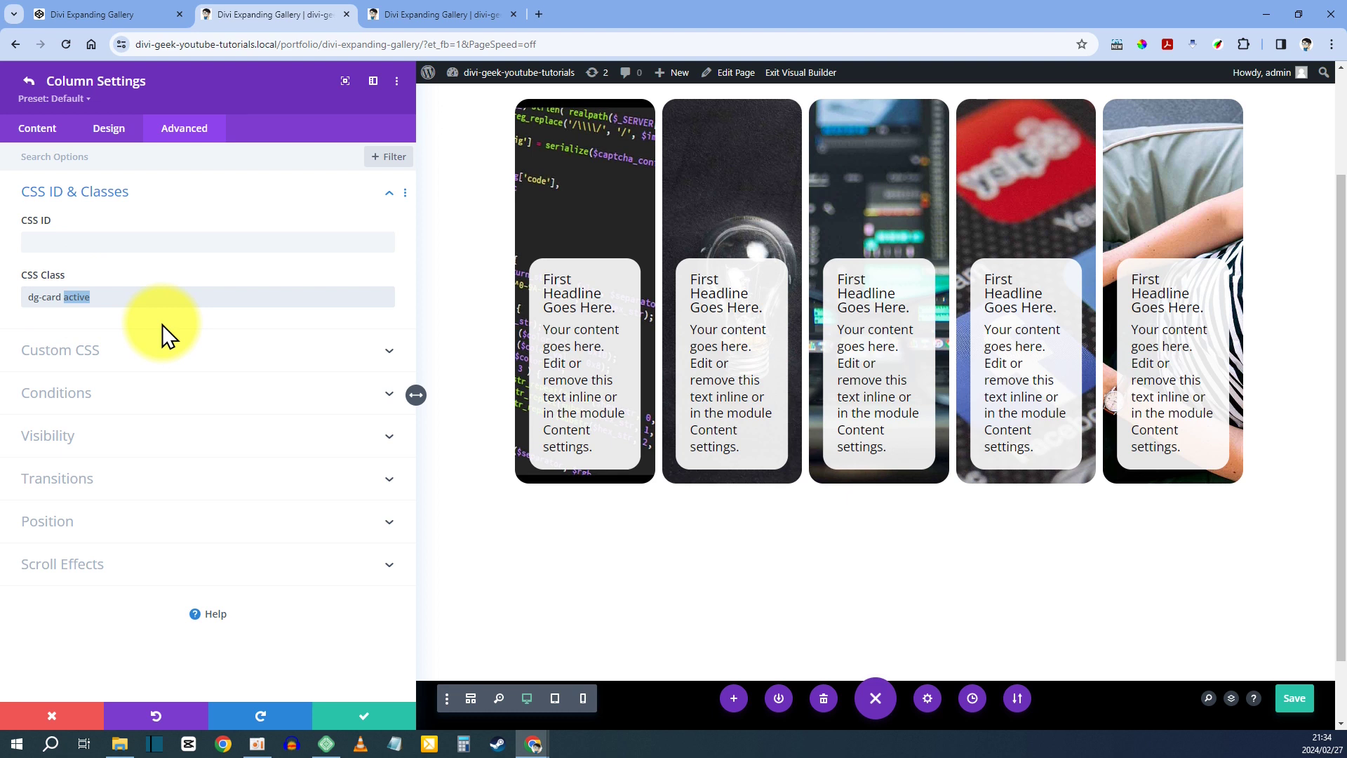
{"action": "key", "text": "BackSpace"}
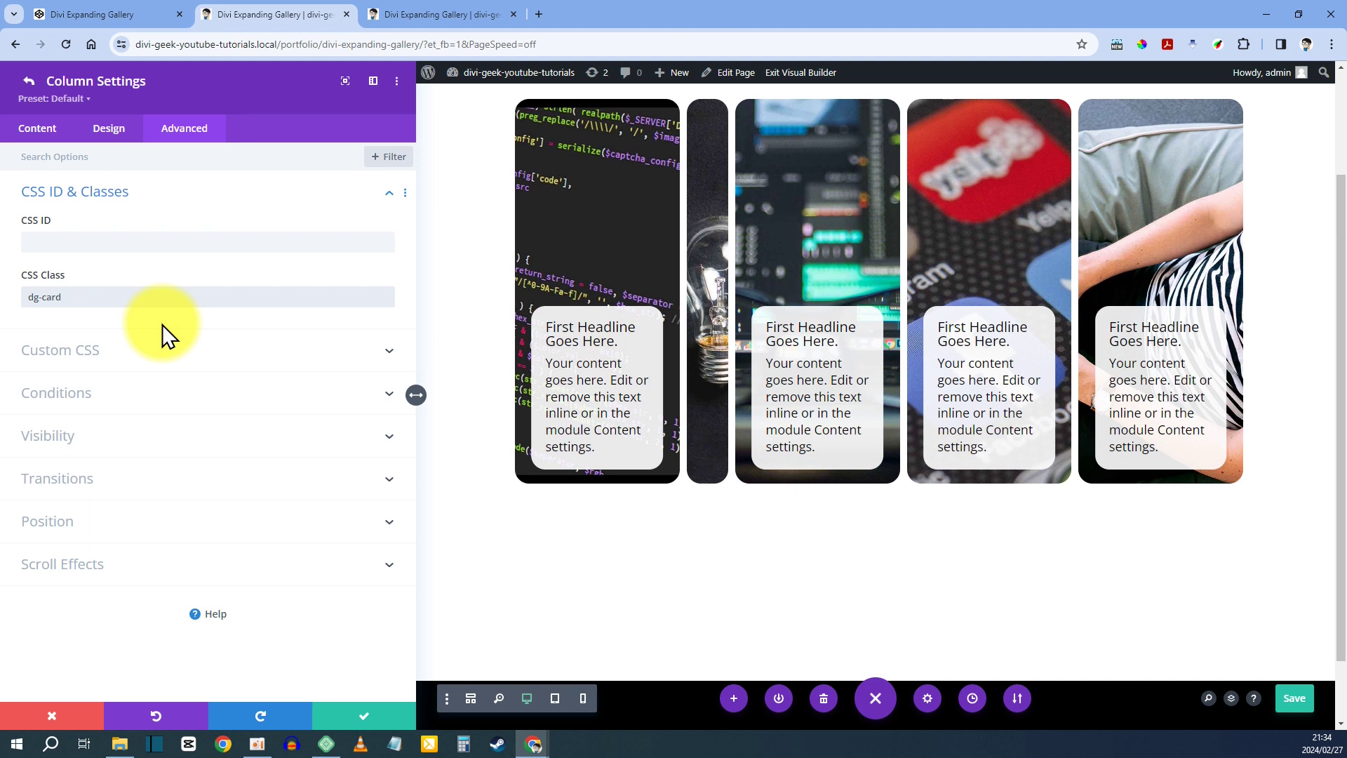
{"action": "left_click", "coordinate": [29, 82]}
- Reduce the third gallery column's CSS class to dg-card by deleting "active"
{"action": "left_click", "coordinate": [36, 327]}
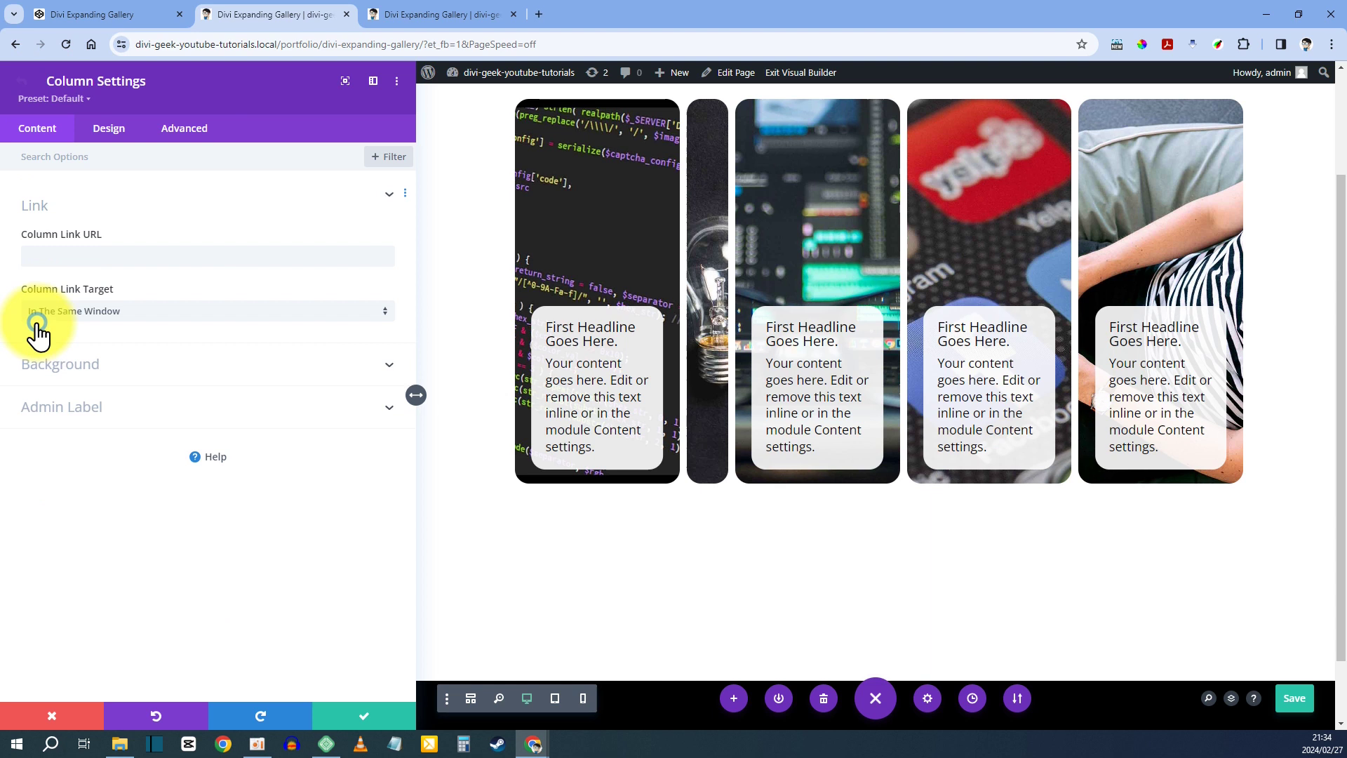
{"action": "left_click", "coordinate": [182, 129]}
{"action": "left_click", "coordinate": [102, 196]}
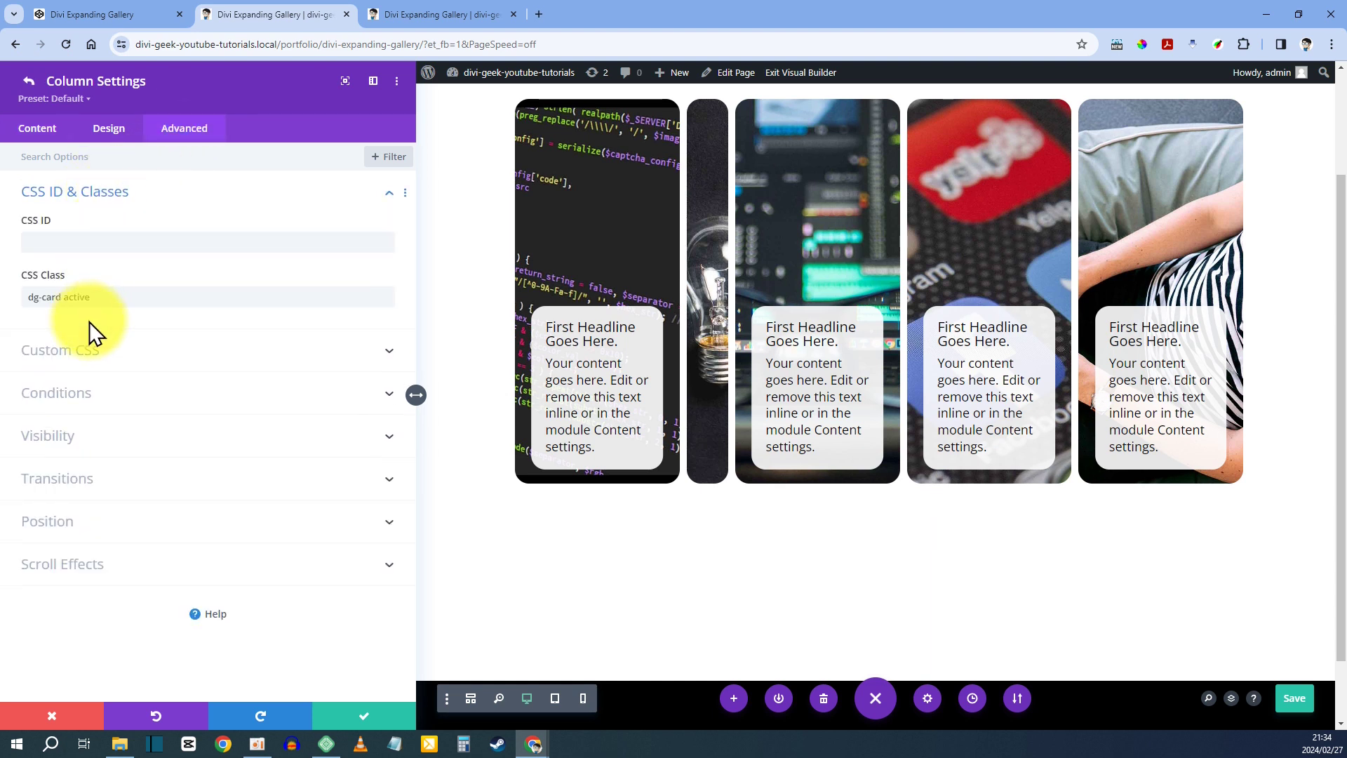
{"action": "left_click", "coordinate": [93, 295]}
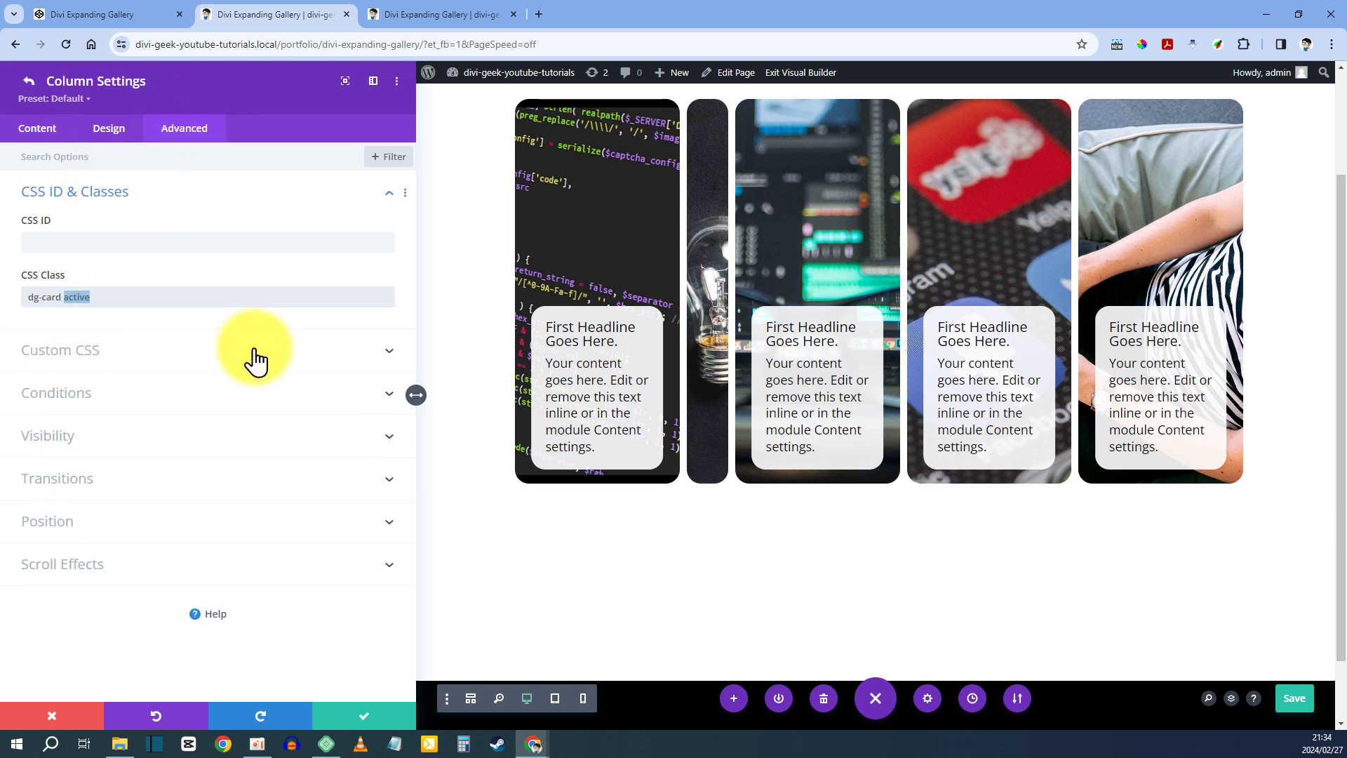
{"action": "key", "text": "BackSpace"}
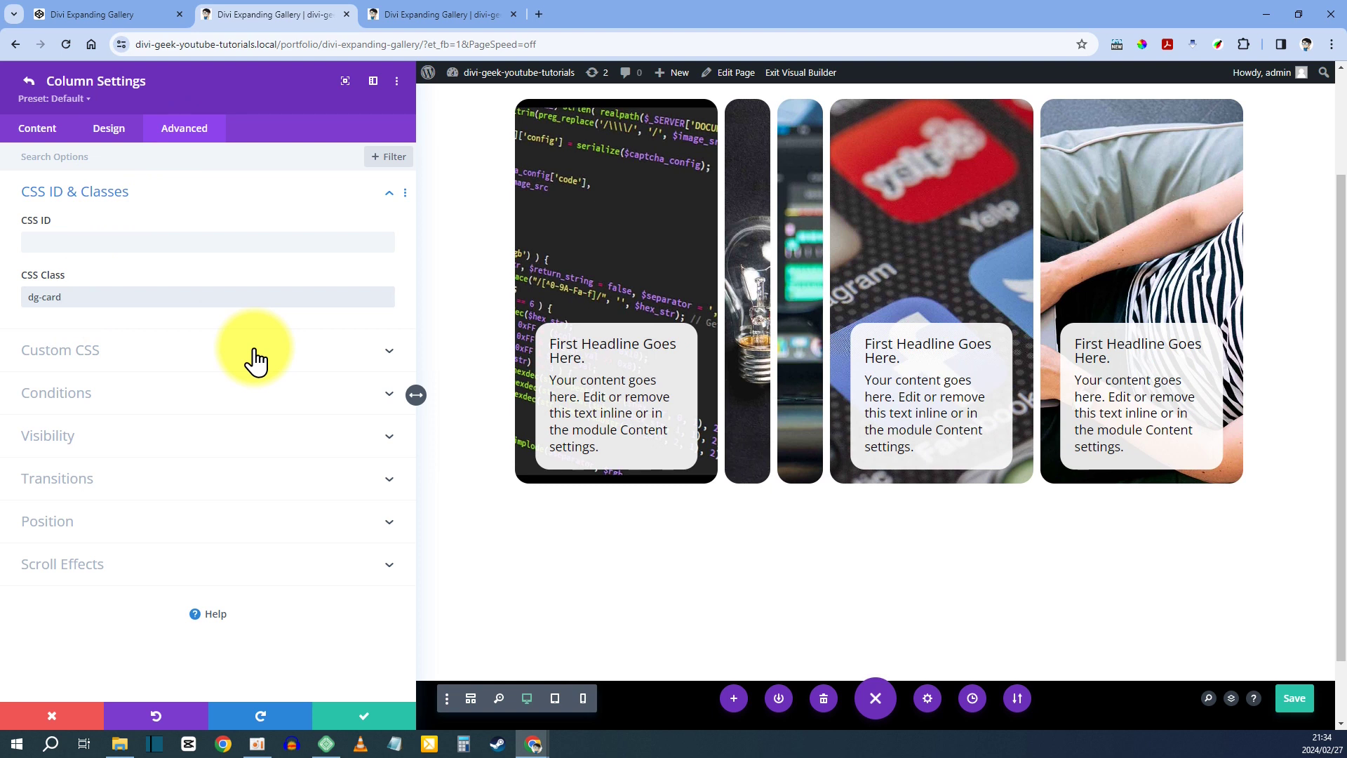
{"action": "left_click", "coordinate": [28, 80]}
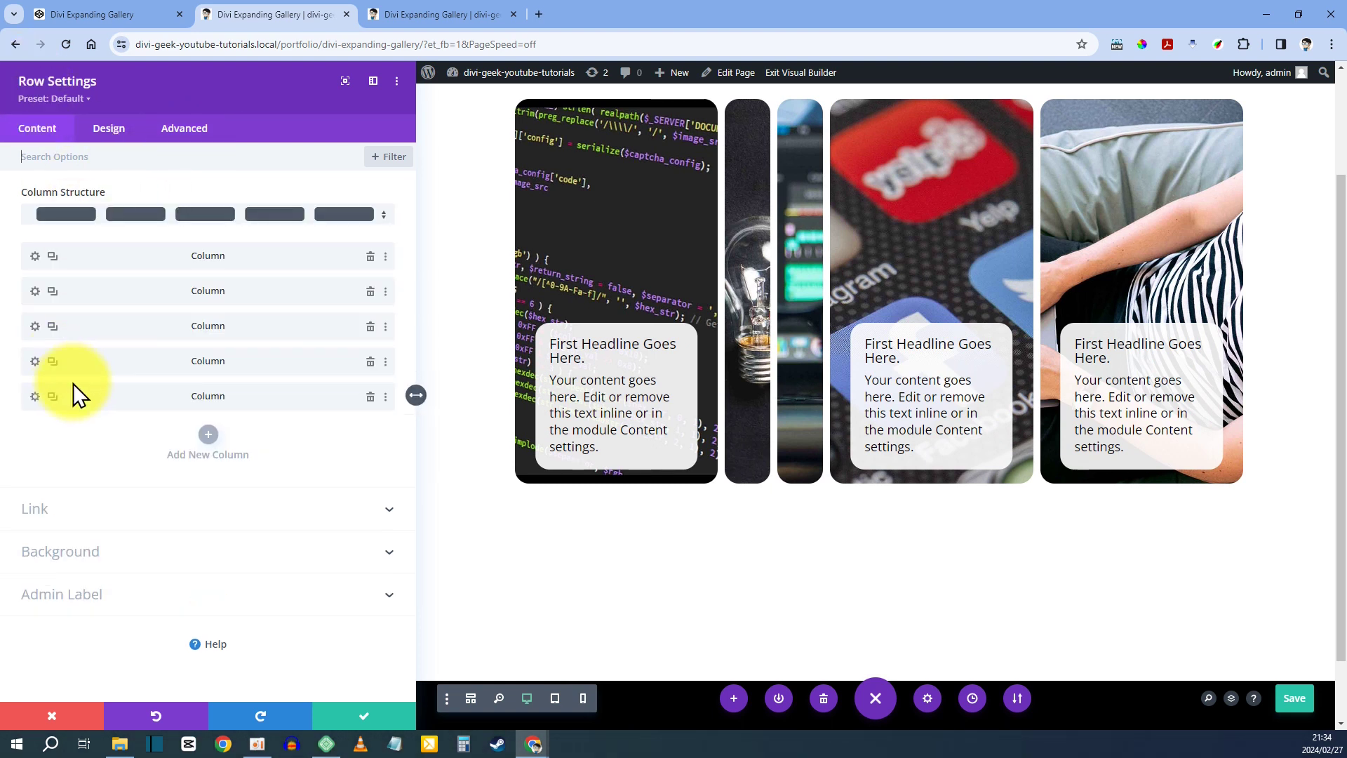
- Delete "active" from the fourth gallery column's CSS class so that it reads dg-card
{"action": "left_click", "coordinate": [37, 361]}
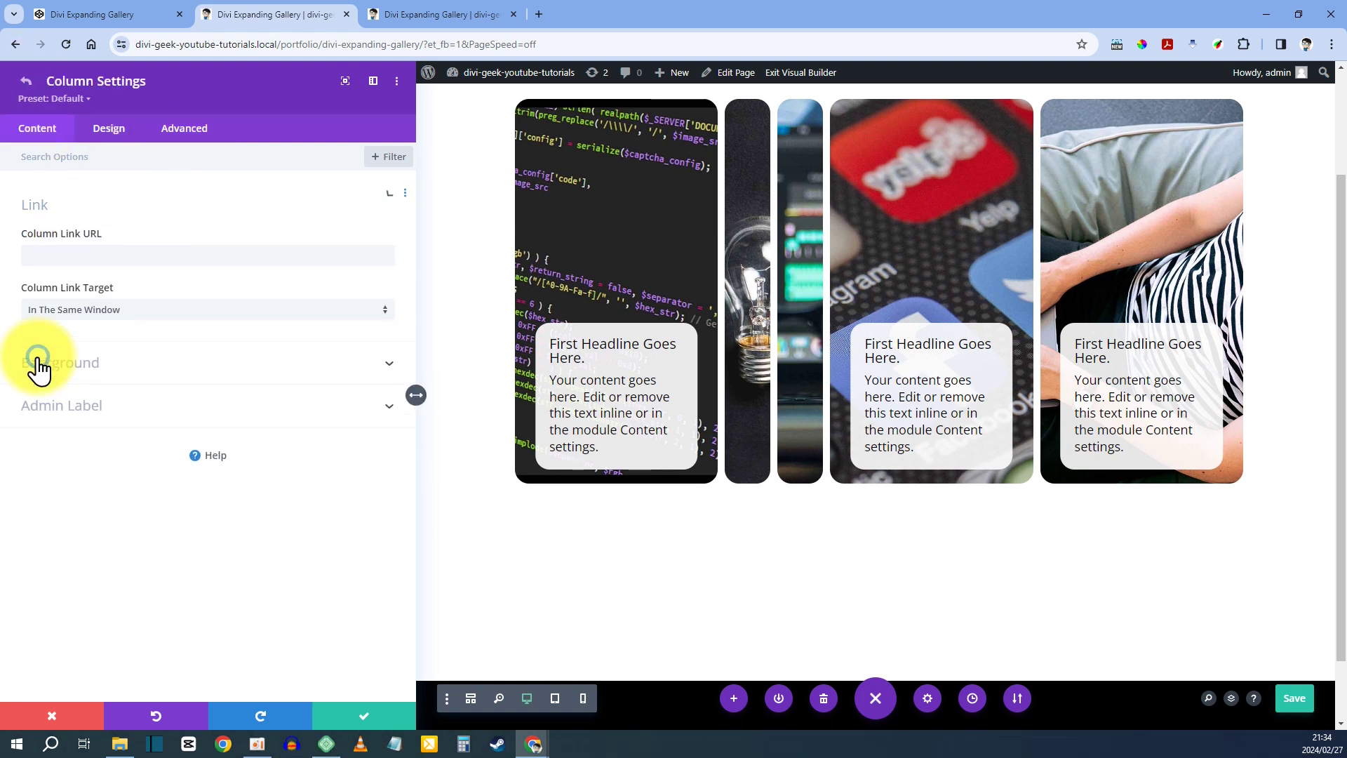
{"action": "left_click", "coordinate": [184, 128]}
{"action": "left_click", "coordinate": [110, 191]}
{"action": "left_click", "coordinate": [110, 300]}
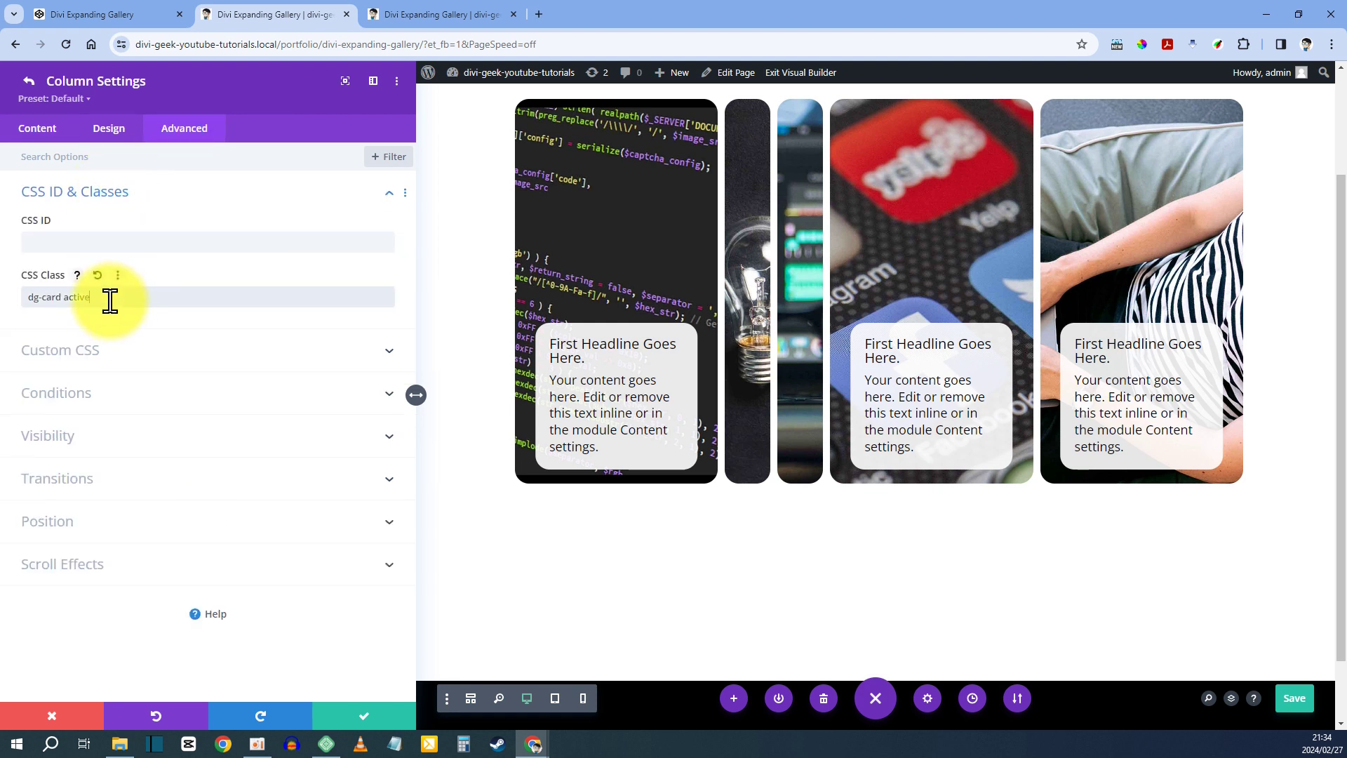
{"action": "key", "text": "BackSpace"}
{"action": "key", "text": "BackSpace"}
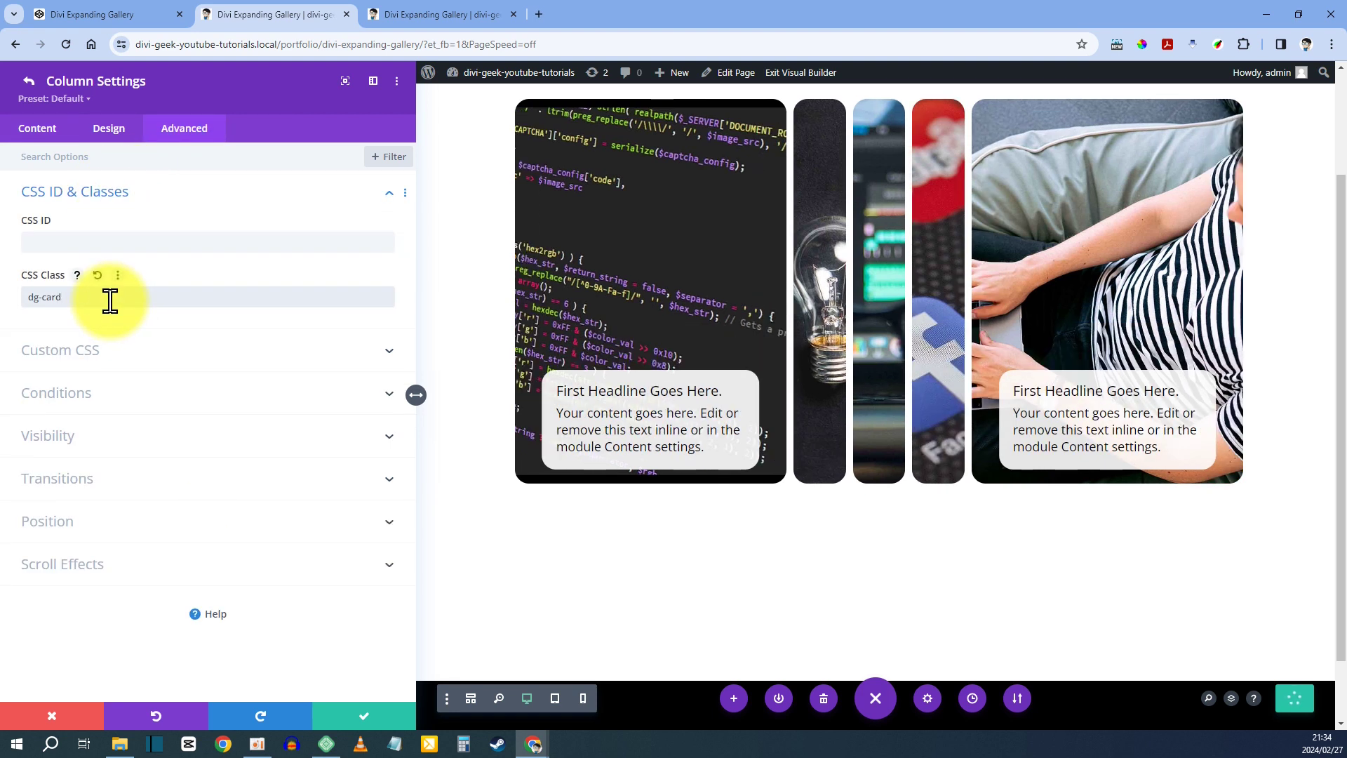
{"action": "left_click", "coordinate": [29, 86]}
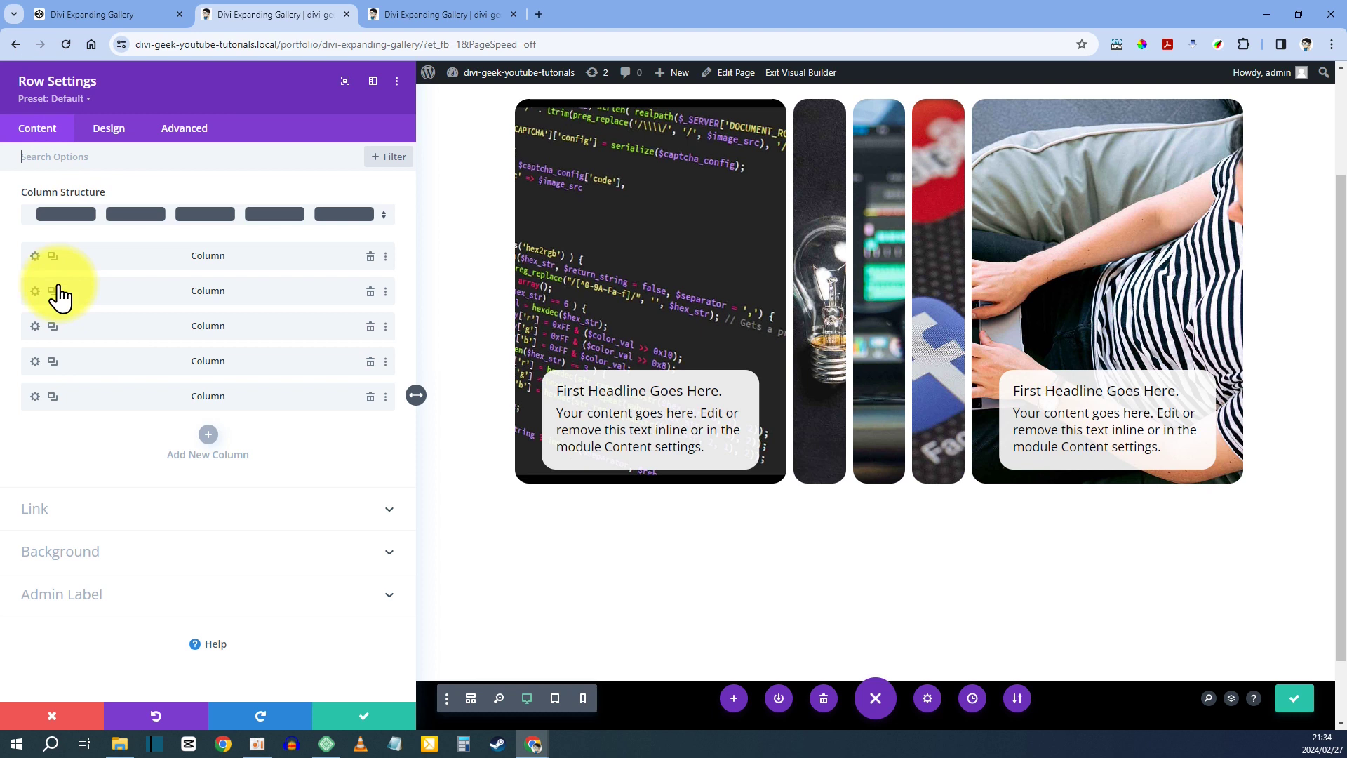
- Remove "active" from the fifth gallery column's CSS class, keeping dg-card, and save the row settings
{"action": "left_click", "coordinate": [31, 396]}
{"action": "left_click", "coordinate": [162, 133]}
{"action": "left_click", "coordinate": [90, 197]}
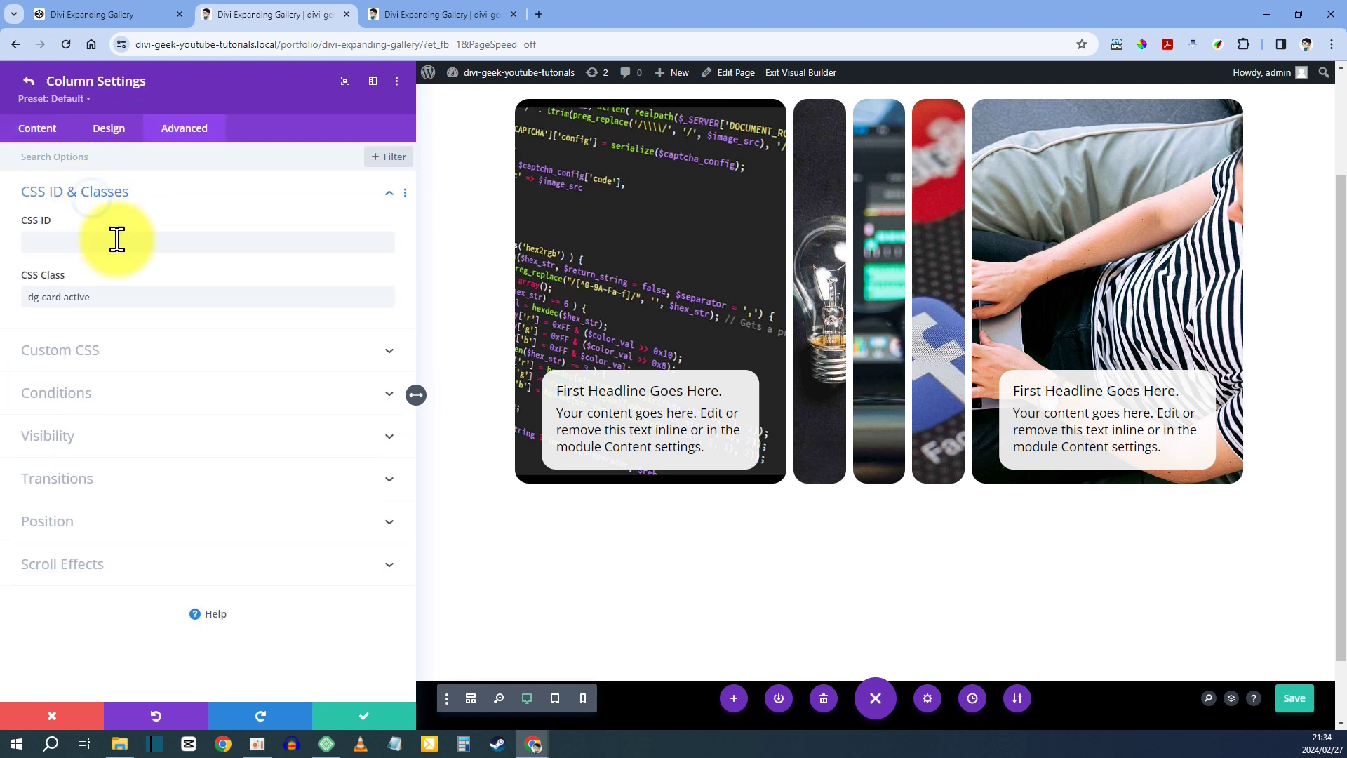
{"action": "left_click", "coordinate": [126, 293]}
{"action": "key", "text": "BackSpace"}
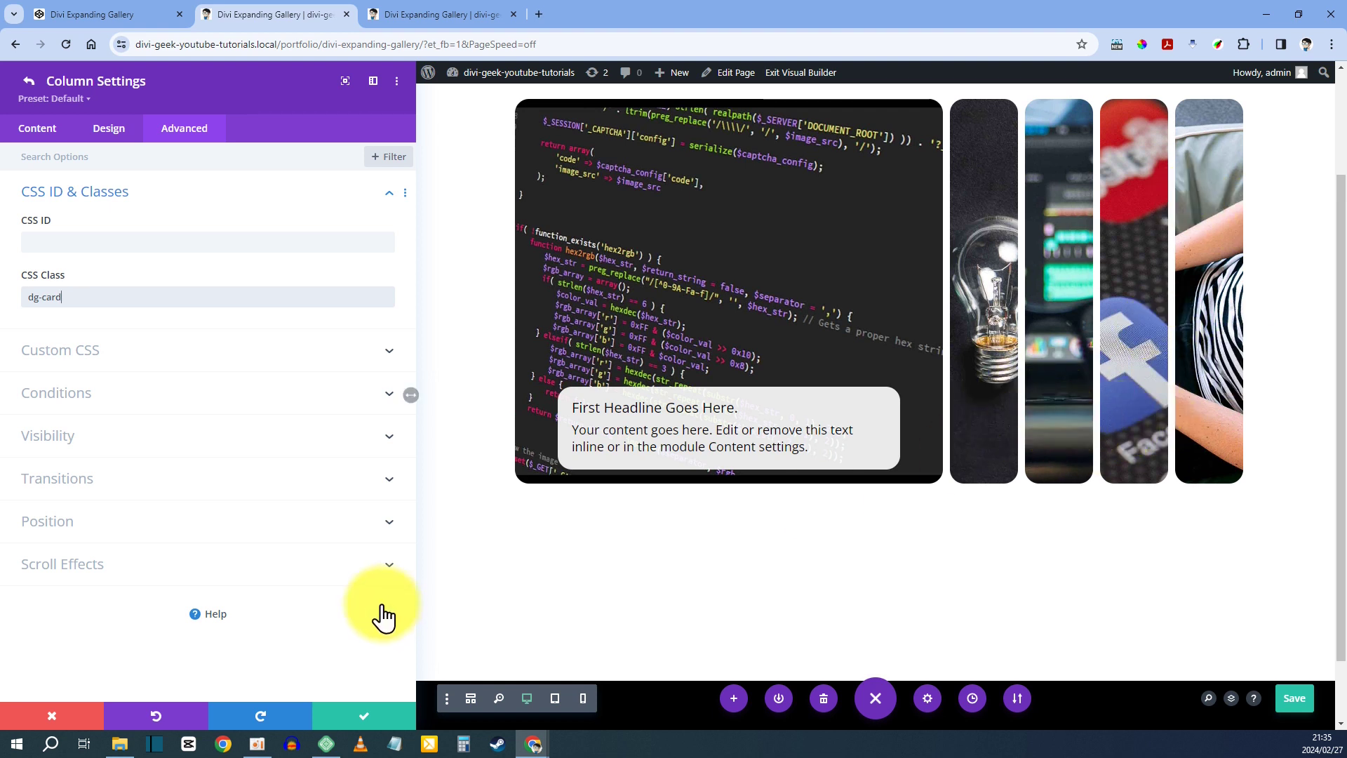
{"action": "left_click", "coordinate": [379, 719]}
{"action": "left_click", "coordinate": [377, 719]}
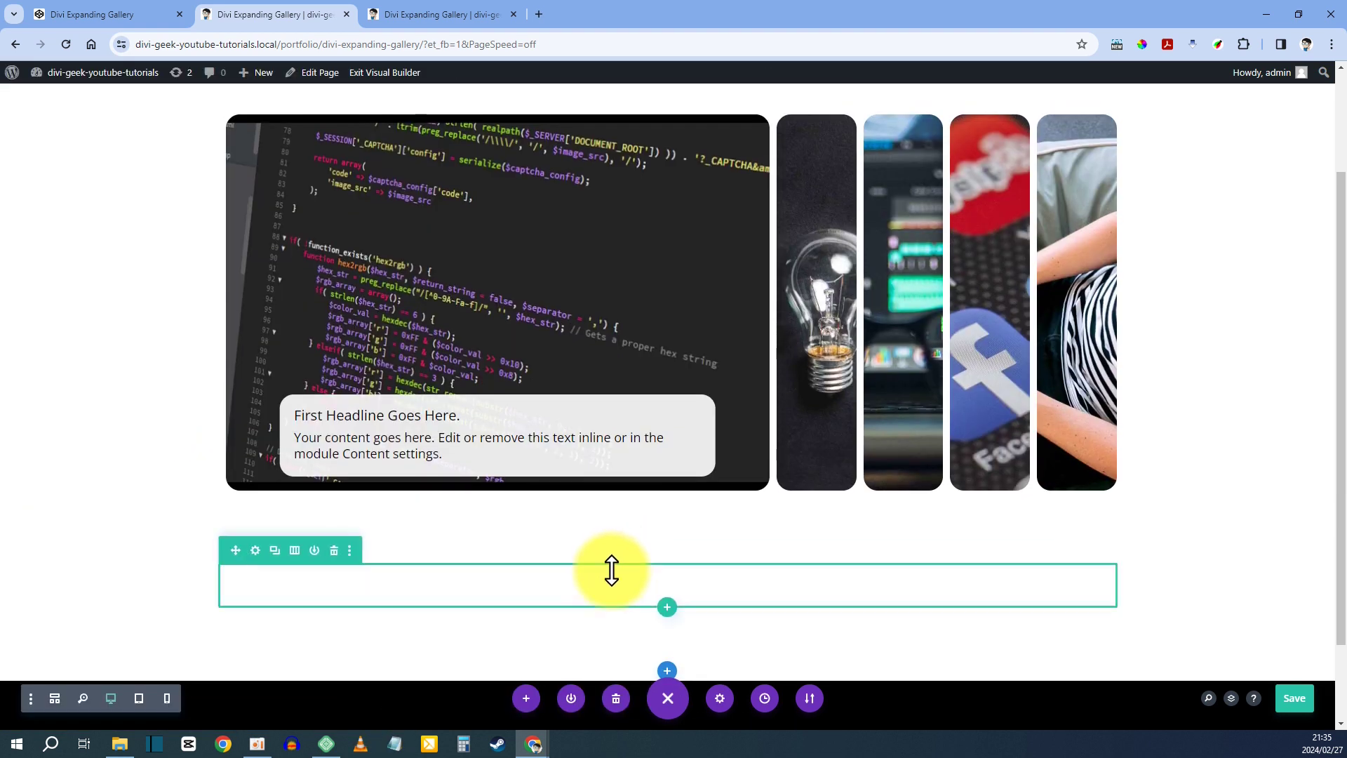
- Reopen the Code module's settings and examine the .dg-card.active rule in its style code
{"action": "mouse_move", "coordinate": [613, 591]}
{"action": "left_click", "coordinate": [640, 563]}
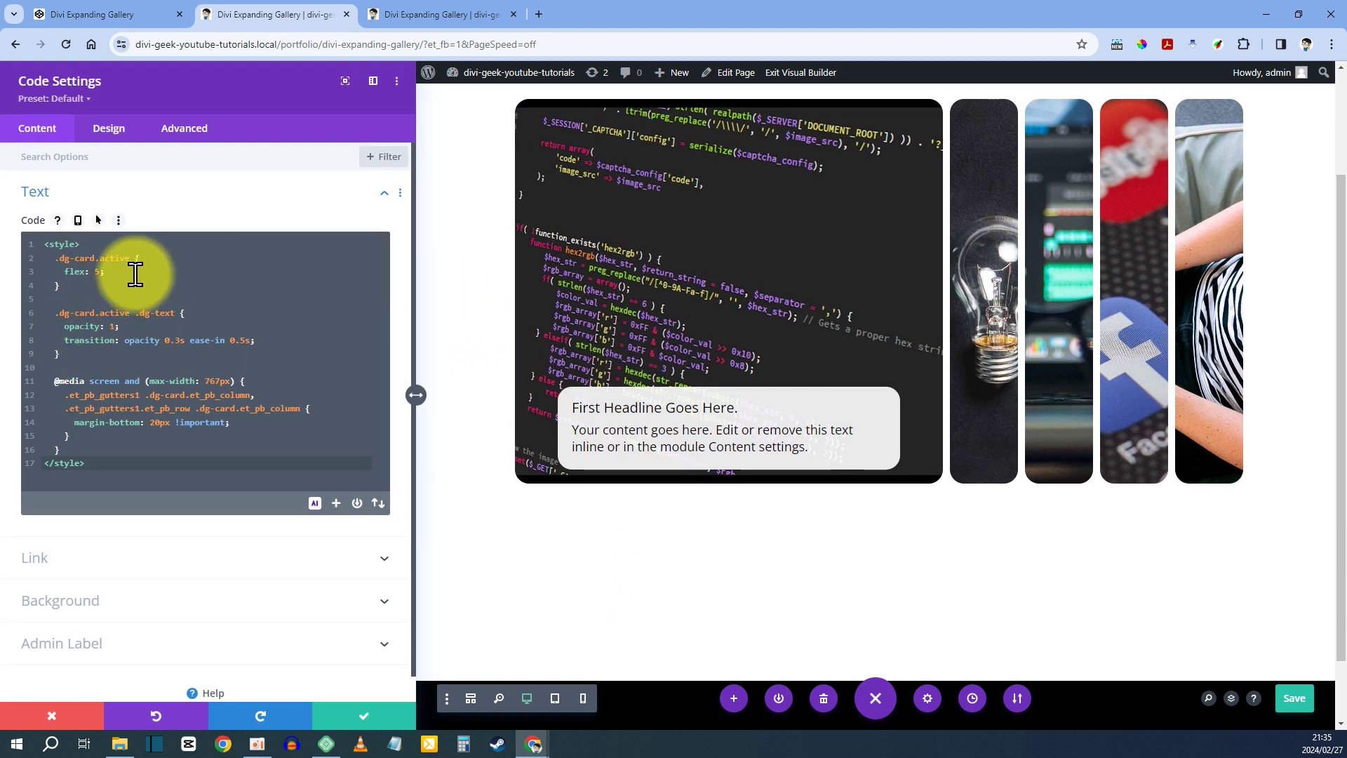
{"action": "left_click", "coordinate": [62, 257]}
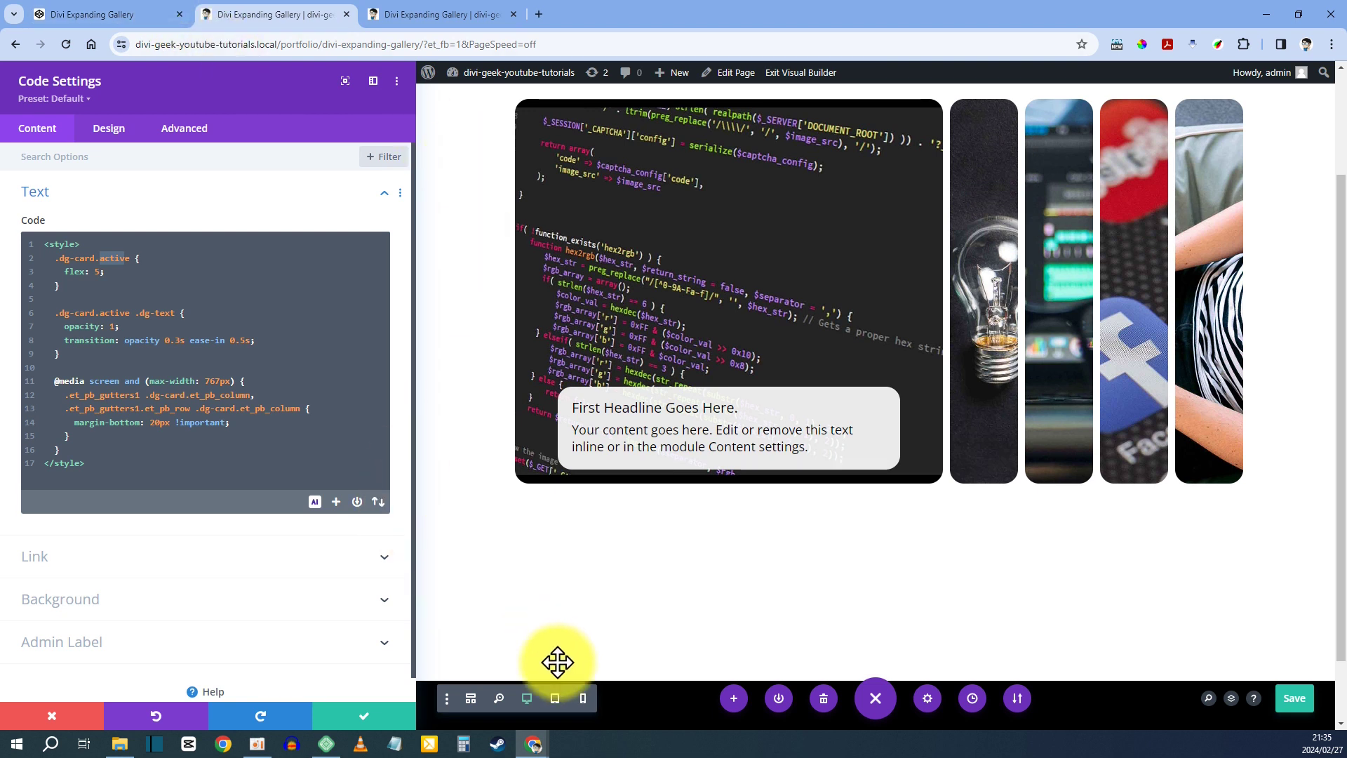
- Examine the flex line in the second gallery column's Main Element custom CSS, leaving the Code module and closing the row settings when done
{"action": "left_click", "coordinate": [391, 715]}
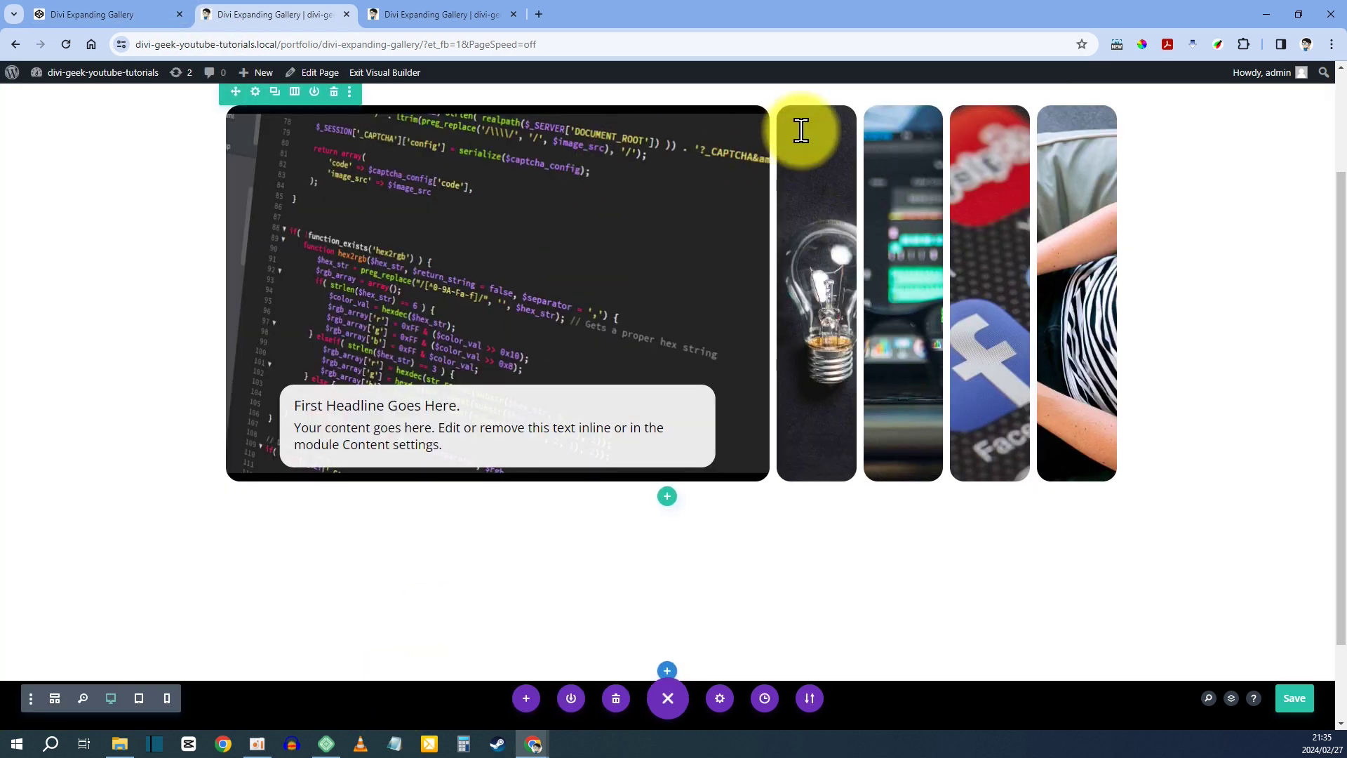
{"action": "left_click", "coordinate": [256, 92]}
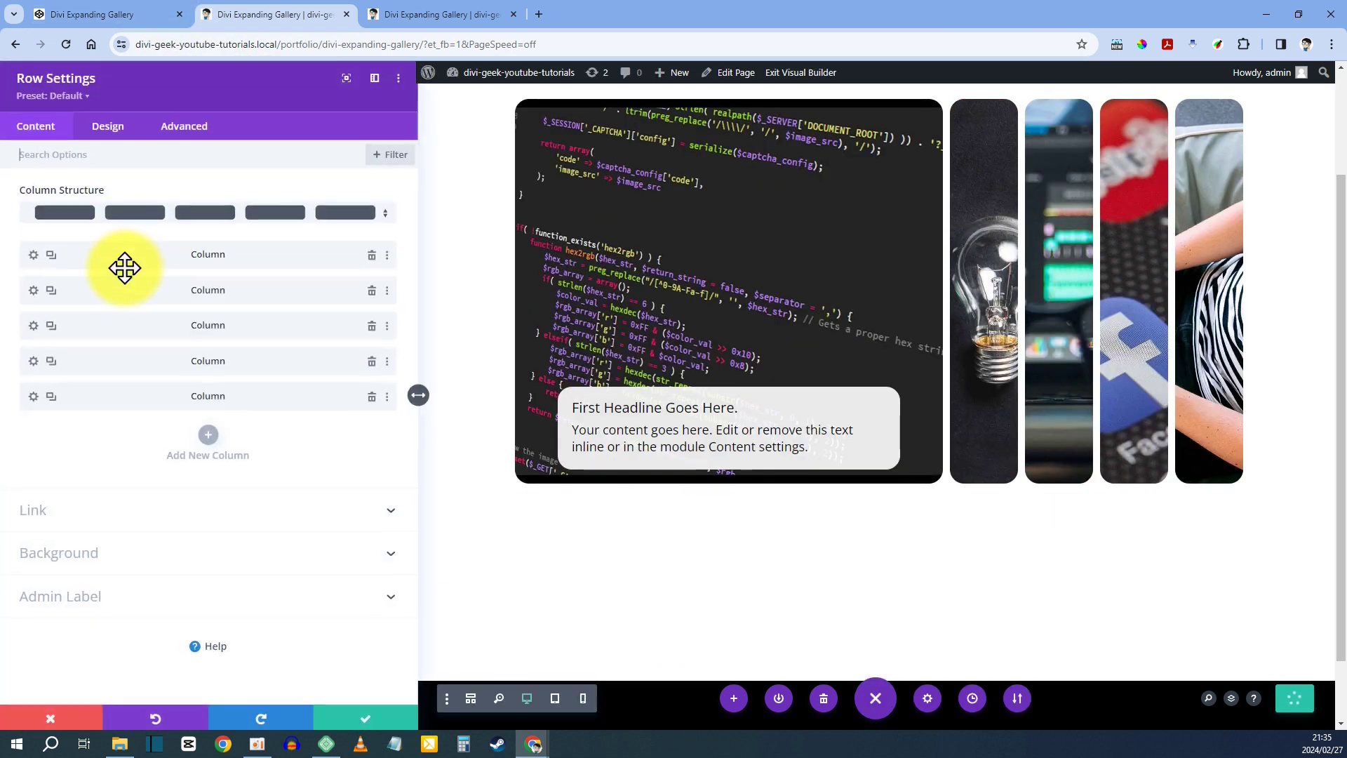
{"action": "left_click", "coordinate": [38, 295]}
{"action": "left_click", "coordinate": [172, 133]}
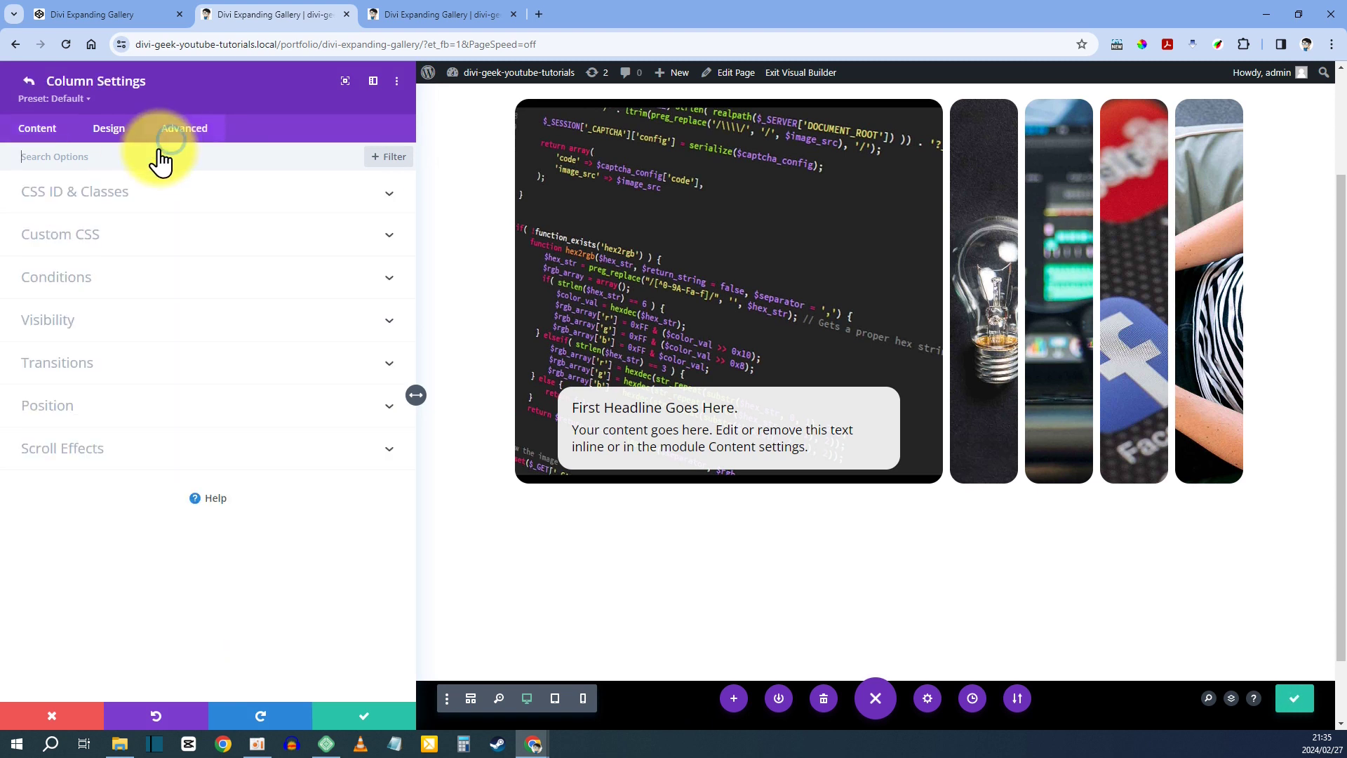
{"action": "left_click", "coordinate": [81, 233]}
{"action": "left_click", "coordinate": [254, 209]}
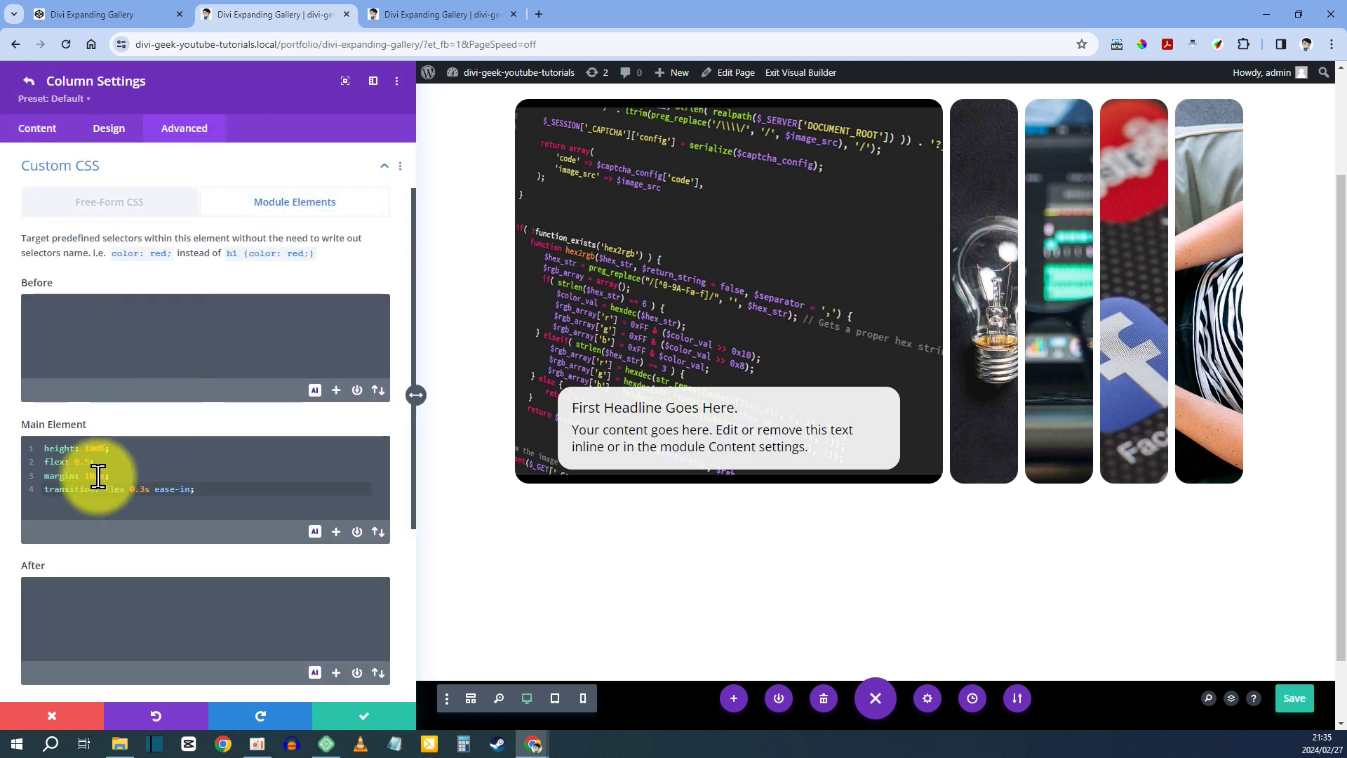
{"action": "left_click", "coordinate": [42, 461]}
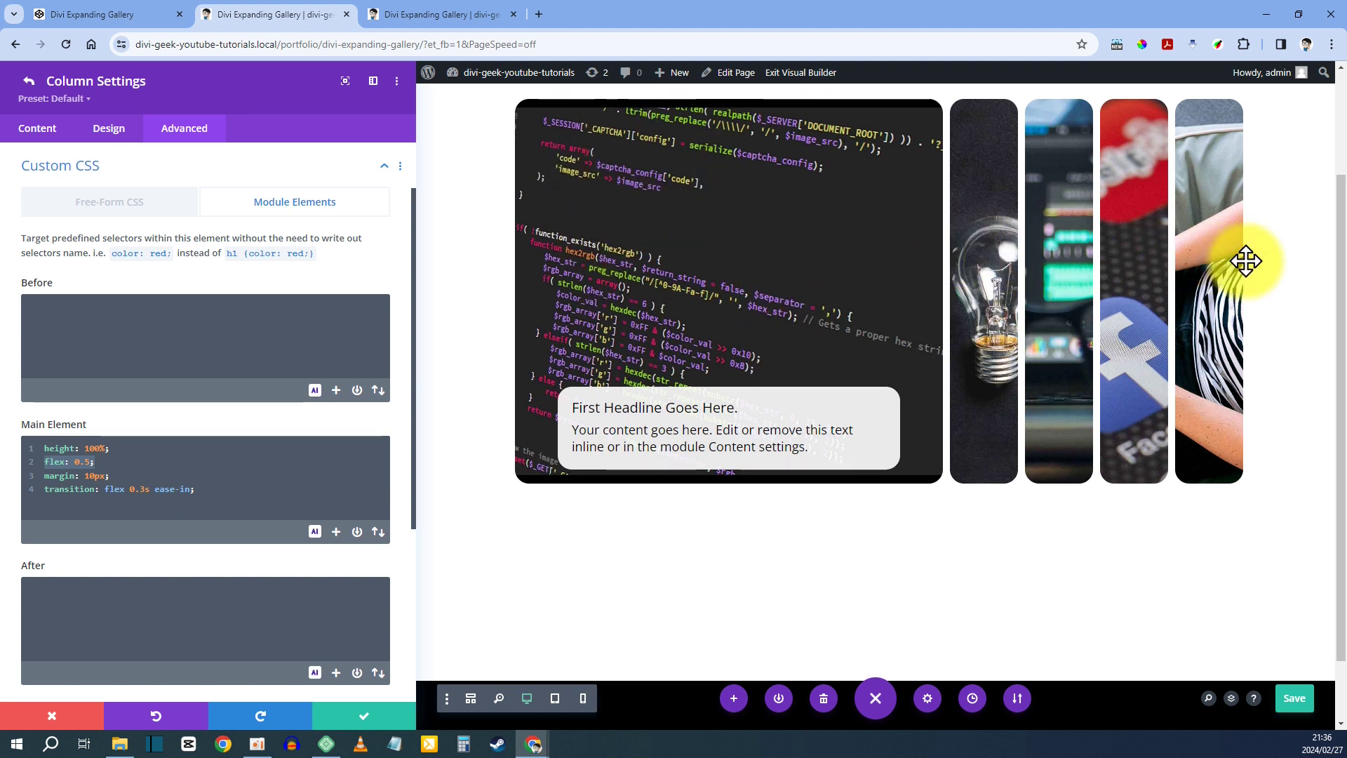
{"action": "left_click", "coordinate": [366, 717]}
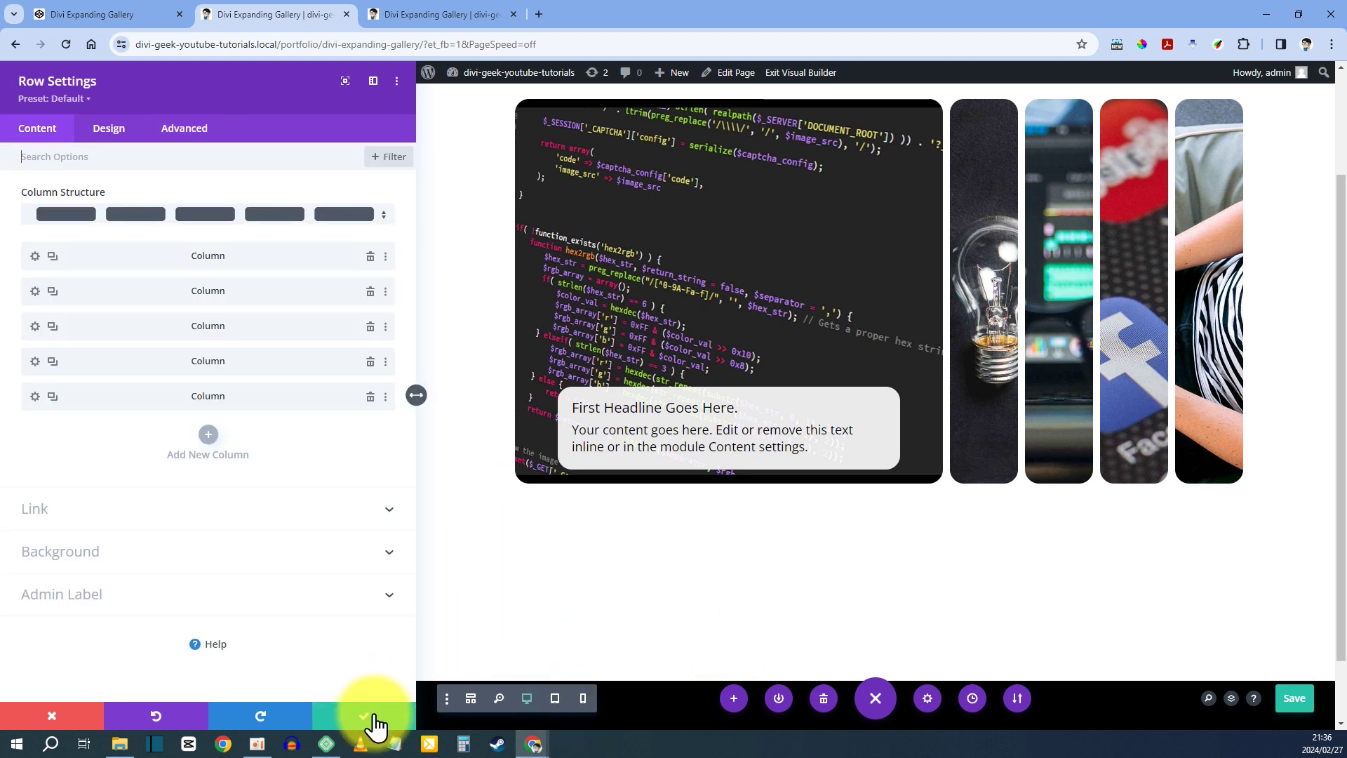
{"action": "left_click", "coordinate": [367, 716]}
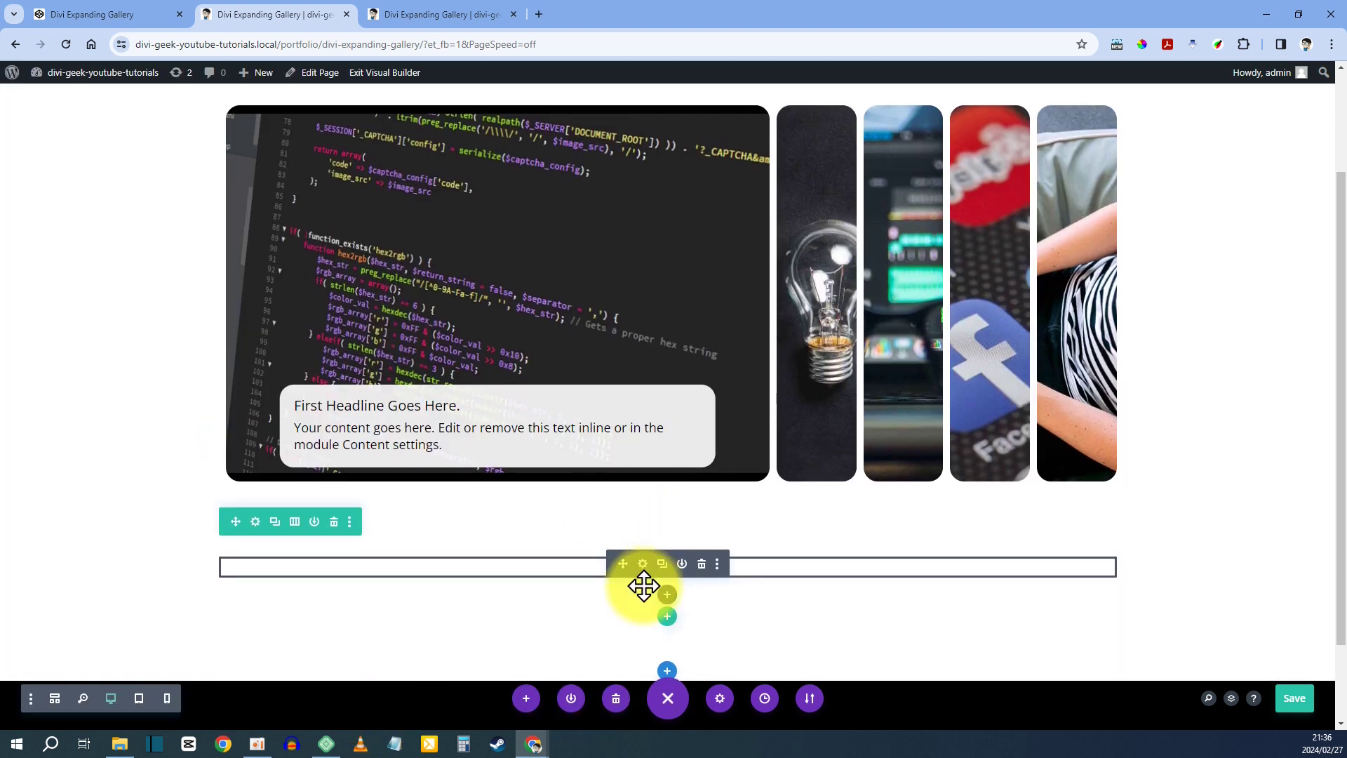
- Reopen the Code module's settings and examine the opacity and transition lines of the .dg-card.active .dg-text rule
{"action": "left_click", "coordinate": [642, 564]}
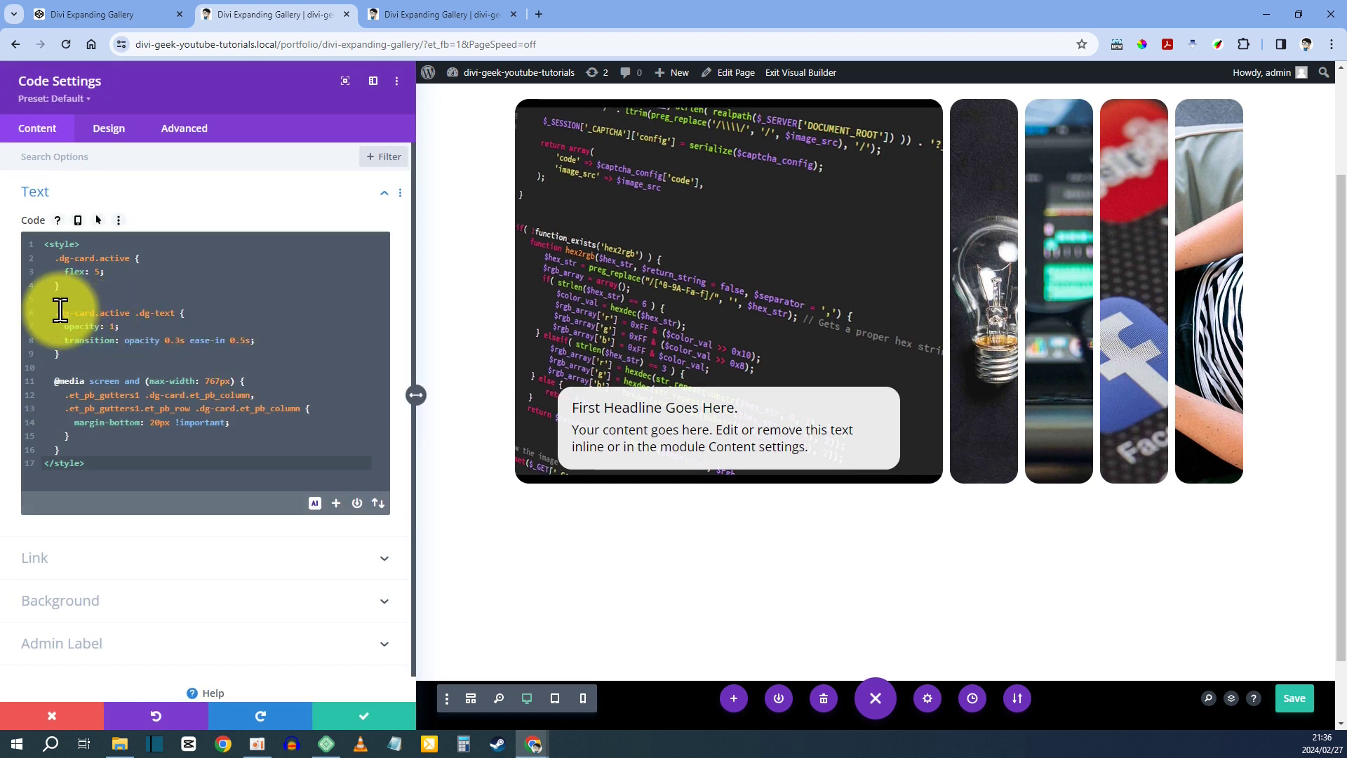
{"action": "left_click_drag", "start_coordinate": [60, 310], "coordinate": [214, 334]}
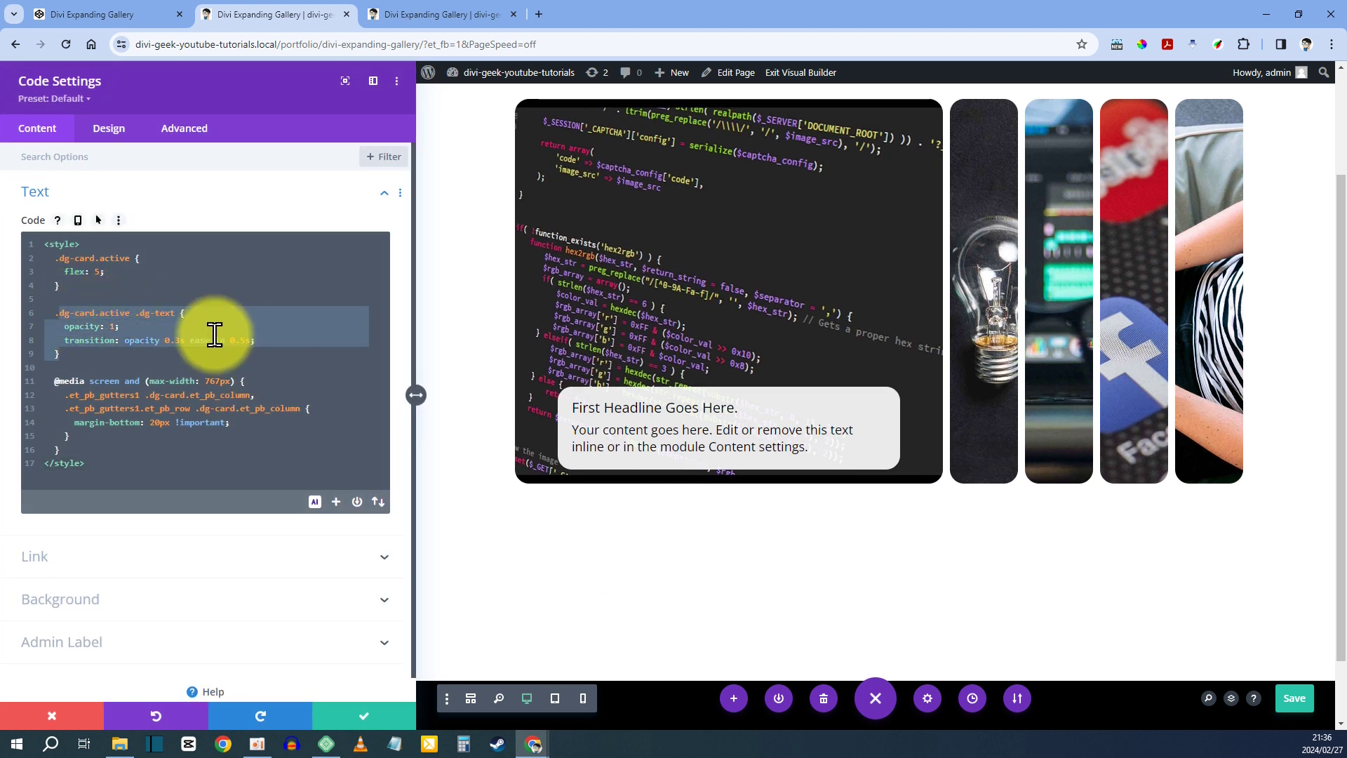
{"action": "left_click", "coordinate": [68, 313]}
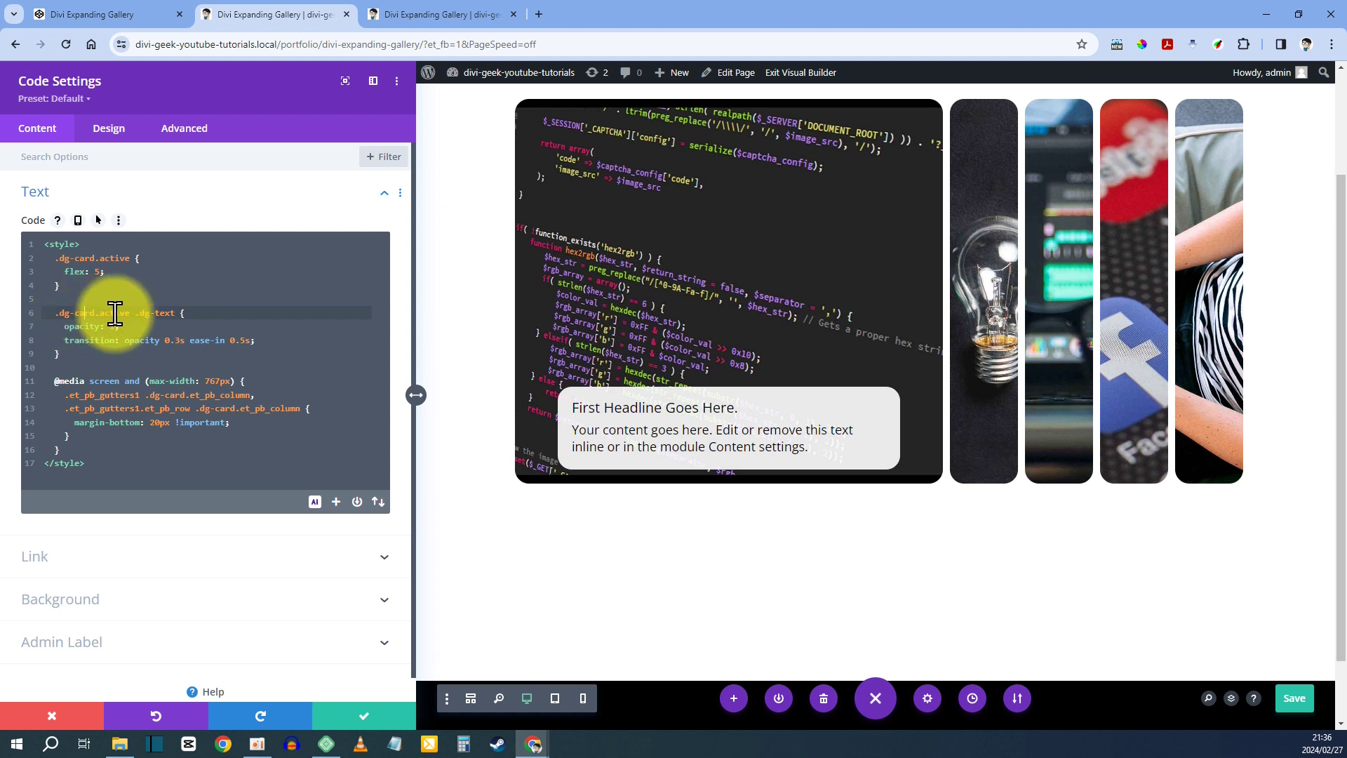
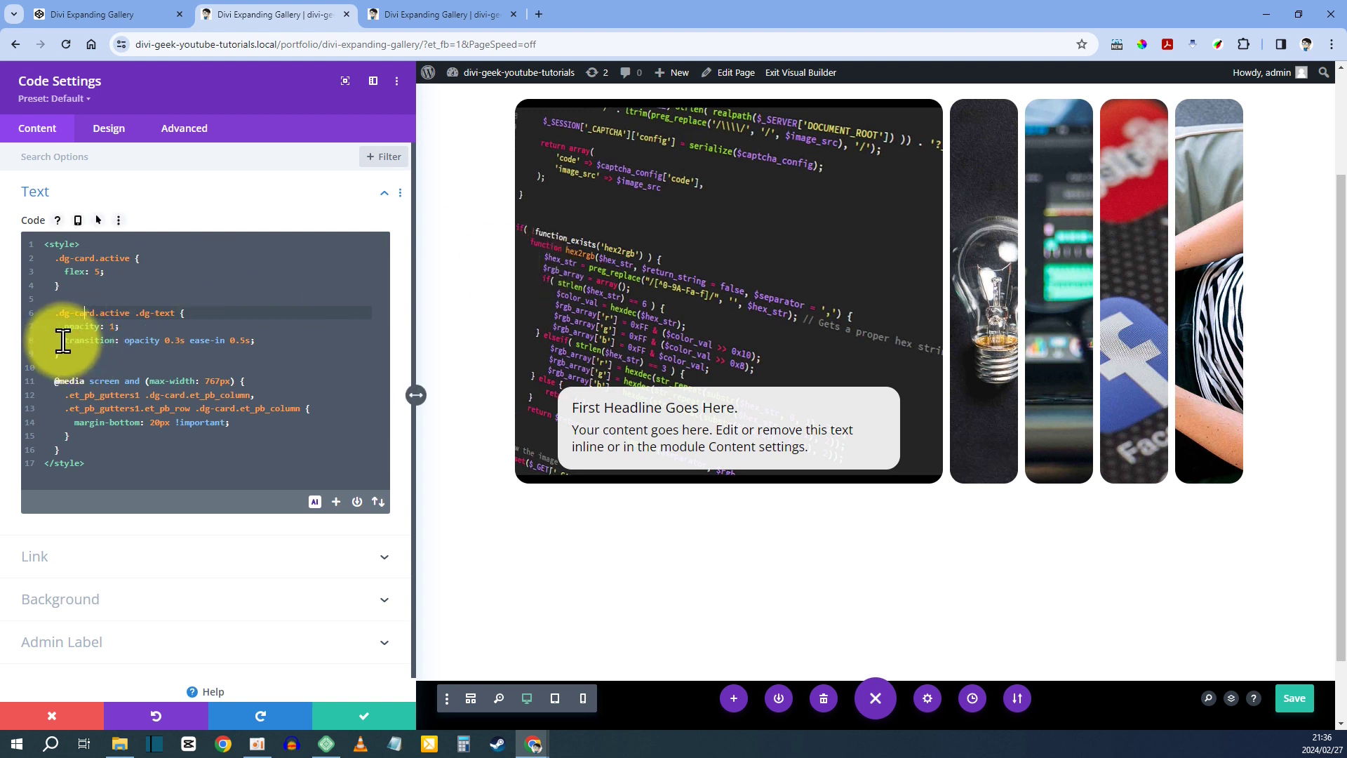
{"action": "left_click_drag", "start_coordinate": [63, 341], "coordinate": [267, 341]}
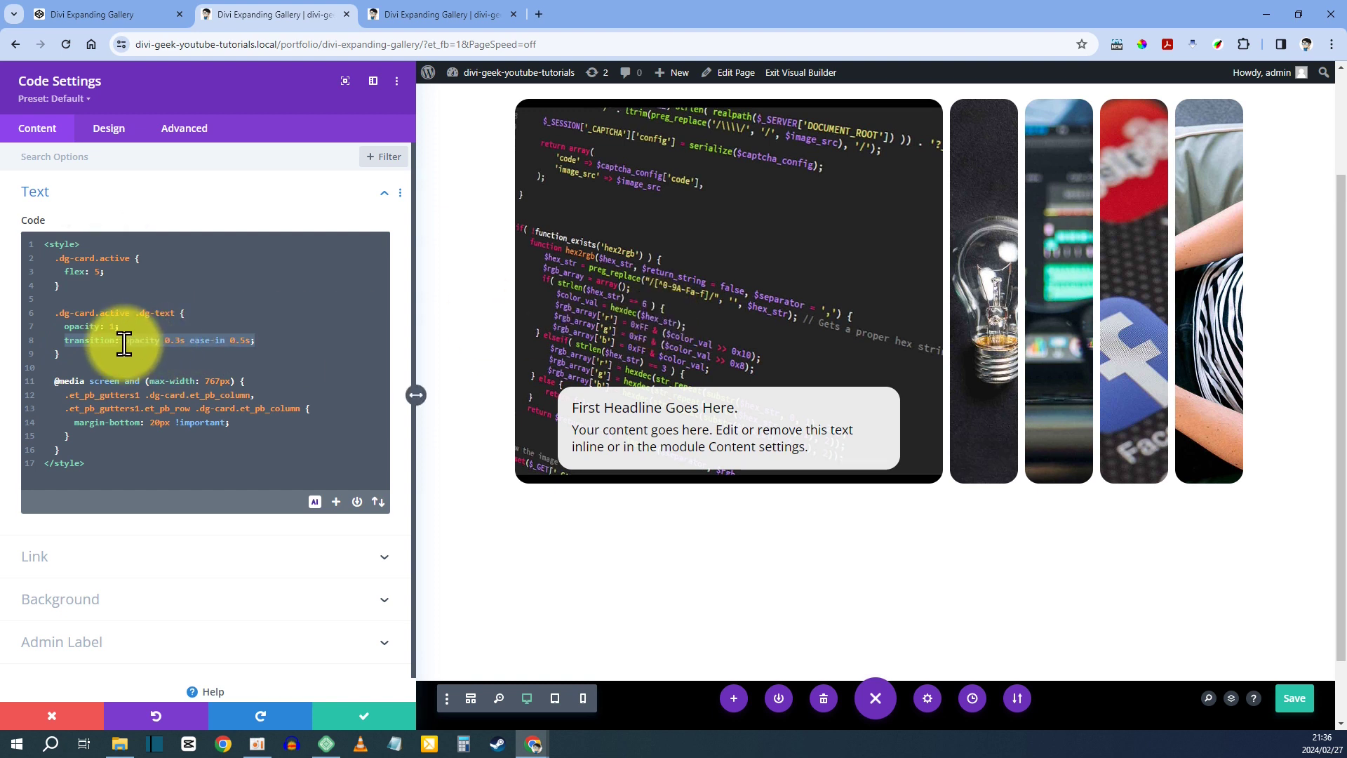
{"action": "left_click_drag", "start_coordinate": [130, 343], "coordinate": [166, 344]}
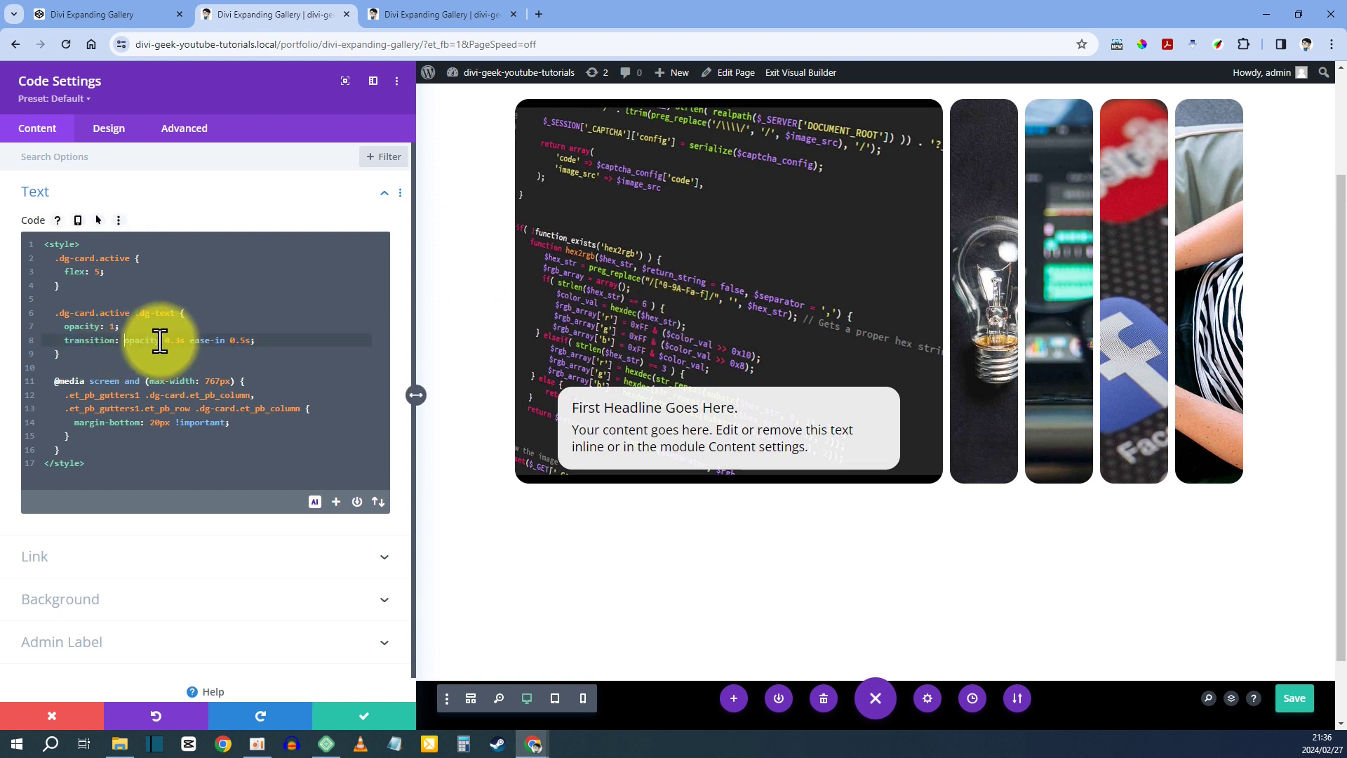
{"action": "left_click_drag", "start_coordinate": [60, 339], "coordinate": [262, 339]}
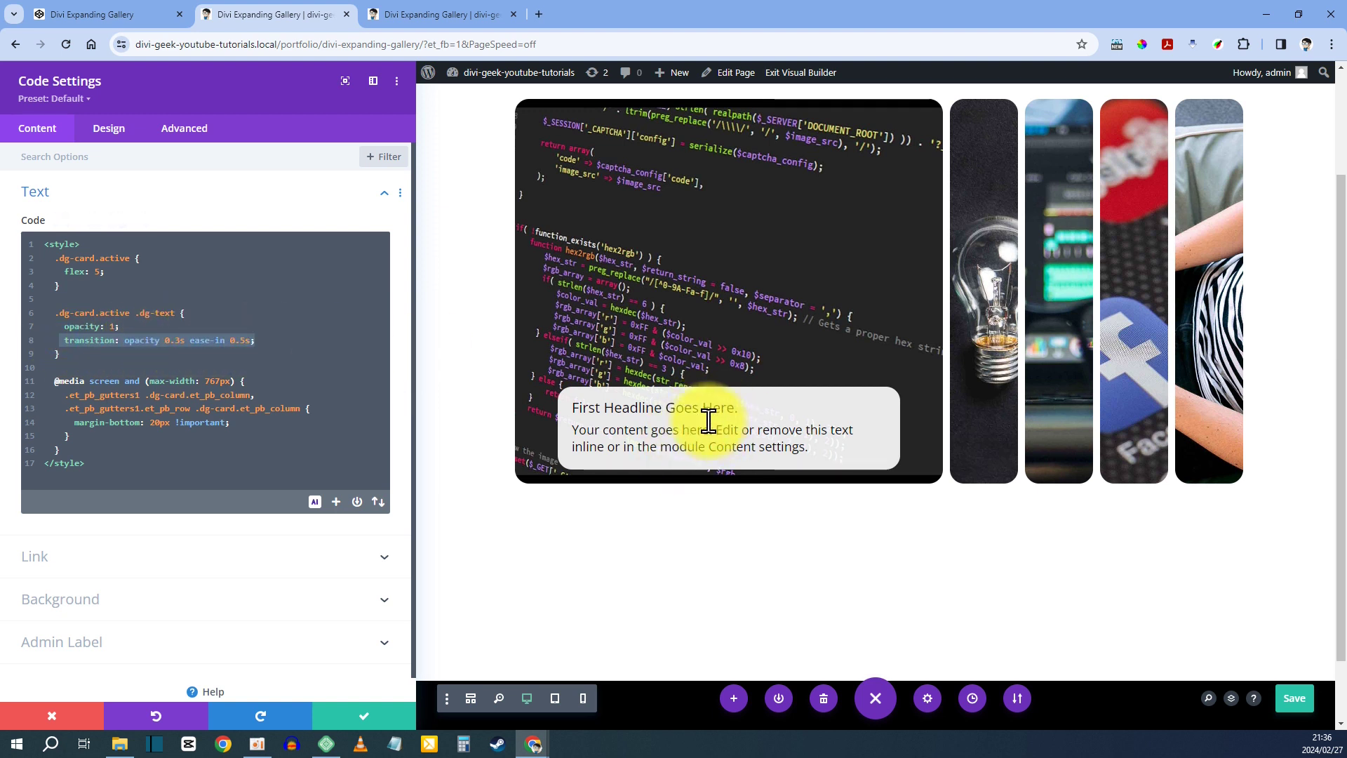
- Examine the max-width 767px media query in the Code module, including its column selectors and margin-bottom line
{"action": "left_click", "coordinate": [270, 397]}
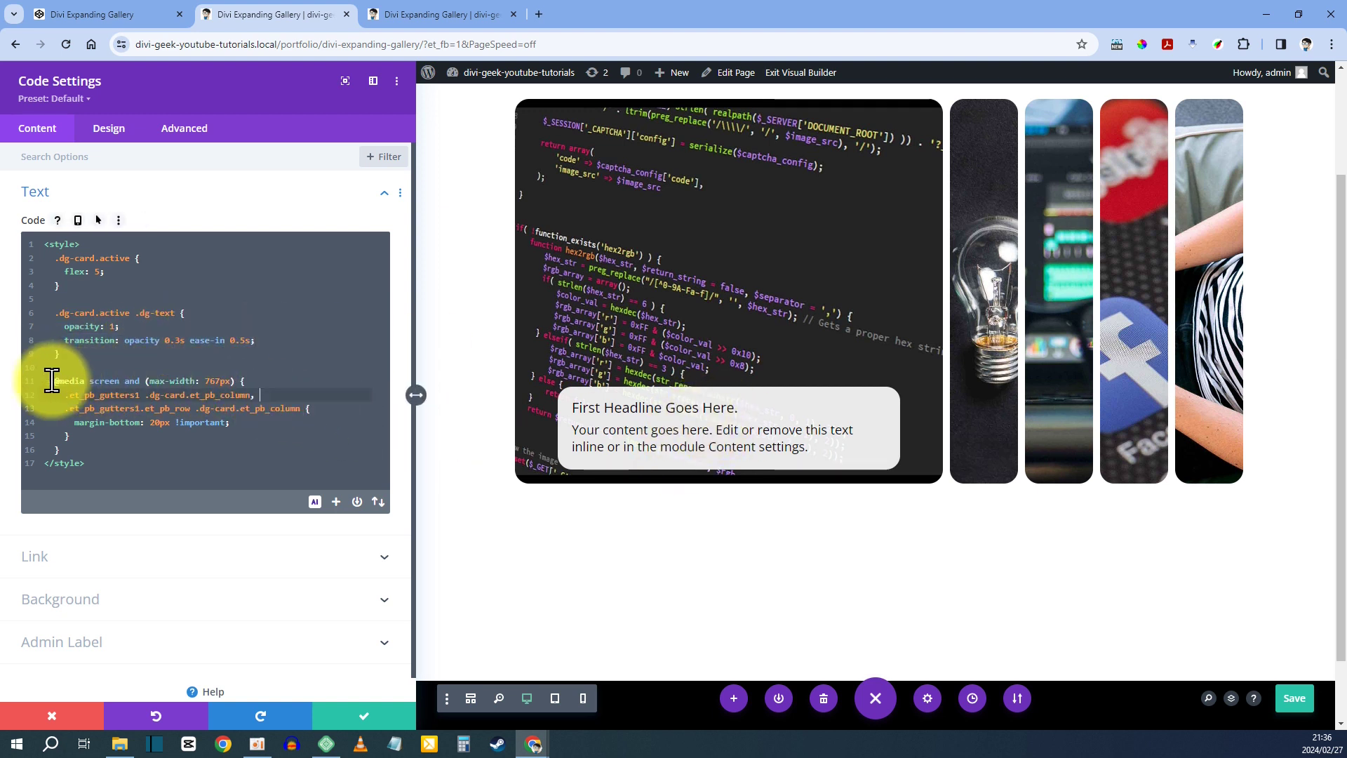
{"action": "left_click_drag", "start_coordinate": [52, 380], "coordinate": [180, 439]}
{"action": "left_click", "coordinate": [94, 432]}
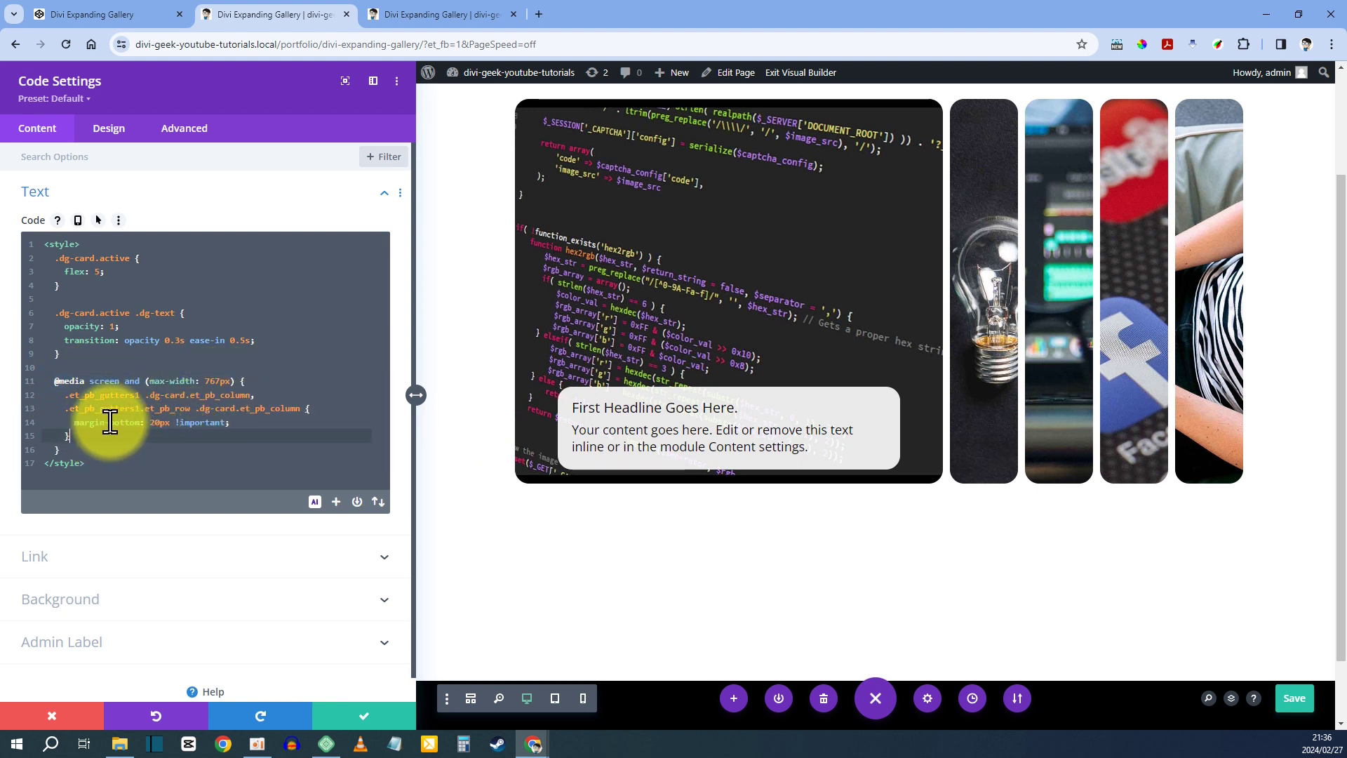
{"action": "left_click_drag", "start_coordinate": [68, 421], "coordinate": [156, 420]}
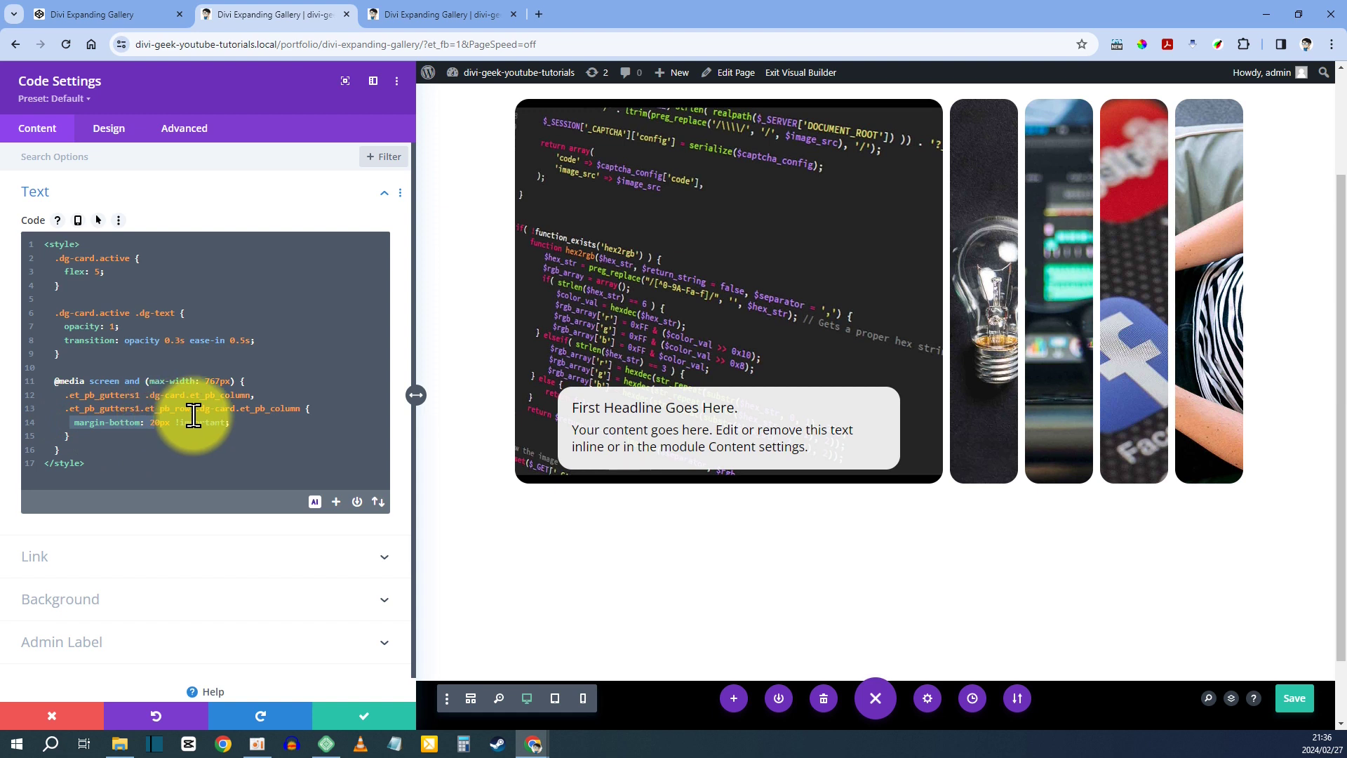
{"action": "left_click", "coordinate": [193, 420]}
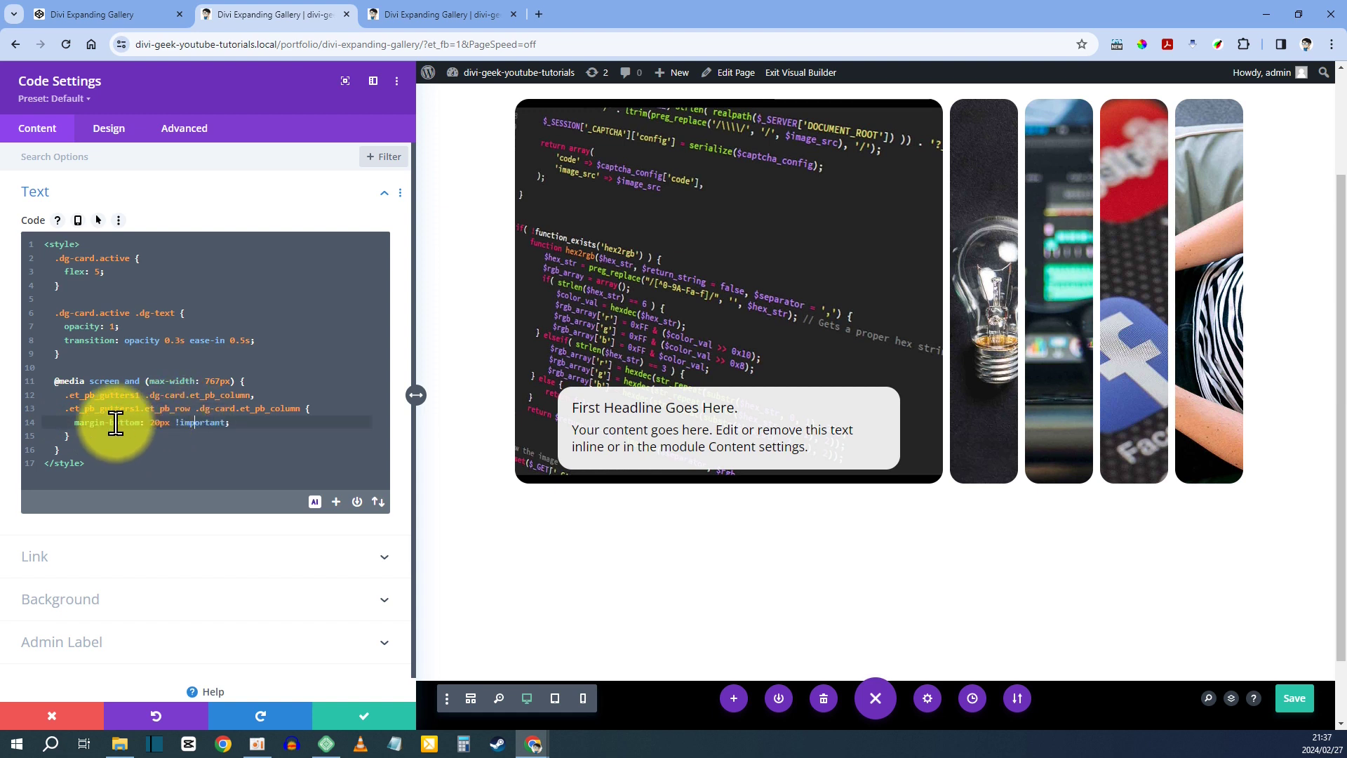
{"action": "left_click", "coordinate": [112, 423]}
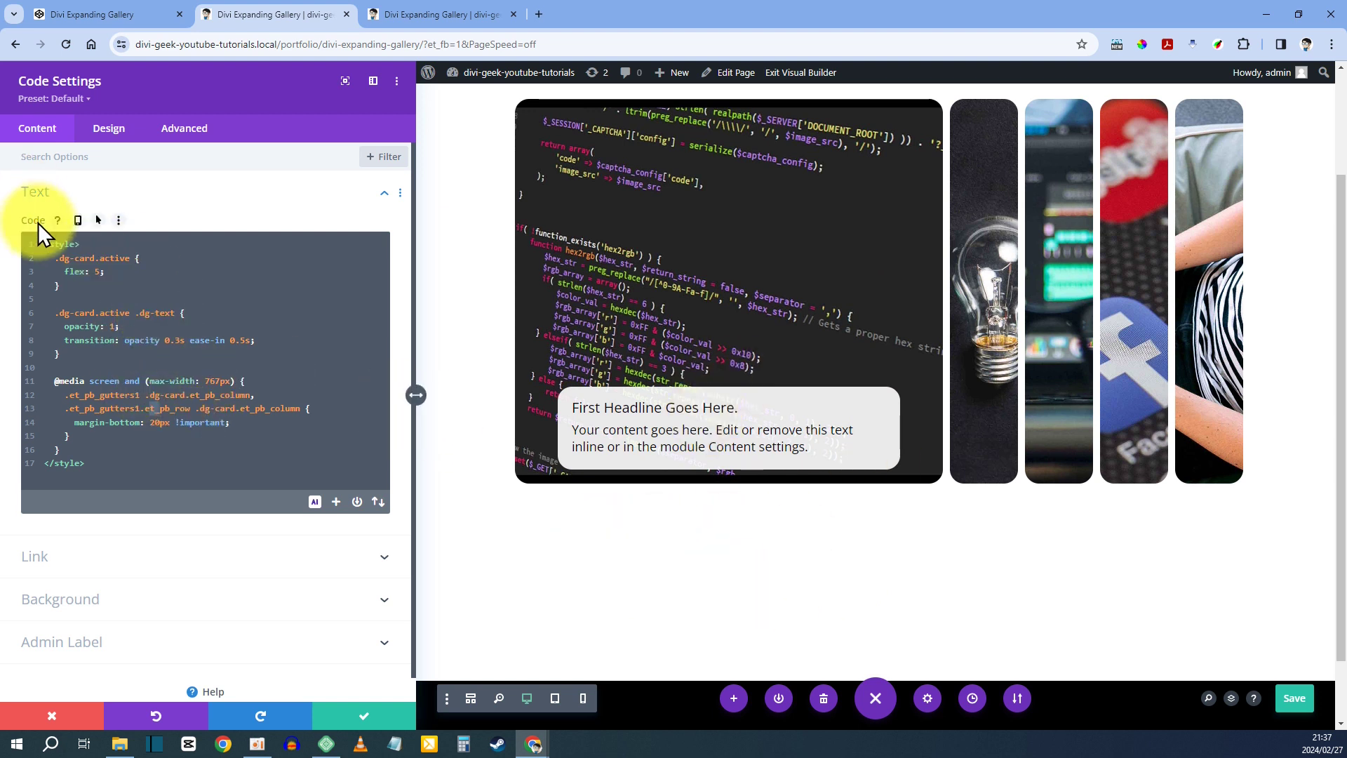
- Switch to the Divi Expanding Gallery pen on CodePen and copy the entire script block from its JS code
{"action": "left_click", "coordinate": [439, 7]}
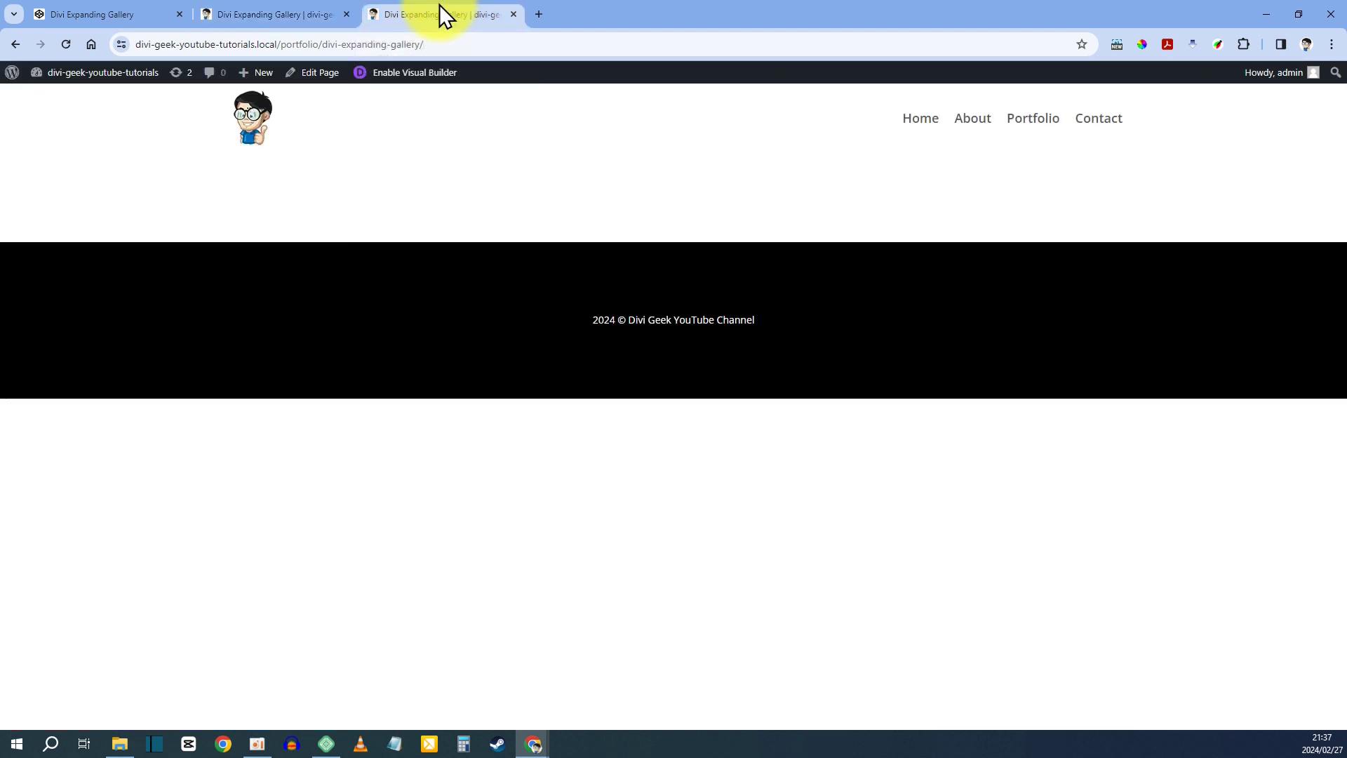
{"action": "left_click", "coordinate": [136, 9]}
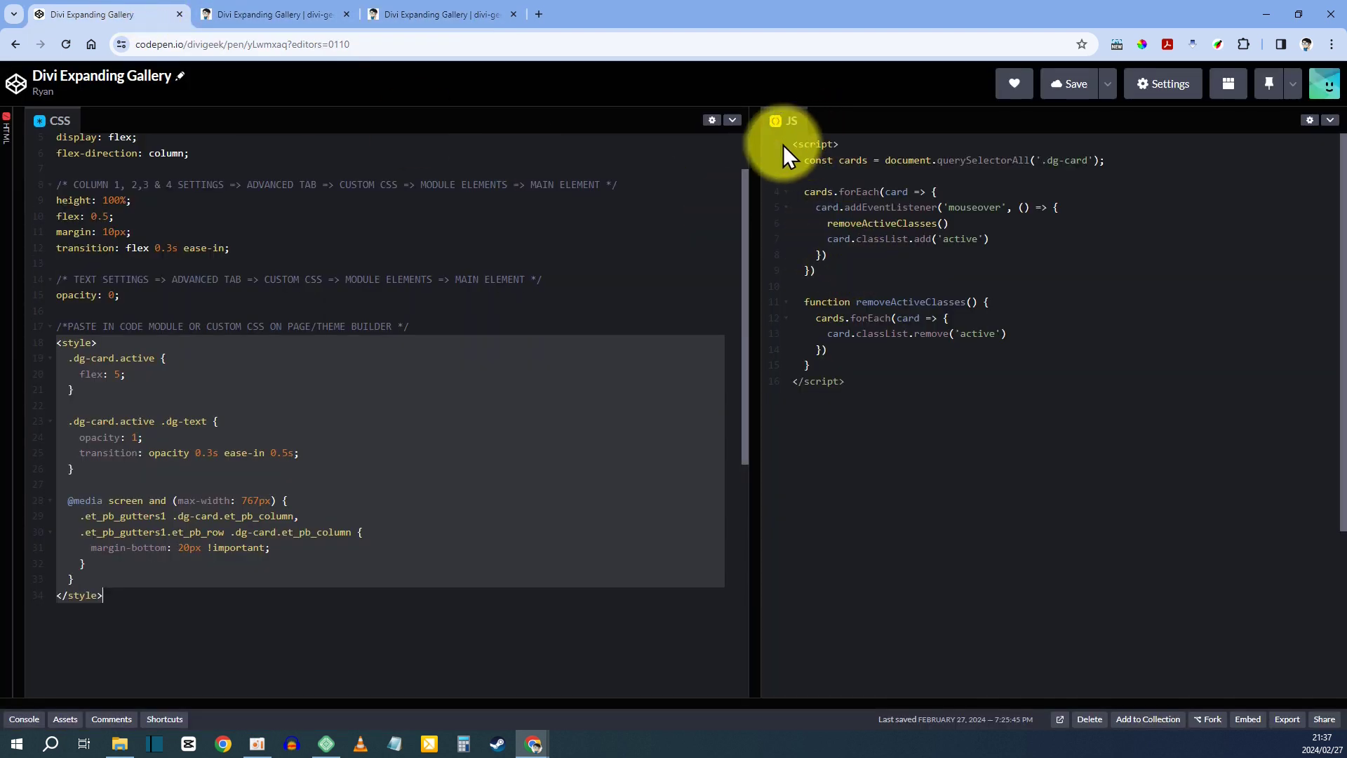
{"action": "left_click_drag", "start_coordinate": [793, 144], "coordinate": [901, 401]}
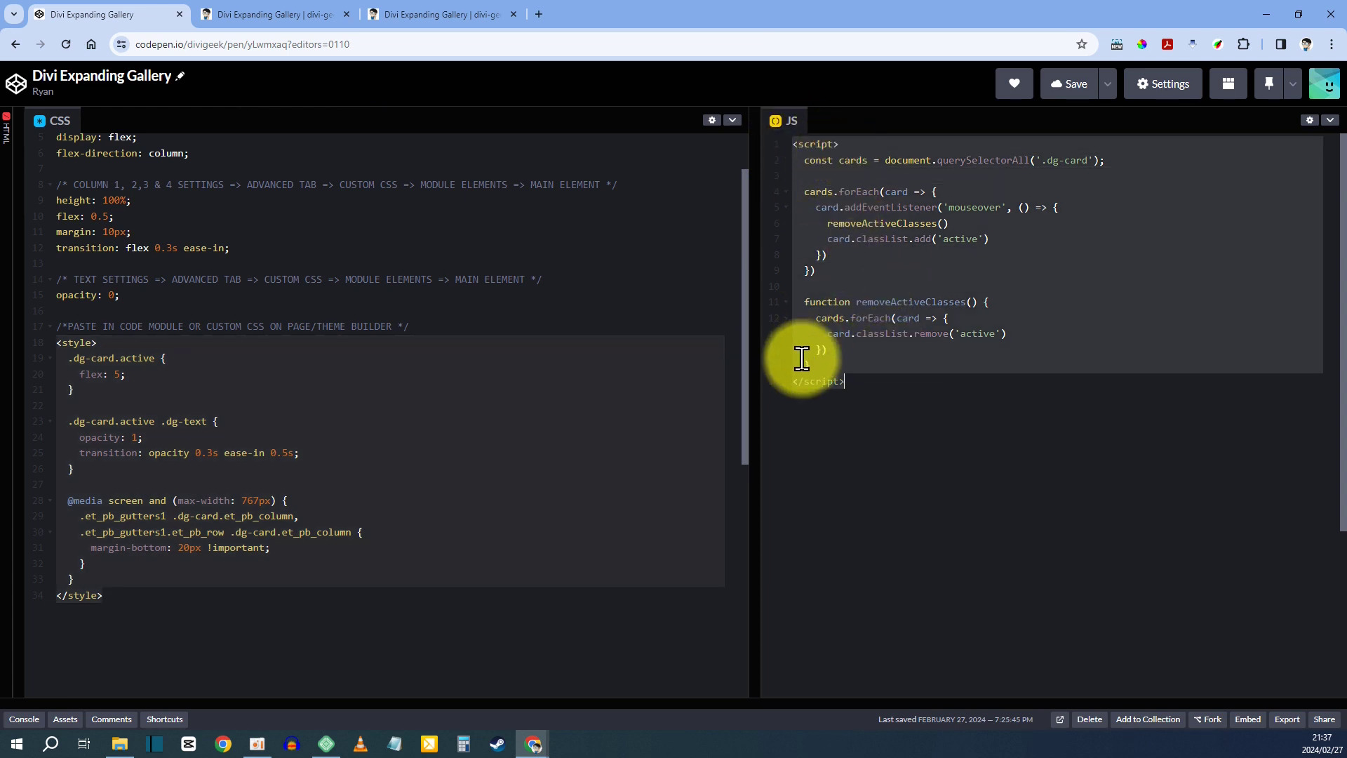
{"action": "right_click", "coordinate": [877, 317]}
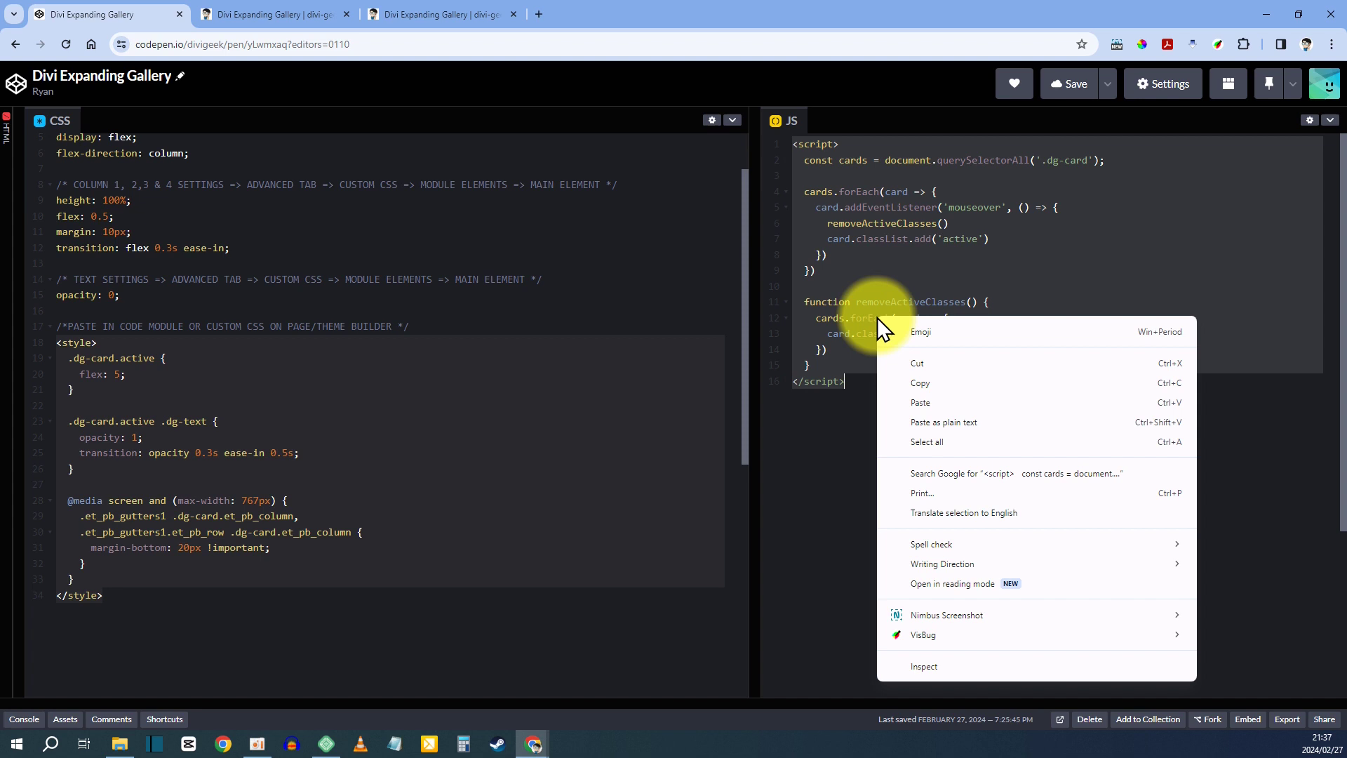
{"action": "left_click", "coordinate": [934, 379]}
- Return to the Visual Builder and paste the copied script below the closing style tag in the Code module, leaving a blank line between
{"action": "left_click", "coordinate": [301, 14]}
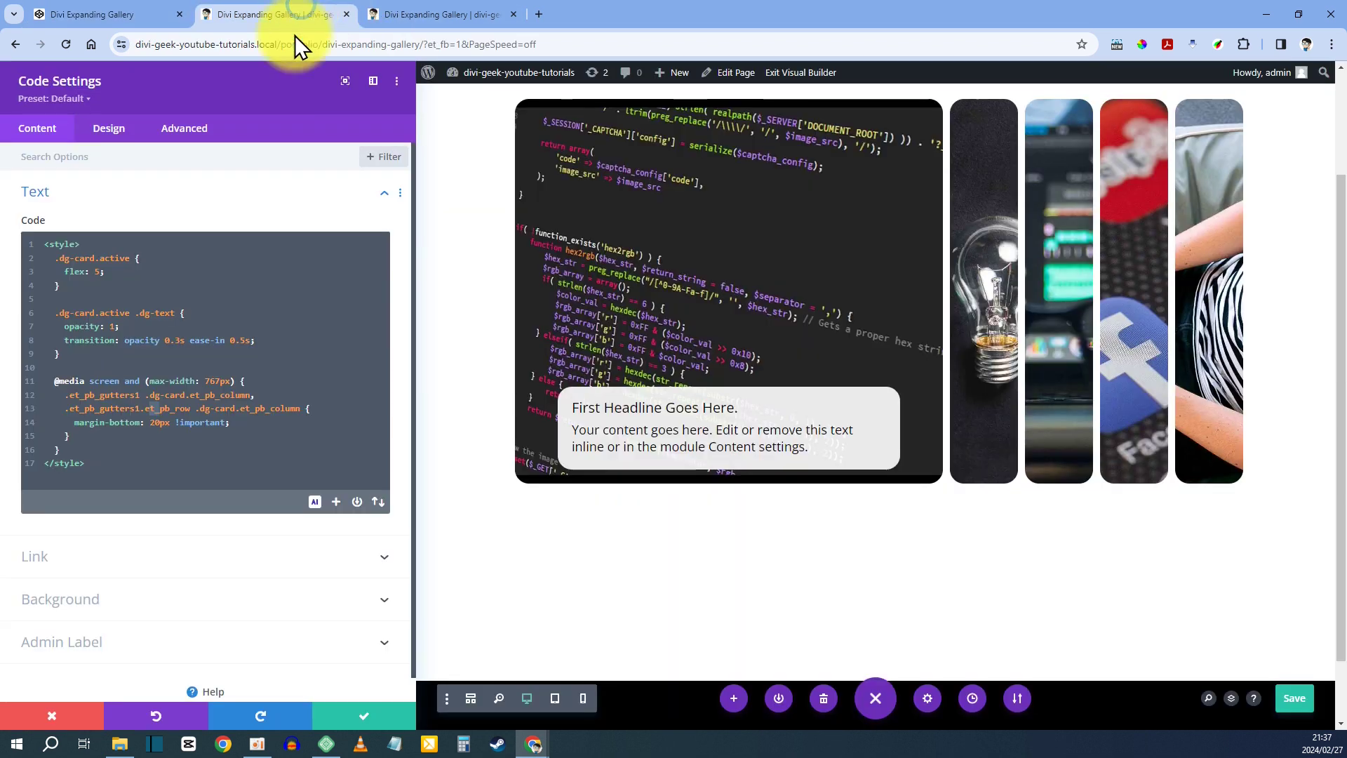
{"action": "left_click", "coordinate": [112, 463]}
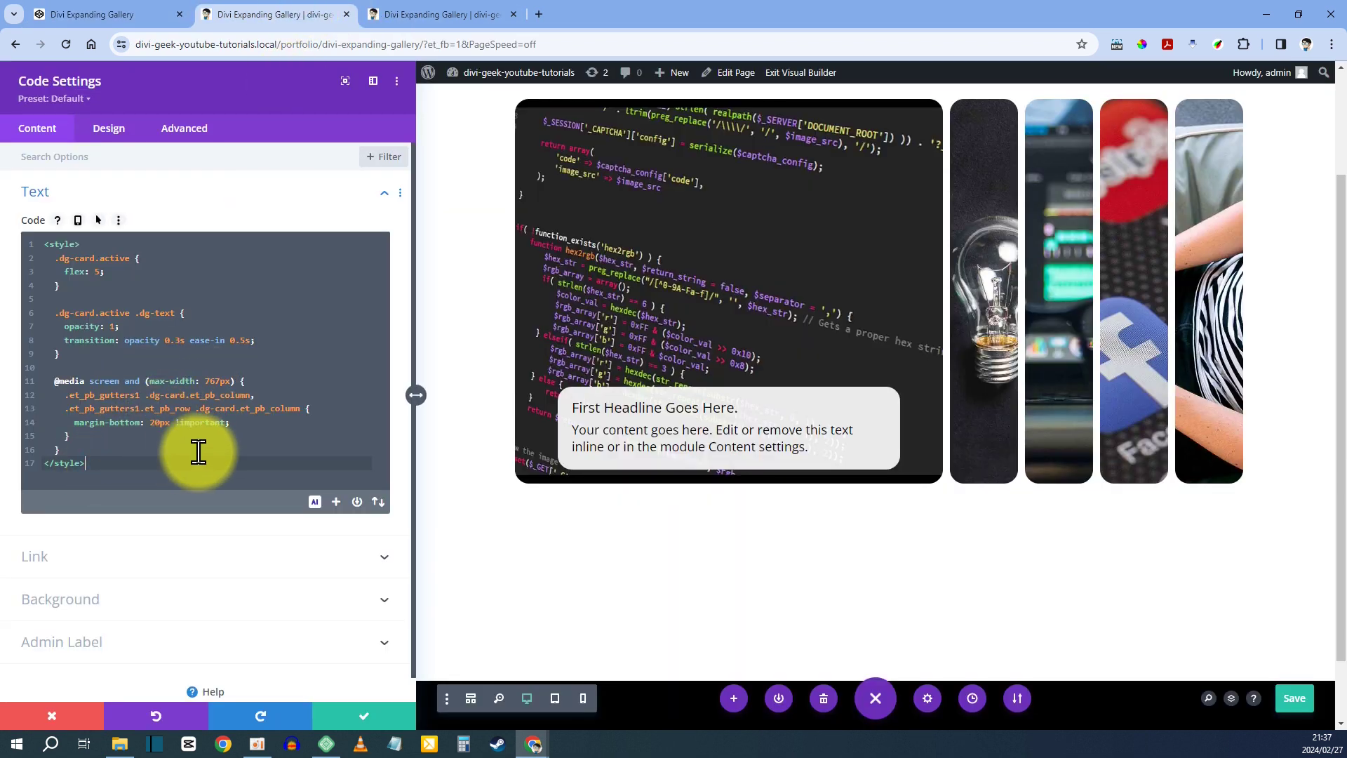
{"action": "key", "text": "Return"}
{"action": "key", "text": "Return"}
{"action": "key", "text": "ctrl+v"}
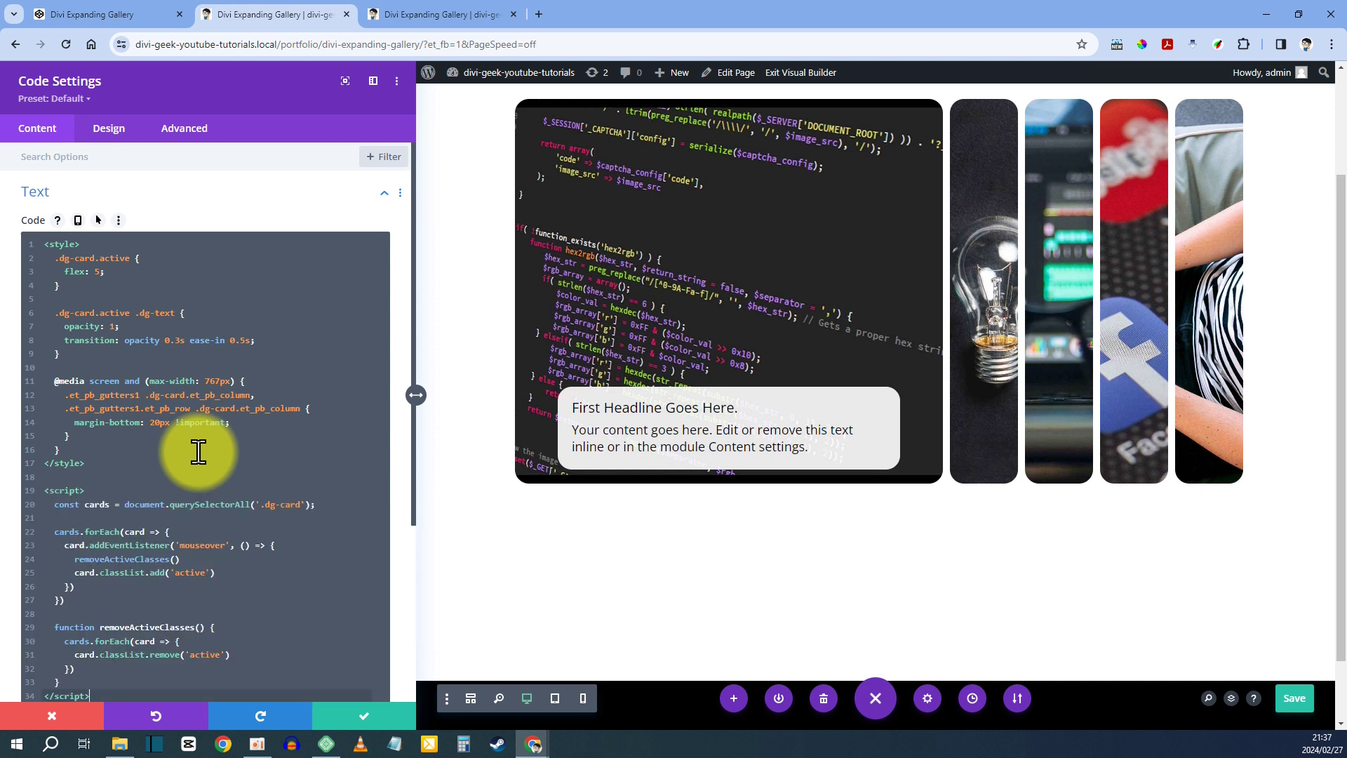
- Examine the pasted script's .dg-card selector, mouseover listener, removeActiveClasses call and removeActiveClasses function
{"action": "scroll", "coordinate": [198, 452], "scroll_direction": "down", "scroll_amount": 3}
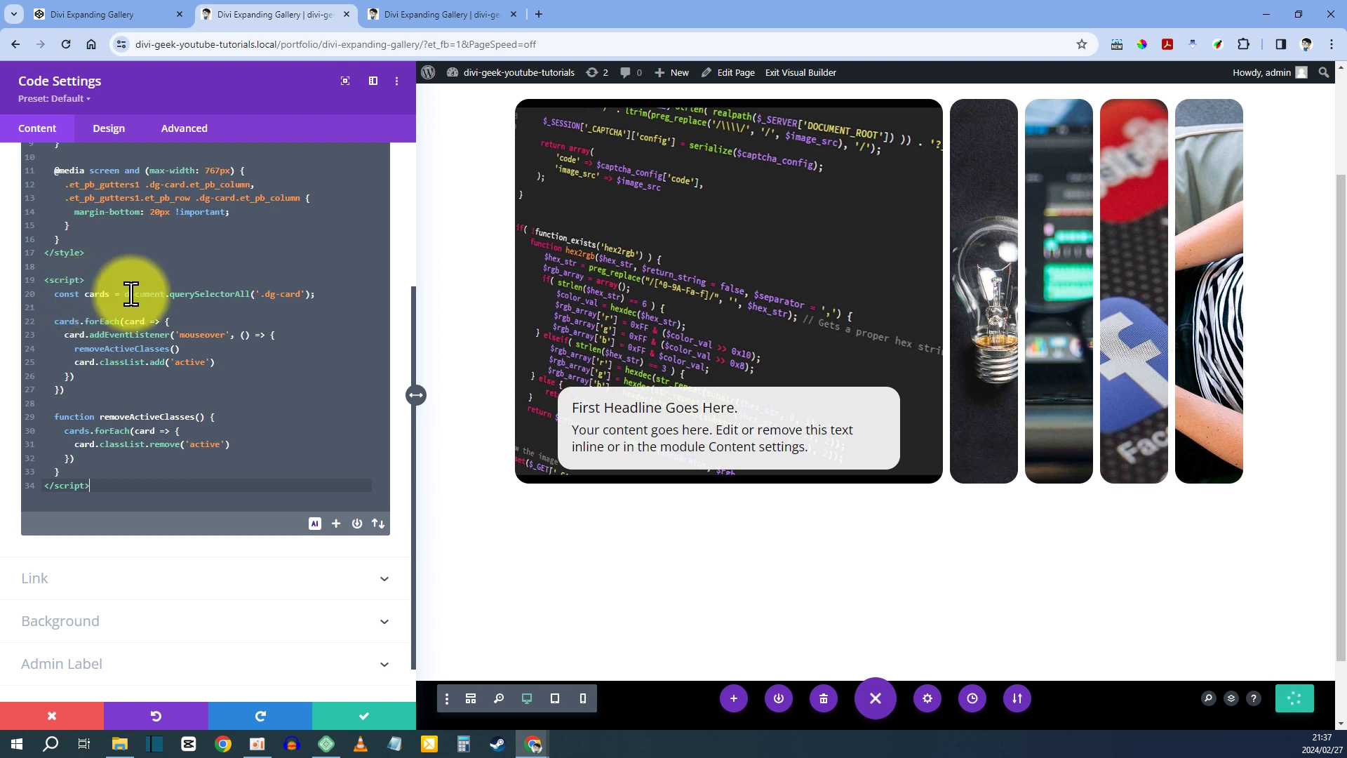
{"action": "left_click", "coordinate": [267, 294]}
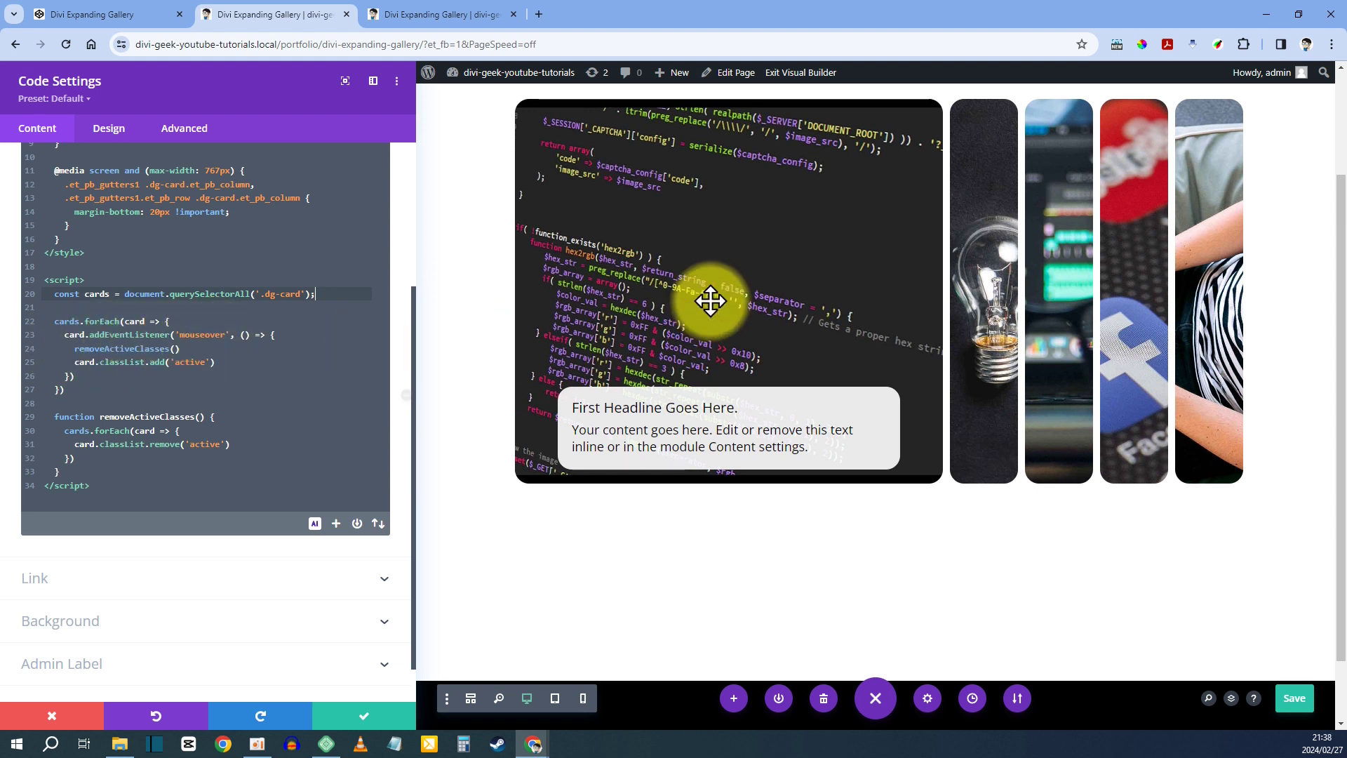
{"action": "double_click", "coordinate": [206, 336]}
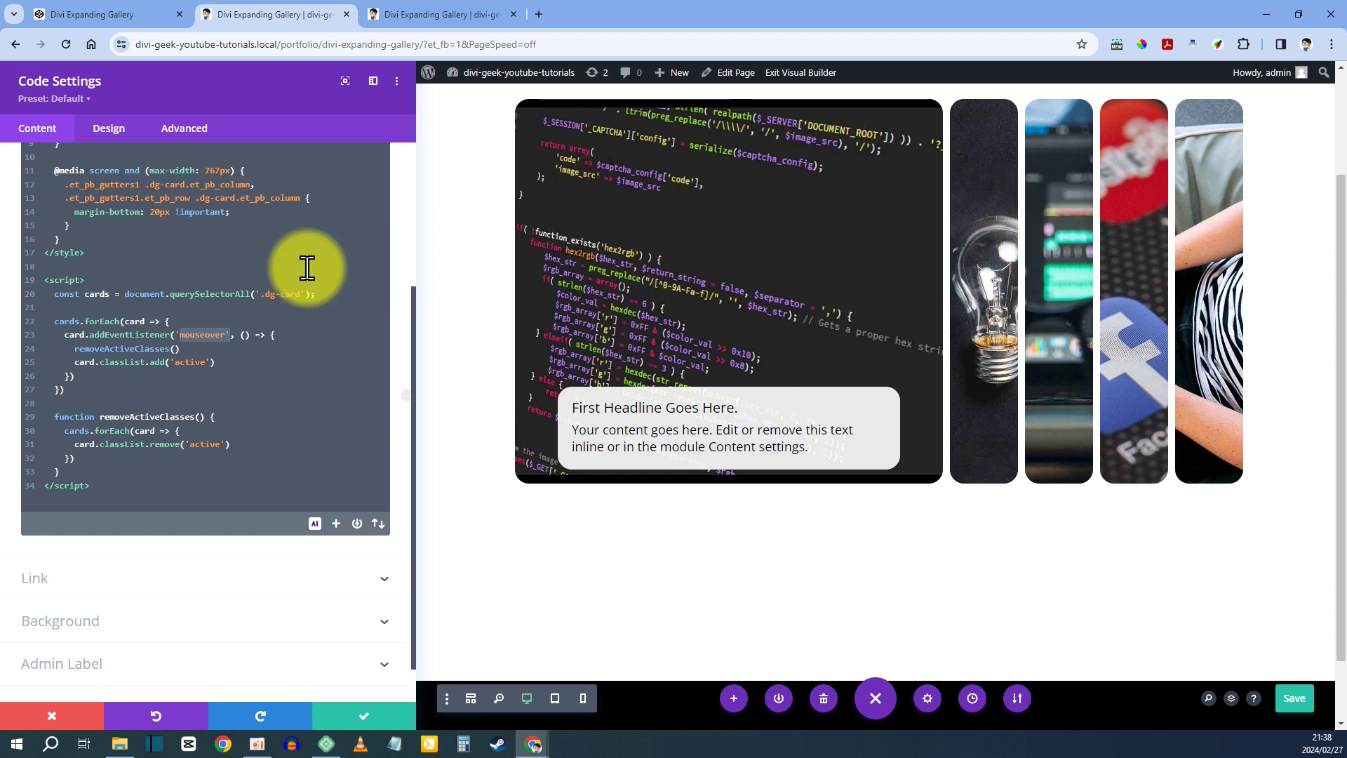
{"action": "left_click", "coordinate": [90, 348]}
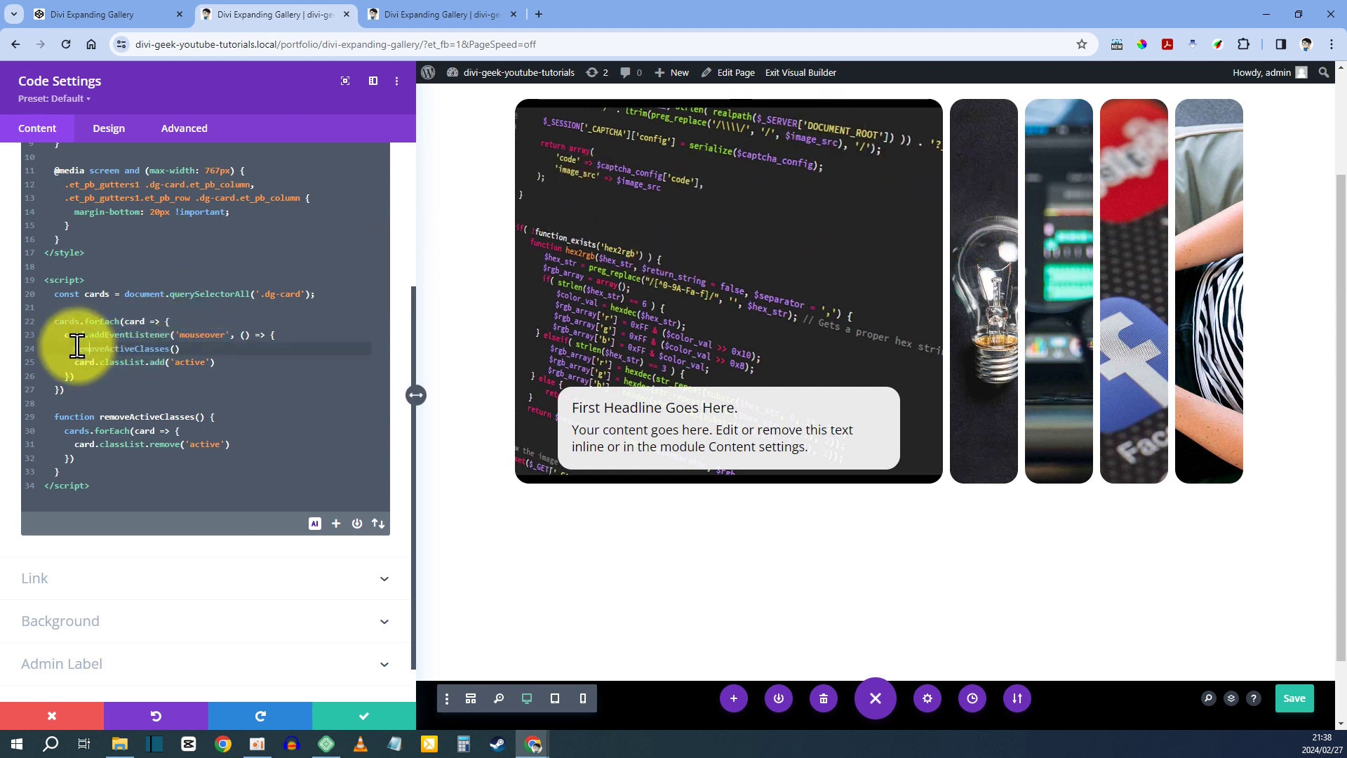
{"action": "left_click_drag", "start_coordinate": [75, 348], "coordinate": [199, 351]}
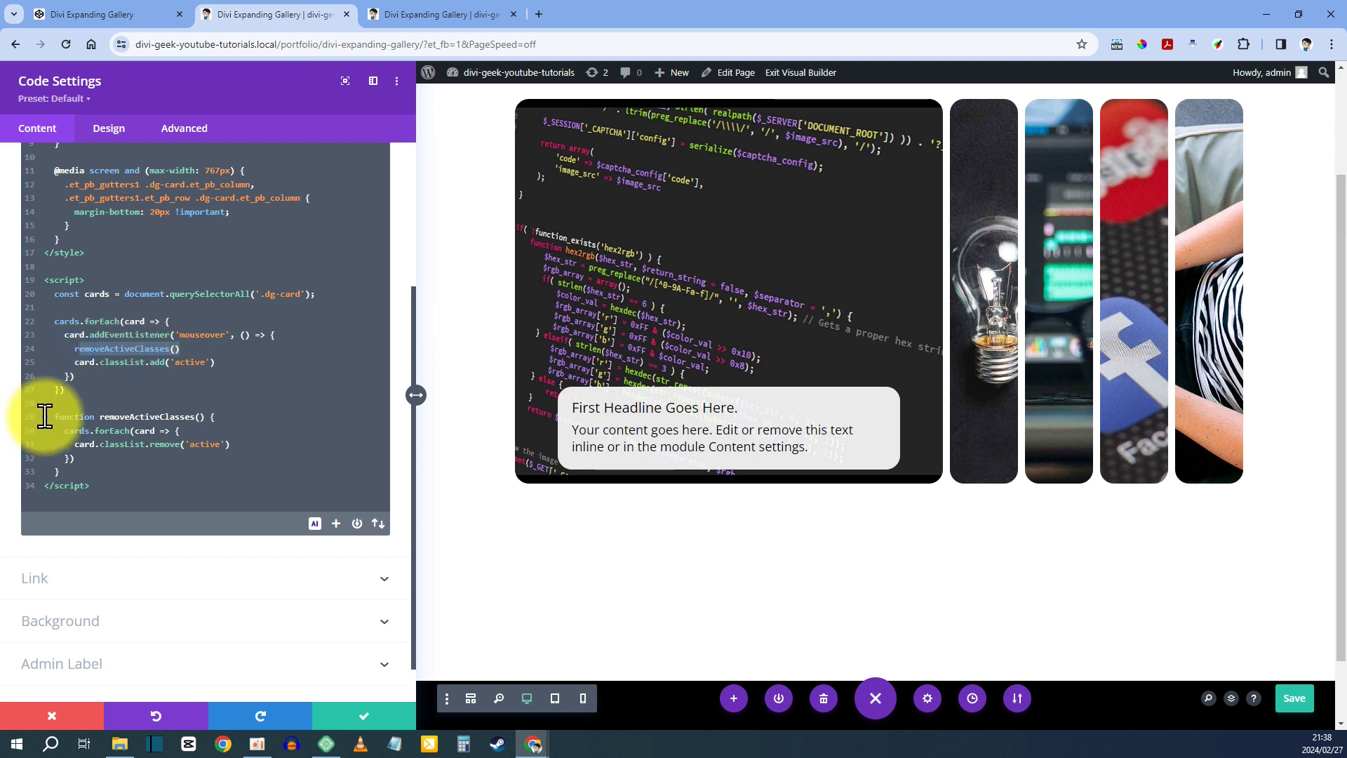
{"action": "left_click_drag", "start_coordinate": [45, 416], "coordinate": [82, 475]}
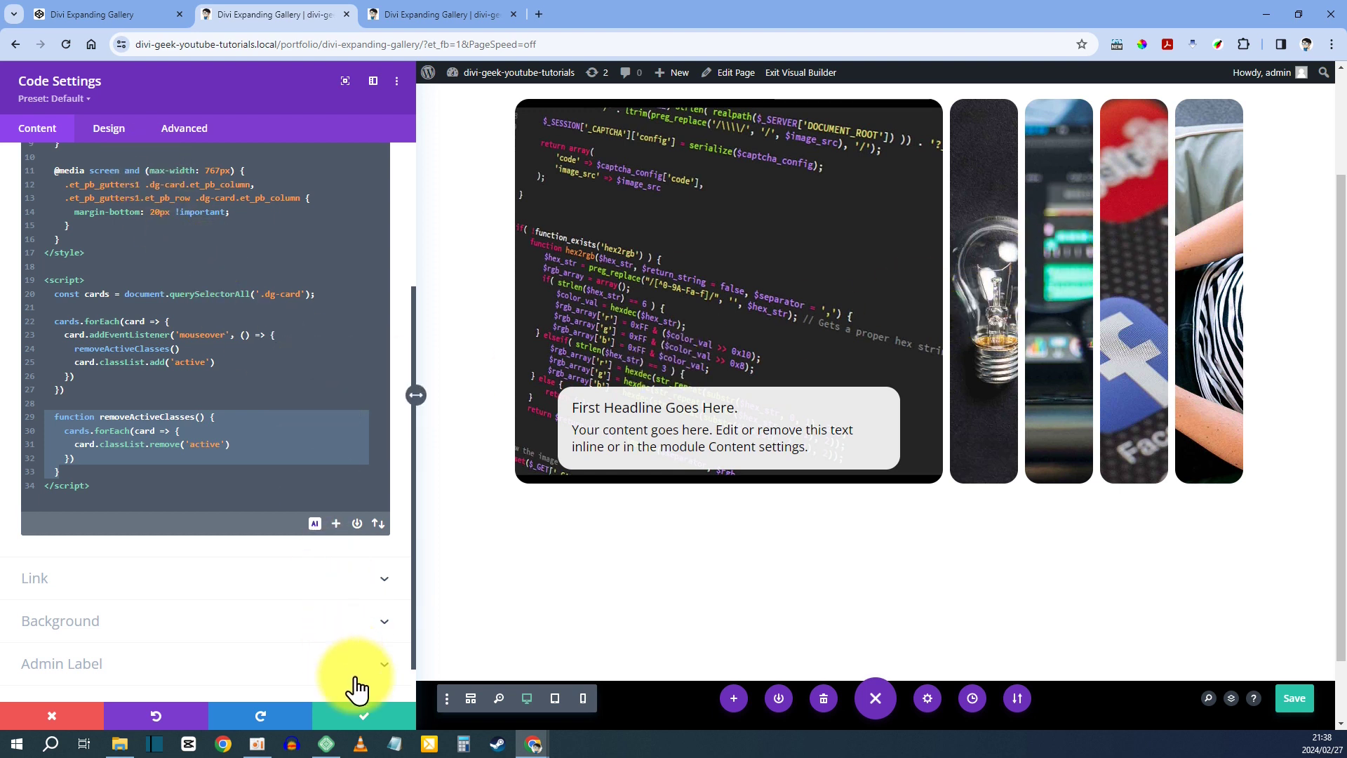
- Save the Code module's settings, then reload the live gallery page and test the expanding effect on the narrow image columns
{"action": "left_click", "coordinate": [366, 715]}
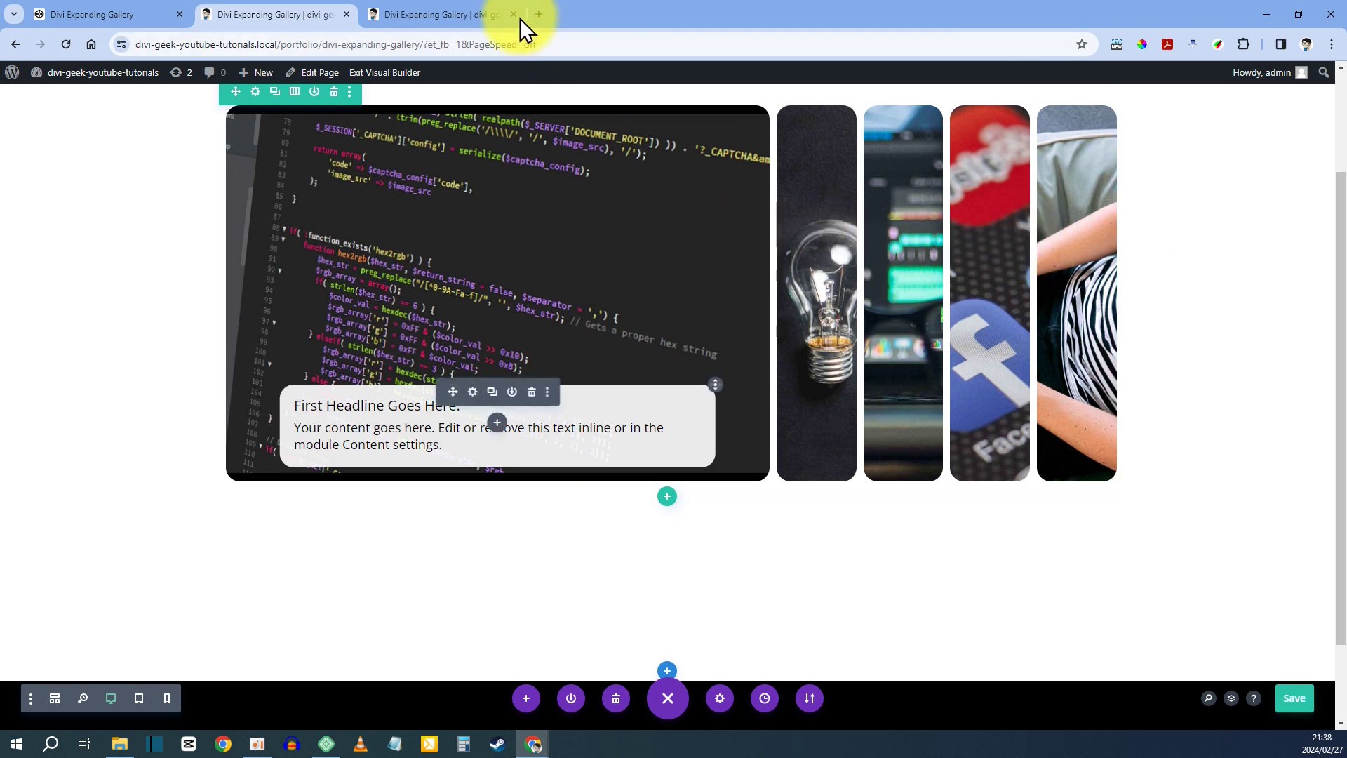
{"action": "left_click", "coordinate": [471, 14]}
{"action": "key", "text": "F5"}
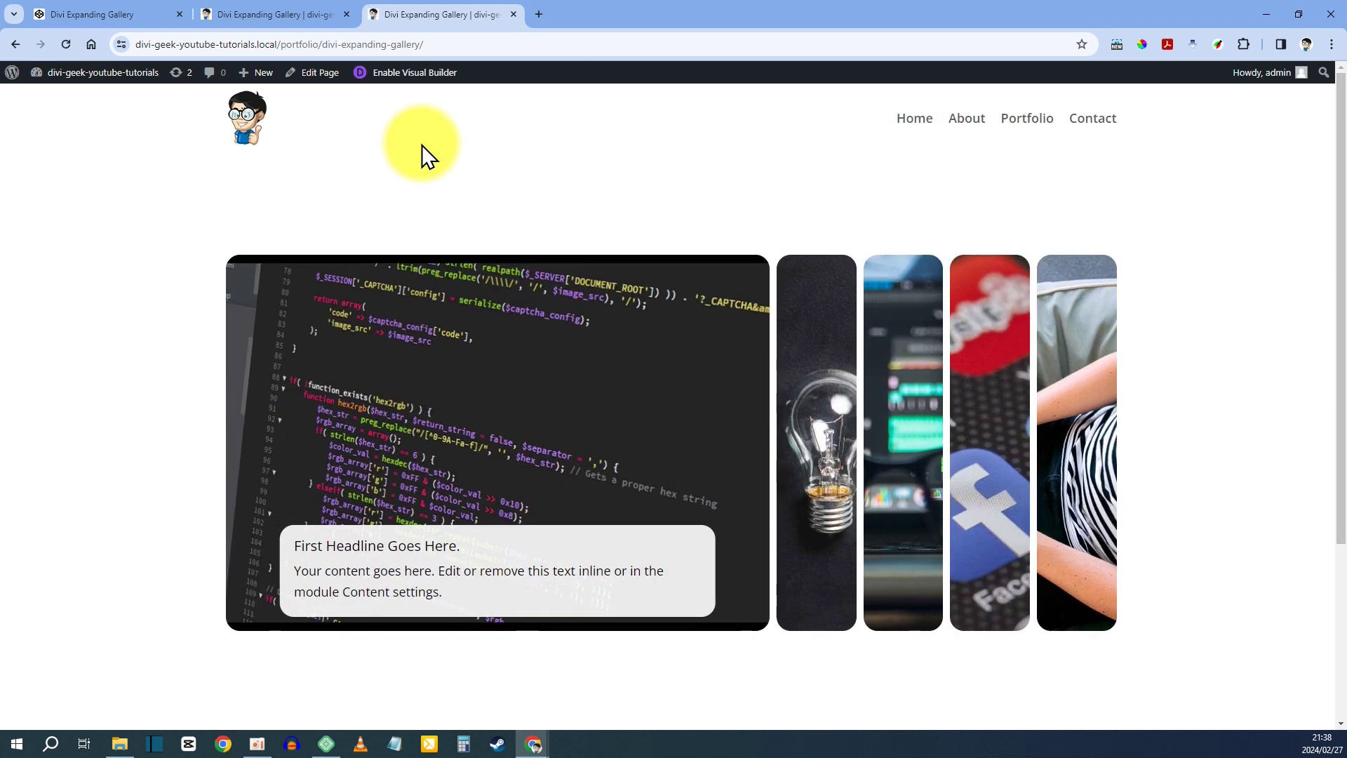
{"action": "mouse_move", "coordinate": [818, 517]}
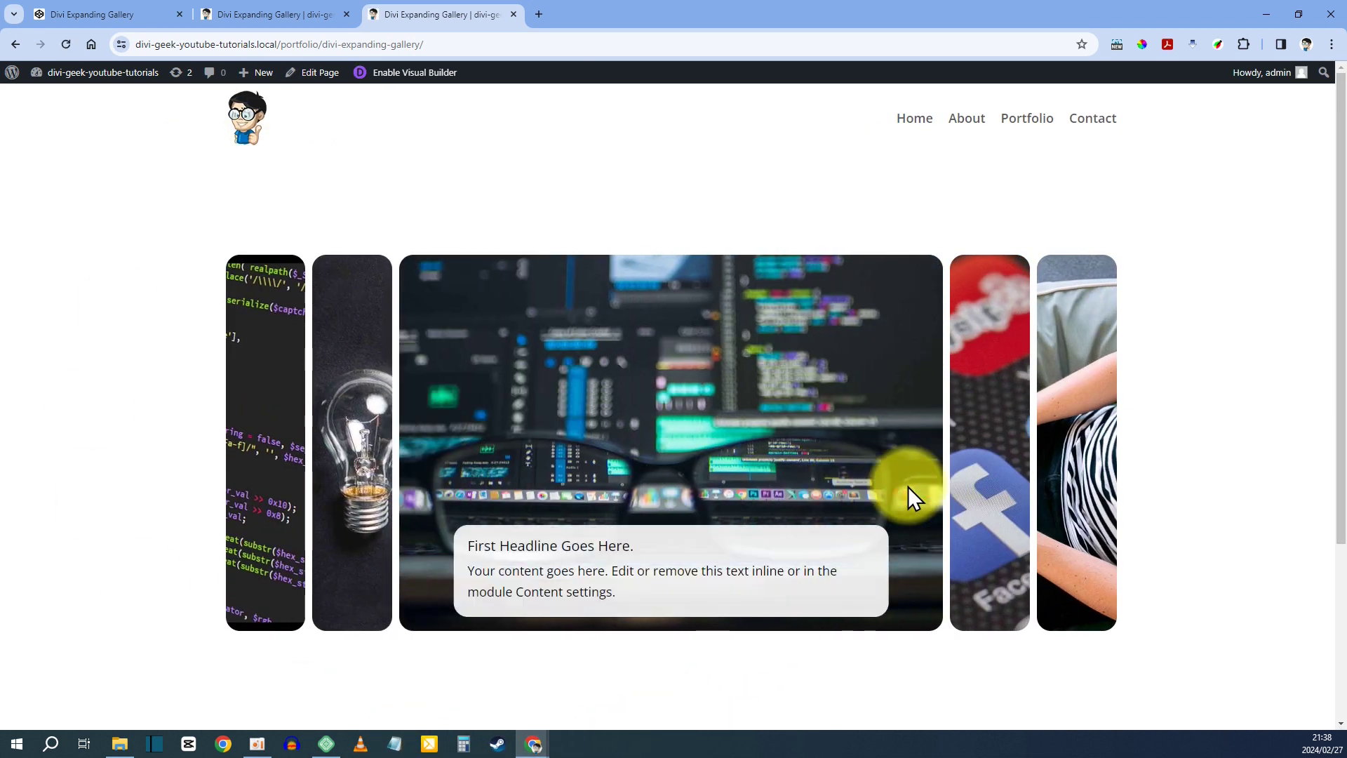
- Check on the live page that each of the five gallery images expands in turn and reveals its text overlay
{"action": "mouse_move", "coordinate": [988, 465]}
{"action": "mouse_move", "coordinate": [1052, 452]}
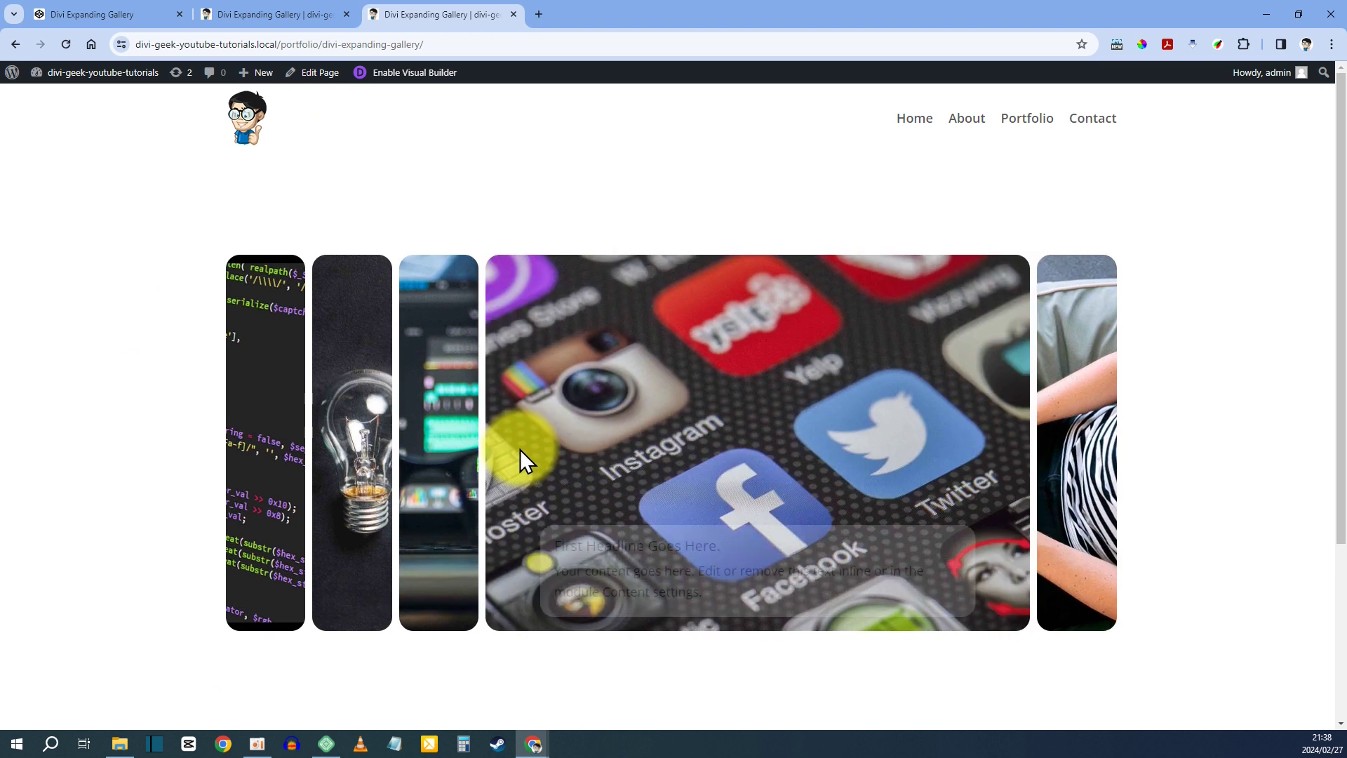
{"action": "mouse_move", "coordinate": [453, 438]}
{"action": "mouse_move", "coordinate": [278, 431]}
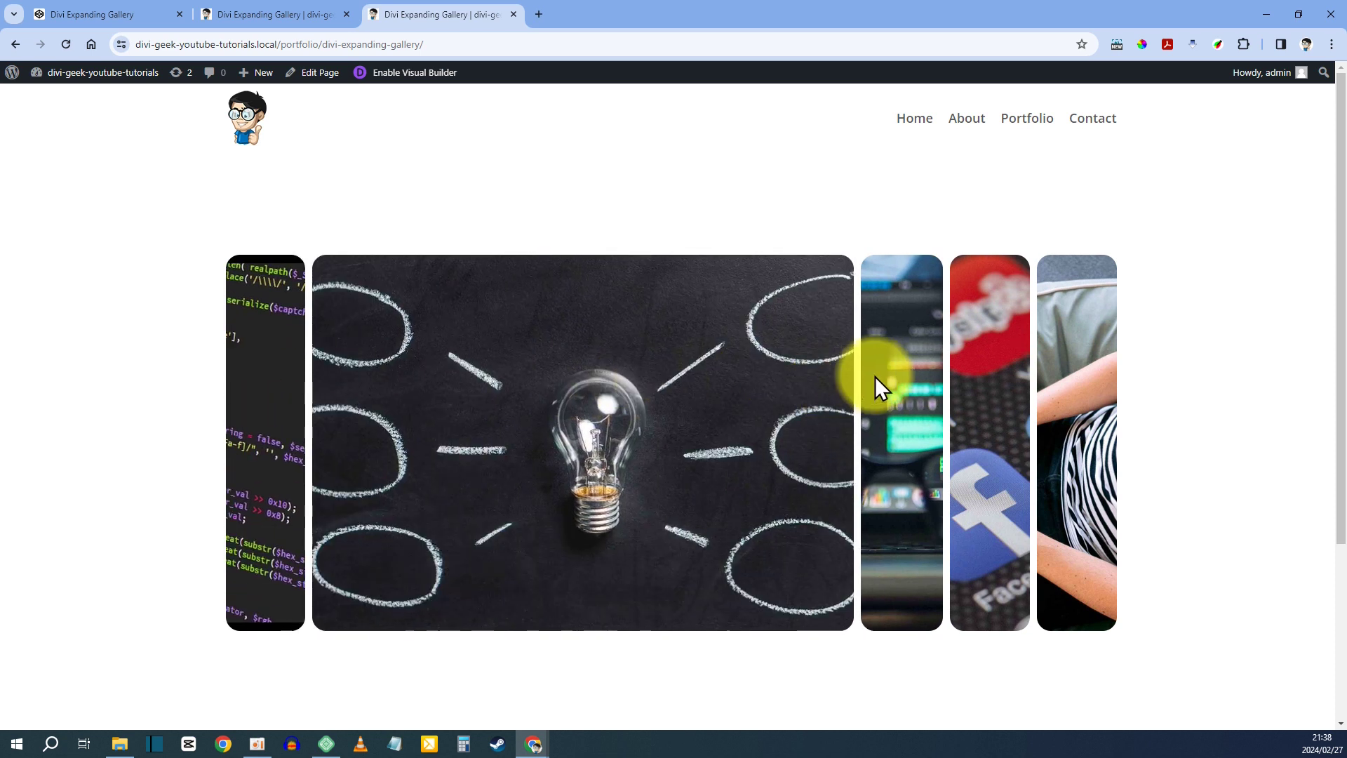
{"action": "mouse_move", "coordinate": [877, 383]}
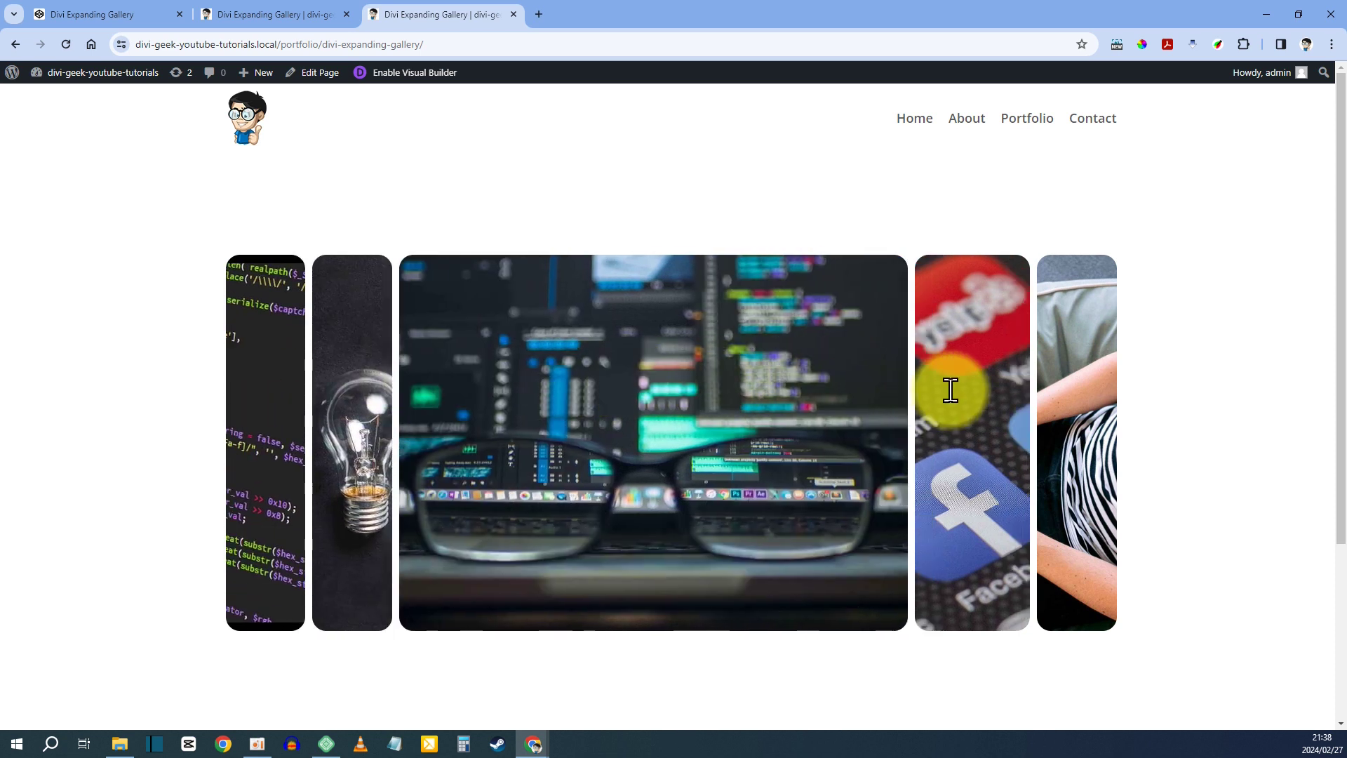
{"action": "mouse_move", "coordinate": [1061, 392]}
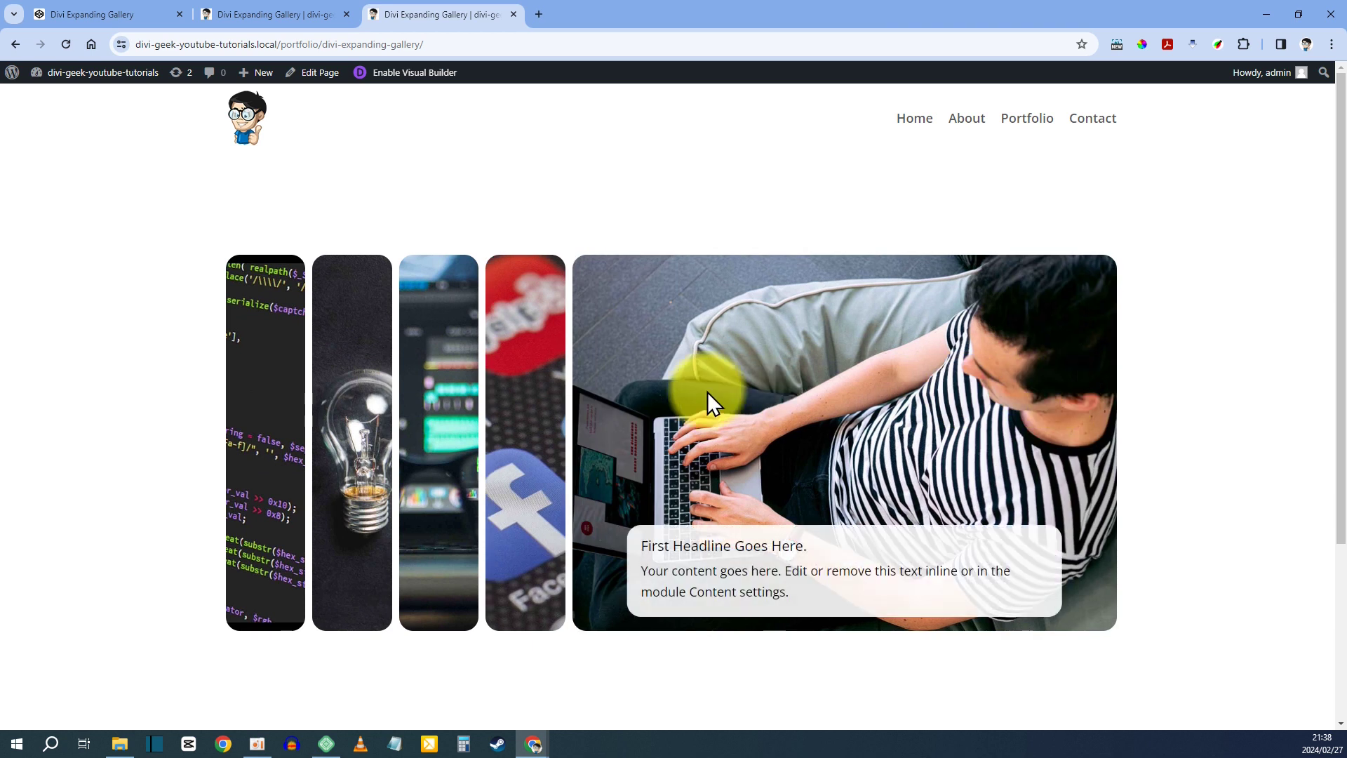
{"action": "mouse_move", "coordinate": [331, 343]}
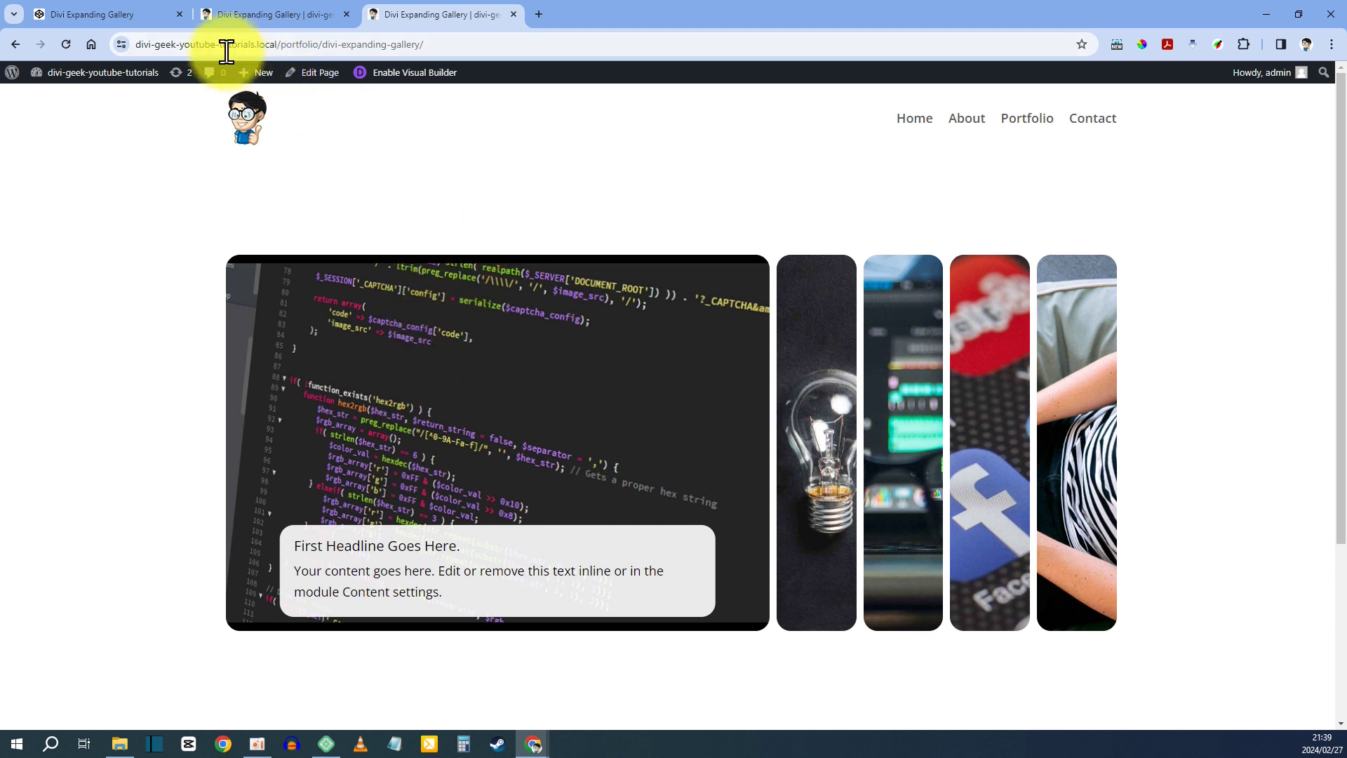
- In the CodePen CSS, add cursor: pointer; below the column settings' transition line and copy the new line
{"action": "left_click", "coordinate": [238, 15]}
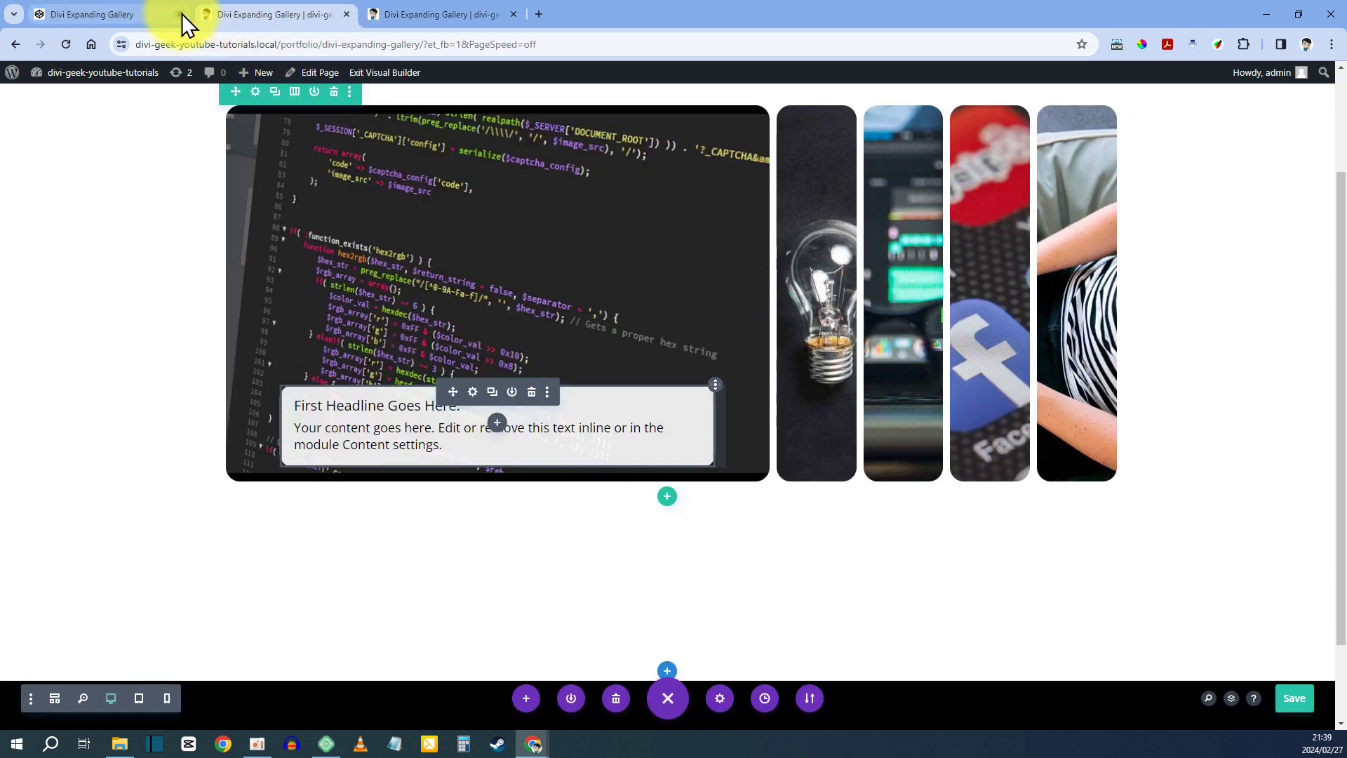
{"action": "left_click", "coordinate": [65, 13]}
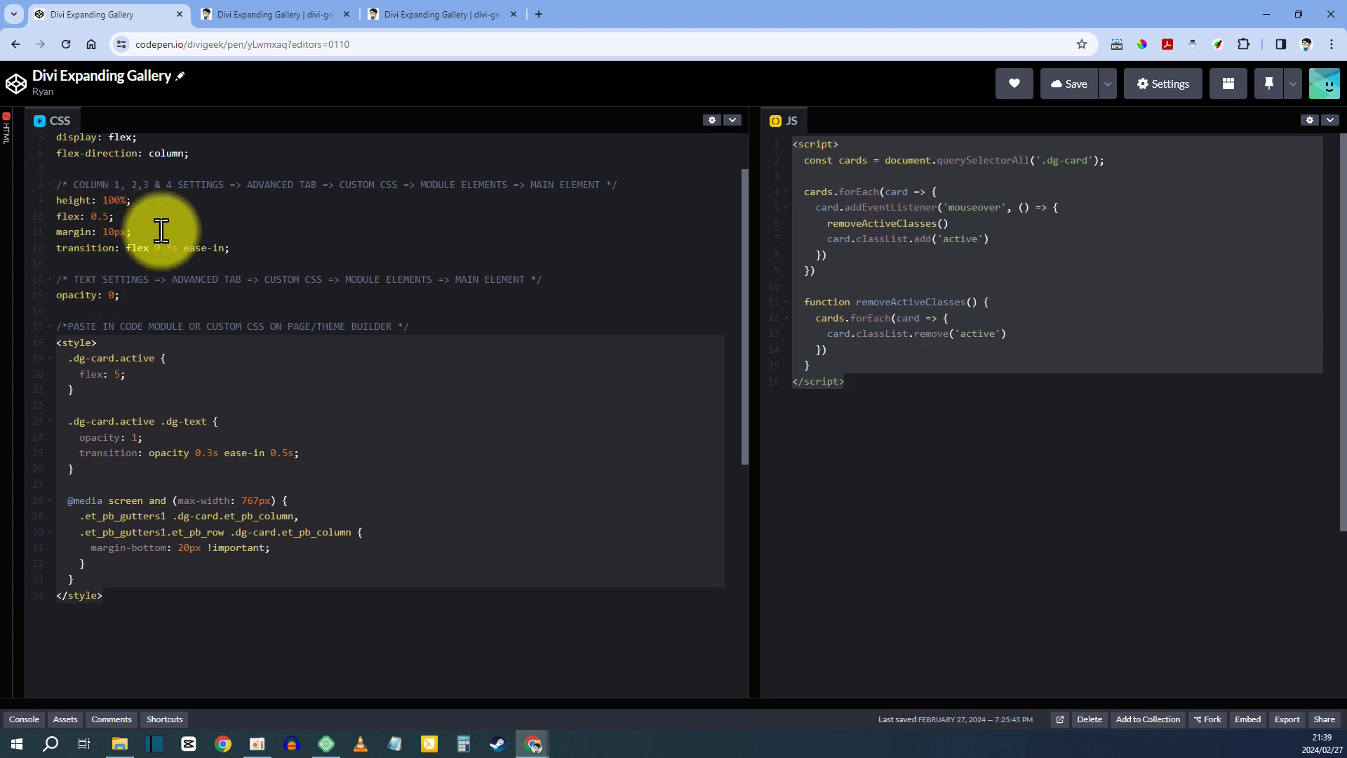
{"action": "left_click", "coordinate": [246, 250]}
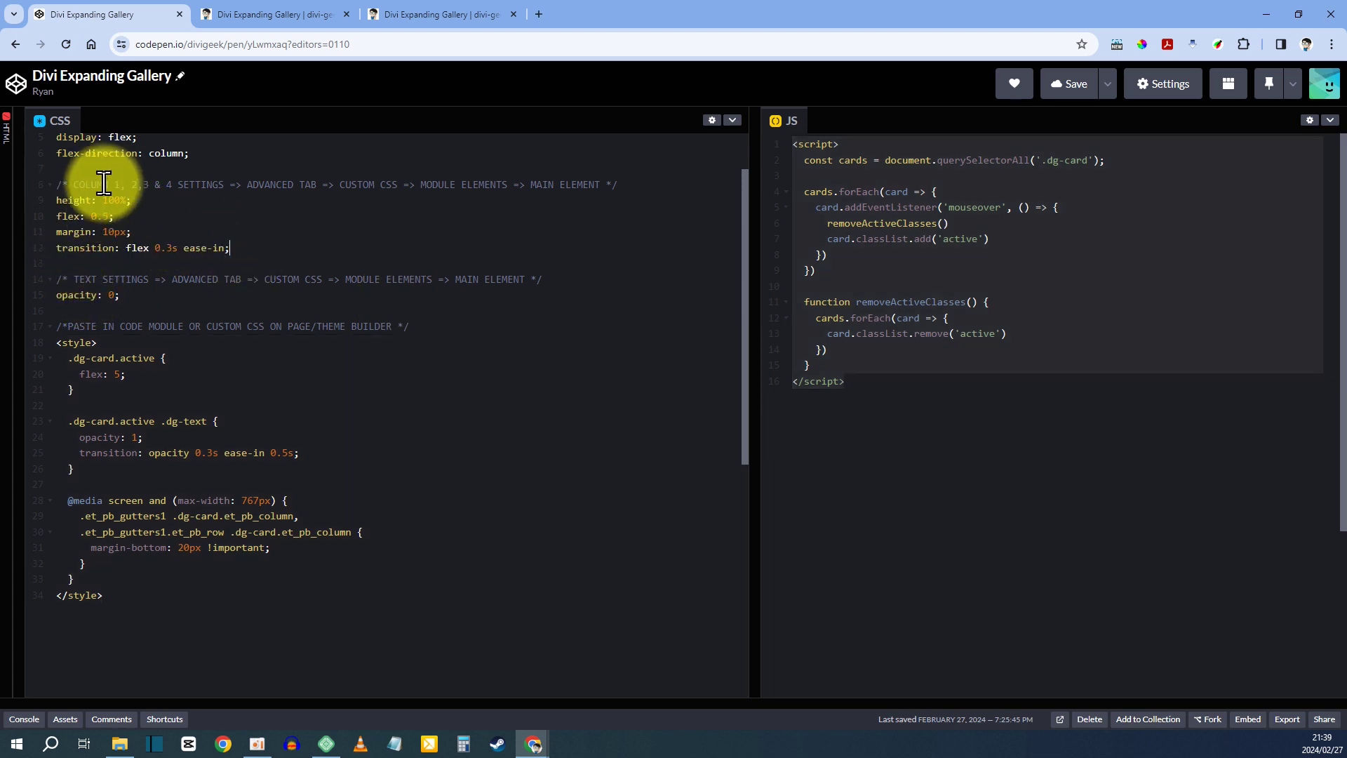
{"action": "left_click", "coordinate": [94, 180]}
{"action": "left_click_drag", "start_coordinate": [110, 180], "coordinate": [304, 180]}
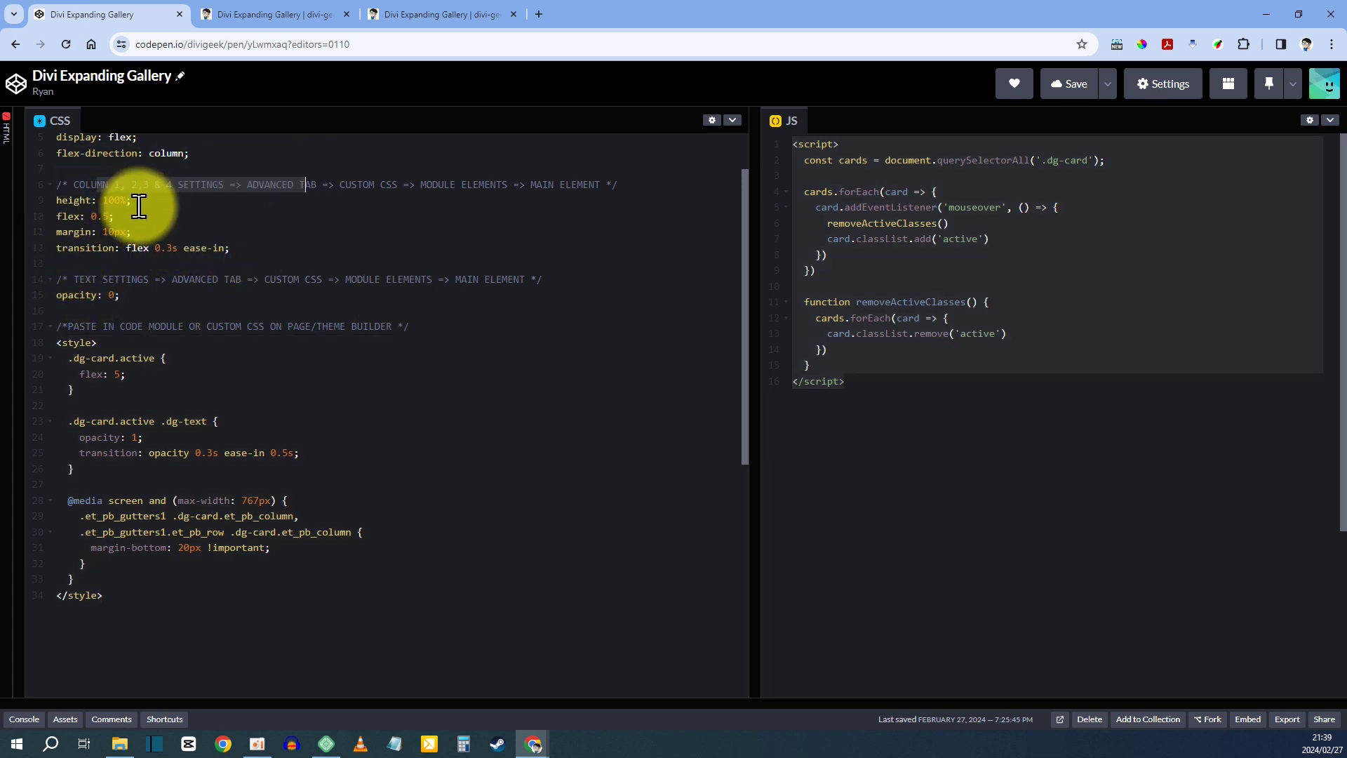
{"action": "left_click", "coordinate": [242, 248]}
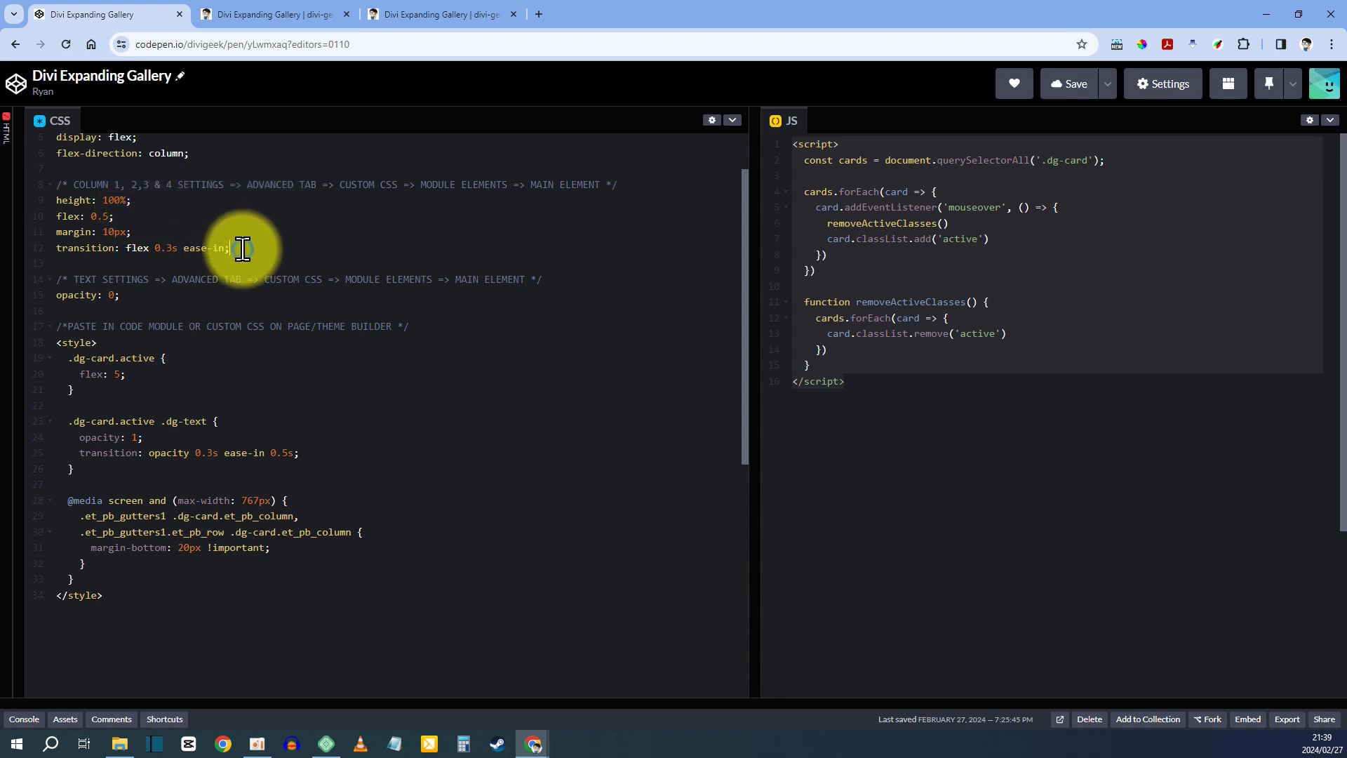
{"action": "key", "text": "Return"}
{"action": "type", "text": "cursor: pointer;"}
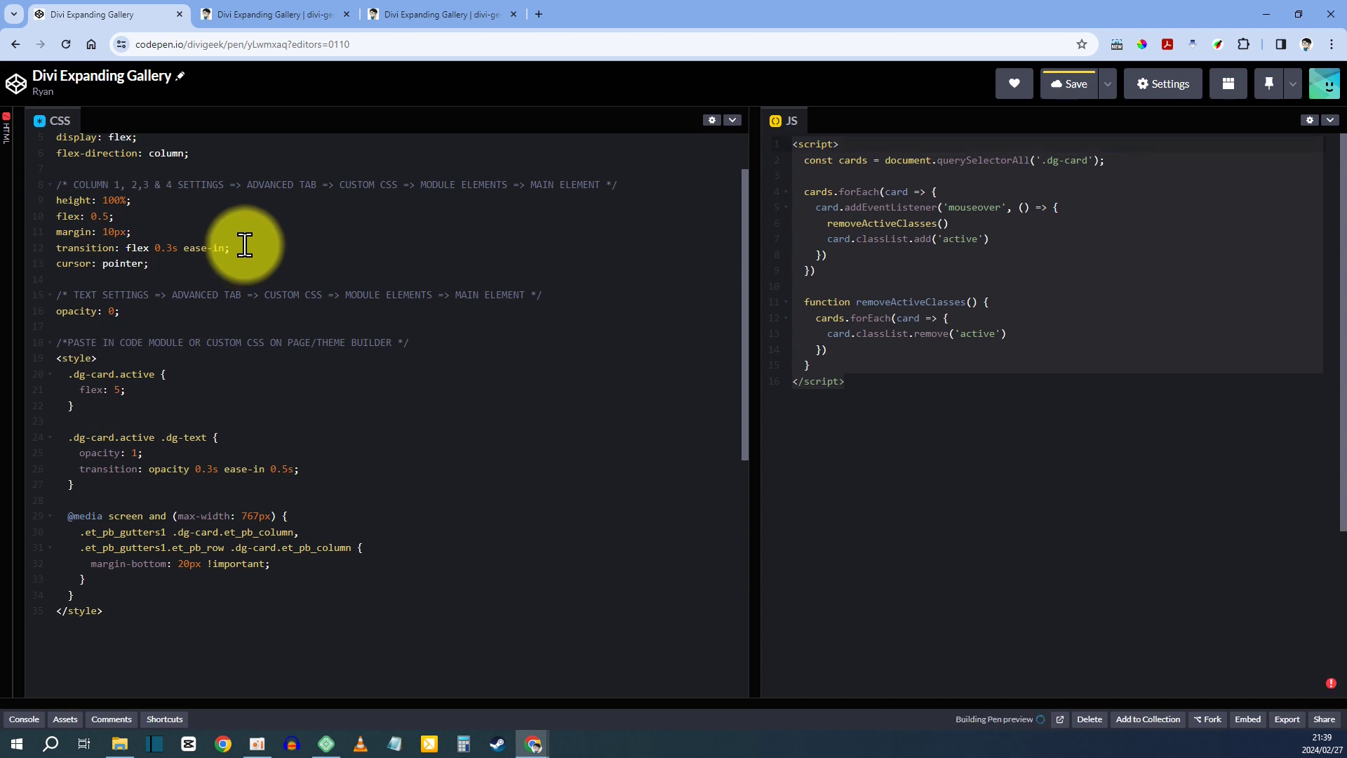
{"action": "left_click_drag", "start_coordinate": [150, 263], "coordinate": [58, 264]}
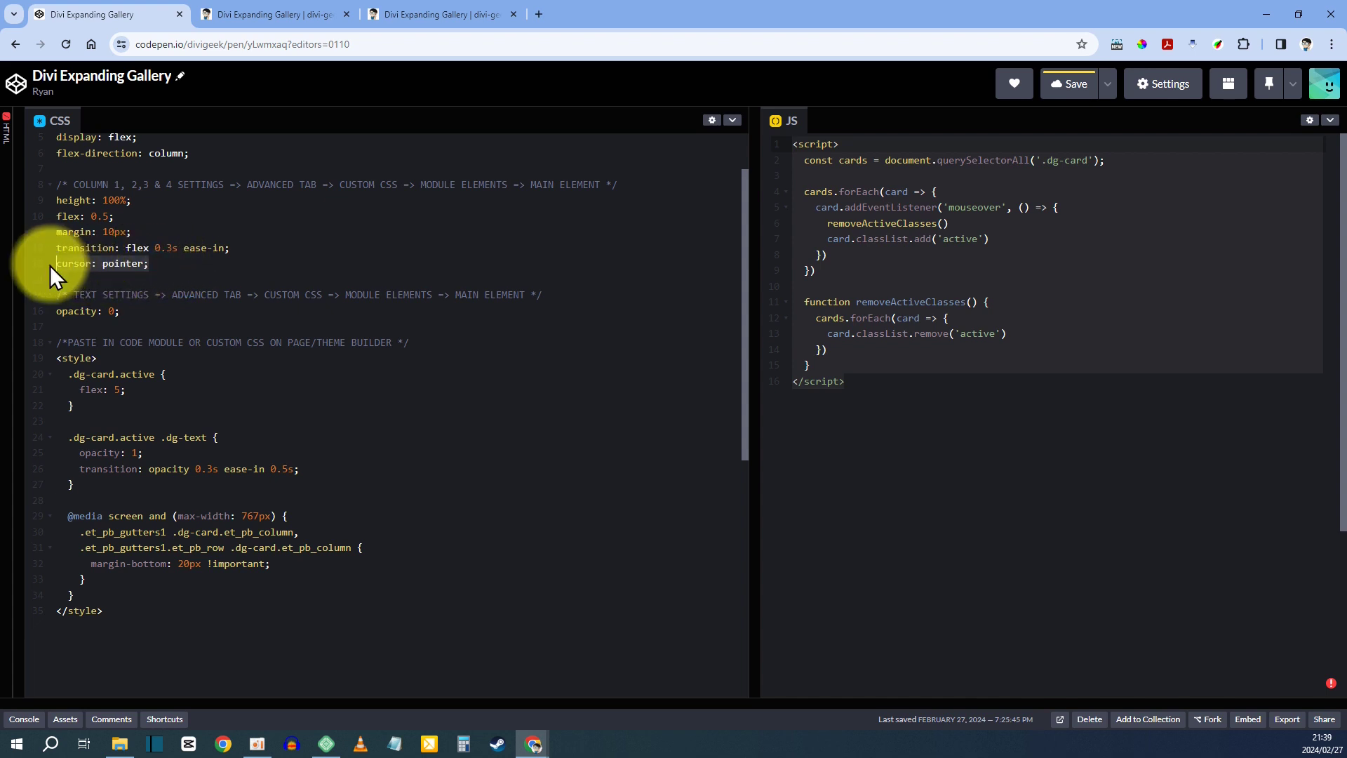
- Return to the Visual Builder and add cursor: pointer; to the first column's Main Element custom CSS
{"action": "left_click", "coordinate": [231, 14]}
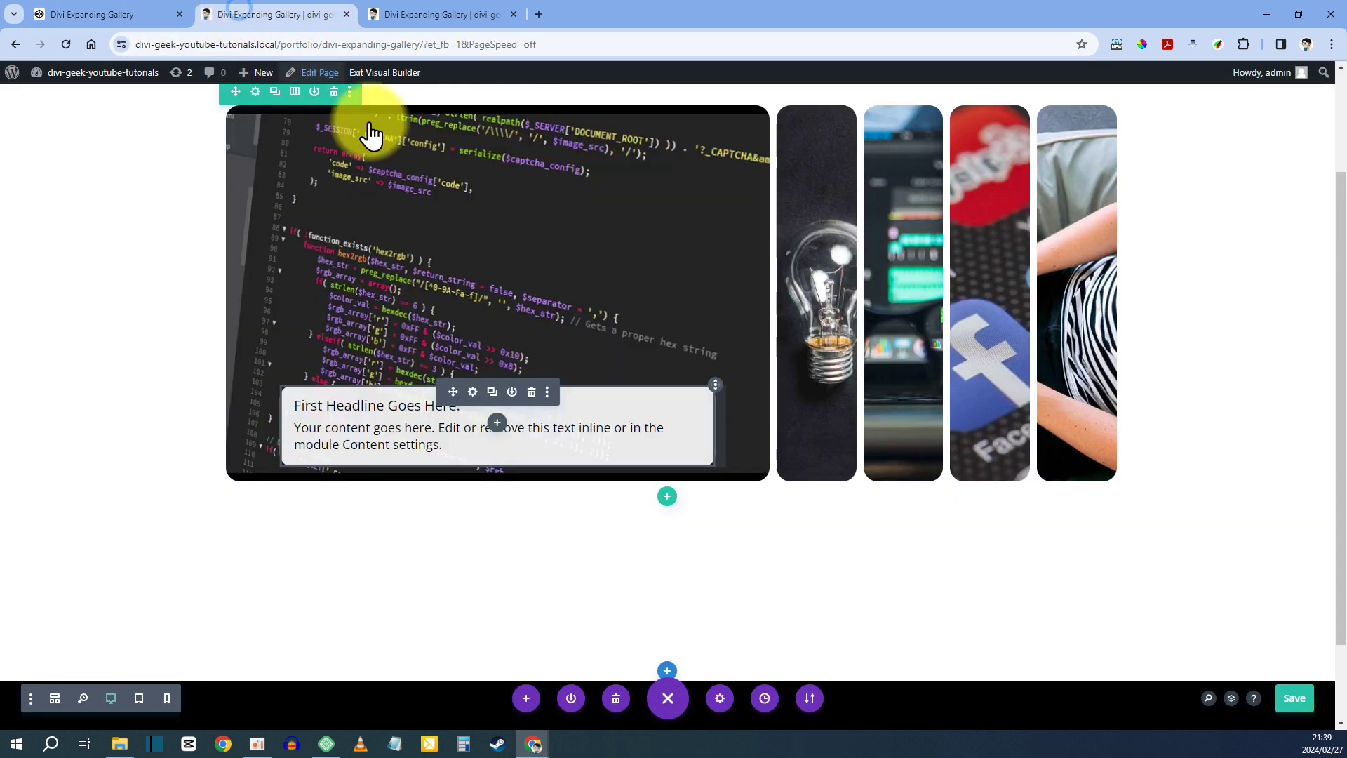
{"action": "scroll", "coordinate": [421, 273], "scroll_direction": "up", "scroll_amount": 2}
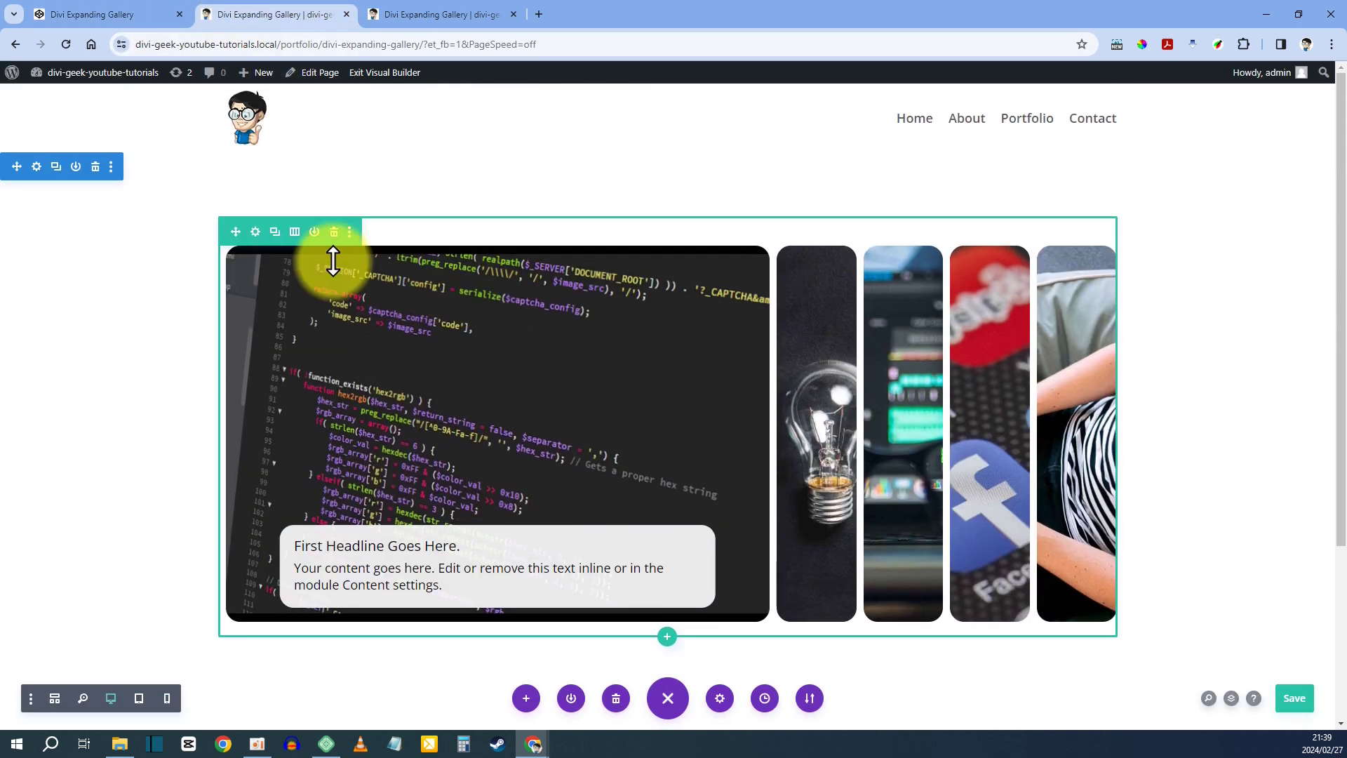
{"action": "left_click", "coordinate": [255, 236]}
{"action": "left_click", "coordinate": [40, 253]}
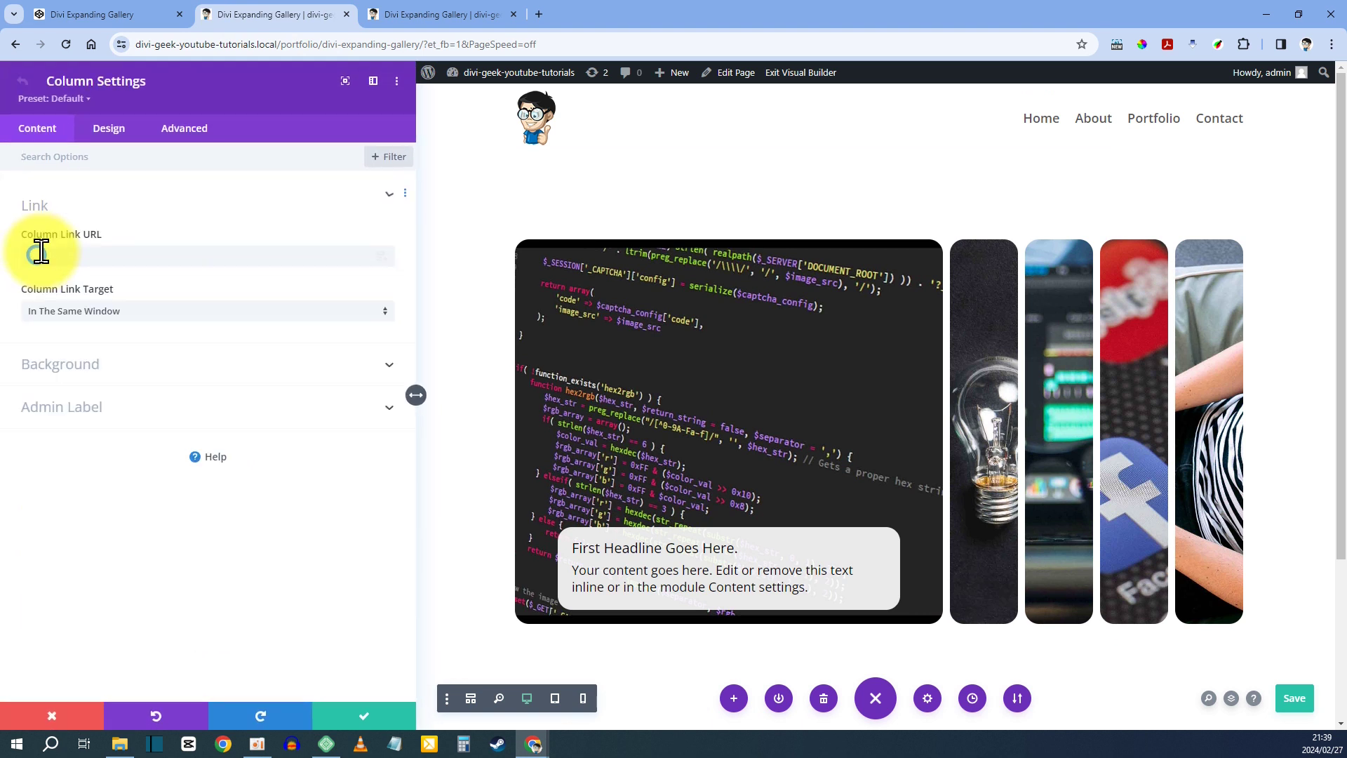
{"action": "left_click", "coordinate": [181, 130]}
{"action": "left_click", "coordinate": [90, 231]}
{"action": "left_click", "coordinate": [270, 204]}
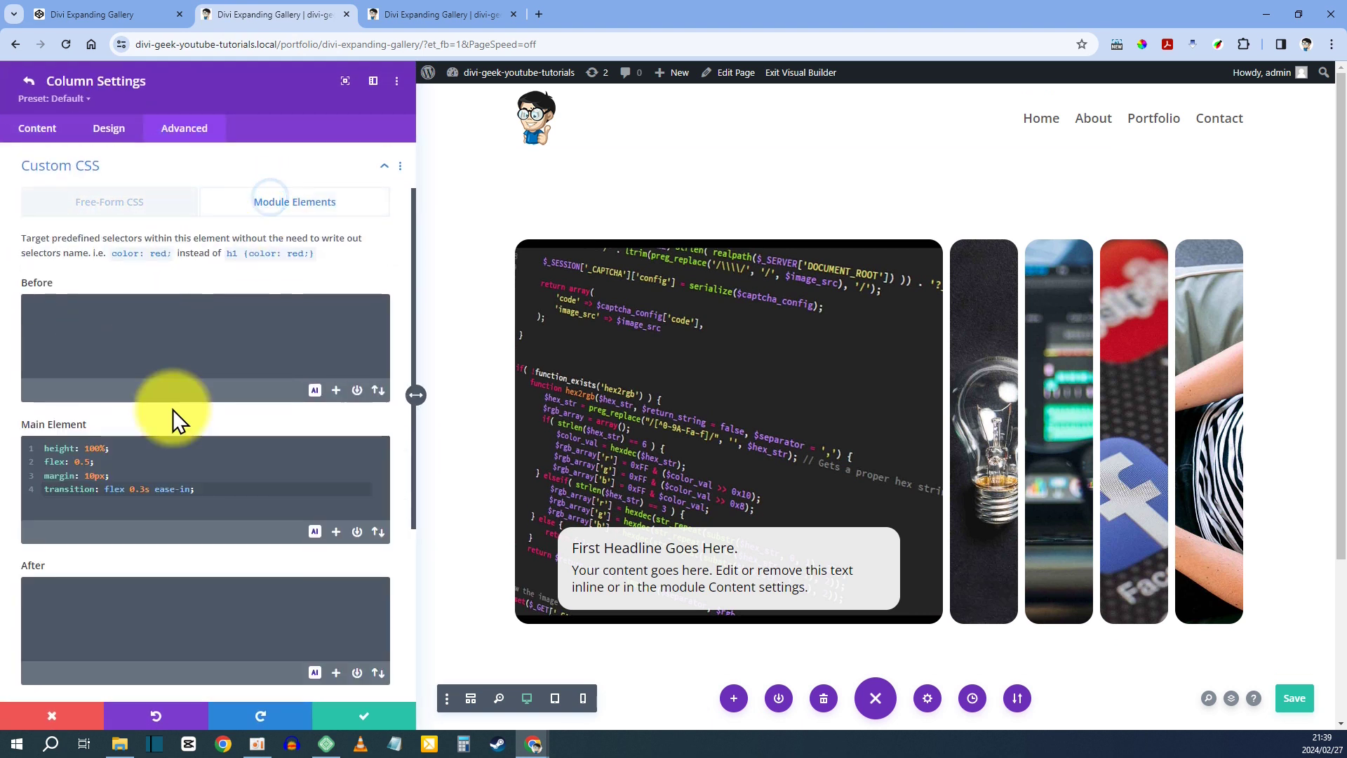
{"action": "key", "text": "Return"}
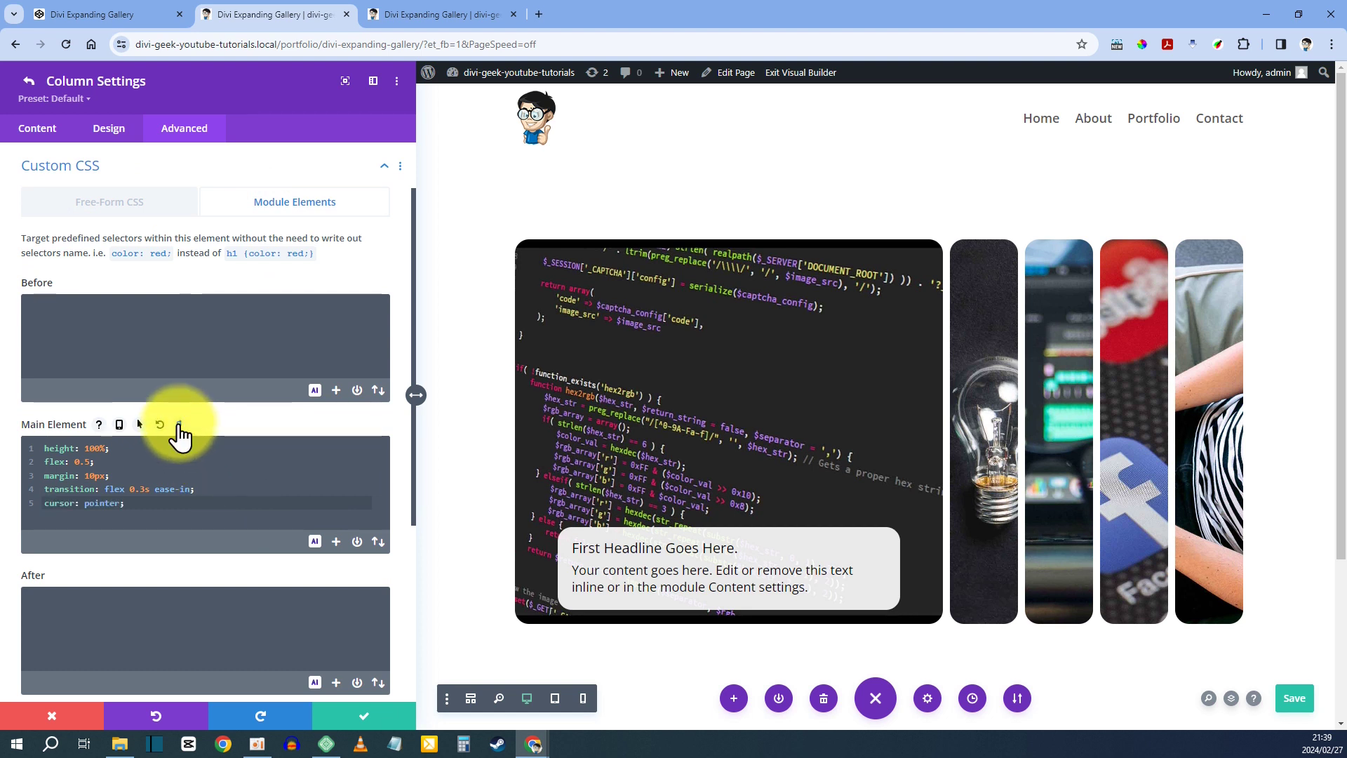
- Extend the column's Main Element CSS to All Columns throughout This Row
{"action": "left_click", "coordinate": [180, 426]}
{"action": "left_click", "coordinate": [150, 336]}
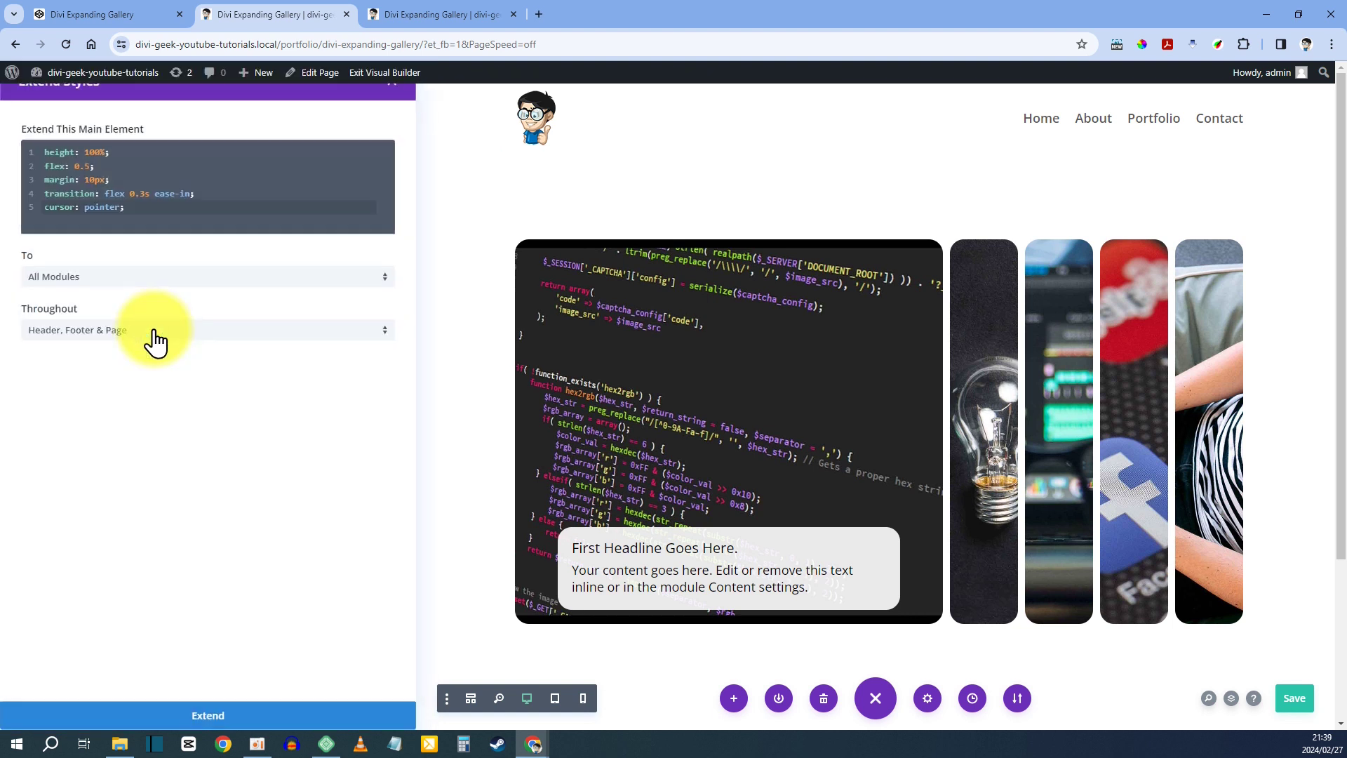
{"action": "left_click", "coordinate": [68, 277]}
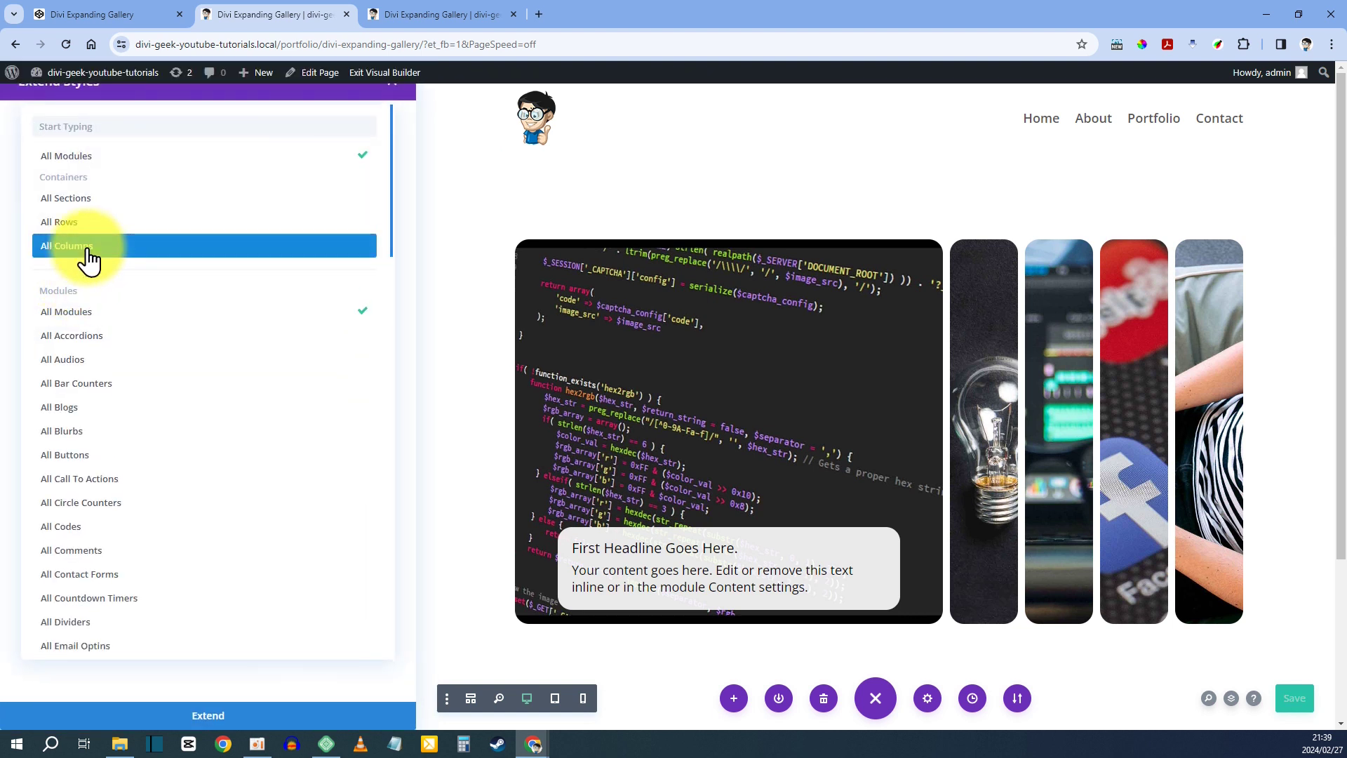
{"action": "left_click", "coordinate": [84, 247]}
{"action": "left_click", "coordinate": [95, 329]}
{"action": "left_click", "coordinate": [85, 418]}
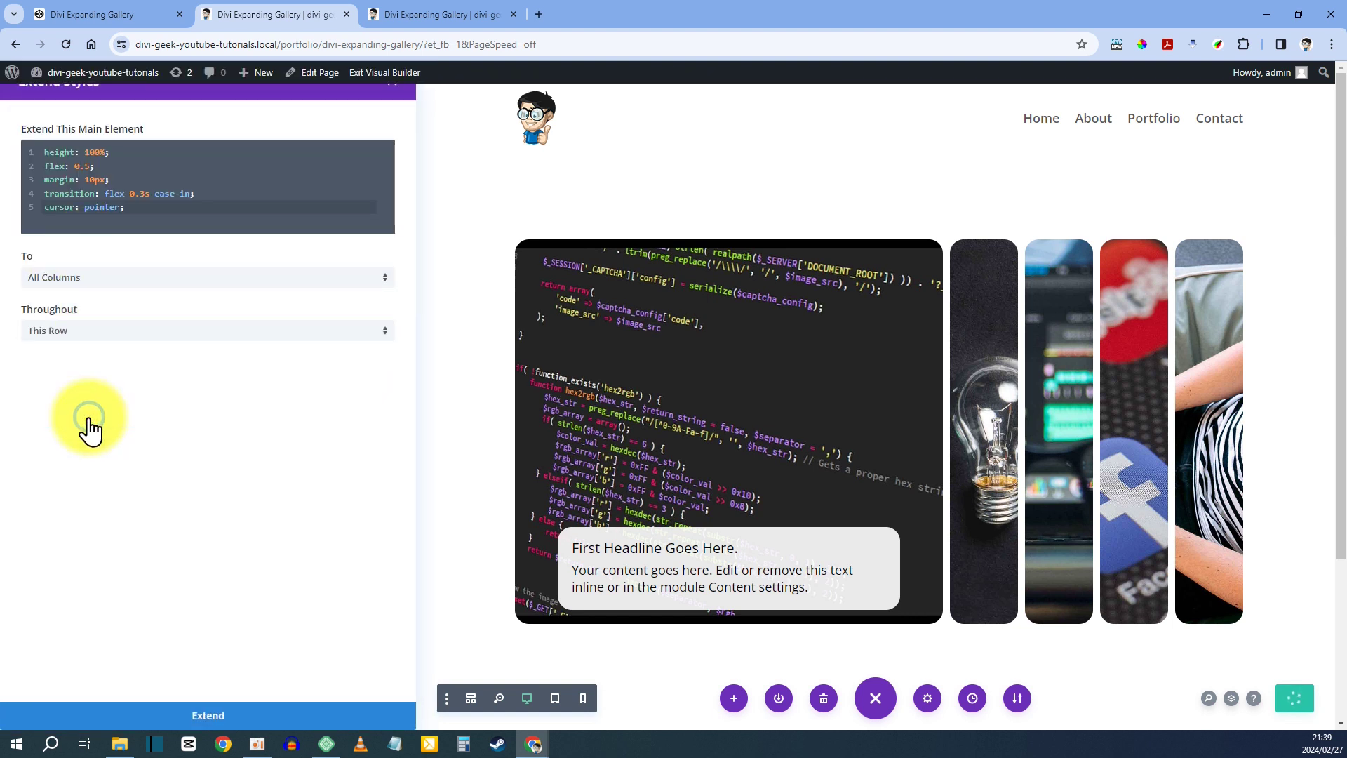
{"action": "left_click", "coordinate": [197, 716]}
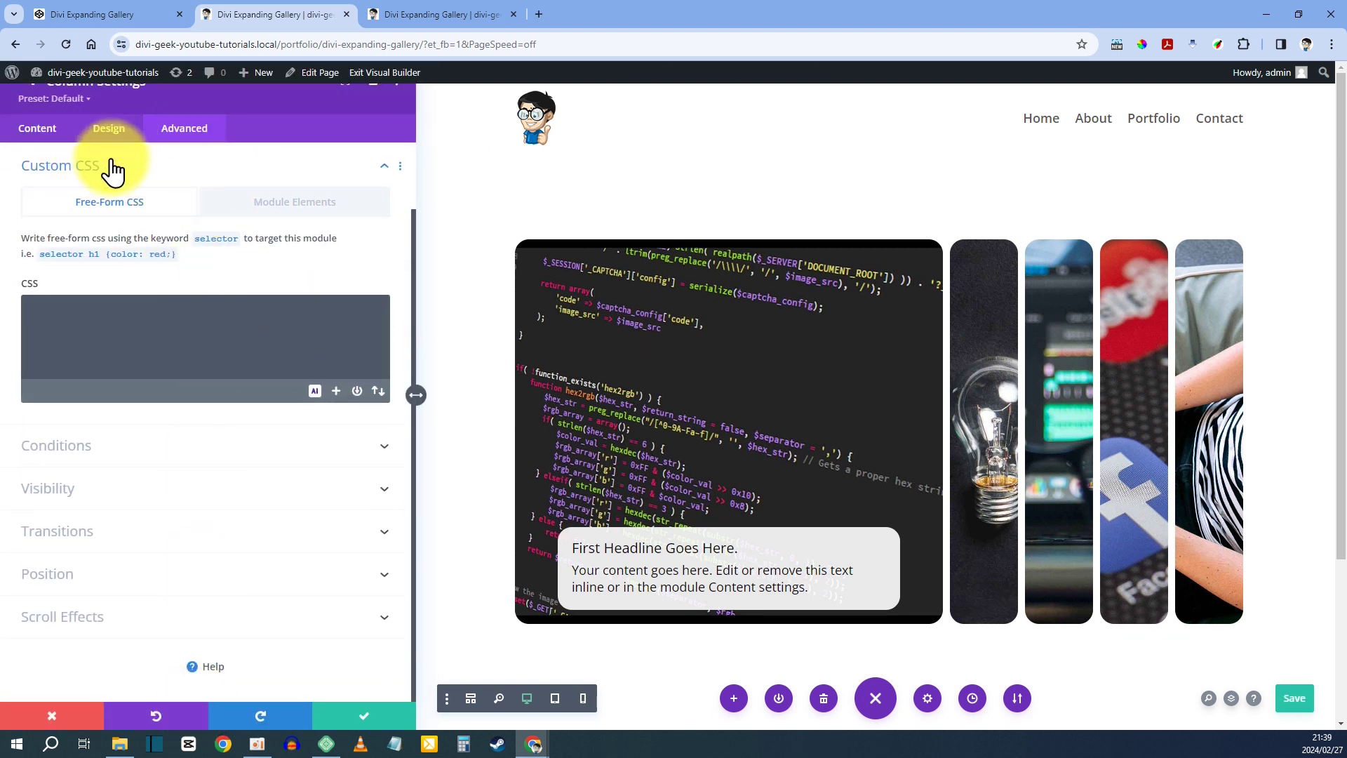
- Check the extended Main Element CSS in the column settings, save the page and reload the live gallery
{"action": "left_click", "coordinate": [249, 204]}
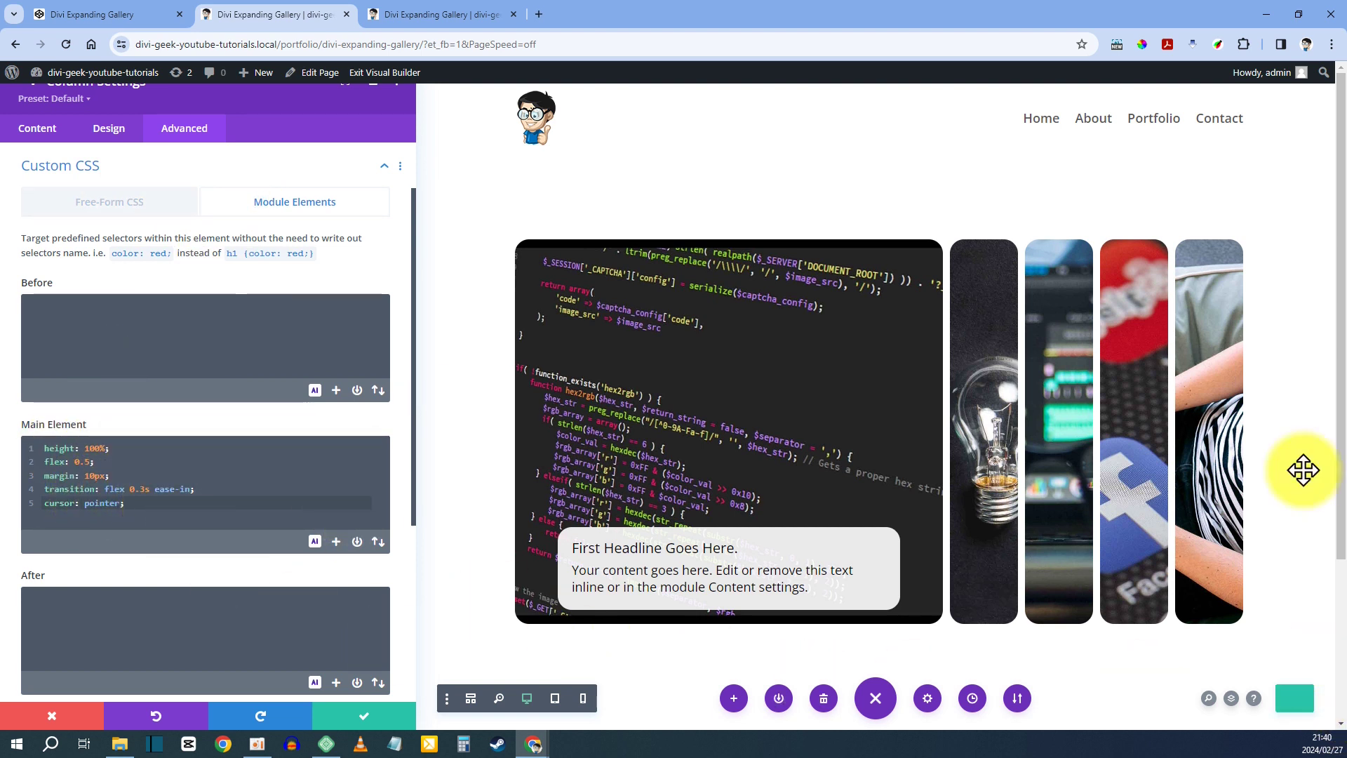
{"action": "left_click", "coordinate": [428, 3]}
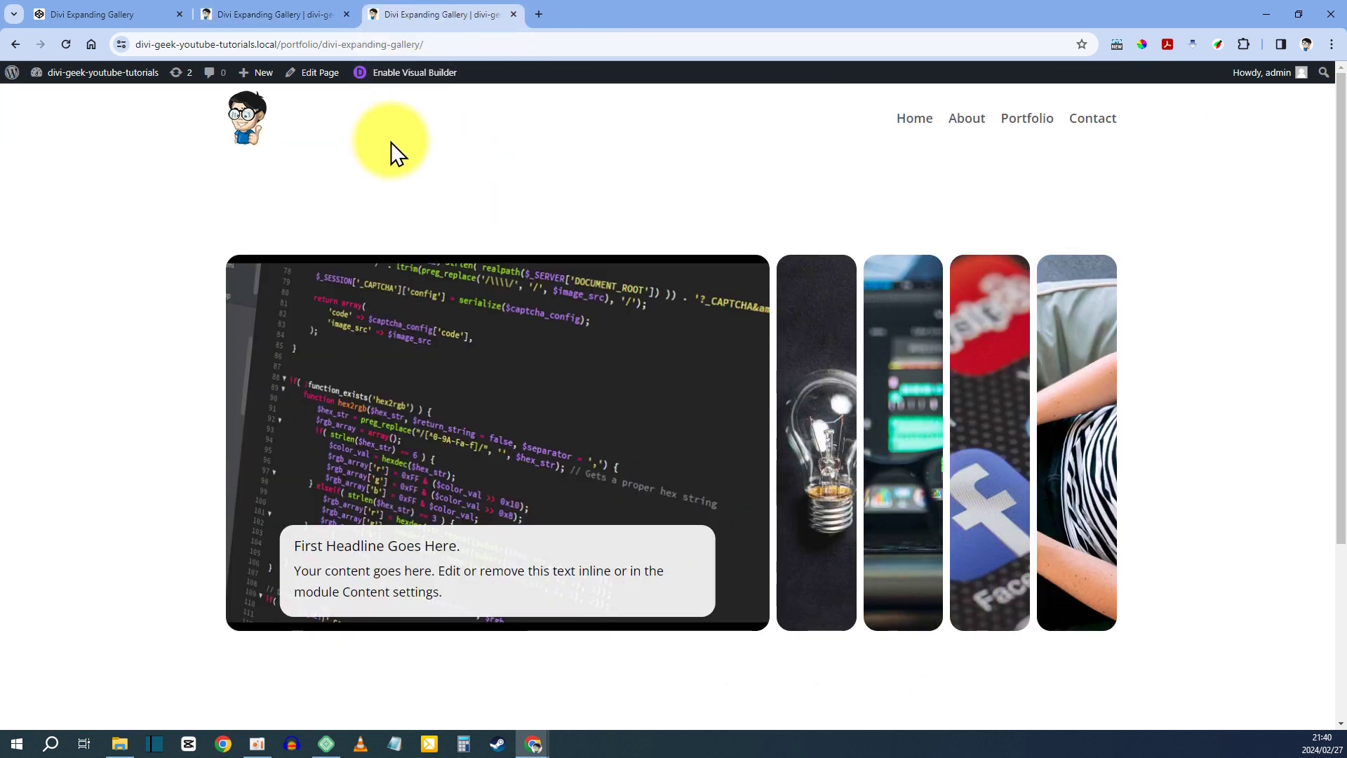
{"action": "key", "text": "F5"}
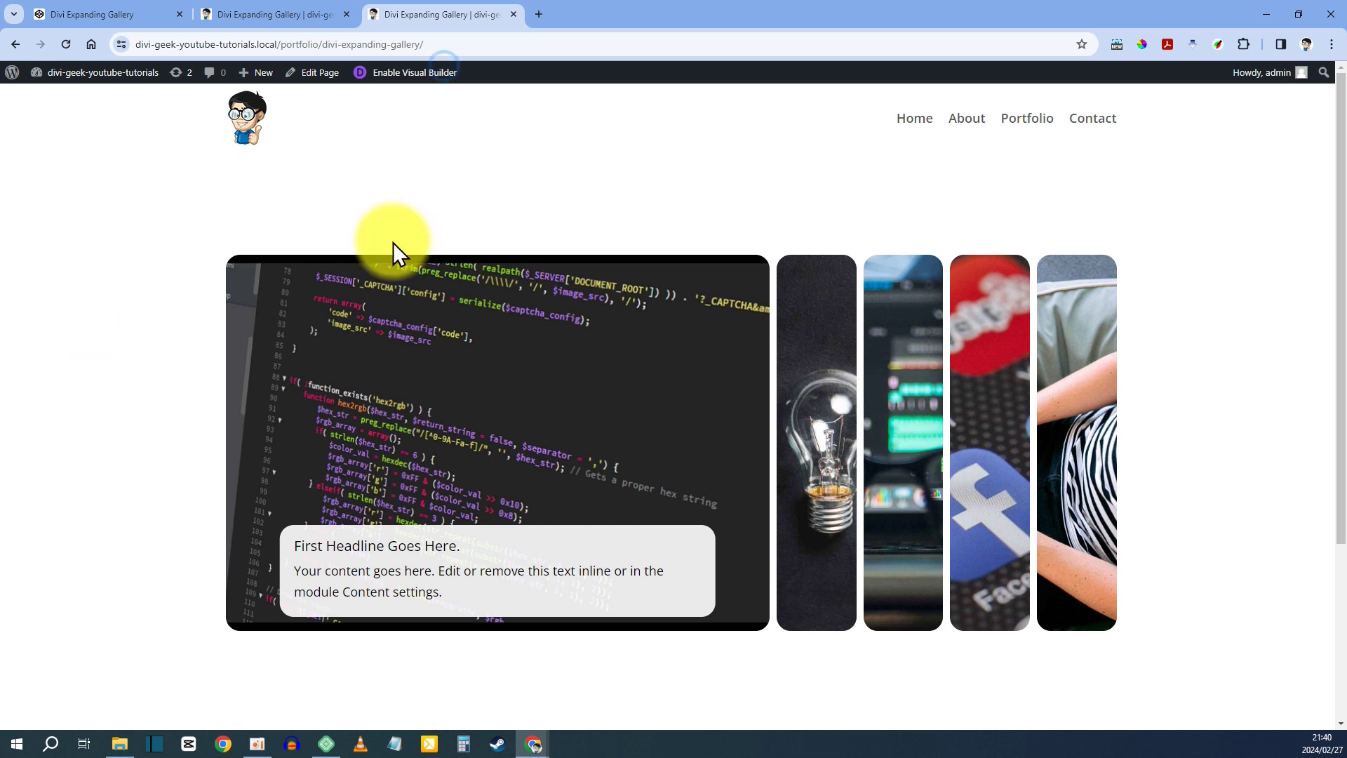
- Inspect the live page and preview the gallery in the iPad device emulation at 100% zoom
{"action": "right_click", "coordinate": [195, 349]}
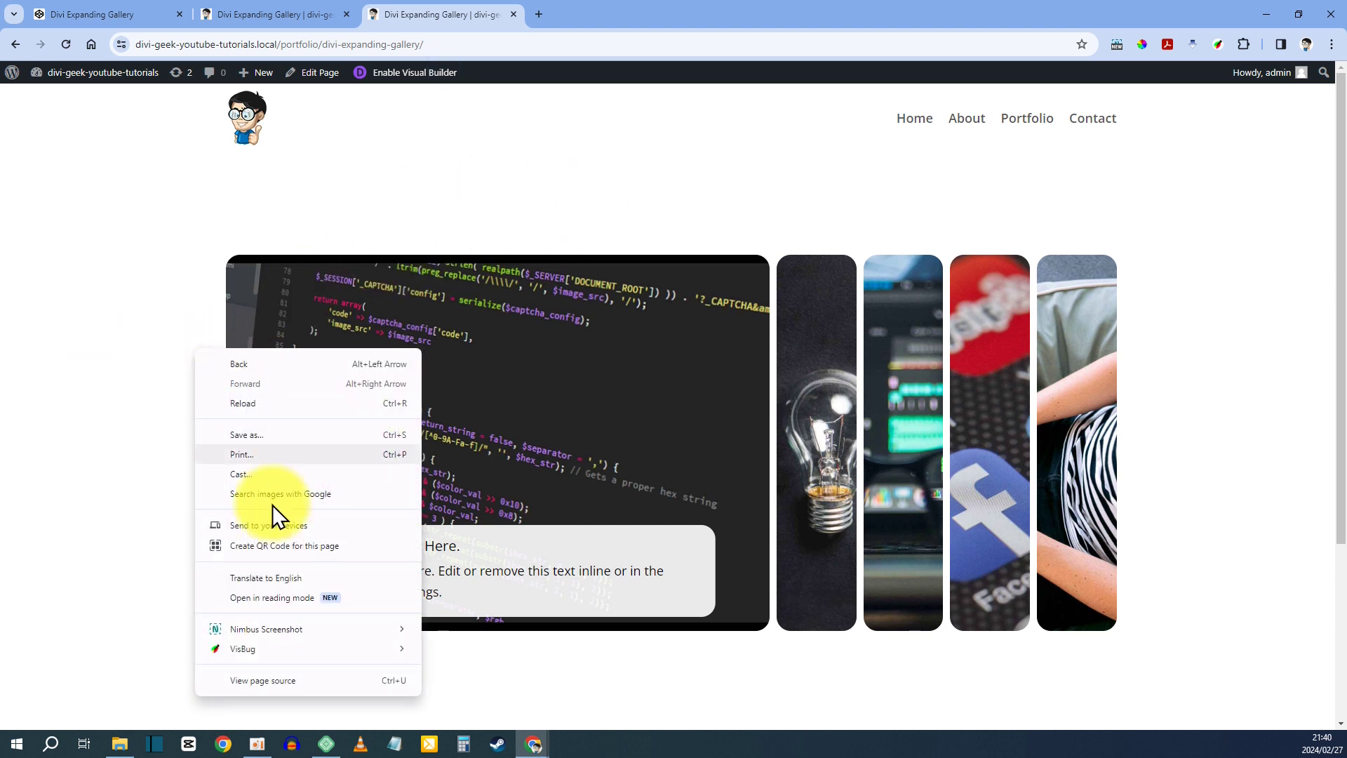
{"action": "left_click", "coordinate": [256, 680]}
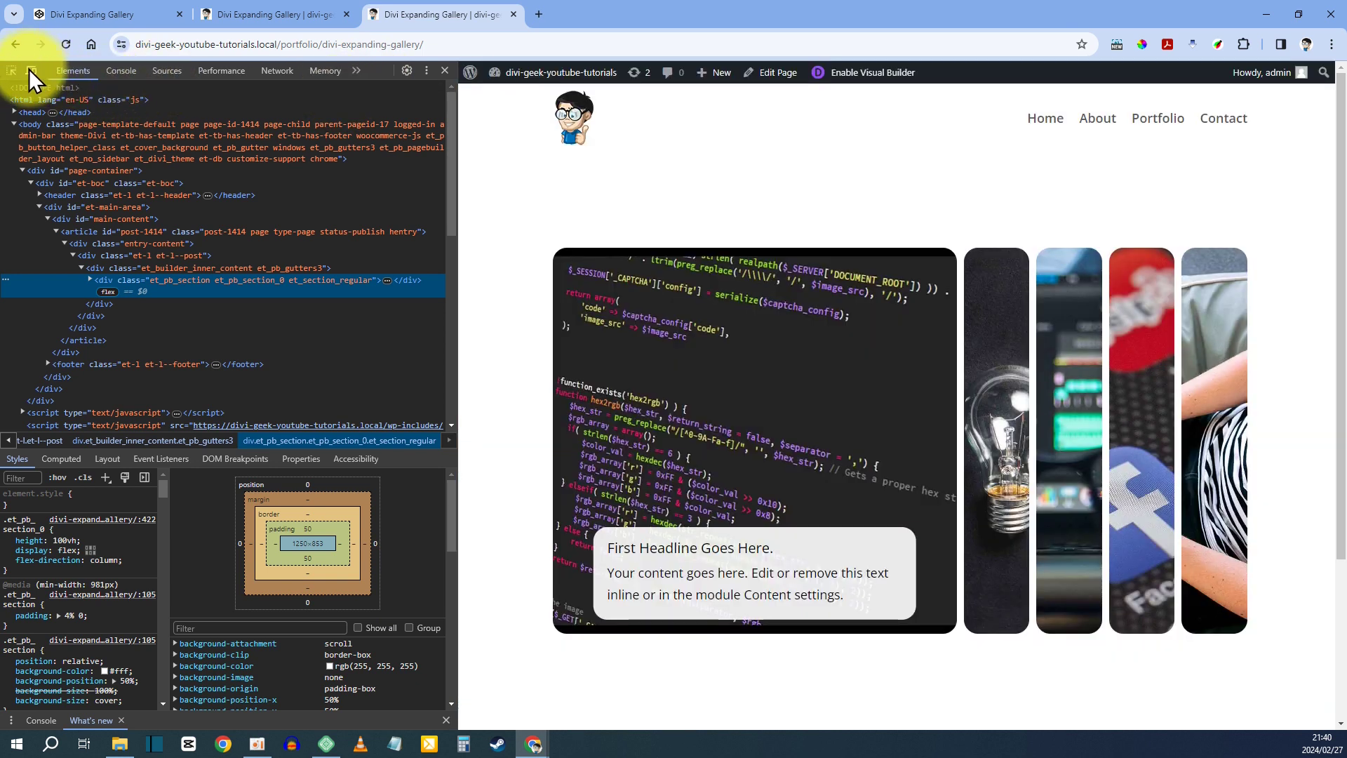
{"action": "left_click", "coordinate": [30, 70]}
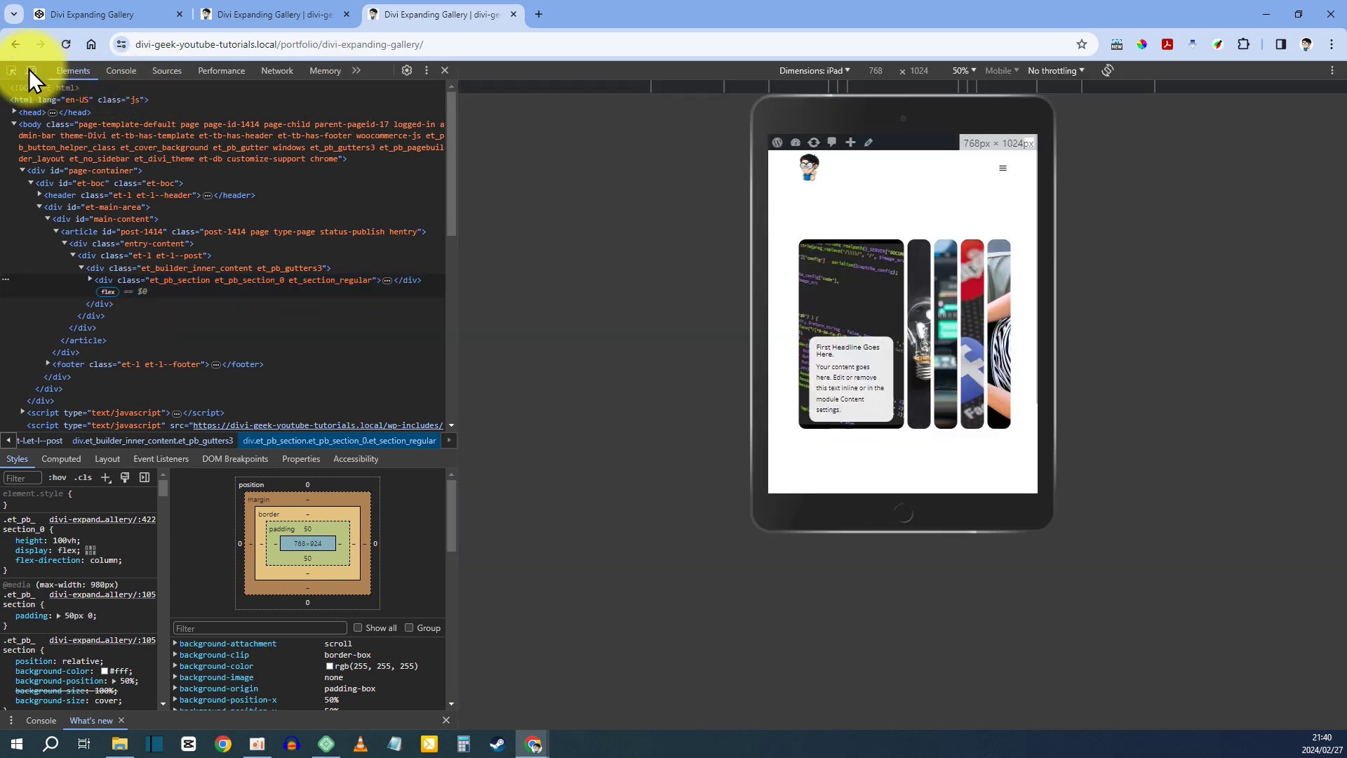
{"action": "left_click", "coordinate": [962, 70]}
{"action": "left_click", "coordinate": [1003, 133]}
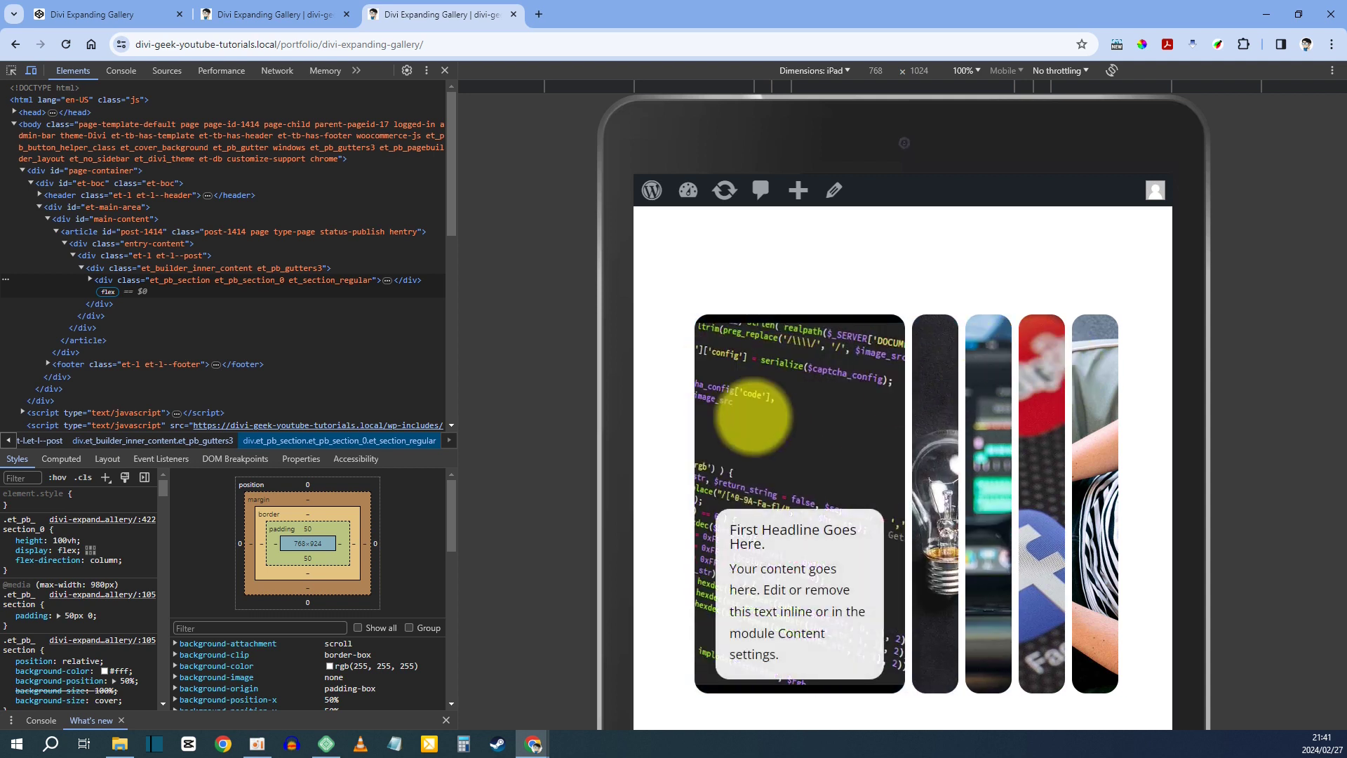
- Preview the gallery on the iPhone 6/7/8 Plus and test how the stacked images expand
{"action": "left_click", "coordinate": [819, 67]}
{"action": "left_click", "coordinate": [842, 218]}
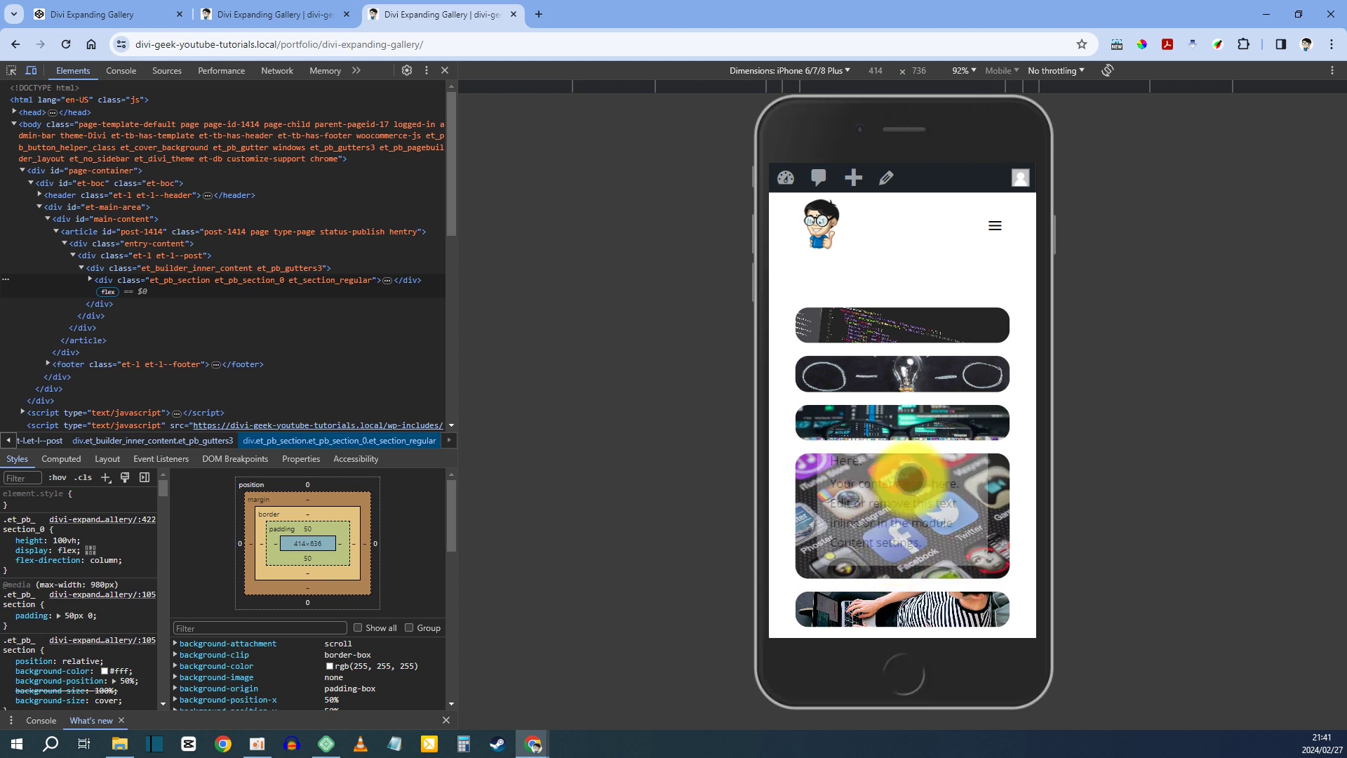
{"action": "scroll", "coordinate": [877, 484], "scroll_direction": "down", "scroll_amount": 1}
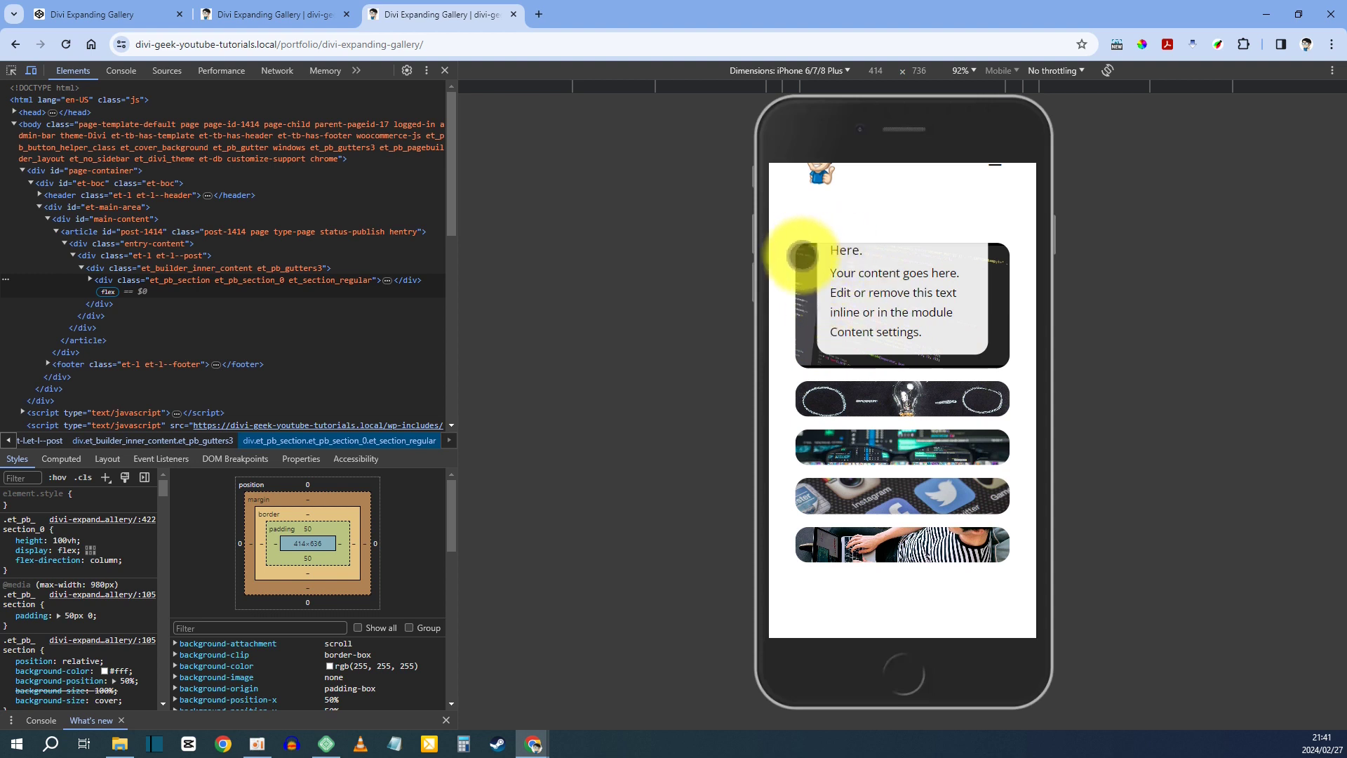
- Inspect the gallery row's styles in the phone preview and try a height of 700px
{"action": "right_click", "coordinate": [806, 261]}
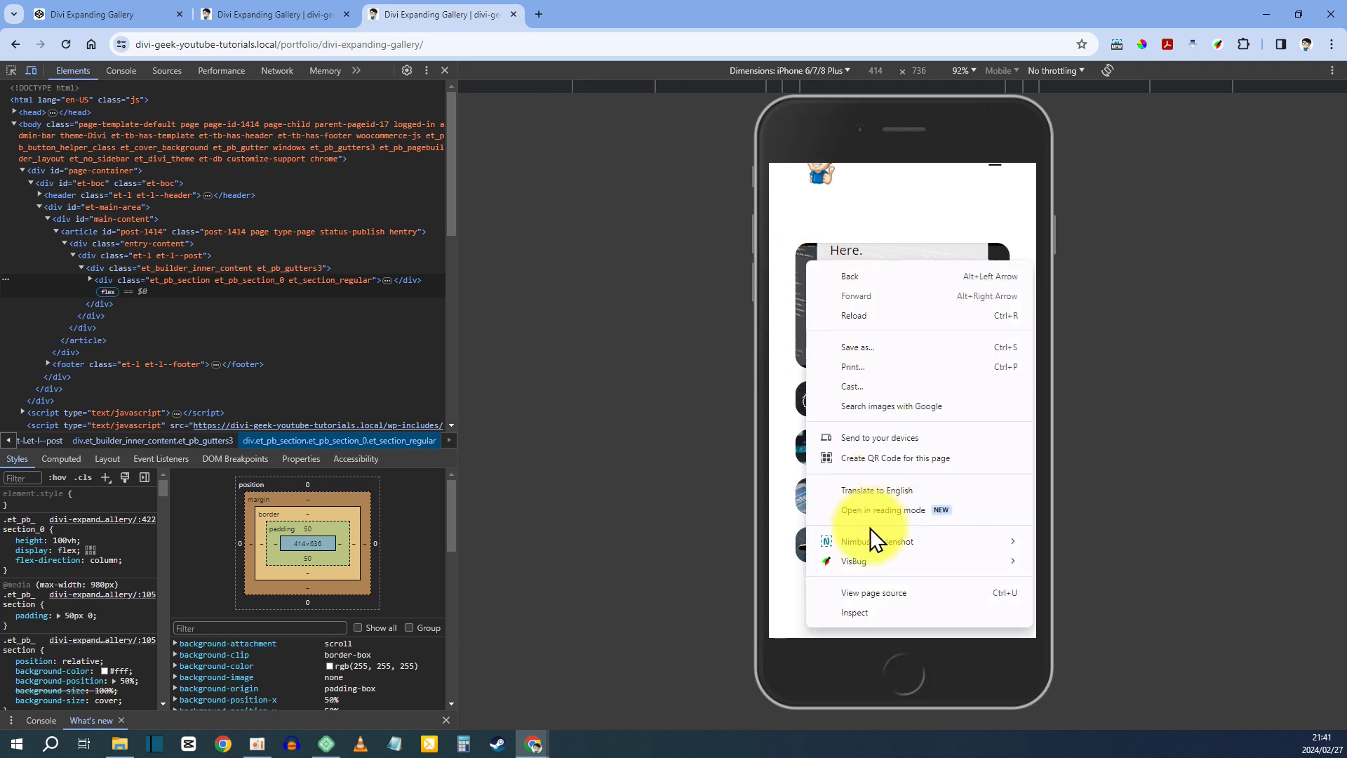
{"action": "left_click", "coordinate": [862, 608]}
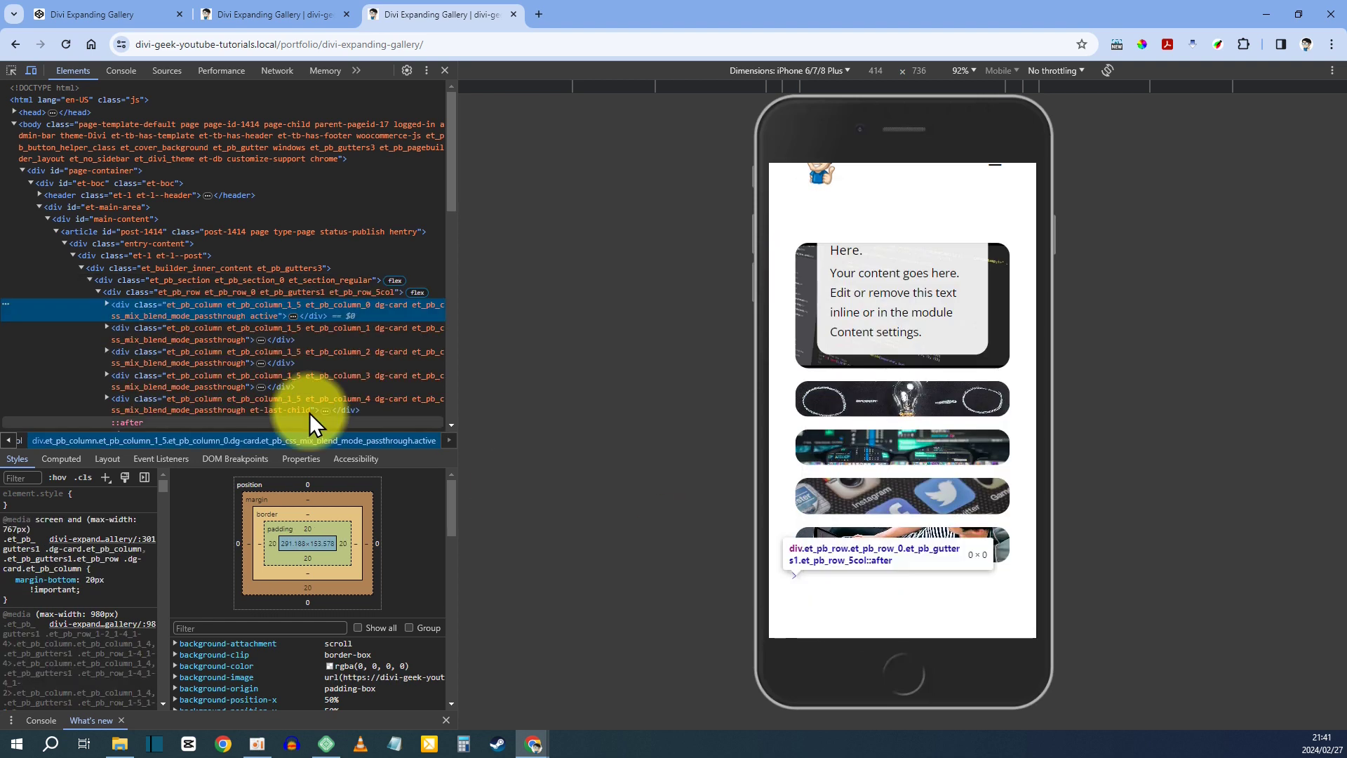
{"action": "left_click", "coordinate": [188, 291]}
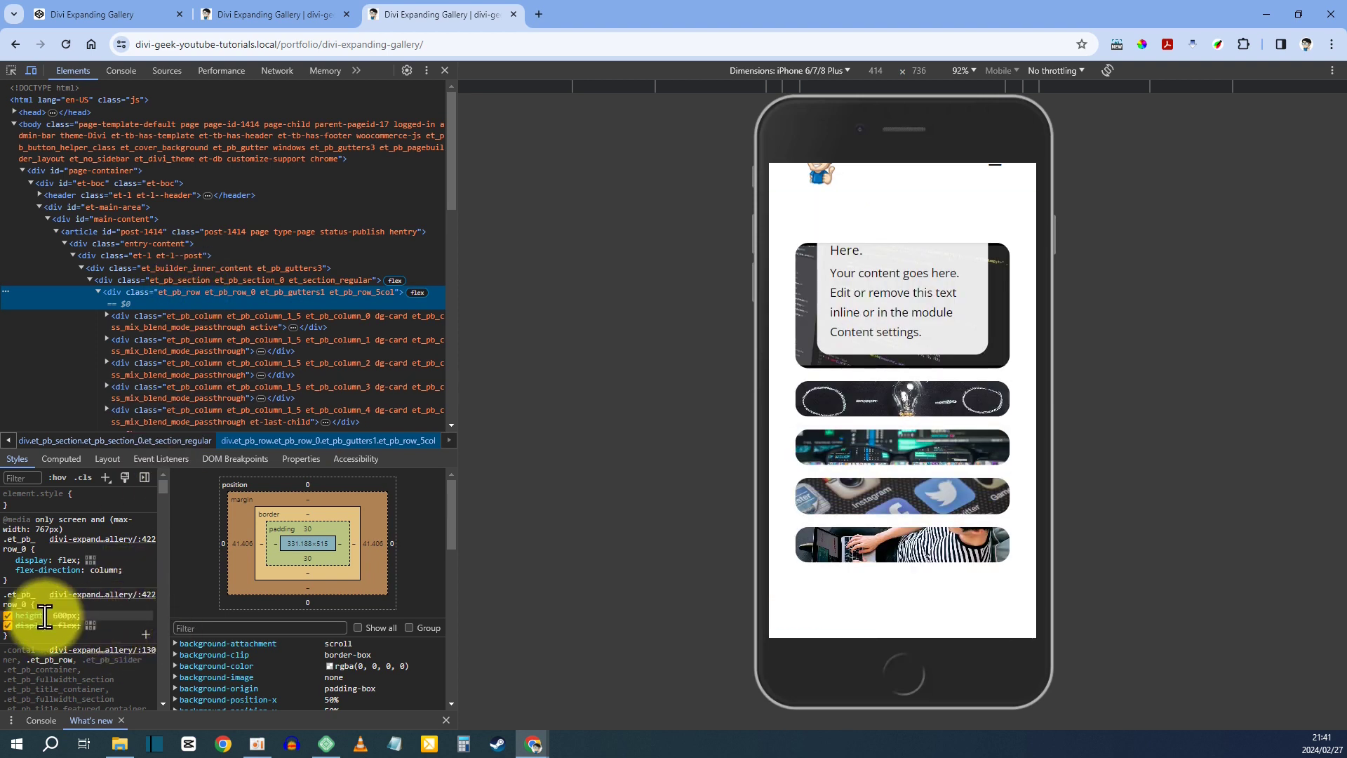
{"action": "left_click_drag", "start_coordinate": [46, 615], "coordinate": [38, 615]}
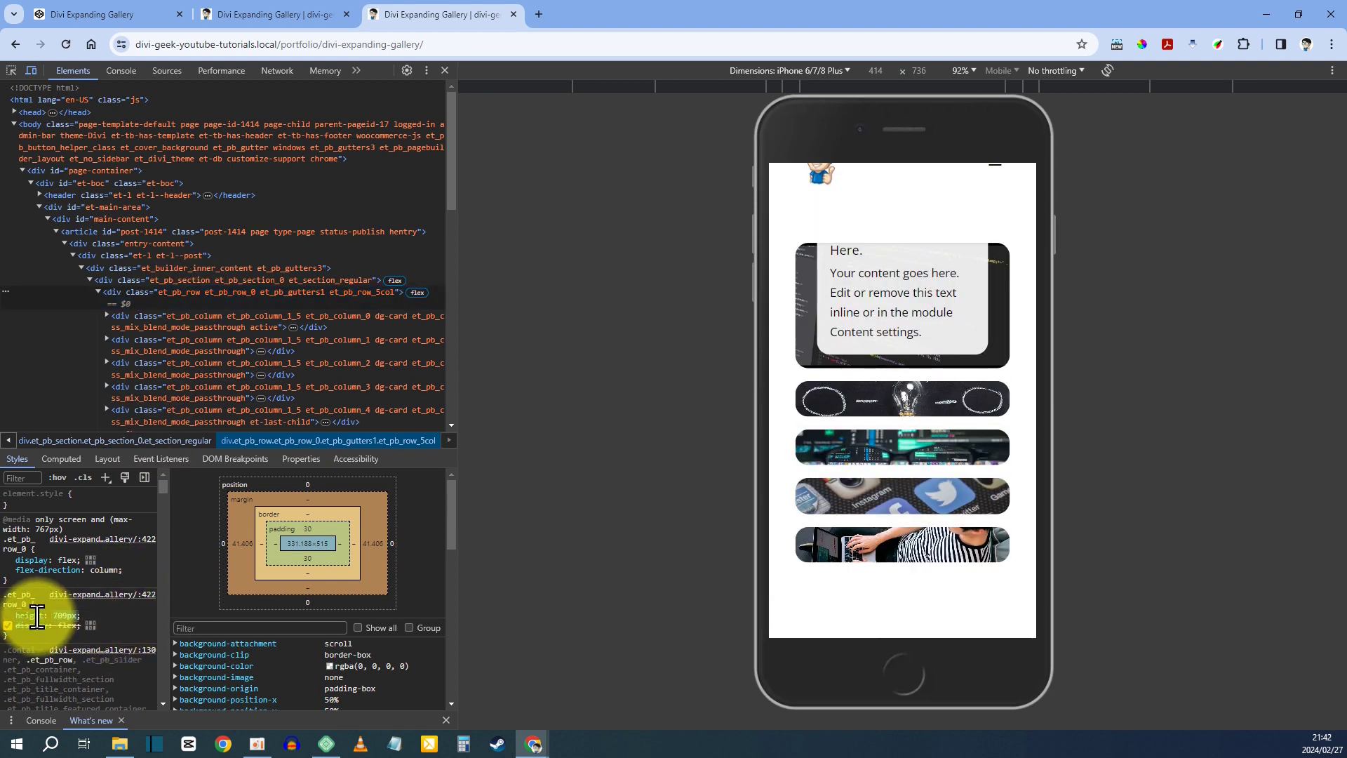
{"action": "key", "text": "Escape"}
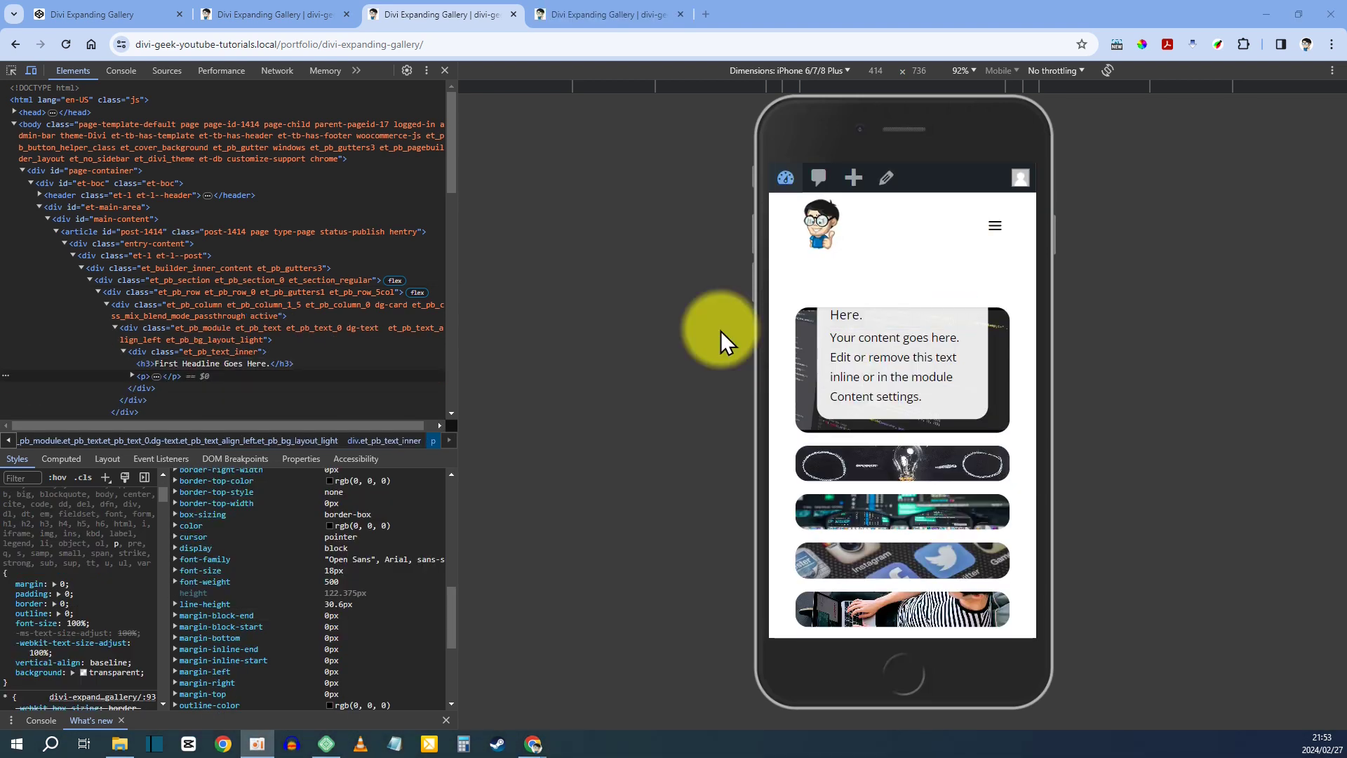
- Examine how the stacked gallery images and the first text overlay fit in the phone preview
{"action": "left_click", "coordinate": [894, 372]}
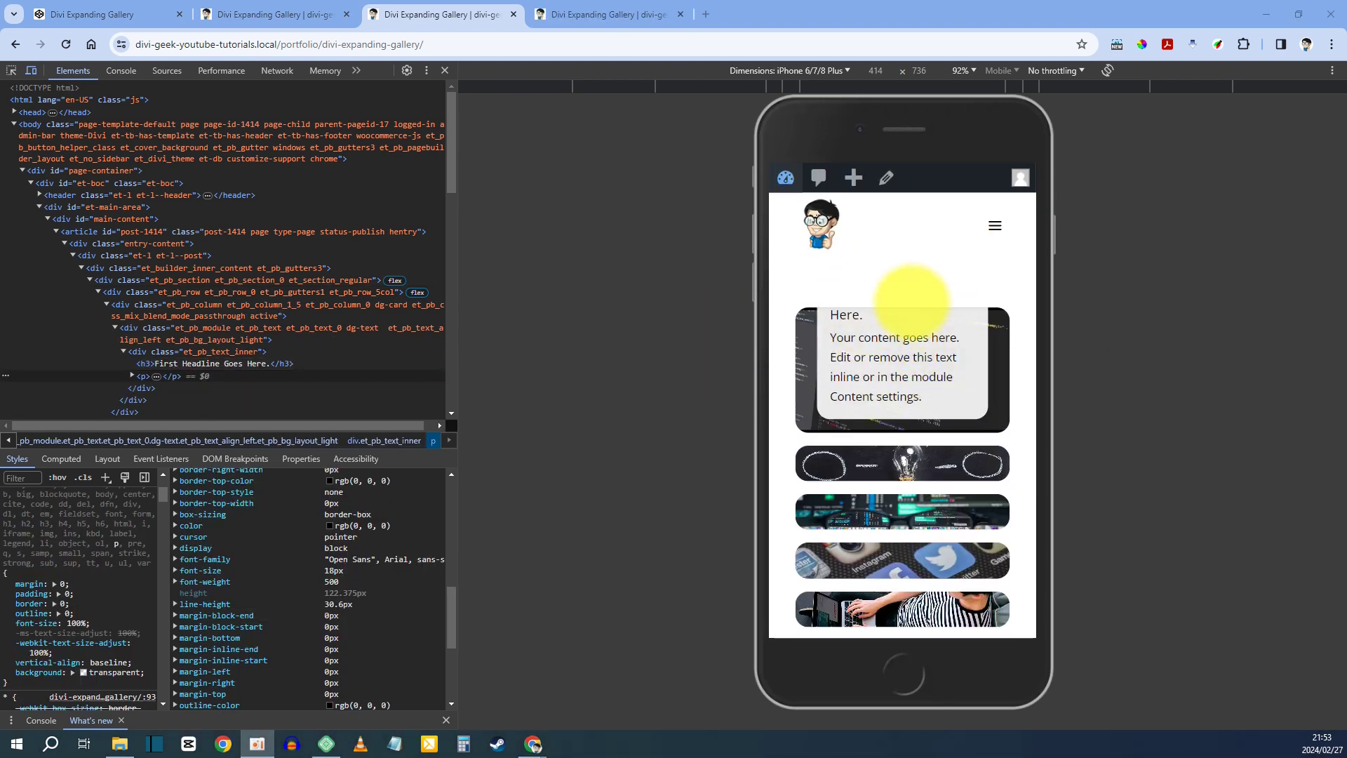
{"action": "left_click", "coordinate": [966, 317]}
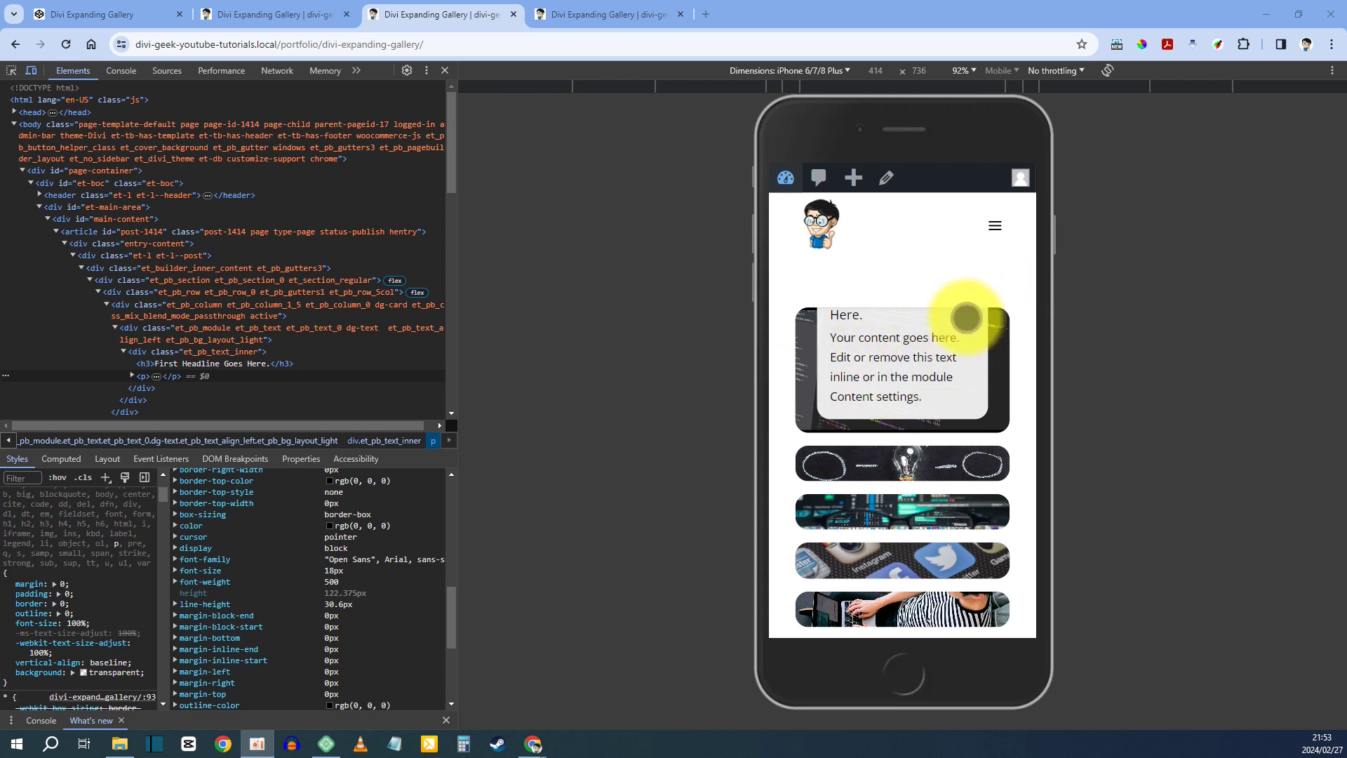
{"action": "scroll", "coordinate": [872, 420], "scroll_direction": "down", "scroll_amount": 3}
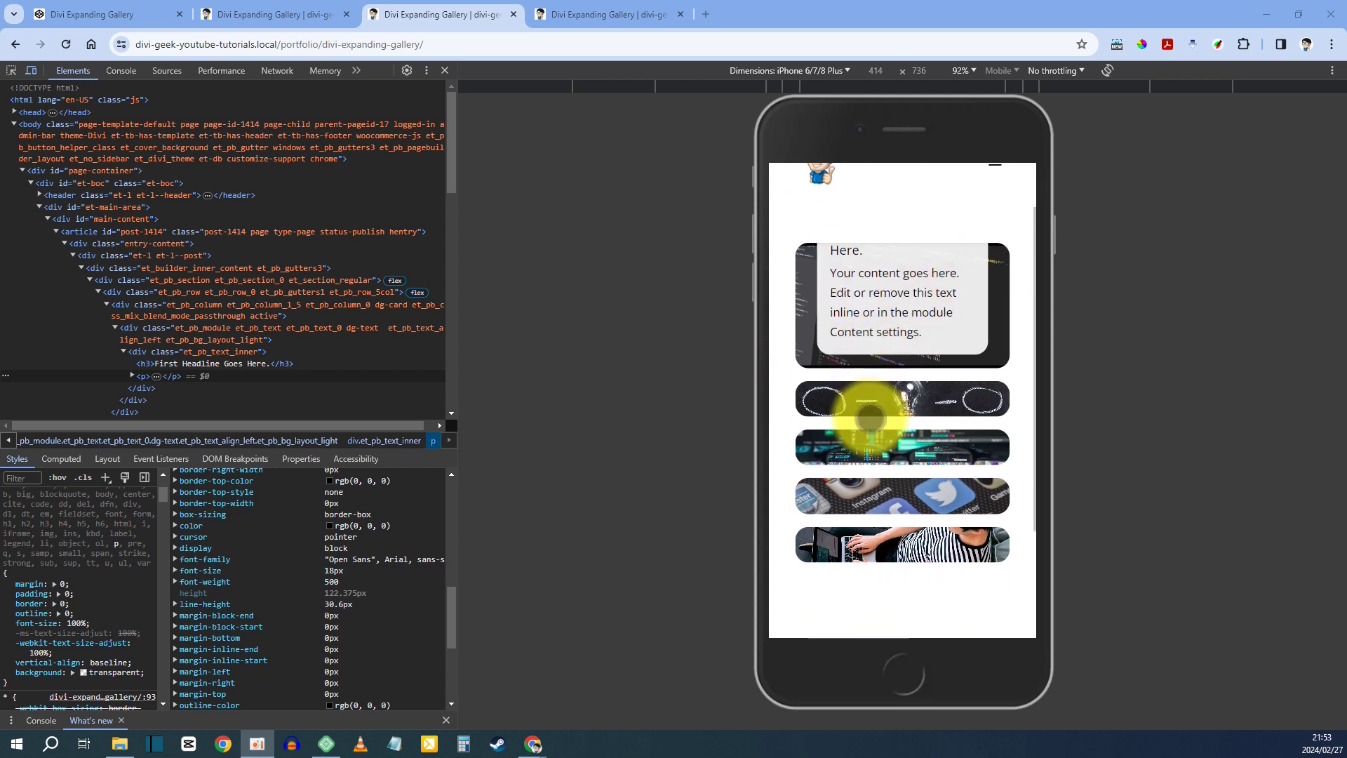
{"action": "scroll", "coordinate": [870, 428], "scroll_direction": "up", "scroll_amount": 1}
{"action": "left_click", "coordinate": [898, 401]}
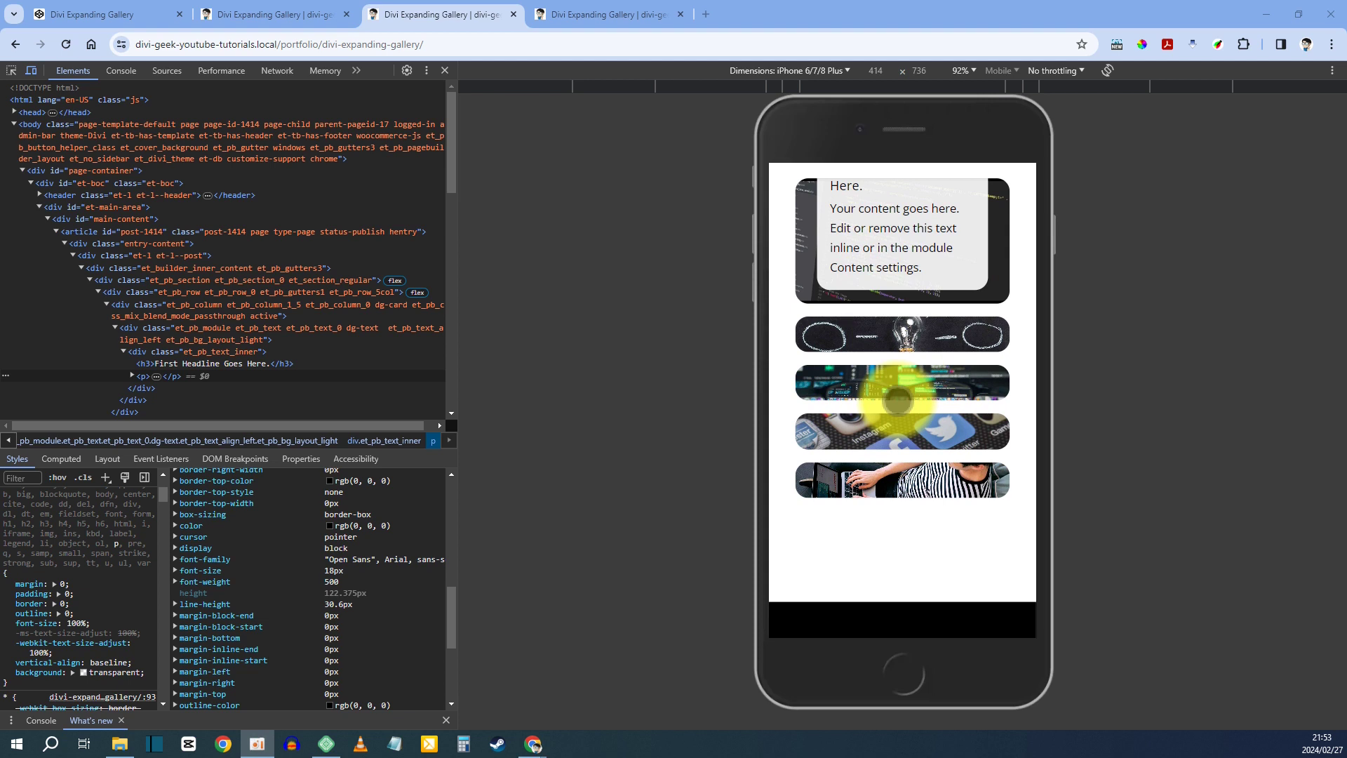
{"action": "scroll", "coordinate": [898, 401], "scroll_direction": "up", "scroll_amount": 2}
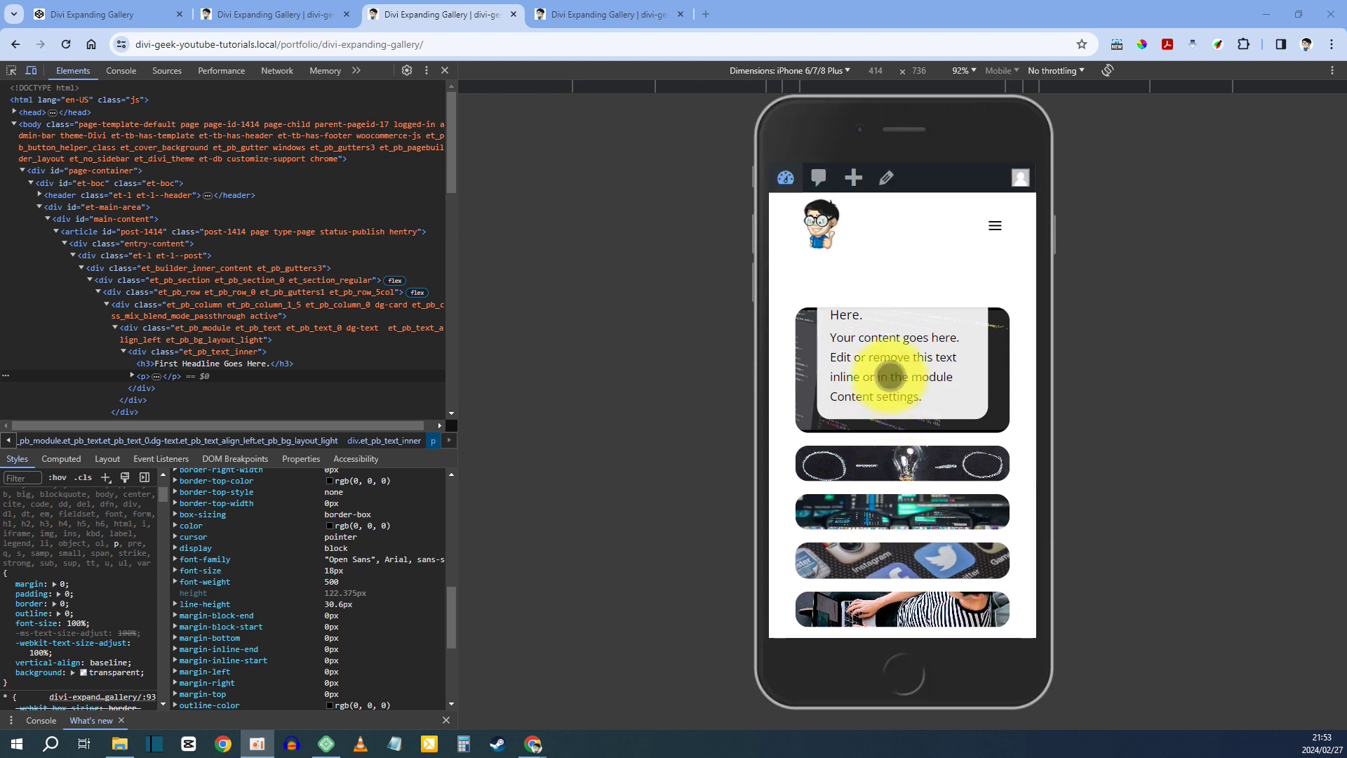
{"action": "scroll", "coordinate": [904, 376], "scroll_direction": "down", "scroll_amount": 1}
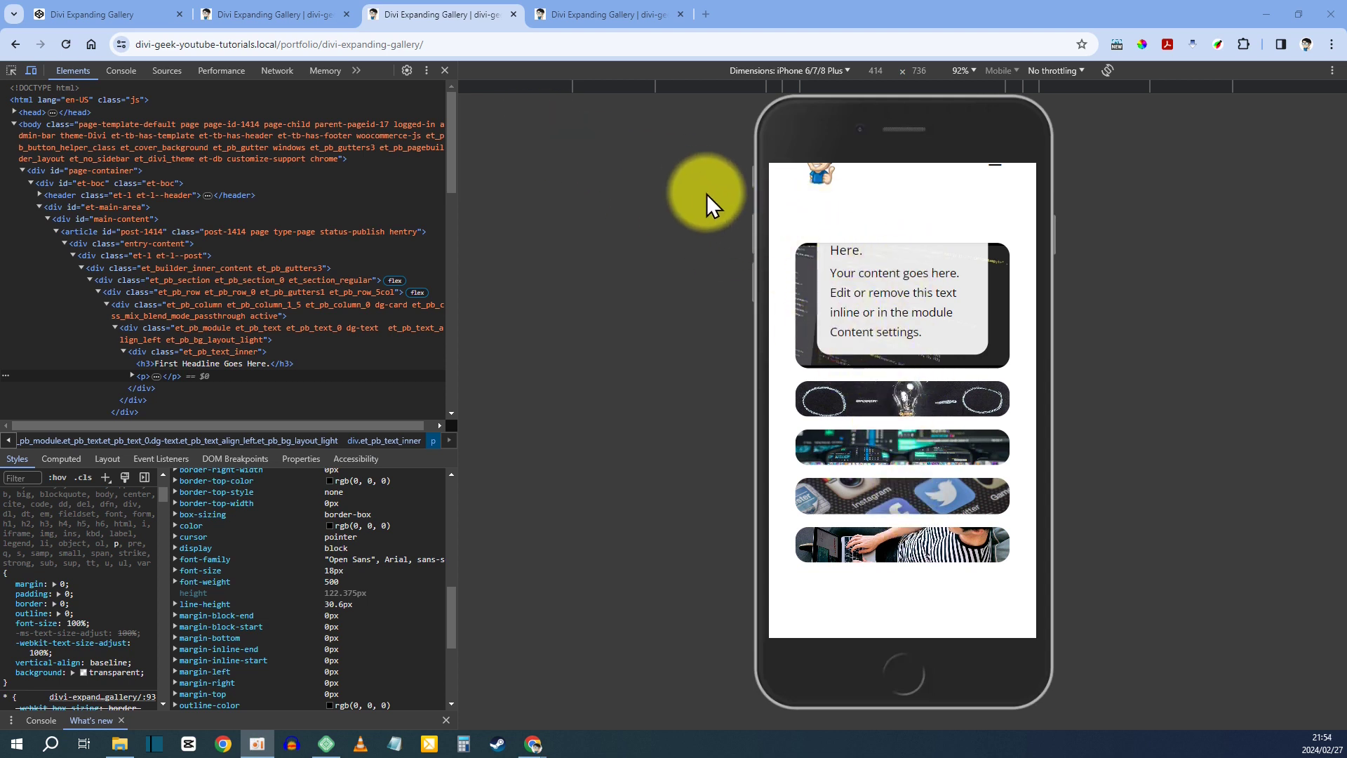
- Return to the Visual Builder and accept the open column and row settings
{"action": "left_click", "coordinate": [271, 12]}
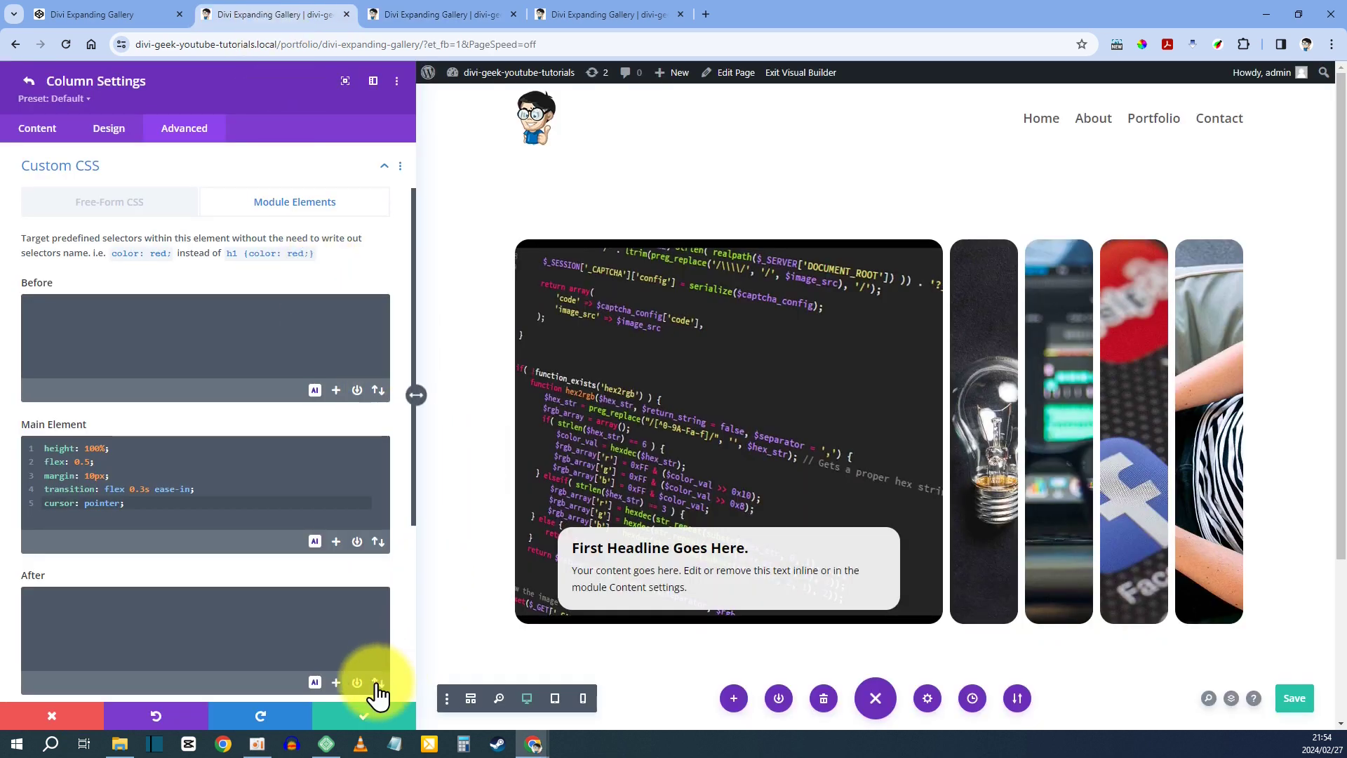
{"action": "left_click", "coordinate": [364, 715]}
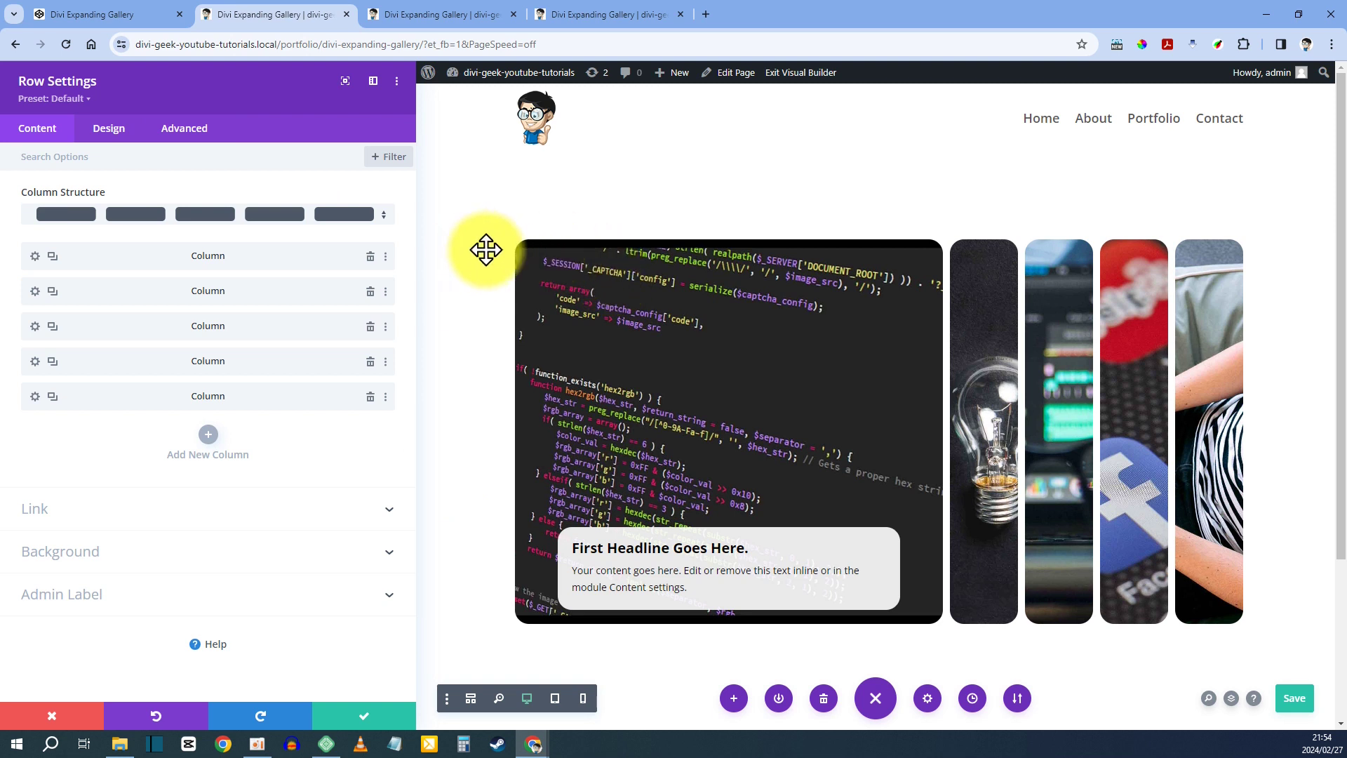
{"action": "left_click", "coordinate": [333, 717]}
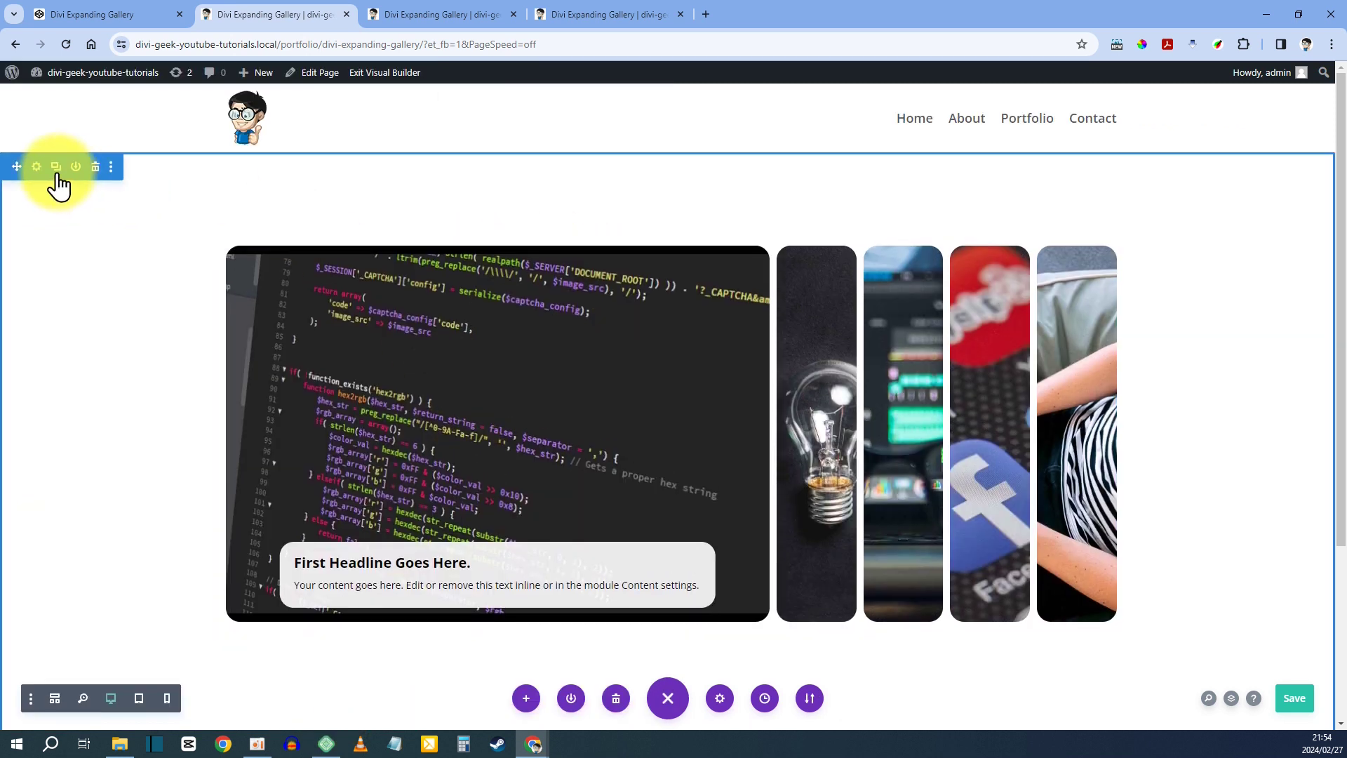
- Clear the gallery section's fixed height and set its minimum height to 100vh instead
{"action": "left_click", "coordinate": [37, 167]}
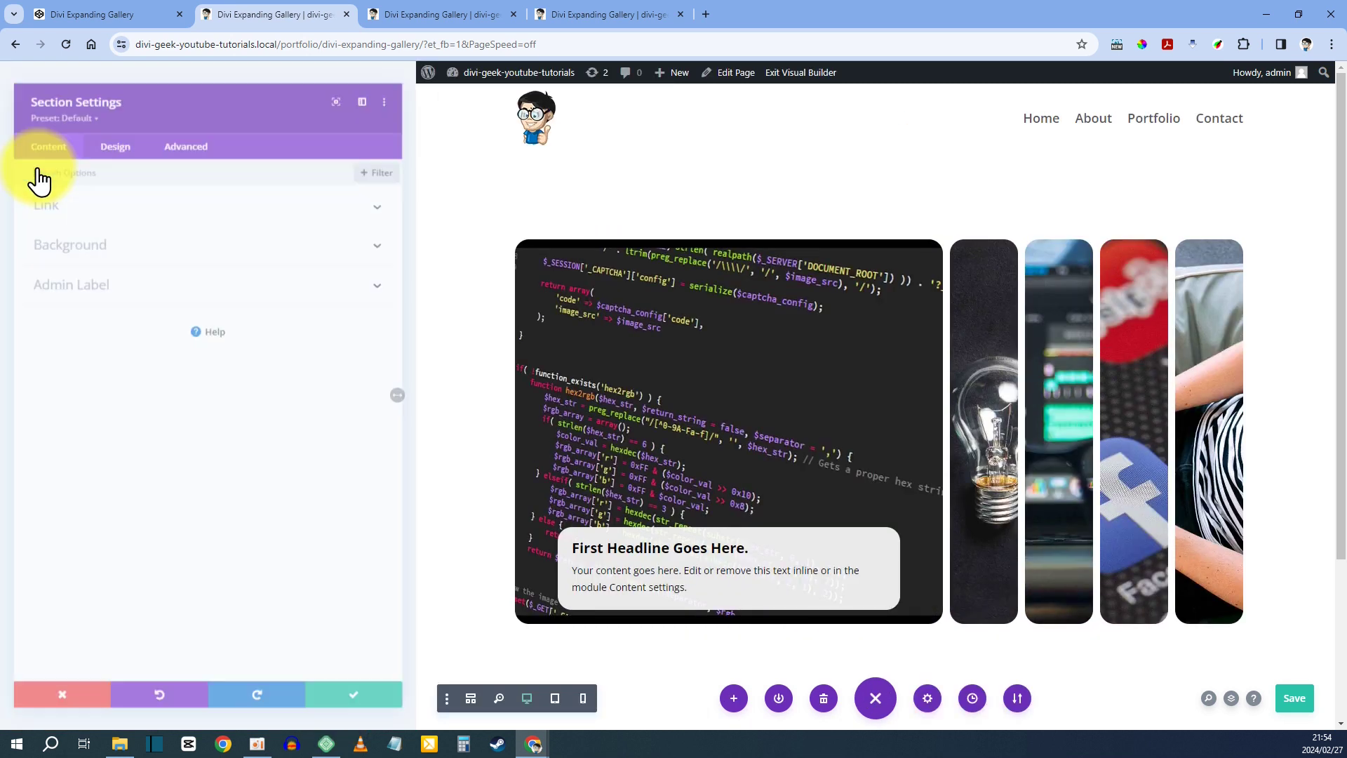
{"action": "left_click", "coordinate": [125, 133]}
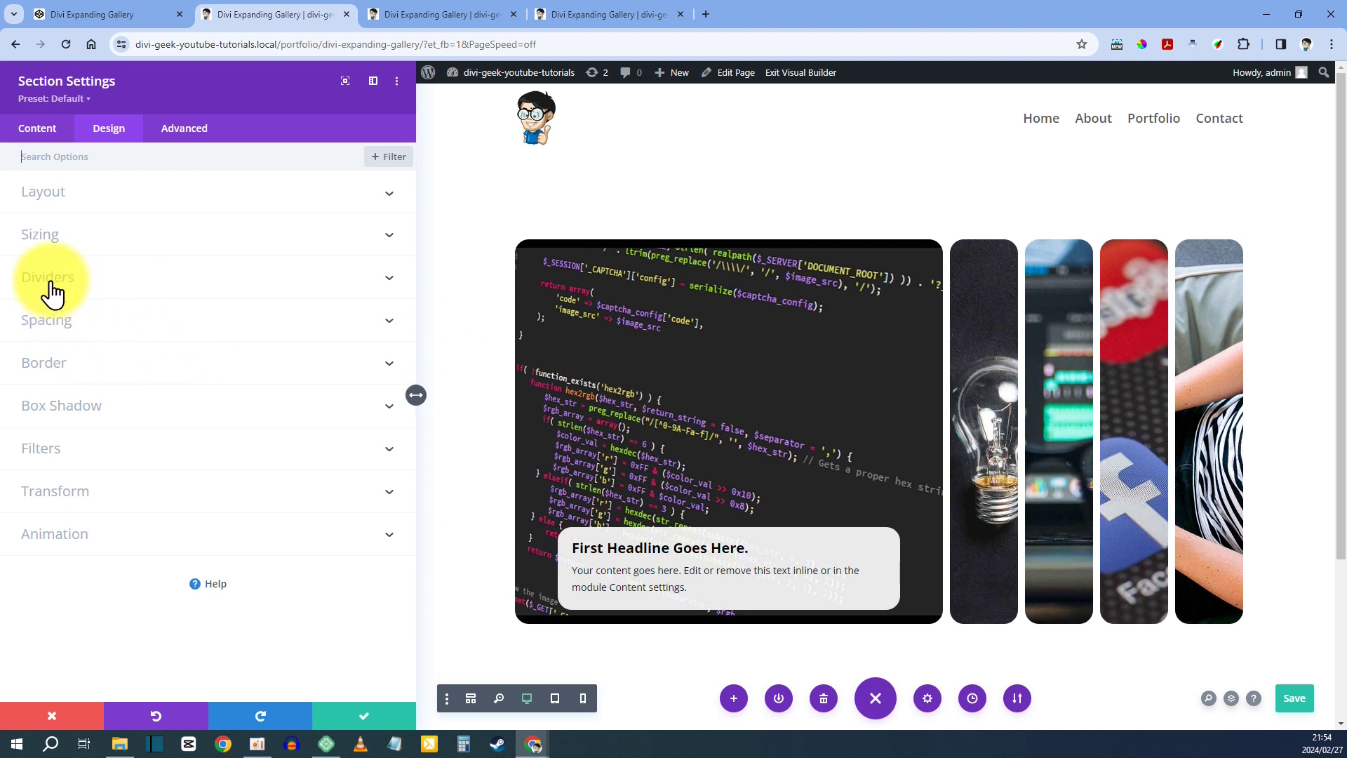
{"action": "left_click", "coordinate": [56, 234]}
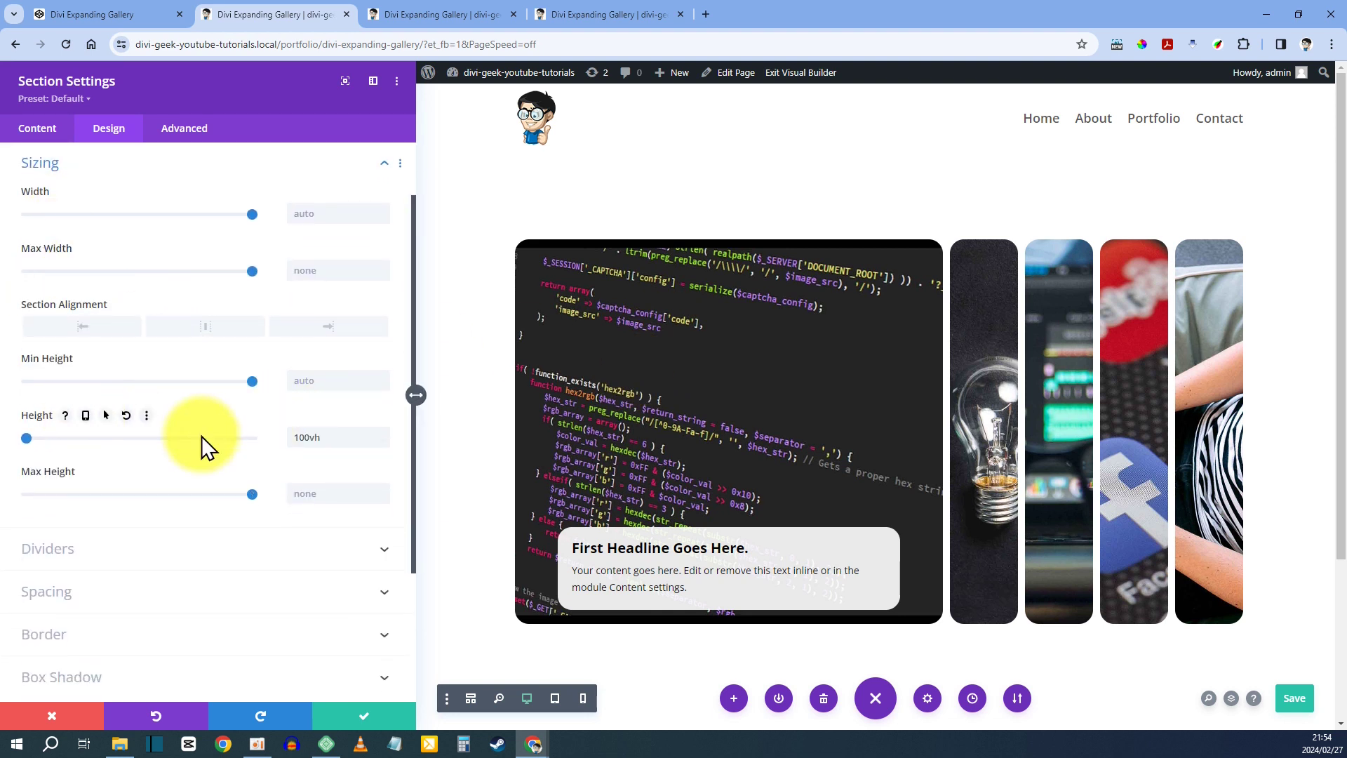
{"action": "double_click", "coordinate": [321, 437]}
{"action": "key", "text": "ctrl+c"}
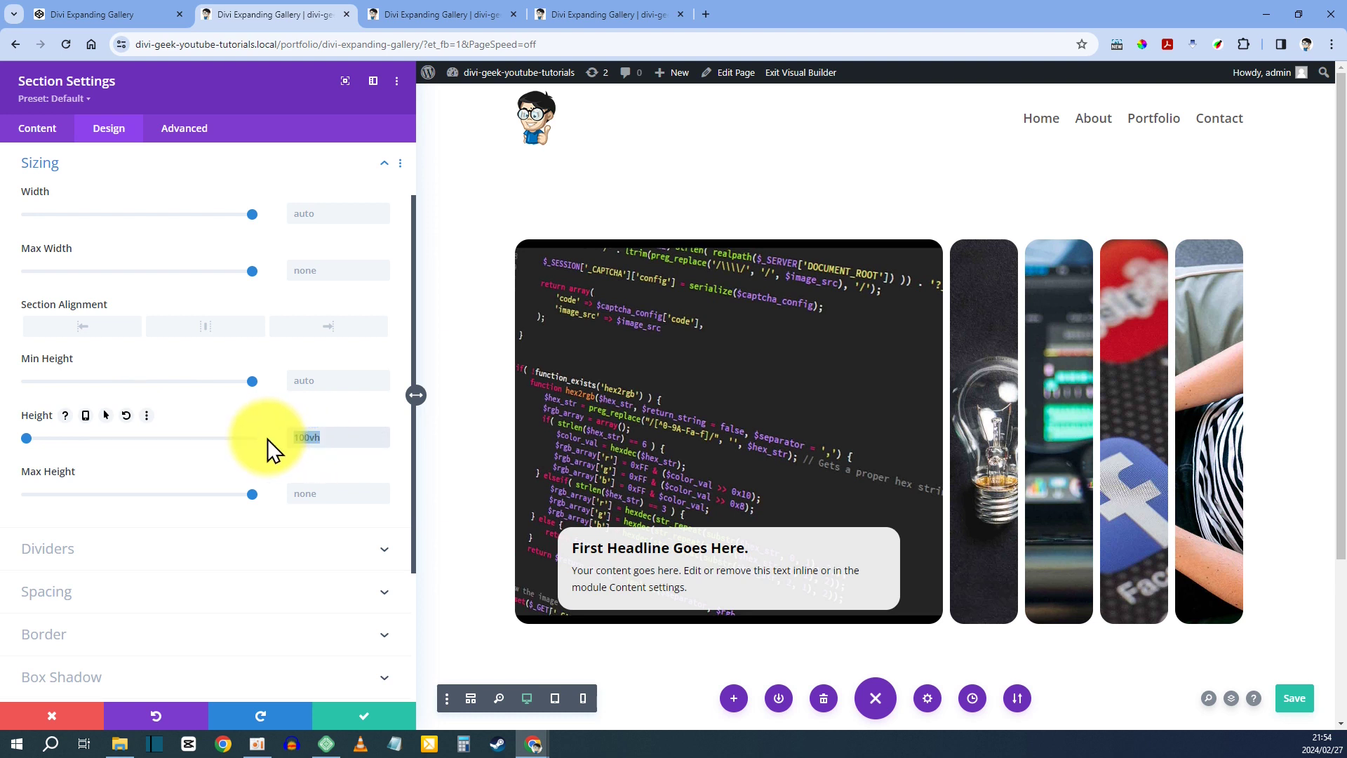
{"action": "key", "text": "BackSpace"}
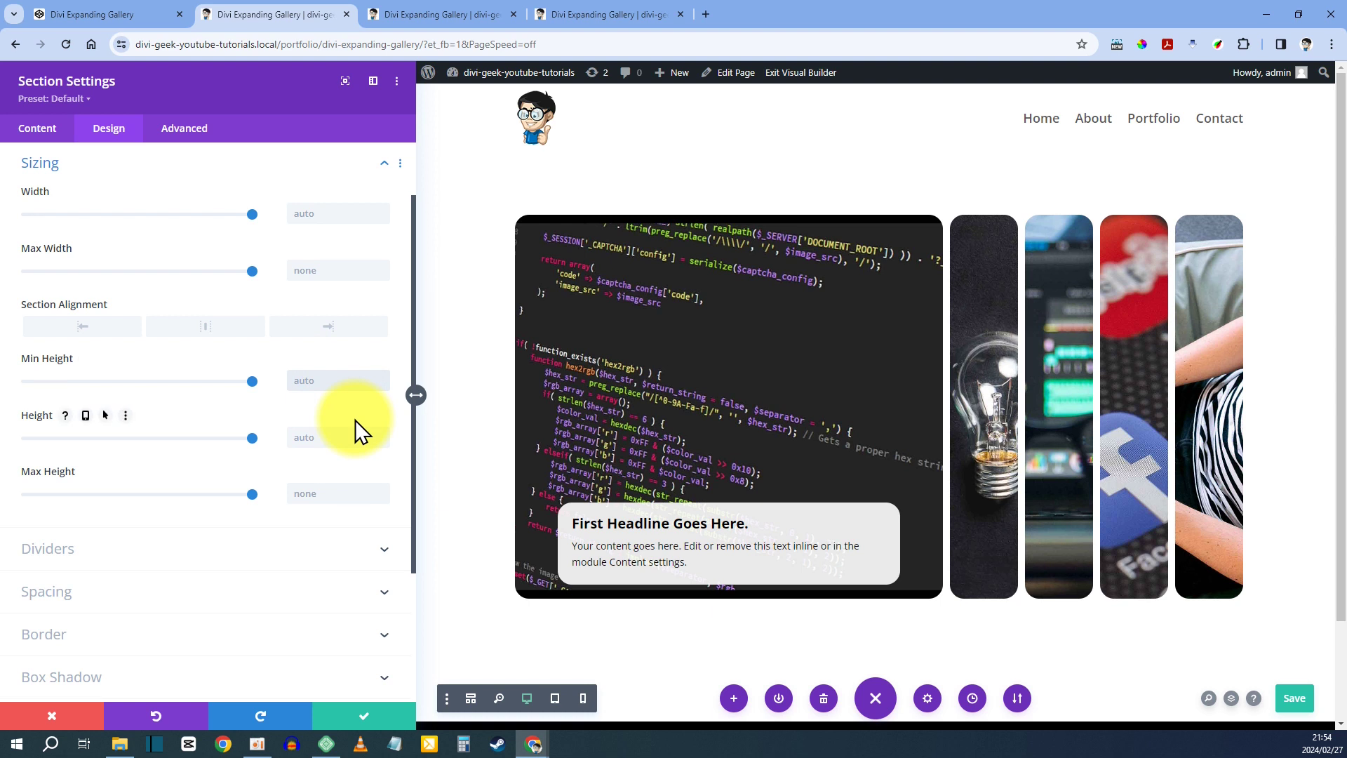
{"action": "key", "text": "ctrl+v"}
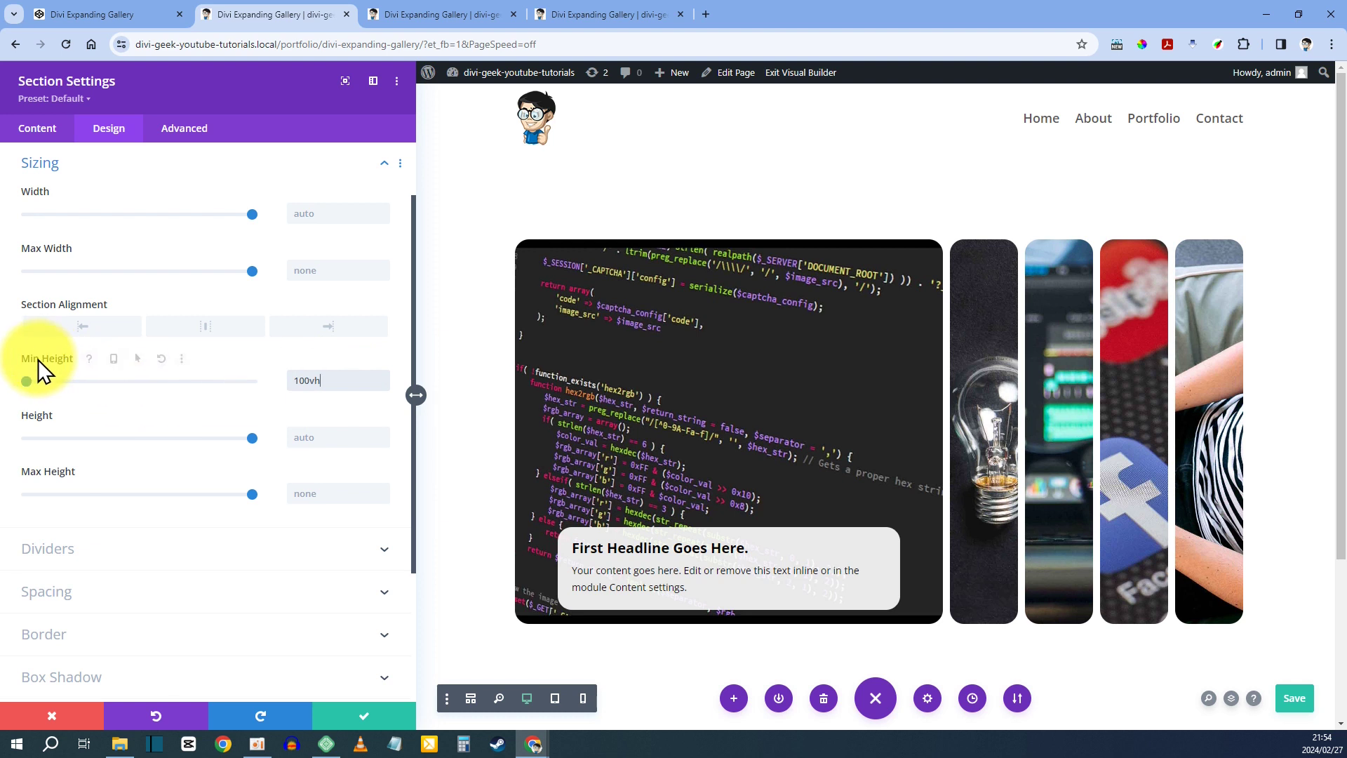
- Save the page and reload the live gallery in the phone preview
{"action": "left_click", "coordinate": [1289, 695]}
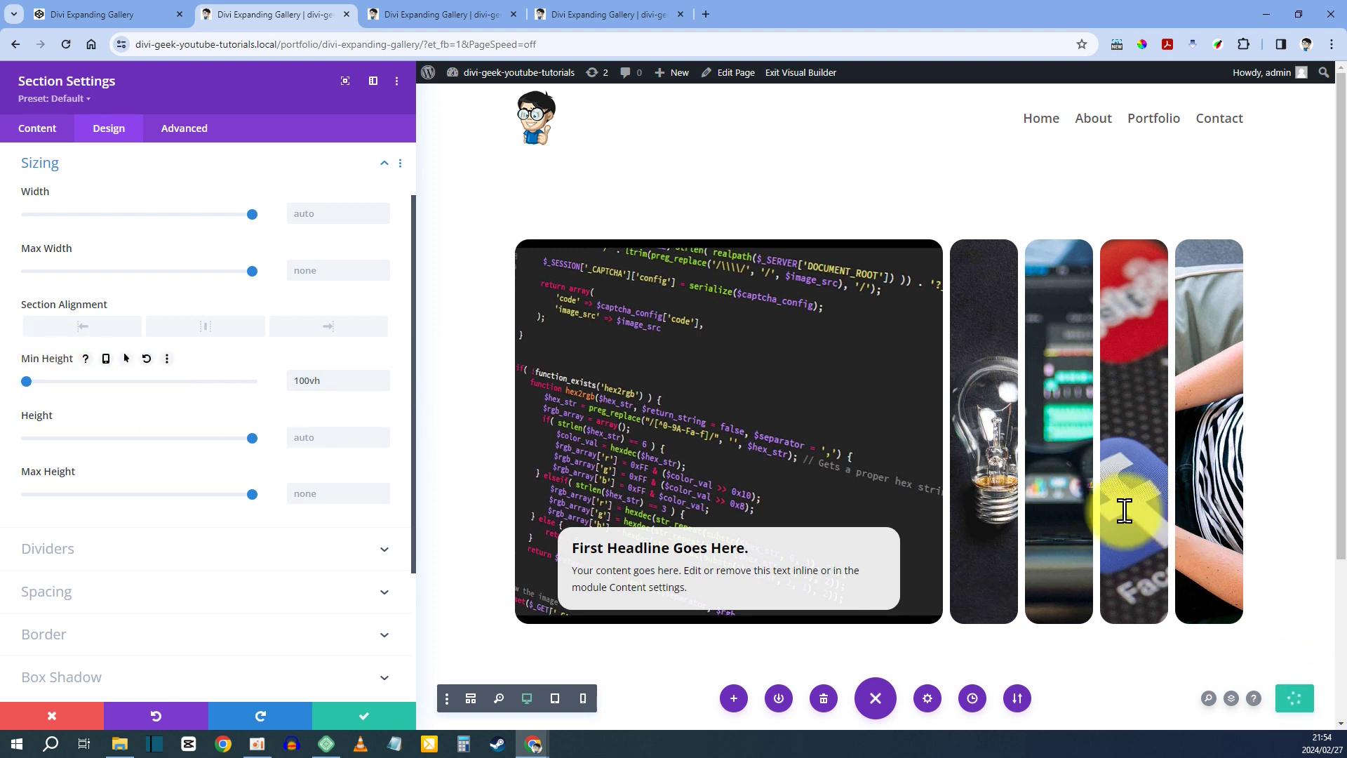
{"action": "left_click", "coordinate": [428, 2]}
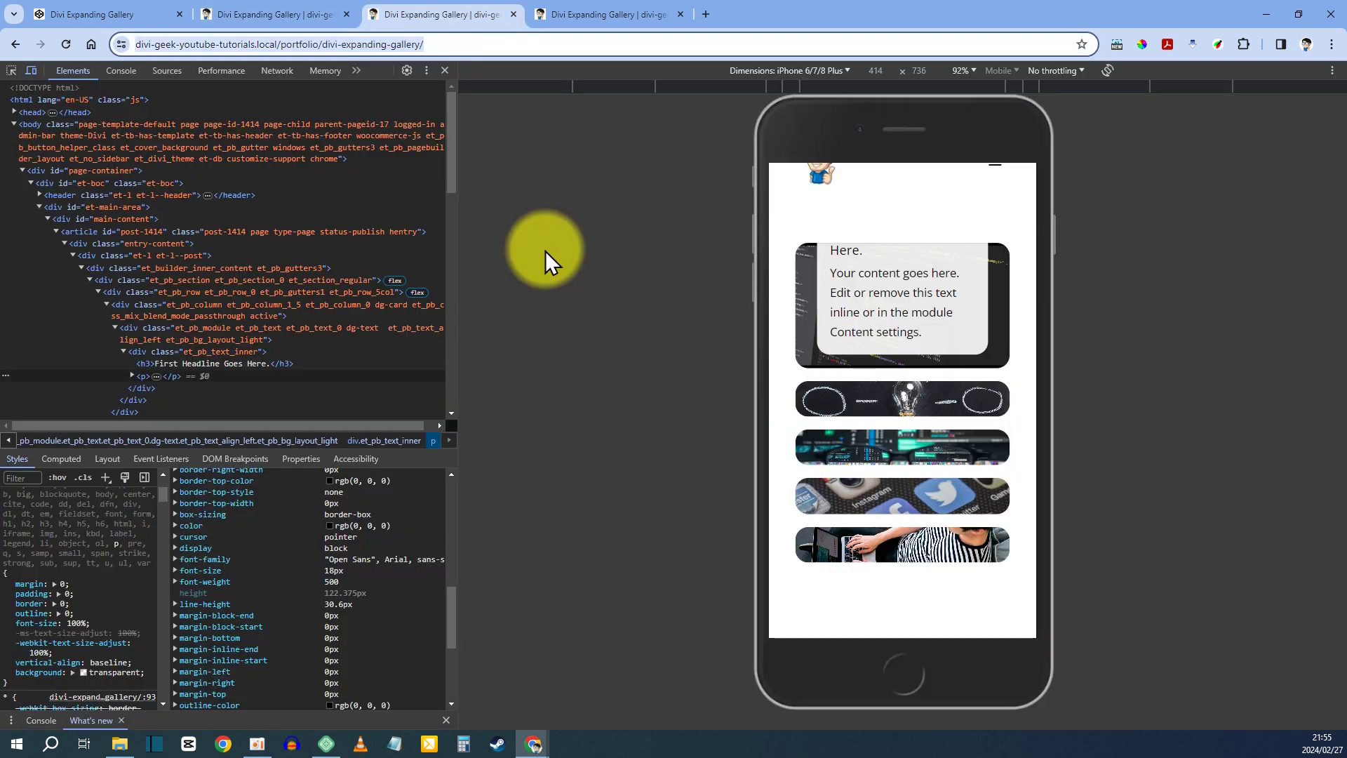
{"action": "key", "text": "F5"}
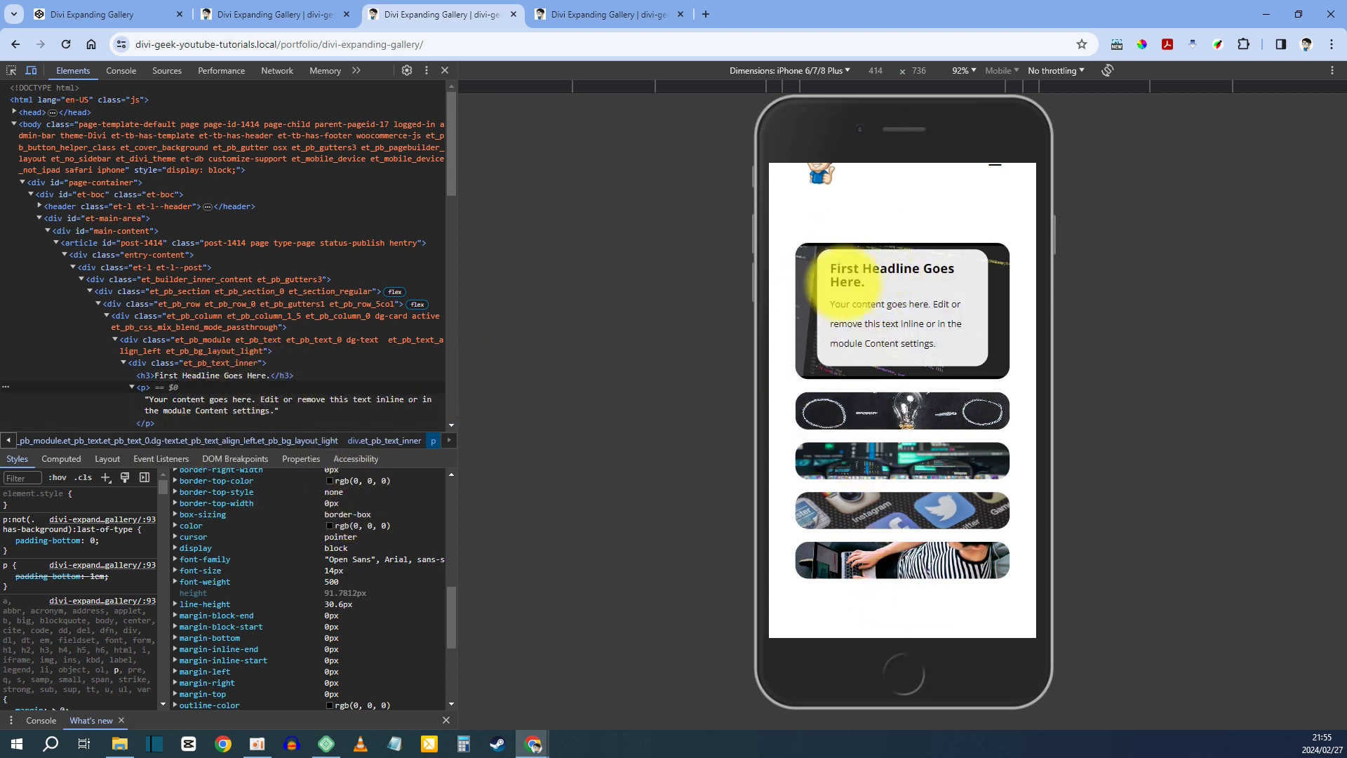
- Accept the section settings and give the gallery row a phone-only height of 1000px
{"action": "left_click", "coordinate": [281, 14]}
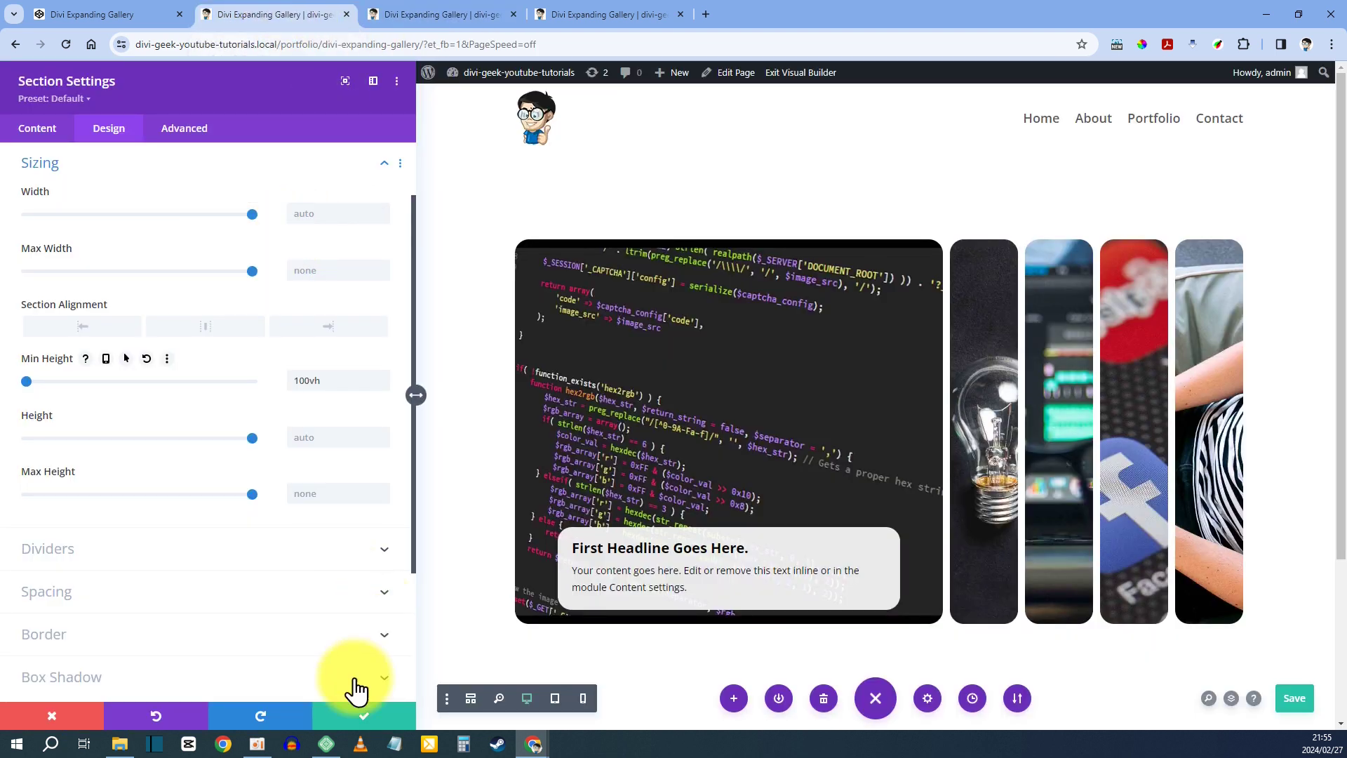
{"action": "left_click", "coordinate": [360, 717]}
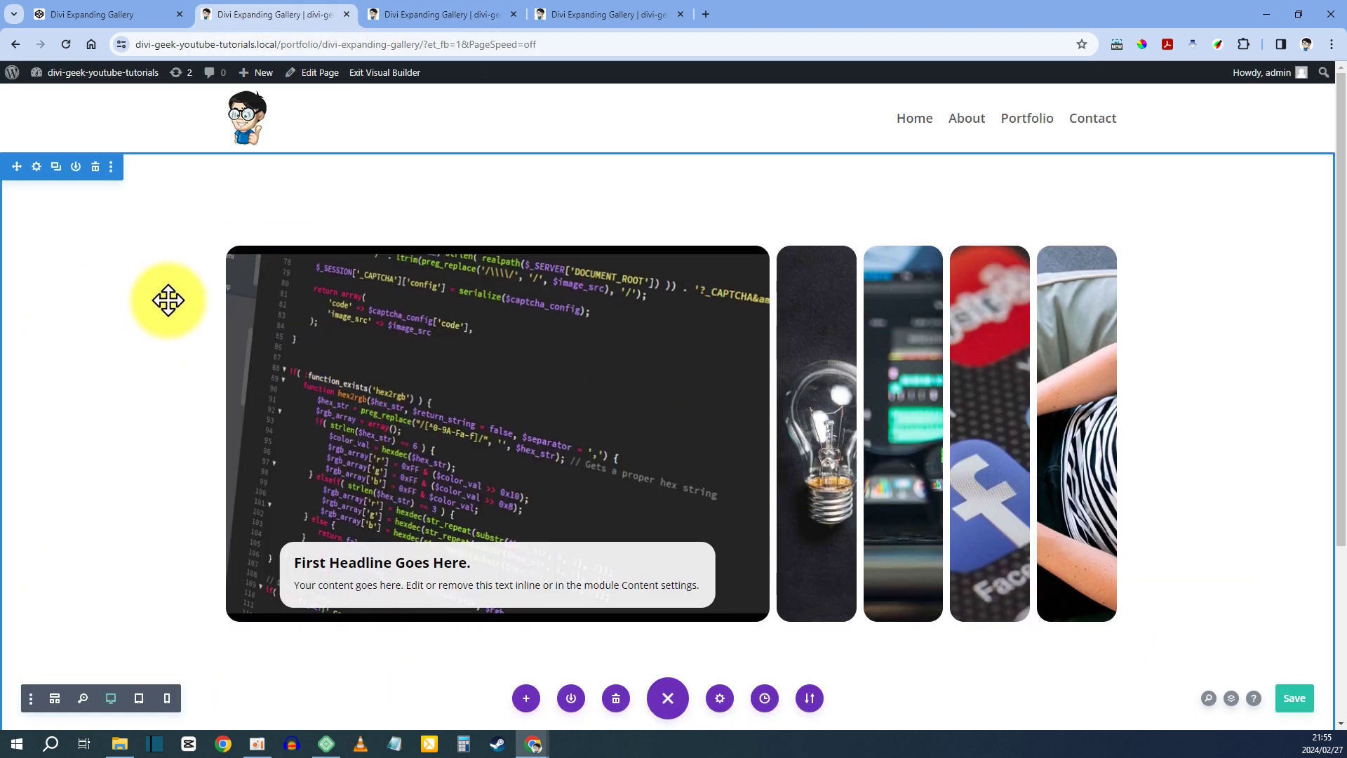
{"action": "left_click", "coordinate": [262, 240]}
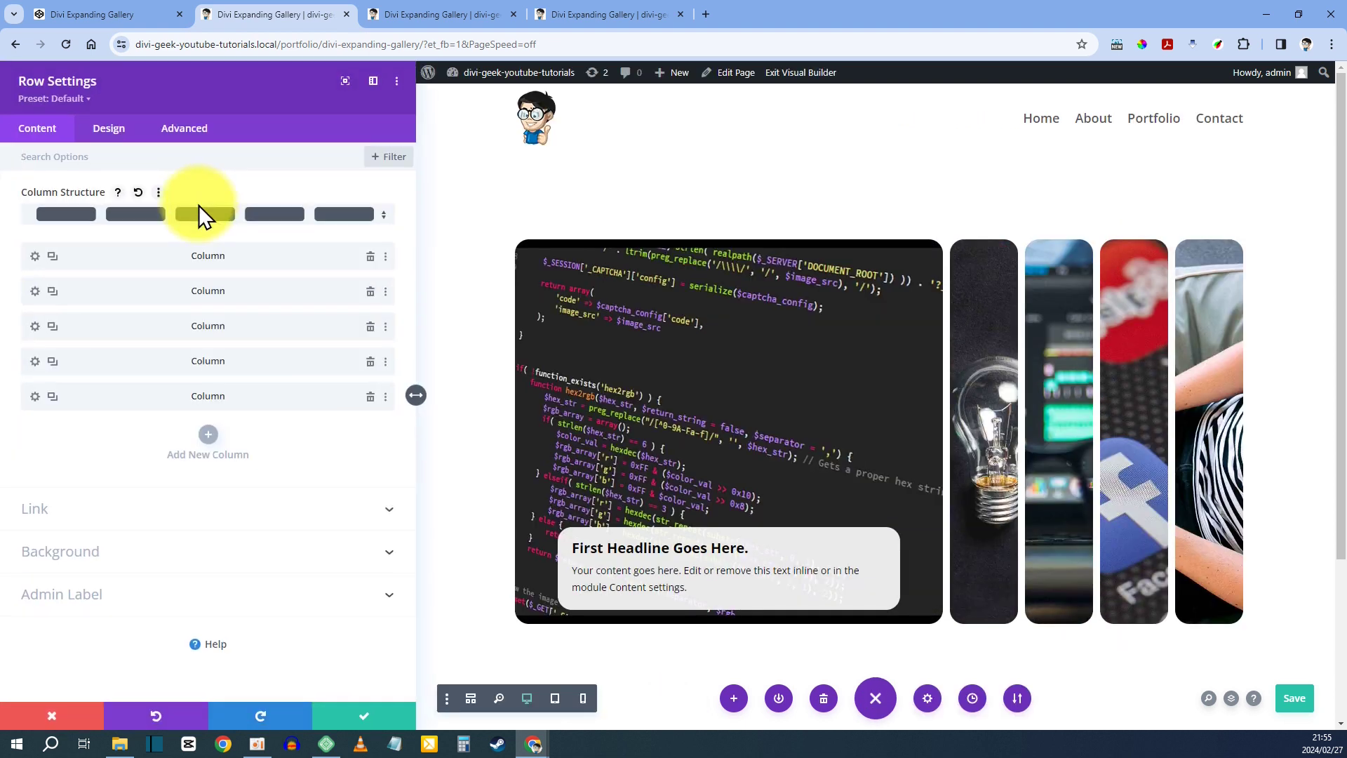
{"action": "left_click", "coordinate": [111, 131]}
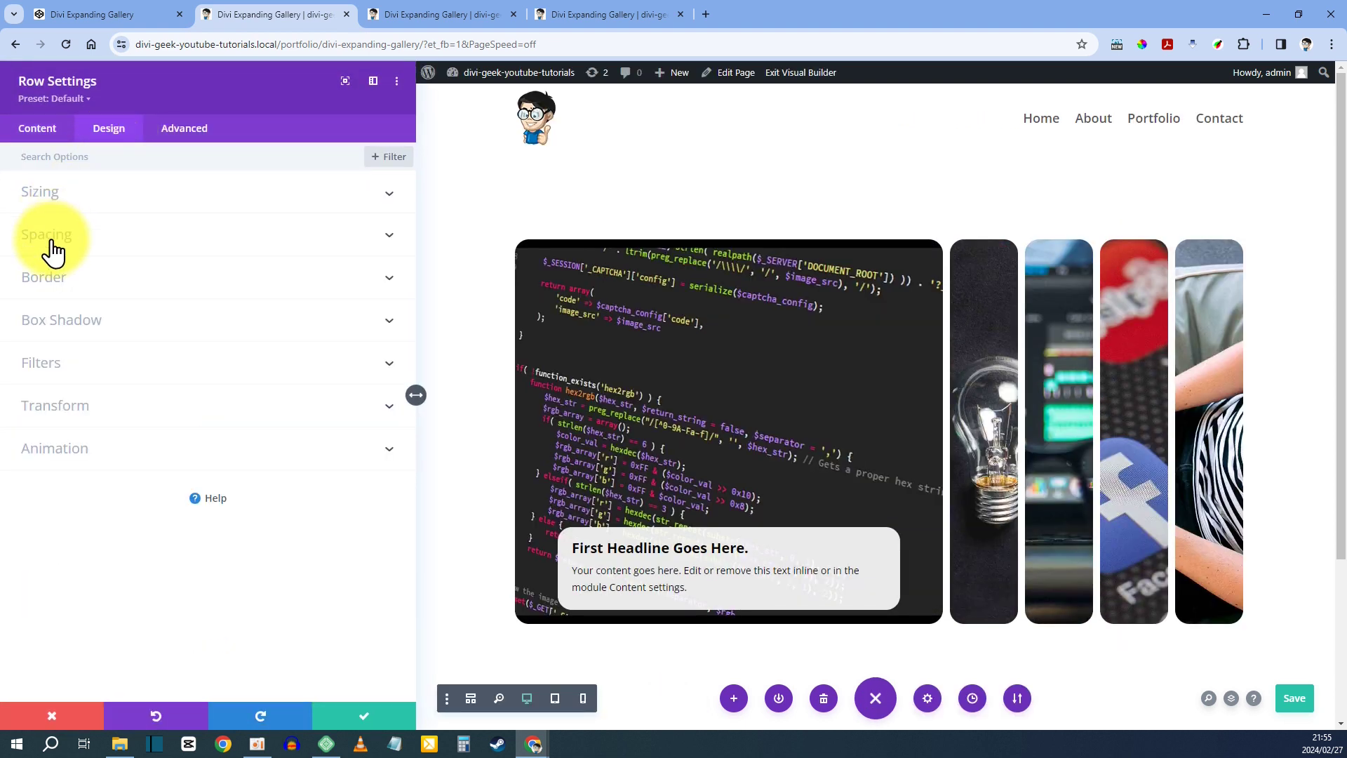
{"action": "left_click", "coordinate": [59, 195]}
{"action": "scroll", "coordinate": [313, 365], "scroll_direction": "down", "scroll_amount": 3}
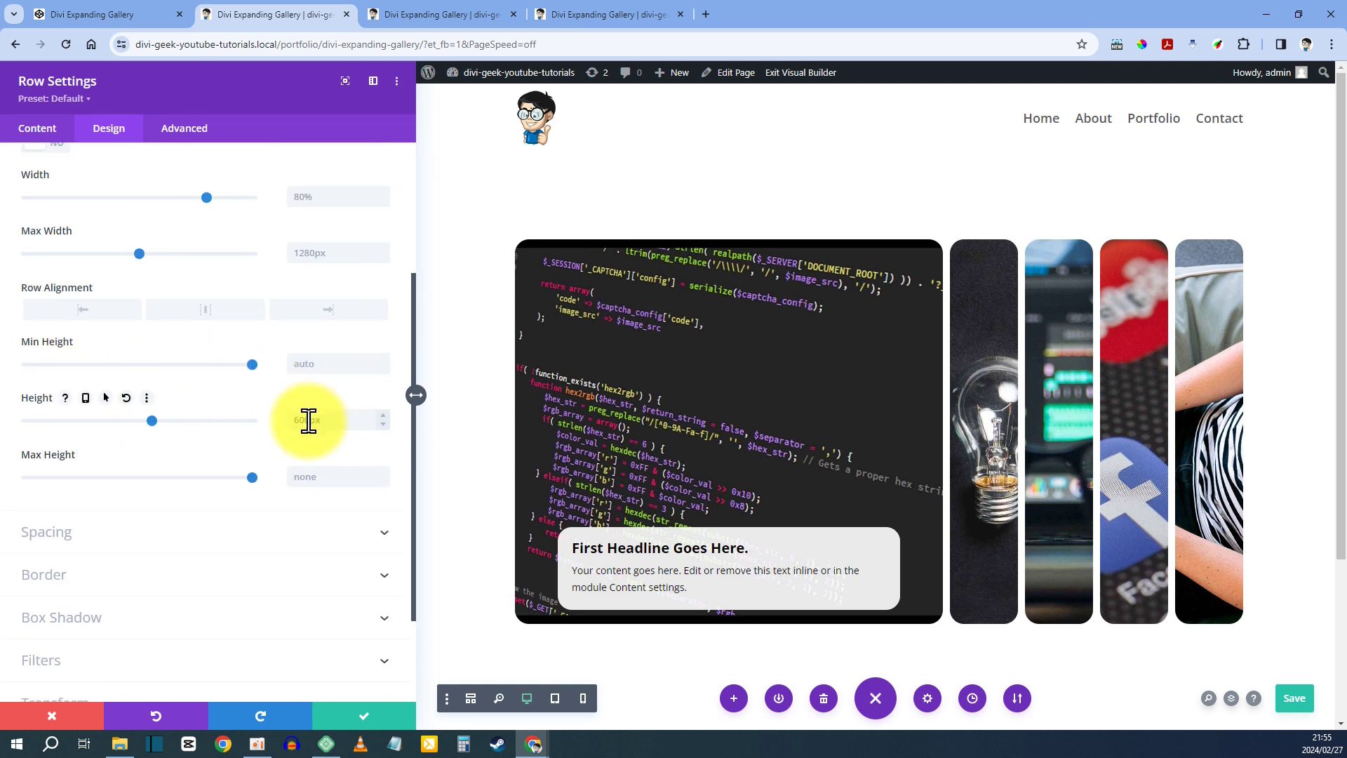
{"action": "left_click", "coordinate": [87, 398]}
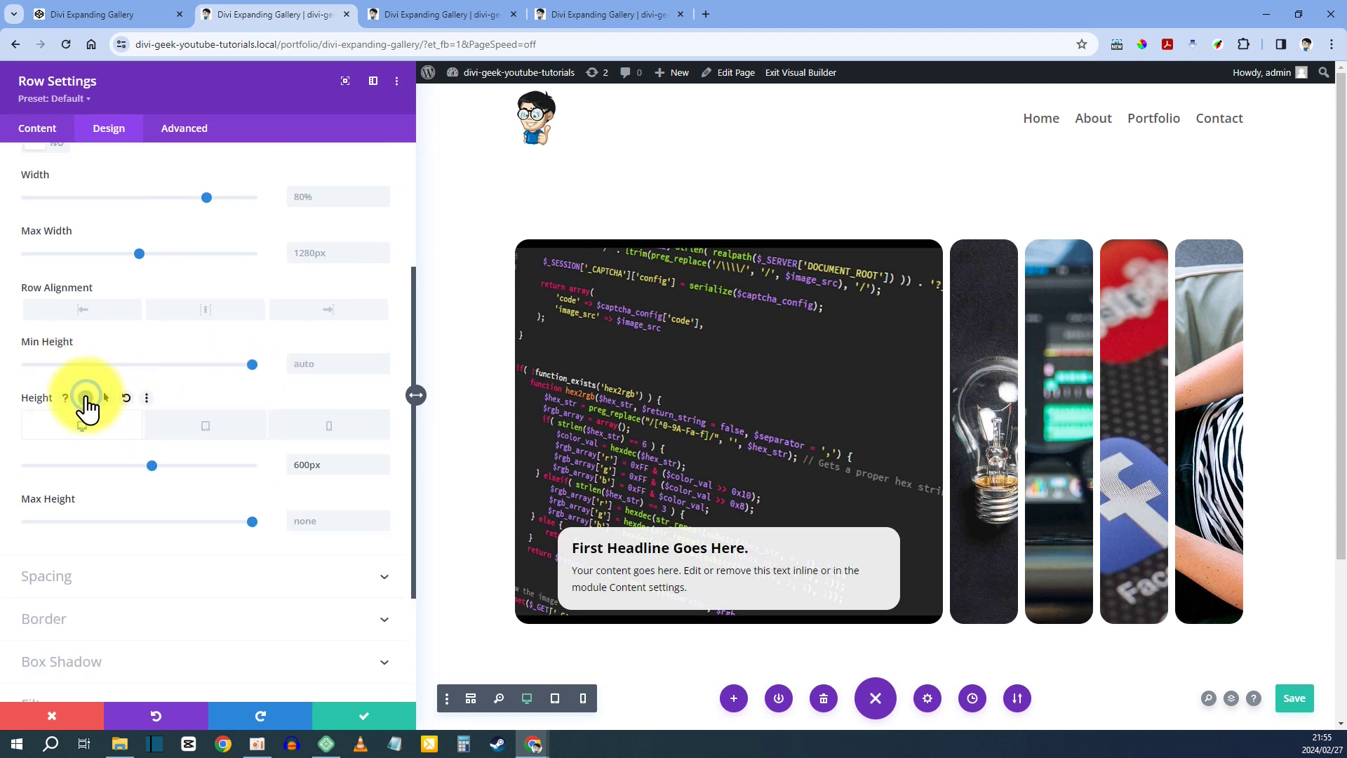
{"action": "left_click", "coordinate": [360, 423]}
{"action": "left_click", "coordinate": [312, 464]}
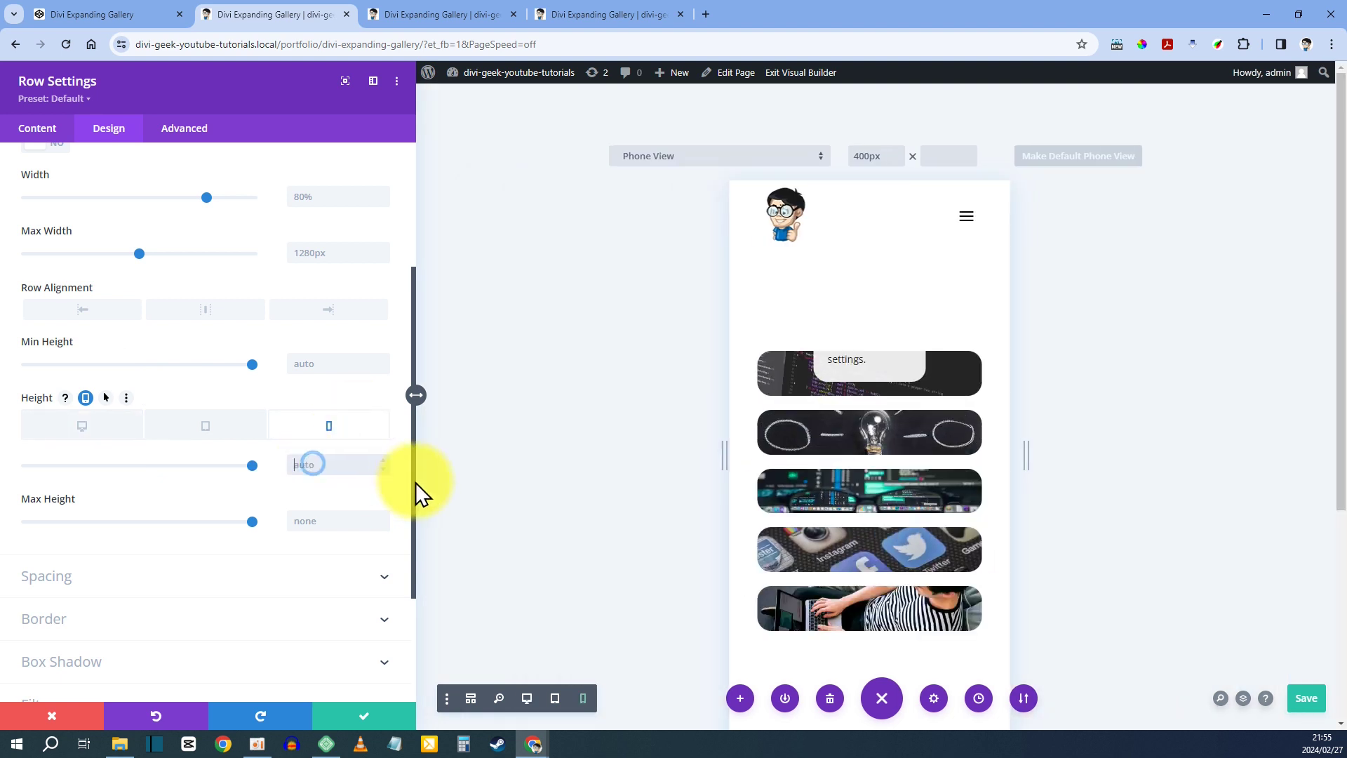
{"action": "type", "text": "1000px"}
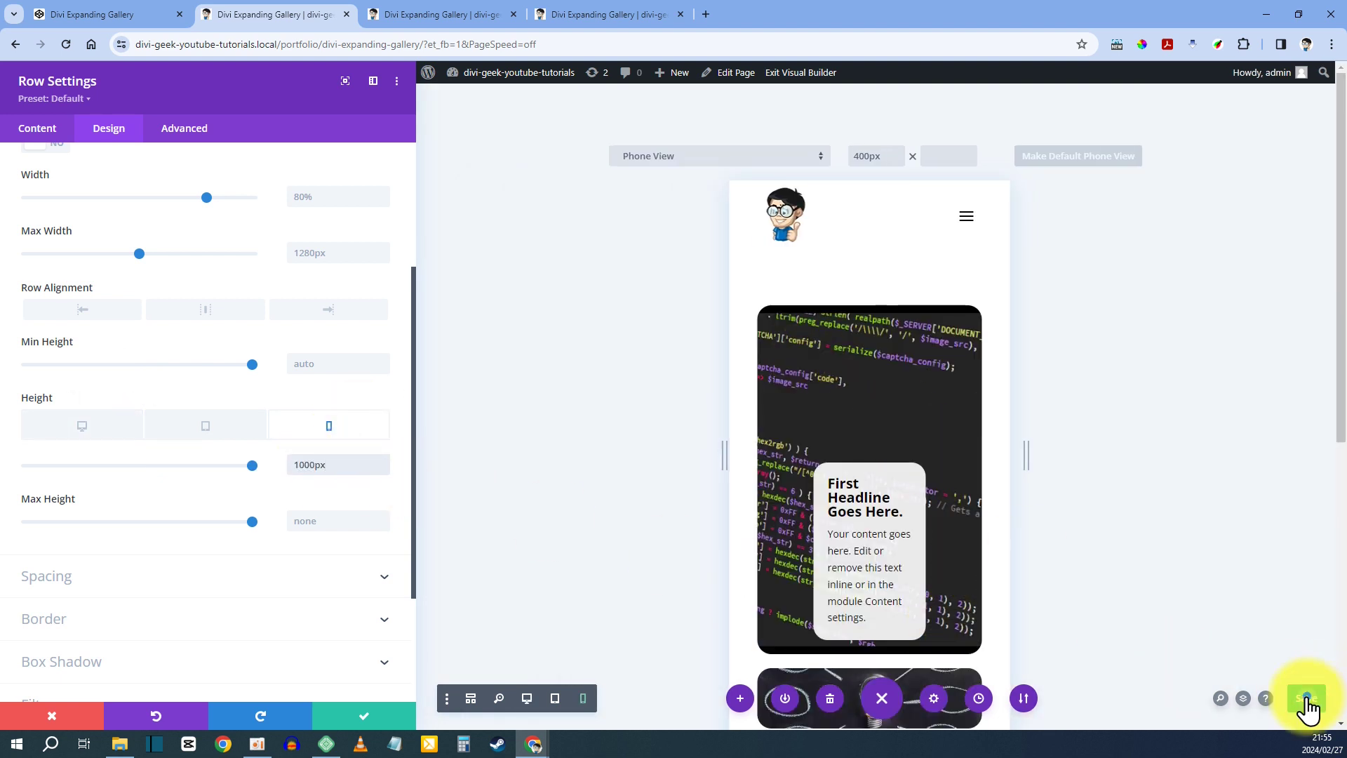
- Save the page and check the taller gallery row in the live phone preview
{"action": "left_click", "coordinate": [1303, 698]}
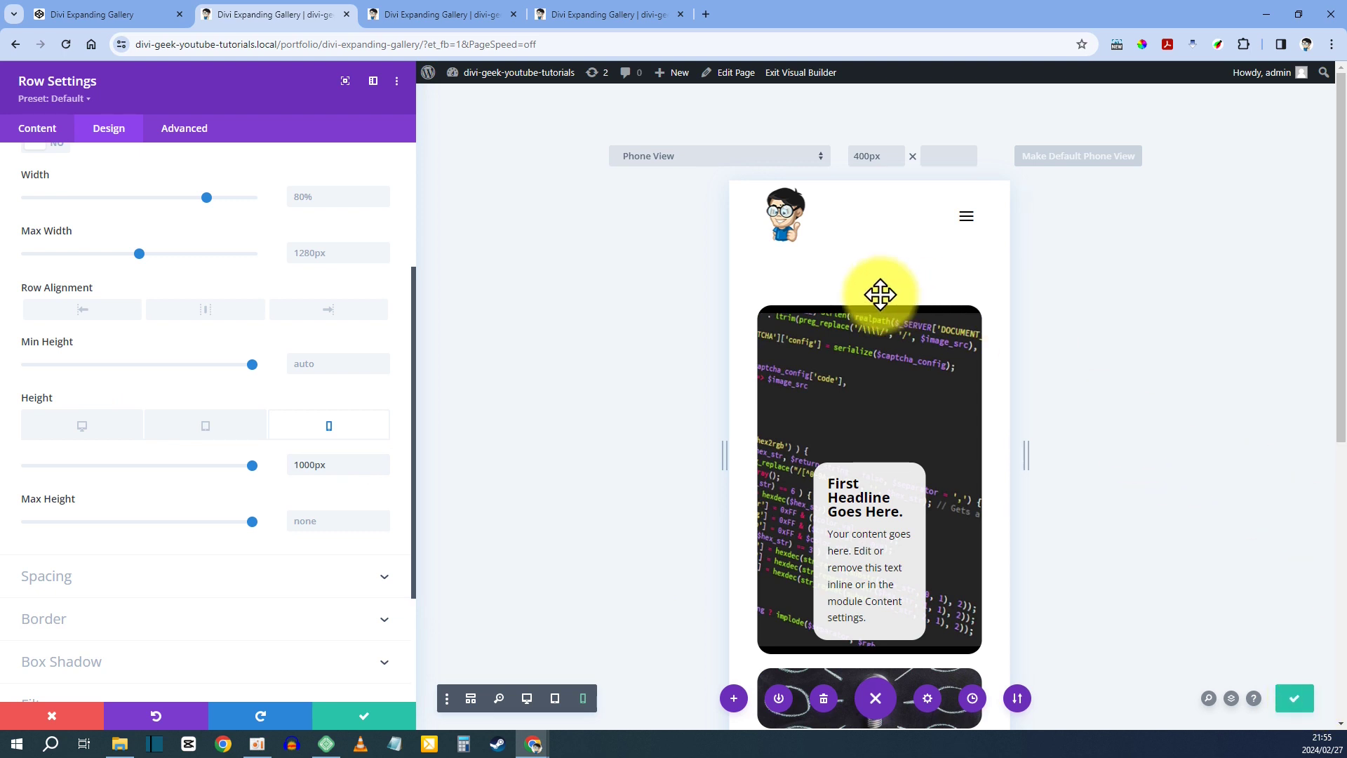
{"action": "left_click", "coordinate": [498, 14]}
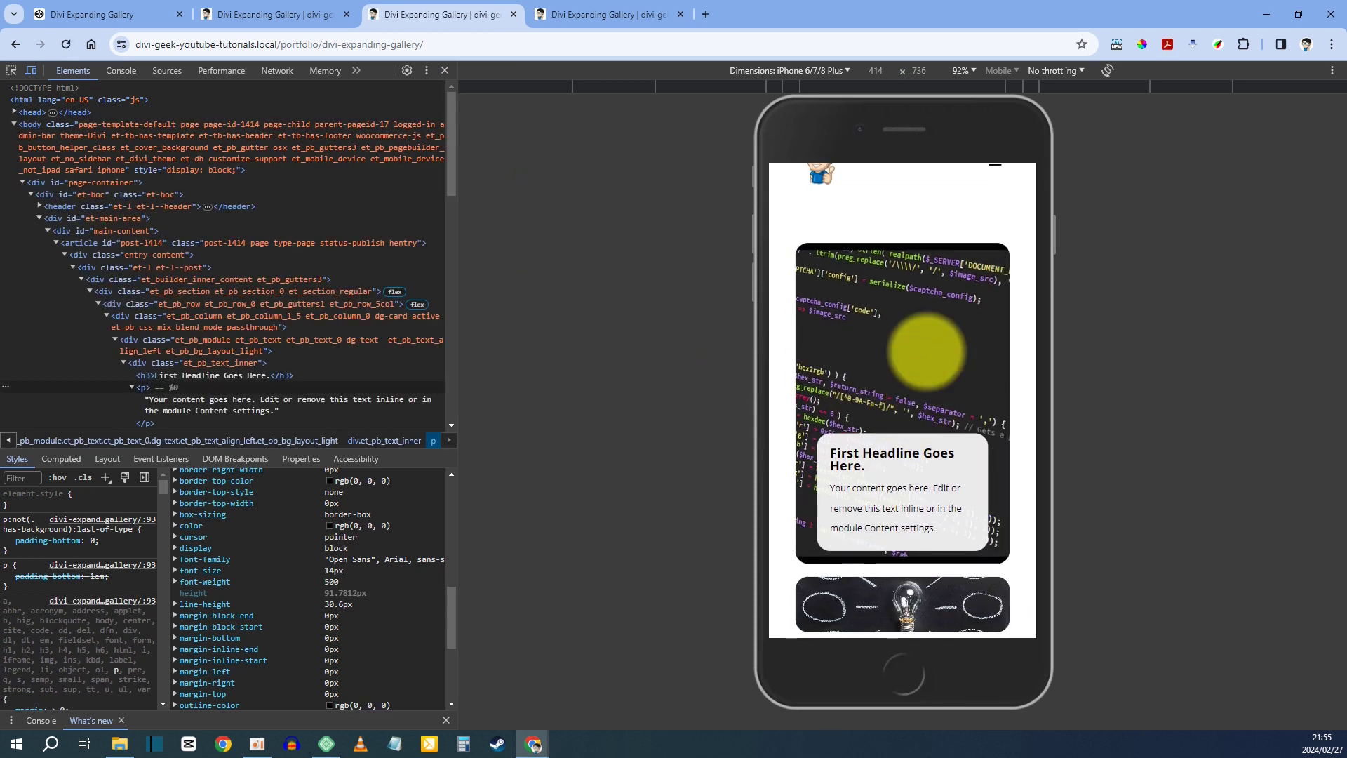
{"action": "scroll", "coordinate": [870, 421], "scroll_direction": "down", "scroll_amount": 2}
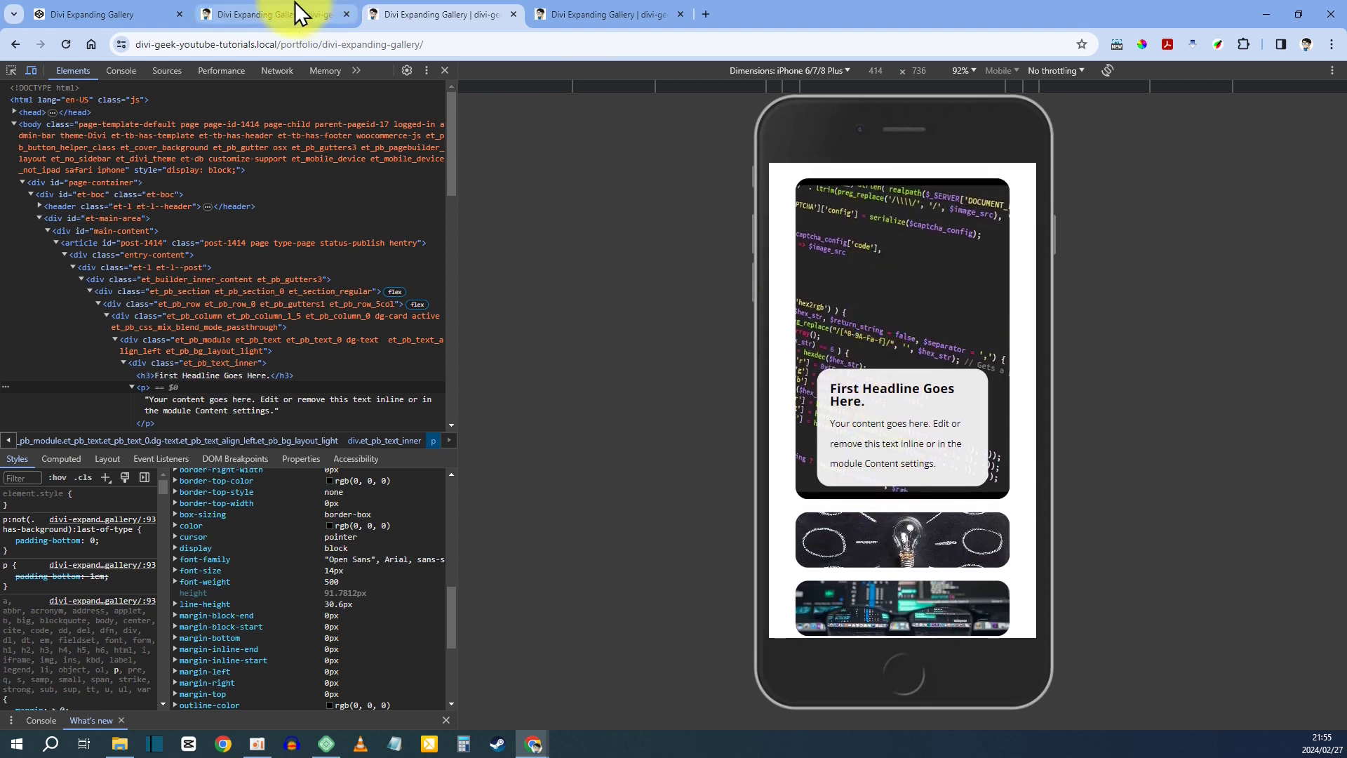
- Reduce the gallery row's phone height to 800px and save the page
{"action": "left_click", "coordinate": [326, 14]}
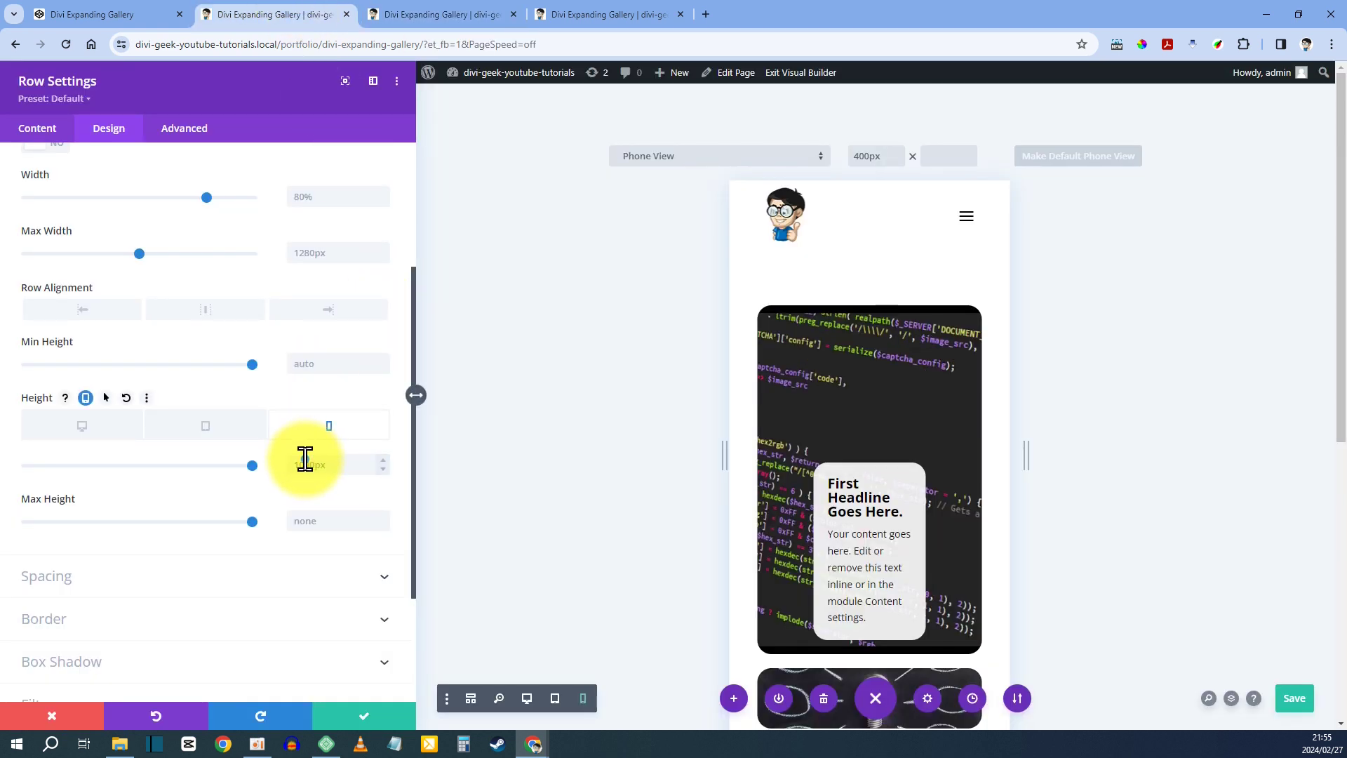
{"action": "type", "text": "8"}
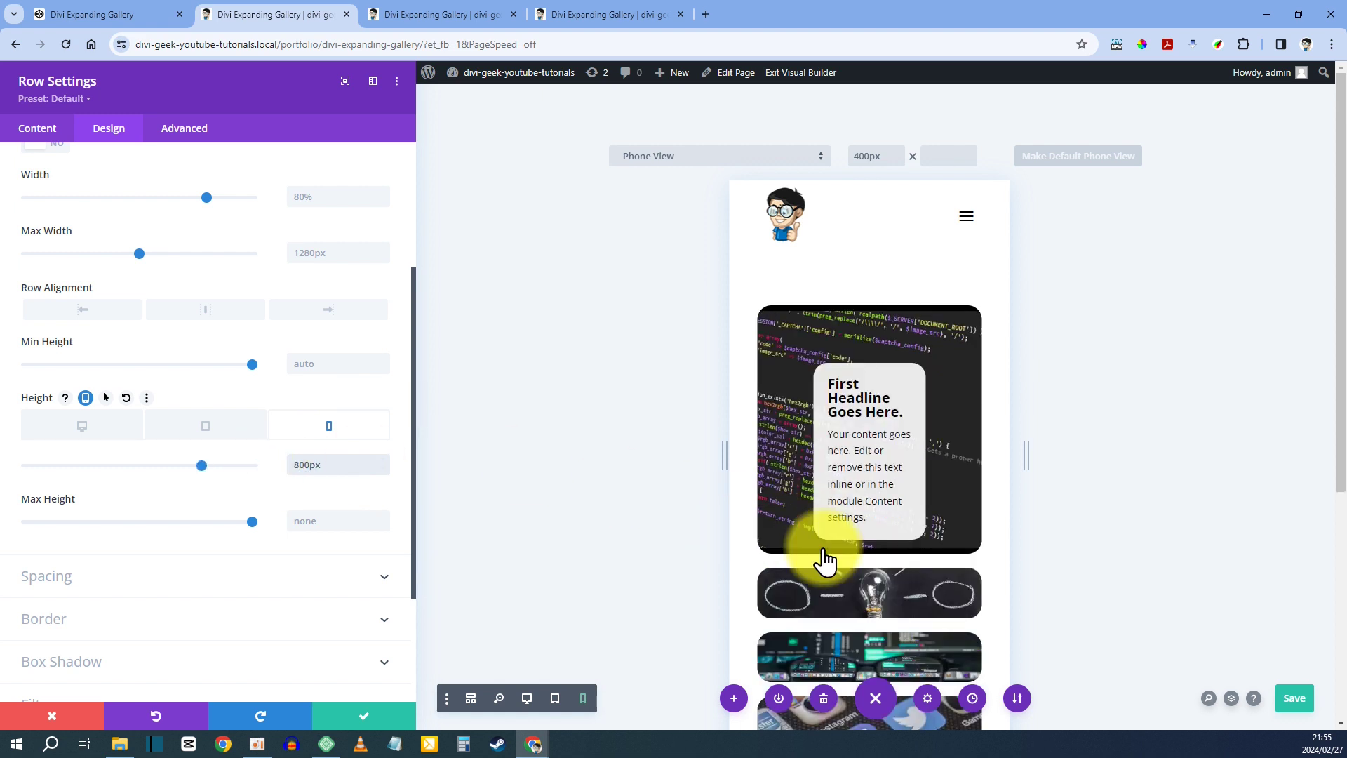
{"action": "left_click", "coordinate": [1295, 698]}
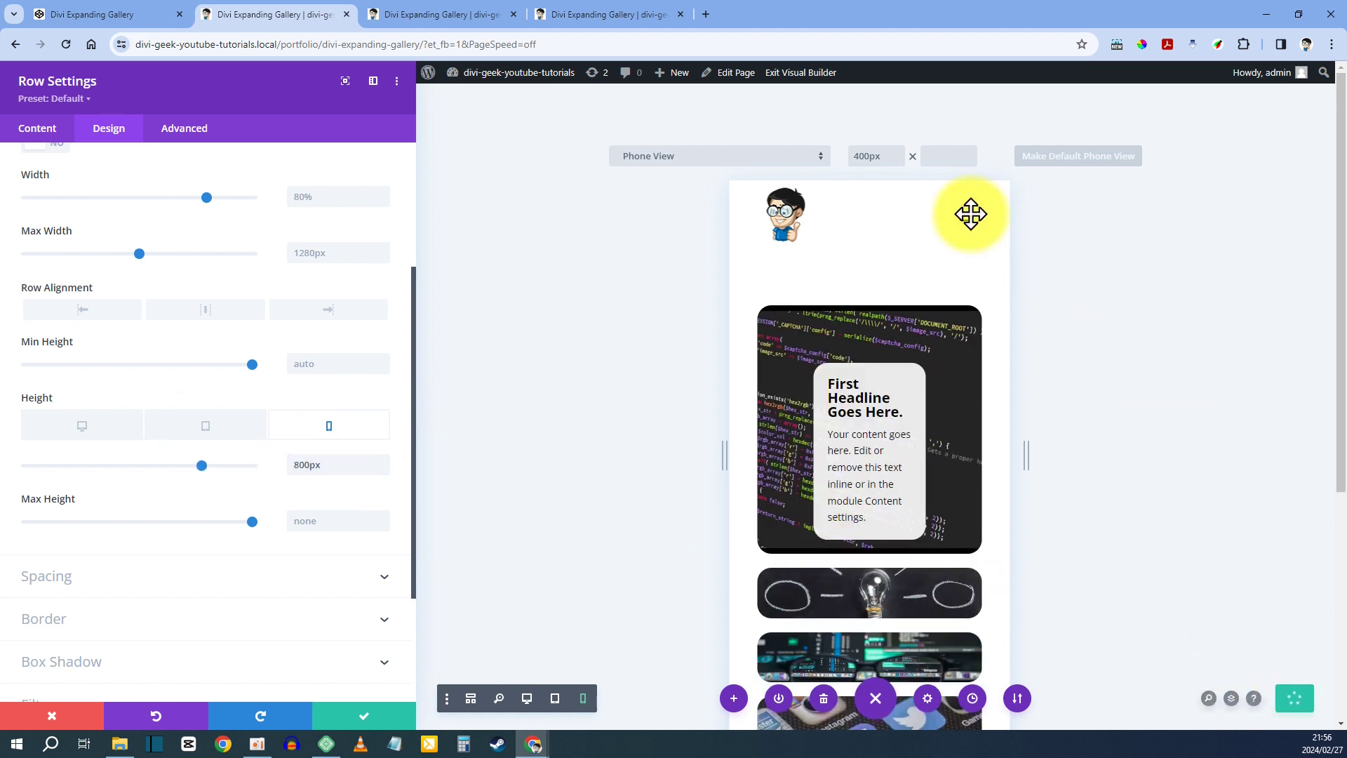
- Compare the live phone preview with the row's 800px height setting in the builder
{"action": "left_click", "coordinate": [453, 5]}
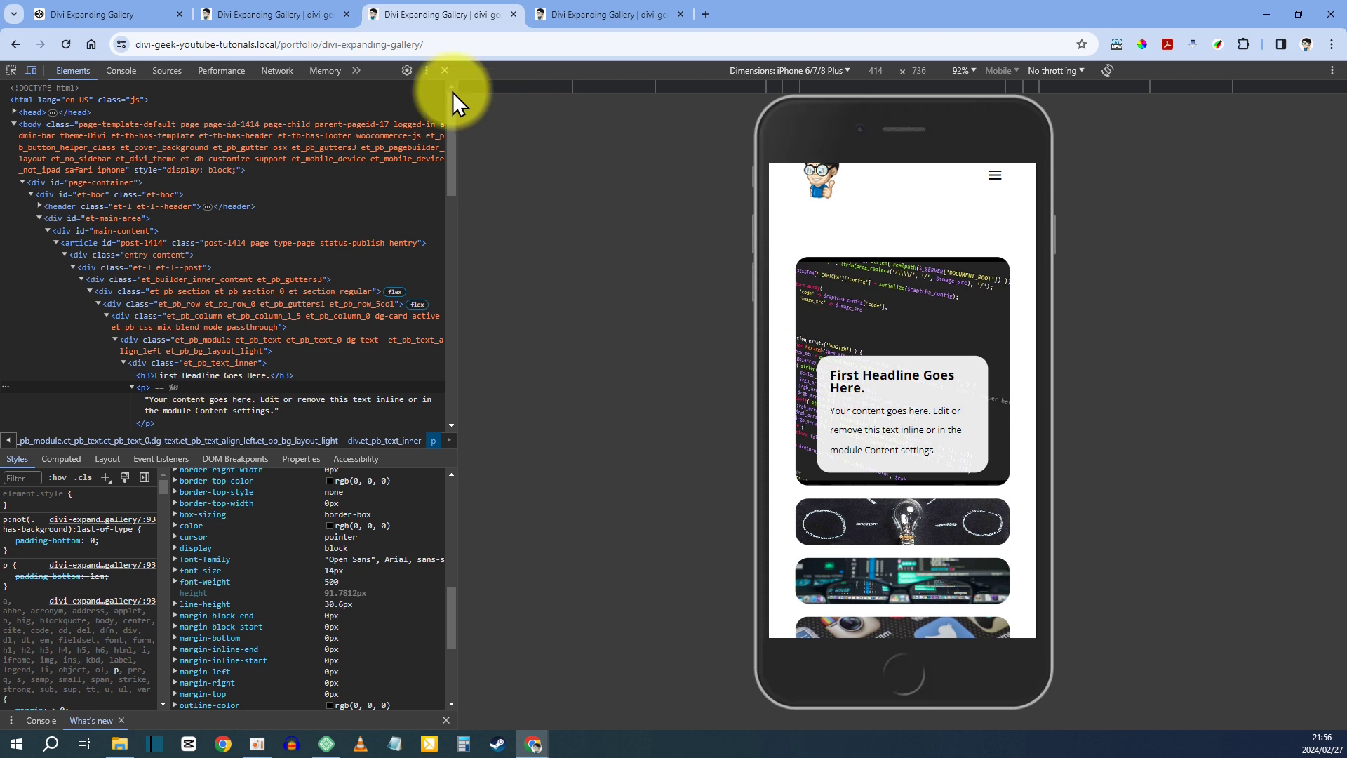
{"action": "left_click", "coordinate": [313, 16]}
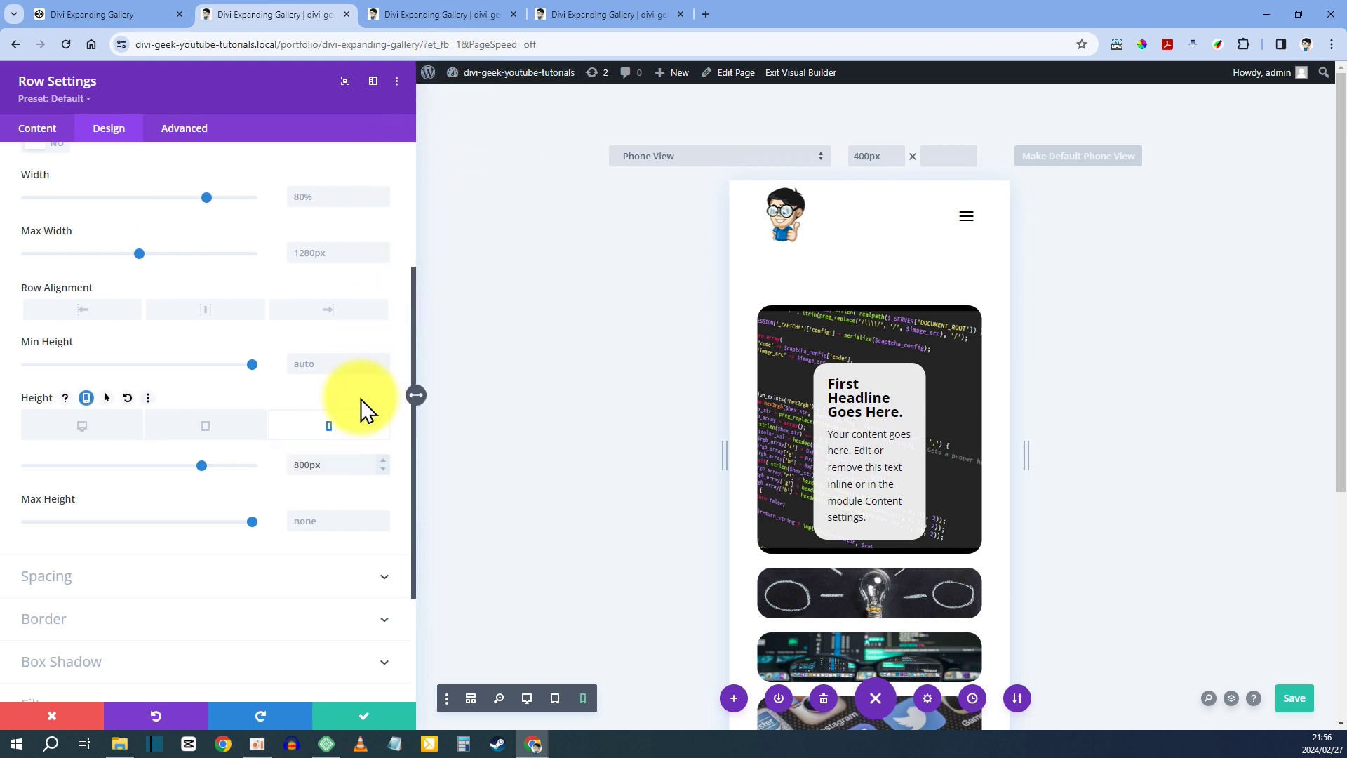
{"action": "left_click", "coordinate": [460, 11]}
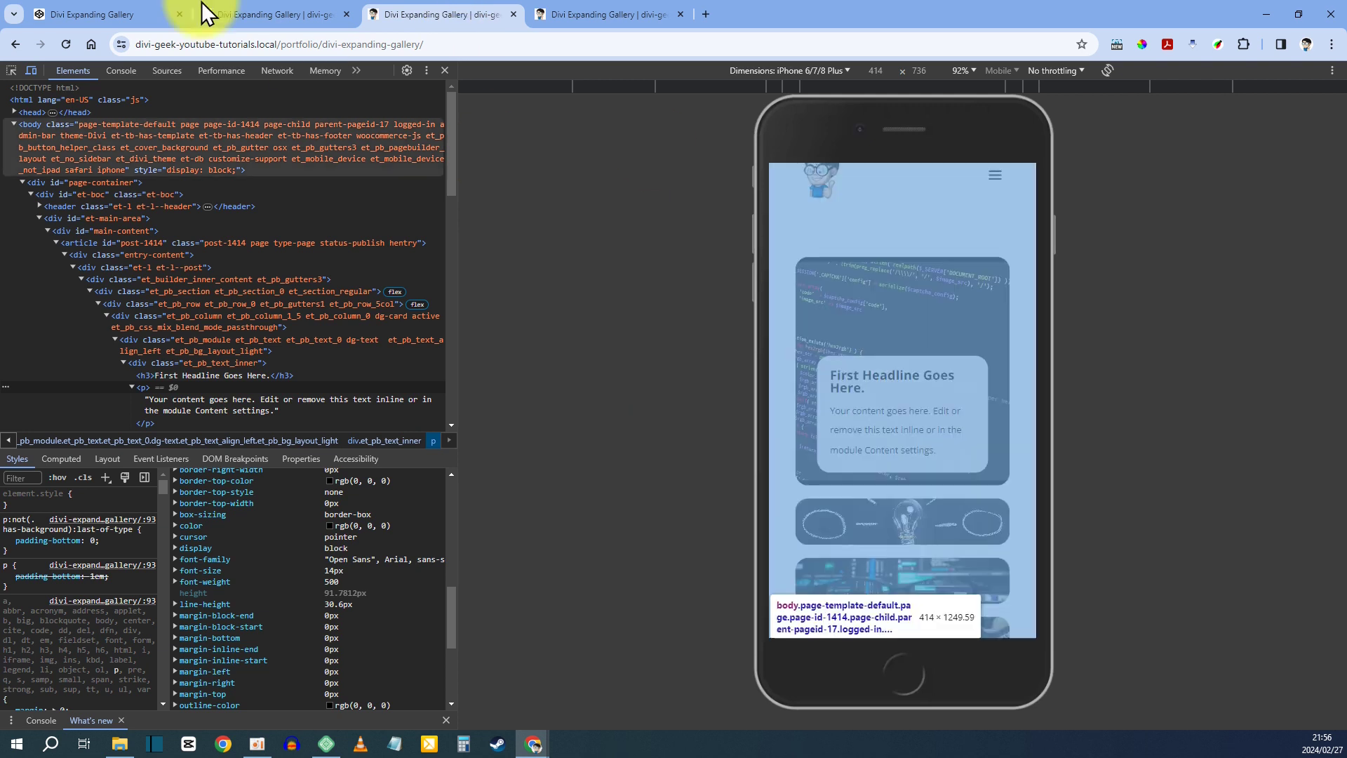
- Accept the row settings, return the builder to desktop view and clear the section's minimum height
{"action": "left_click", "coordinate": [253, 14]}
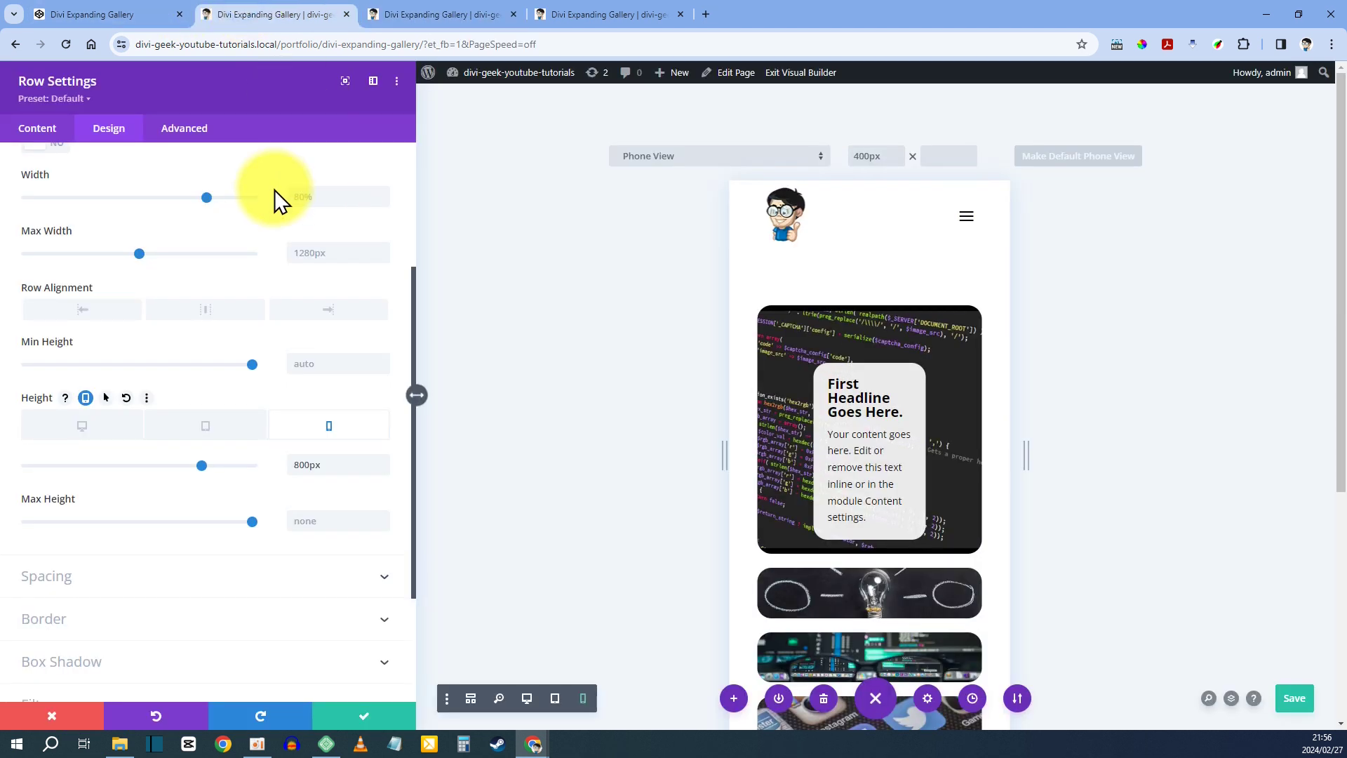
{"action": "left_click", "coordinate": [362, 706]}
{"action": "left_click", "coordinate": [111, 698]}
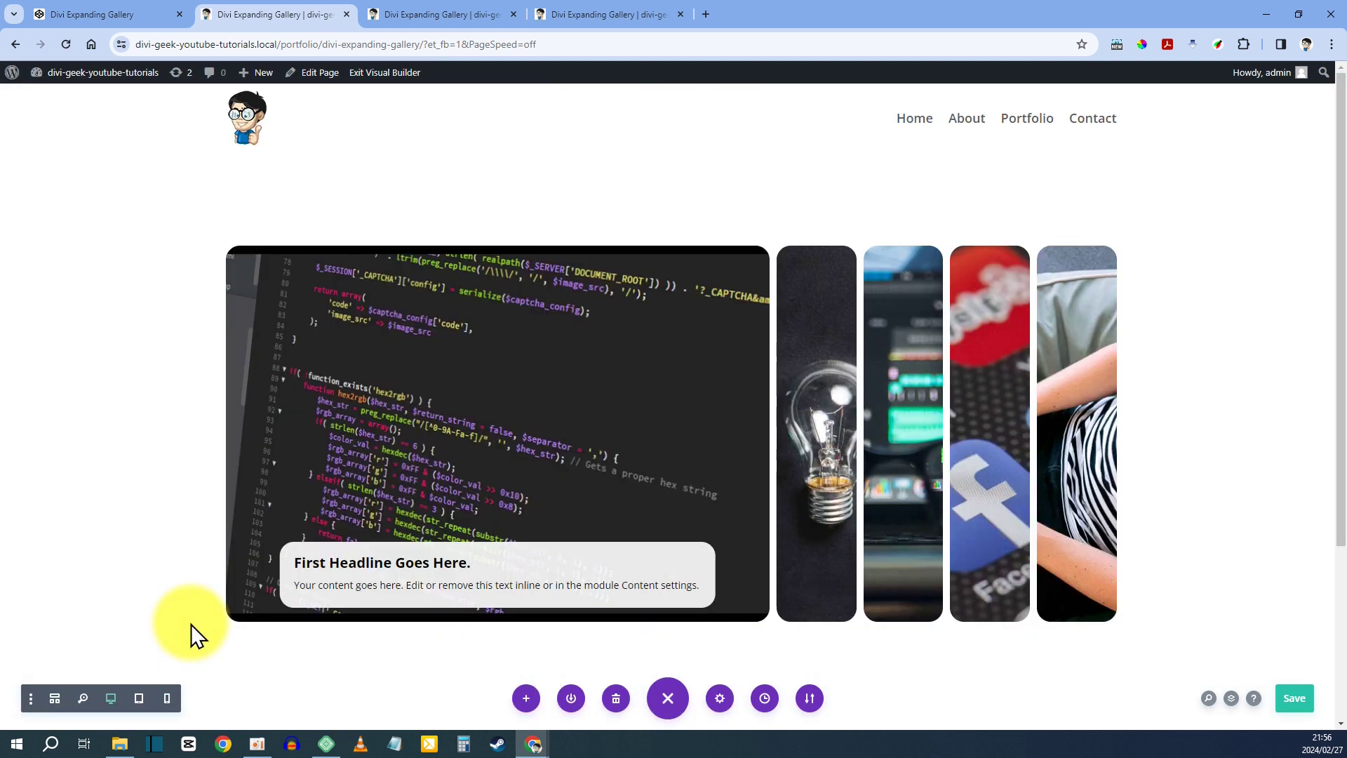
{"action": "left_click", "coordinate": [40, 169]}
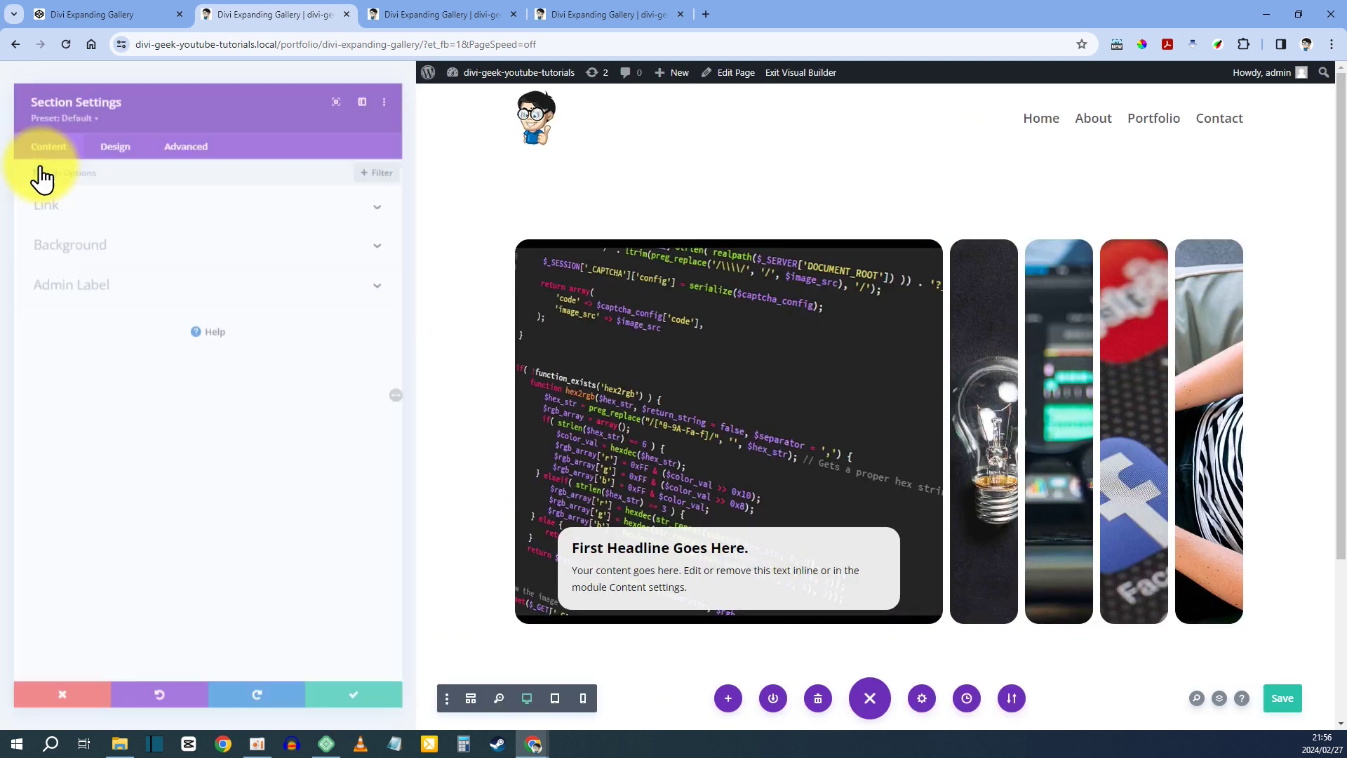
{"action": "left_click", "coordinate": [110, 129]}
{"action": "left_click", "coordinate": [60, 230]}
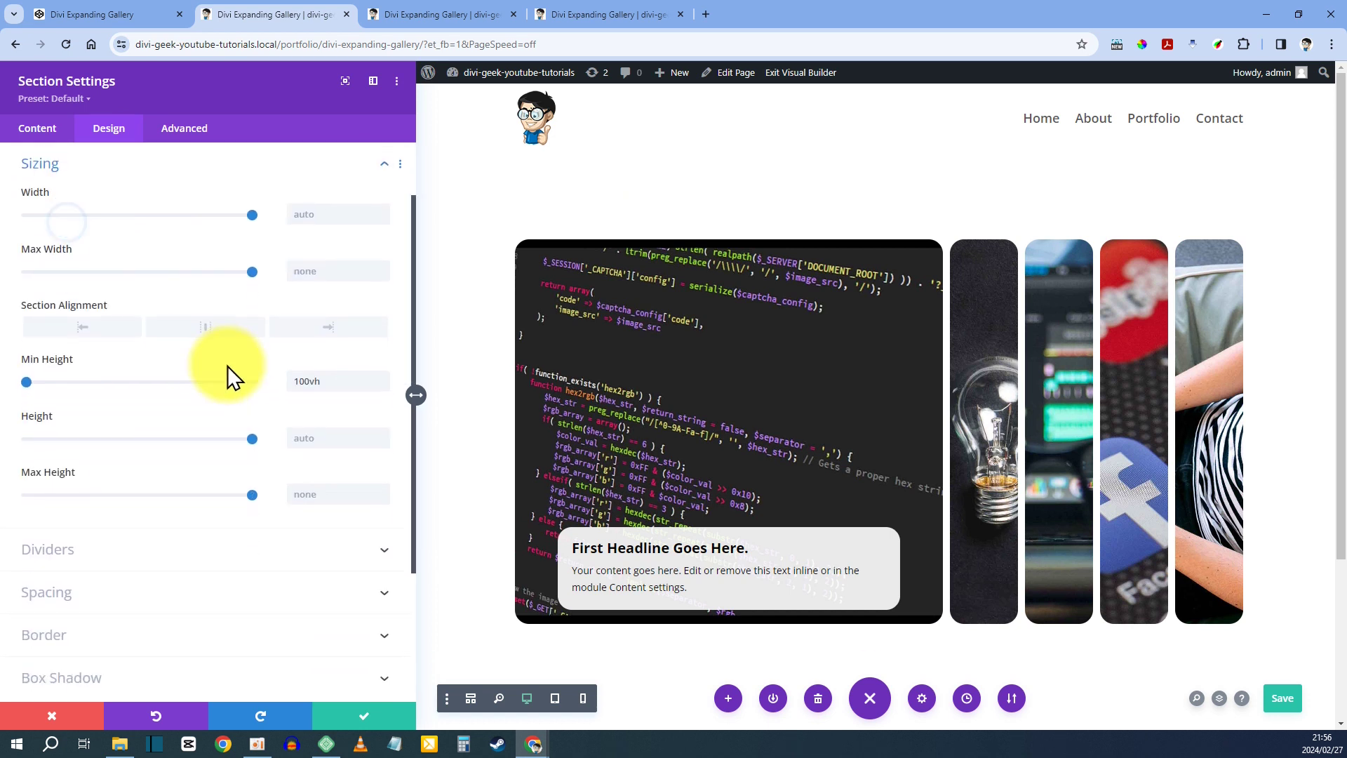
{"action": "double_click", "coordinate": [319, 380]}
{"action": "key", "text": "BackSpace"}
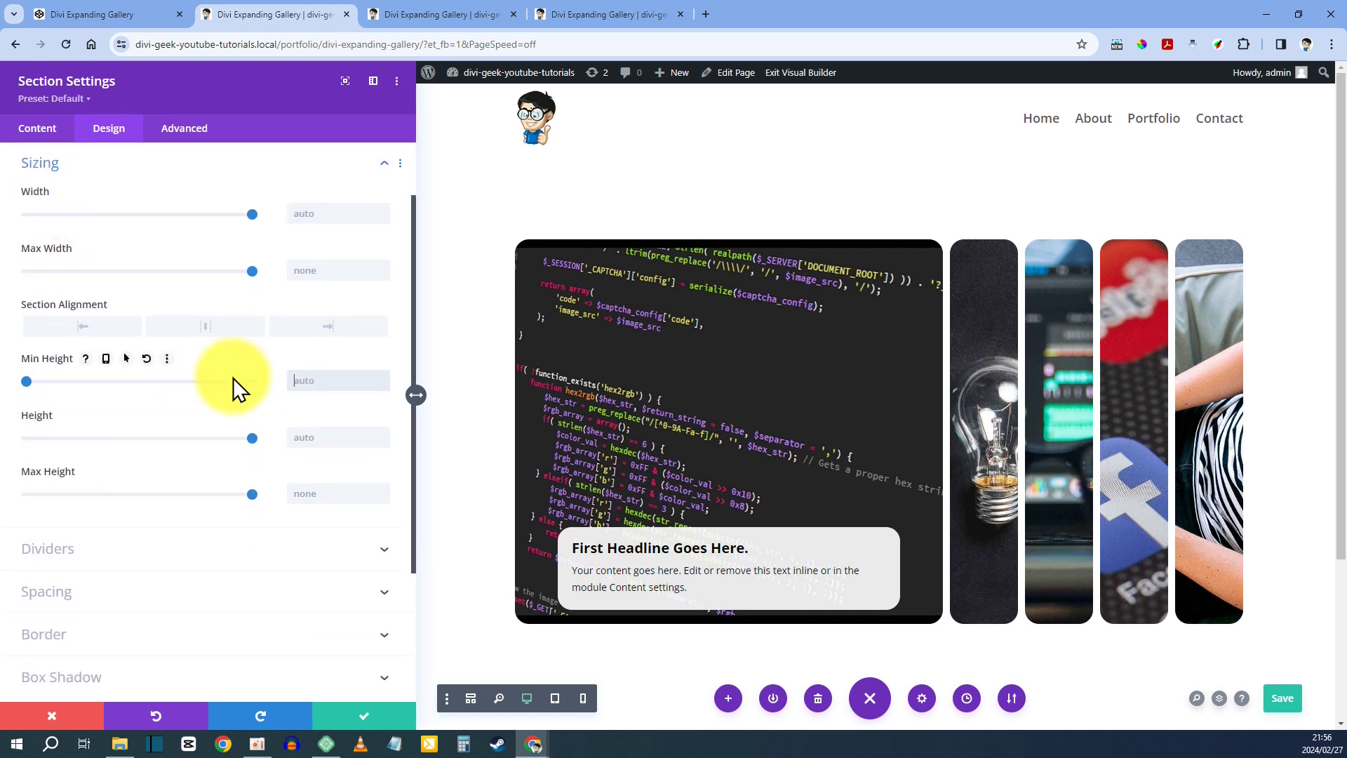
- Remove the display: flex and flex-direction CSS from the section's main element, accept the settings and save the page
{"action": "left_click", "coordinate": [186, 129]}
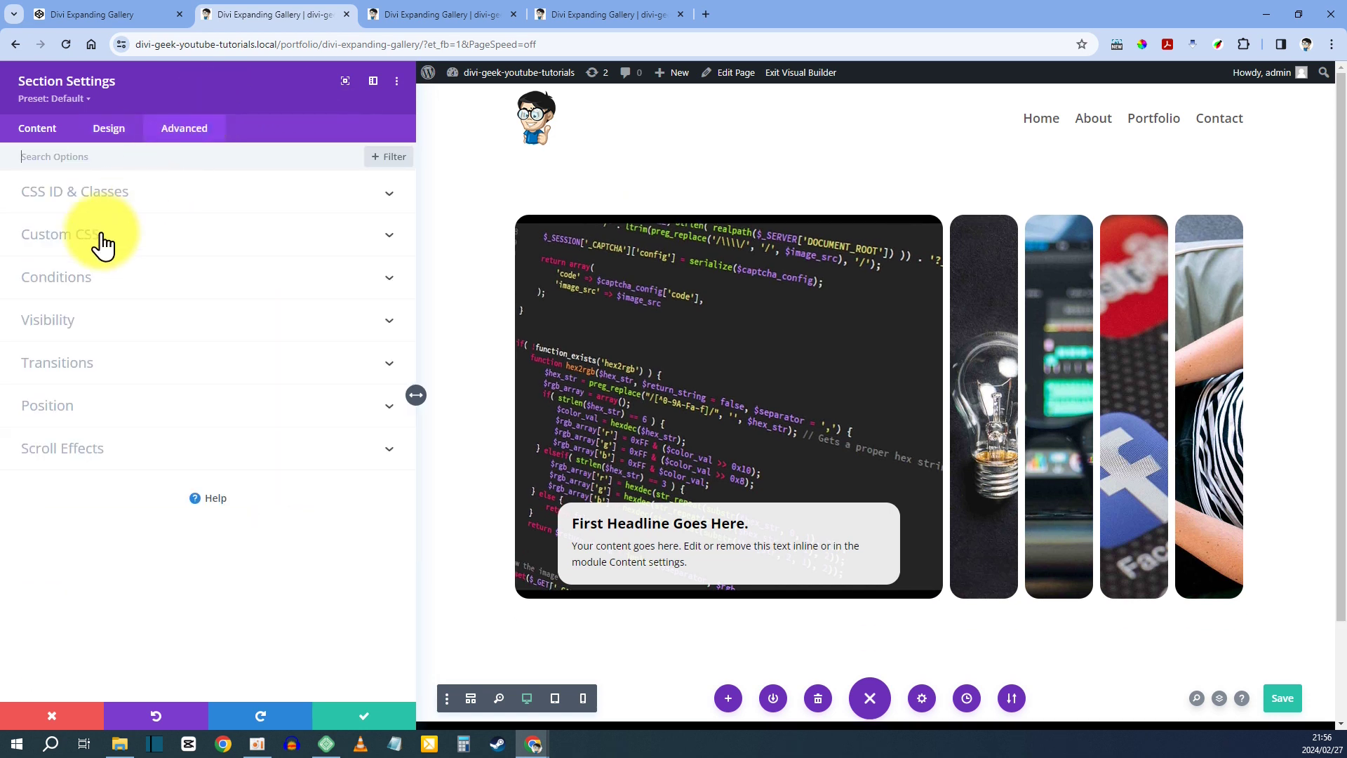
{"action": "left_click", "coordinate": [102, 242]}
{"action": "left_click", "coordinate": [267, 199]}
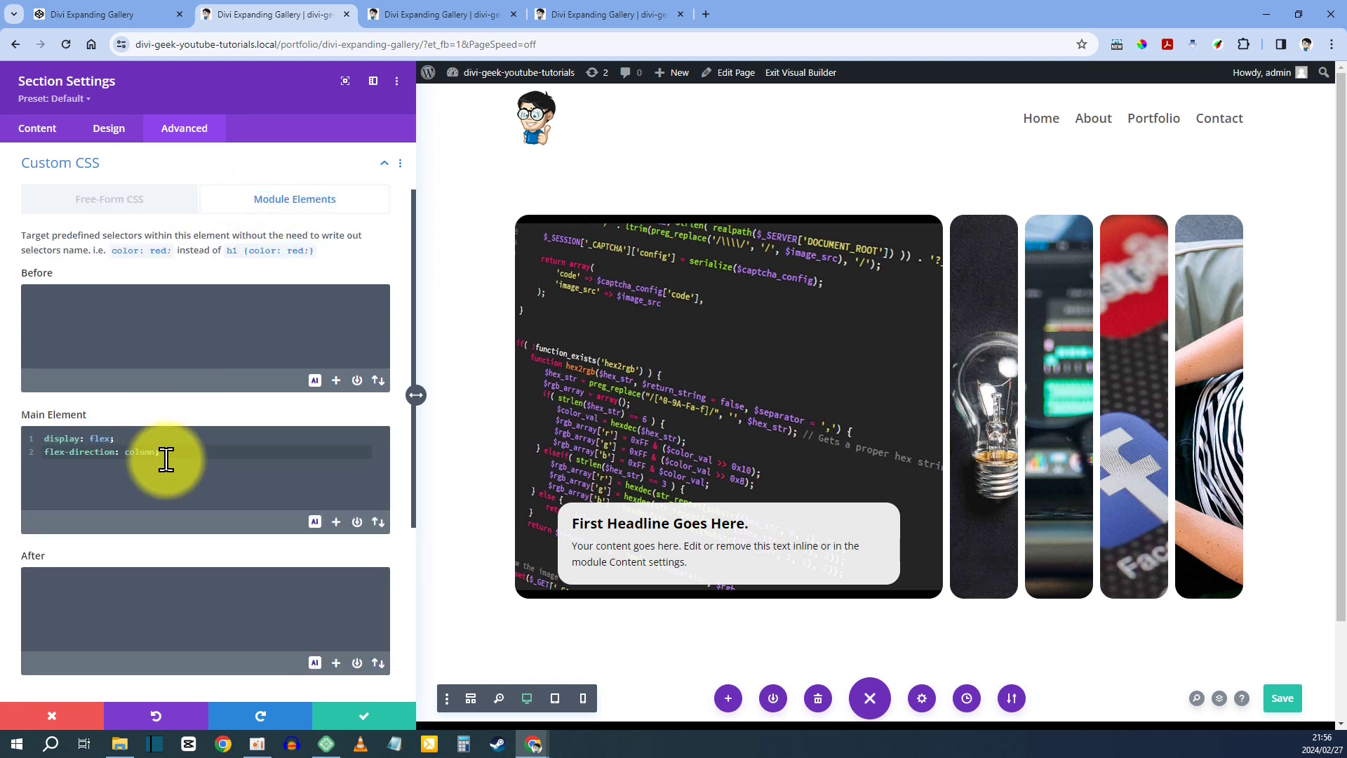
{"action": "left_click_drag", "start_coordinate": [166, 459], "coordinate": [6, 421]}
{"action": "key", "text": "BackSpace"}
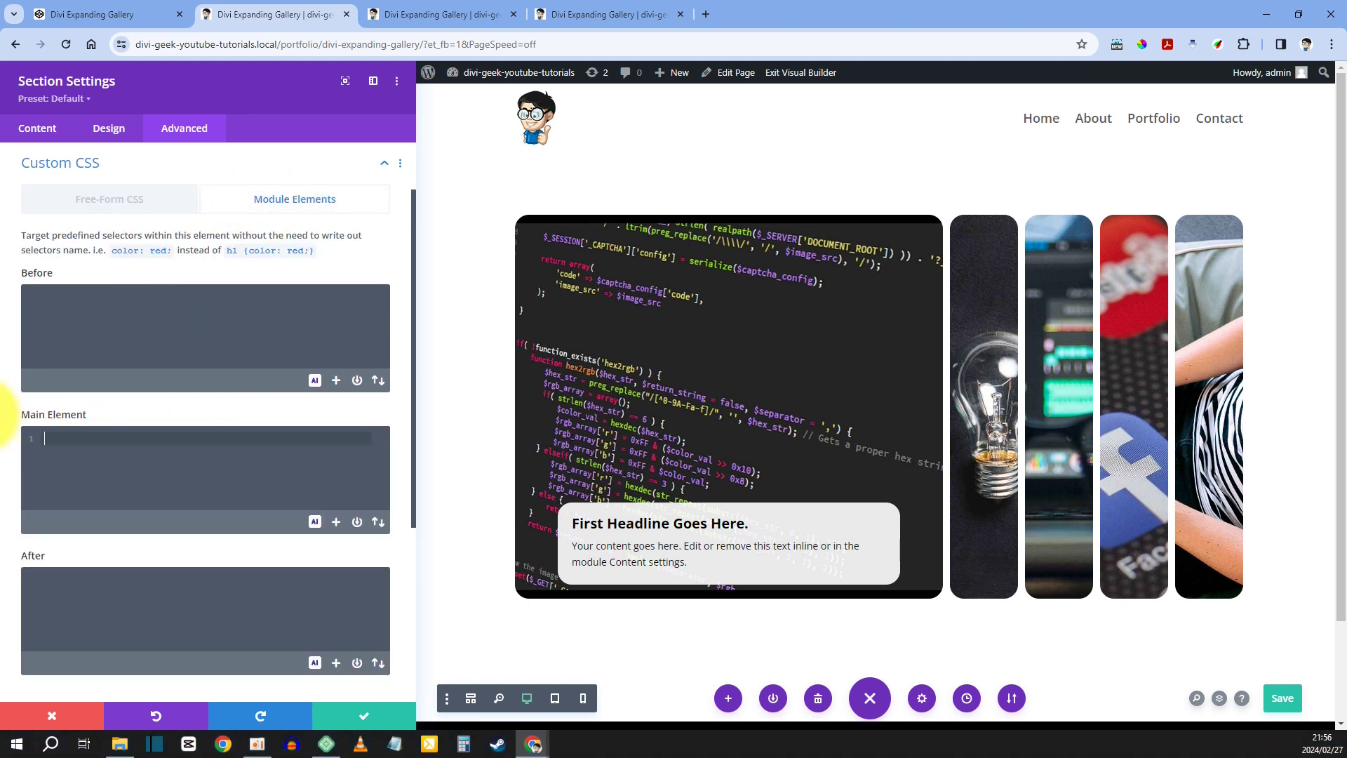
{"action": "left_click", "coordinate": [358, 723]}
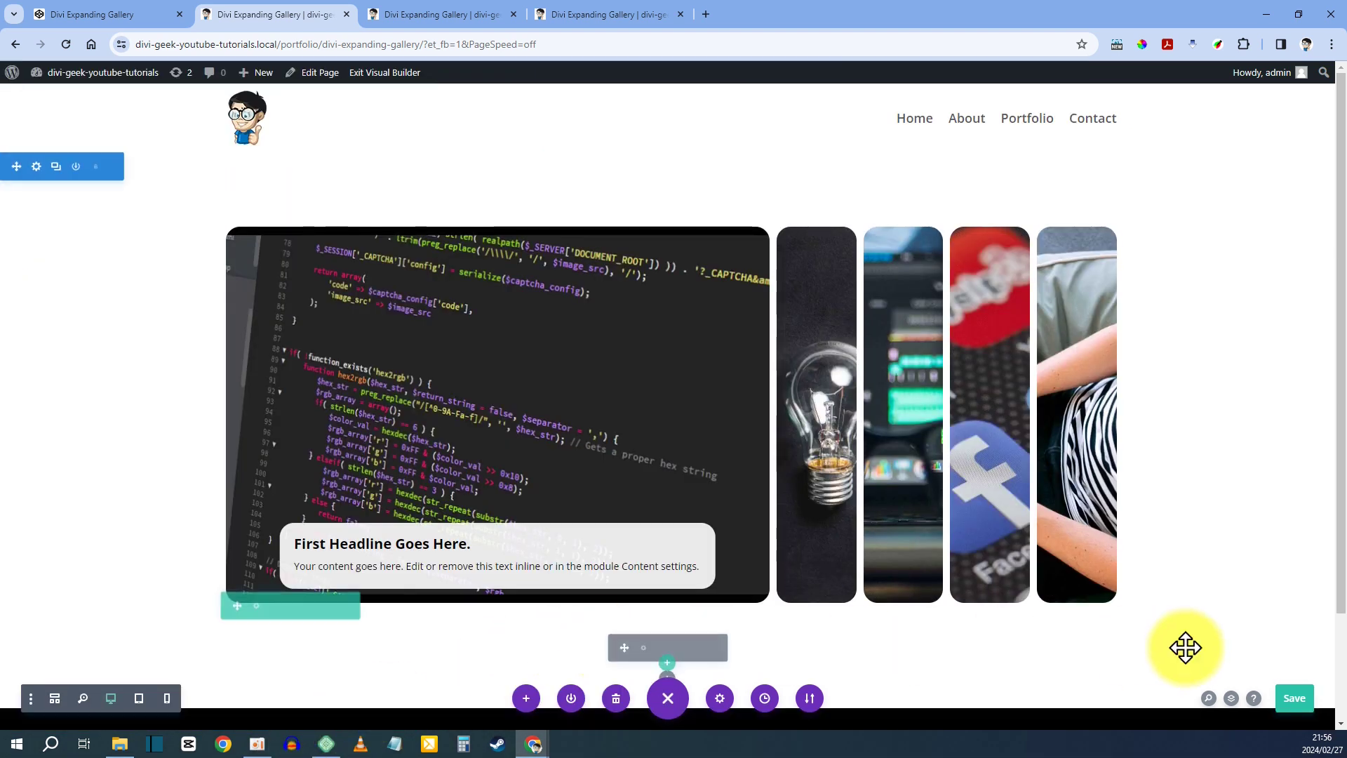
{"action": "left_click", "coordinate": [1294, 697]}
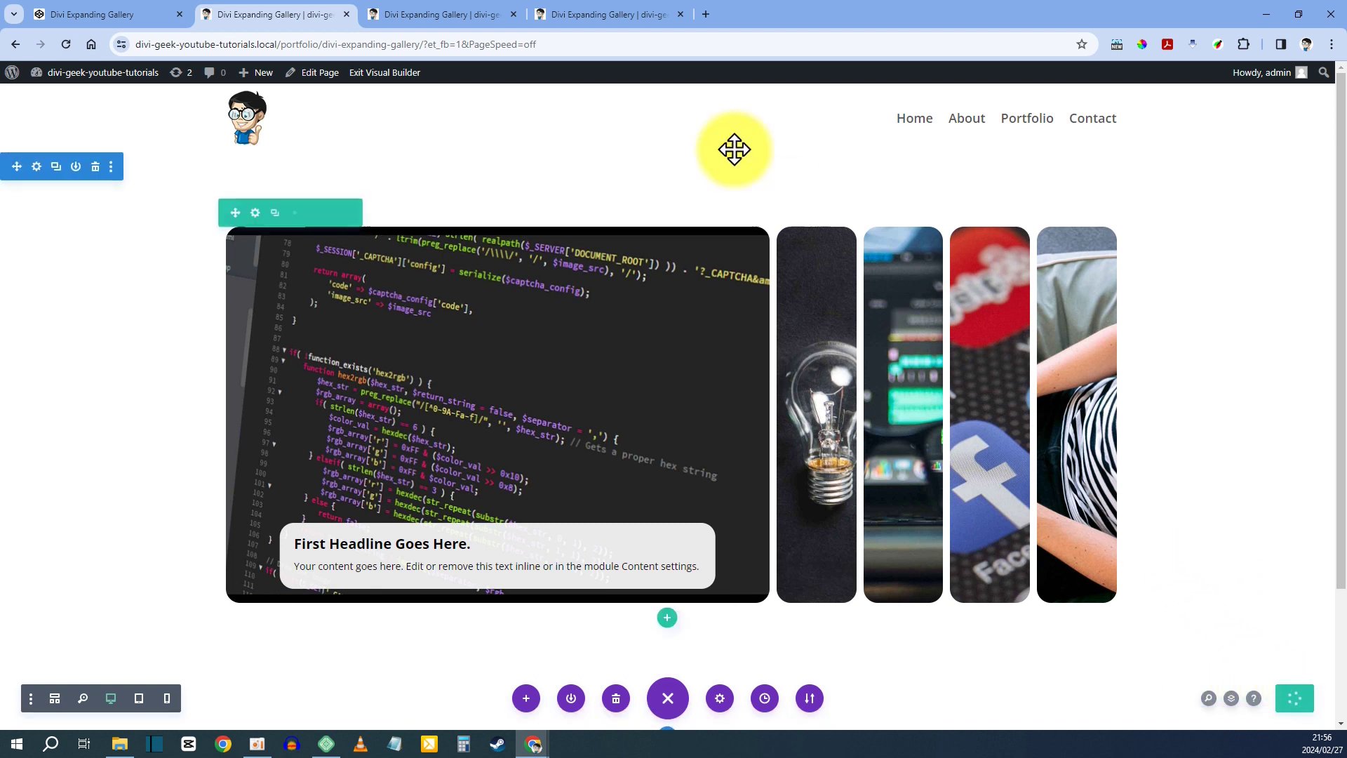
- Review the gallery row's height settings for desktop and phone in the builder
{"action": "left_click", "coordinate": [399, 2]}
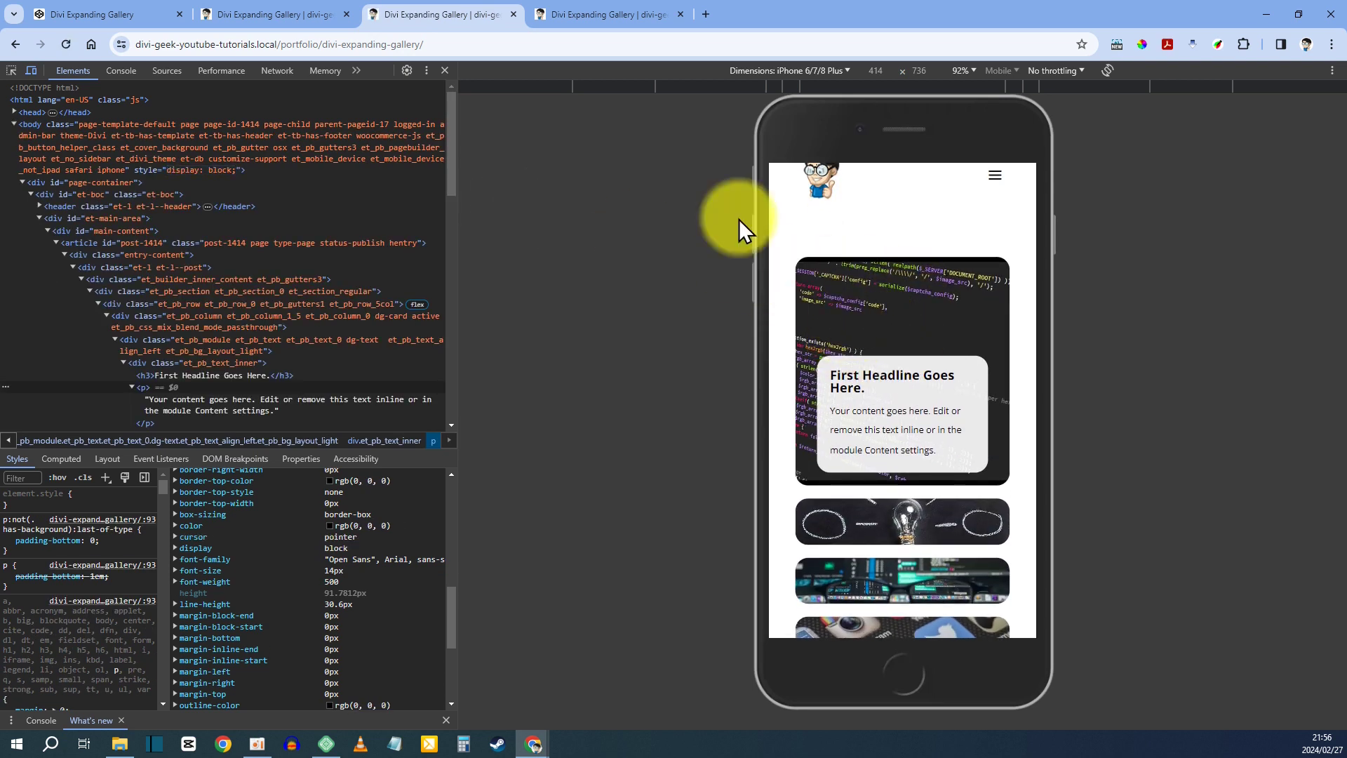
{"action": "left_click", "coordinate": [306, 19]}
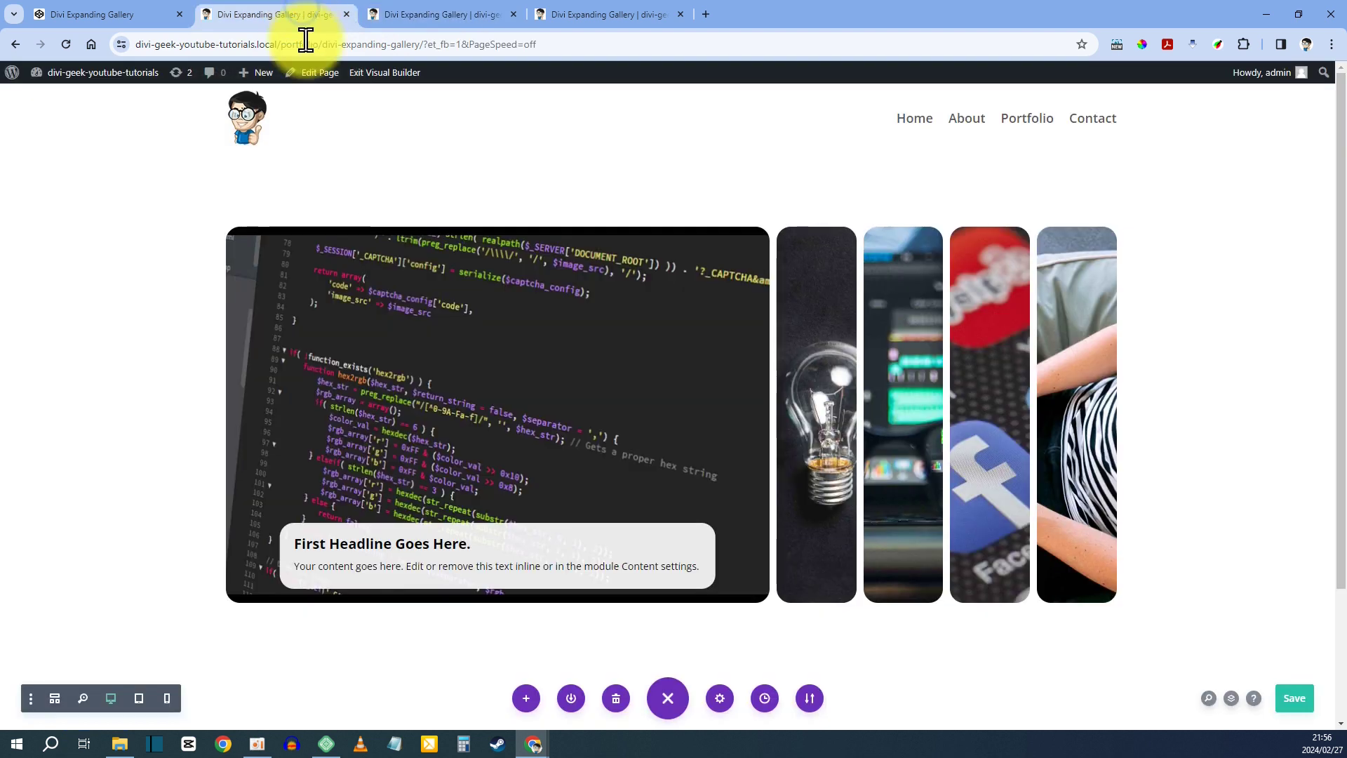
{"action": "mouse_move", "coordinate": [336, 294]}
{"action": "left_click", "coordinate": [257, 213]}
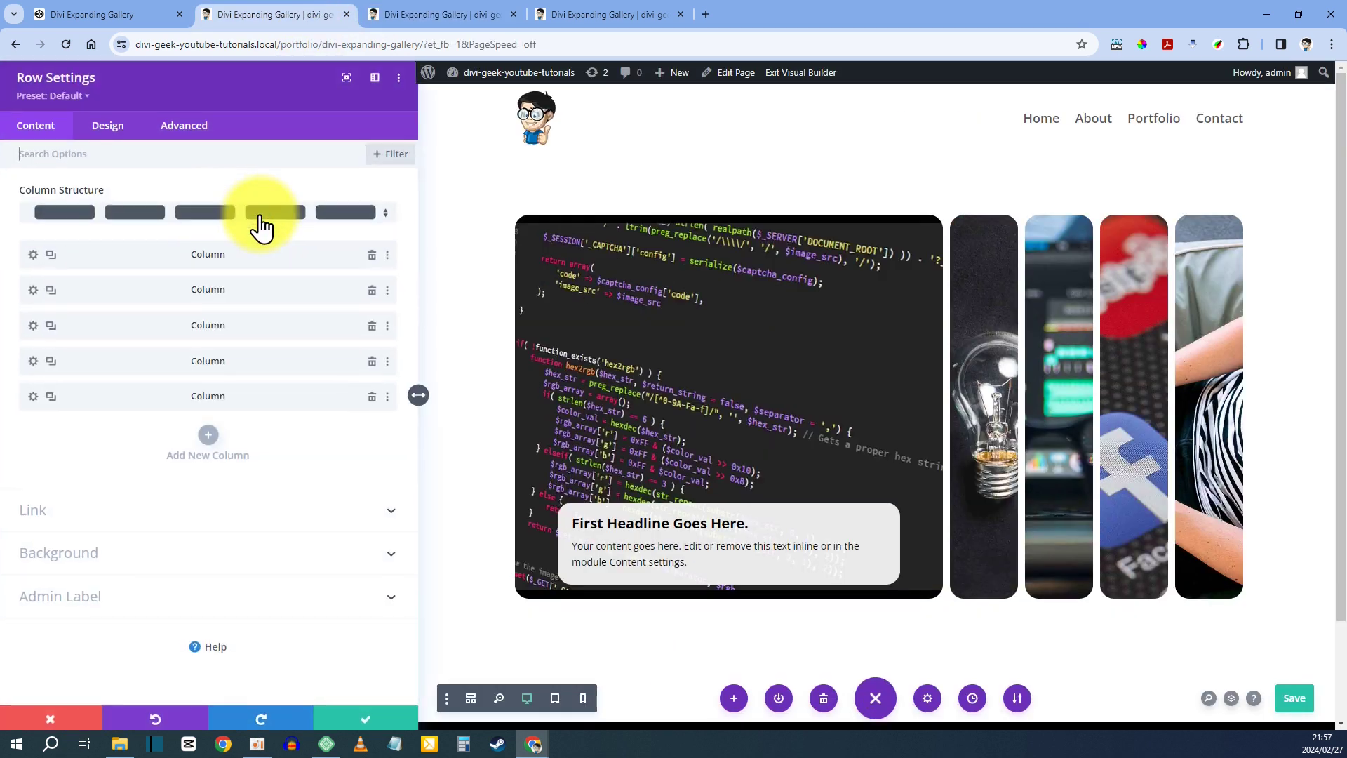
{"action": "left_click", "coordinate": [112, 130]}
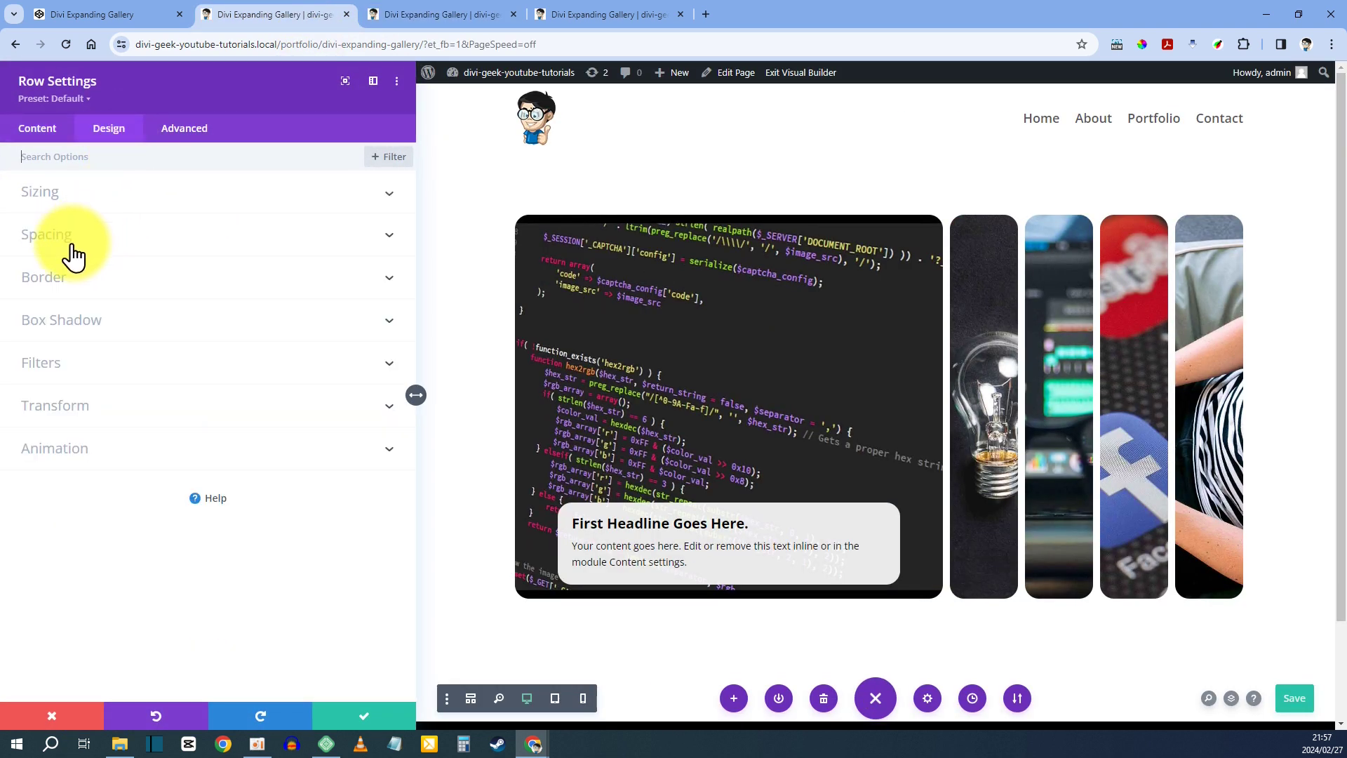
{"action": "left_click", "coordinate": [66, 205]}
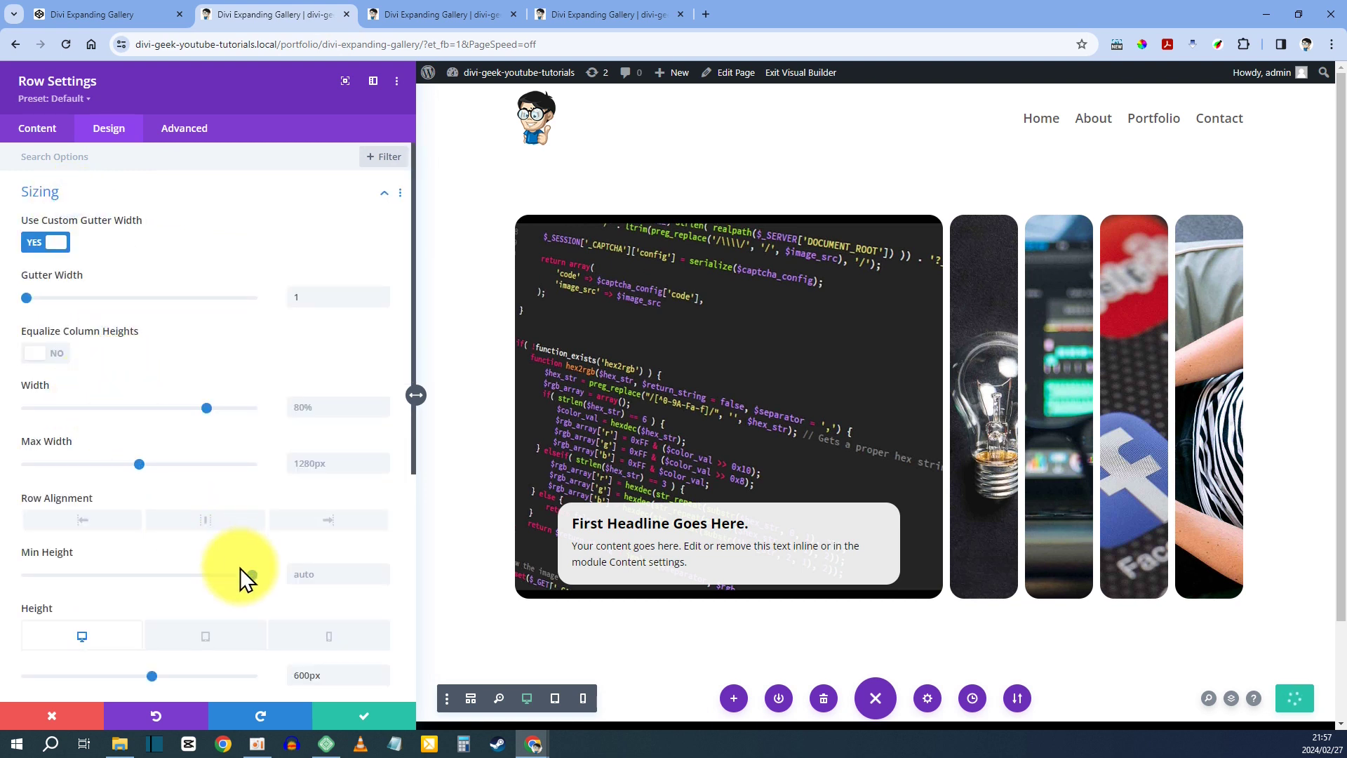
{"action": "scroll", "coordinate": [237, 567], "scroll_direction": "down", "scroll_amount": 1}
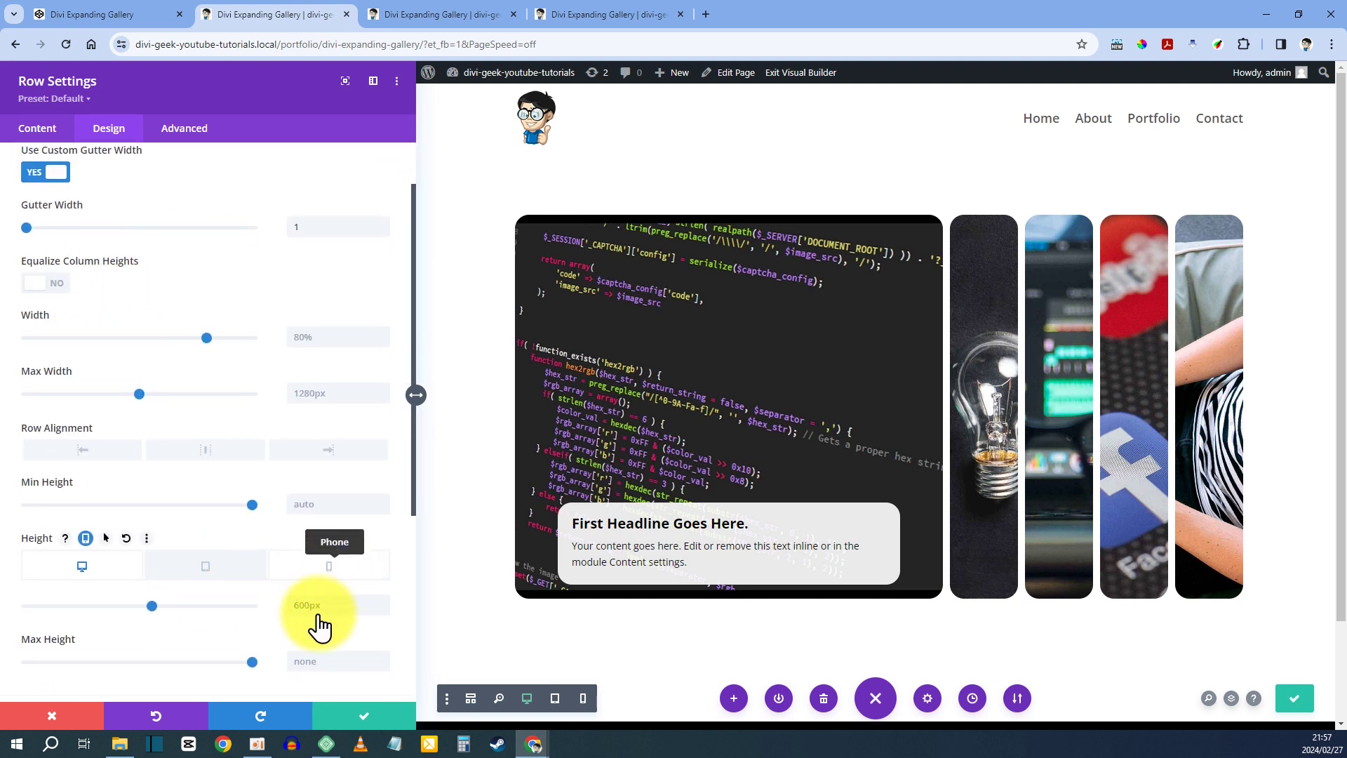
{"action": "left_click", "coordinate": [329, 567]}
{"action": "left_click_drag", "start_coordinate": [335, 603], "coordinate": [300, 613]}
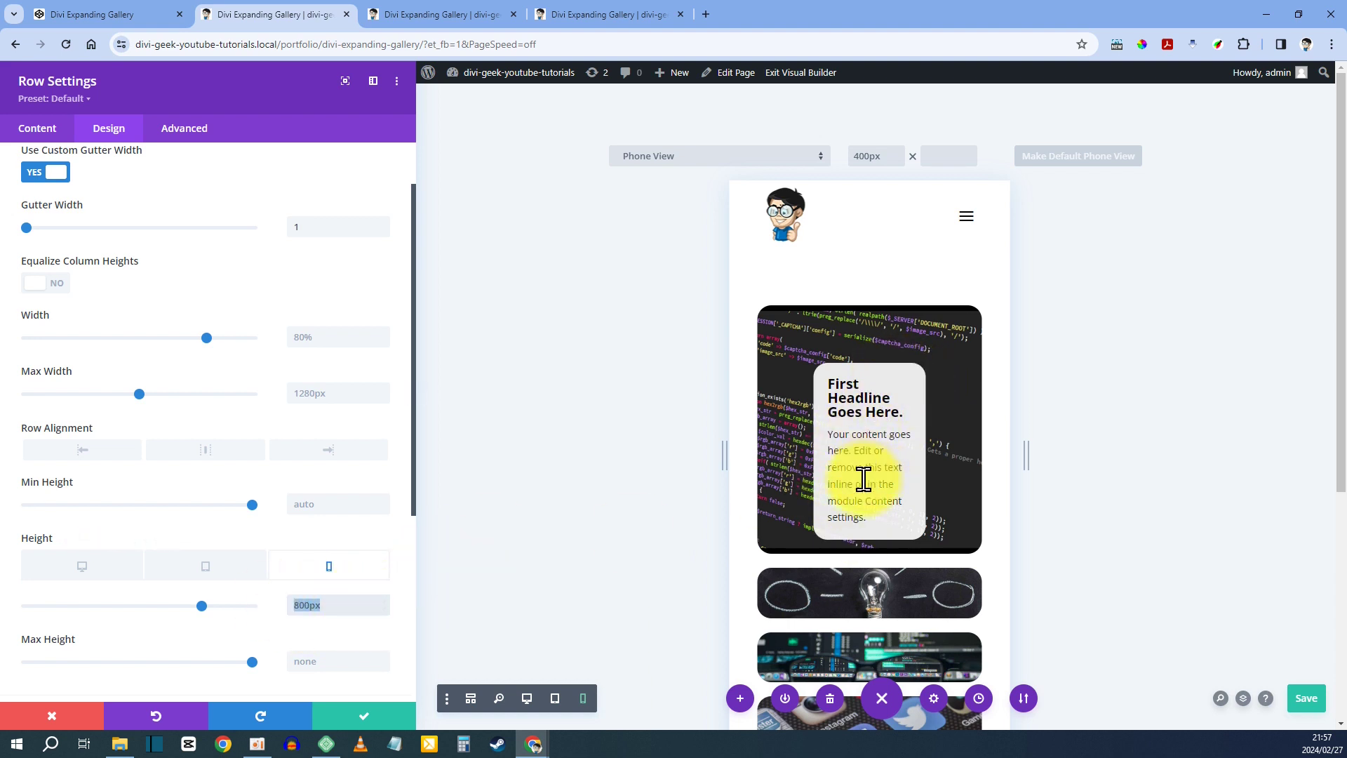
{"action": "left_click", "coordinate": [339, 604]}
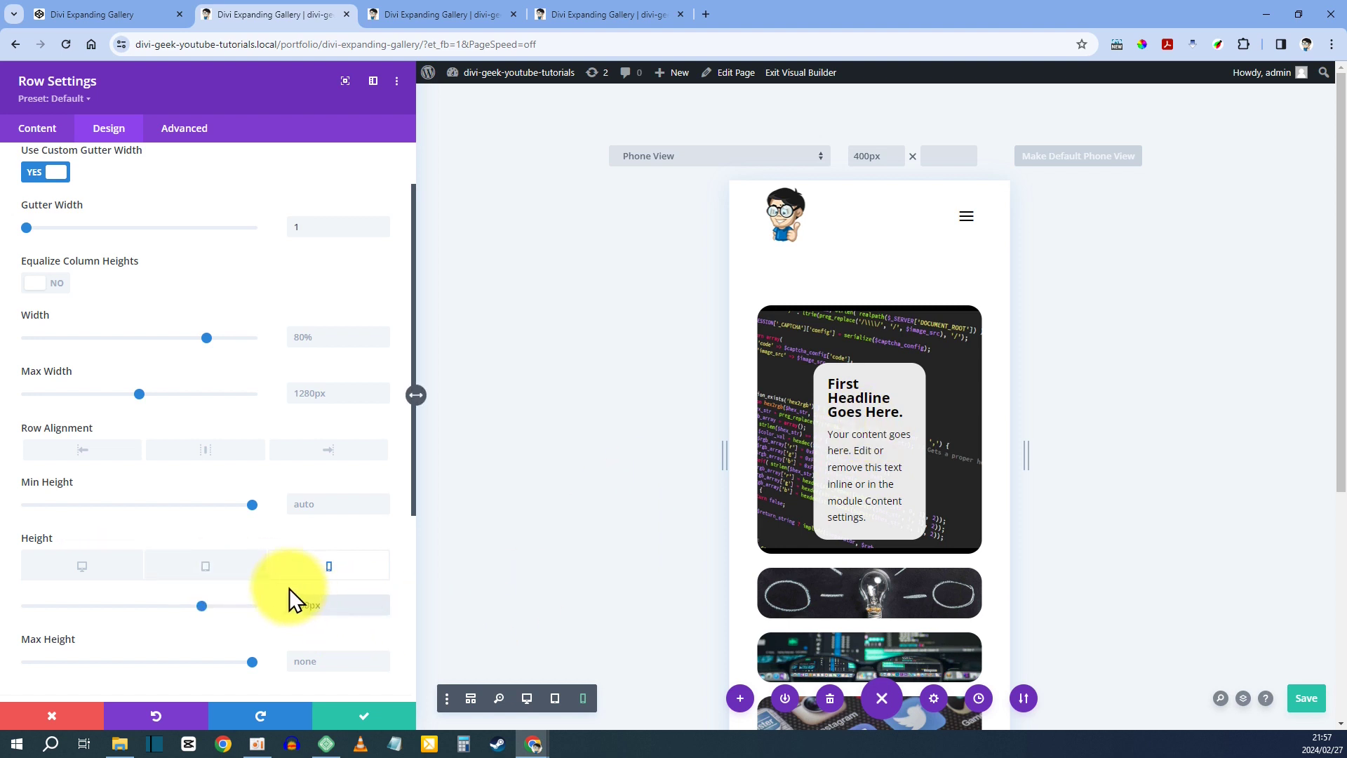
{"action": "left_click", "coordinate": [91, 566]}
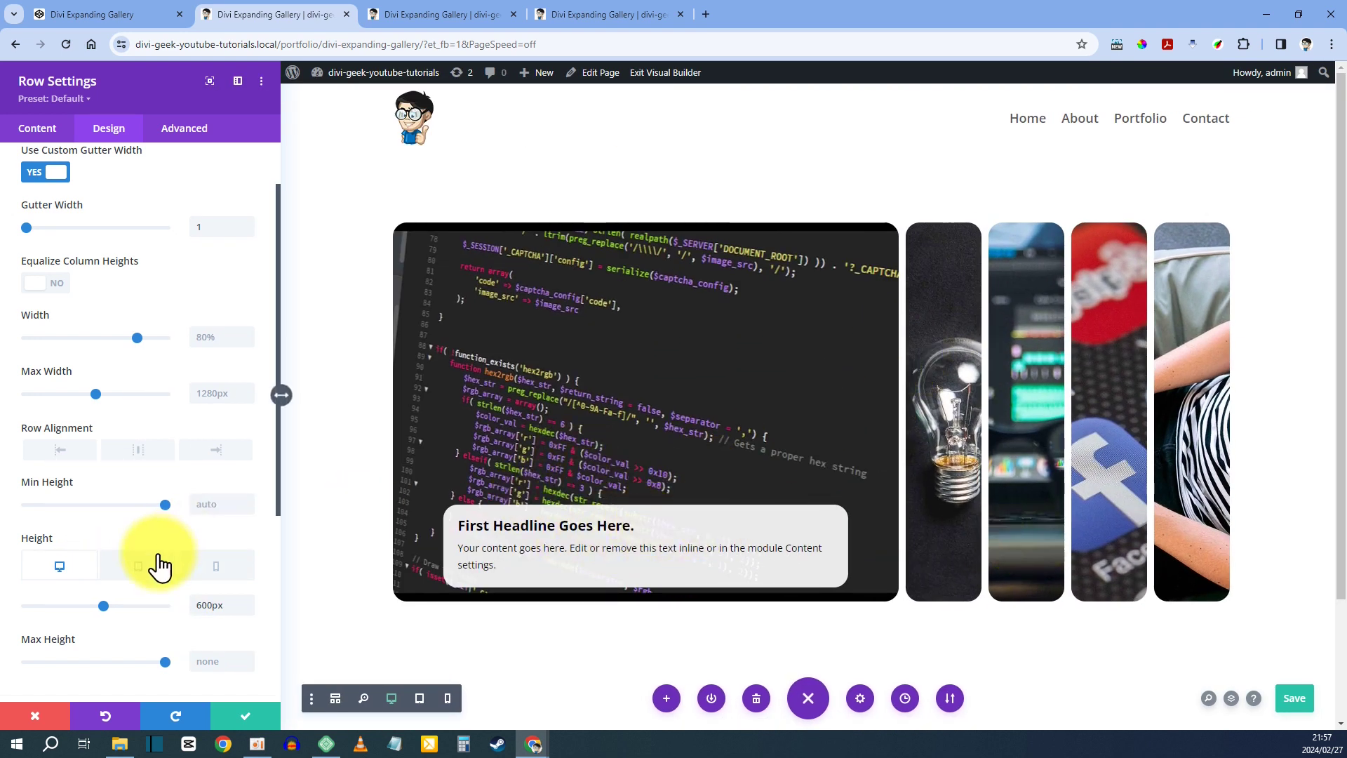
{"action": "left_click", "coordinate": [219, 574]}
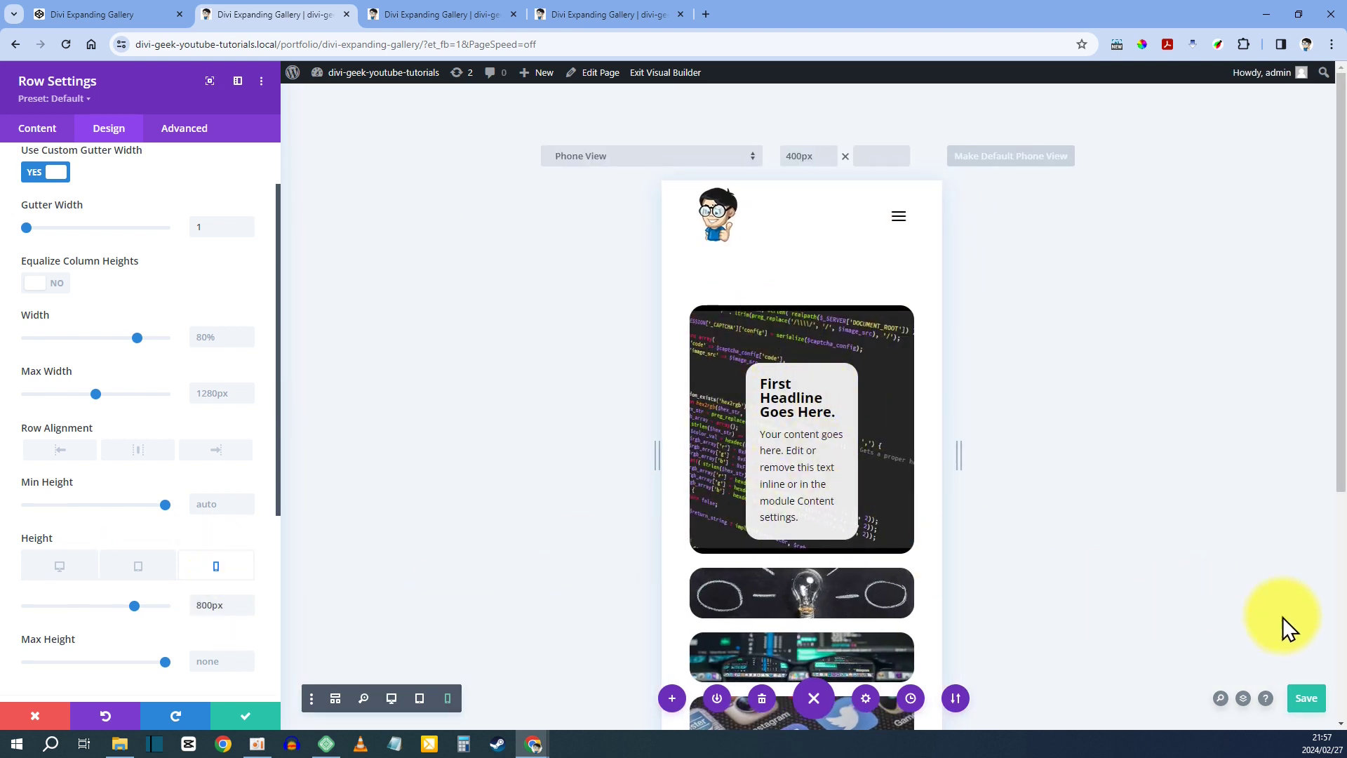
- Test the live iPhone 6/7/8 Plus preview by expanding each of the remaining gallery cards down to the last one
{"action": "left_click", "coordinate": [449, 14]}
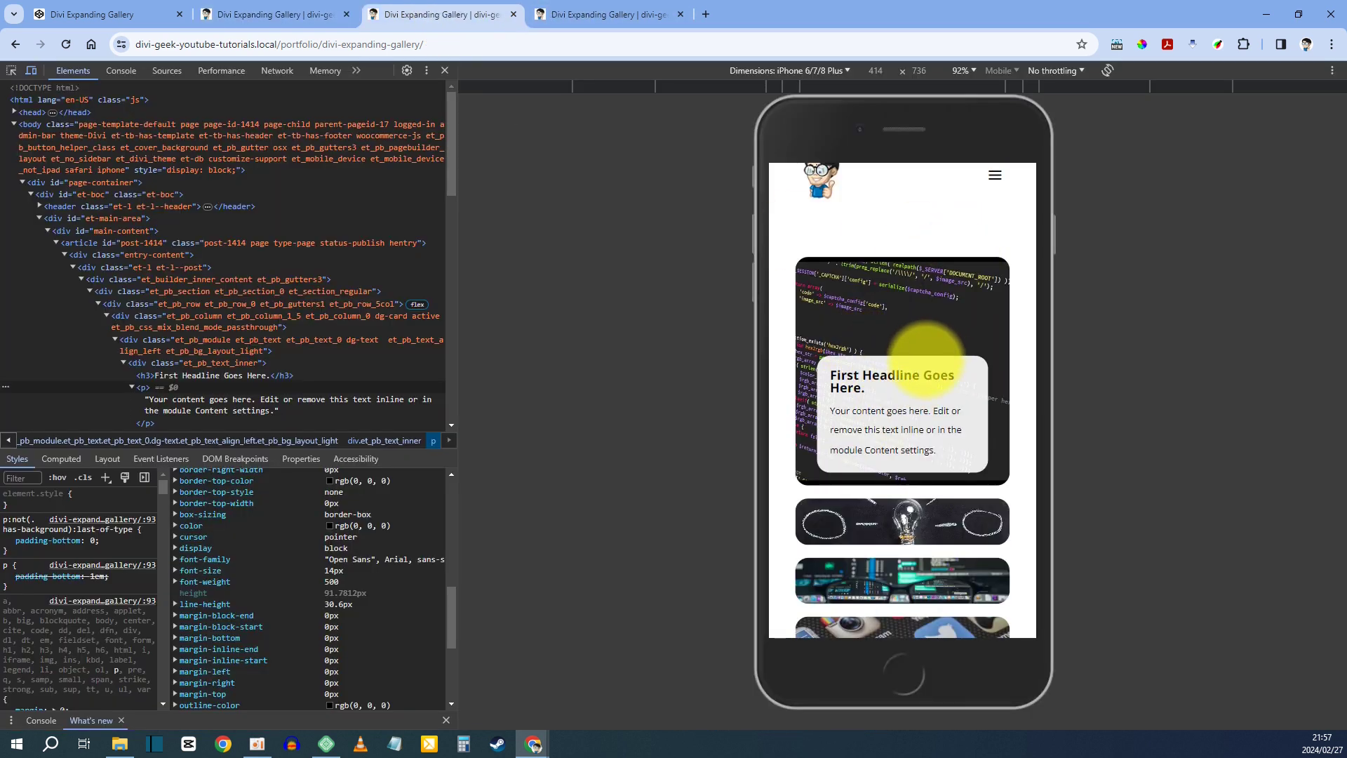
{"action": "left_click", "coordinate": [909, 516]}
{"action": "scroll", "coordinate": [909, 516], "scroll_direction": "down", "scroll_amount": 1}
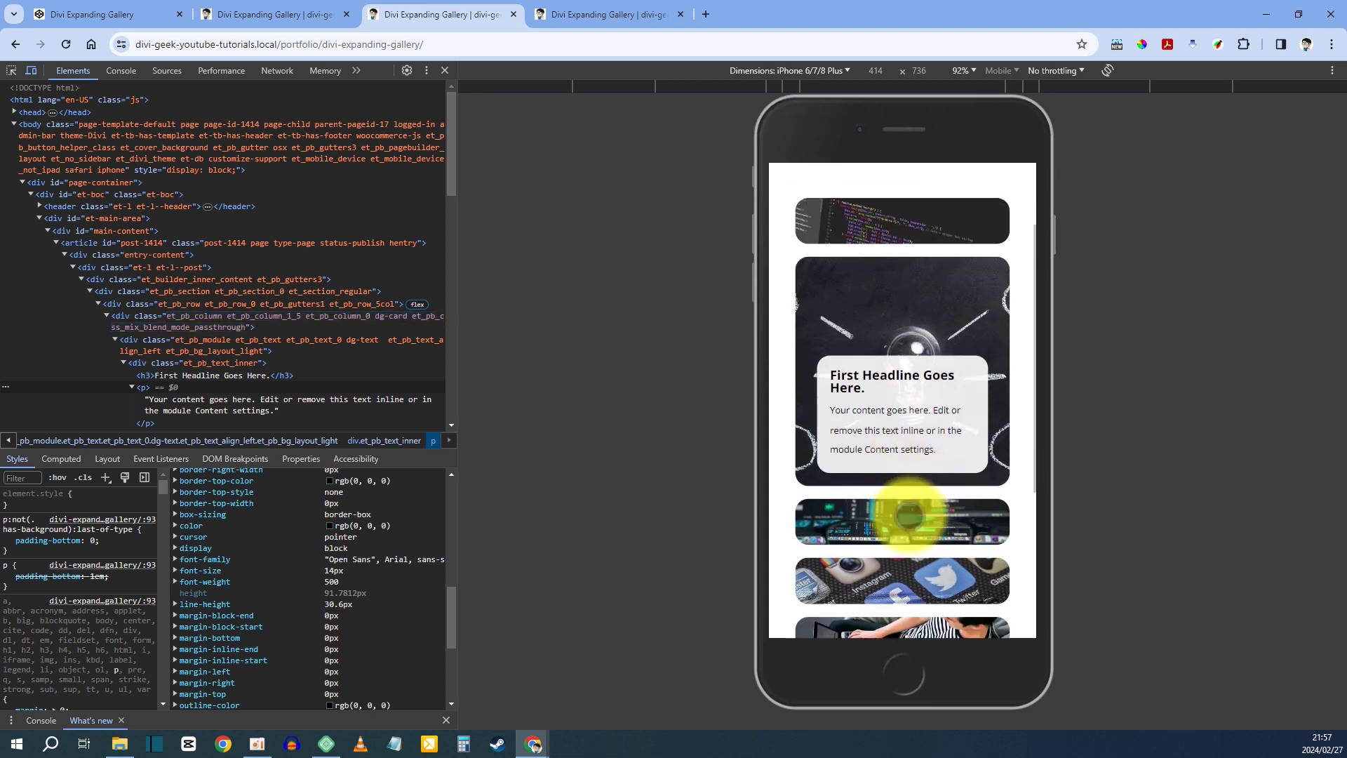
{"action": "left_click", "coordinate": [896, 452]}
{"action": "scroll", "coordinate": [893, 458], "scroll_direction": "down", "scroll_amount": 1}
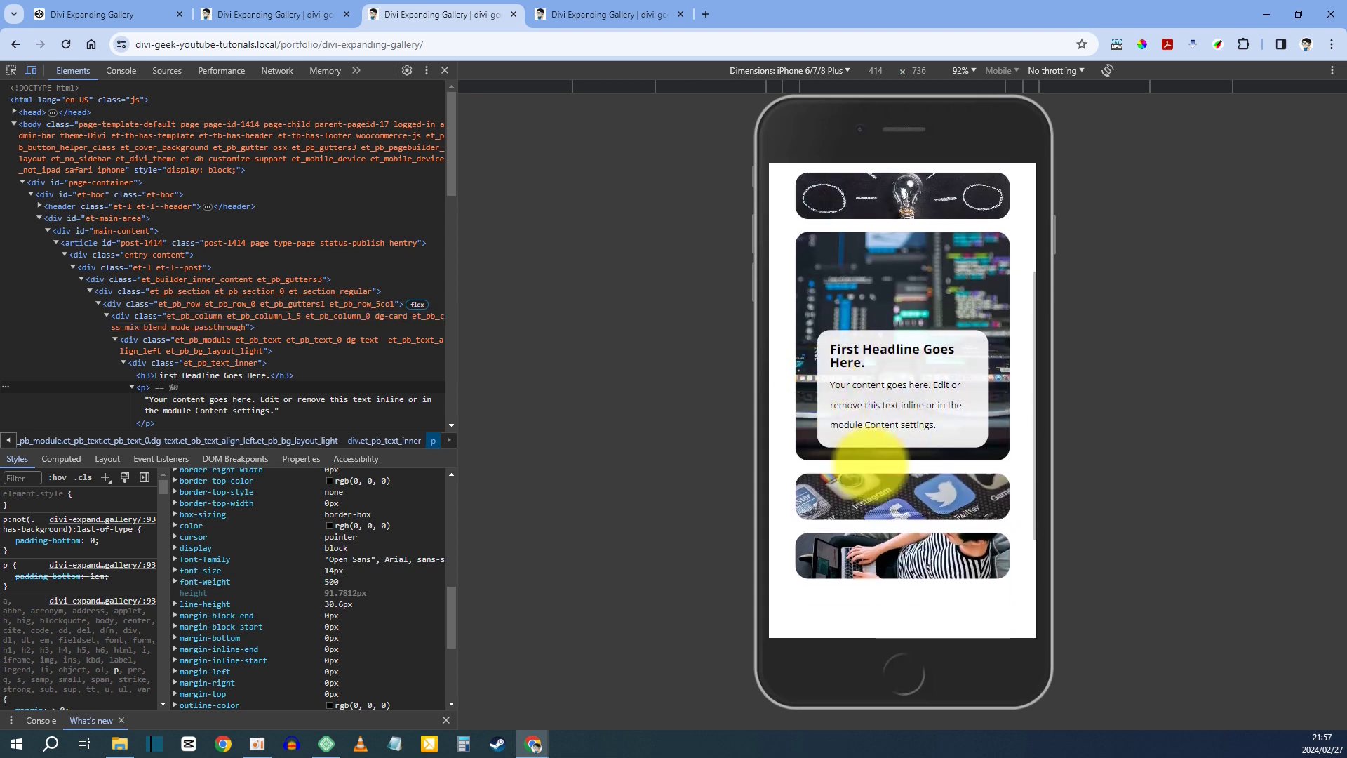
{"action": "left_click", "coordinate": [869, 485]}
{"action": "scroll", "coordinate": [902, 510], "scroll_direction": "down", "scroll_amount": 1}
{"action": "left_click", "coordinate": [898, 484]}
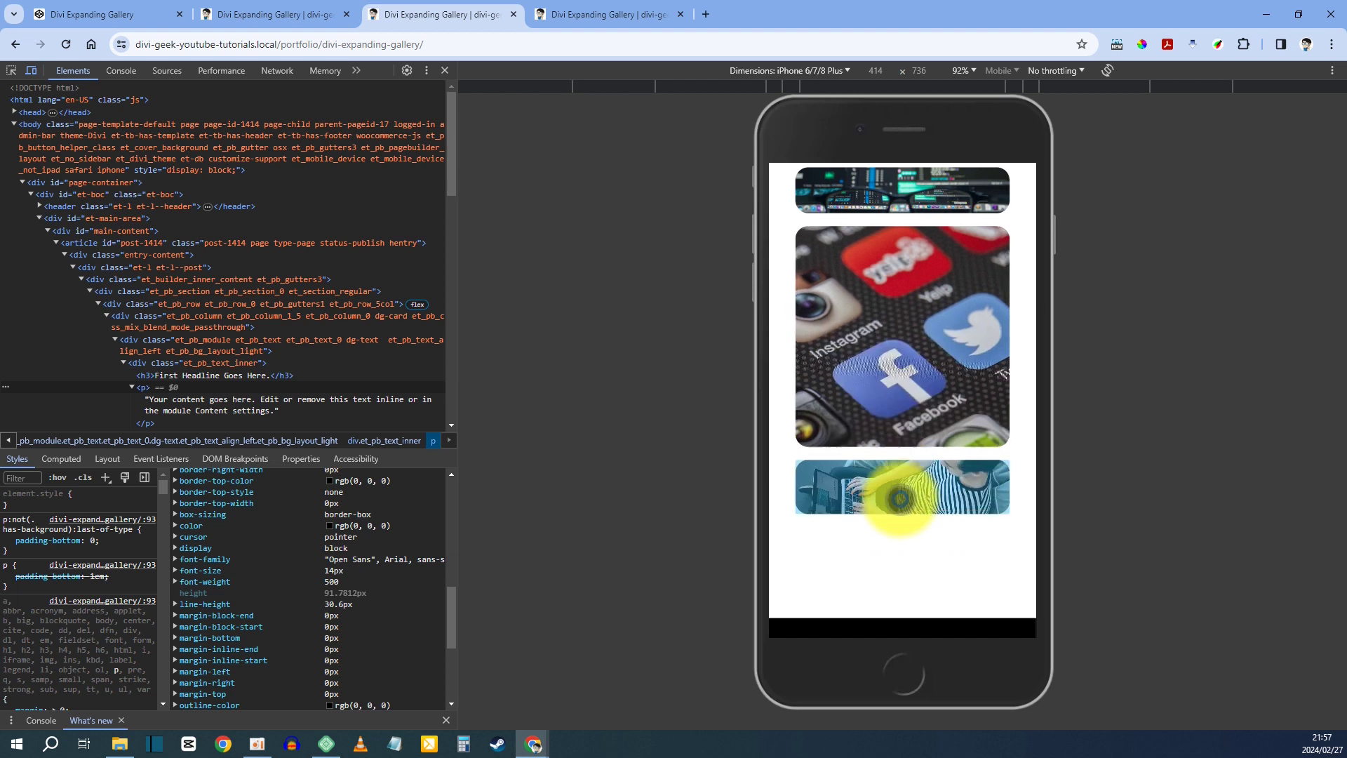
{"action": "scroll", "coordinate": [938, 517], "scroll_direction": "up", "scroll_amount": 1}
{"action": "scroll", "coordinate": [938, 520], "scroll_direction": "up", "scroll_amount": 3}
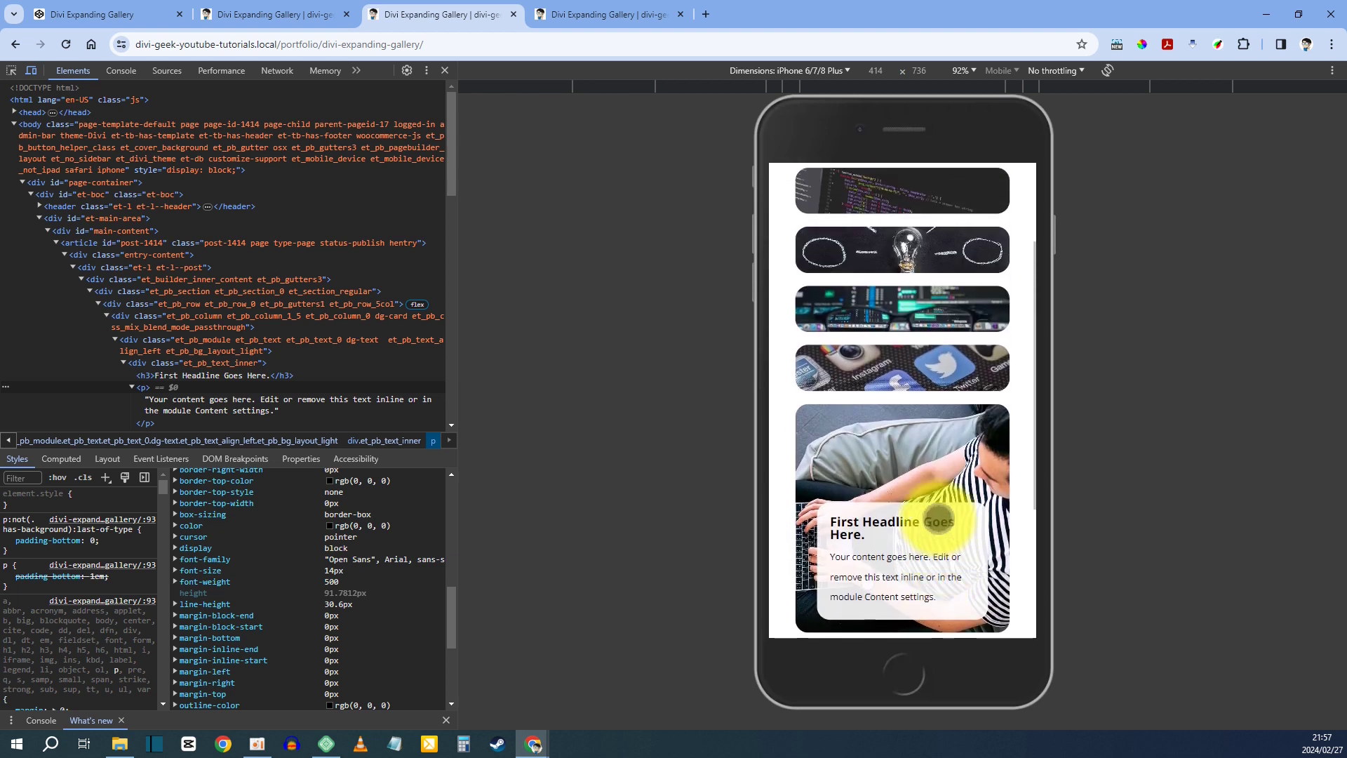
- Preview the live page as an iPad and expand the gallery cards one by one back to the first
{"action": "left_click", "coordinate": [821, 73]}
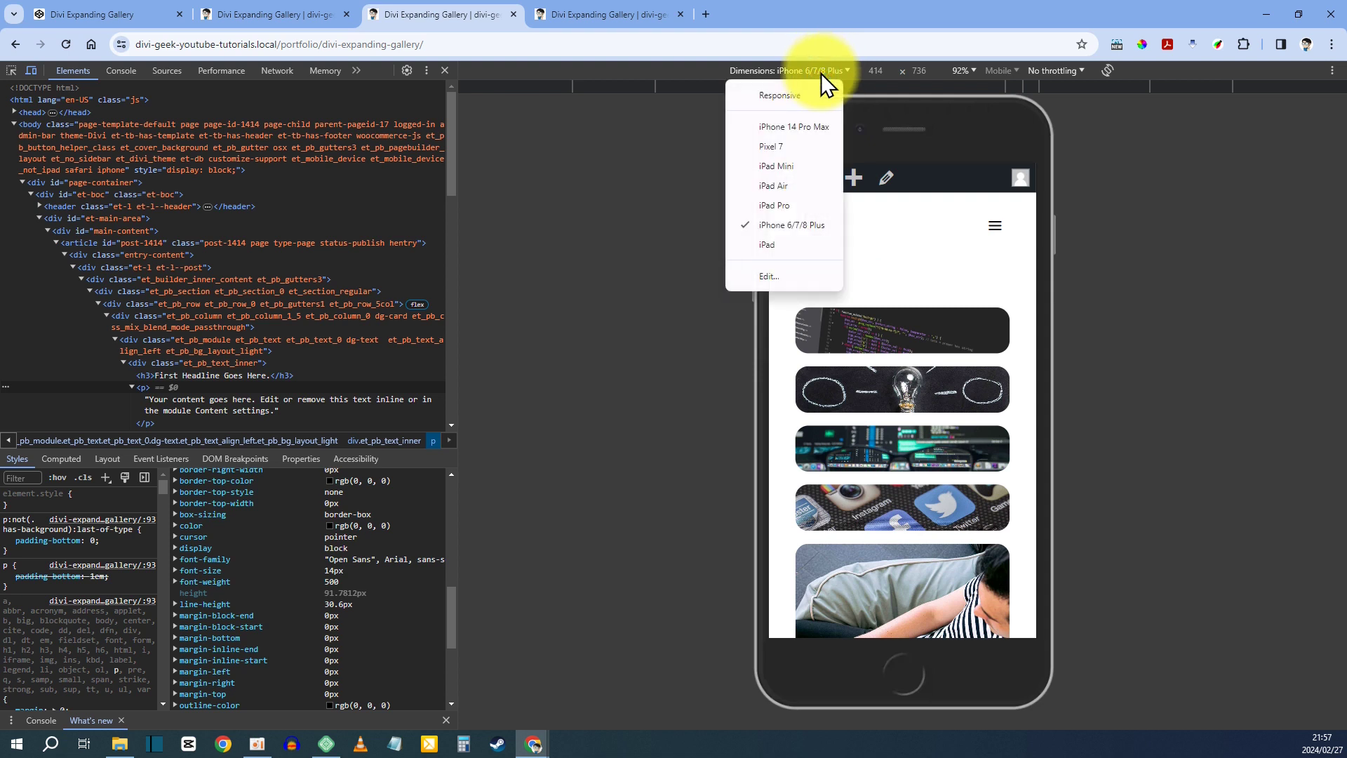
{"action": "left_click", "coordinate": [784, 238]}
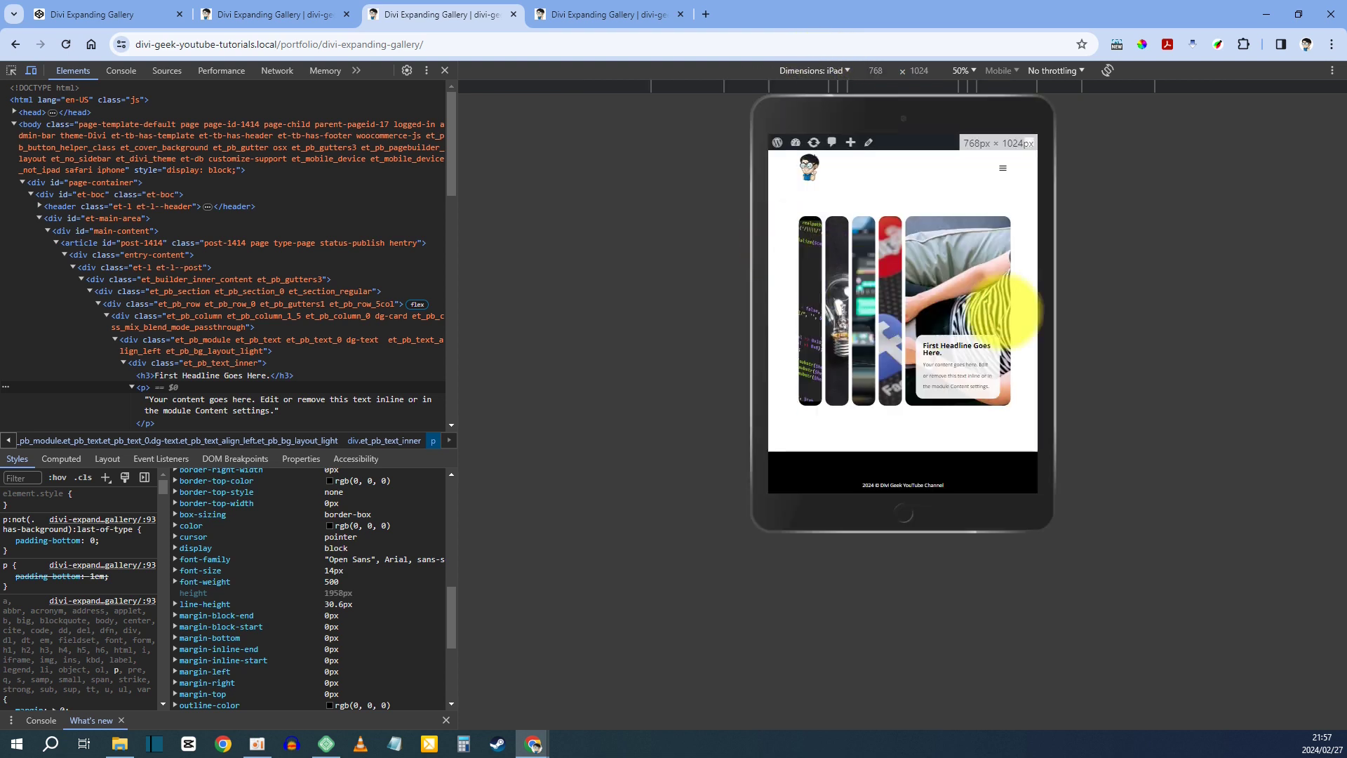
{"action": "left_click", "coordinate": [893, 280]}
{"action": "left_click", "coordinate": [867, 270]}
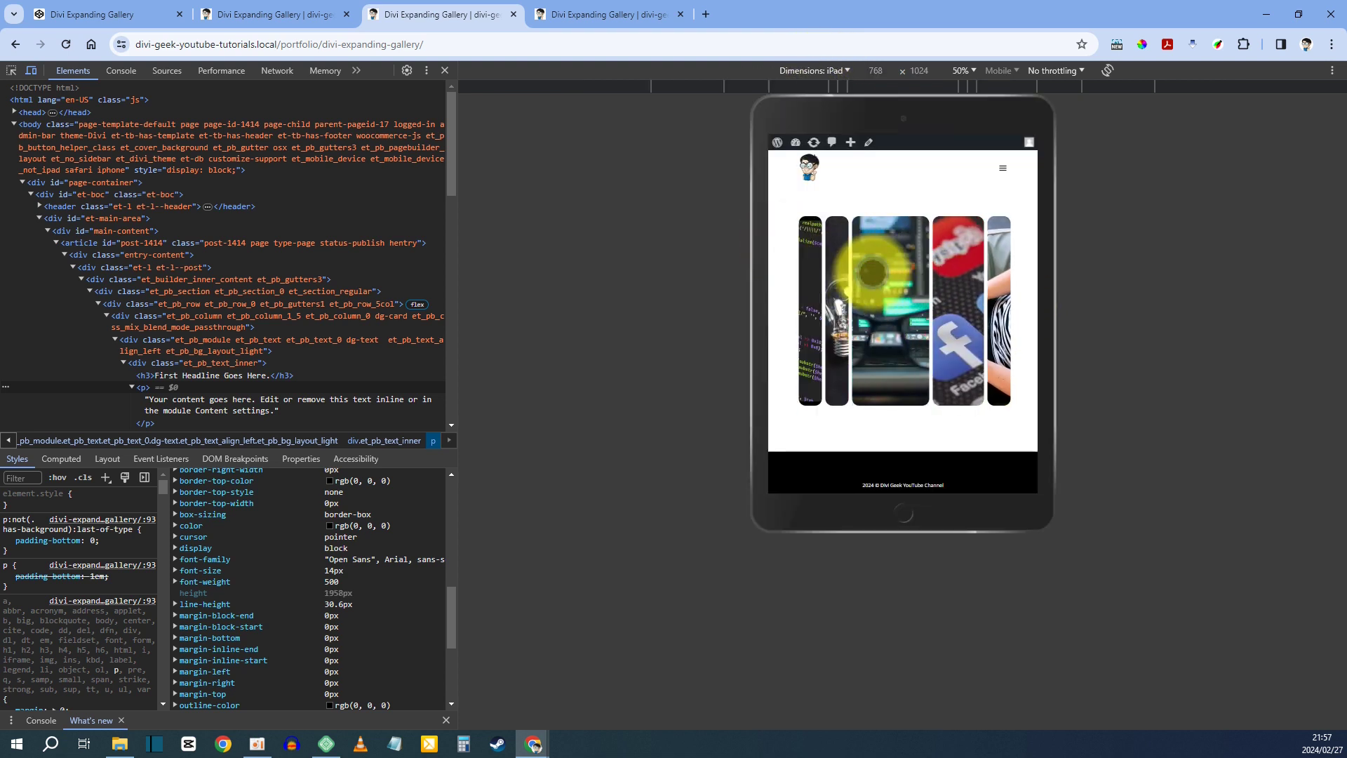
{"action": "left_click", "coordinate": [834, 261]}
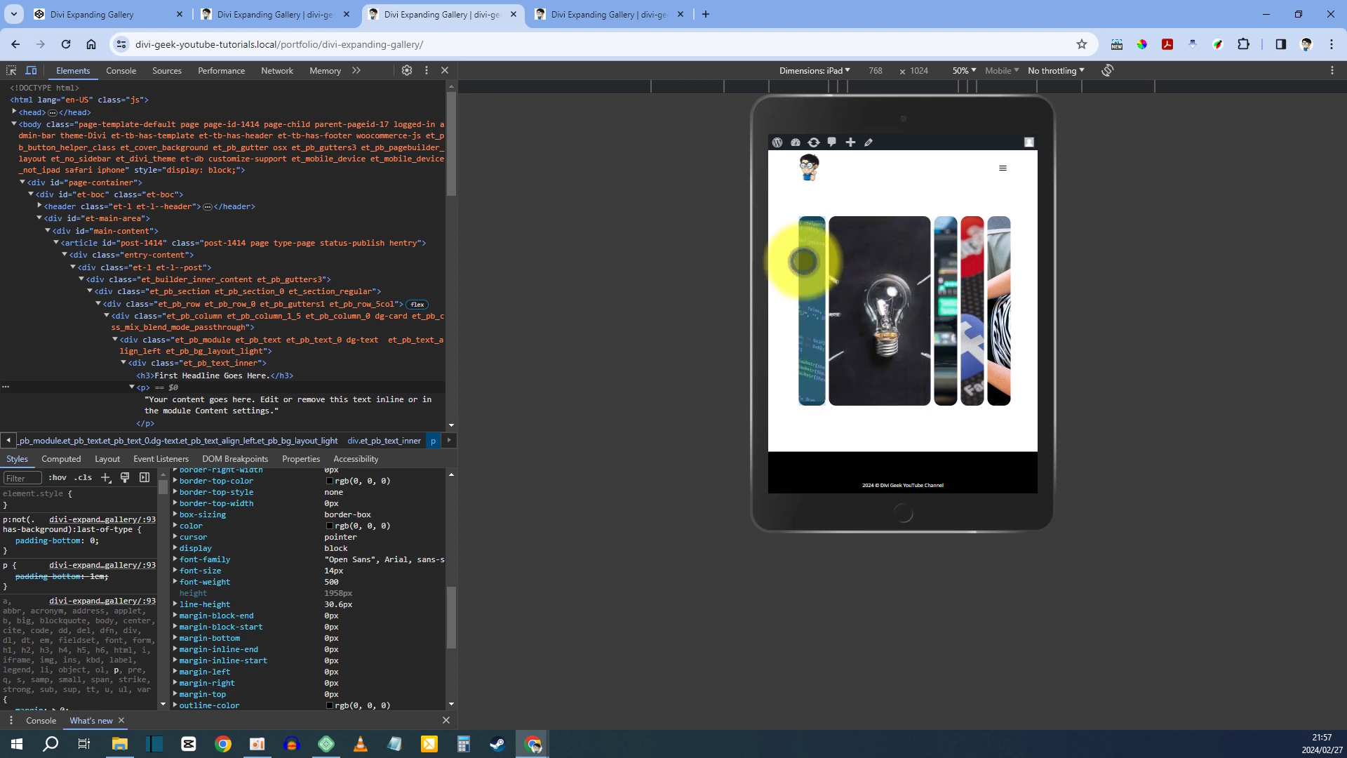
{"action": "left_click", "coordinate": [804, 265]}
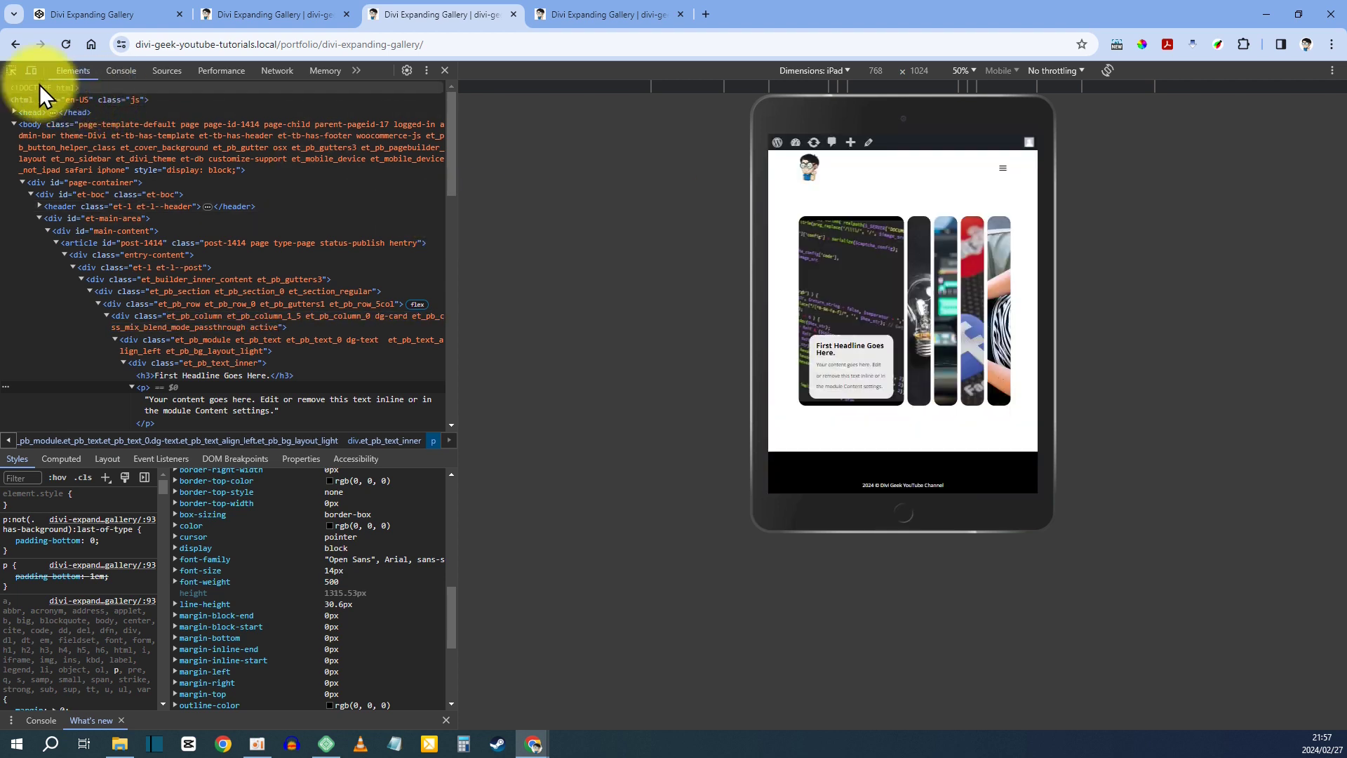
- Turn off device emulation and check how the gallery cards expand in the desktop layout
{"action": "left_click", "coordinate": [31, 70]}
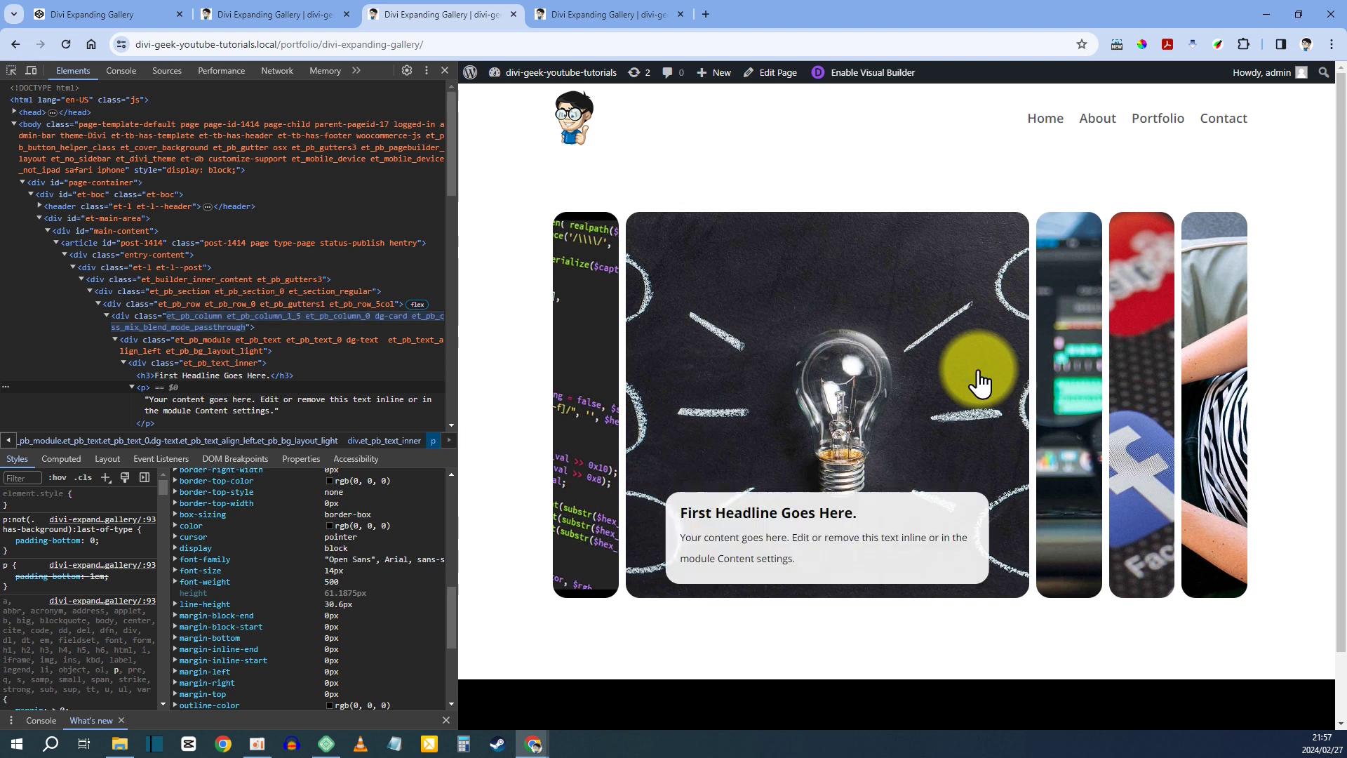
{"action": "mouse_move", "coordinate": [1031, 382]}
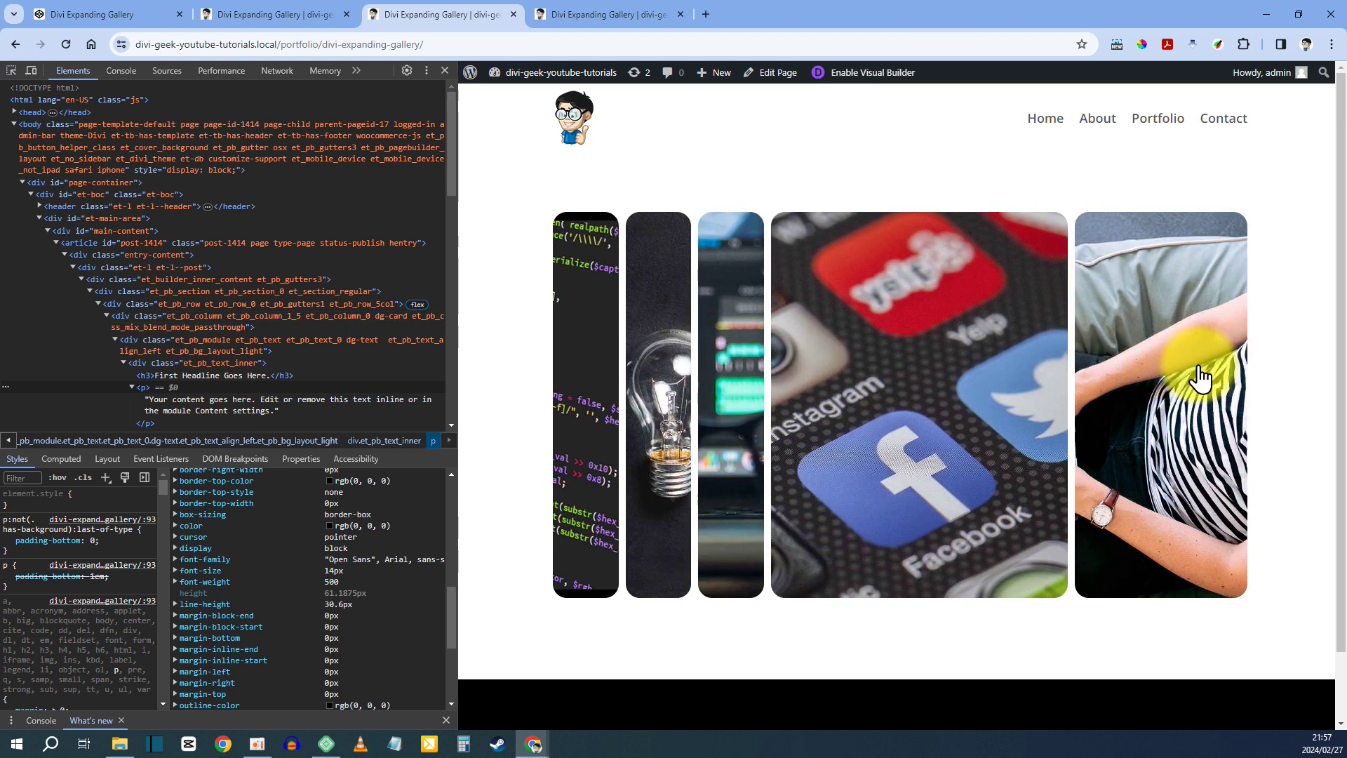